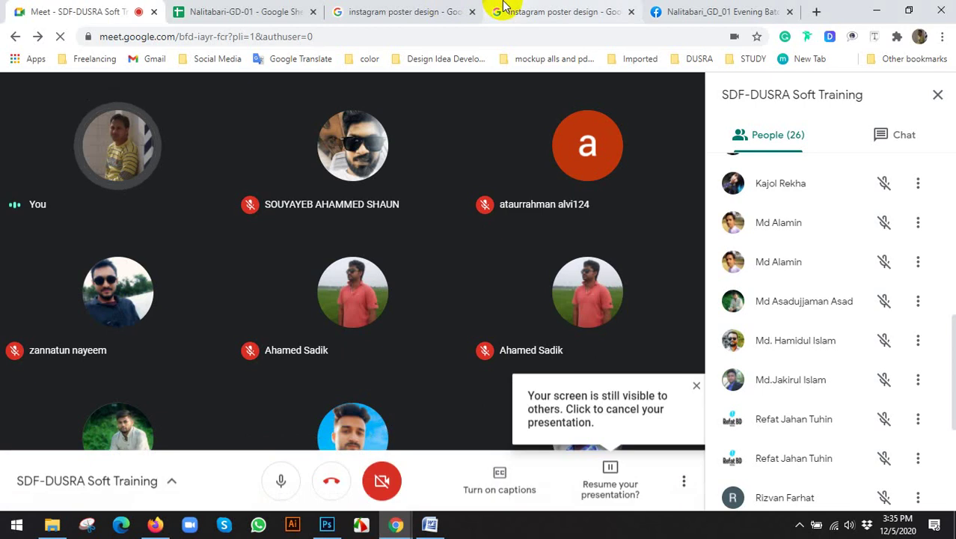
Search Google Images for "facebook banner size" in place of the existing Instagram poster query
left_click(498, 11)
left_click(406, 16)
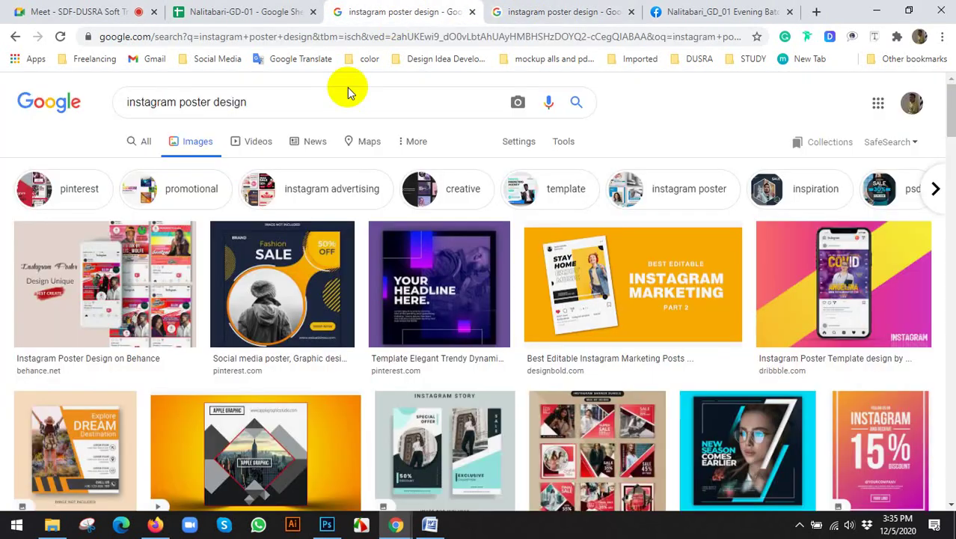
left_click(267, 102)
left_click_drag(267, 102, 129, 111)
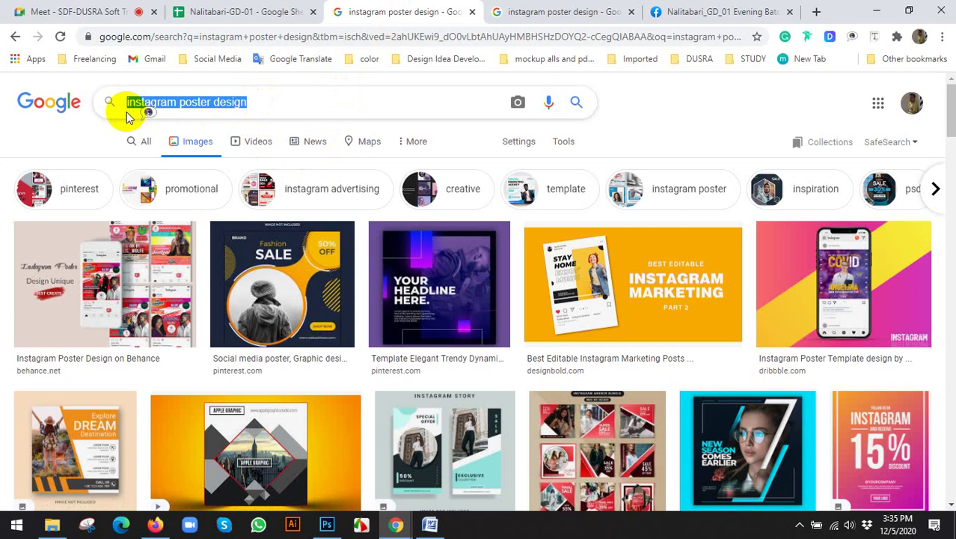
type("fa")
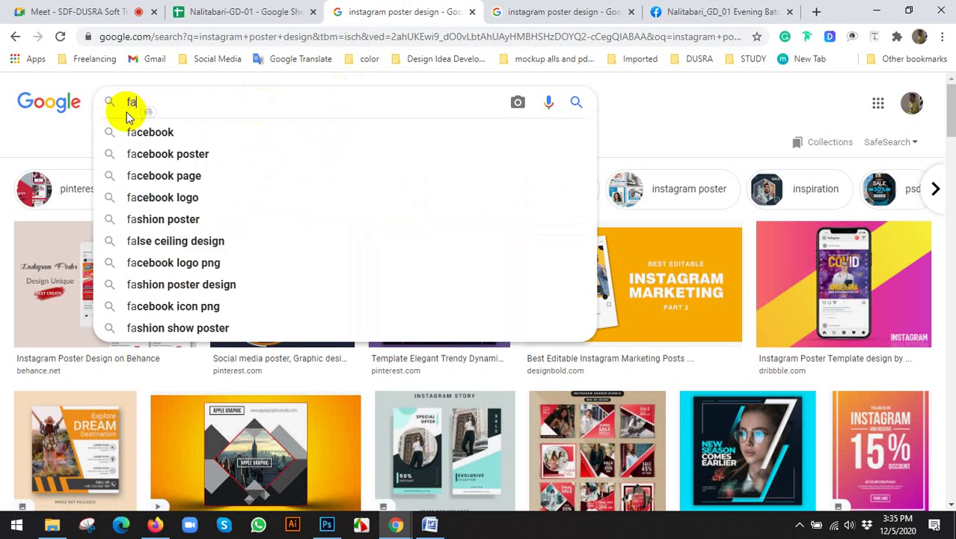
type("cebook baner")
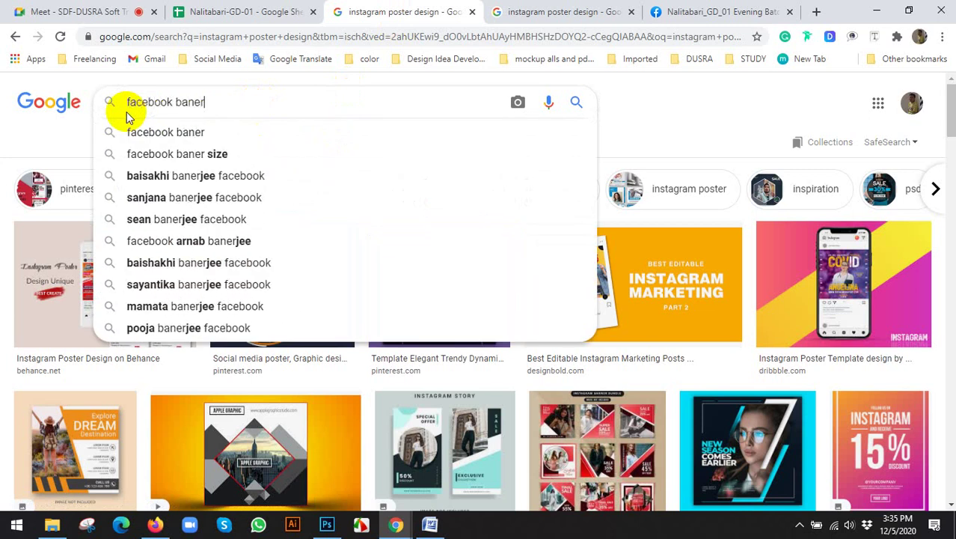
type(" size")
key("Return")
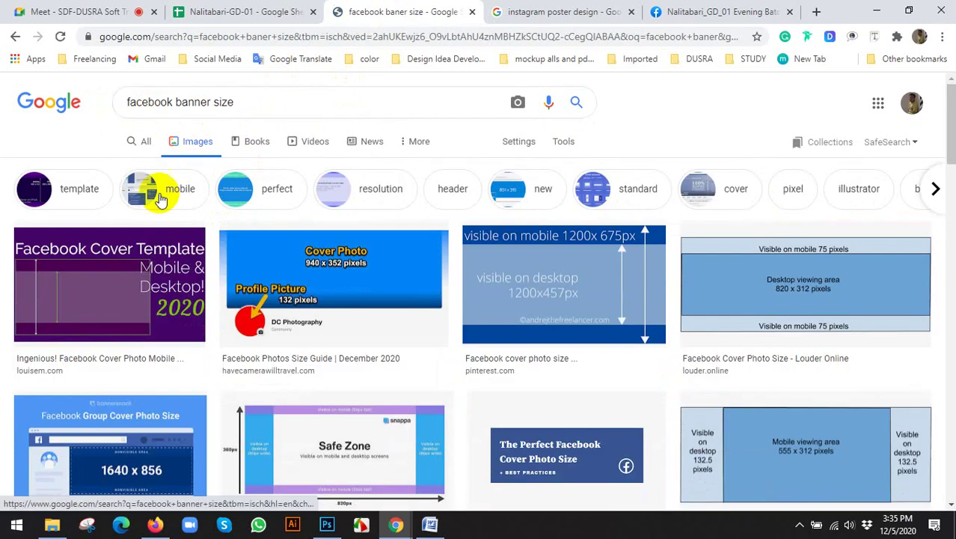
Change the image search to "facebook banner mockup", using the corrected spelling
left_click(247, 100)
double_click(223, 102)
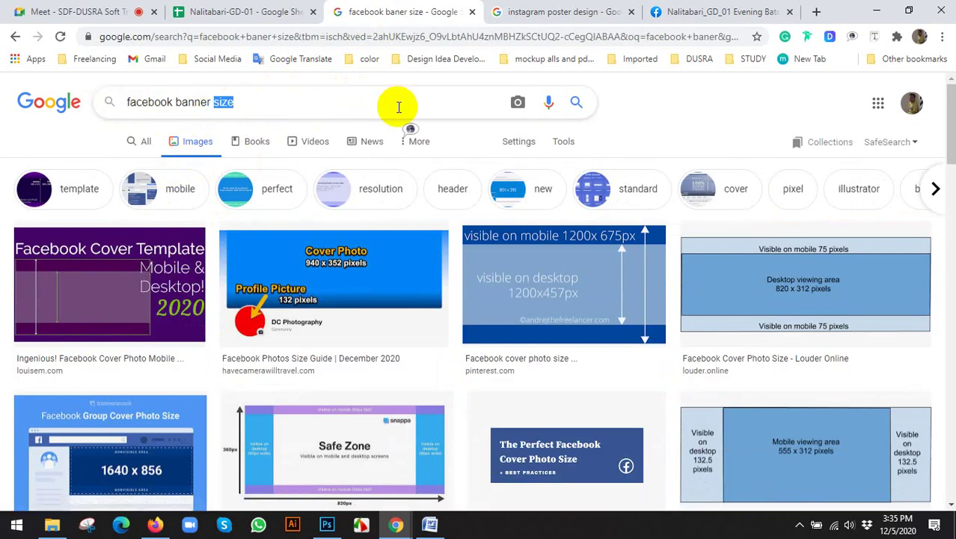
type("mokcup")
key("Return")
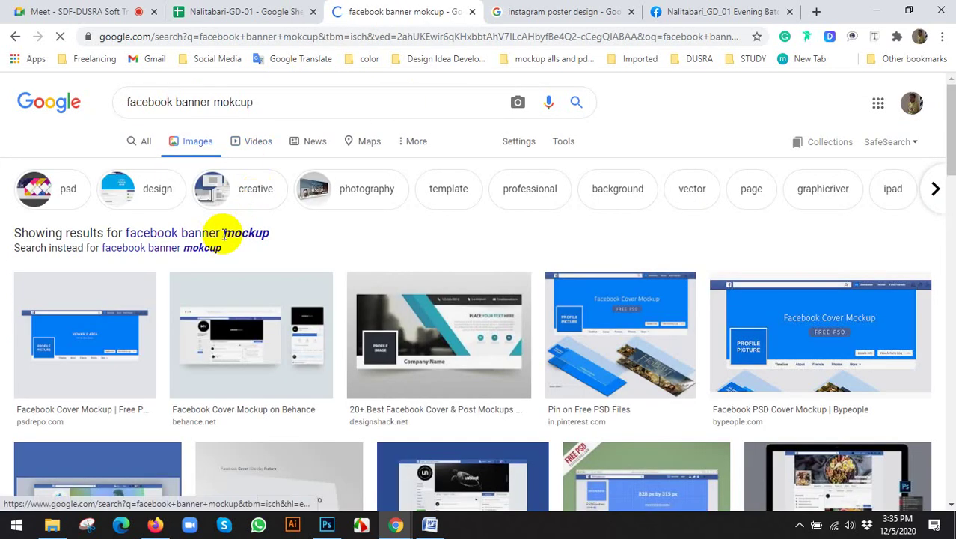
left_click(224, 234)
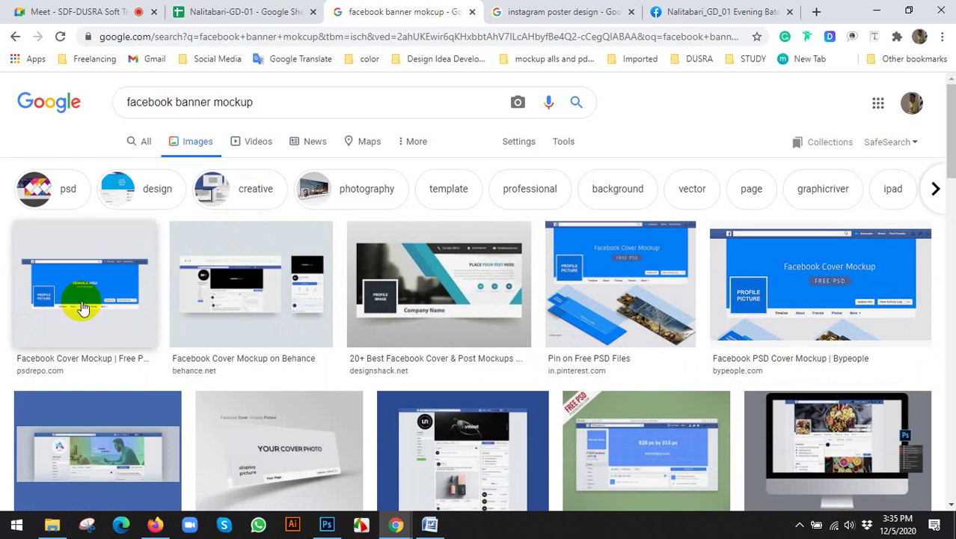
Look through the mockup image results and preview the "Facebook PSD Cover Mockup" from Bypeople
left_click(626, 286)
scroll(807, 284, "down", 1)
scroll(188, 118, "up", 1)
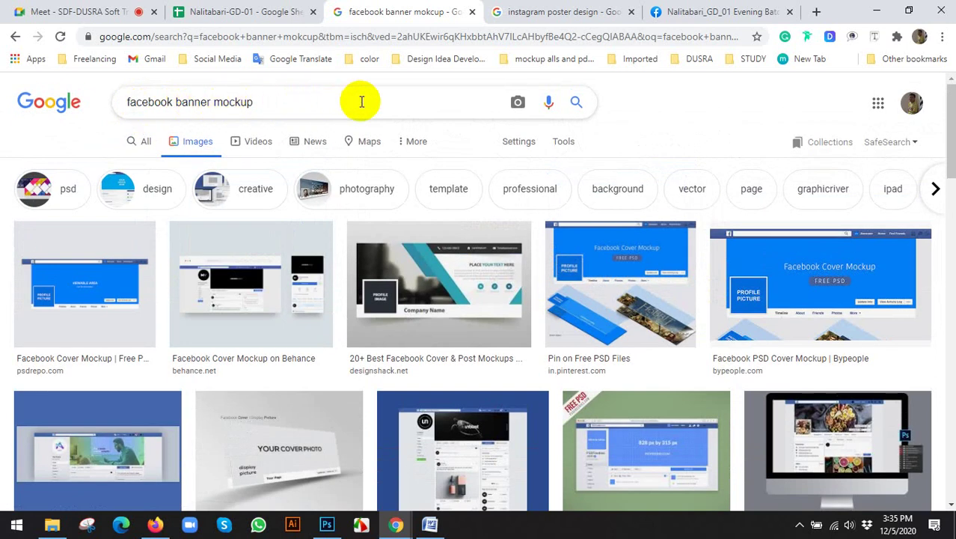
scroll(342, 239, "down", 3)
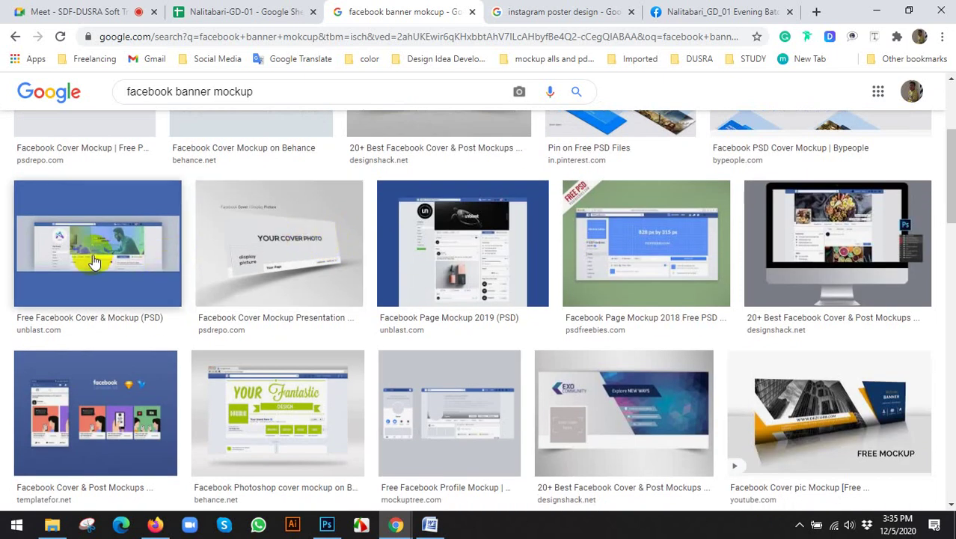
scroll(526, 252, "down", 4)
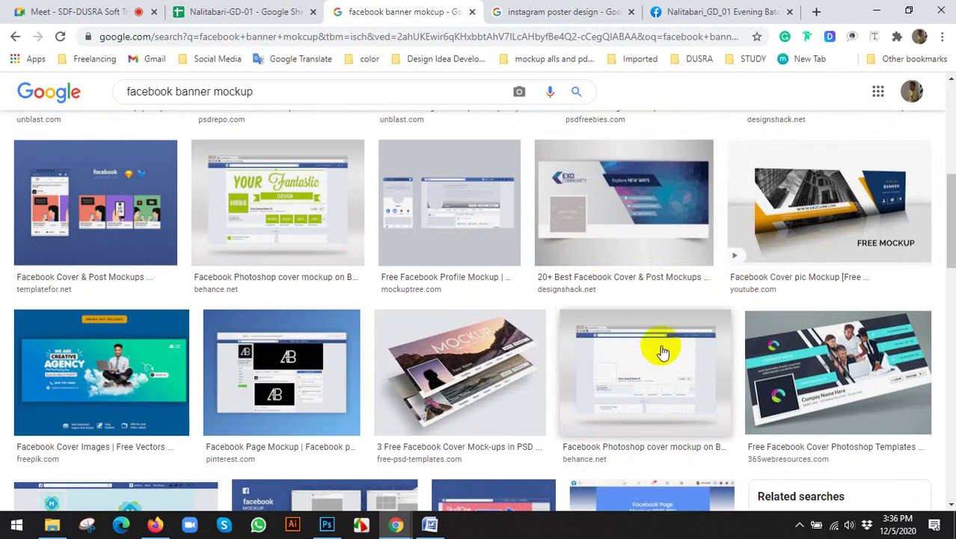
scroll(764, 329, "up", 6)
scroll(765, 330, "up", 1)
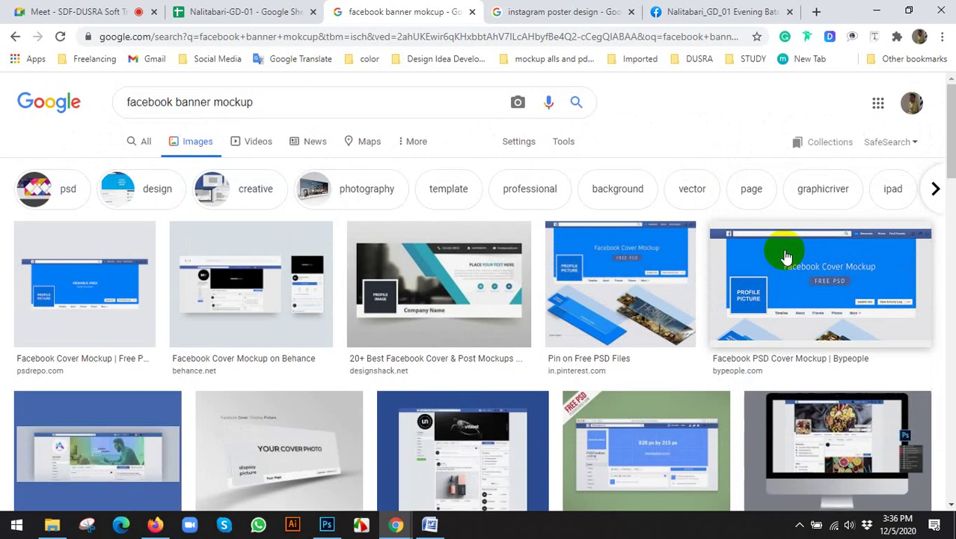
left_click(759, 287)
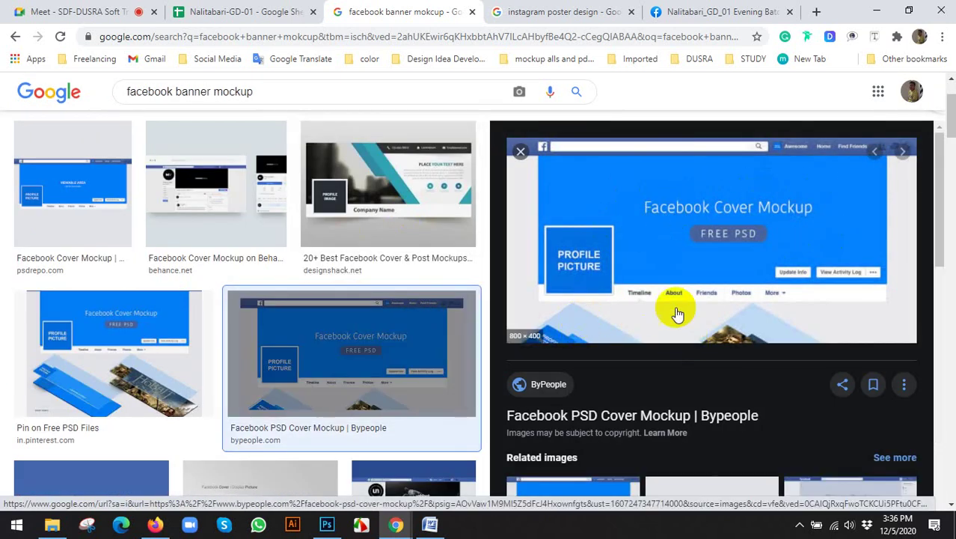
scroll(677, 314, "up", 1)
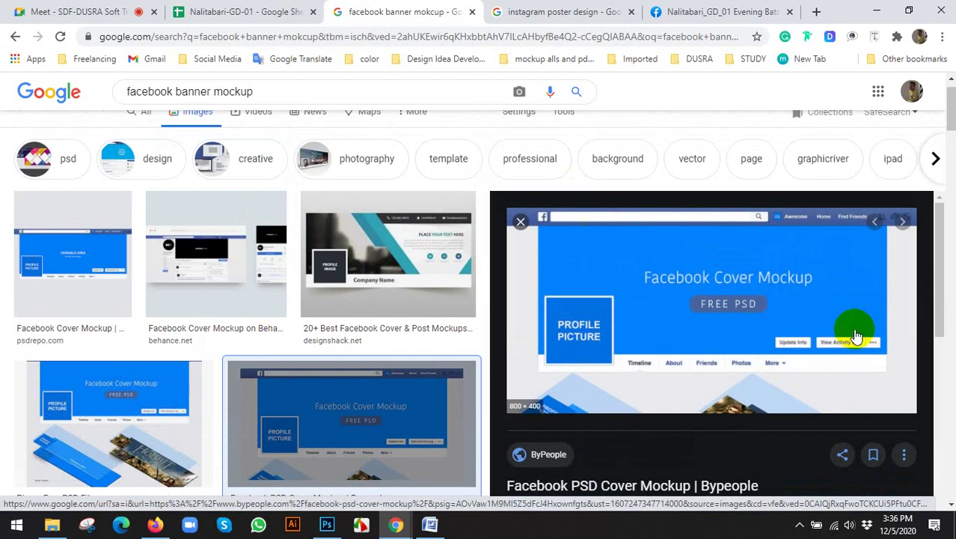
Switch to general web results and search for "facebook banner mockup psd free download"
left_click(134, 120)
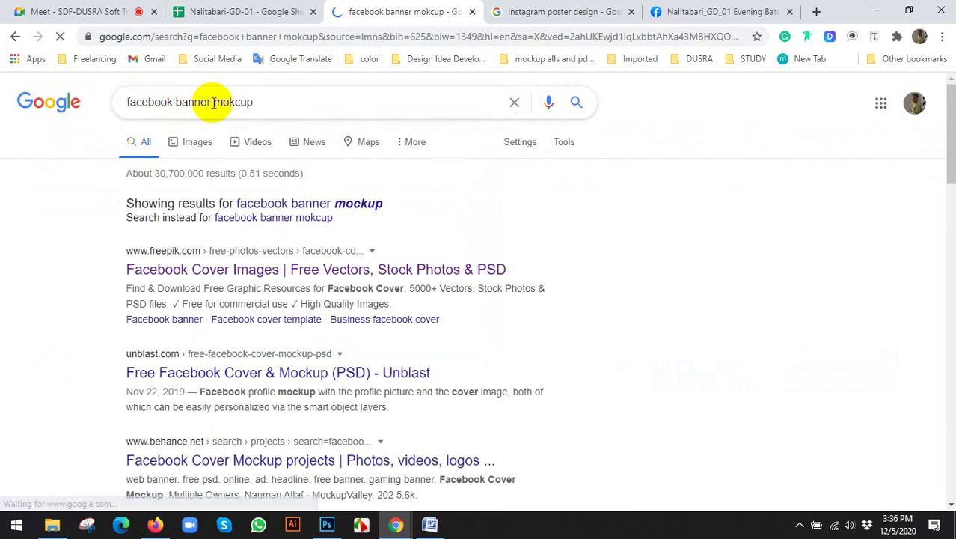
left_click(265, 104)
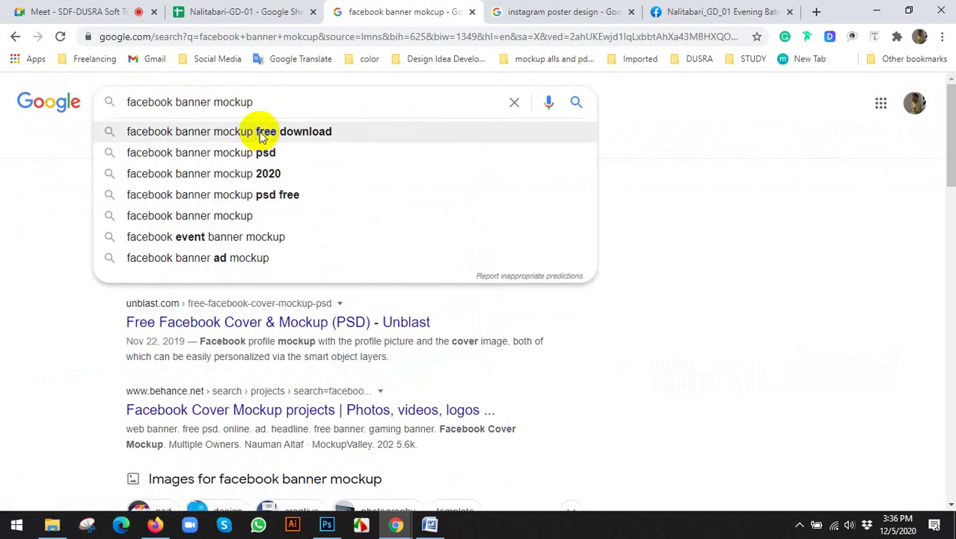
key("Return")
type("psd mo")
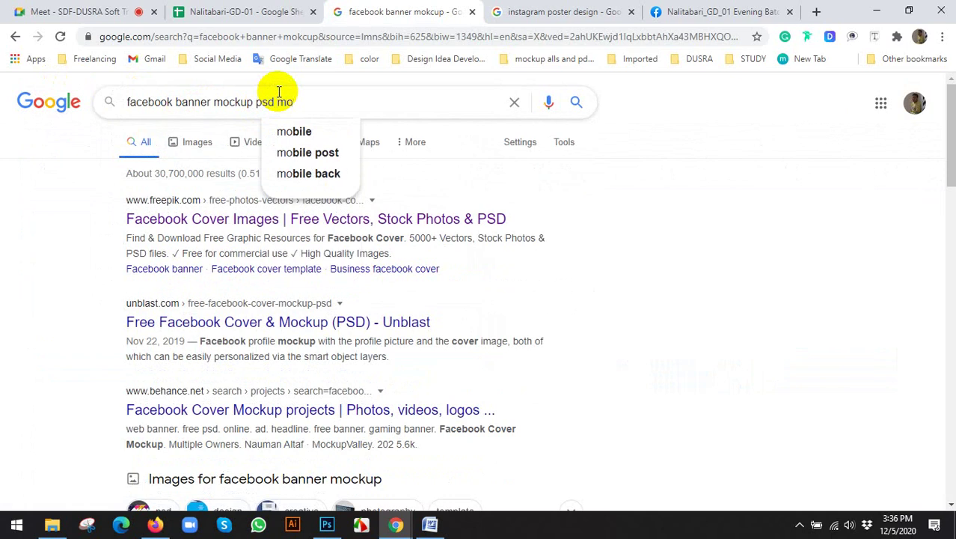
key("BackSpace")
key("BackSpace")
key("BackSpace")
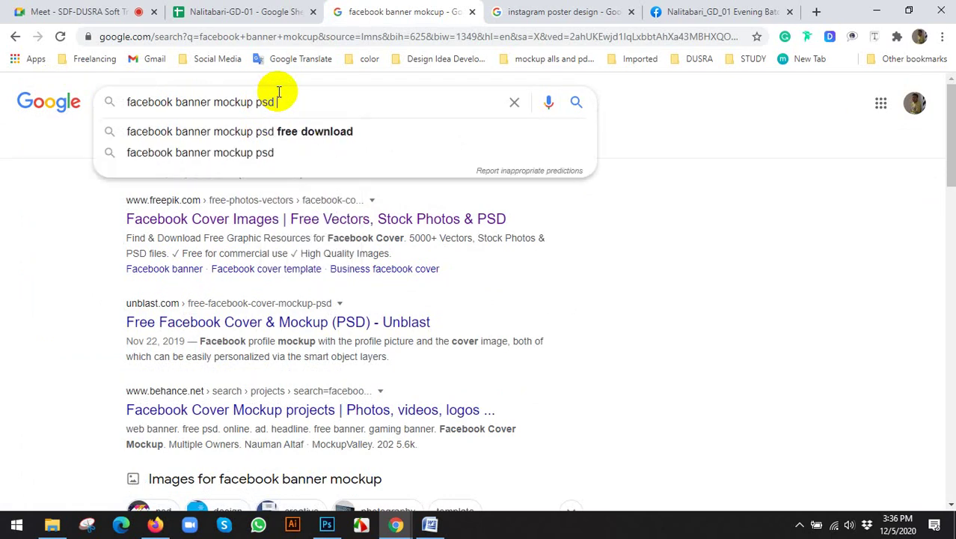
left_click(263, 131)
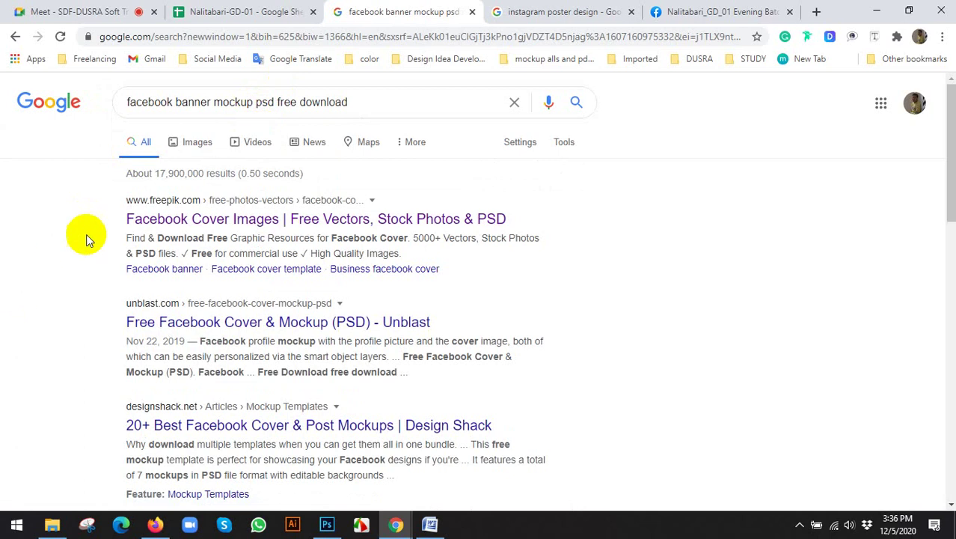
Open the Behance "Facebook Cover Mockup projects" and free-psd-templates.com "3 Free Facebook Cover Mock-ups in PSD" results in new tabs
scroll(47, 322, "down", 3)
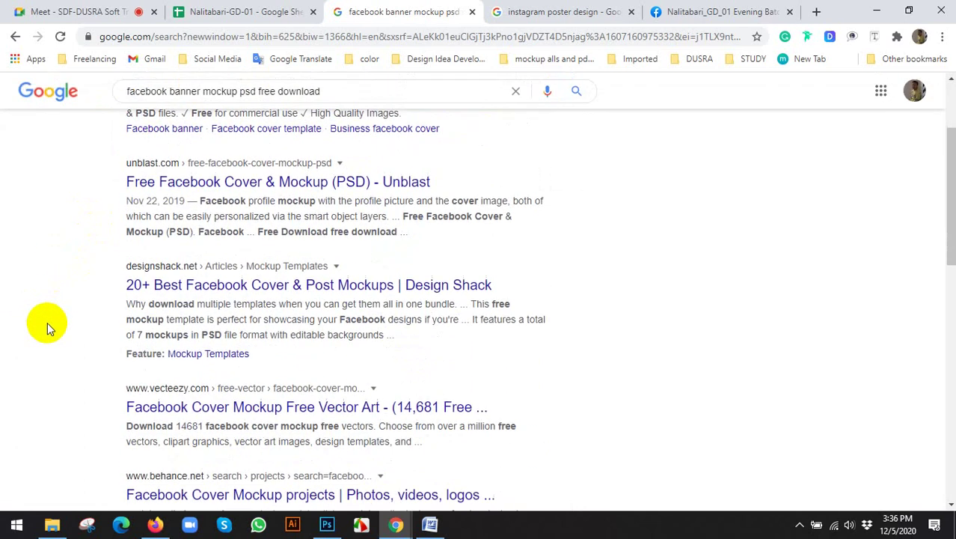
scroll(47, 322, "down", 4)
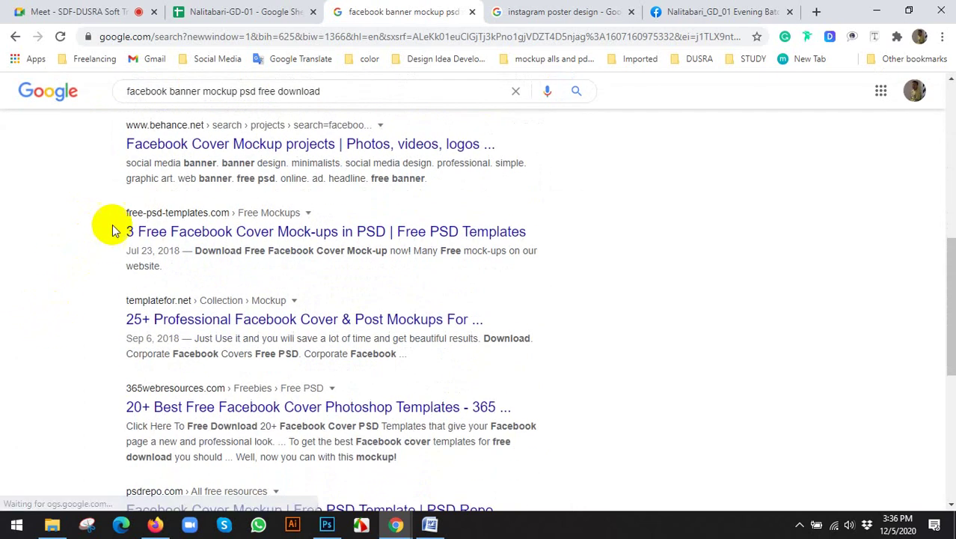
scroll(113, 227, "up", 2)
scroll(235, 213, "up", 5)
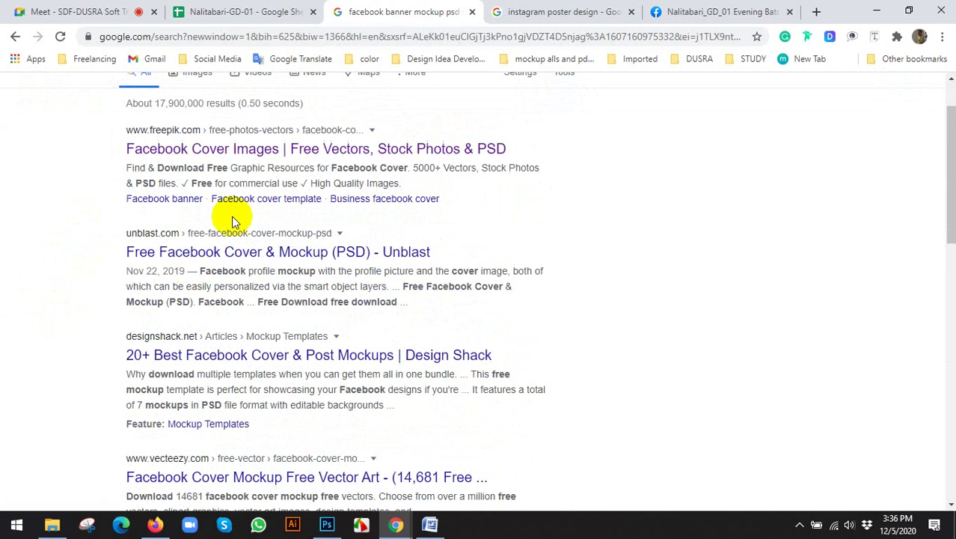
scroll(242, 267, "down", 1)
scroll(242, 267, "down", 4)
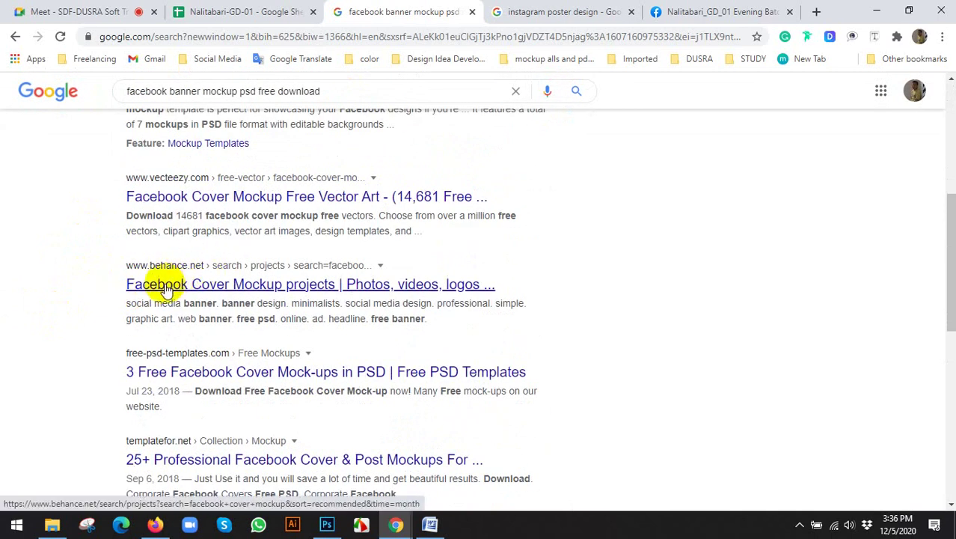
right_click(180, 282)
key("Escape")
middle_click(202, 294)
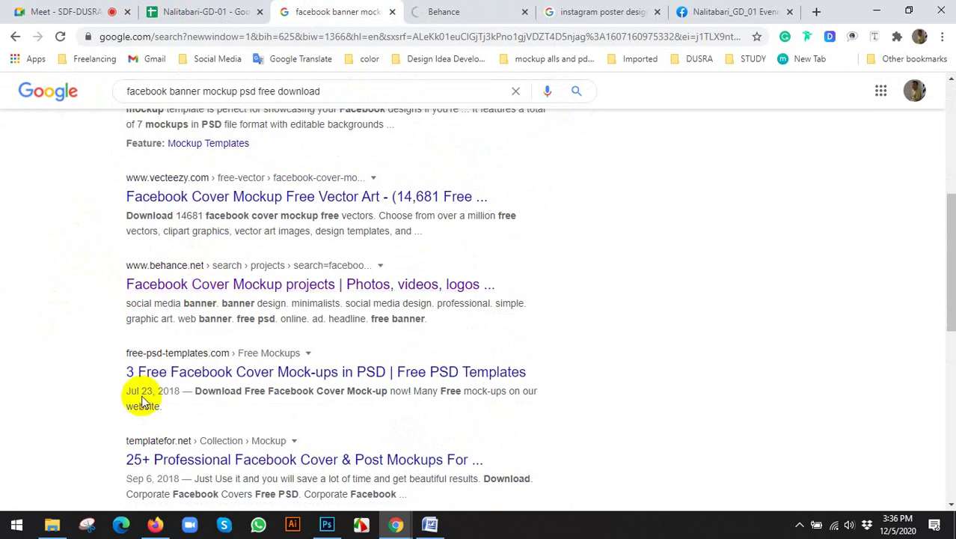
scroll(127, 359, "down", 1)
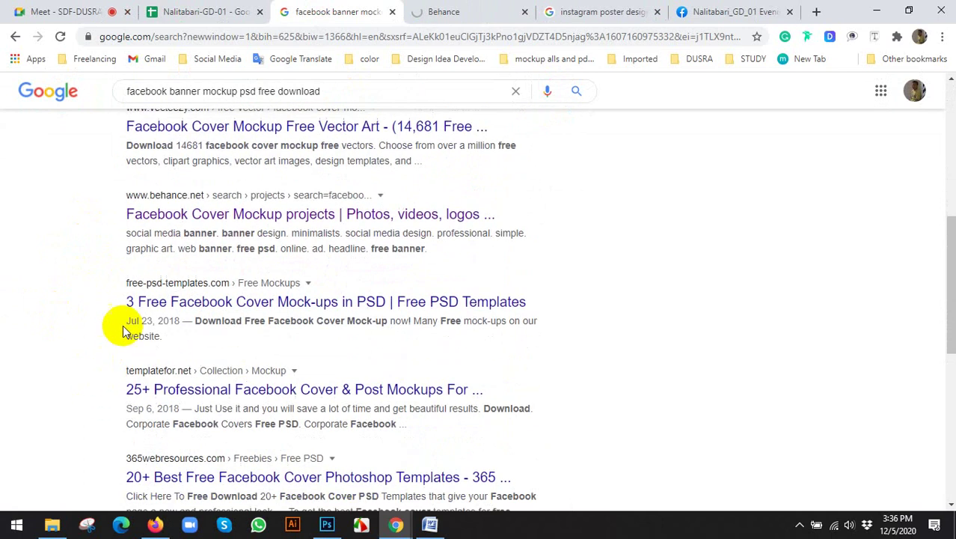
left_click(241, 300)
Open the "Free Download Facebook Cover Mockup" project from the Behance search results
left_click(500, 7)
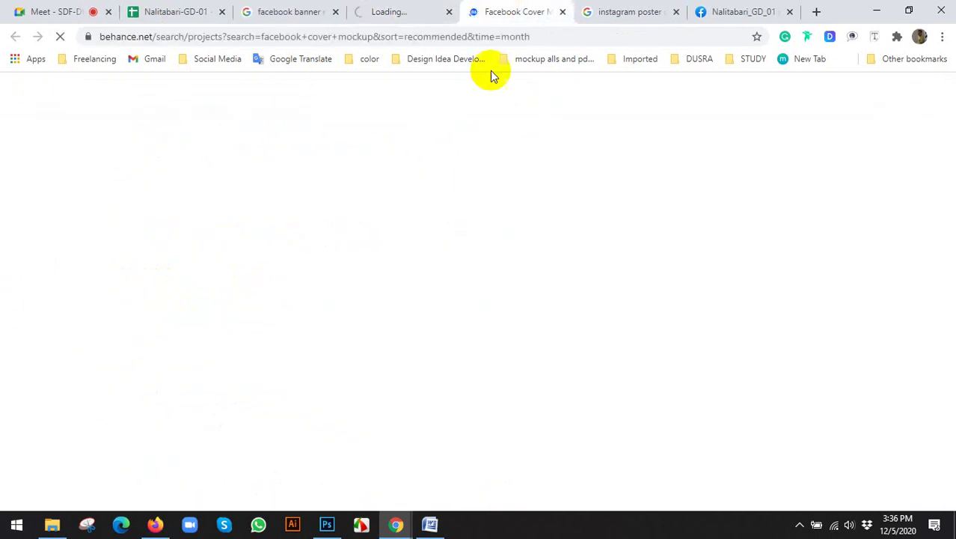
scroll(407, 361, "down", 1)
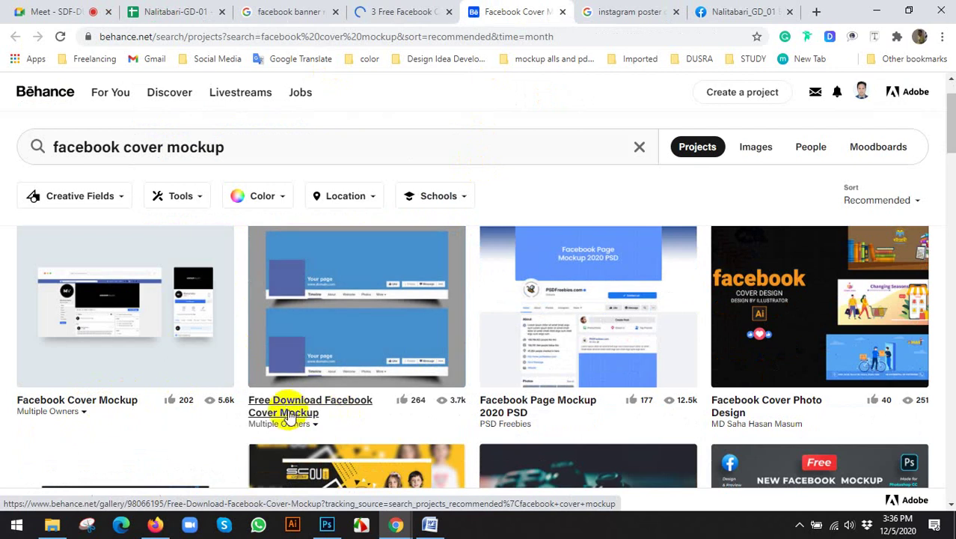
left_click(372, 336)
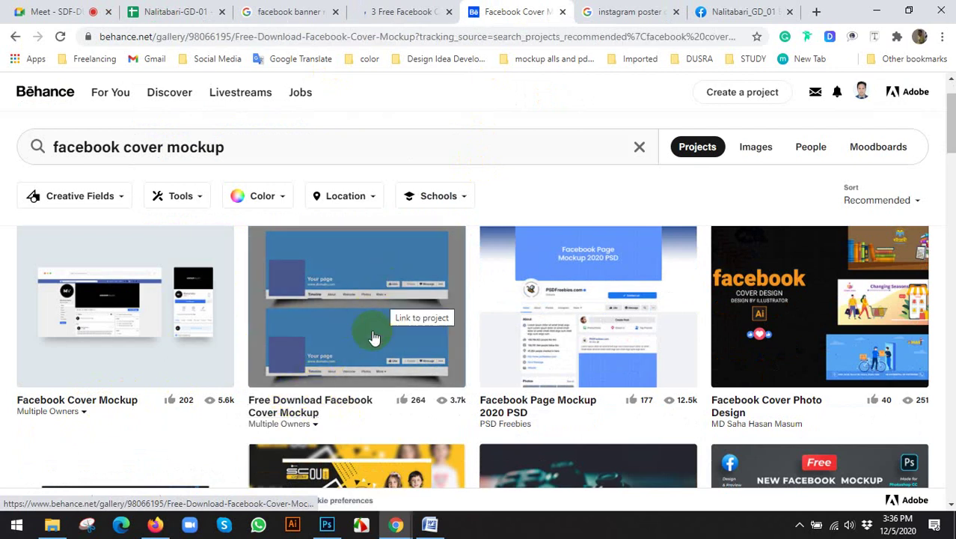
Look over the mockup previews on the free-psd-templates.com "3 Free Facebook Cover Mock-ups in PSD" page
left_click(426, 11)
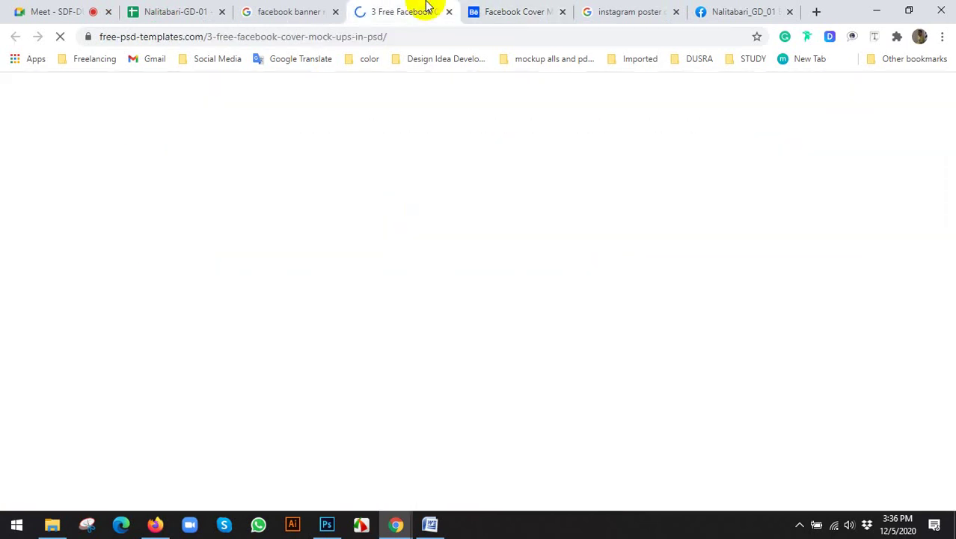
scroll(262, 341, "down", 2)
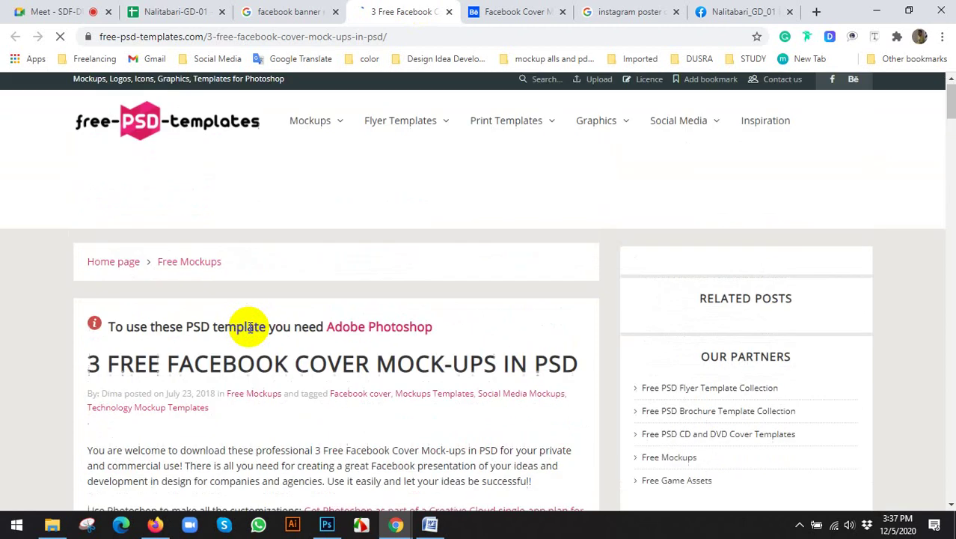
scroll(247, 323, "down", 7)
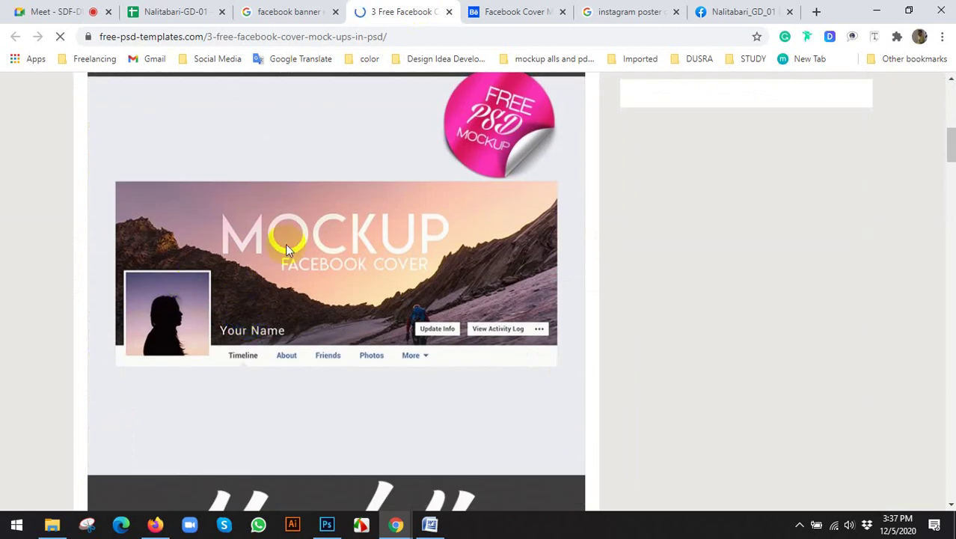
scroll(285, 243, "down", 8)
scroll(389, 263, "down", 11)
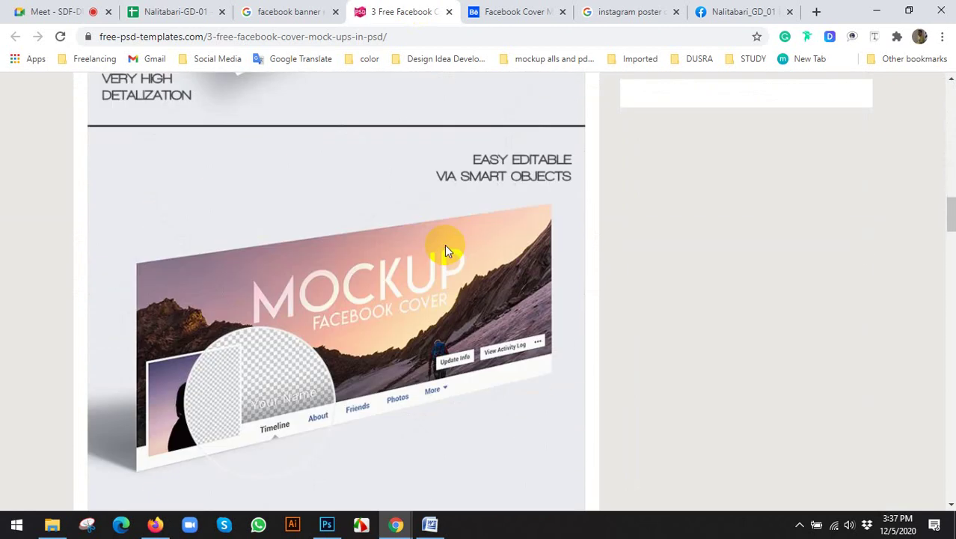
Send the free-psd-templates.com mockup page's link in the Google Meet chat and return to the mockup page
left_click(128, 37)
key("ctrl+c")
left_click(36, 9)
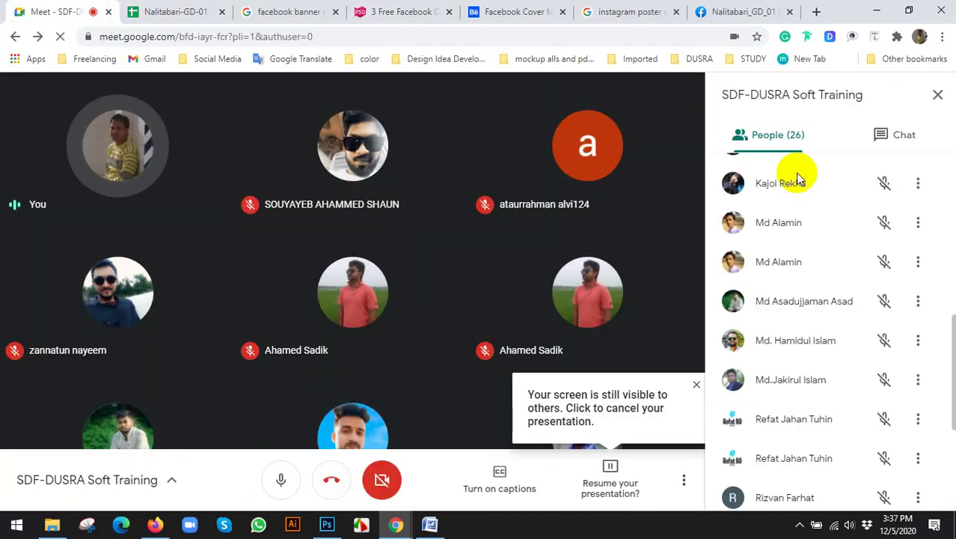
left_click(881, 133)
key("ctrl+v")
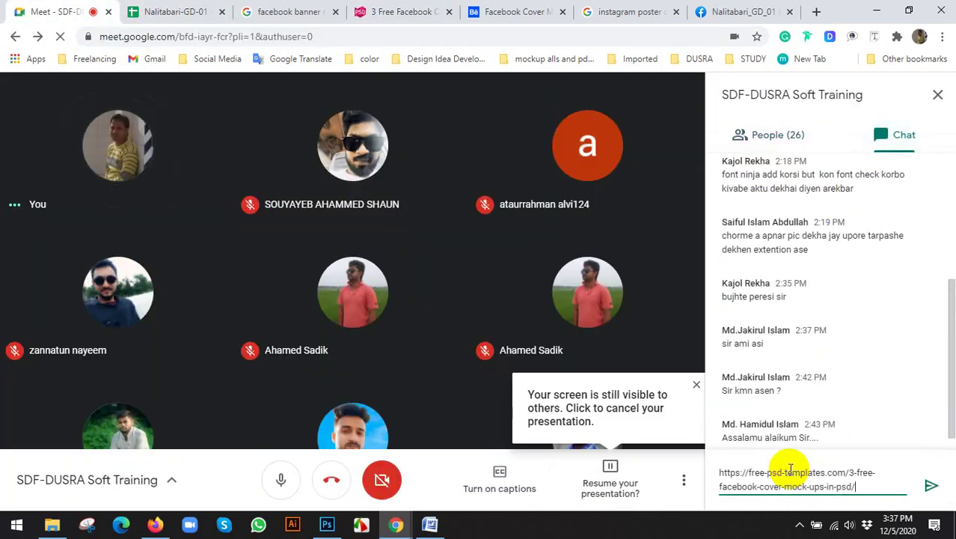
key("Return")
left_click(438, 12)
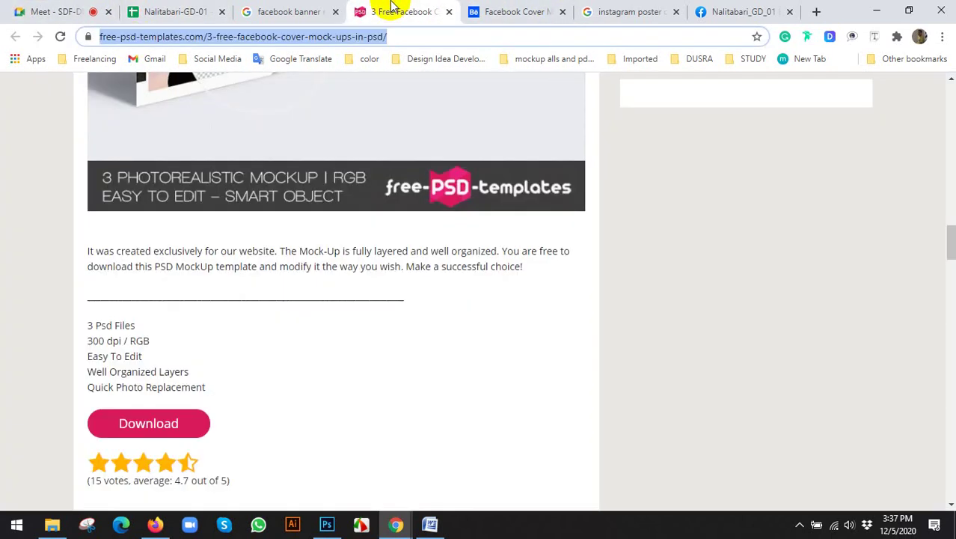
Look through the Behance Facebook cover mockup project and open its Free Download link
left_click(449, 12)
scroll(404, 260, "down", 3)
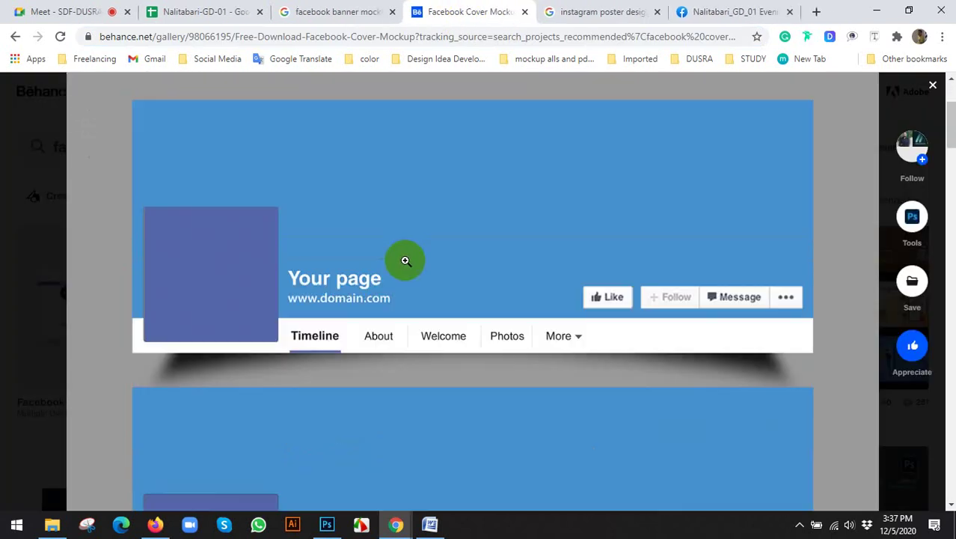
scroll(420, 253, "down", 3)
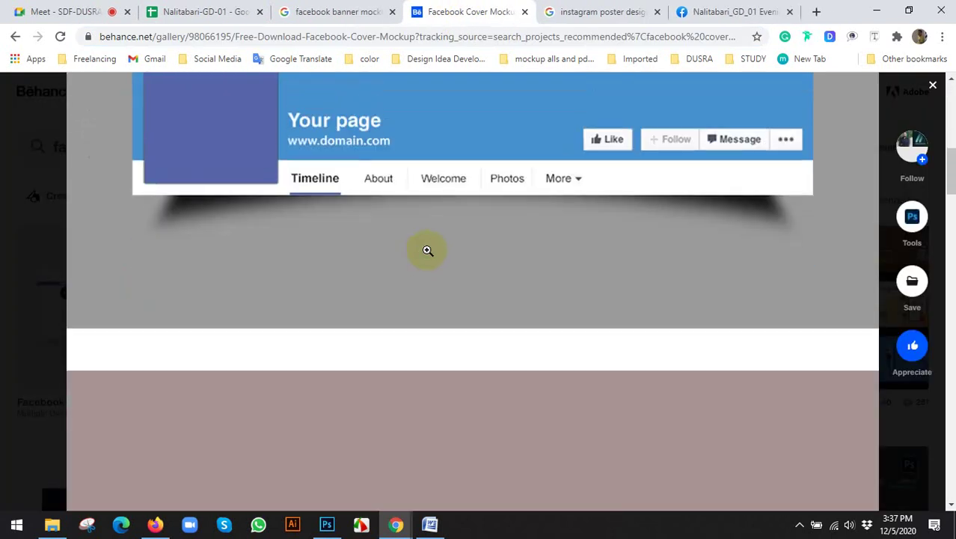
scroll(711, 251, "down", 10)
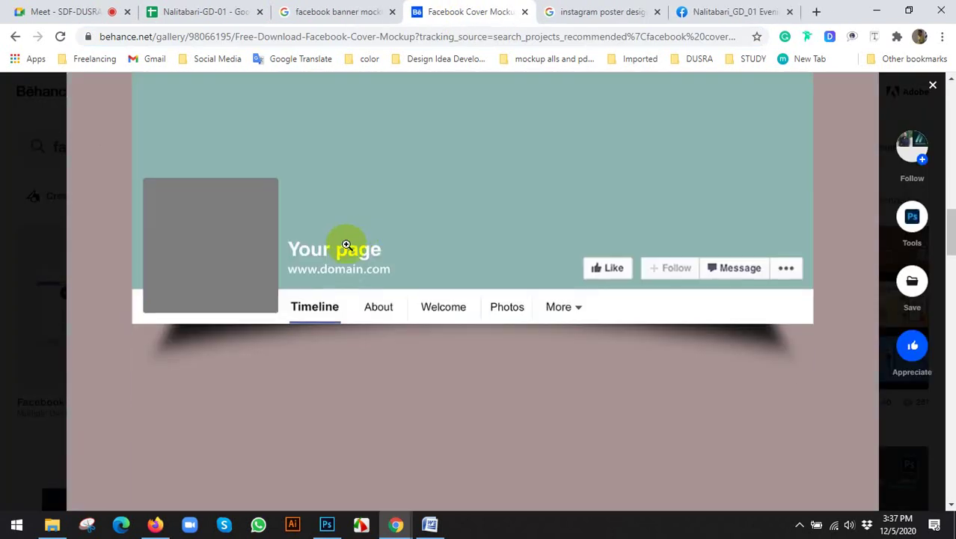
scroll(342, 252, "down", 4)
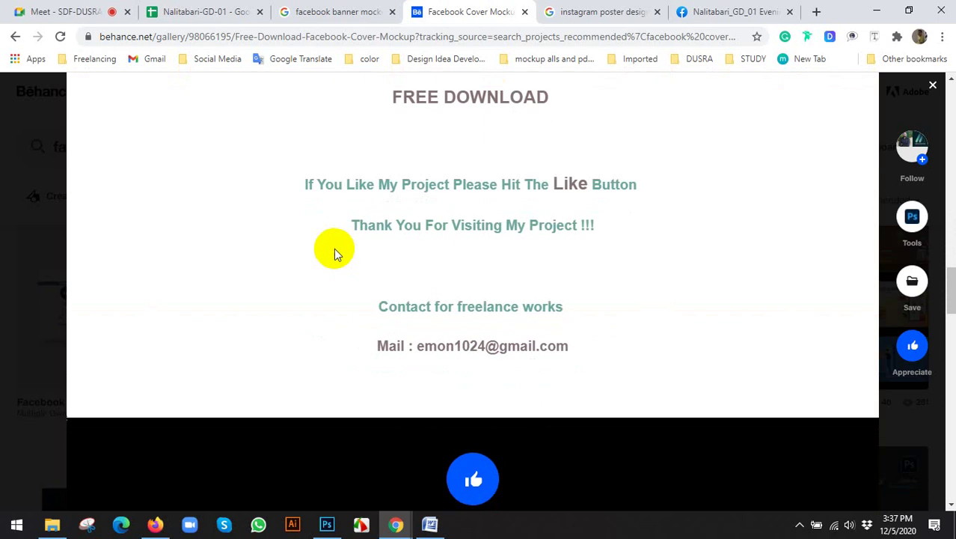
left_click(478, 99)
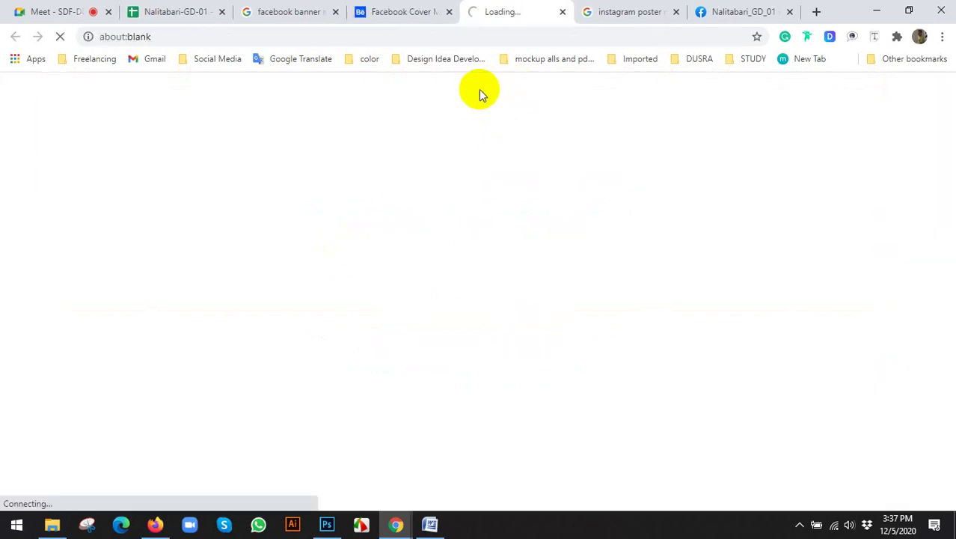
Send the Google Drive link of FB COVER MOCKUP 1.zip in the Google Meet chat
left_click(450, 12)
left_click(285, 37)
key("ctrl+c")
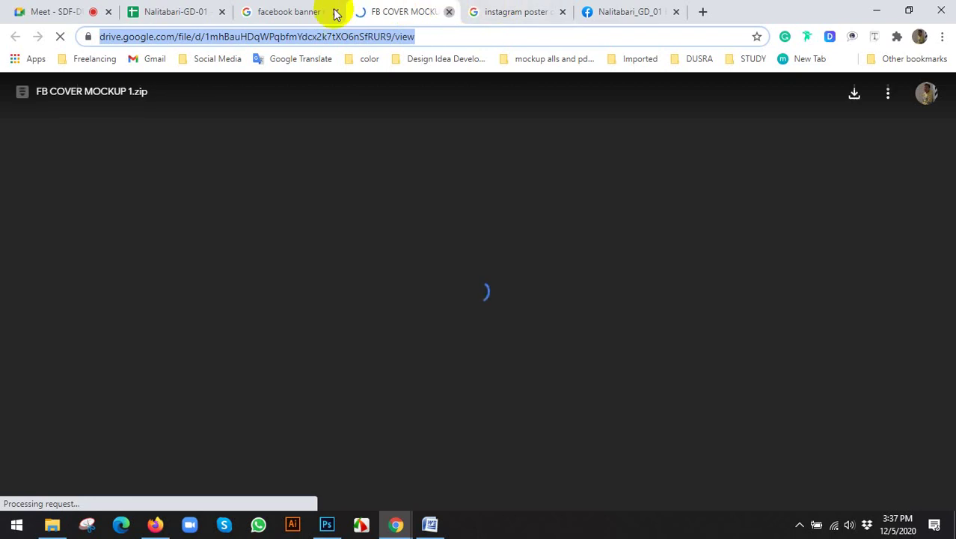
left_click(66, 11)
left_click(715, 480)
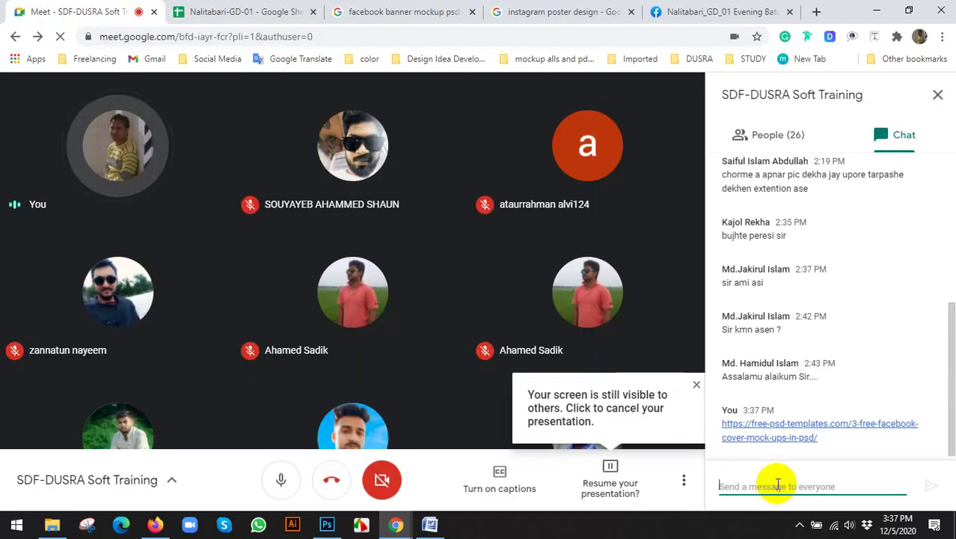
key("ctrl+v")
key("Return")
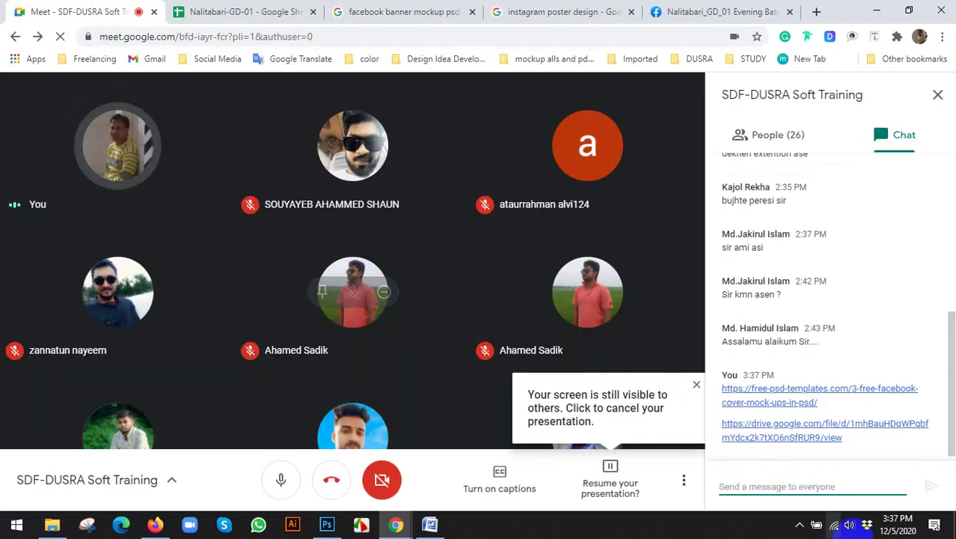
Mute the meeting microphone for a while and turn it back on
left_click(802, 525)
left_click(800, 466)
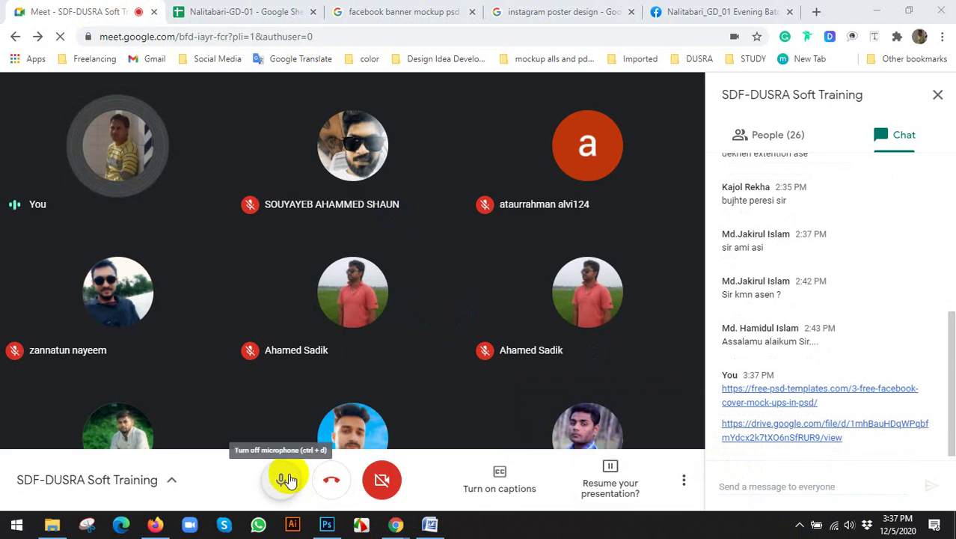
left_click(285, 479)
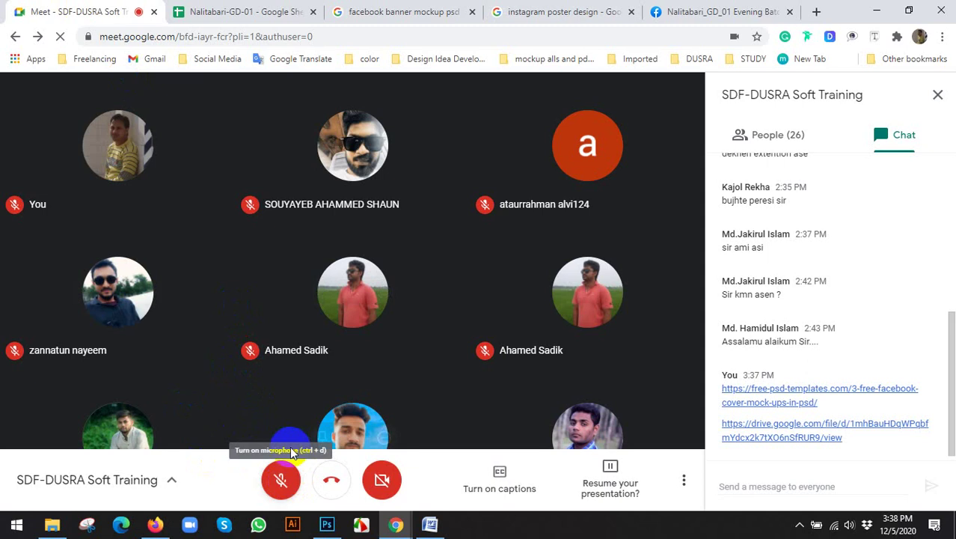
left_click(284, 482)
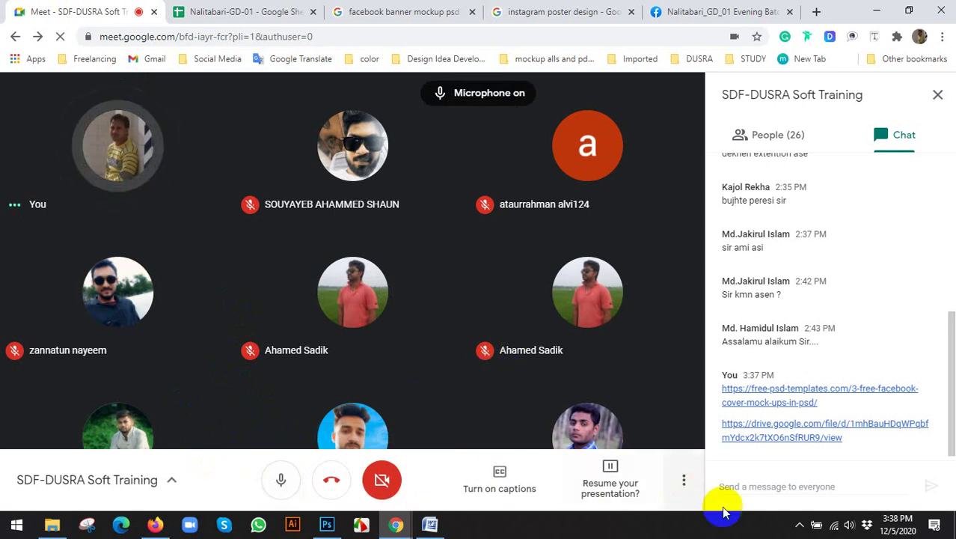
View the Instagram poster design image in the browser as the reference for the mockup layout
left_click(367, 522)
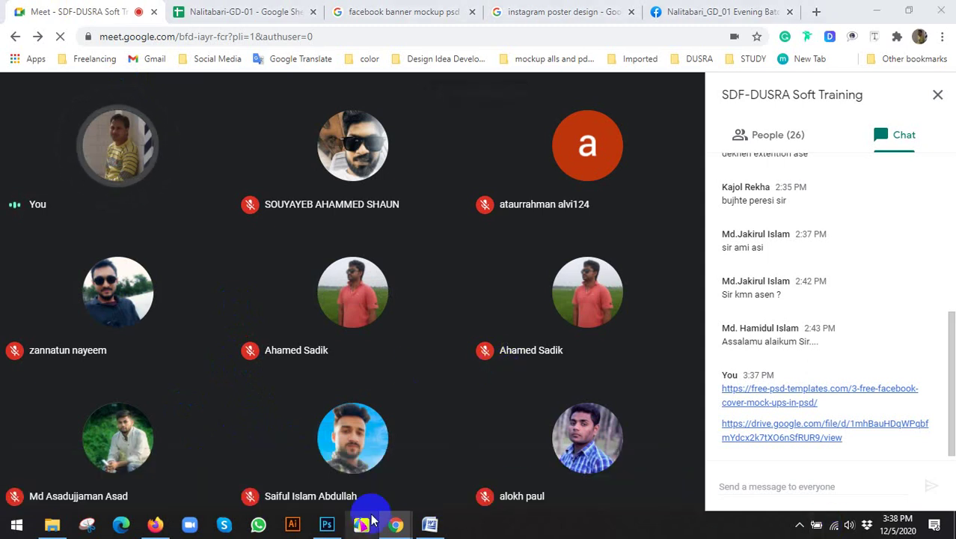
left_click(221, 10)
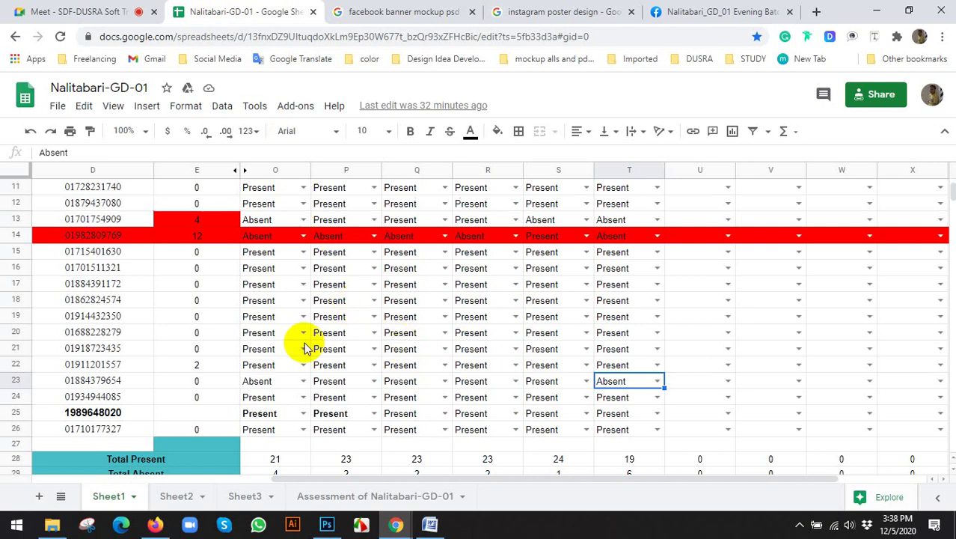
left_click(70, 11)
left_click(328, 528)
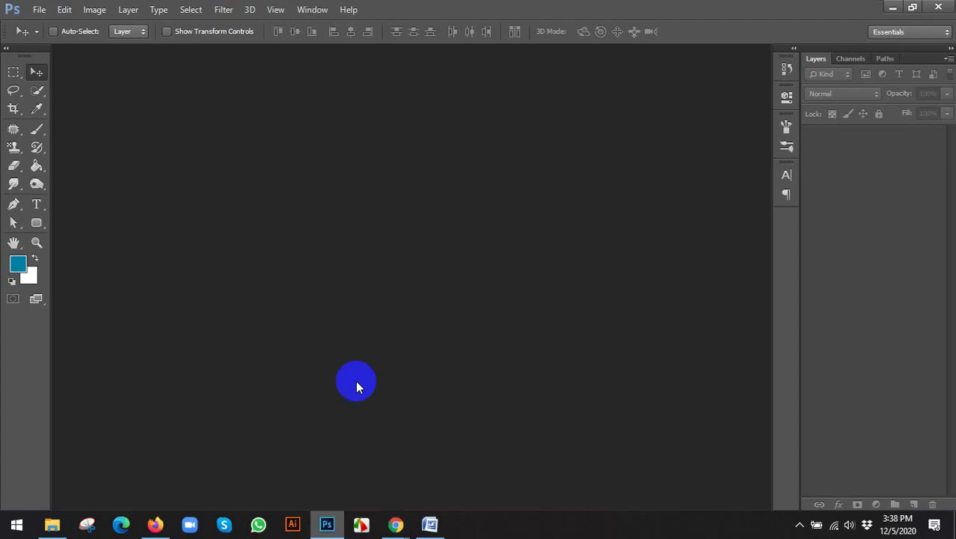
mouse_move(397, 522)
left_click(375, 474)
left_click(550, 11)
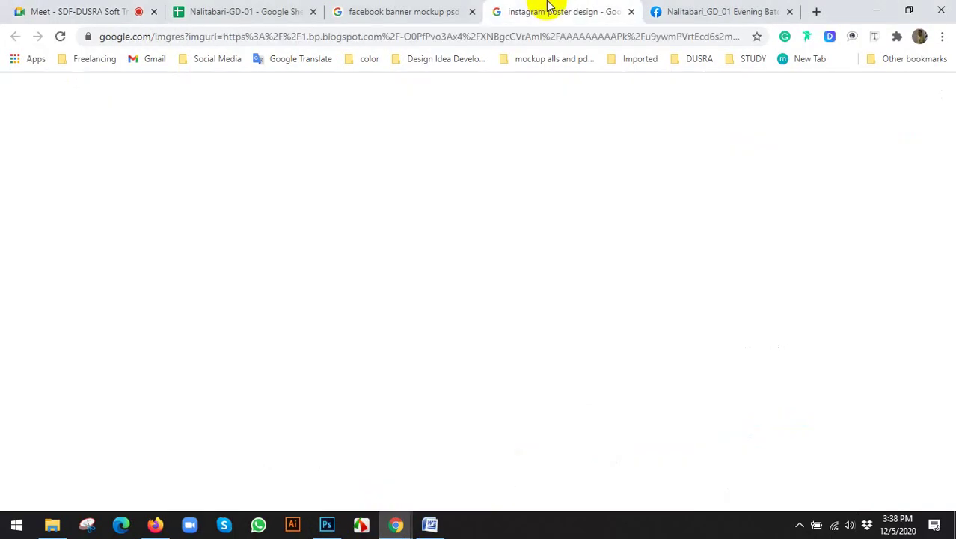
left_click(358, 9)
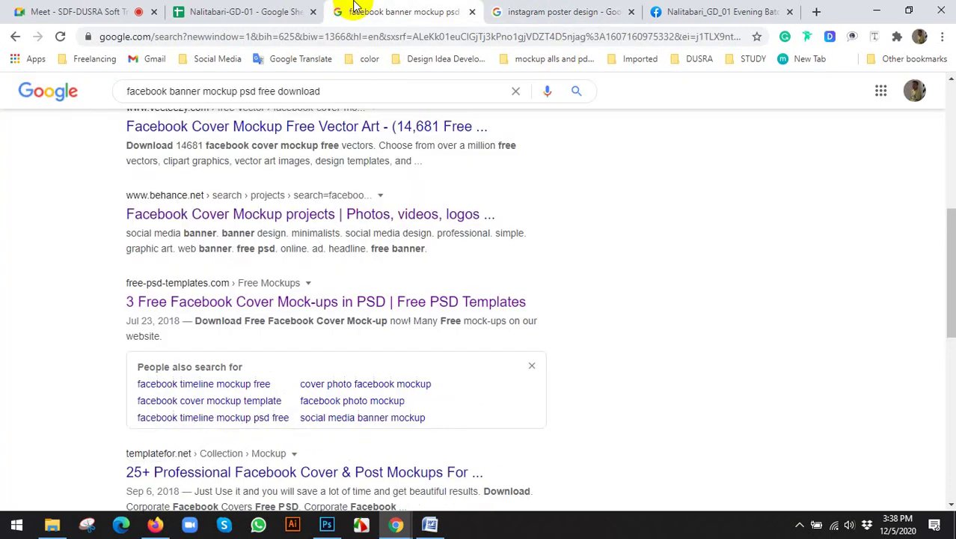
left_click(274, 9)
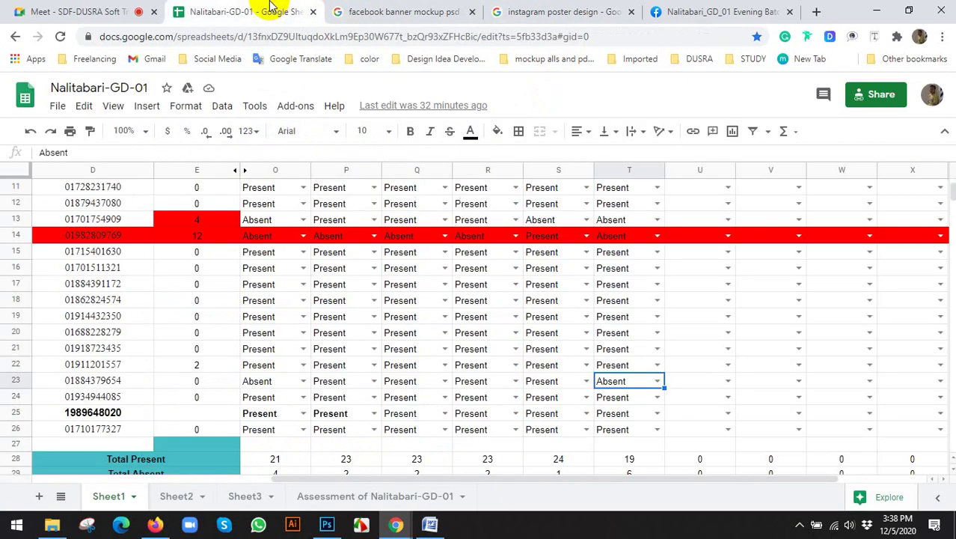
left_click(427, 10)
left_click(534, 10)
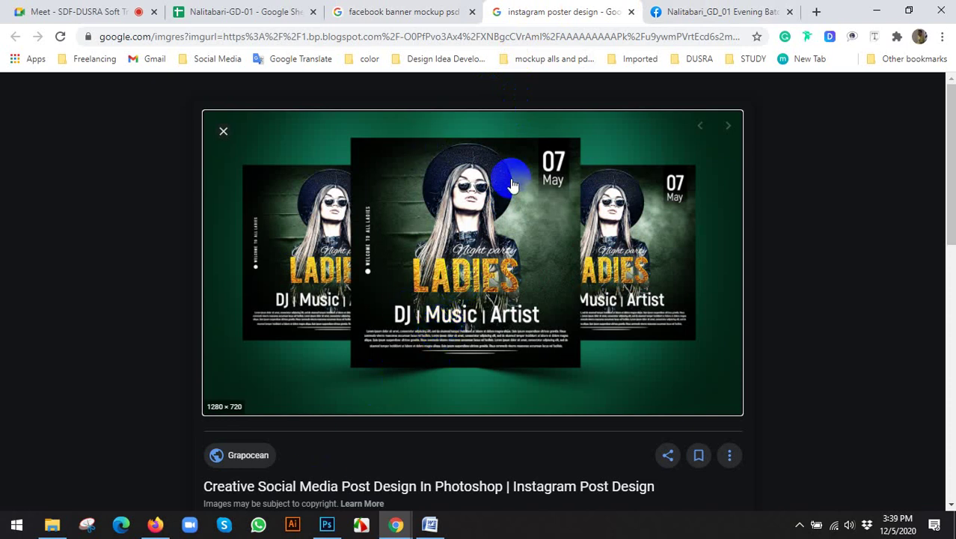
Switch to Photoshop and start a new document named "instagrma ad mockup"
left_click(326, 523)
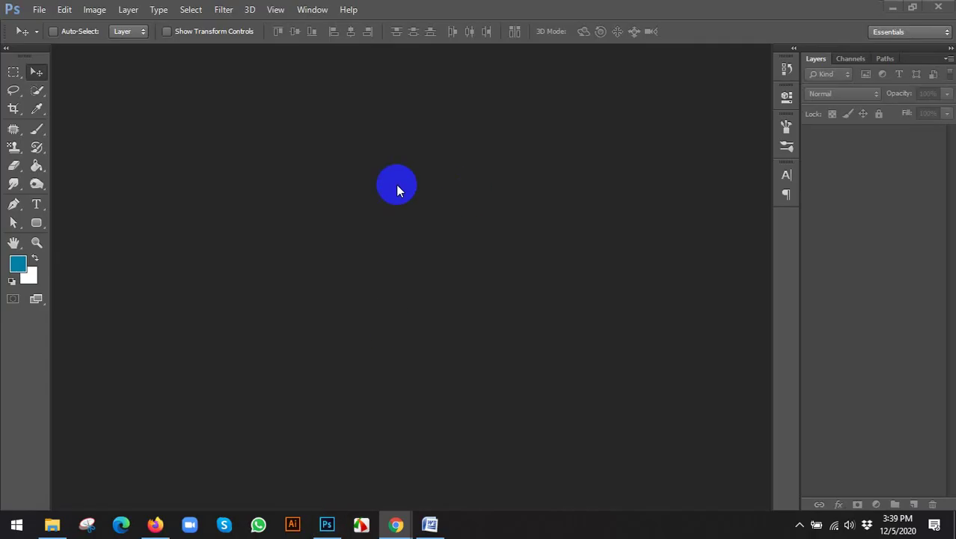
left_click(39, 9)
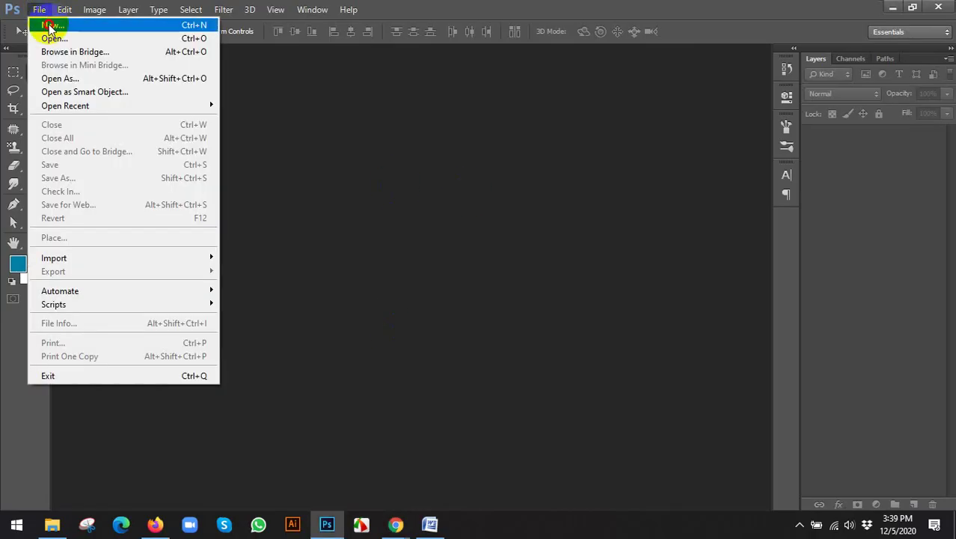
left_click(49, 27)
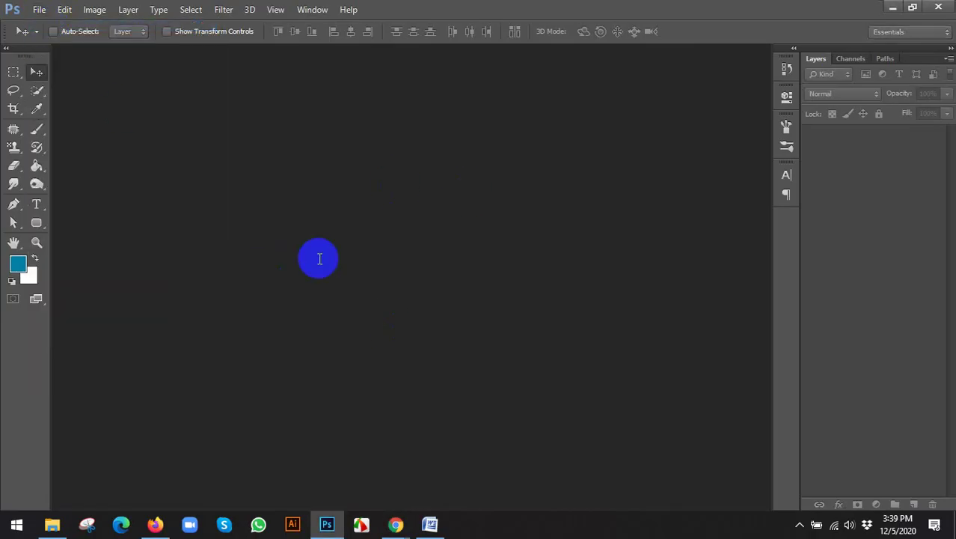
left_click_drag(418, 164, 279, 165)
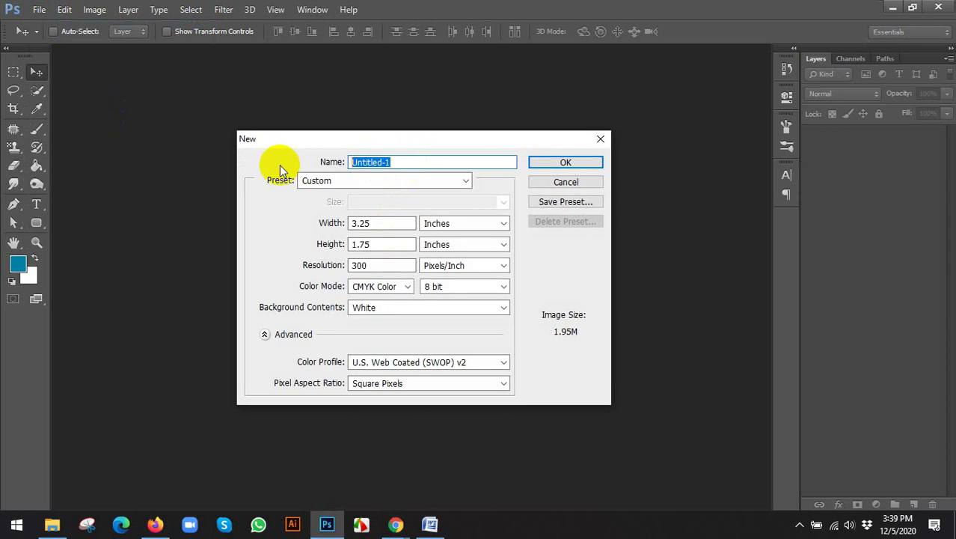
type("instagrma ad mockup")
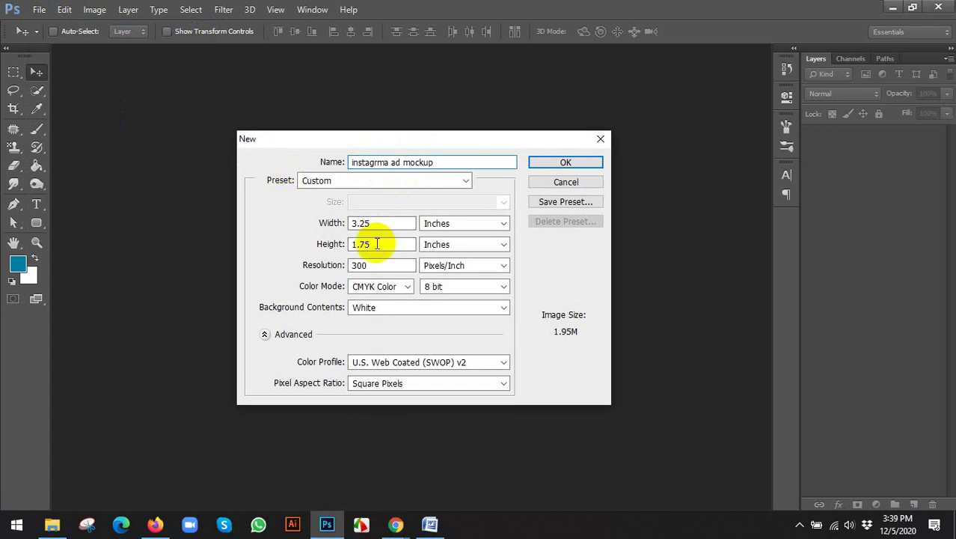
Set the new document's size to 1280 pixels wide and 720 pixels high
left_click(434, 223)
left_click(443, 235)
double_click(401, 223)
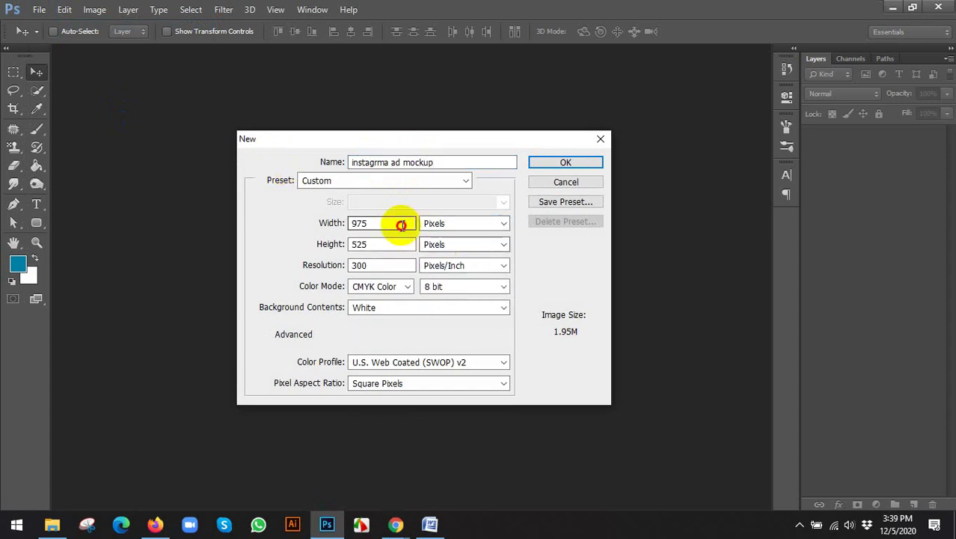
type("1280")
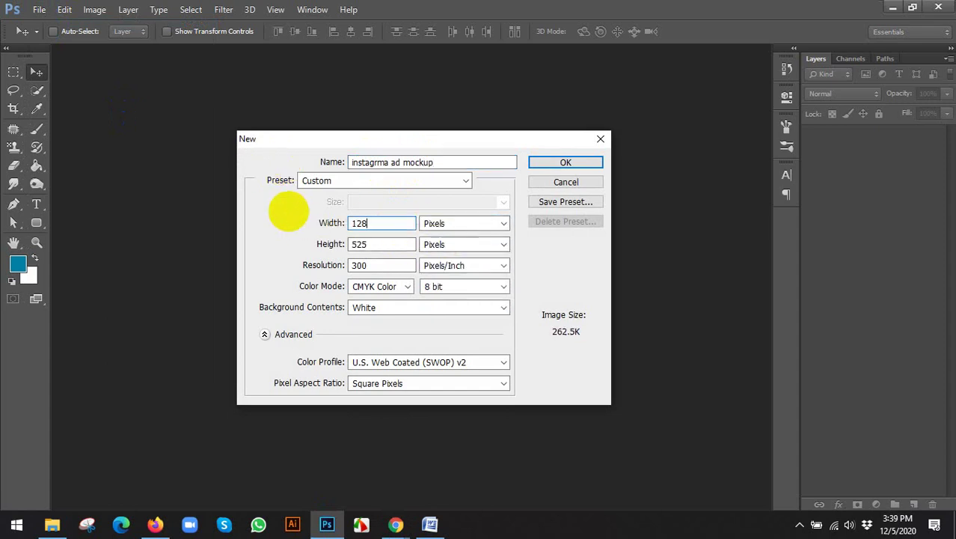
double_click(386, 246)
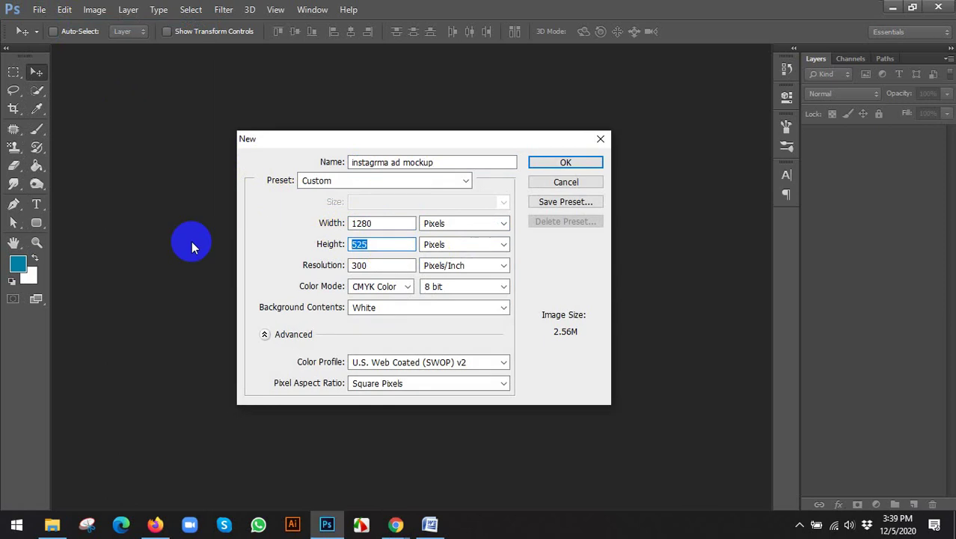
type("720")
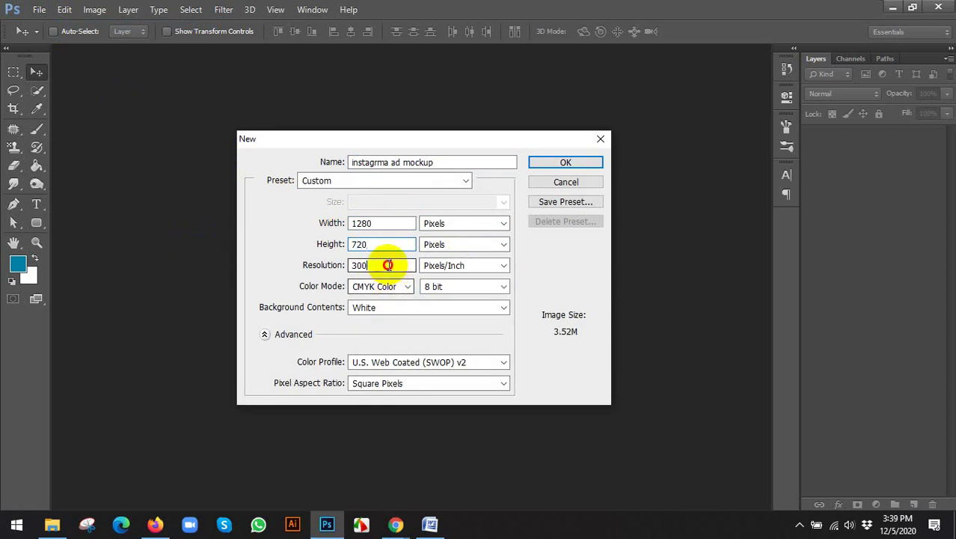
Set the resolution to 72 pixels/inch and the color mode to RGB Color, and create the document
double_click(385, 265)
type("72")
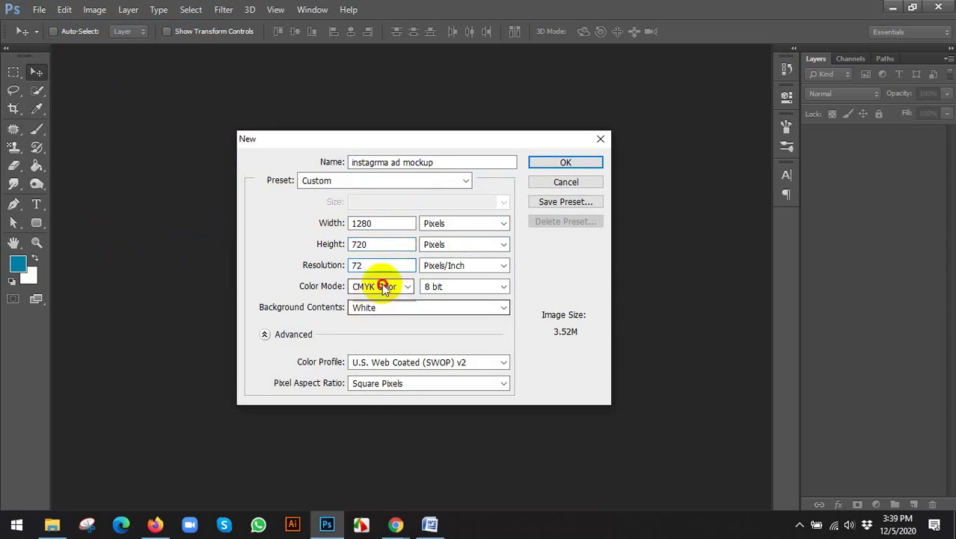
left_click(386, 285)
left_click(376, 323)
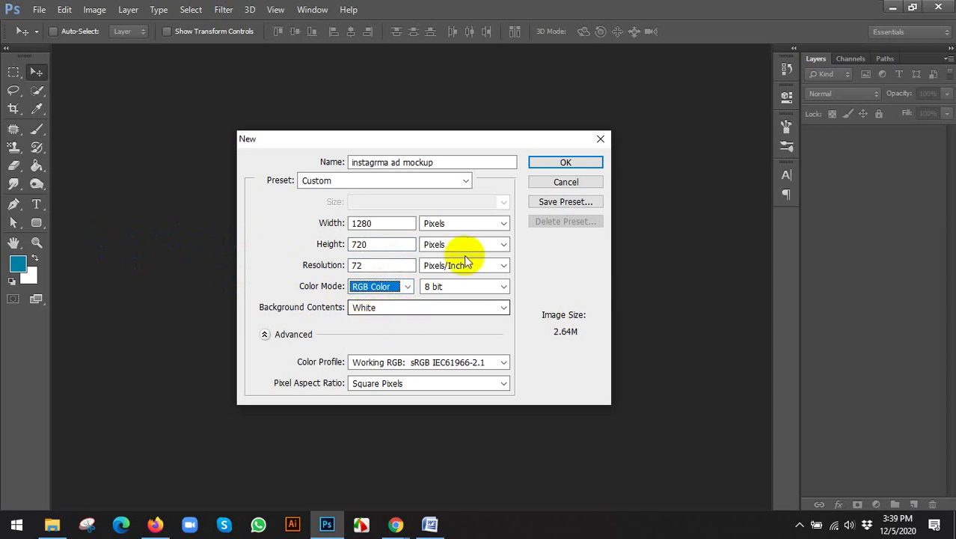
left_click(542, 162)
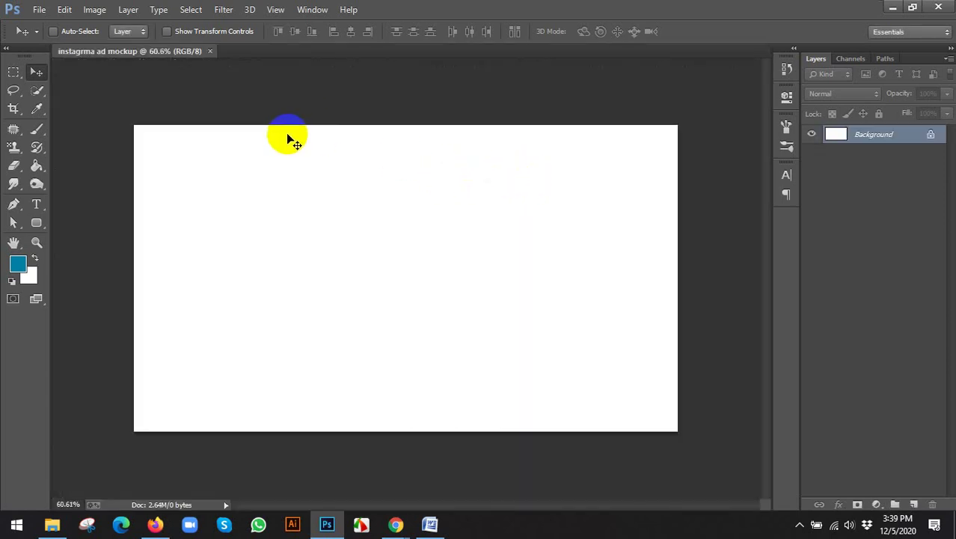
Save the document as "instagrma ad mockup.psb" in Large Document Format
left_click(39, 9)
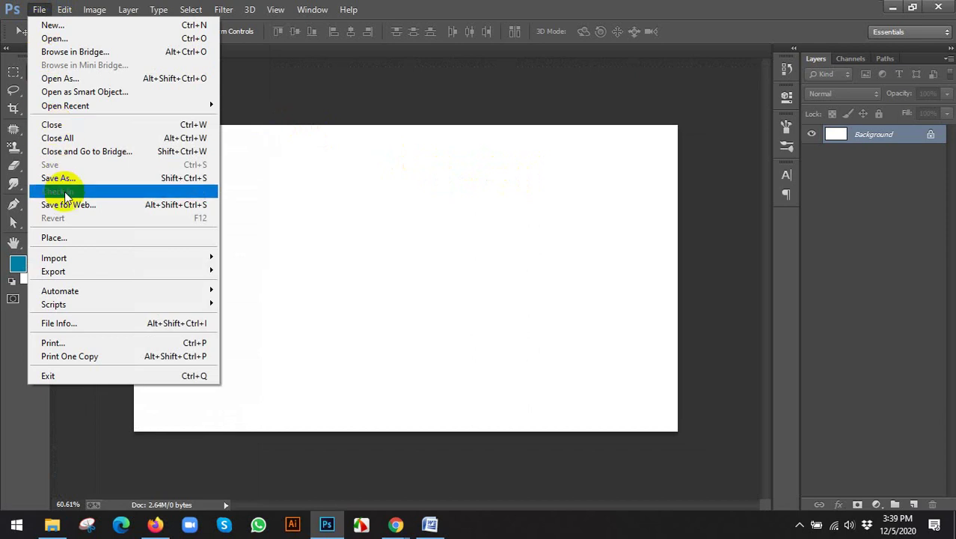
left_click(66, 178)
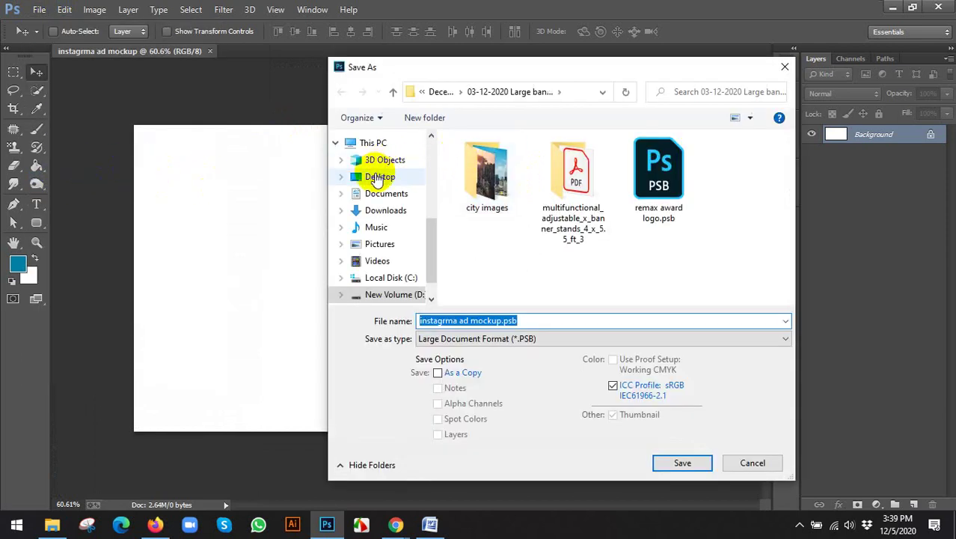
left_click(677, 456)
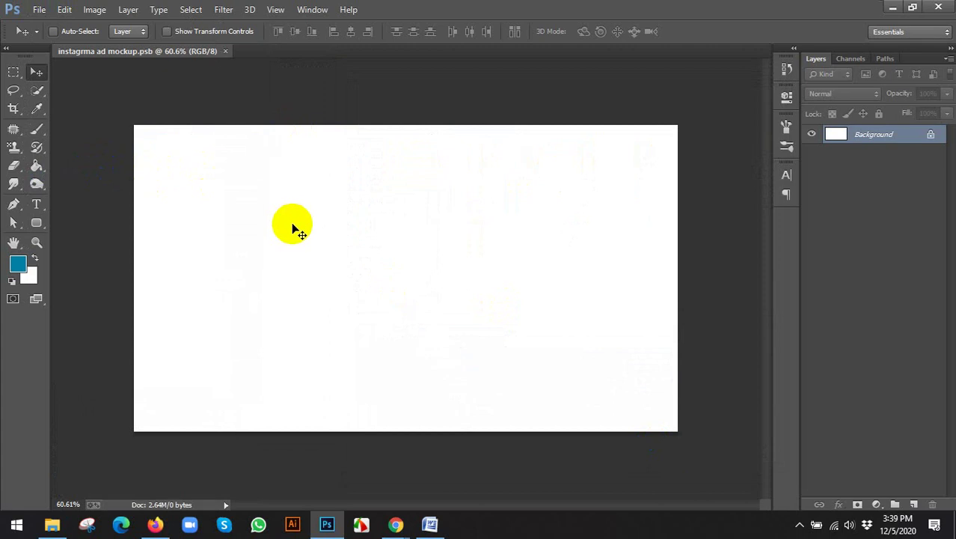
Add a gradient fill layer above the background and base its gradient on the Black, White preset
left_click(874, 500)
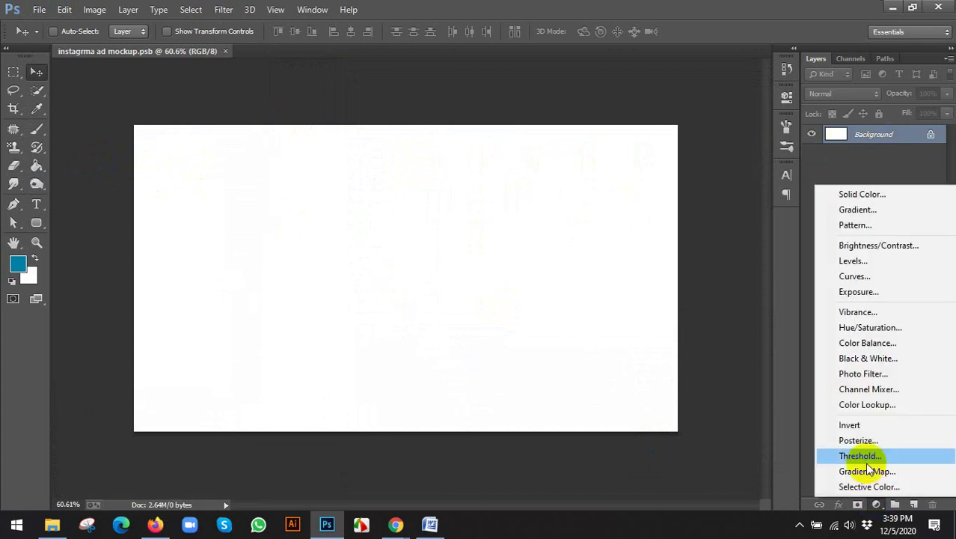
left_click(854, 210)
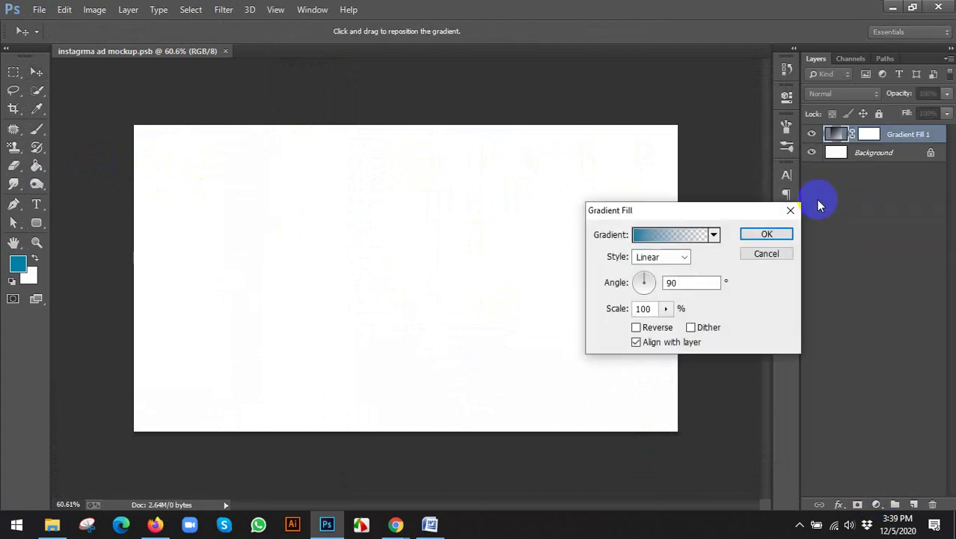
left_click(658, 233)
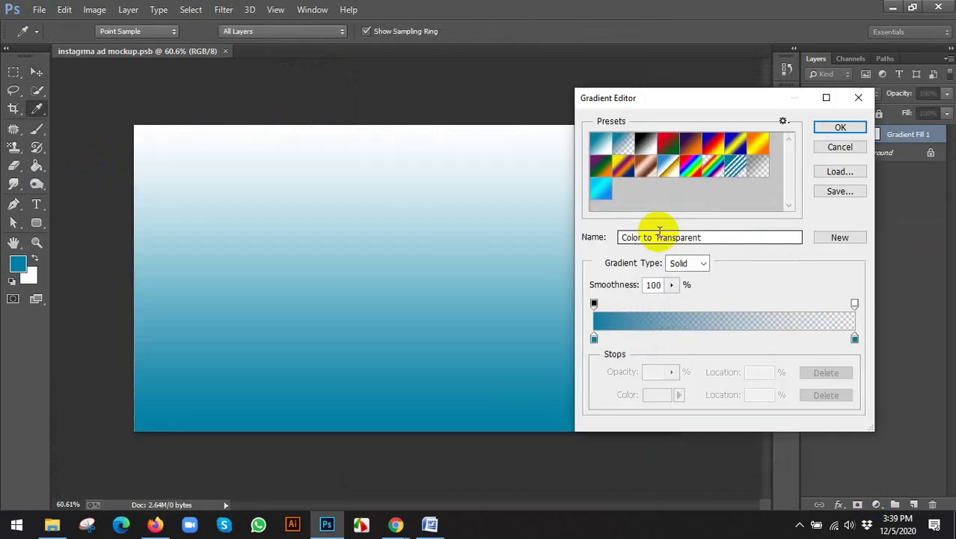
left_click(645, 144)
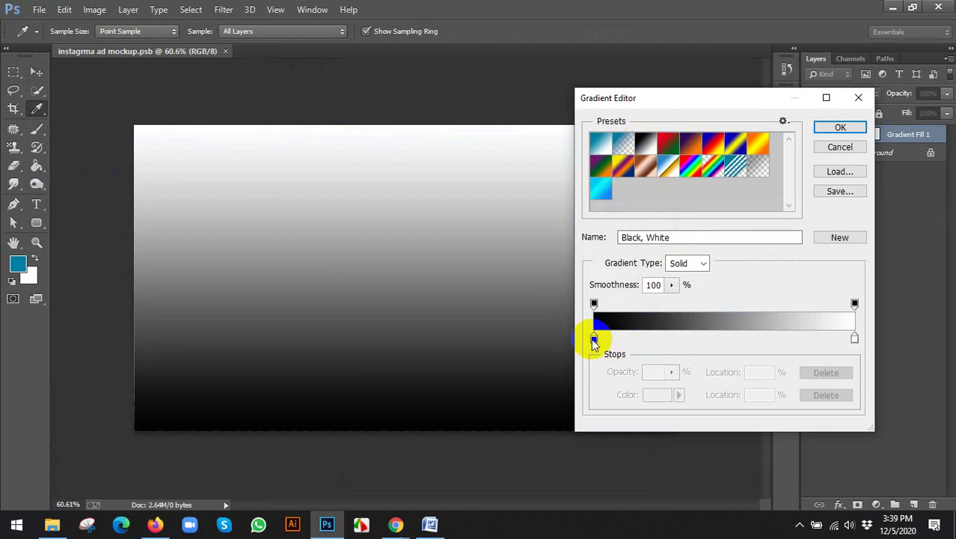
Change the gradient's black starting color stop to orange #ffa903
left_click(593, 341)
left_click(659, 395)
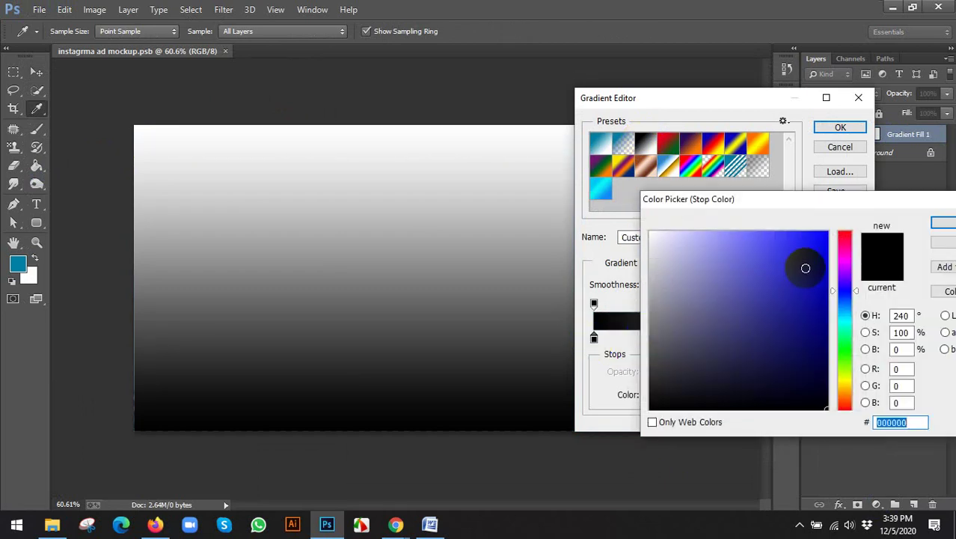
left_click(844, 320)
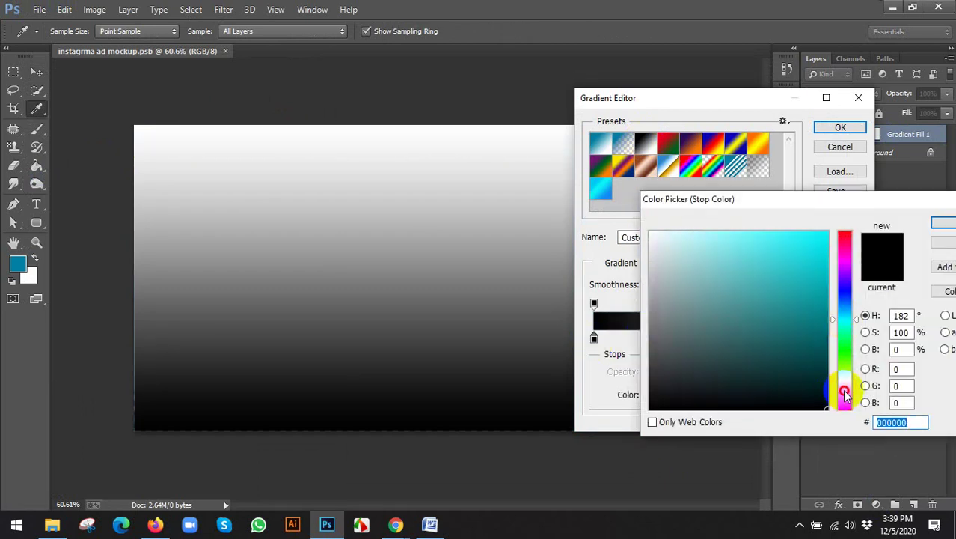
left_click(844, 392)
left_click(826, 232)
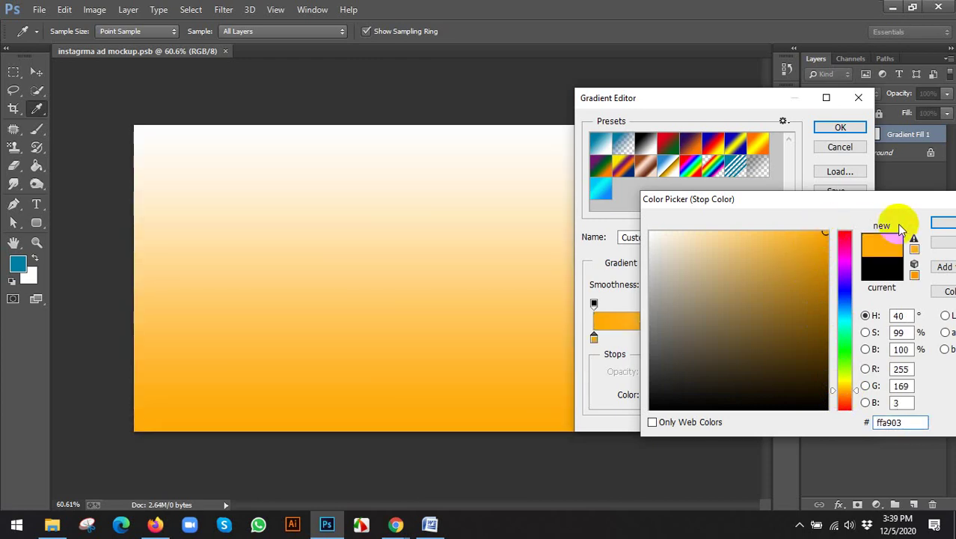
left_click(937, 223)
Change the gradient's white end color stop to a bright yellow and accept the edited gradient
left_click(857, 339)
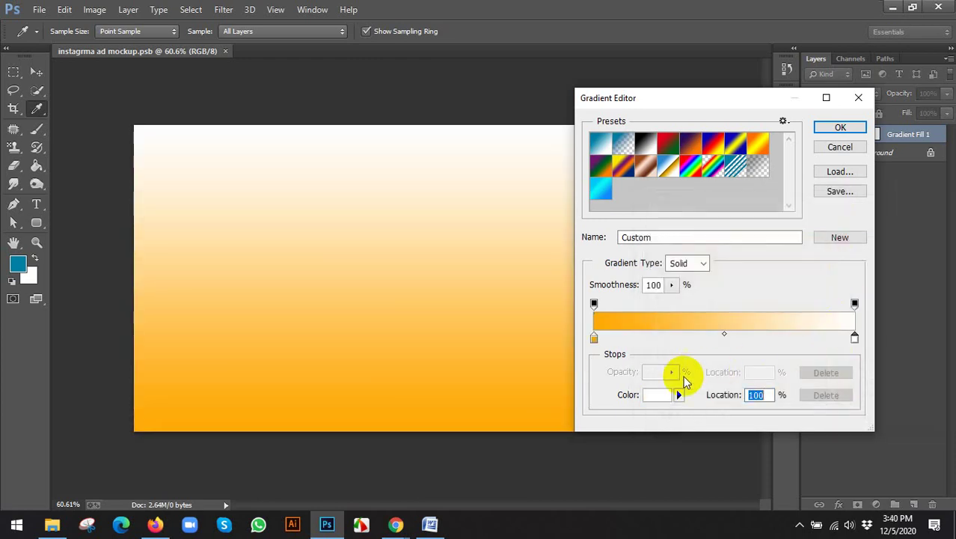
left_click(661, 401)
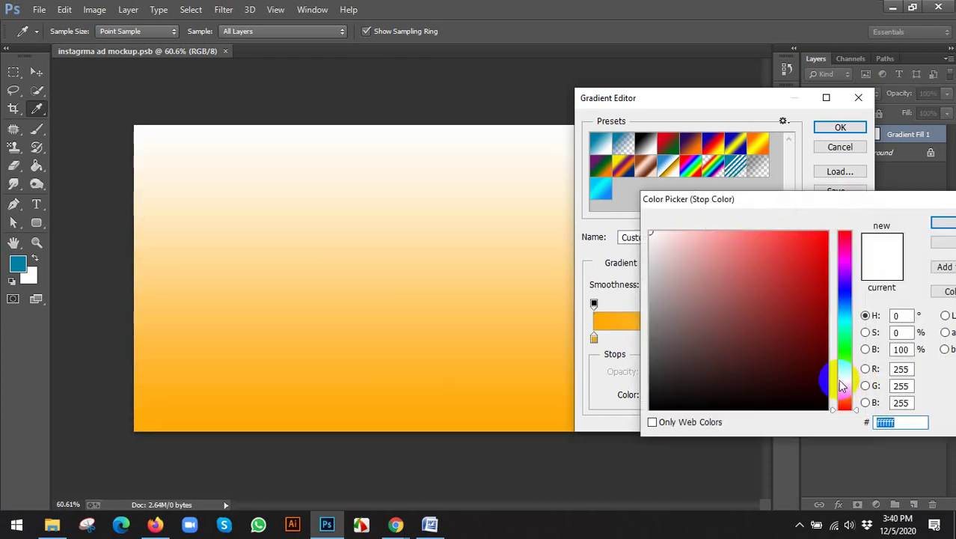
left_click(844, 386)
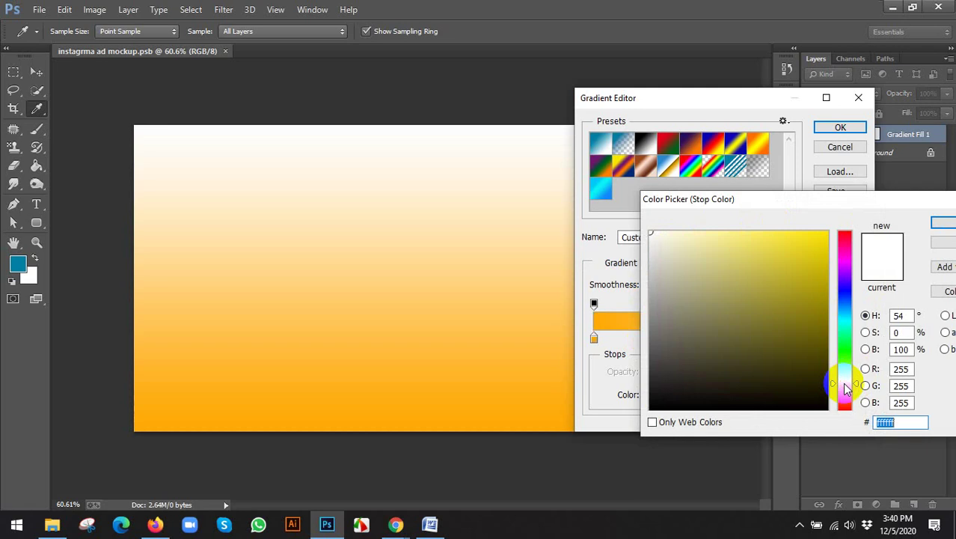
left_click(815, 238)
left_click(944, 222)
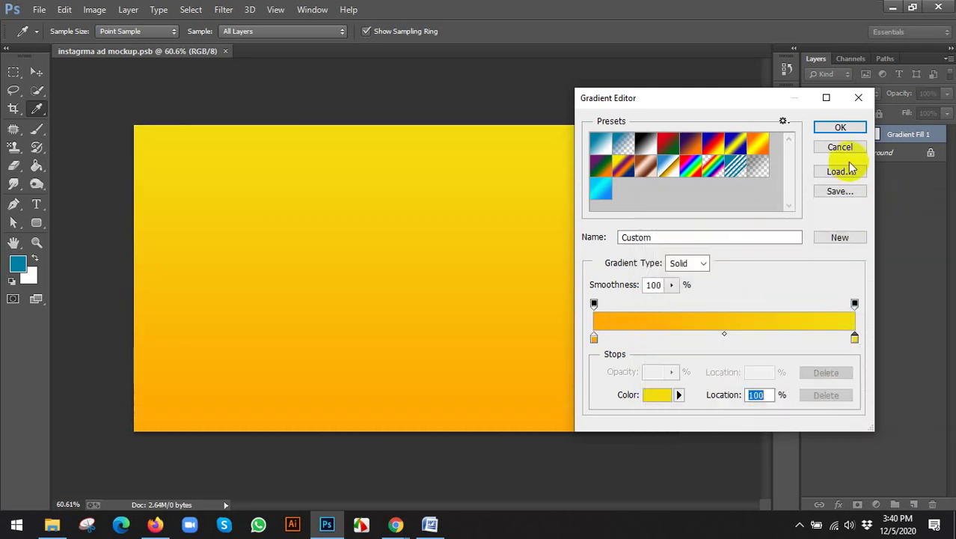
left_click(839, 131)
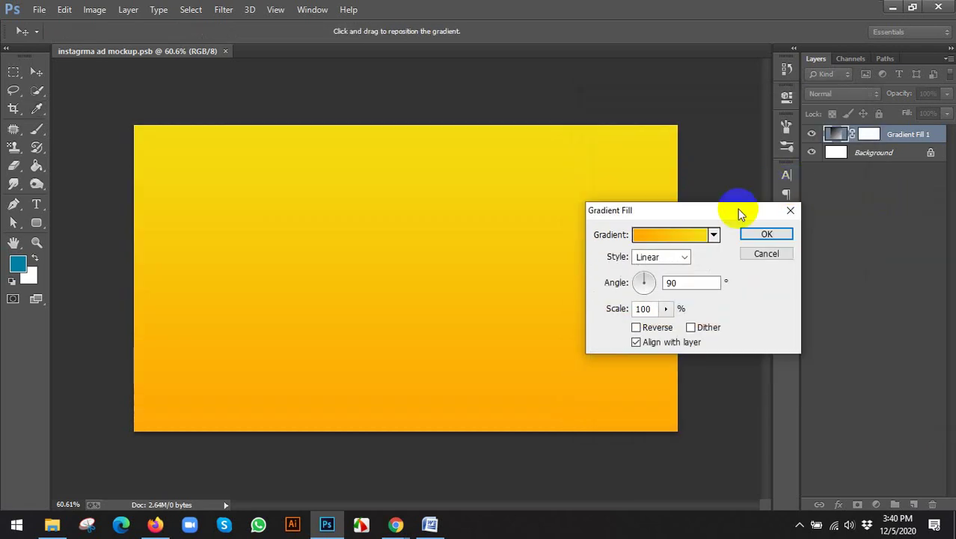
Make the gradient fill radial and reversed with a scale of 238%, and apply it
left_click(666, 257)
left_click(647, 283)
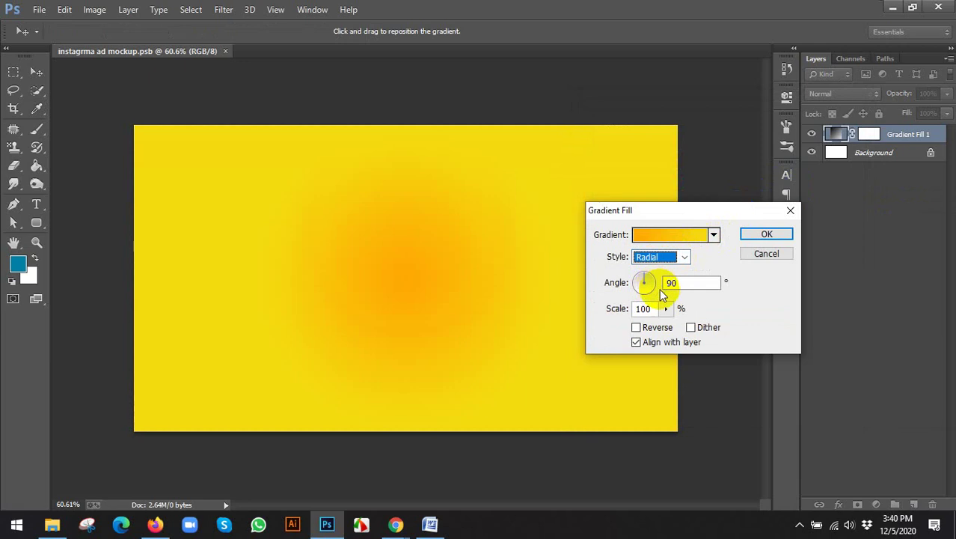
left_click(636, 327)
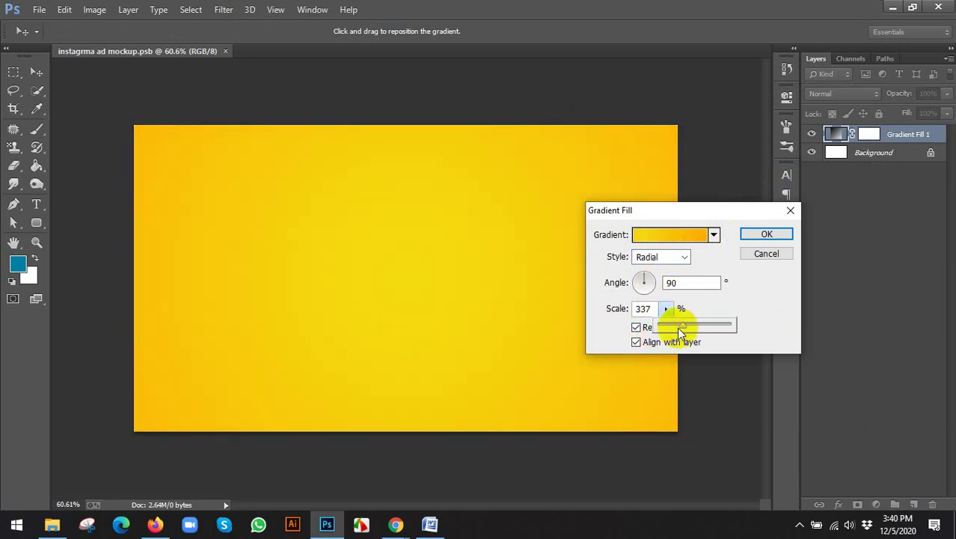
left_click_drag(678, 327, 677, 328)
left_click(767, 233)
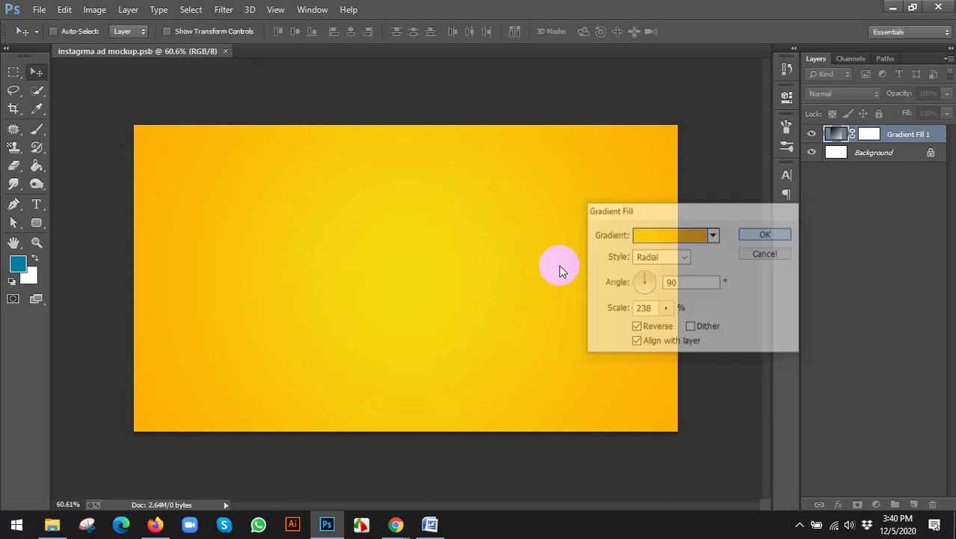
Switch to Chrome and search Google Images for "texture background"
mouse_move(396, 523)
left_click(302, 462)
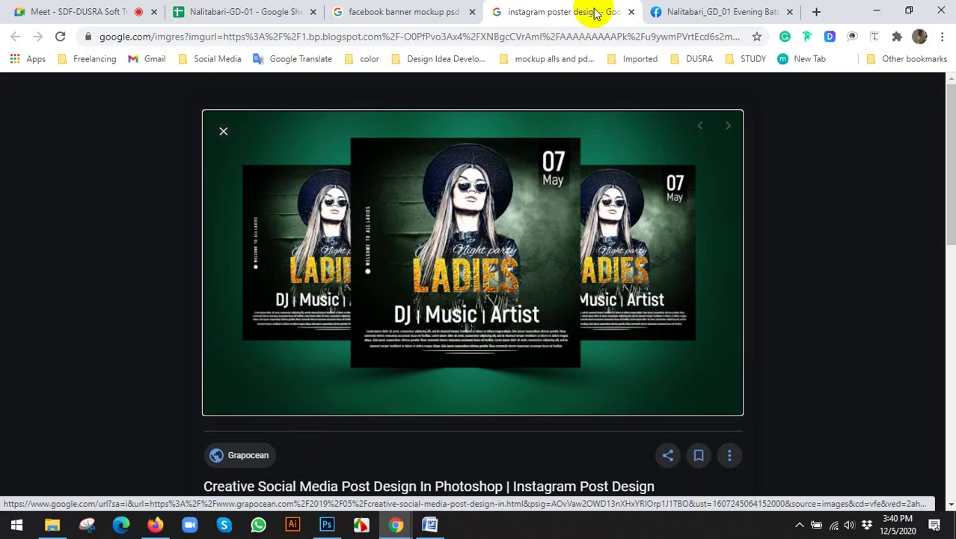
left_click(408, 9)
left_click(346, 36)
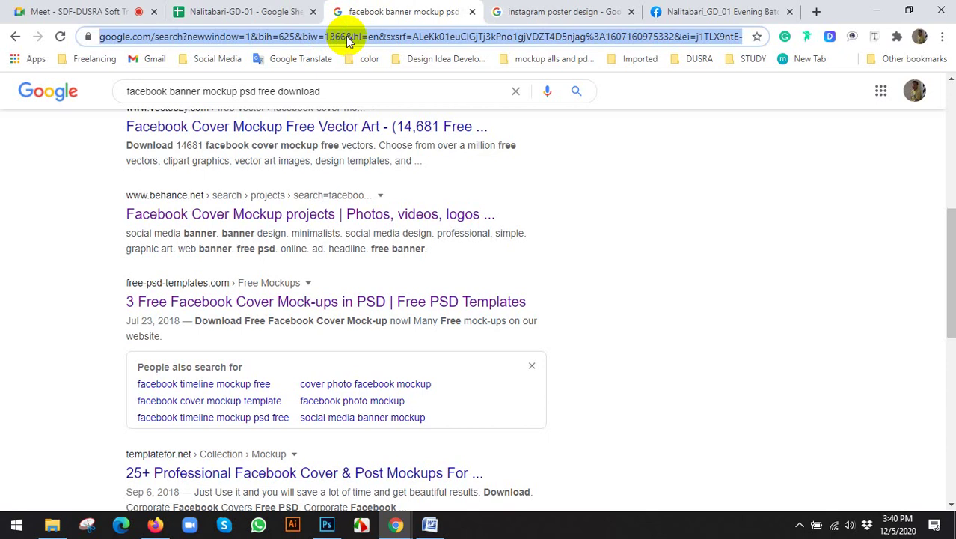
type("textu")
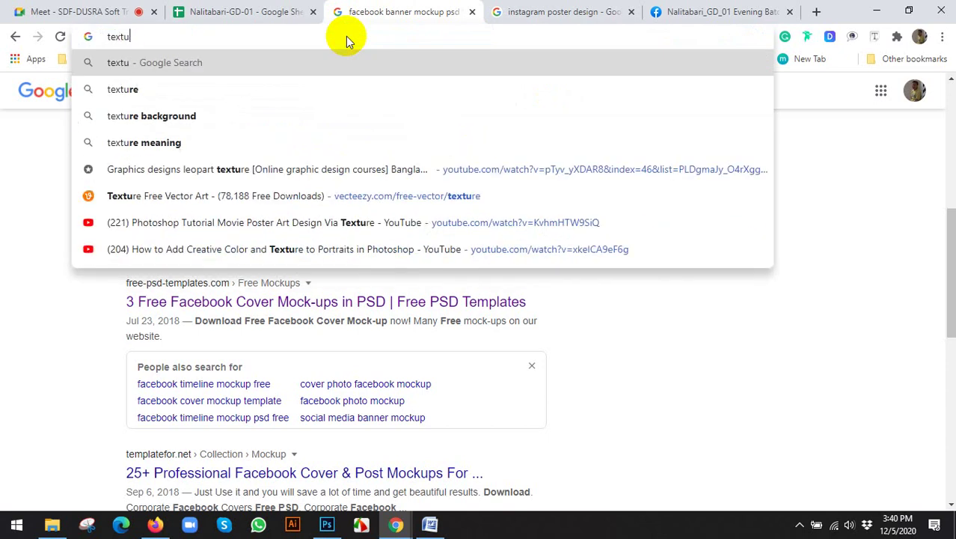
key("Down")
key("Down")
key("Return")
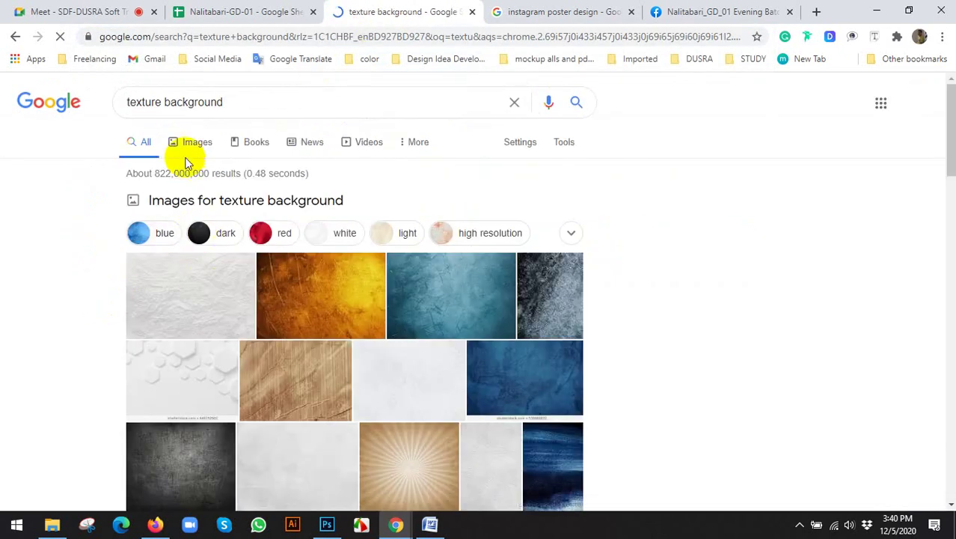
left_click(186, 152)
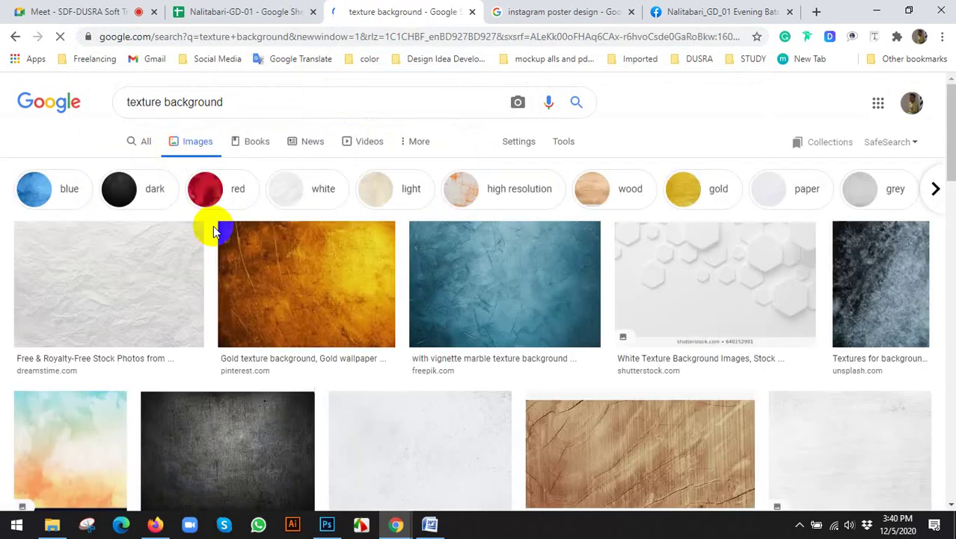
Browse the dark grunge textures and their related images, and open the preview of the "metal-bg" texture
scroll(740, 293, "down", 1)
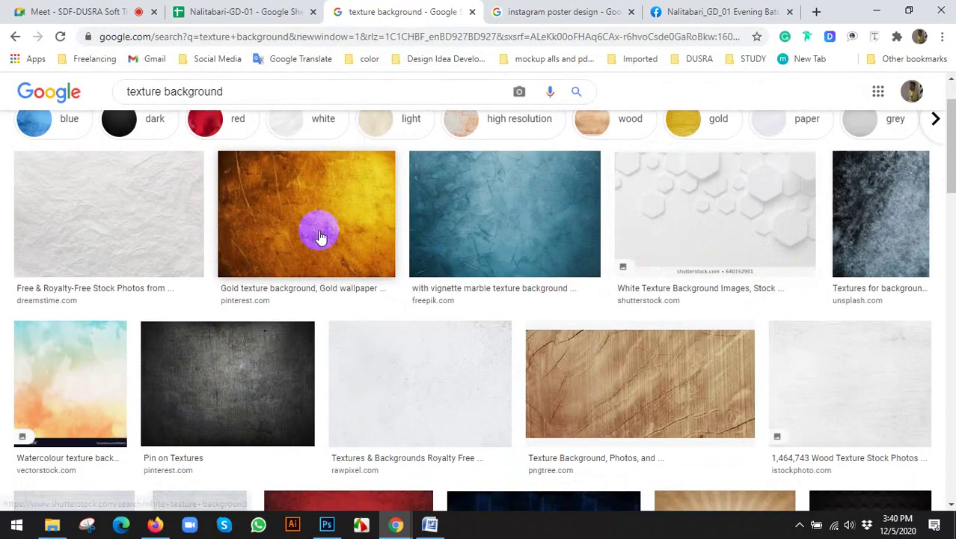
scroll(316, 231, "down", 2)
left_click(236, 251)
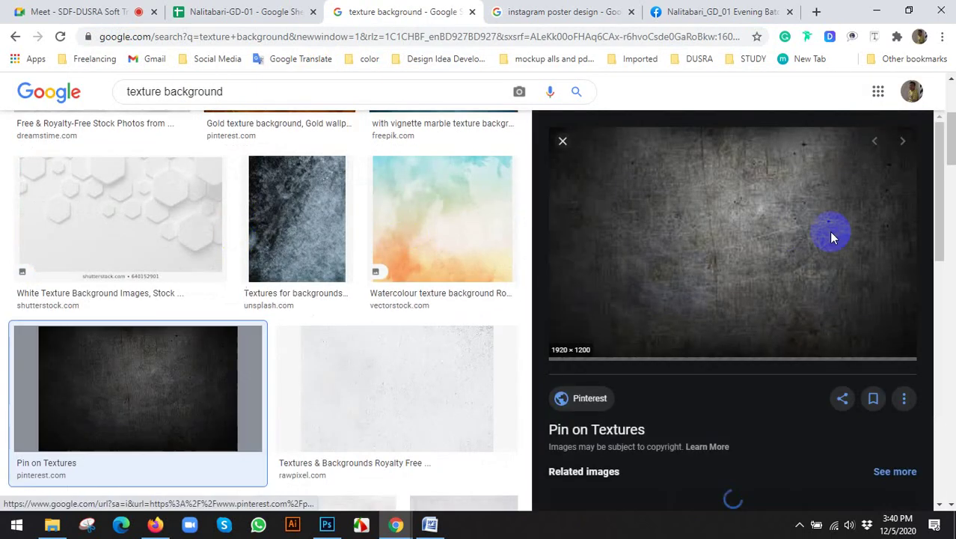
scroll(241, 260, "down", 4)
scroll(276, 274, "down", 4)
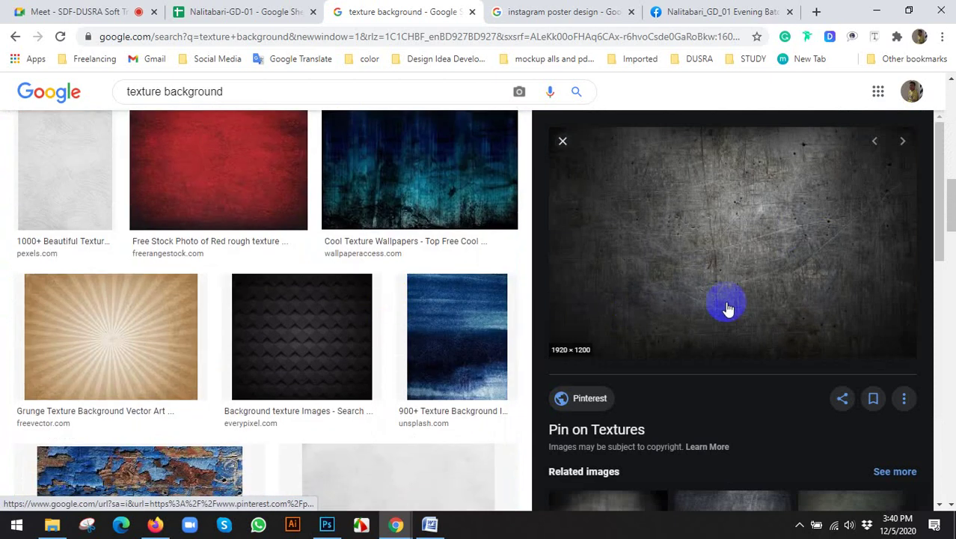
scroll(726, 306, "down", 2)
scroll(741, 314, "down", 3)
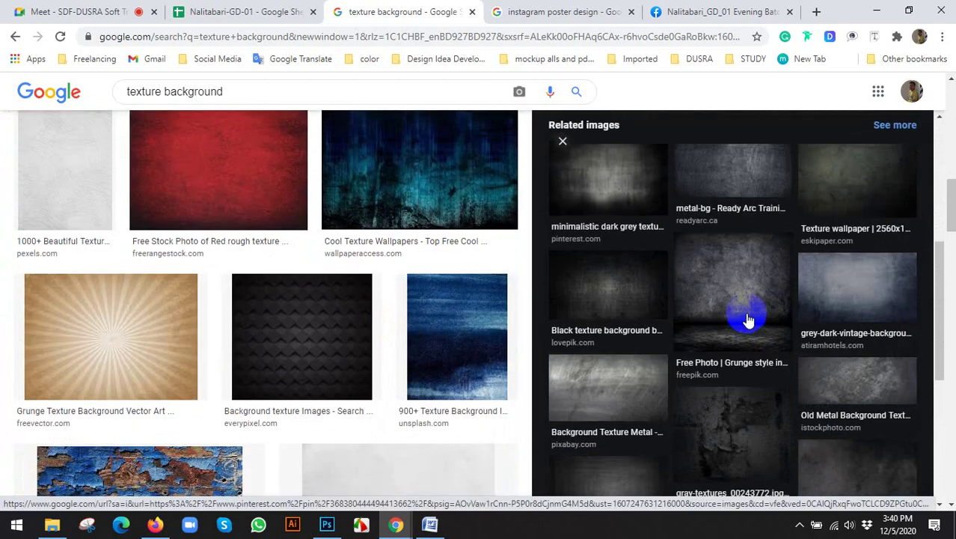
scroll(745, 318, "up", 2)
left_click(737, 308)
scroll(368, 252, "up", 4)
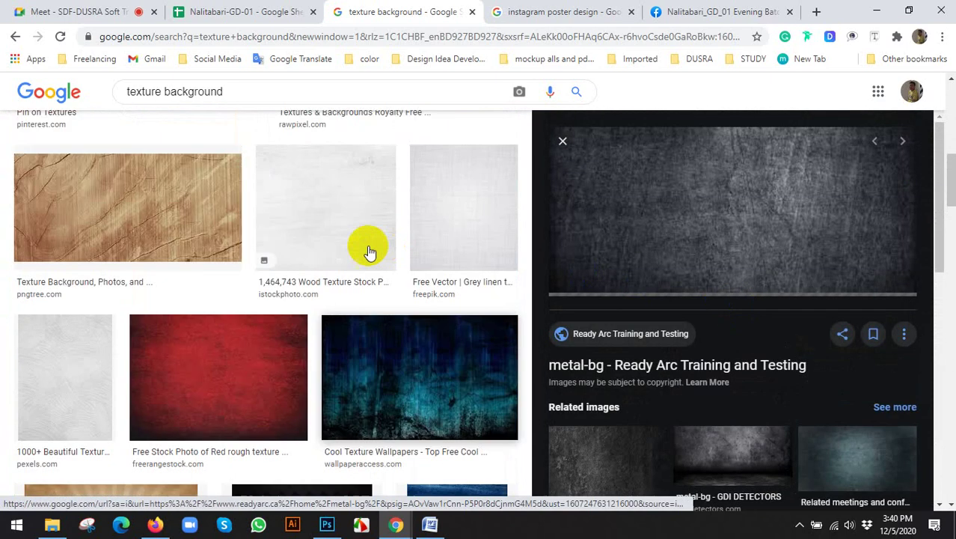
Copy the dark metal texture image and paste it into the Photoshop mockup document as a new layer
right_click(677, 215)
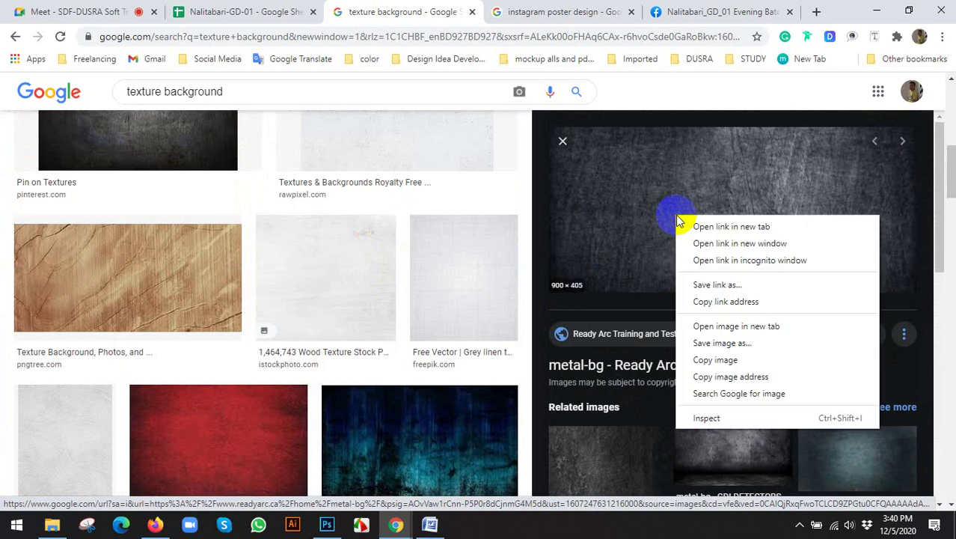
left_click(702, 359)
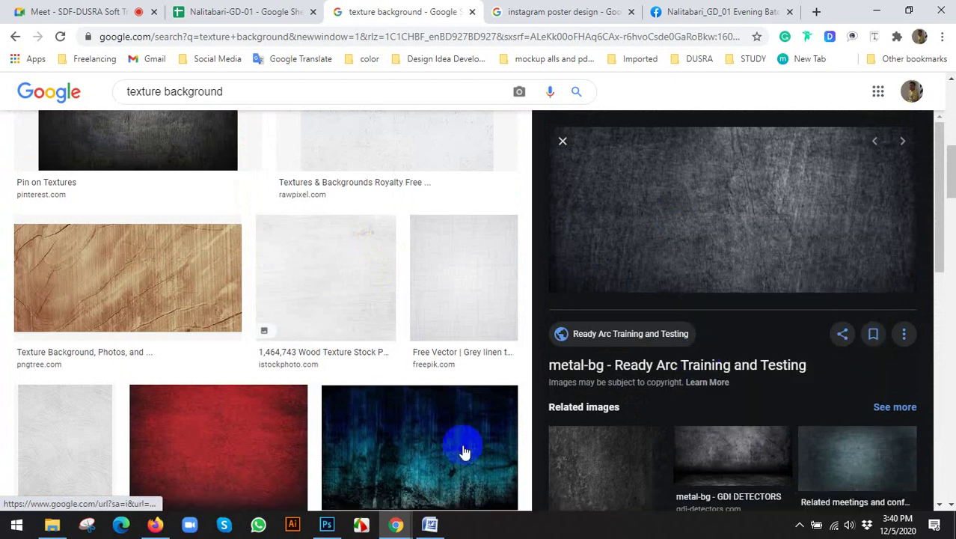
left_click(326, 524)
key("ctrl+v")
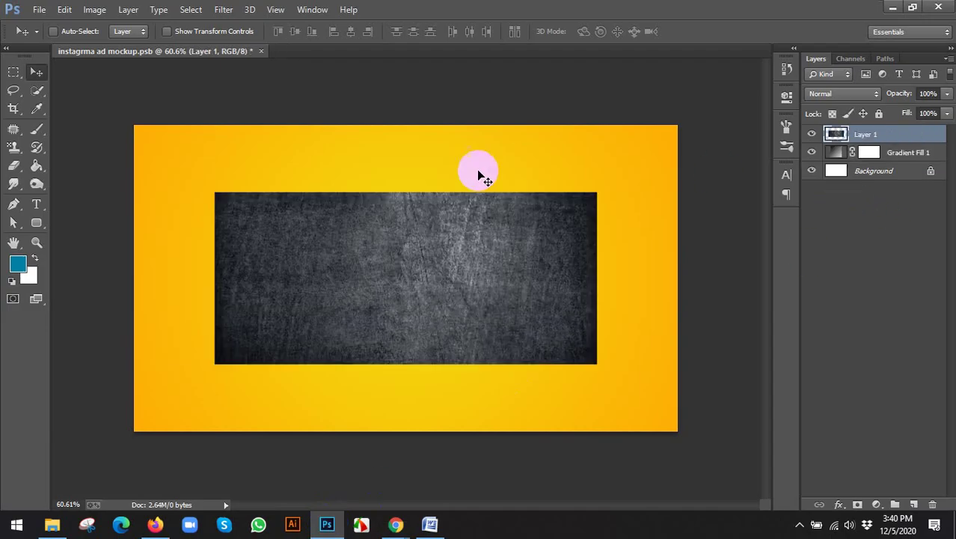
Scale the texture layer proportionally from its center to about 181% so it covers the whole canvas
left_click(193, 31)
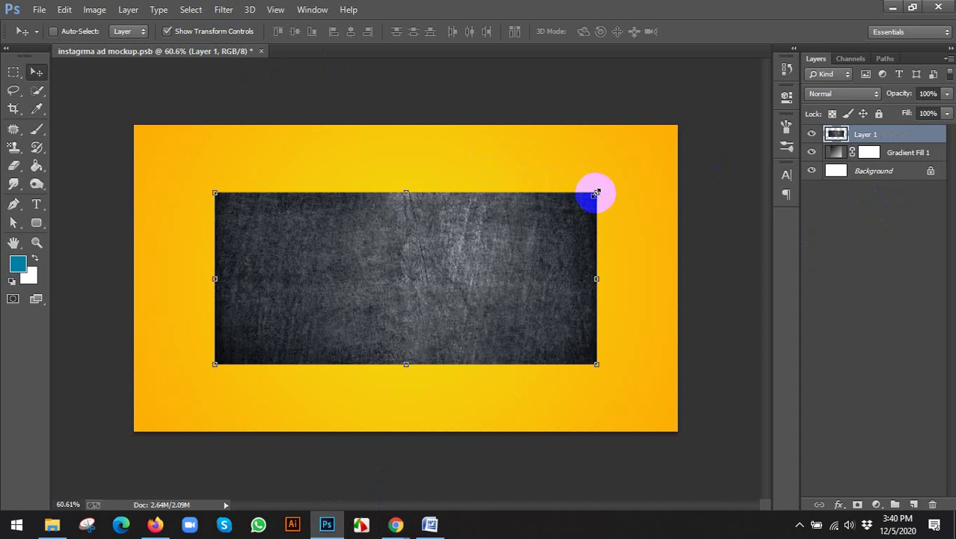
left_click_drag(662, 121, 736, 89)
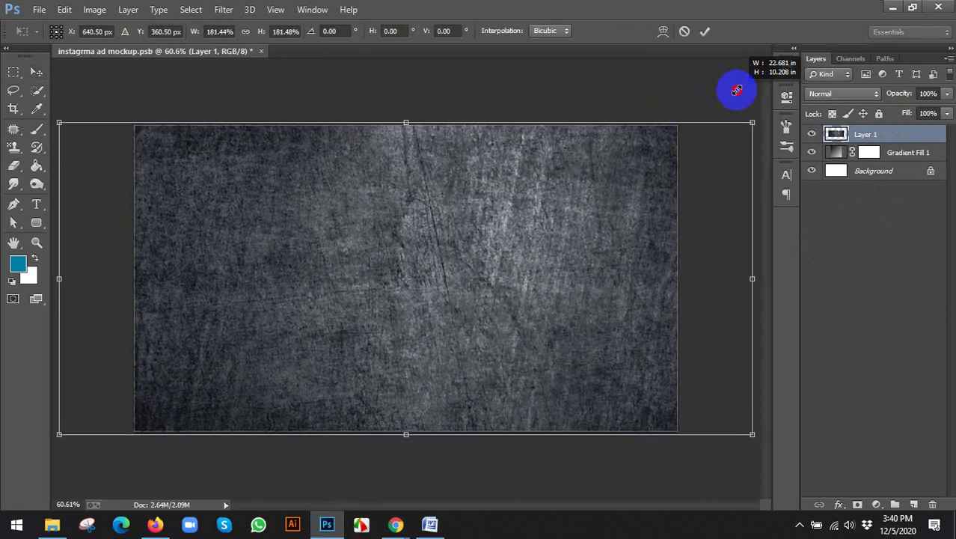
left_click(704, 31)
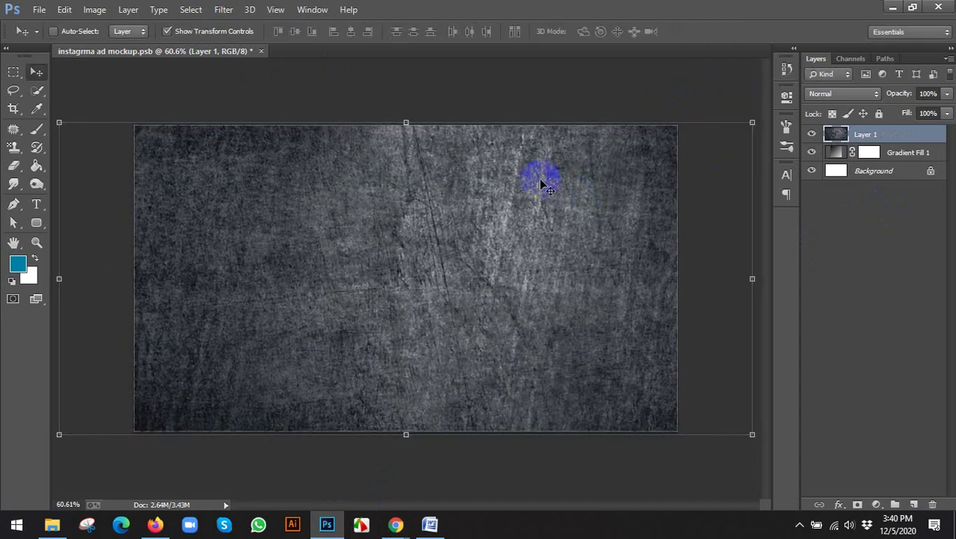
left_click(168, 31)
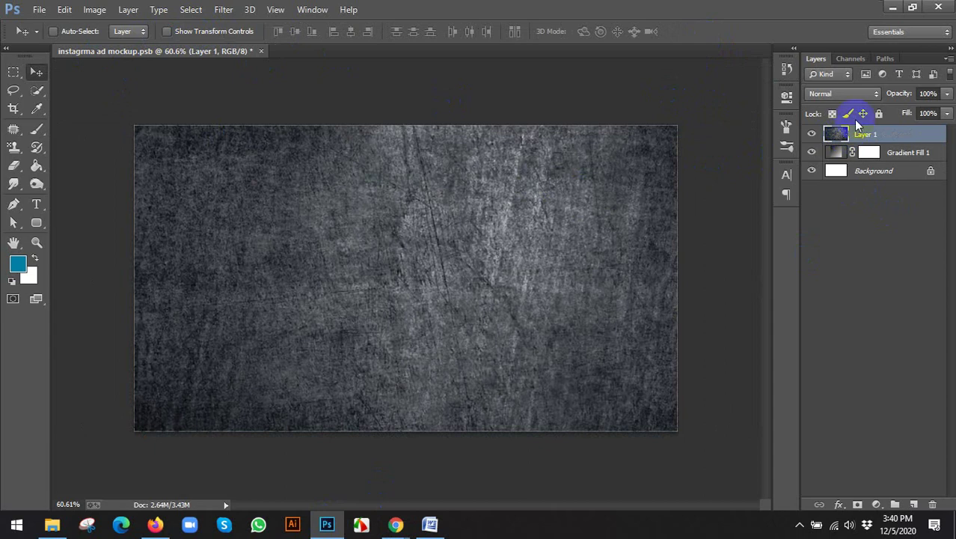
Try blend modes from Multiply through Luminosity on the texture layer to compare how it mixes with the gradient
left_click(848, 97)
left_click(821, 152)
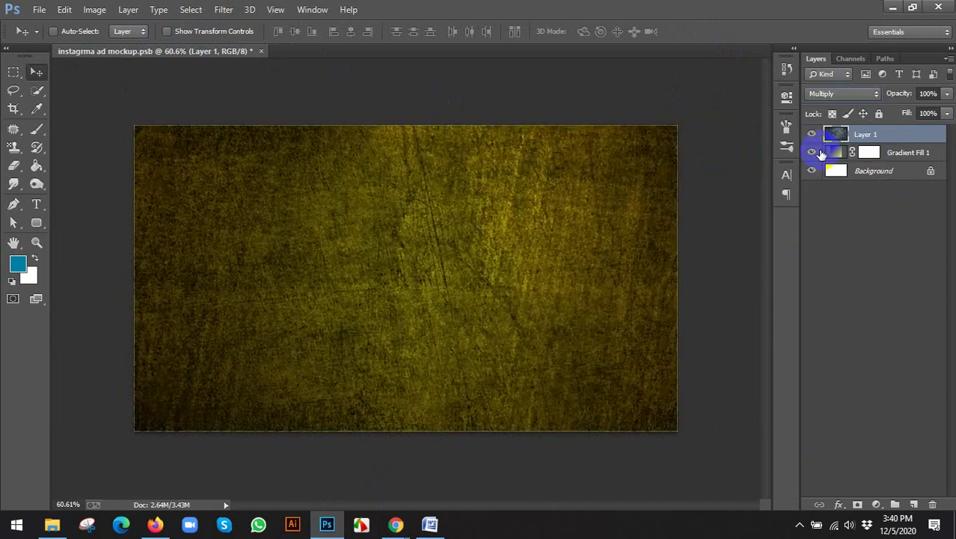
key("Down")
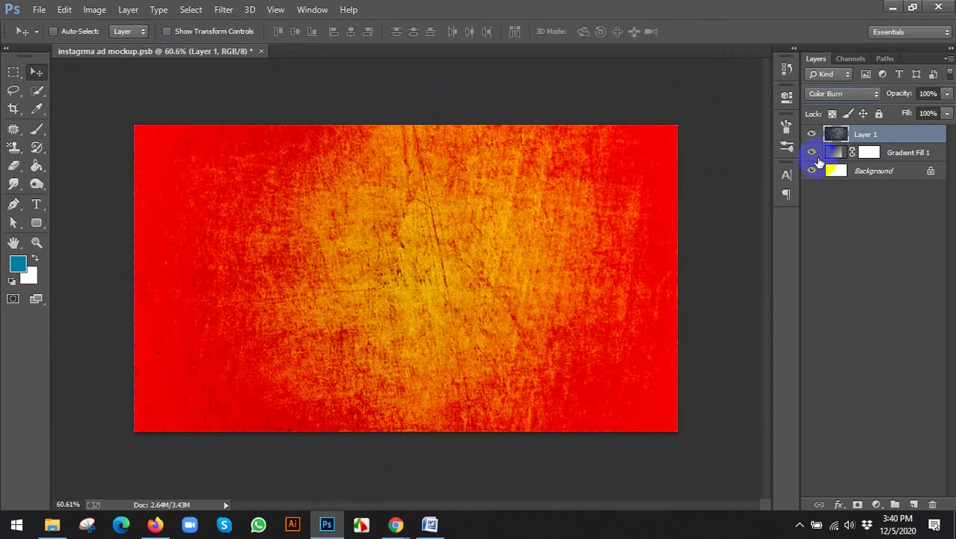
key("Down")
key("Down")
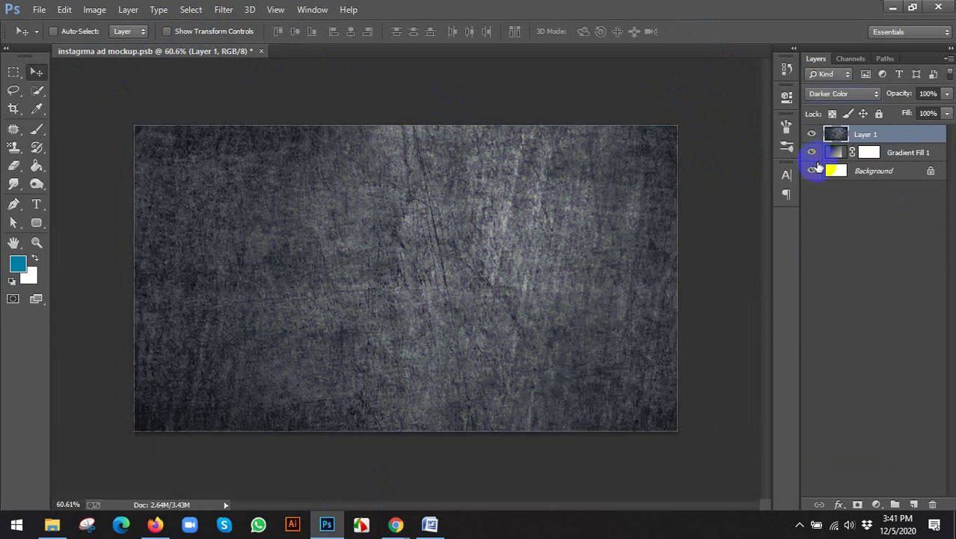
key("Down")
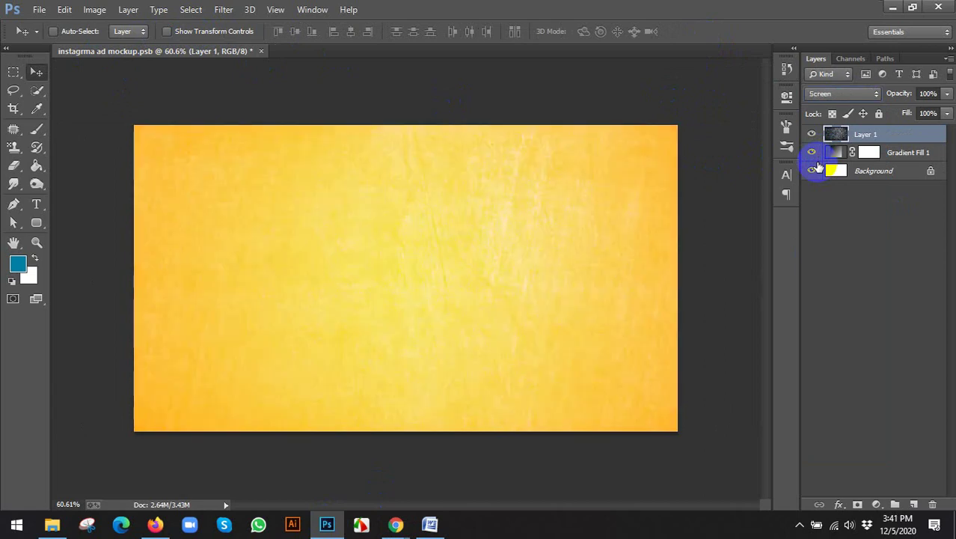
key("Down")
left_click(847, 95)
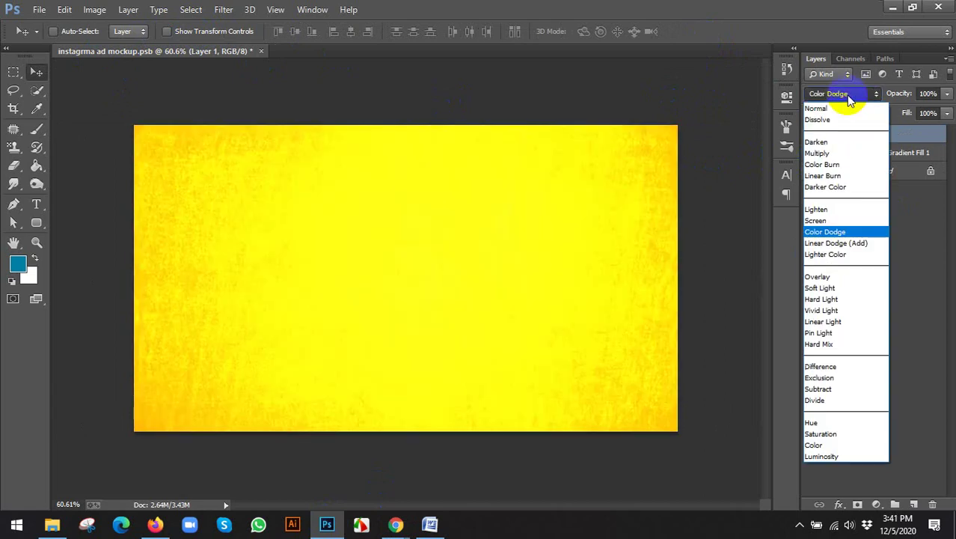
left_click(812, 275)
key("Down")
key("Down")
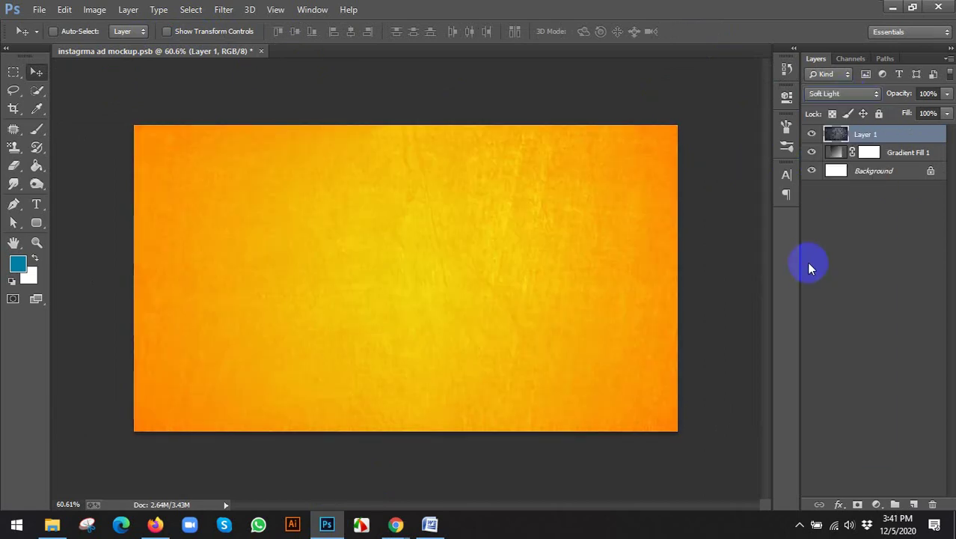
key("Down")
key("Down")
key("Down")
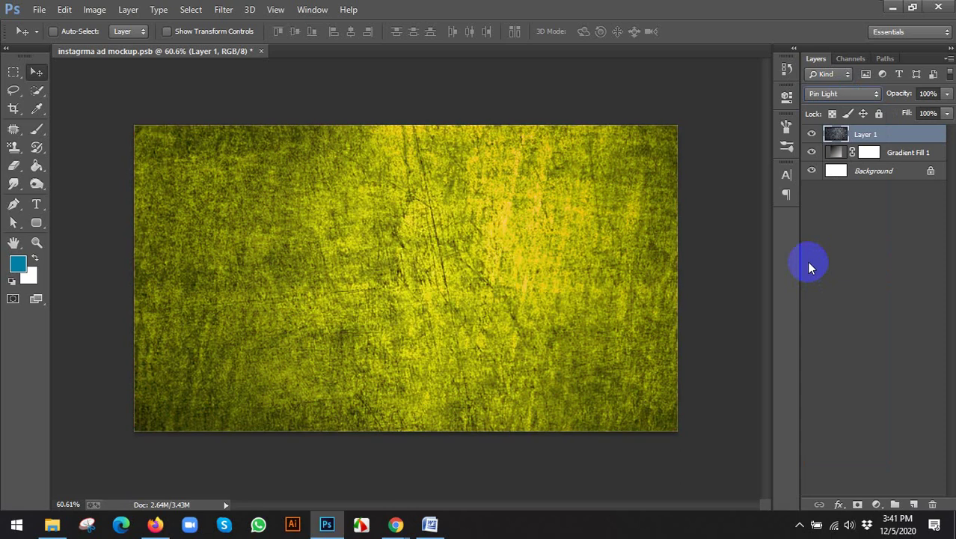
key("Down")
key("Down")
key("Down")
key("Down")
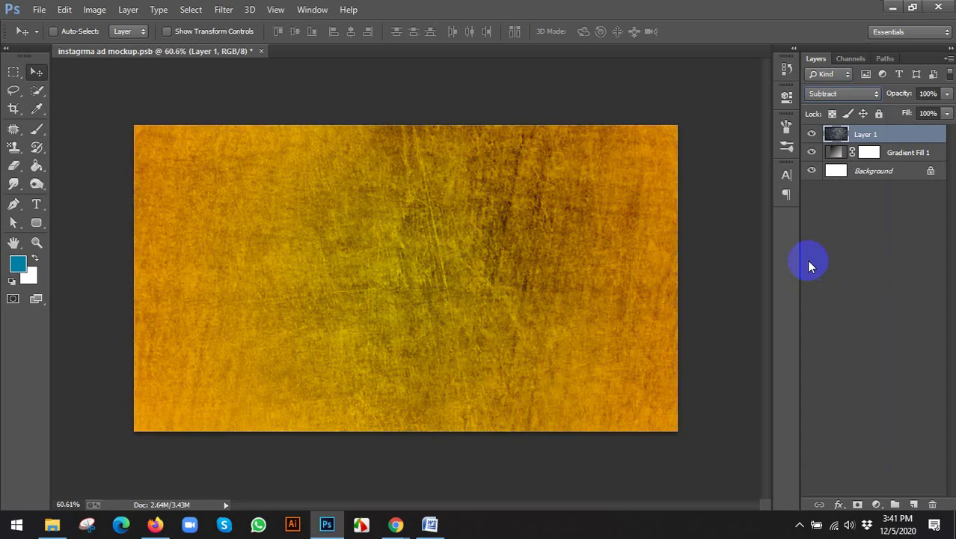
key("Down")
key("Down")
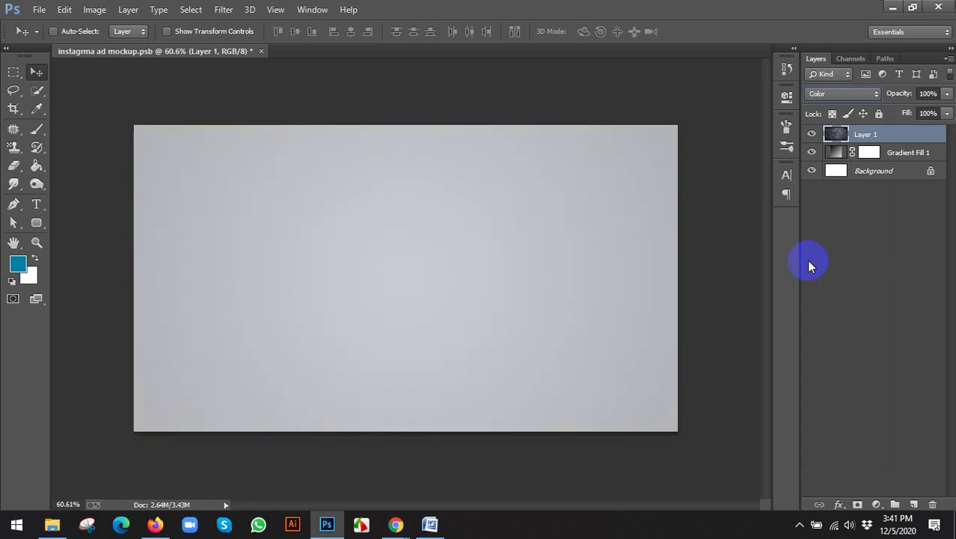
key("Down")
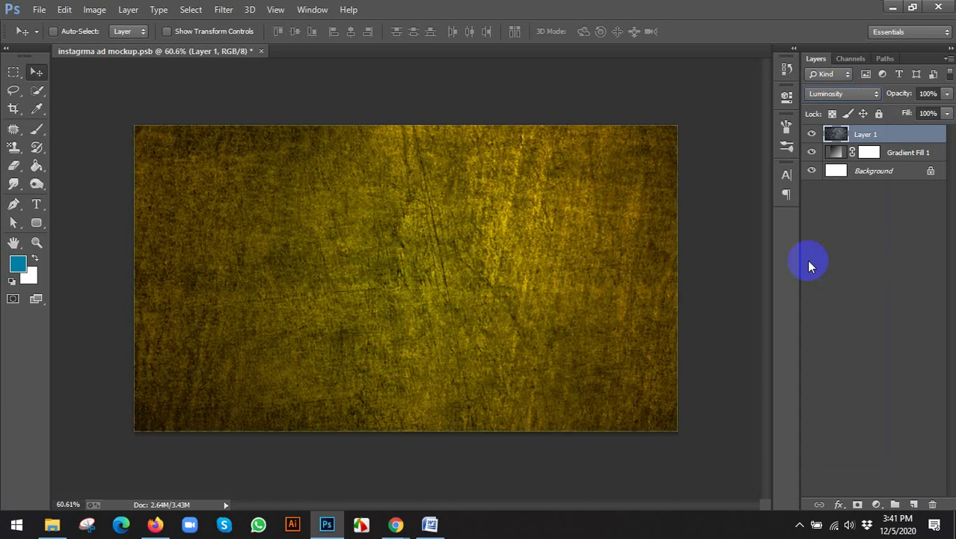
Set the texture layer's blend mode to Overlay and toggle its visibility to compare the background with and without it
left_click(838, 94)
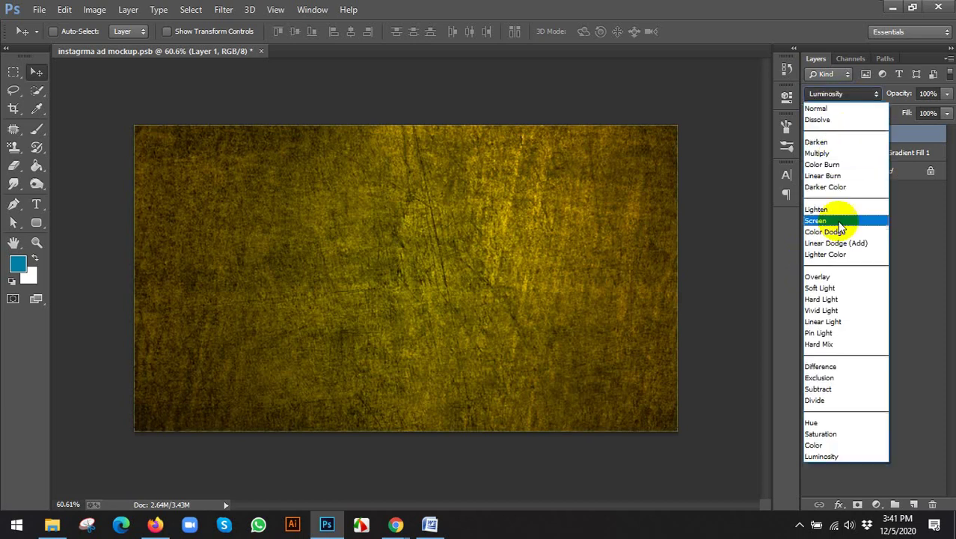
left_click(823, 277)
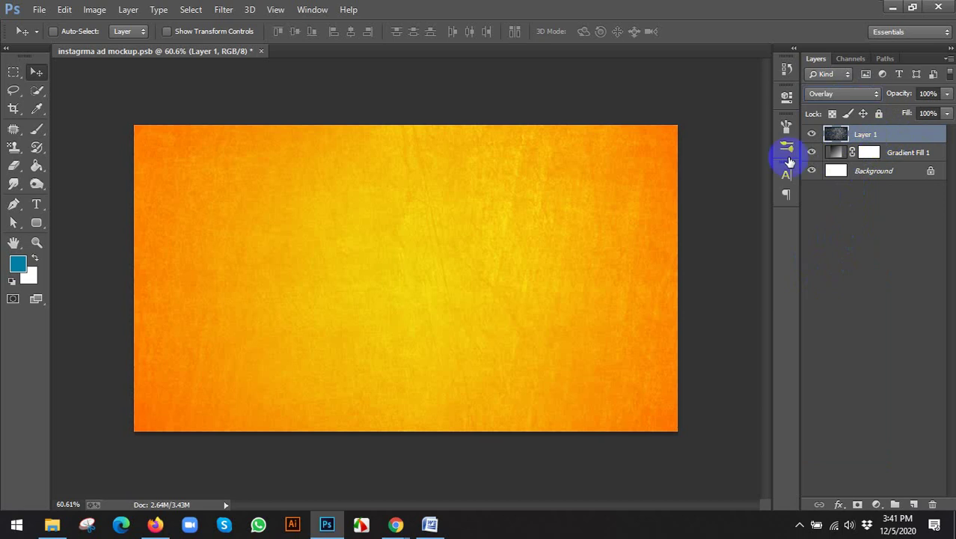
left_click(812, 136)
left_click(813, 136)
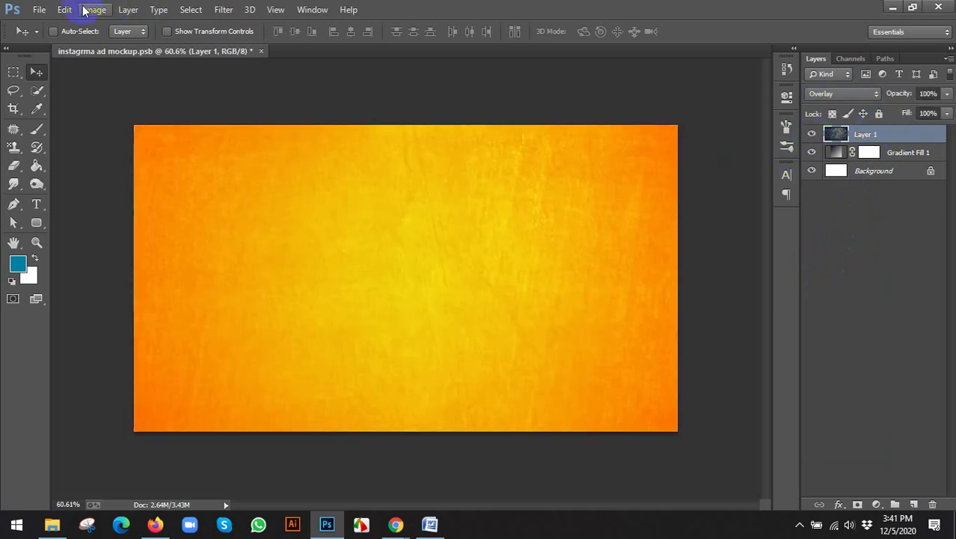
Try a colorized Hue/Saturation adjustment layer above the texture with hue 6, saturation 72 and raised lightness, and remove it
left_click(876, 505)
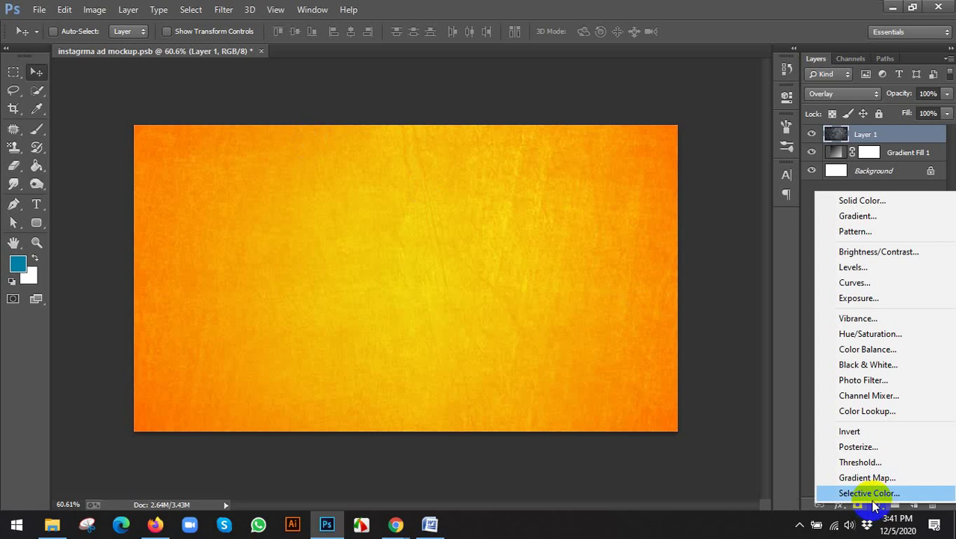
left_click(877, 506)
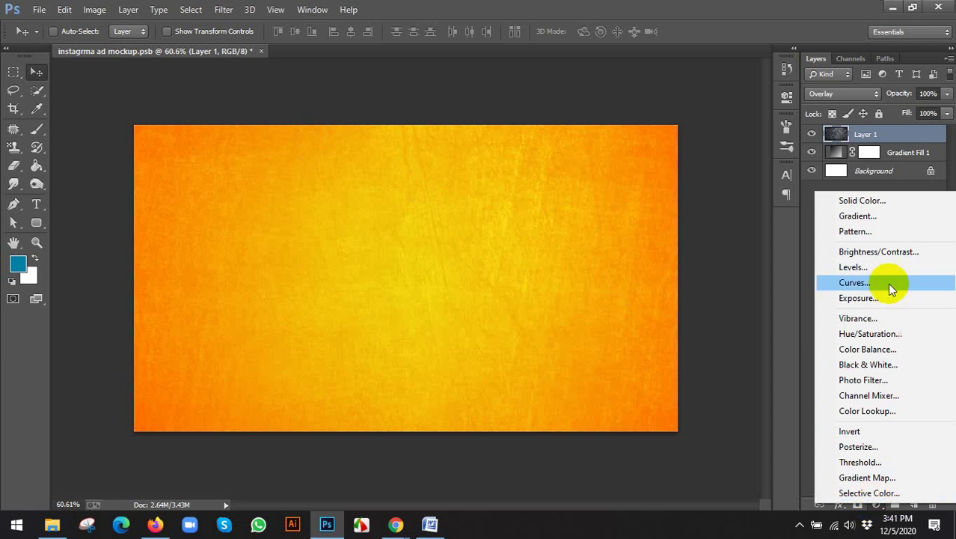
left_click(859, 336)
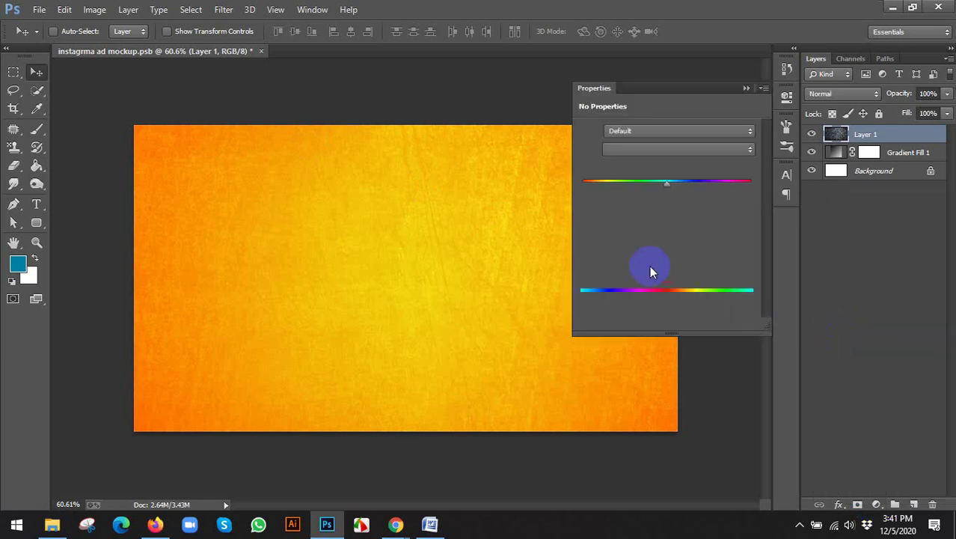
left_click(662, 262)
left_click_drag(672, 181, 591, 184)
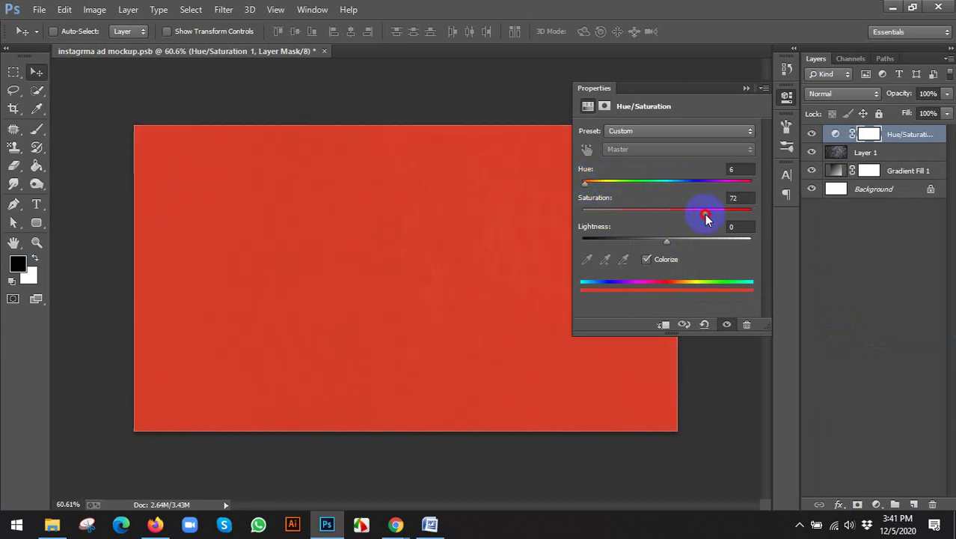
mouse_move(696, 238)
left_mouse_down()
mouse_move(669, 241)
mouse_move(689, 238)
left_mouse_up()
left_click(786, 95)
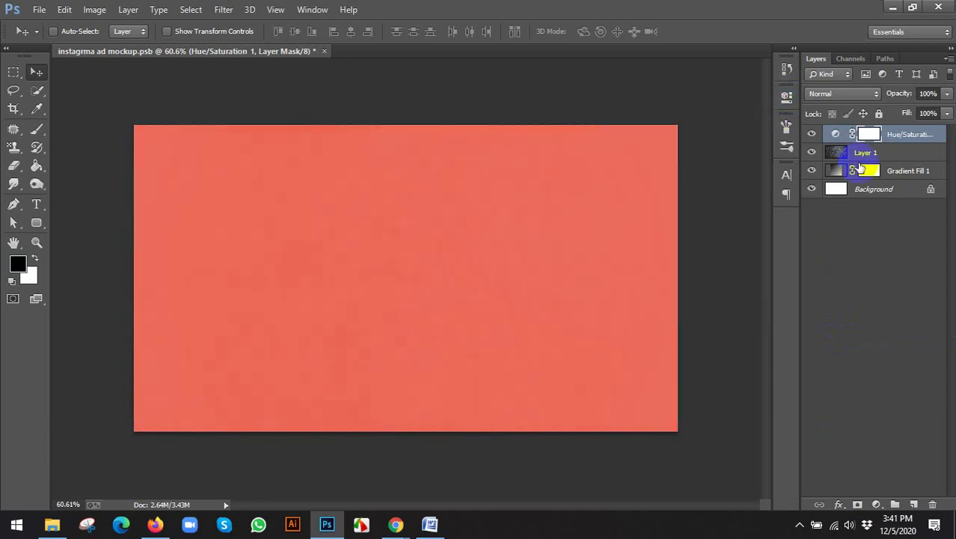
left_click_drag(866, 153, 864, 164)
Try a Levels adjustment on the texture layer with black input 82 and midtones 0.60, and discard it
left_click(94, 9)
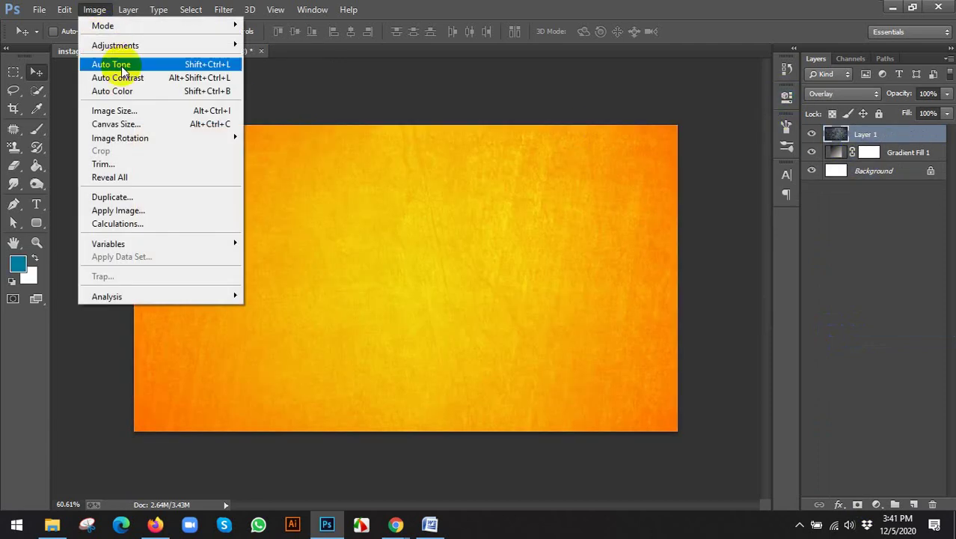
mouse_move(126, 46)
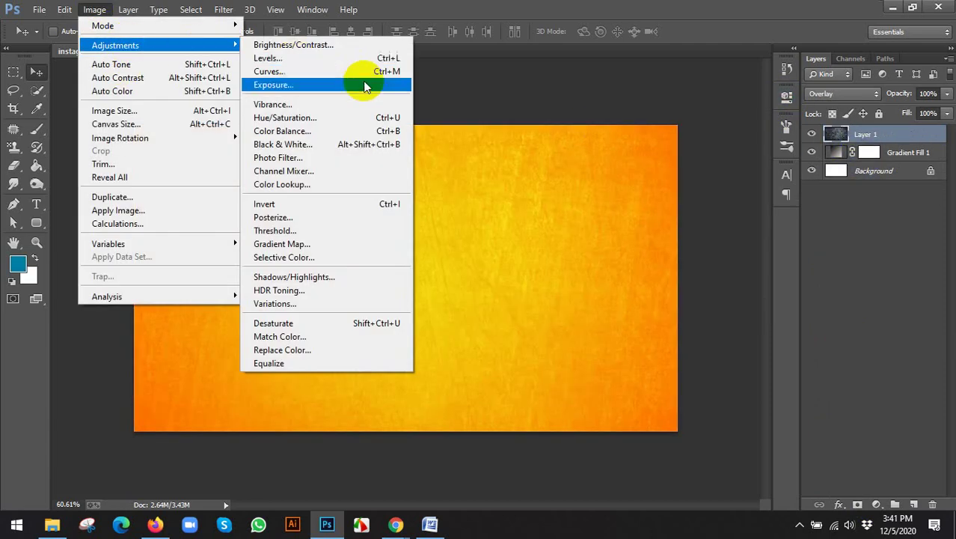
left_click(268, 59)
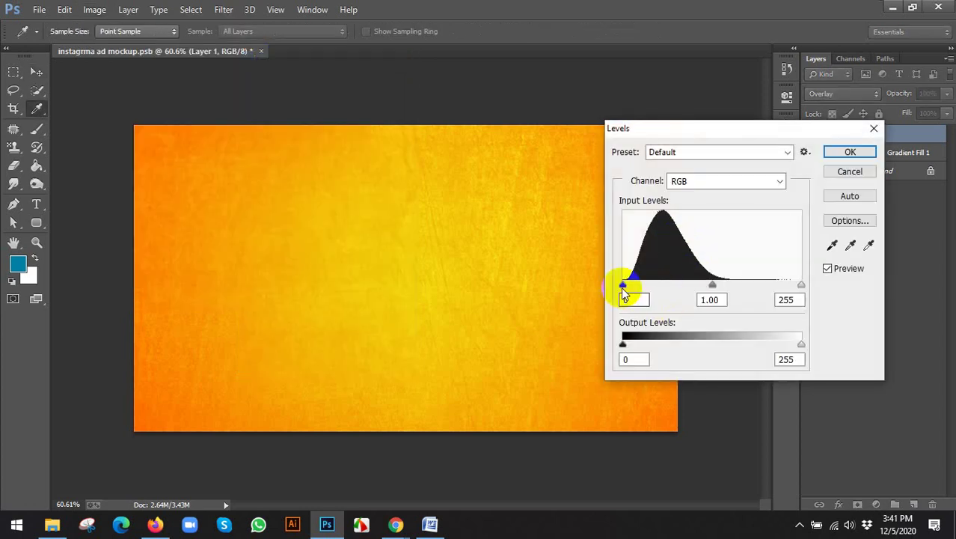
mouse_move(623, 285)
left_mouse_down()
mouse_move(704, 287)
mouse_move(722, 278)
mouse_move(613, 271)
mouse_move(641, 266)
mouse_move(649, 280)
left_mouse_up()
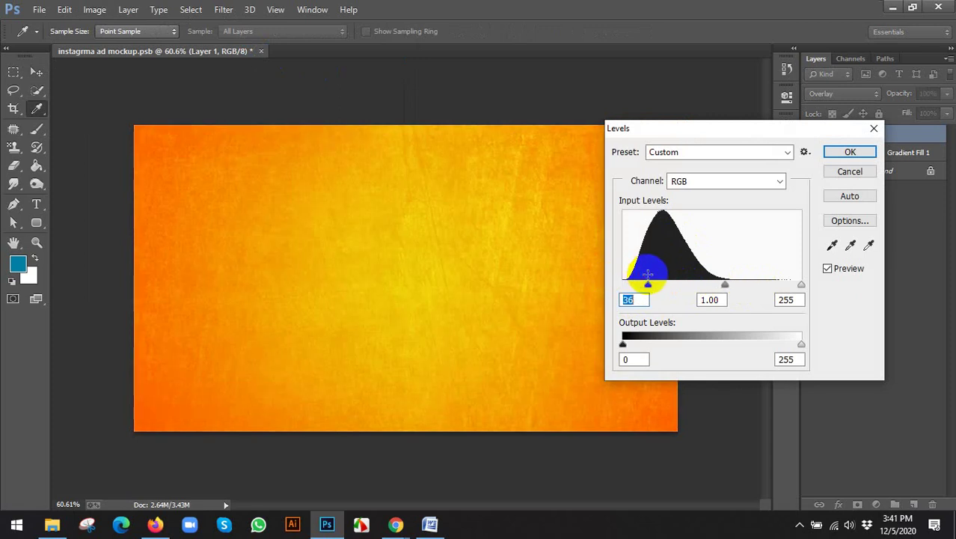
left_click_drag(726, 284, 749, 284)
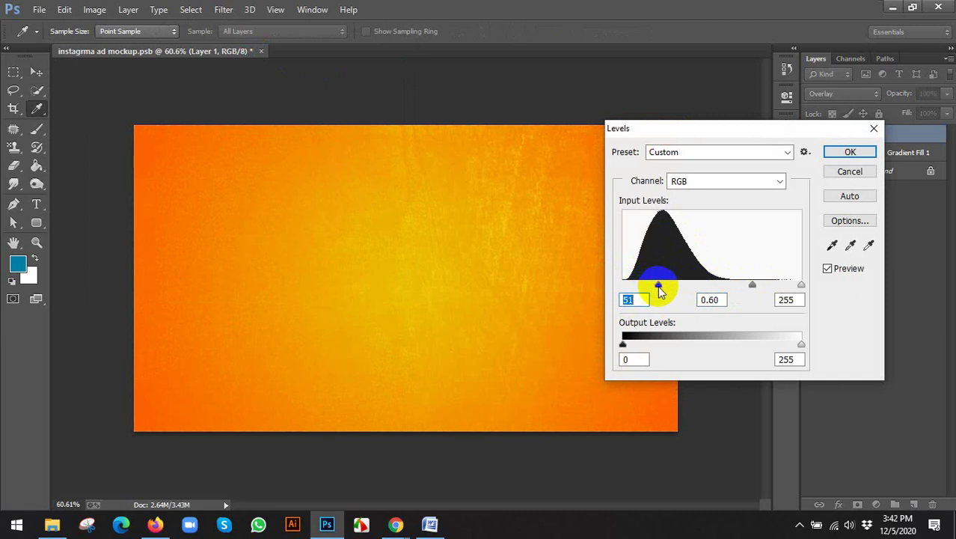
left_click_drag(659, 287, 680, 287)
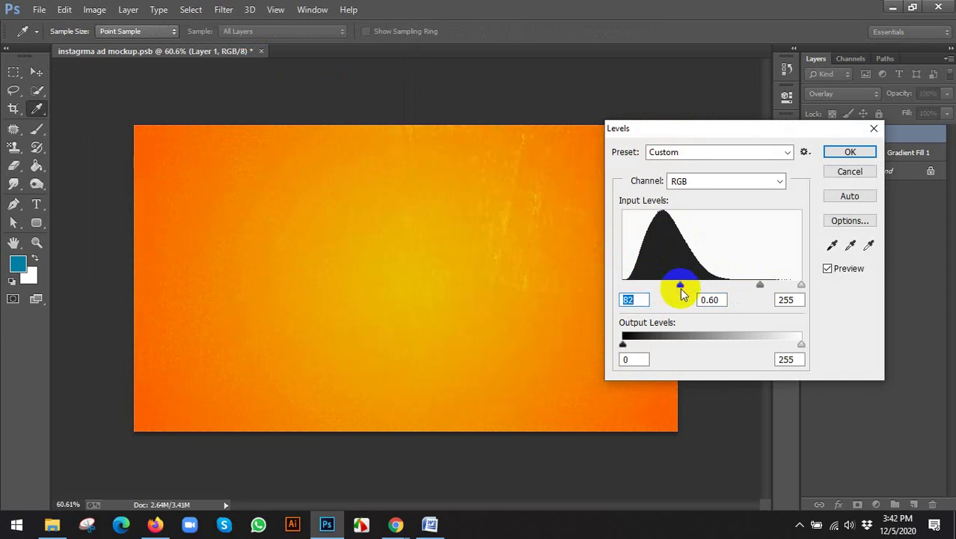
left_click(829, 174)
key("v")
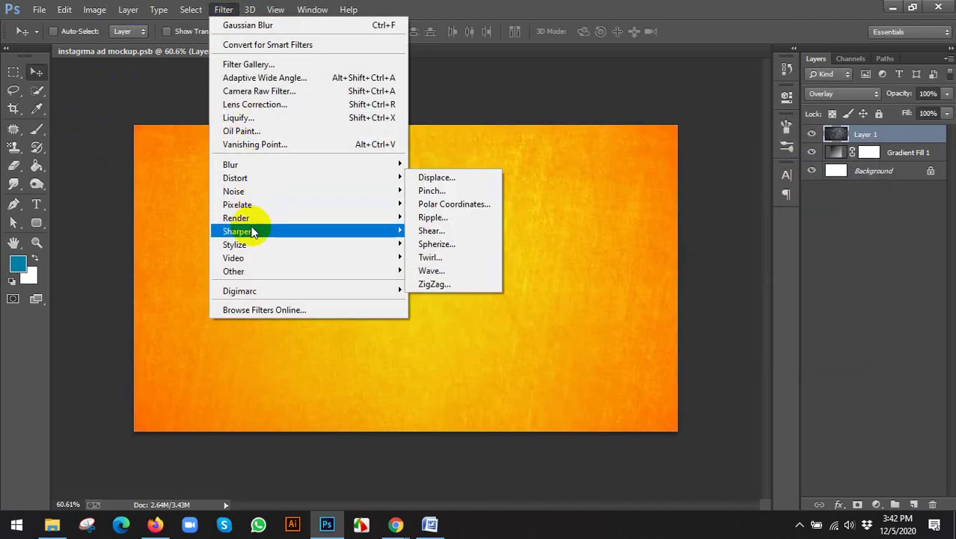
Apply a Motion Blur to the texture layer with an angle of -52° and a distance of 22 pixels
mouse_move(253, 164)
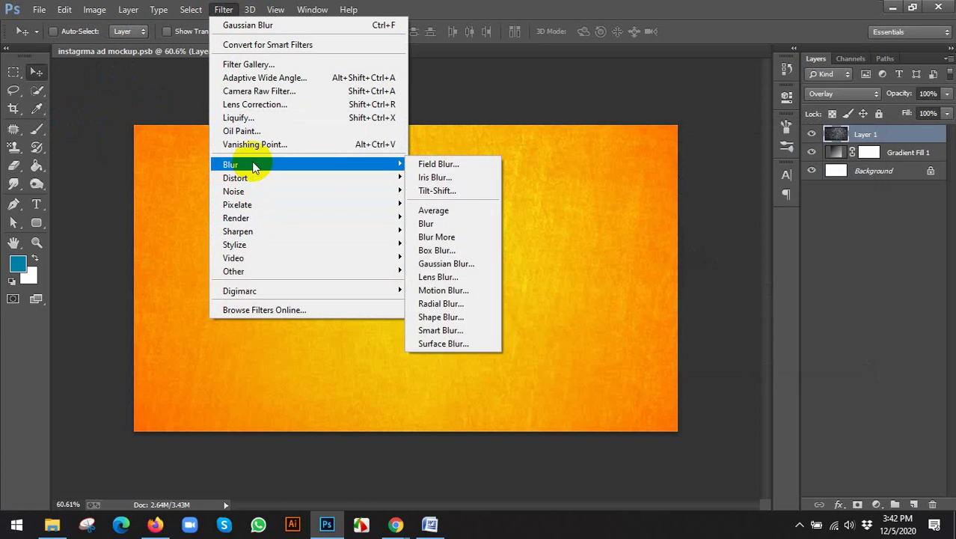
left_click(438, 292)
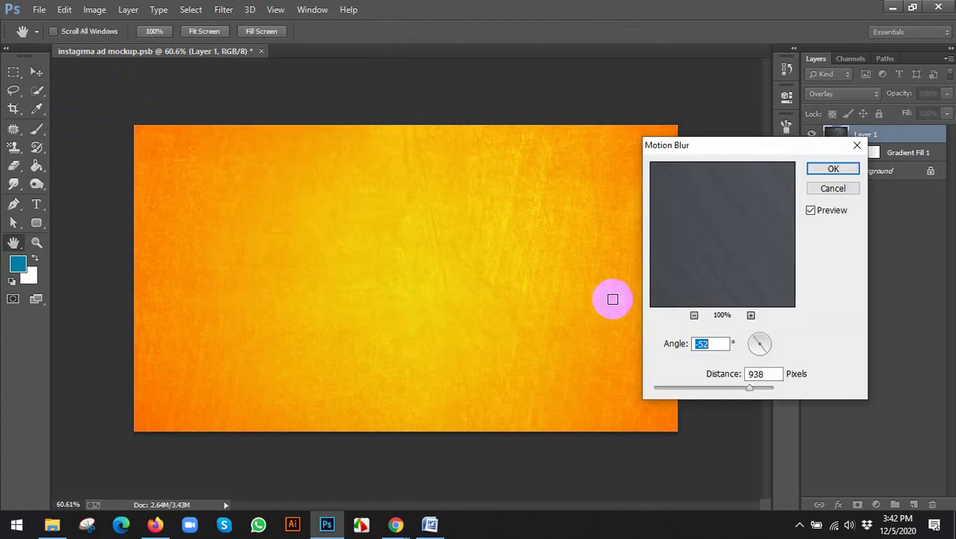
left_click(725, 387)
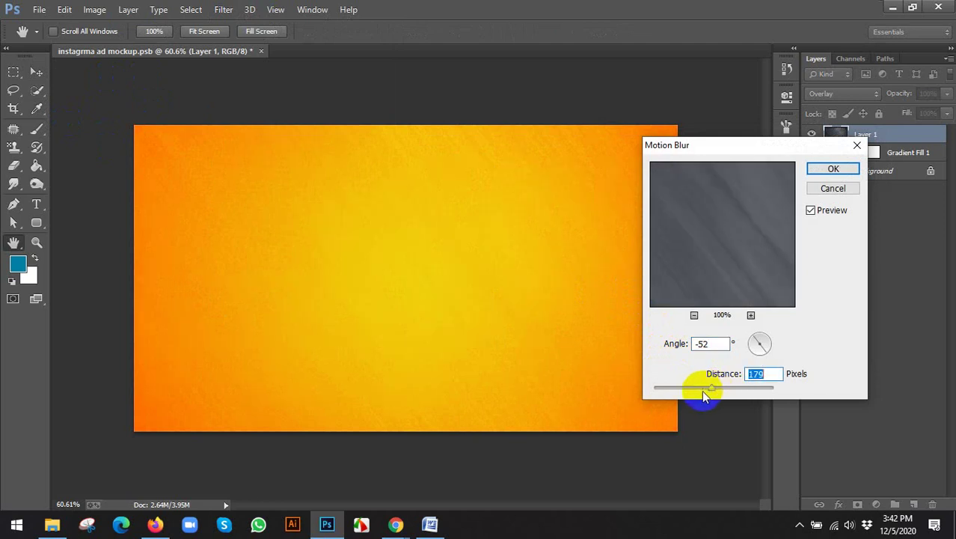
left_click_drag(689, 390, 668, 387)
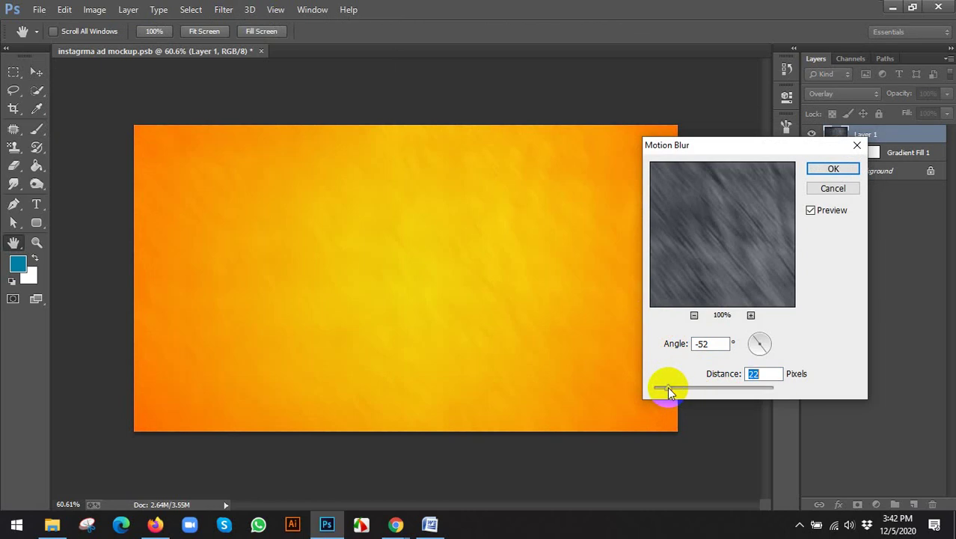
left_click(833, 168)
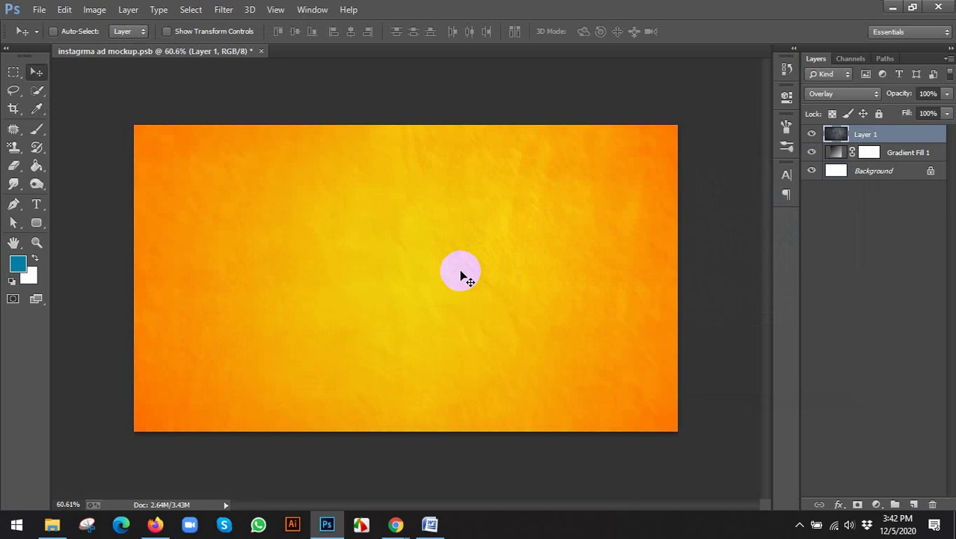
Try the Normal and Multiply blend modes on the blurred texture layer and return it to Overlay
left_click(848, 92)
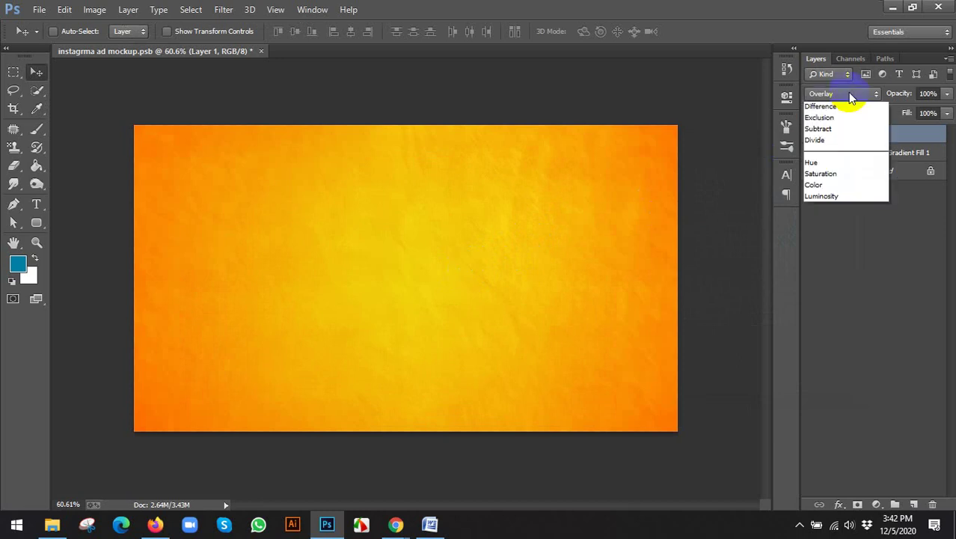
left_click(824, 105)
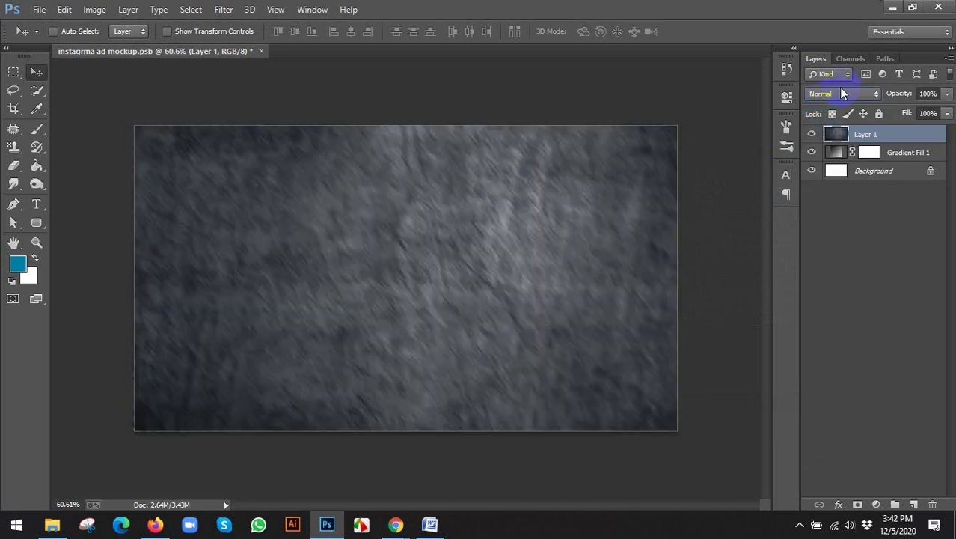
left_click(841, 92)
left_click(817, 151)
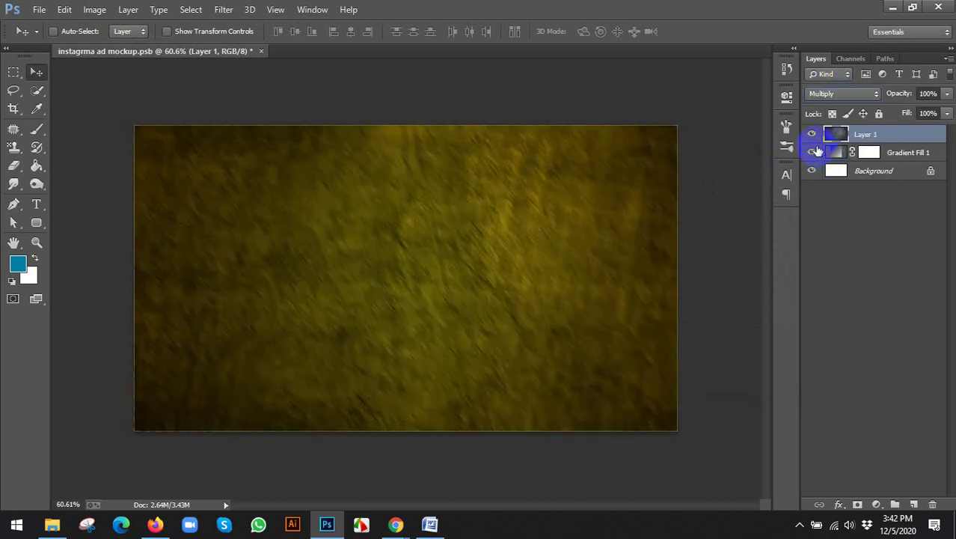
left_click(838, 96)
left_click(836, 274)
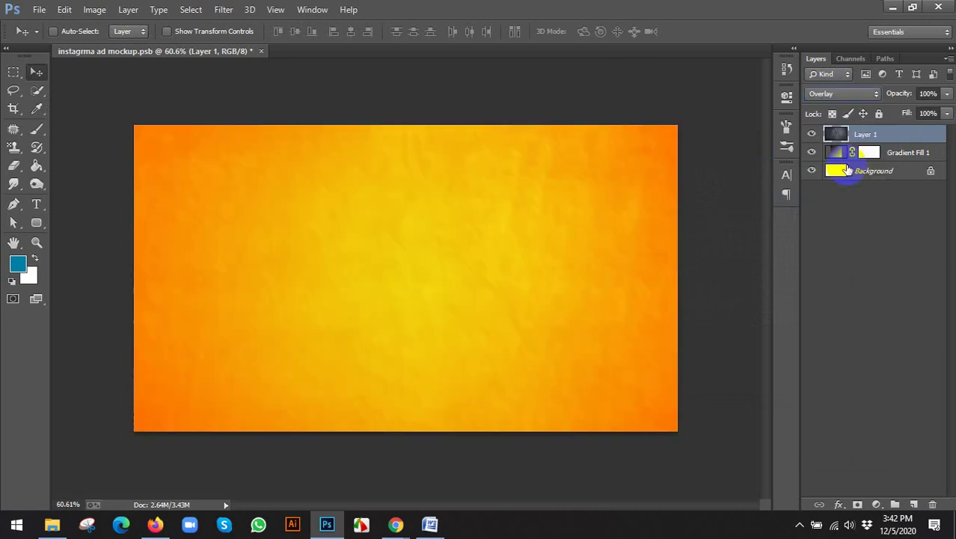
Try lowering the texture layer's opacity down to 0% and return it to 100%
left_click(946, 95)
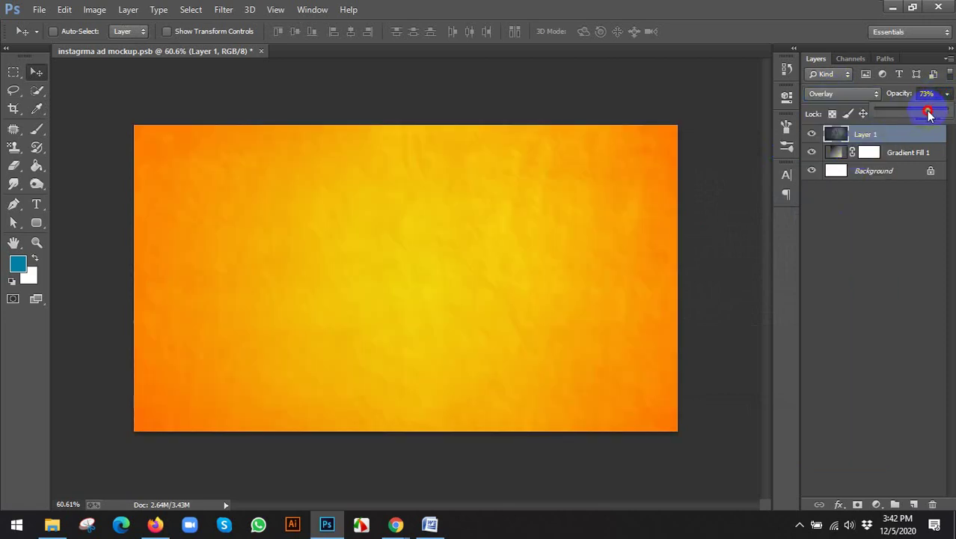
left_click_drag(928, 112, 875, 117)
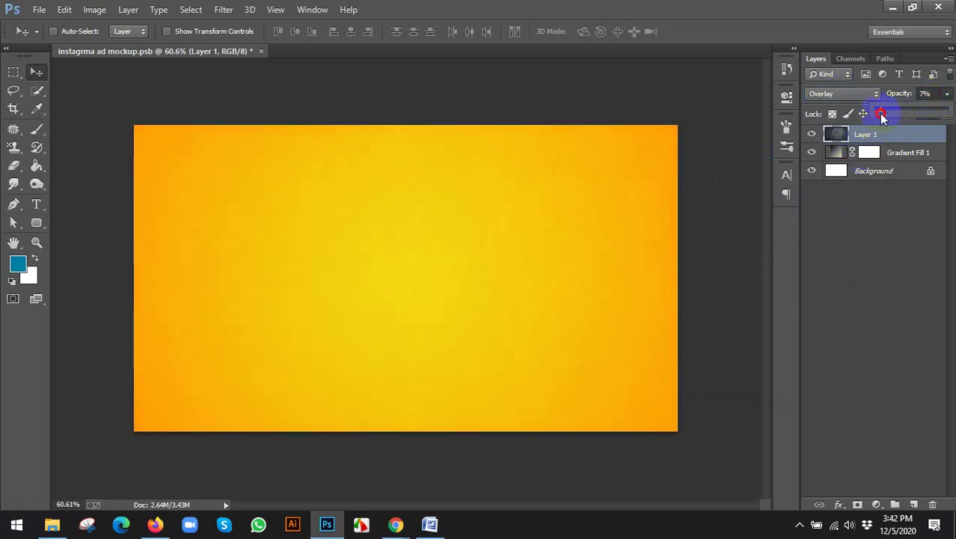
left_click(947, 113)
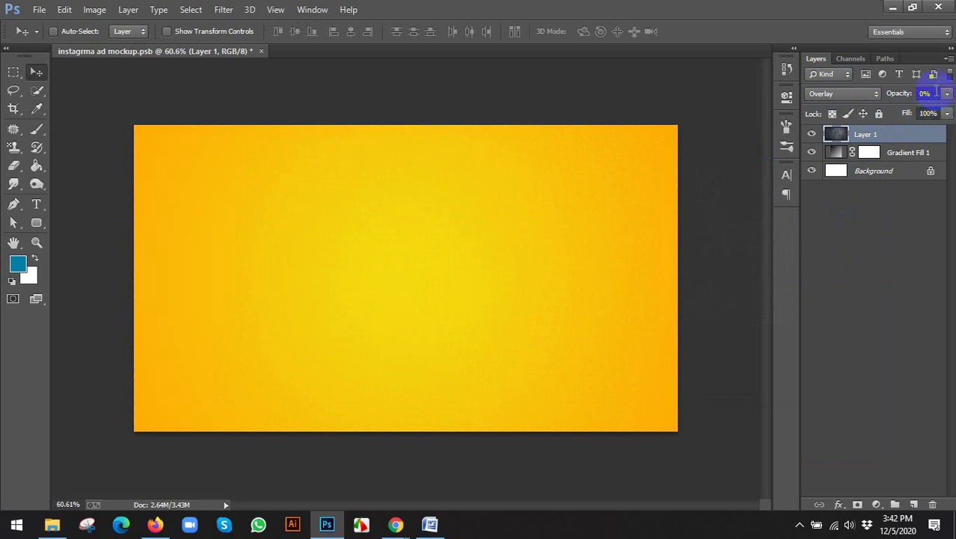
left_click(946, 94)
left_click_drag(941, 112, 947, 112)
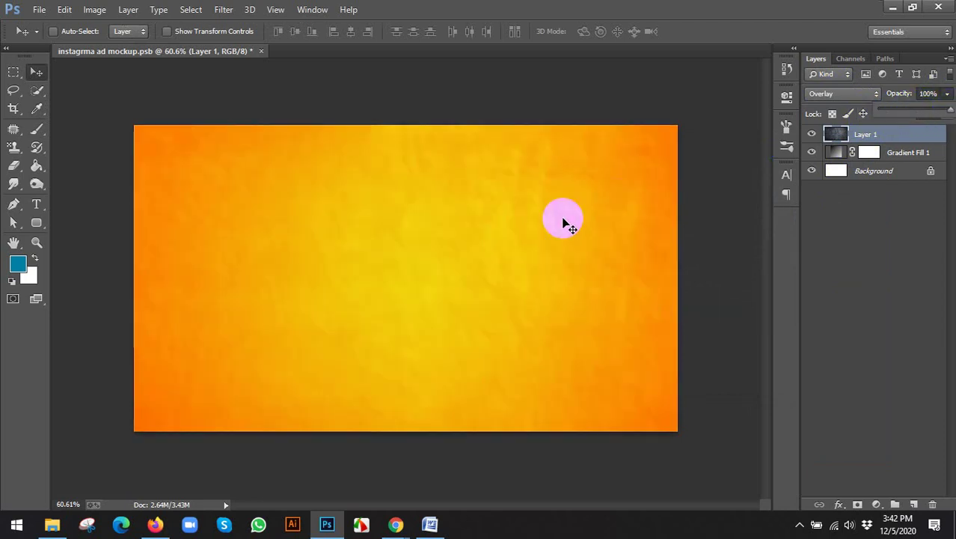
scroll(408, 207, "down", 2)
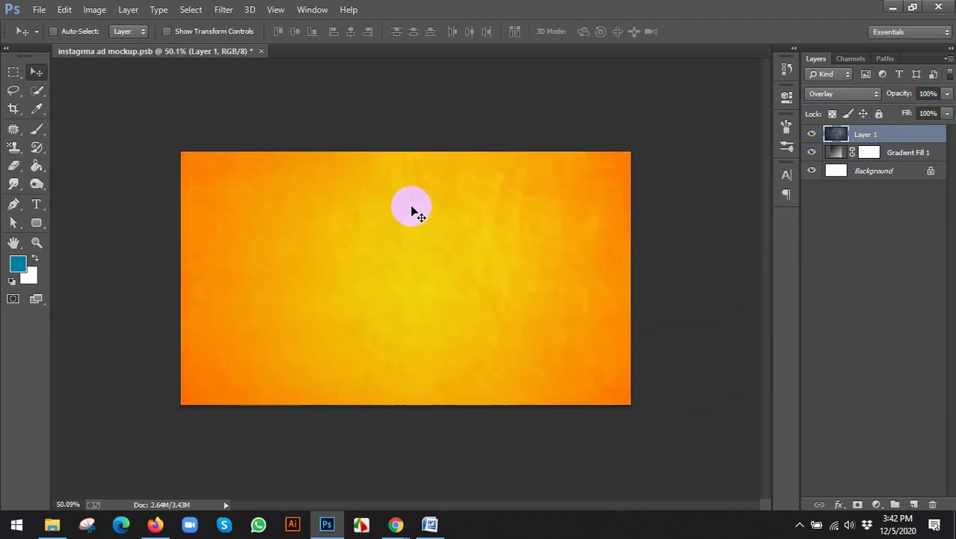
scroll(412, 207, "up", 1)
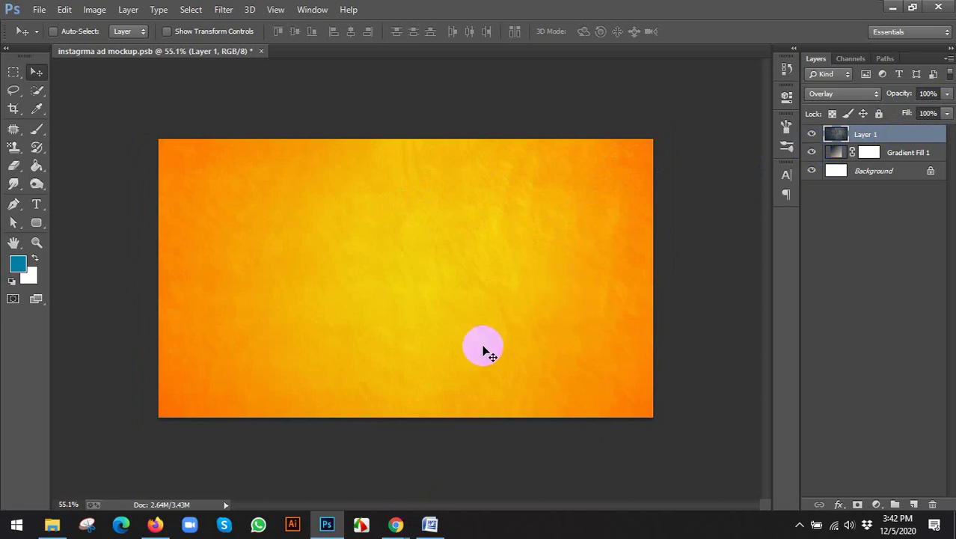
Check the Instagram poster design reference in Chrome, return to Photoshop and save the mockup document
mouse_move(396, 513)
left_click(356, 474)
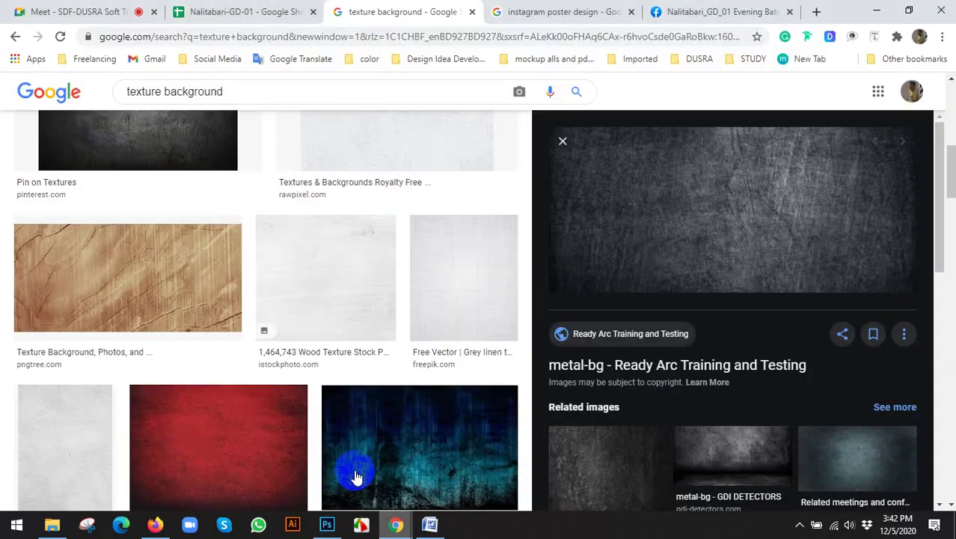
left_click(500, 10)
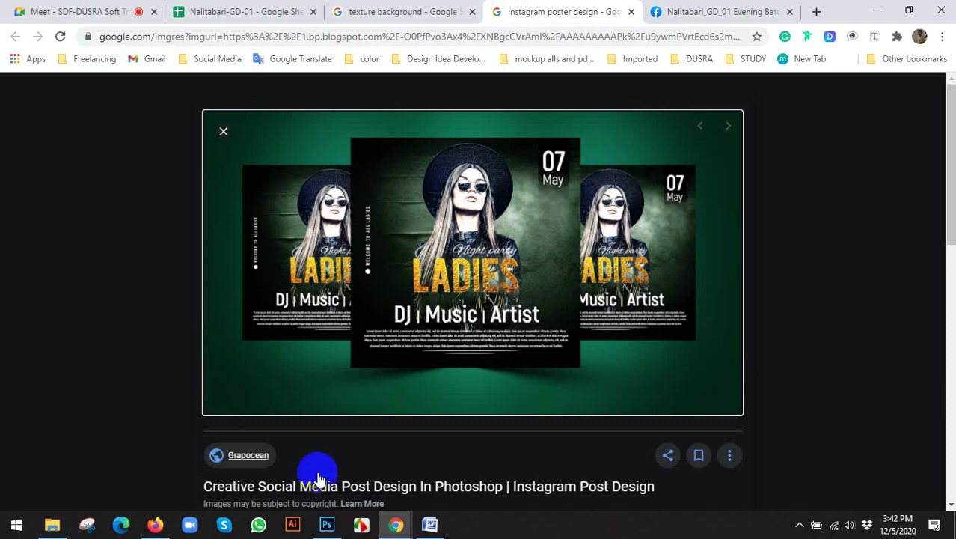
left_click(326, 524)
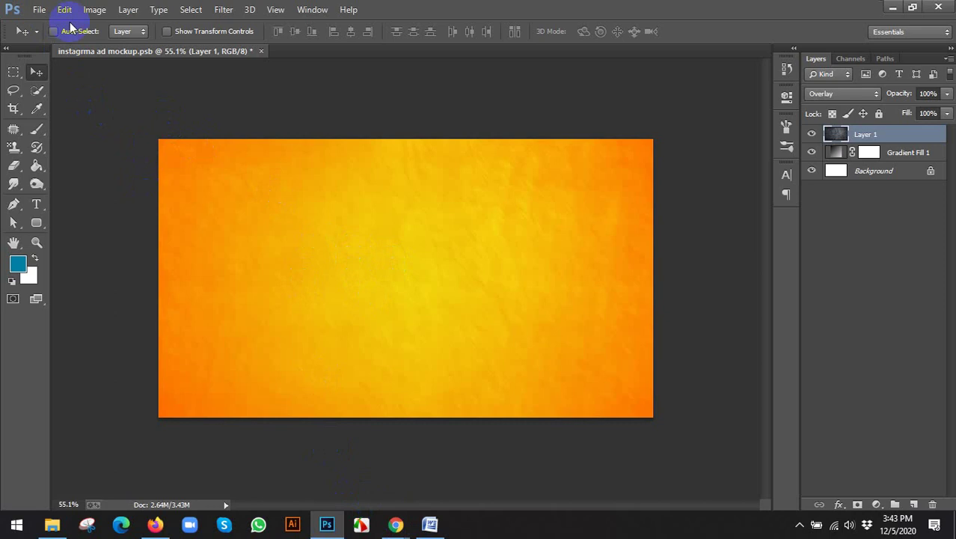
scroll(408, 263, "up", 1)
key("ctrl+s")
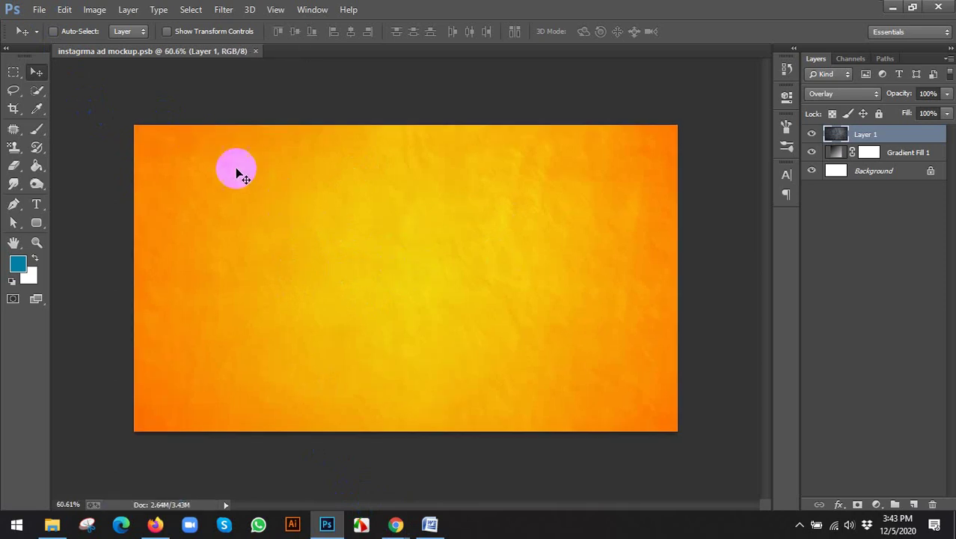
Create a new 1000 × 1000 pixel RGB document at 72 pixels/inch with a white background
left_click(38, 9)
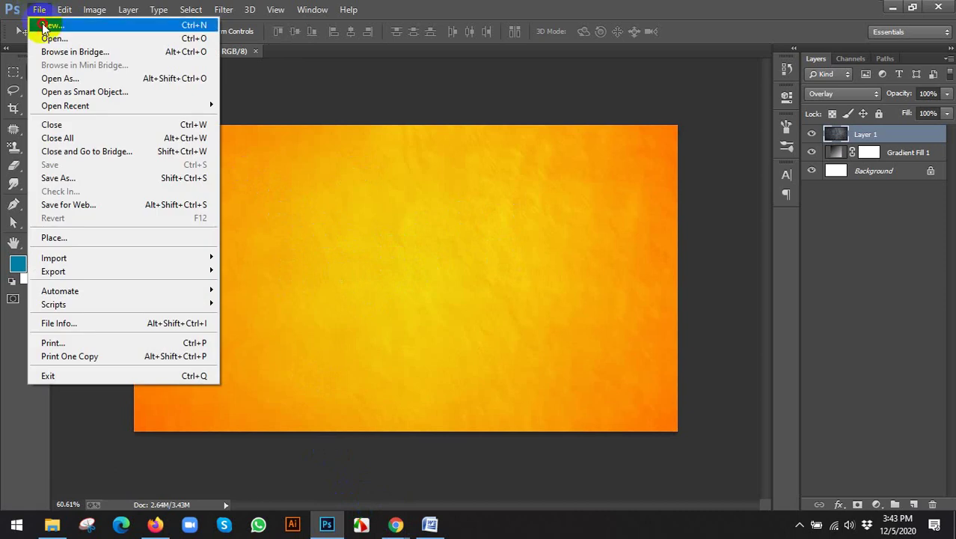
left_click(46, 27)
double_click(388, 223)
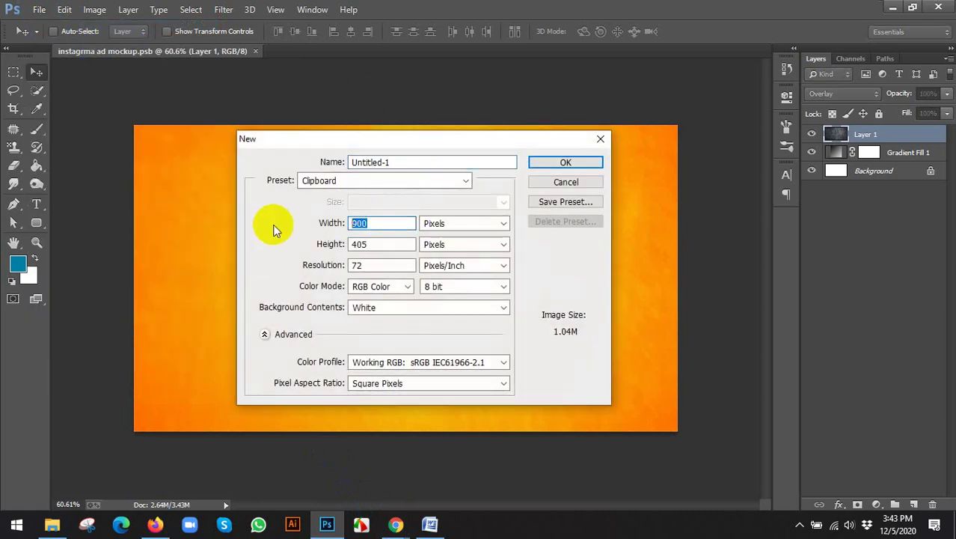
type("1000")
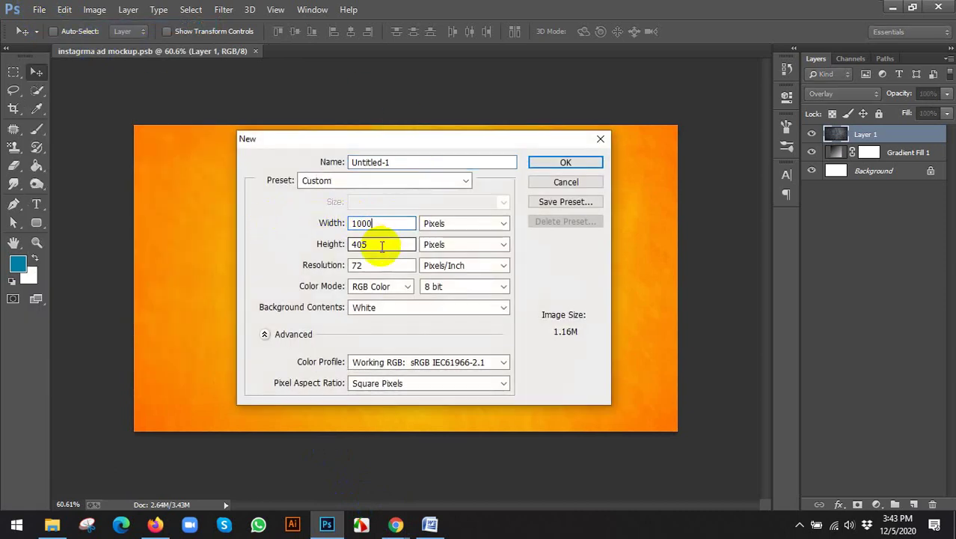
key("Tab")
type("100")
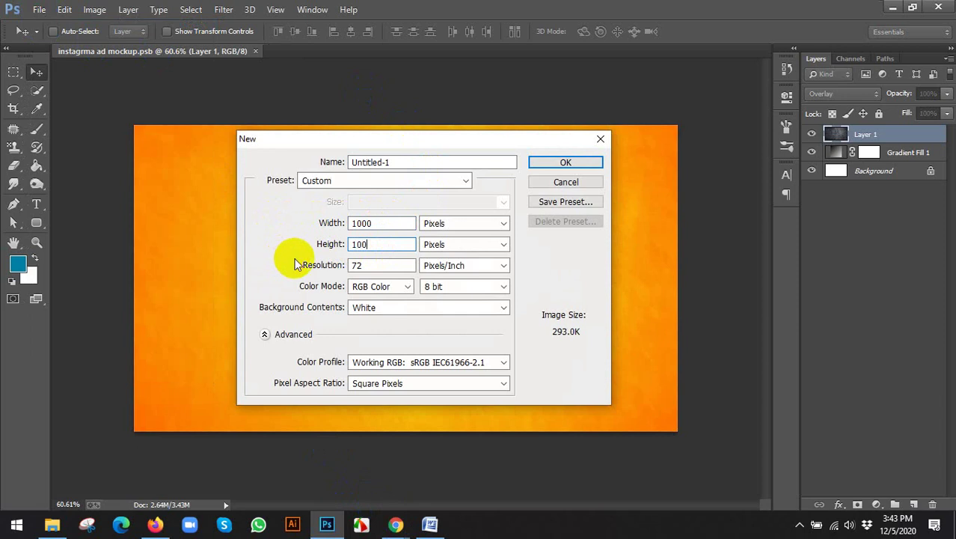
type("0")
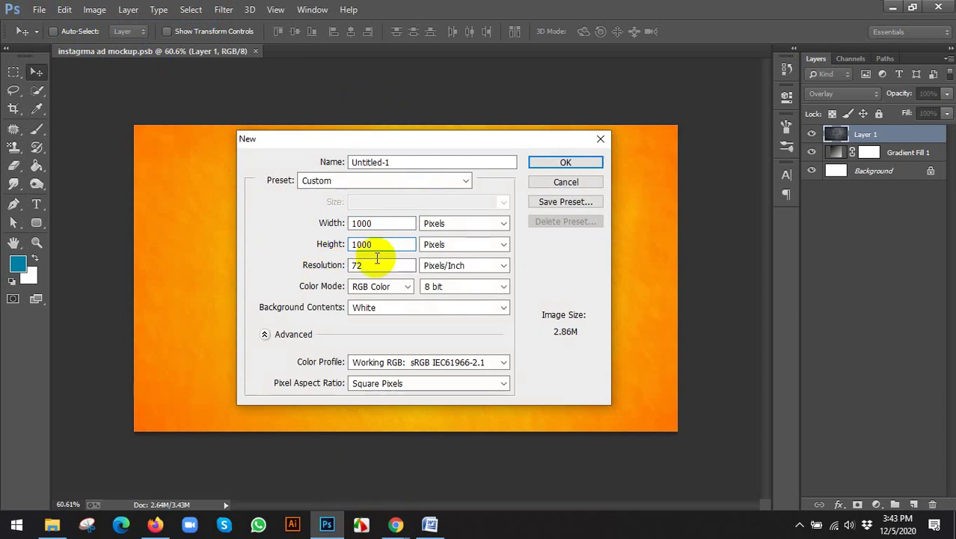
left_click(565, 163)
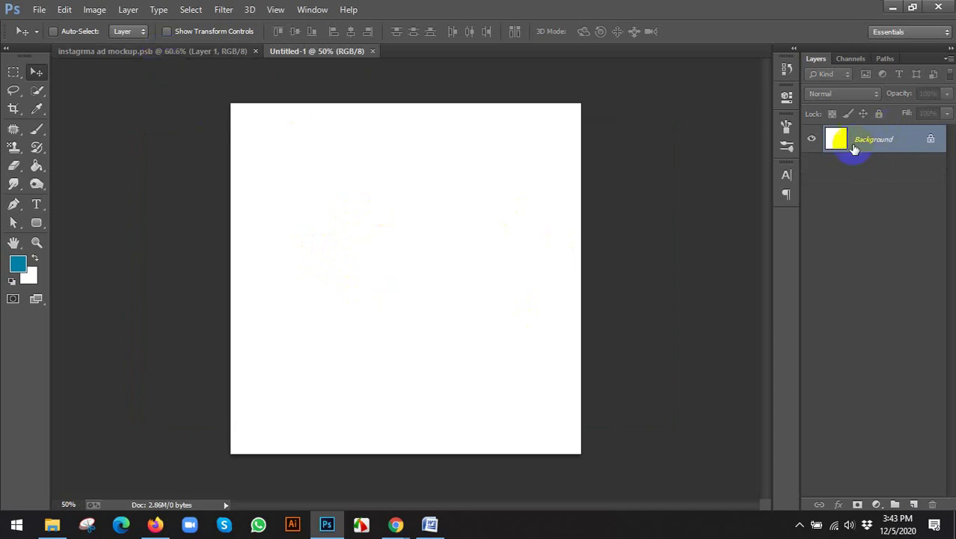
Convert the new document's background into a regular layer and copy it into the instagrma ad mockup document
right_click(898, 146)
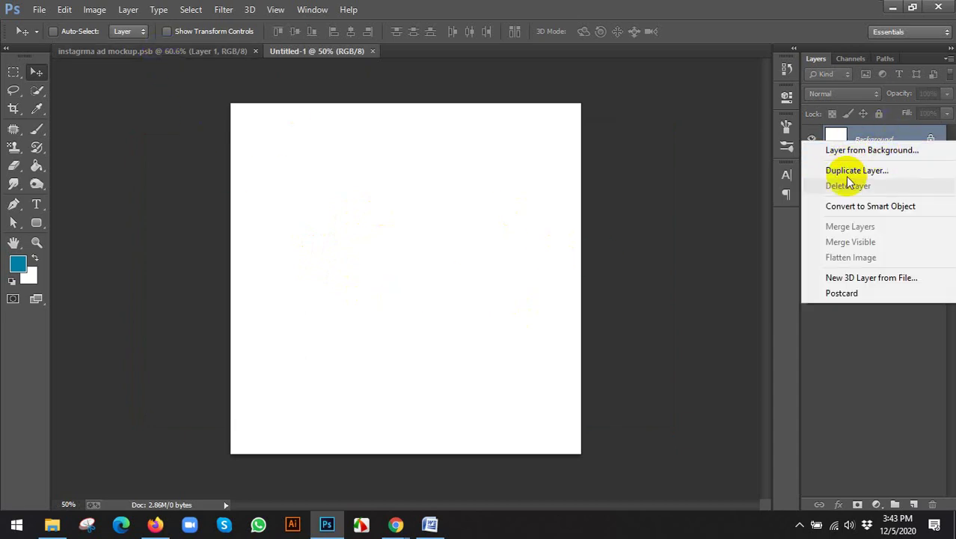
left_click(866, 137)
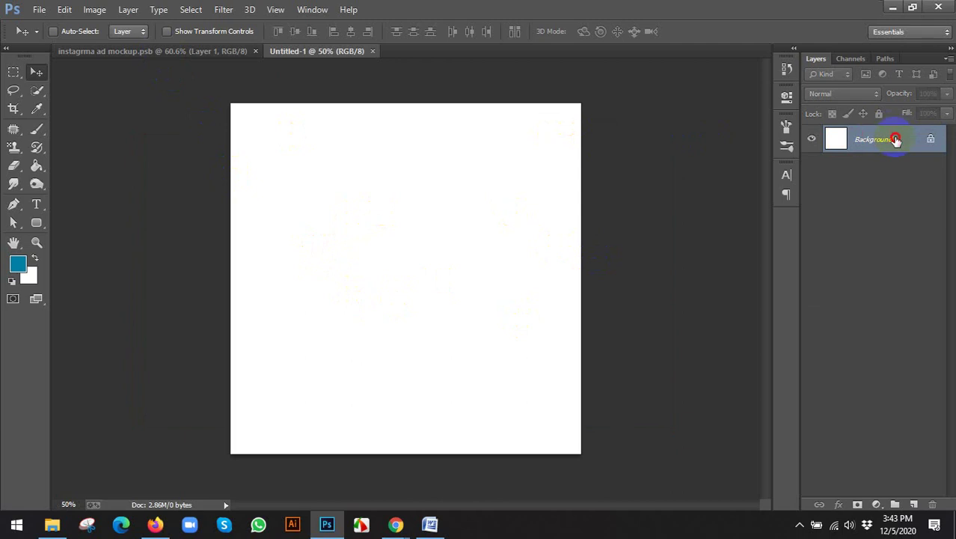
double_click(896, 139)
left_click(598, 166)
left_click_drag(478, 210, 409, 258)
left_click(529, 198)
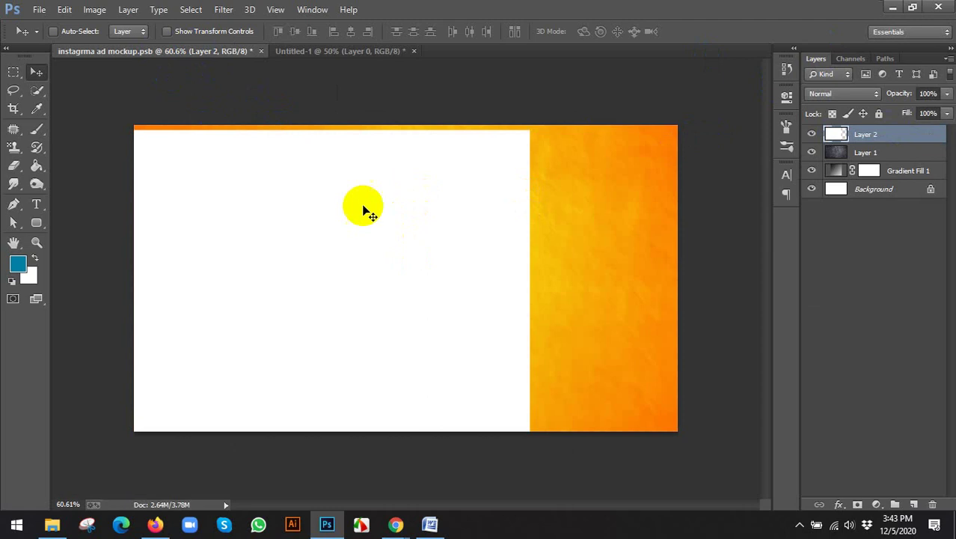
Scale the white square layer down proportionally about its center to 55% and apply the transform
left_click(196, 31)
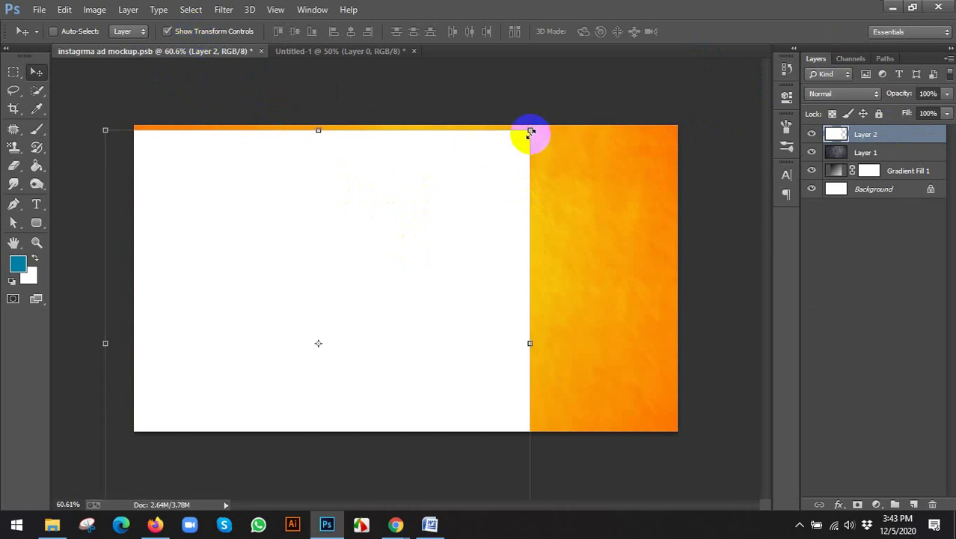
left_click_drag(530, 132, 479, 278)
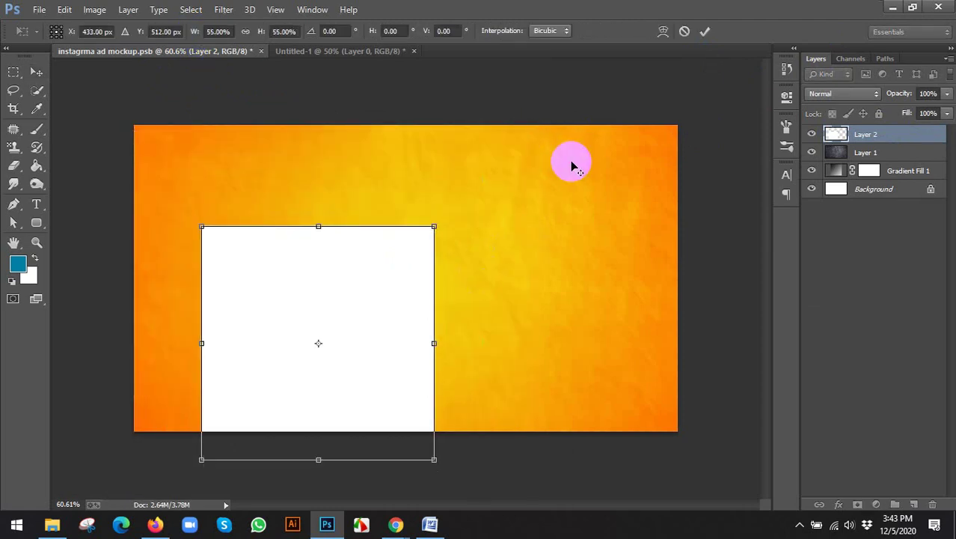
left_click(705, 31)
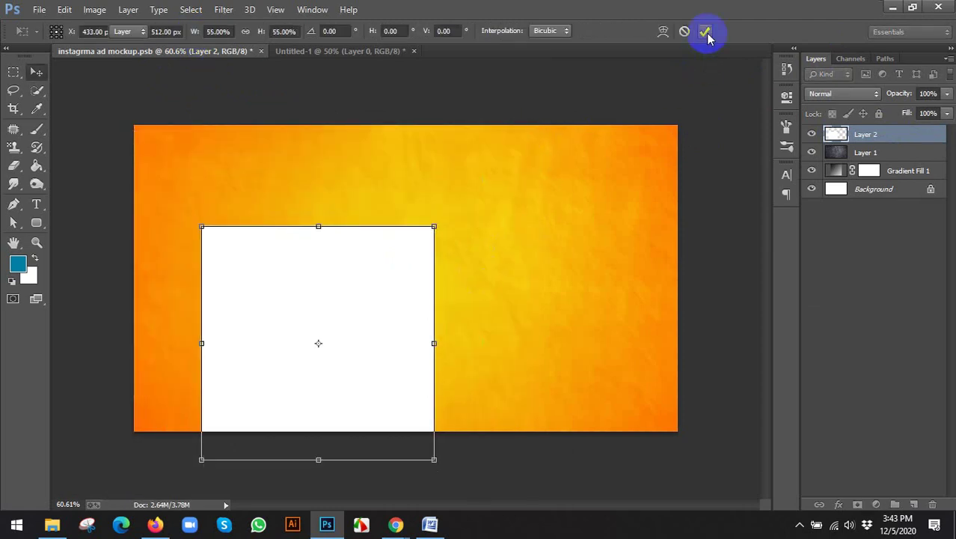
Align the white square with the Background layer by horizontal and vertical centers
left_click(871, 194, "shift")
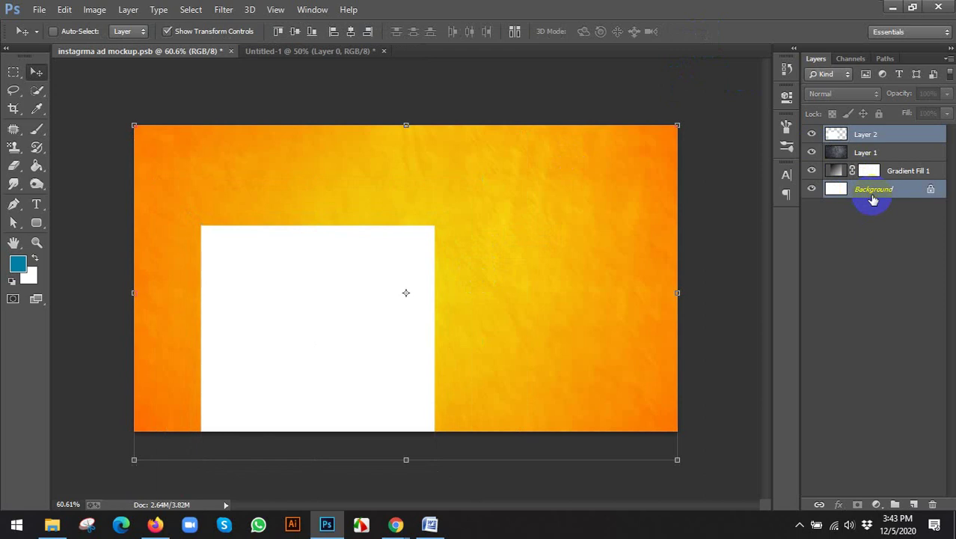
left_click(348, 30)
left_click(296, 31)
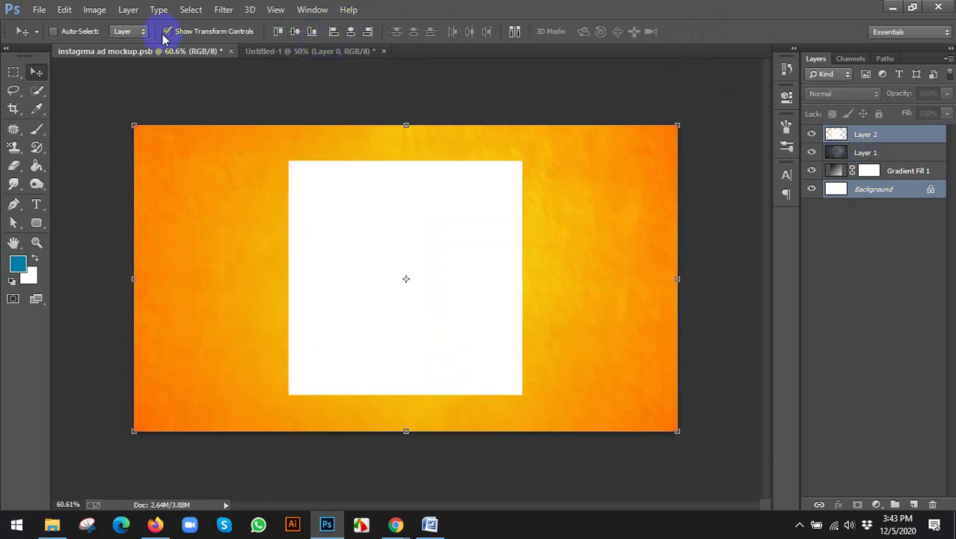
Enlarge only the white square layer proportionally about its center to about 116% and apply the transform
left_click(857, 139)
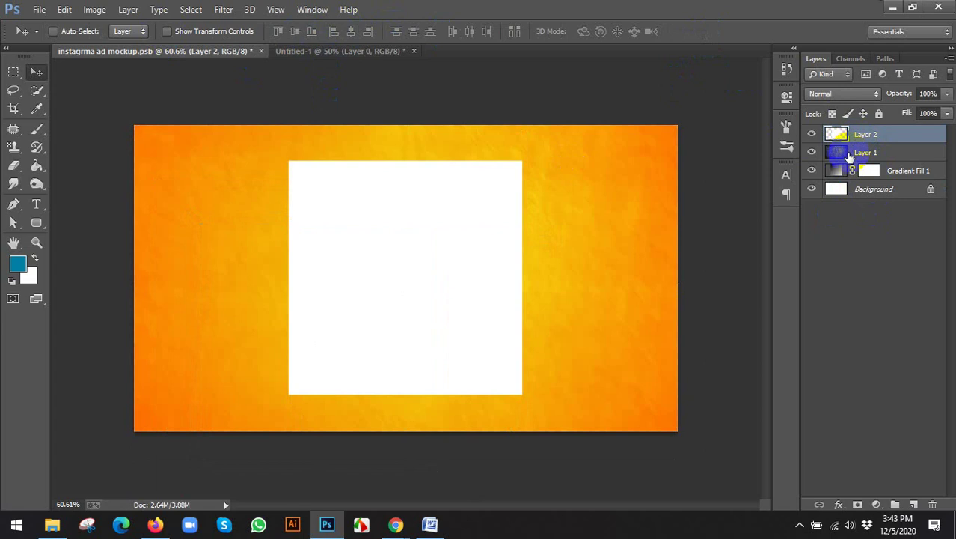
left_click(211, 31)
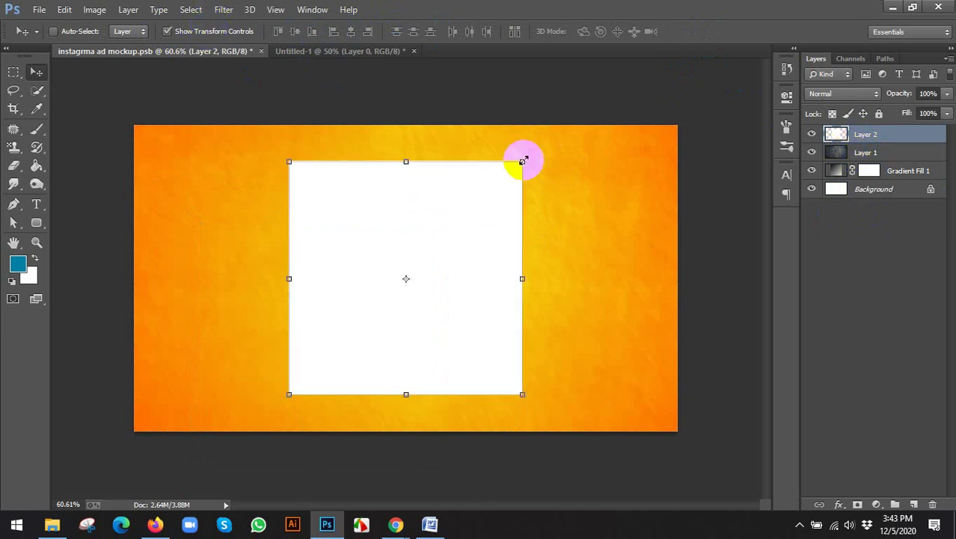
left_click_drag(523, 161, 542, 141)
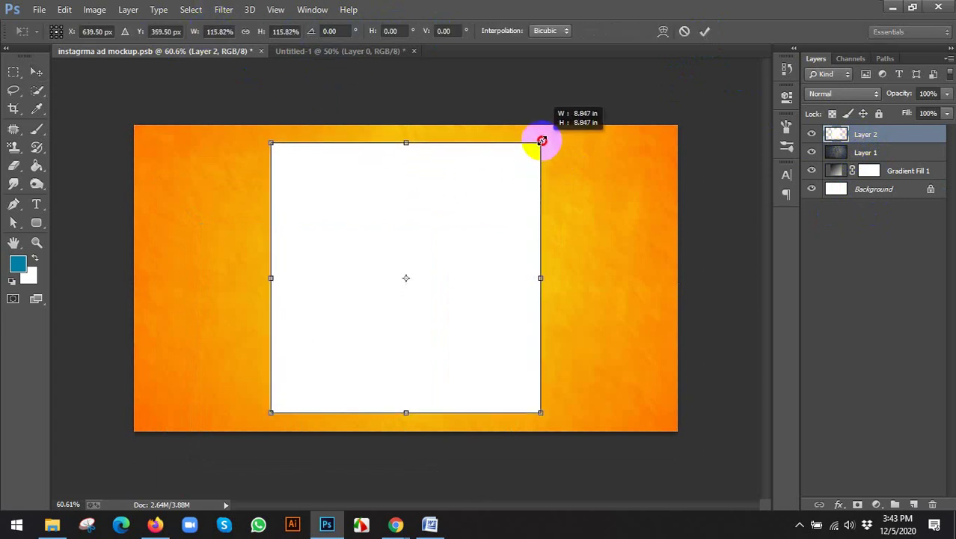
left_click(704, 32)
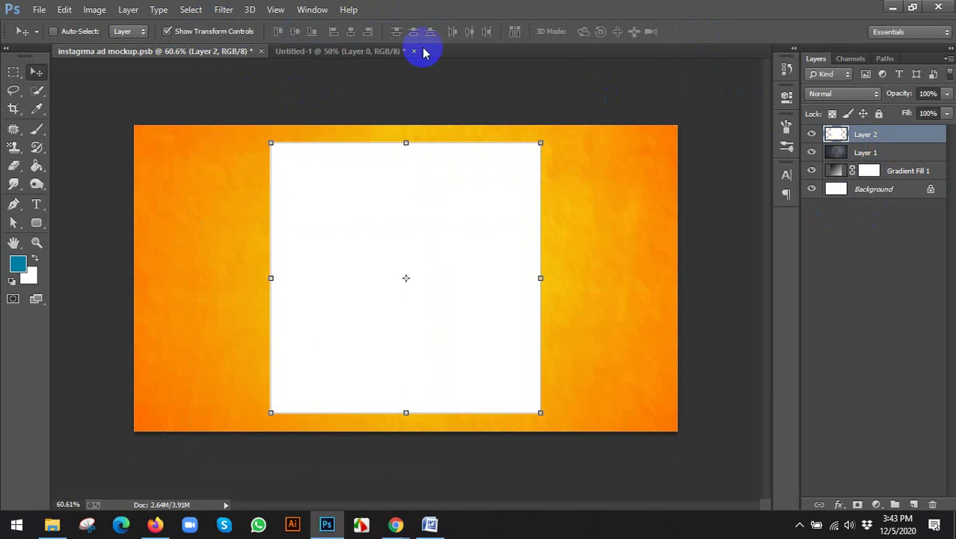
Examine the Instagram poster reference image in Chrome for the shadow around the center poster, and return to Photoshop
mouse_move(390, 524)
left_click(363, 487)
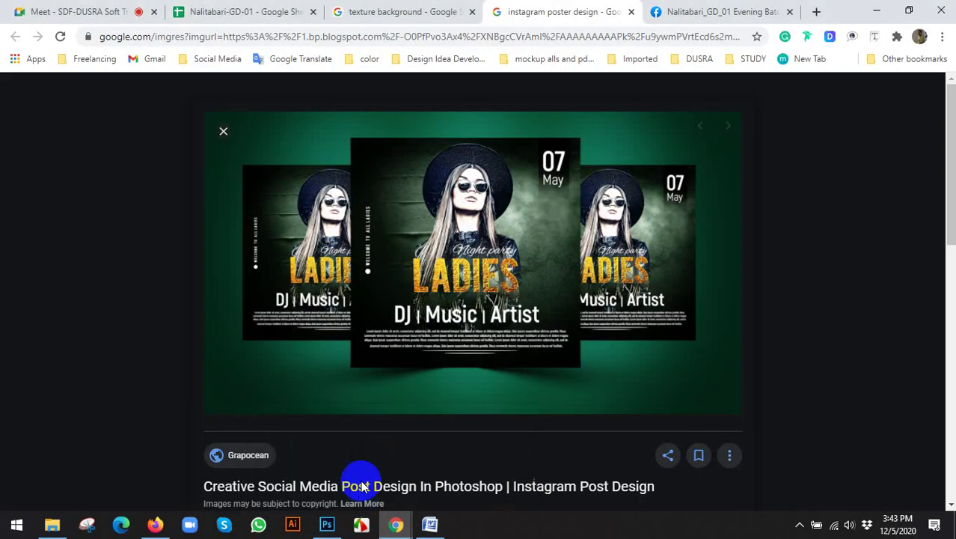
left_click(326, 526)
left_click(326, 526)
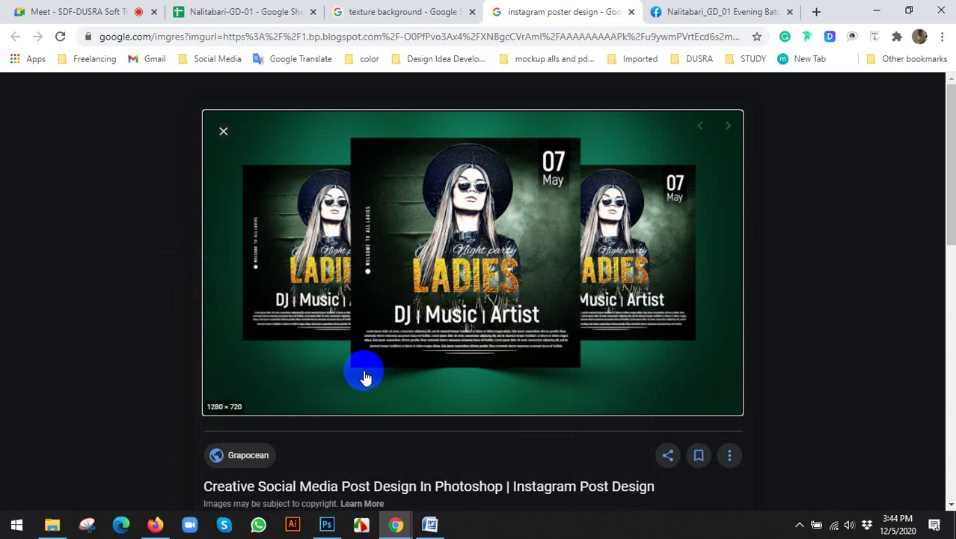
left_click(327, 526)
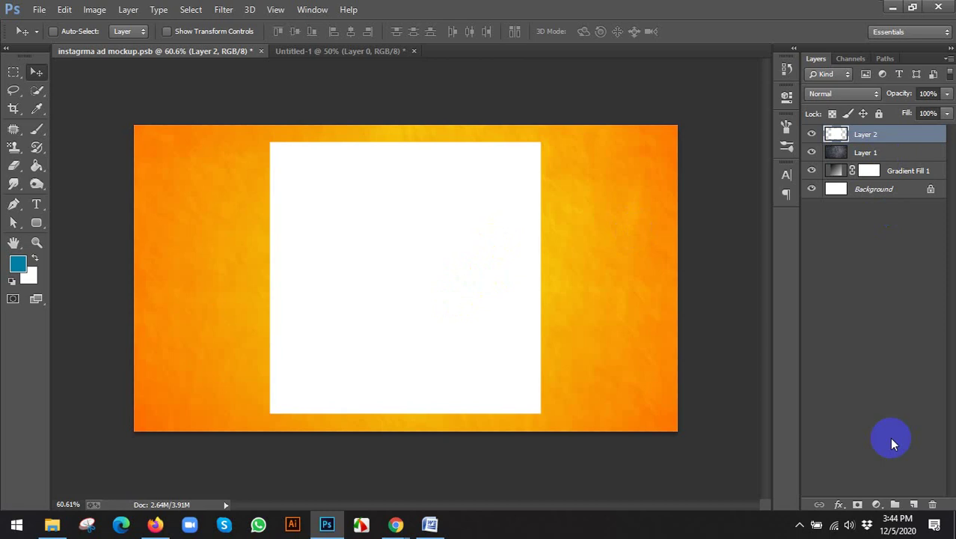
Add a drop shadow to the white square with angle 124°, distance 9 px, spread 0% and size 4 px
left_click(843, 503)
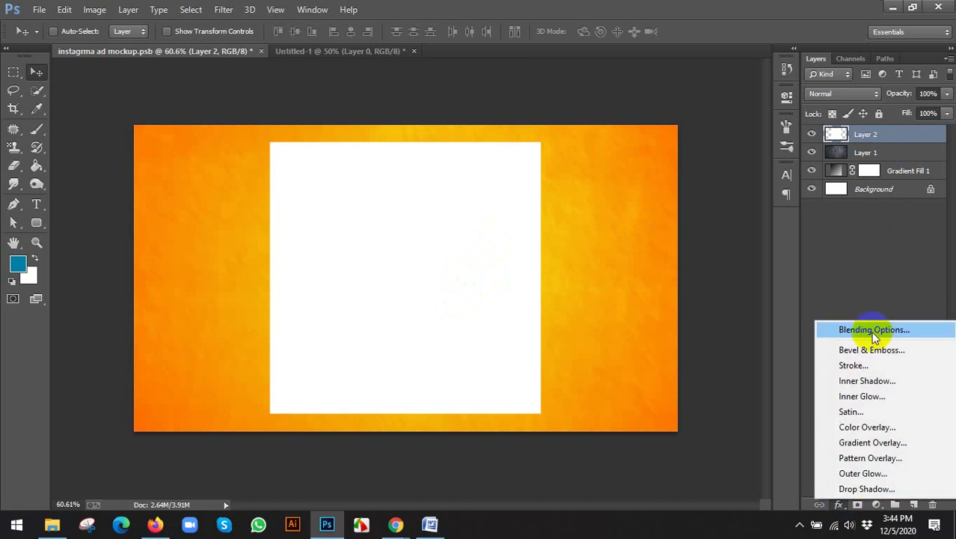
left_click(856, 489)
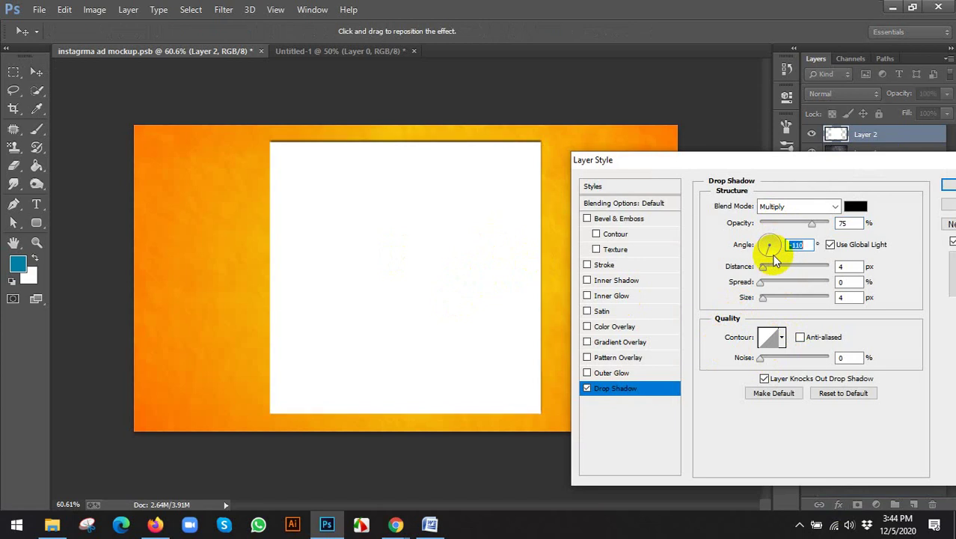
mouse_move(774, 257)
left_mouse_down()
mouse_move(773, 240)
mouse_move(770, 274)
mouse_move(769, 245)
left_mouse_up()
left_click(770, 283)
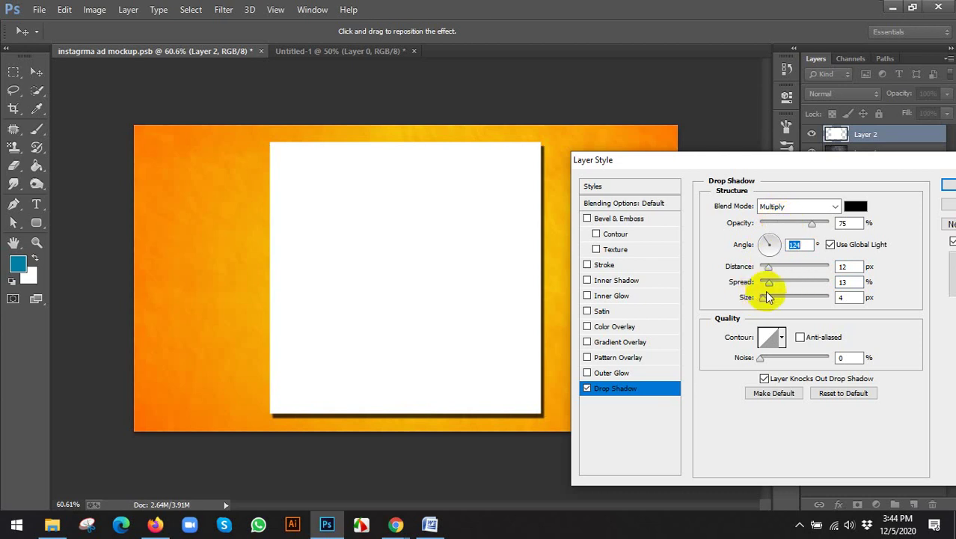
mouse_move(768, 279)
left_mouse_down()
mouse_move(751, 285)
mouse_move(767, 275)
left_mouse_up()
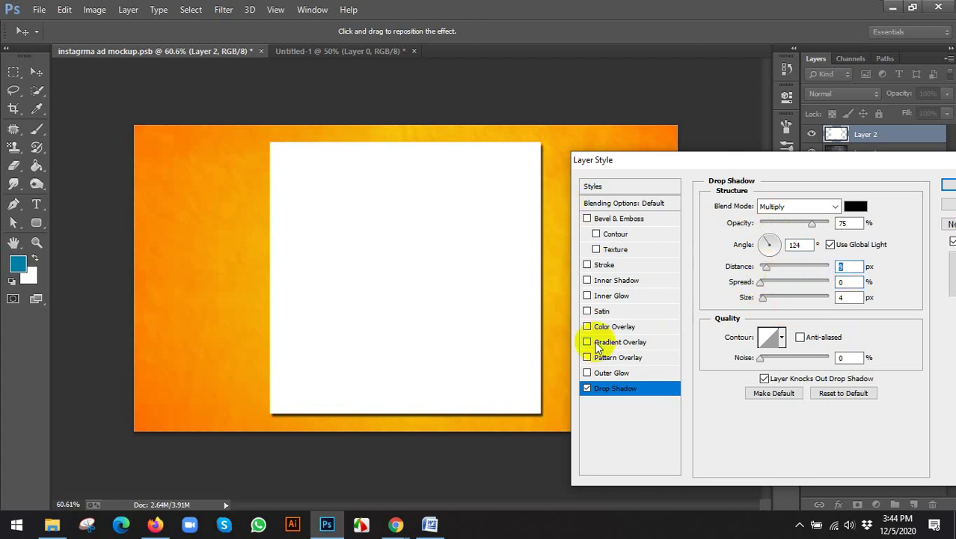
left_click(942, 187)
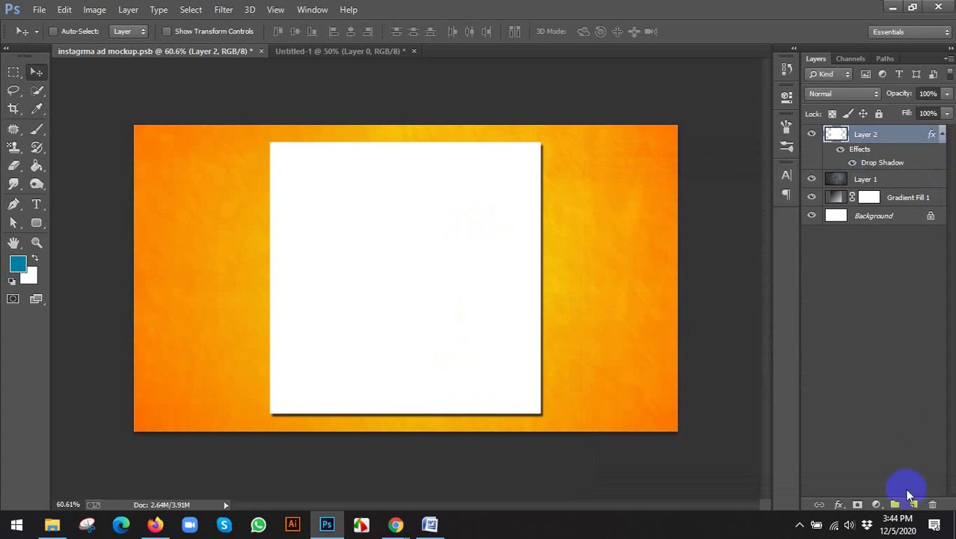
Create an empty layer directly beneath the white square's layer and collapse the square's effects list
left_click(910, 505)
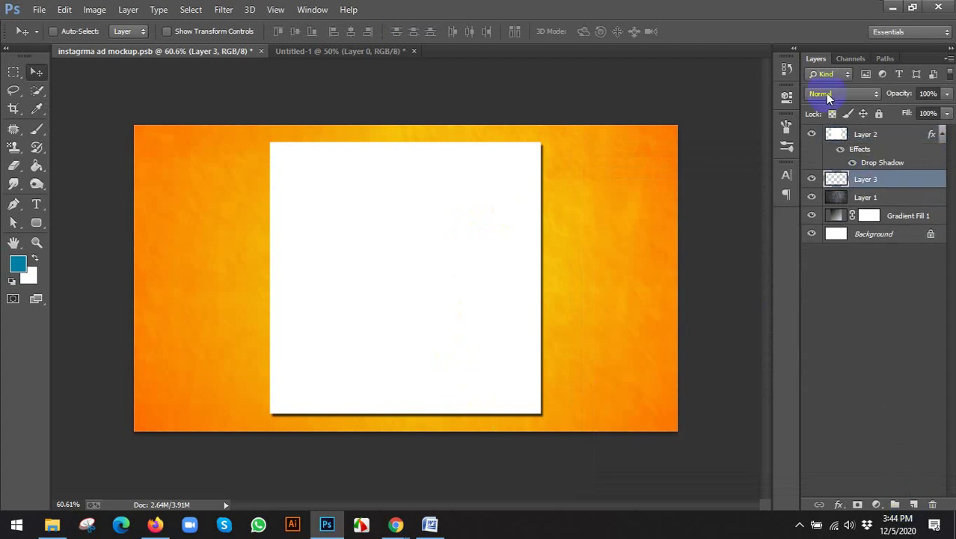
left_click(942, 133)
scroll(514, 380, "up", 3)
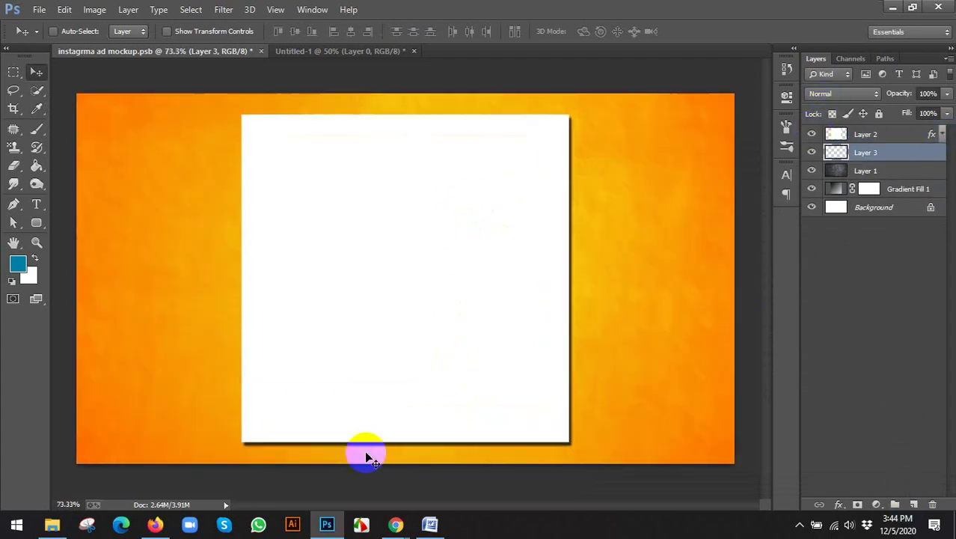
scroll(223, 320, "down", 3)
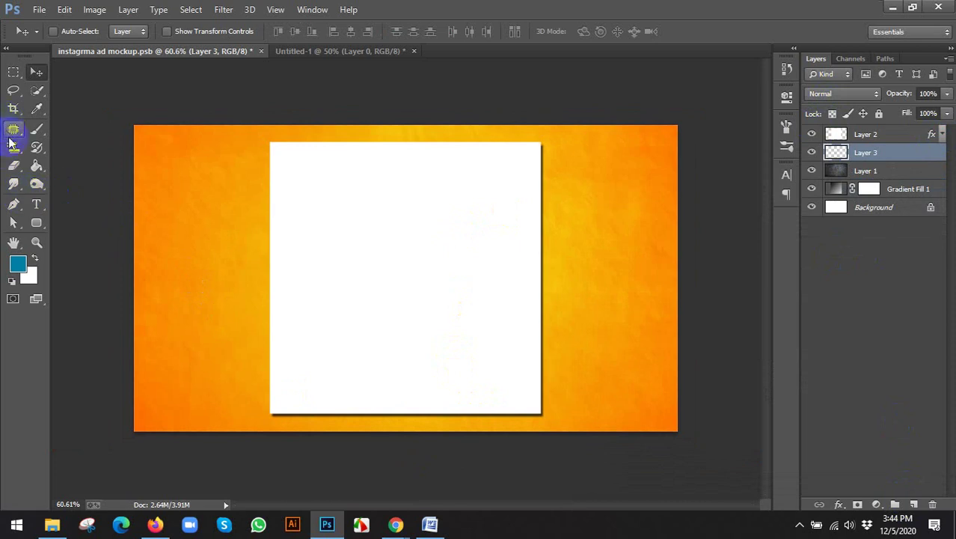
Paint a stroke along the white square's bottom edge on the new layer with a 100 px soft round brush
left_click(29, 263)
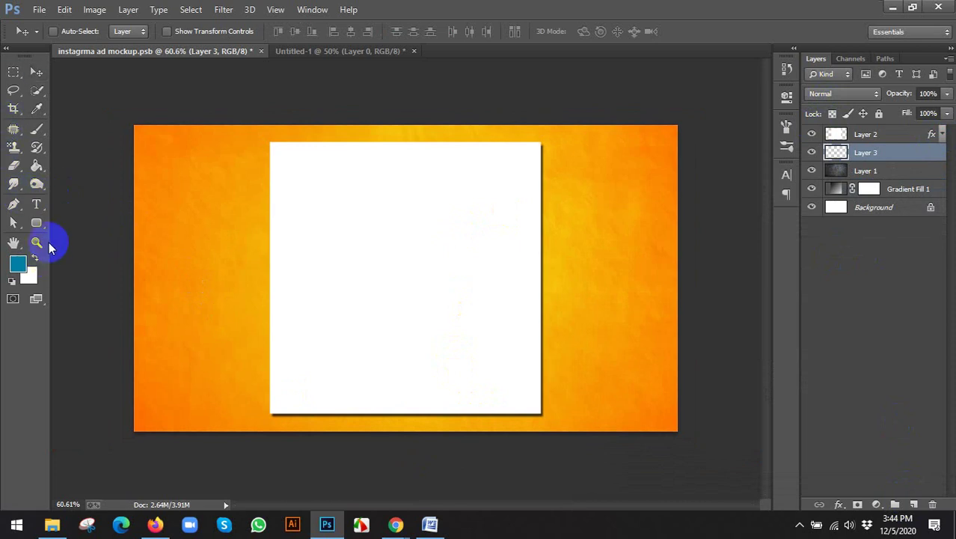
key("b")
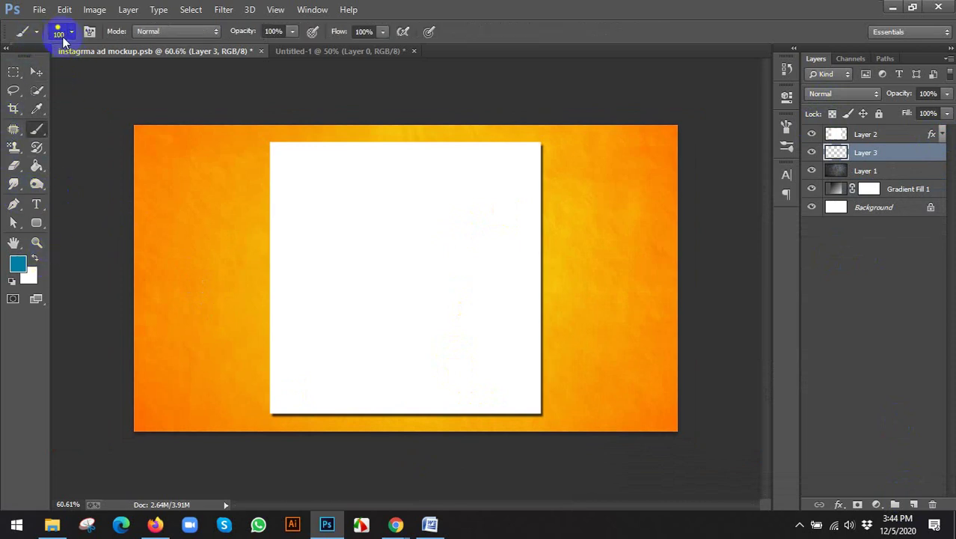
left_click(67, 36)
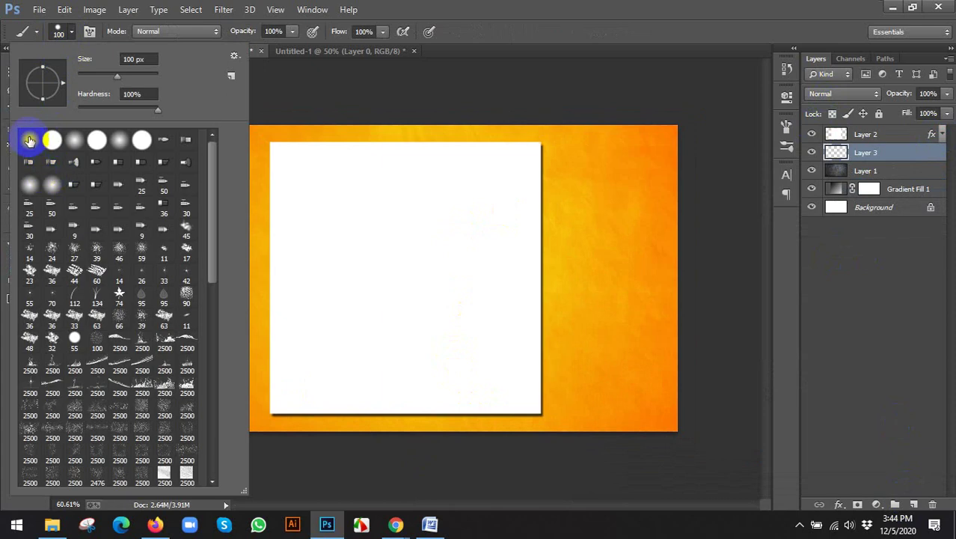
left_click(29, 140)
left_click(524, 22)
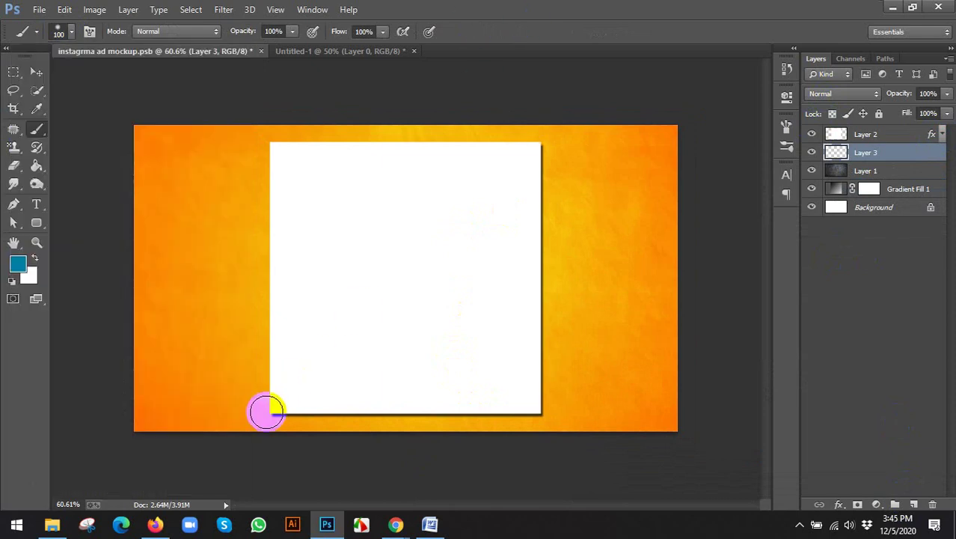
left_click_drag(277, 408, 540, 406)
Recolor the painted stroke solid black by loading it as a selection and filling it with the default foreground color, and deselect
left_click(837, 154)
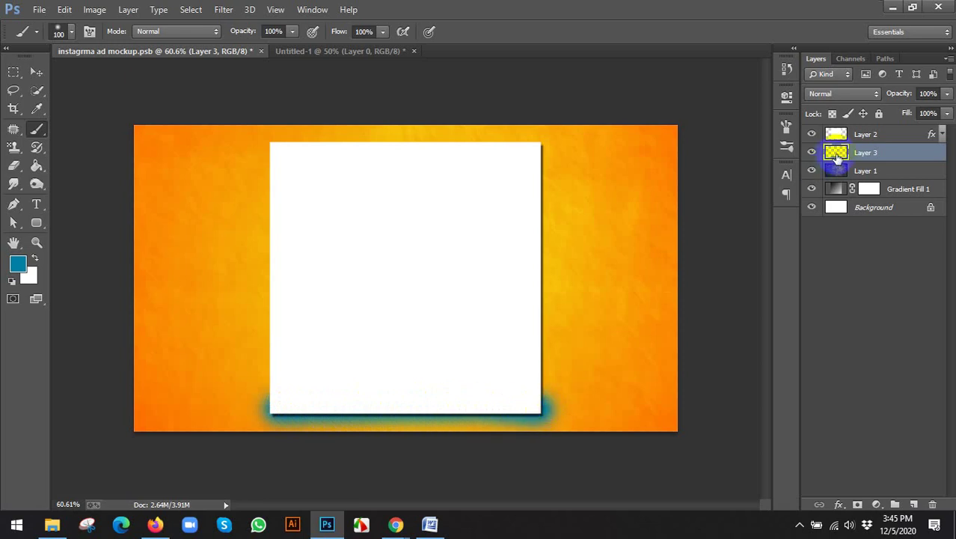
left_click(12, 281)
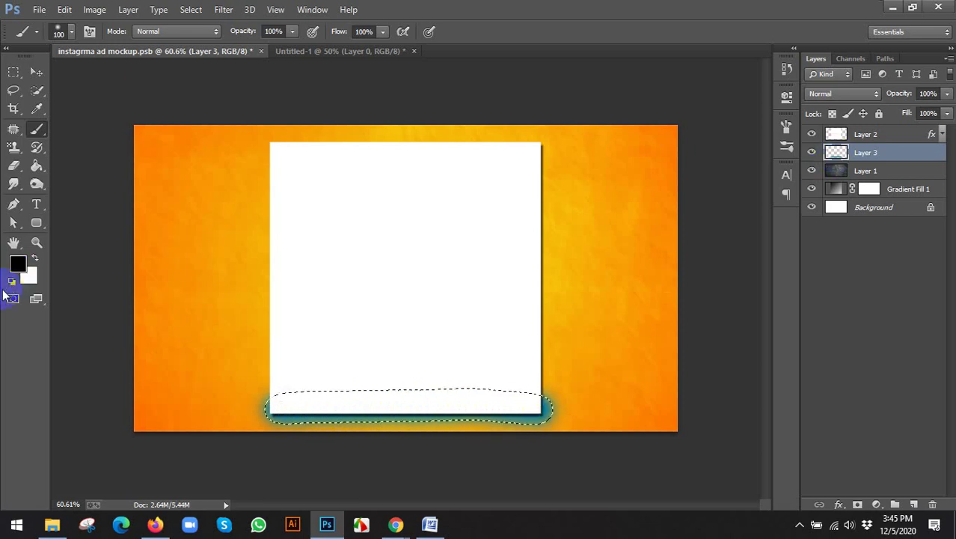
key("alt+BackSpace")
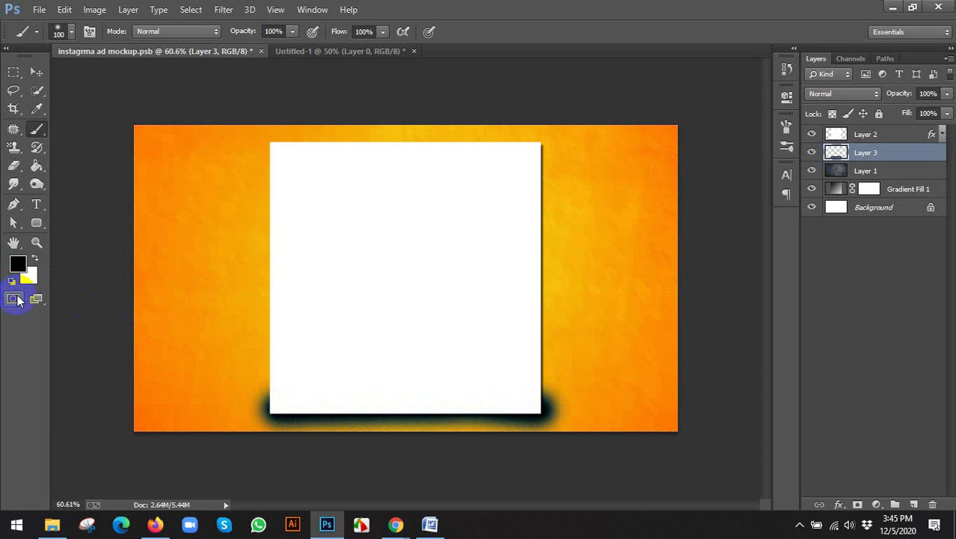
left_click(834, 136)
left_click(839, 154, "ctrl")
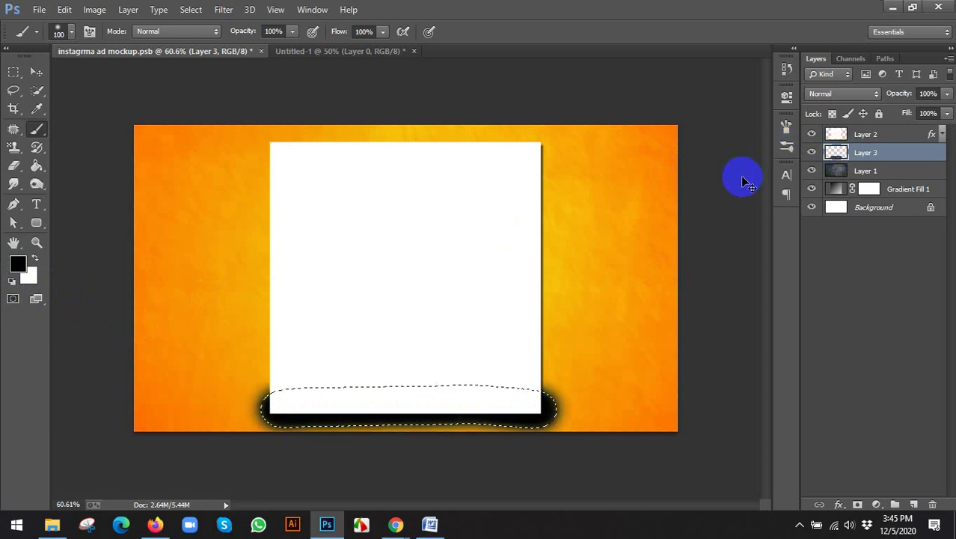
key("ctrl+shift+i")
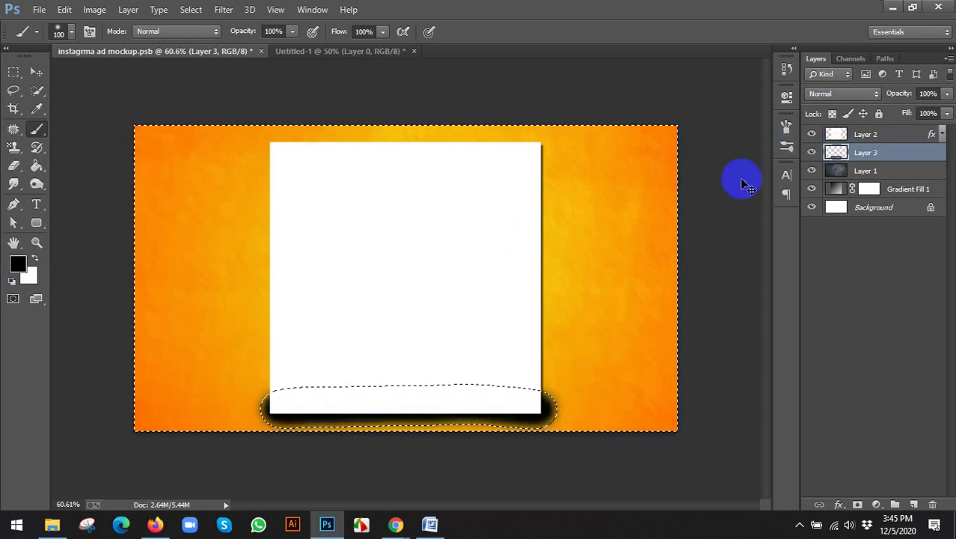
key("ctrl+d")
key("v")
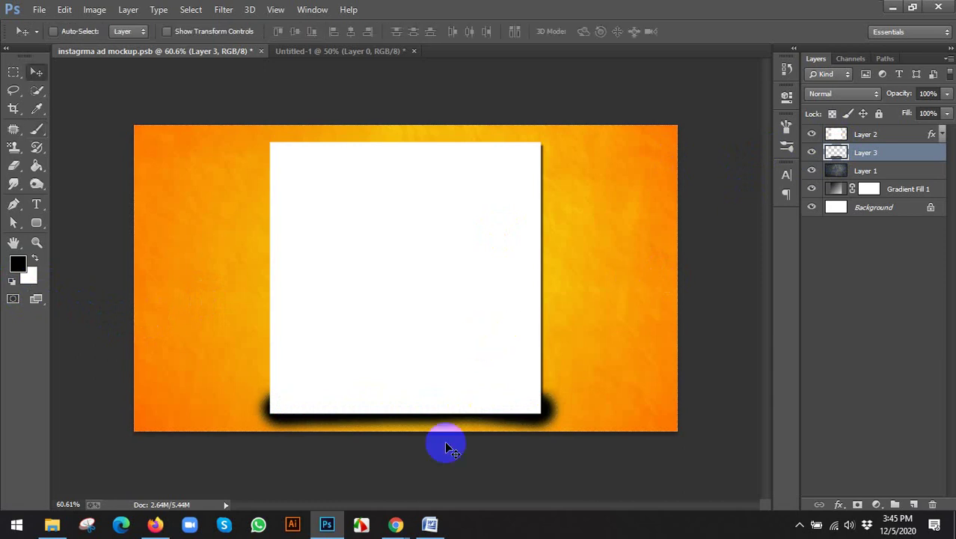
Compare with the shadow beneath the center poster in the Chrome reference image, and return to Photoshop
left_click(396, 524)
left_click(348, 495)
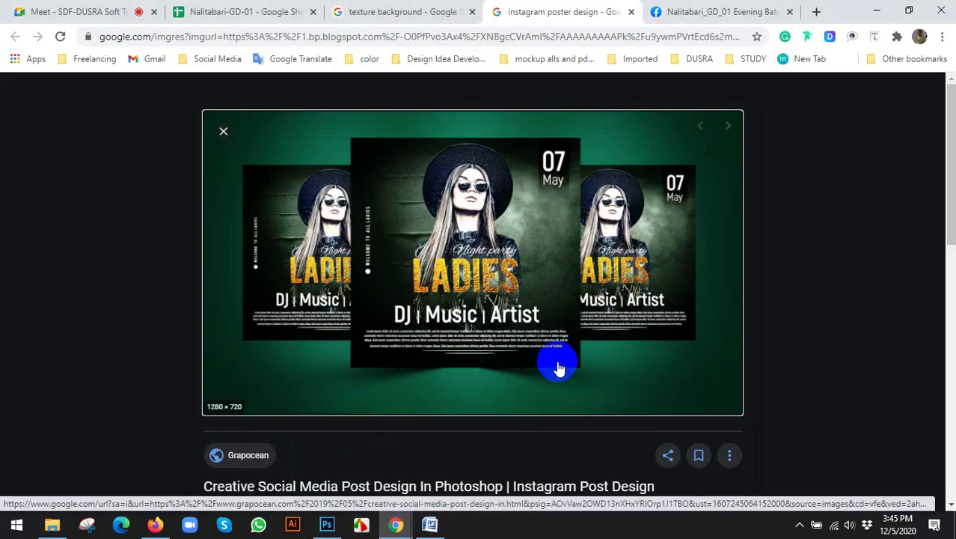
left_click(326, 525)
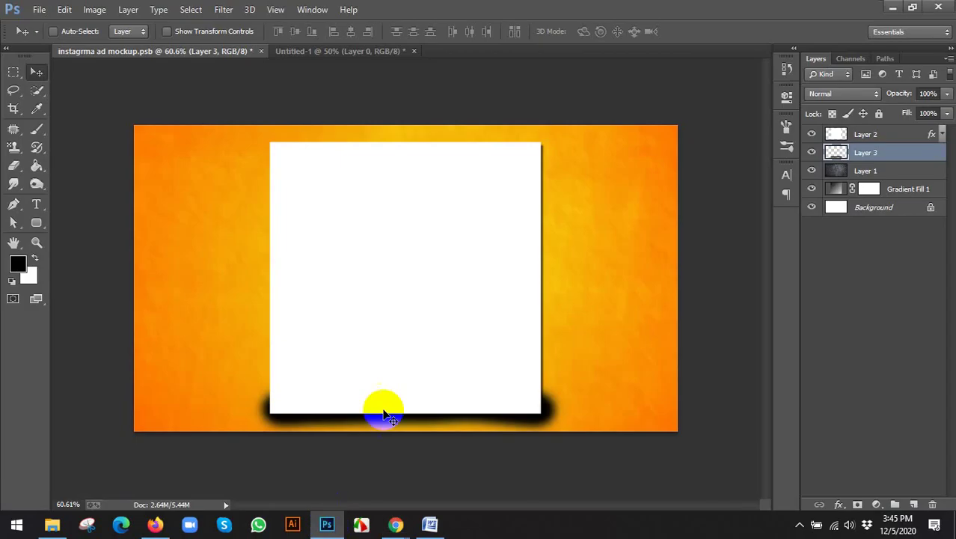
Try to erase the middle of the black shadow stroke with a 70 px hard round eraser
left_click(837, 154)
left_click(13, 165)
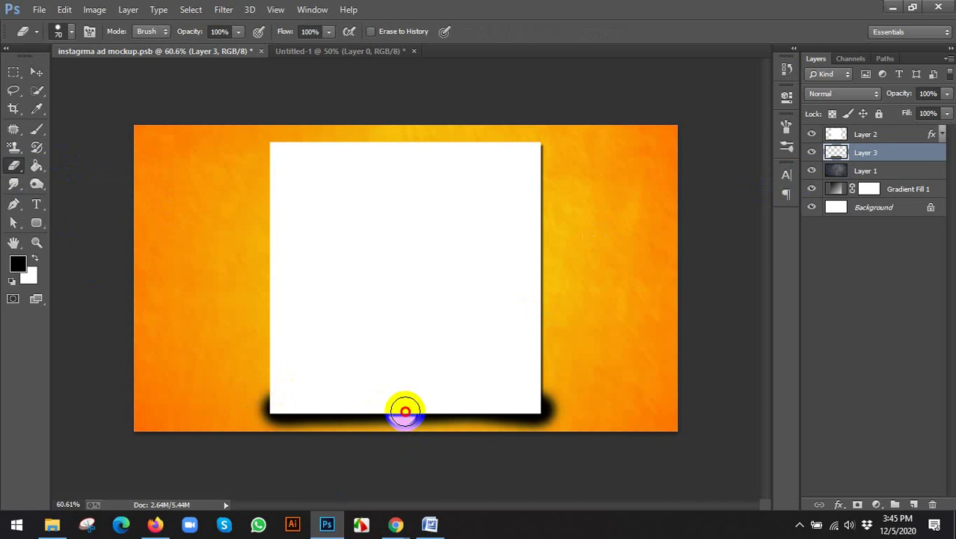
mouse_move(405, 411)
left_mouse_down()
mouse_move(421, 405)
mouse_move(402, 412)
mouse_move(393, 441)
mouse_move(423, 422)
mouse_move(409, 426)
left_mouse_up()
Erase the middle and underside of the black shadow stroke with a soft round eraser enlarged to 300 px
right_click(15, 164)
left_click(74, 32)
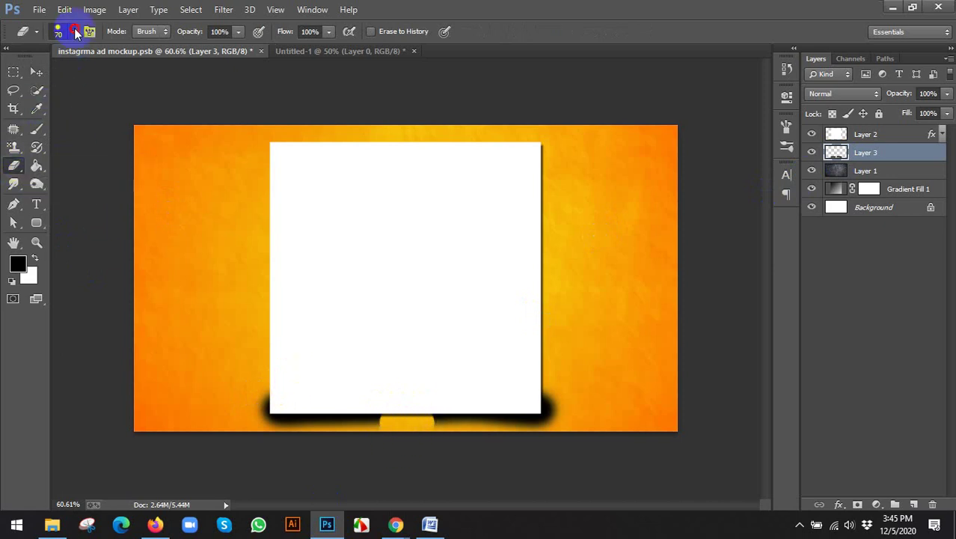
left_click(73, 33)
left_click(61, 27)
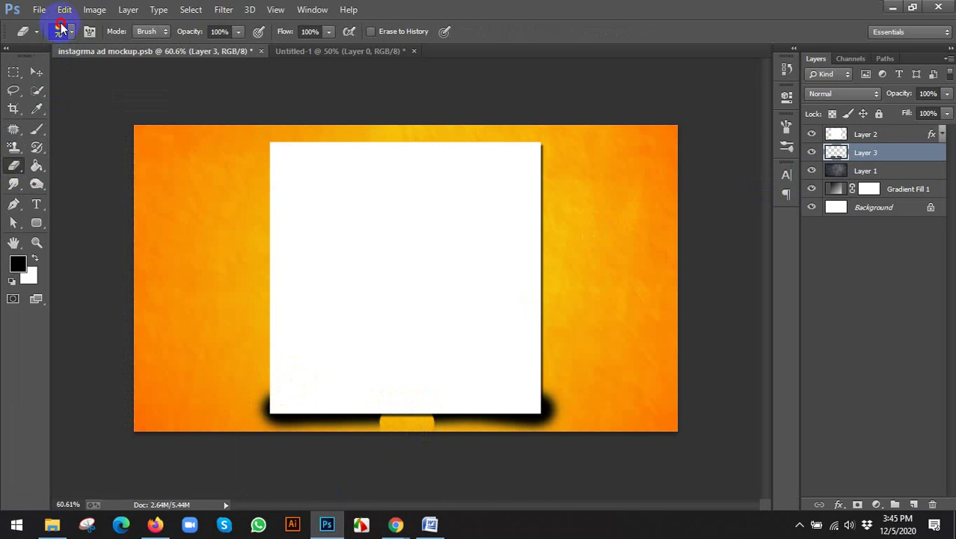
left_click(71, 33)
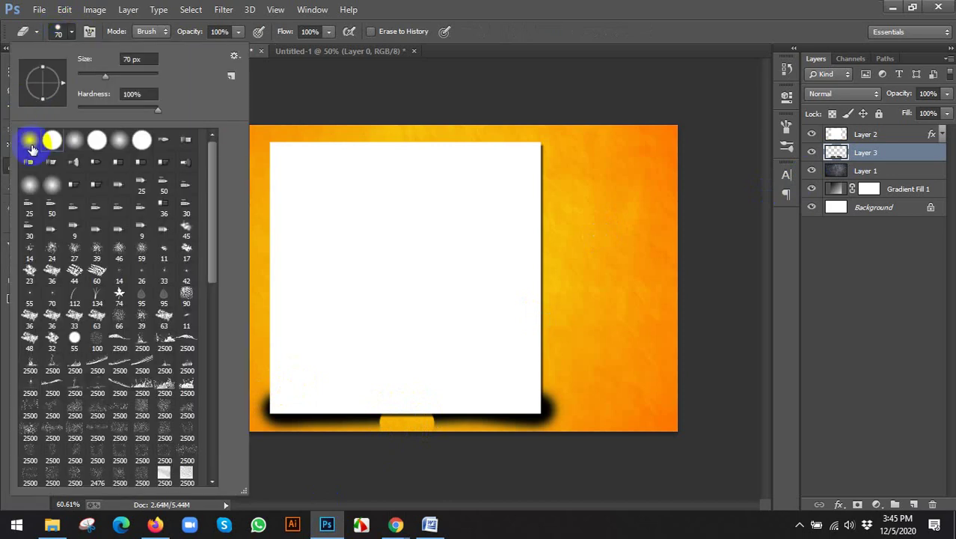
left_click(563, 38)
left_click(416, 447)
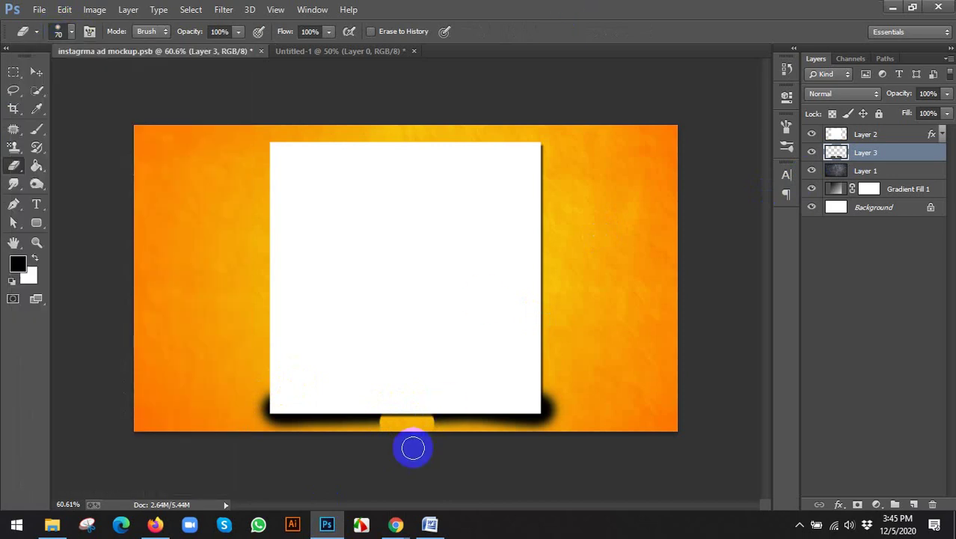
mouse_move(413, 447)
left_mouse_down()
mouse_move(406, 463)
mouse_move(410, 446)
mouse_move(408, 455)
mouse_move(443, 471)
mouse_move(583, 474)
mouse_move(394, 482)
mouse_move(209, 471)
mouse_move(325, 481)
mouse_move(331, 470)
mouse_move(264, 477)
left_mouse_up()
Hide the white square's drop shadow effect and erase more of the painted shadow around both bottom corners with the 300 px soft eraser
left_click(901, 150)
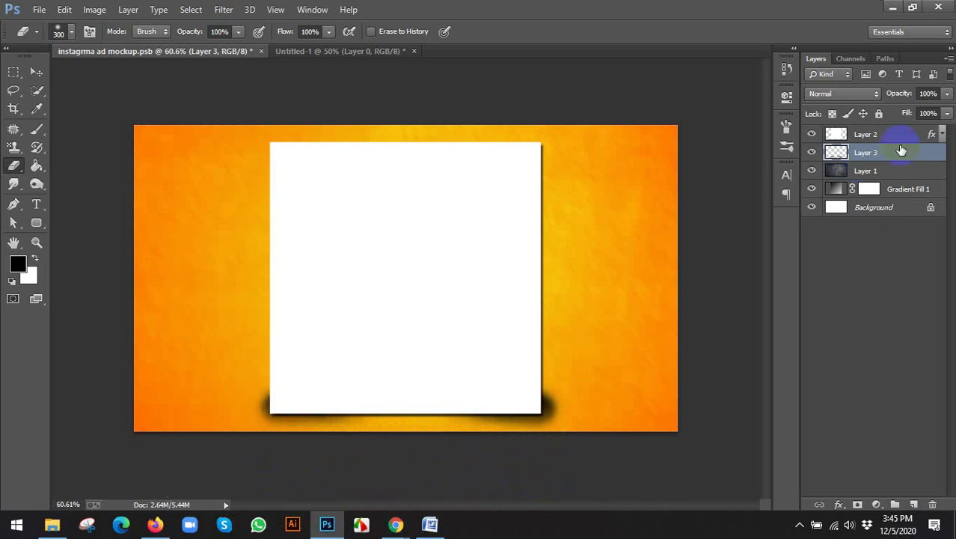
left_click(940, 134)
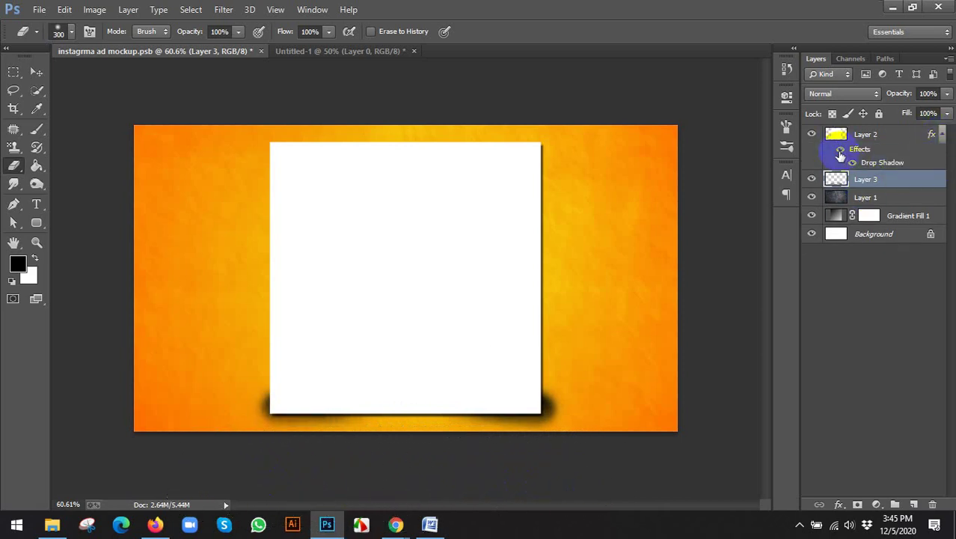
left_click(939, 135)
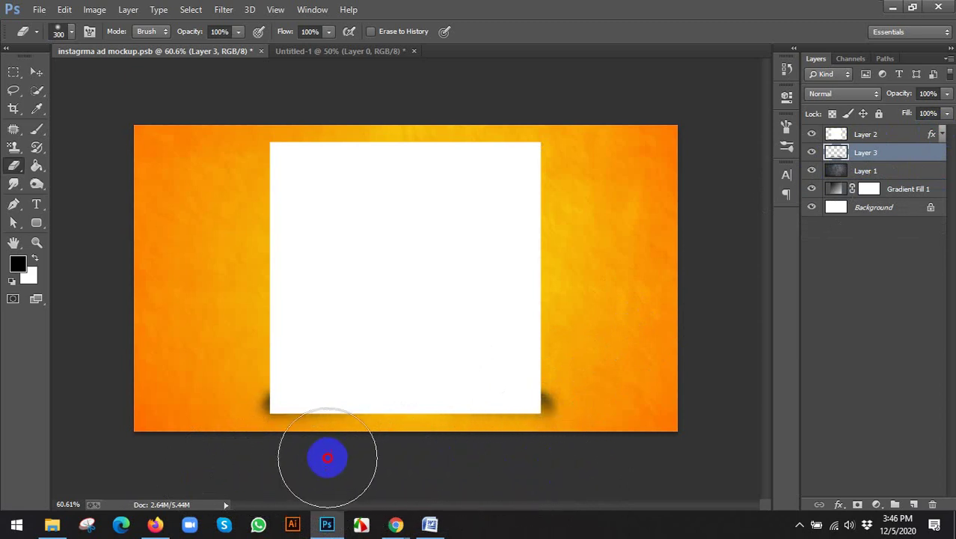
mouse_move(552, 399)
left_mouse_down()
mouse_move(604, 392)
mouse_move(593, 444)
left_mouse_up()
mouse_move(187, 415)
left_mouse_down()
mouse_move(212, 392)
mouse_move(218, 431)
mouse_move(187, 375)
mouse_move(395, 149)
left_mouse_up()
Reshape the painted shadow layer so it sits lower and centered beneath the white square, and apply the transform
left_click(14, 72)
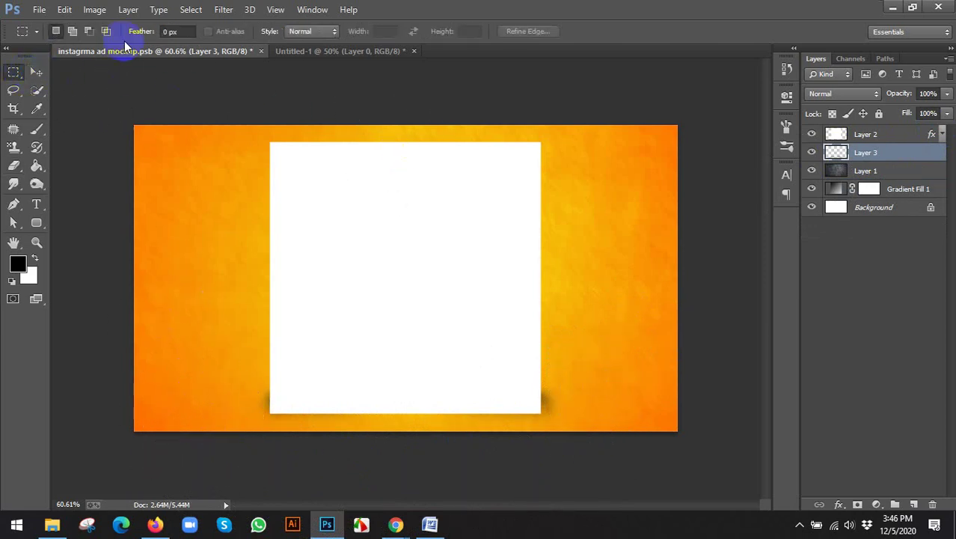
left_click(37, 72)
left_click(199, 30)
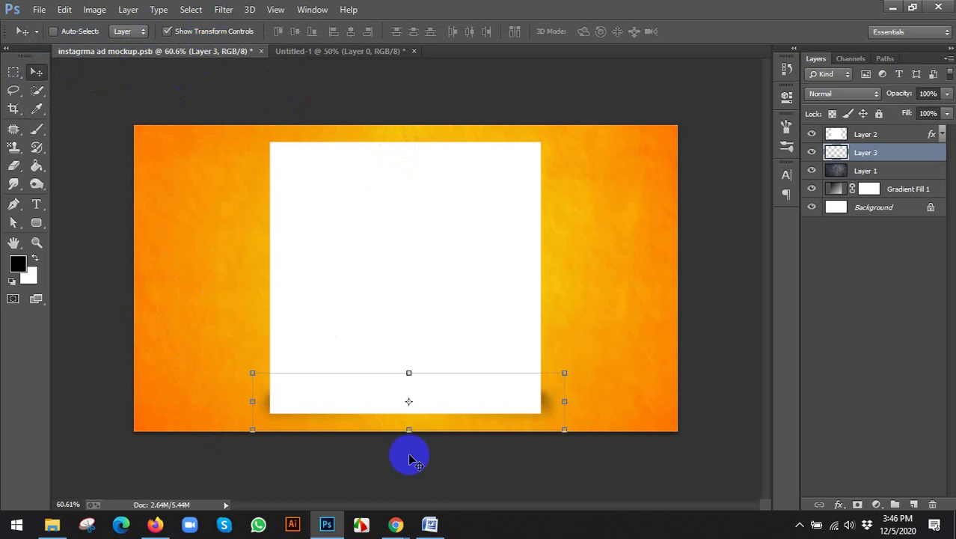
left_click_drag(409, 430, 404, 443)
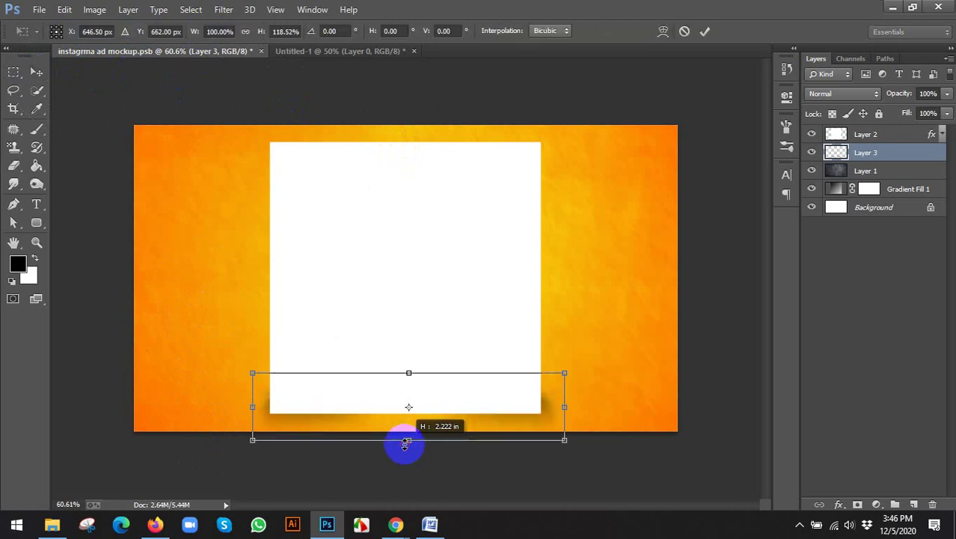
left_click_drag(408, 375, 408, 387)
left_click_drag(569, 417, 562, 412)
left_click_drag(253, 416, 249, 412)
left_click_drag(559, 411, 562, 411)
left_click(710, 32)
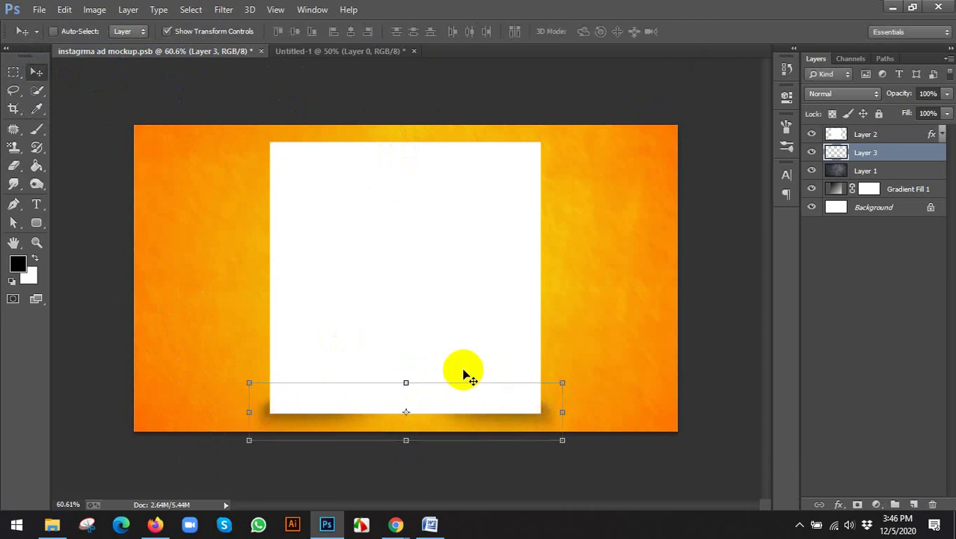
Turn the white square's Drop Shadow effect back on, hiding the painted shadow layer during the check and showing it again
scroll(177, 382, "down", 2)
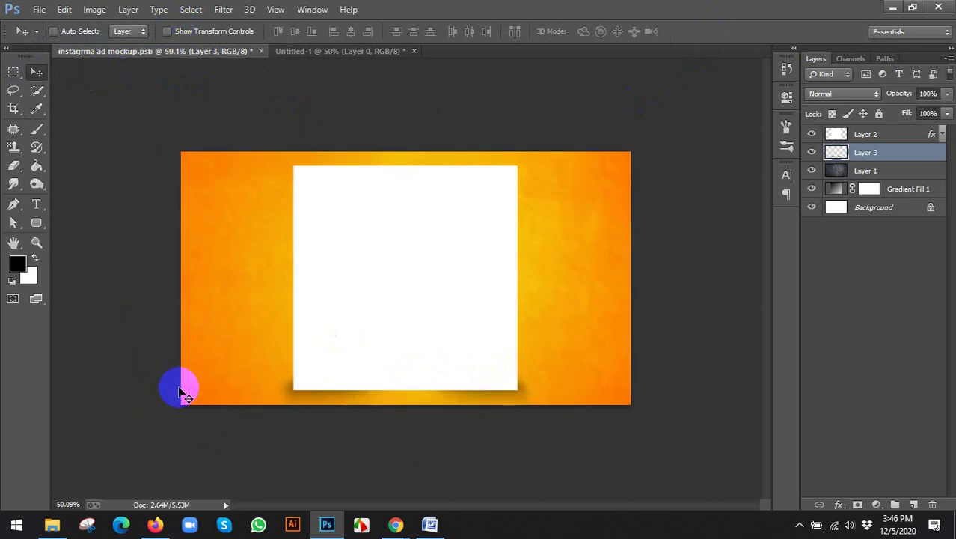
scroll(181, 389, "up", 2)
left_click(811, 152)
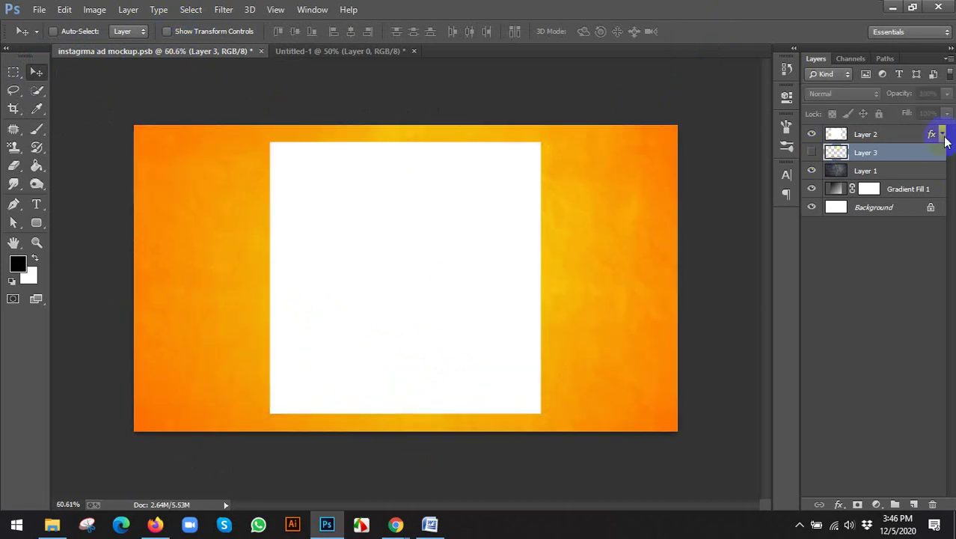
left_click(937, 136)
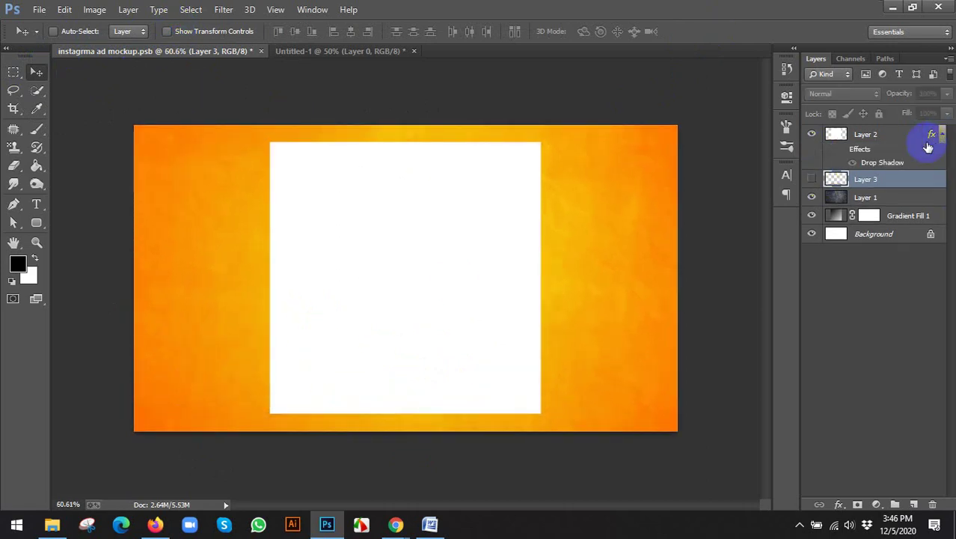
left_click(849, 160)
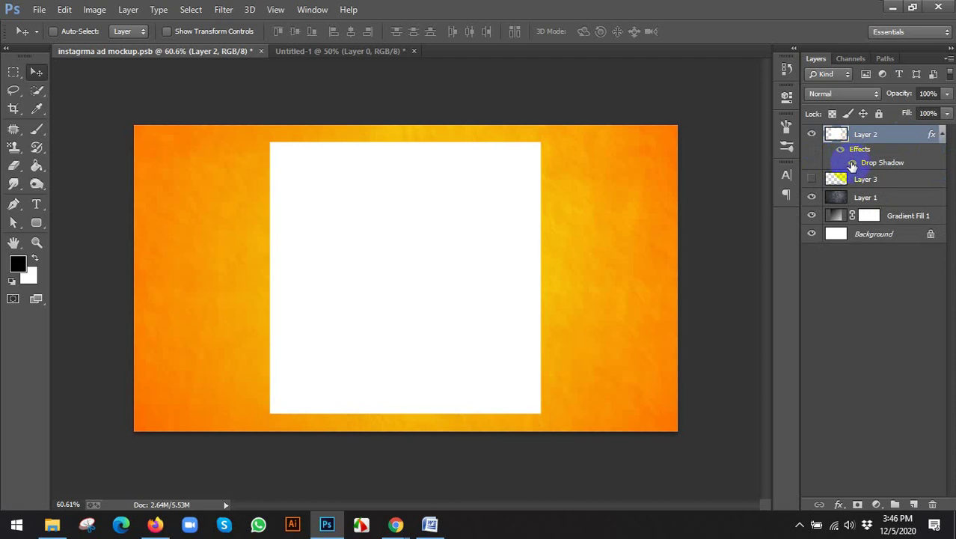
left_click(852, 163)
left_click(935, 133)
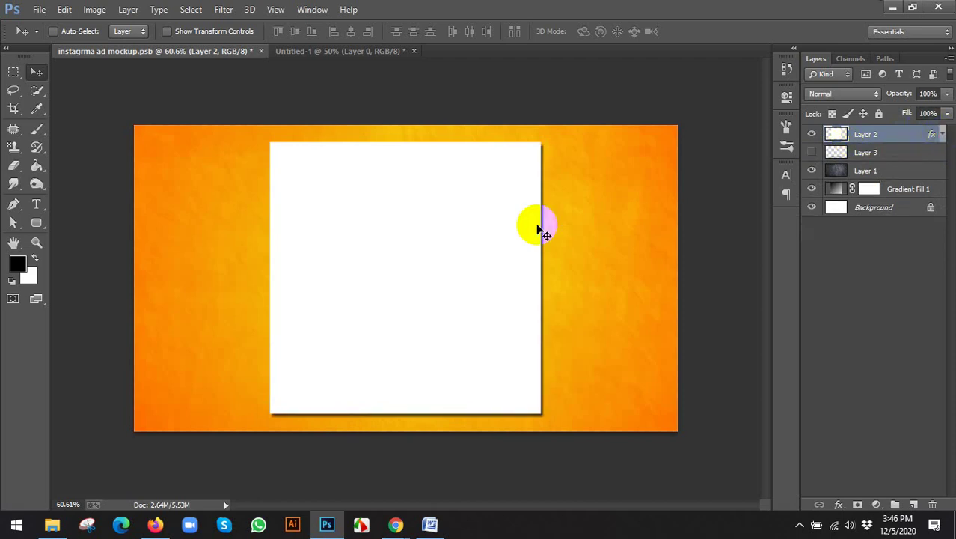
left_click(812, 152)
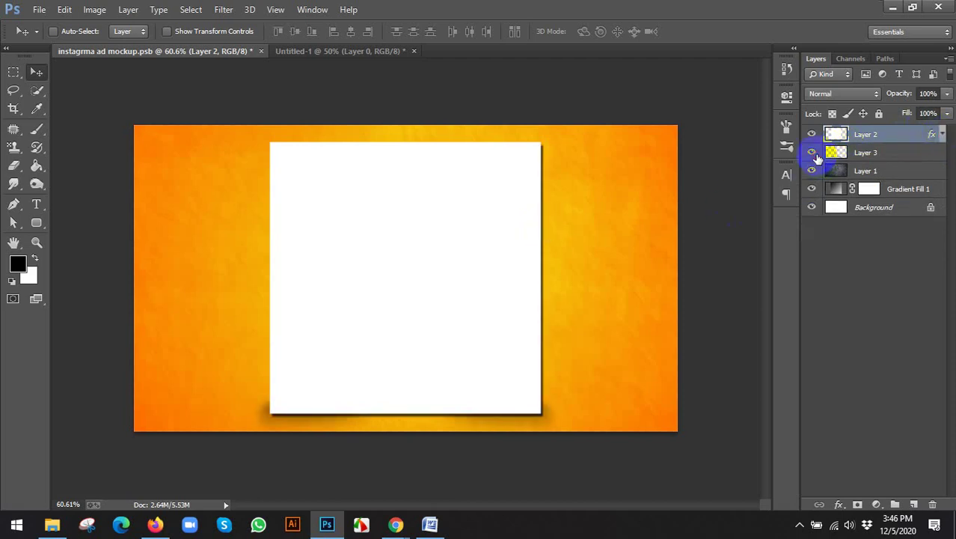
Toggle the white square layer's visibility to examine the painted shadow and background beneath it
left_click(501, 246)
left_click(860, 135)
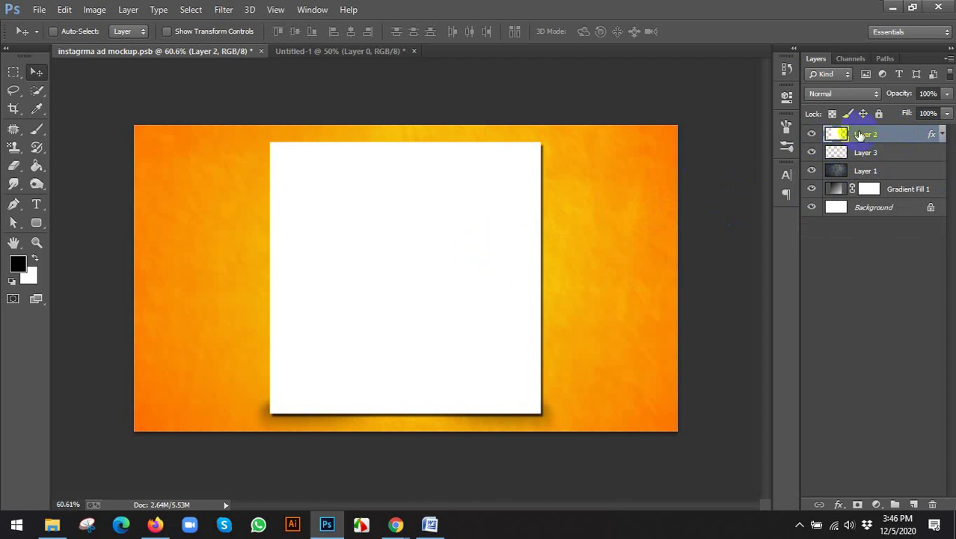
left_click(809, 134)
left_click(811, 134)
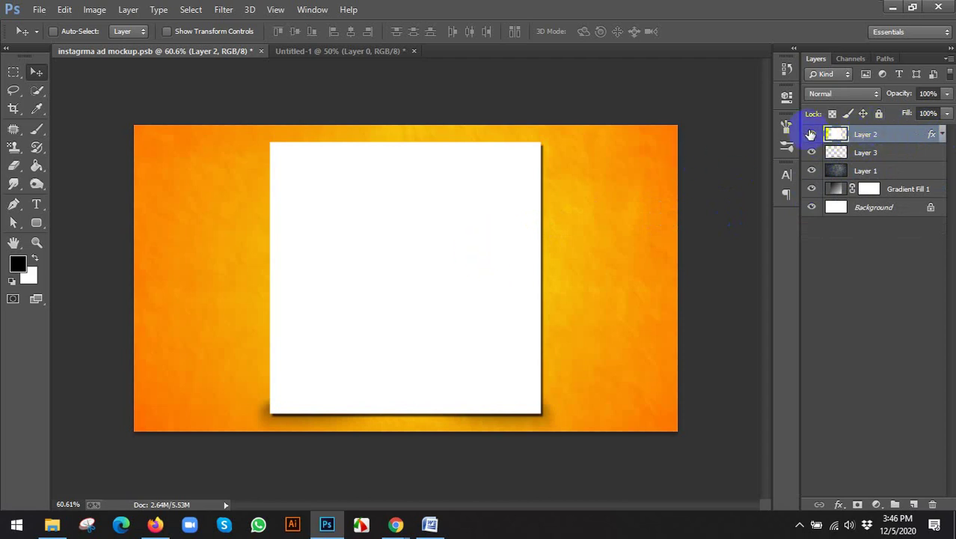
left_click(811, 134)
left_click(811, 134)
left_click(453, 278)
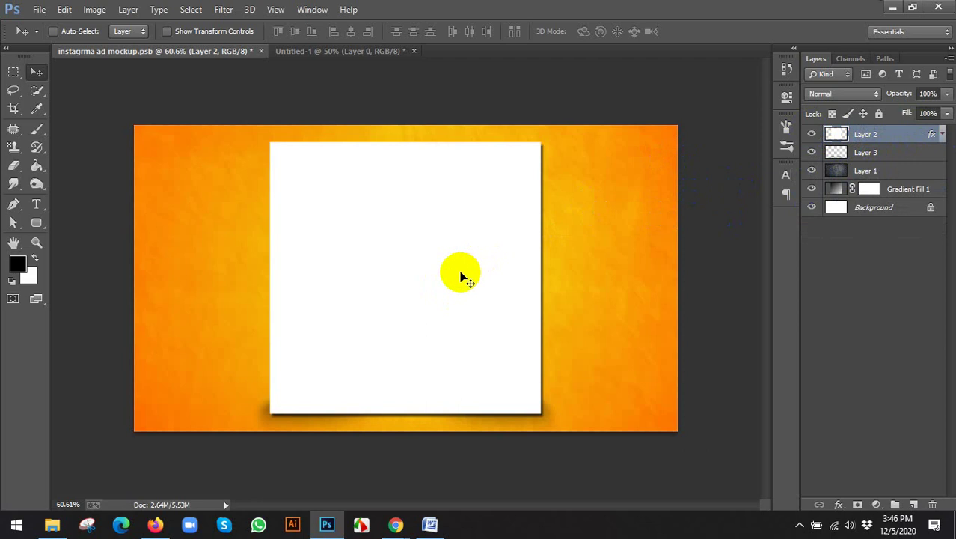
Convert the white square with its drop shadow to a smart object, and check its contents before returning to the mockup document
left_click(868, 150)
right_click(865, 137)
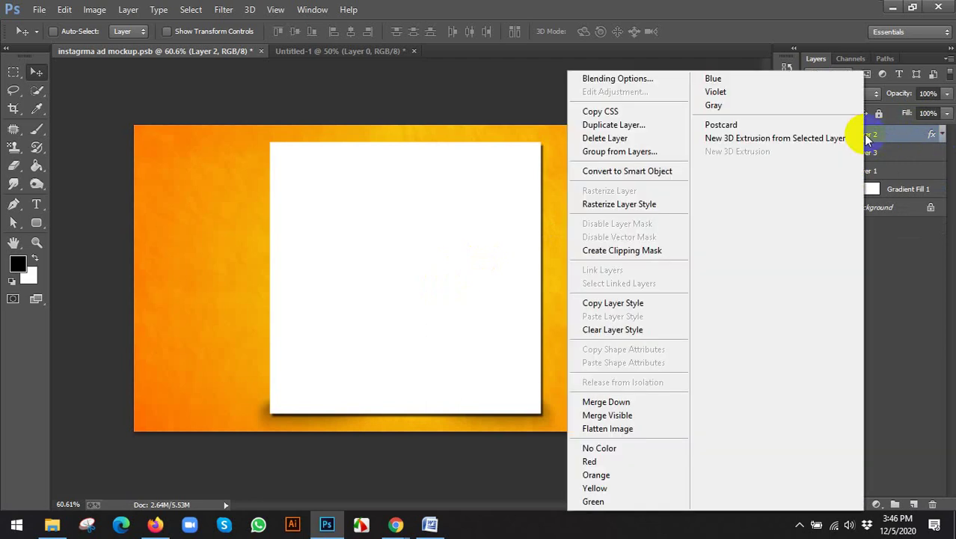
left_click(643, 173)
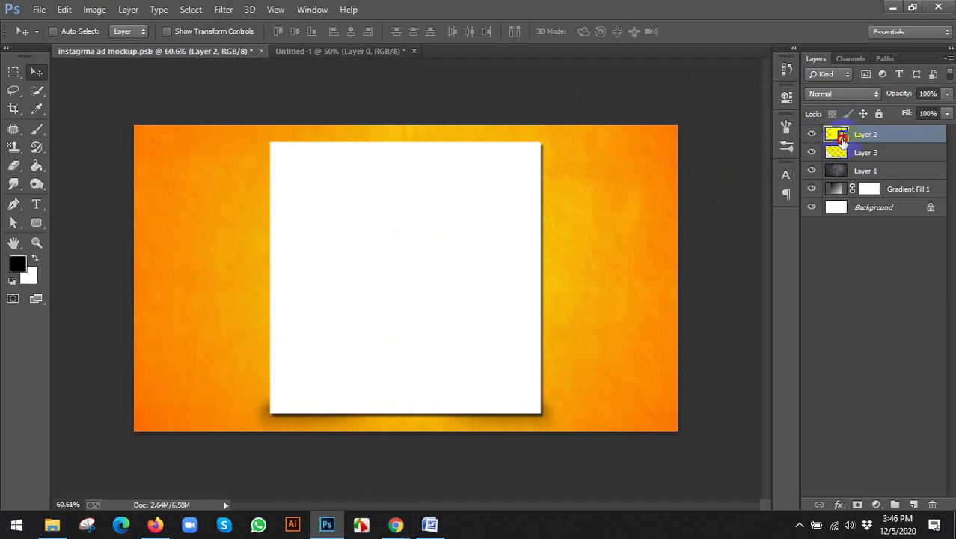
double_click(839, 136)
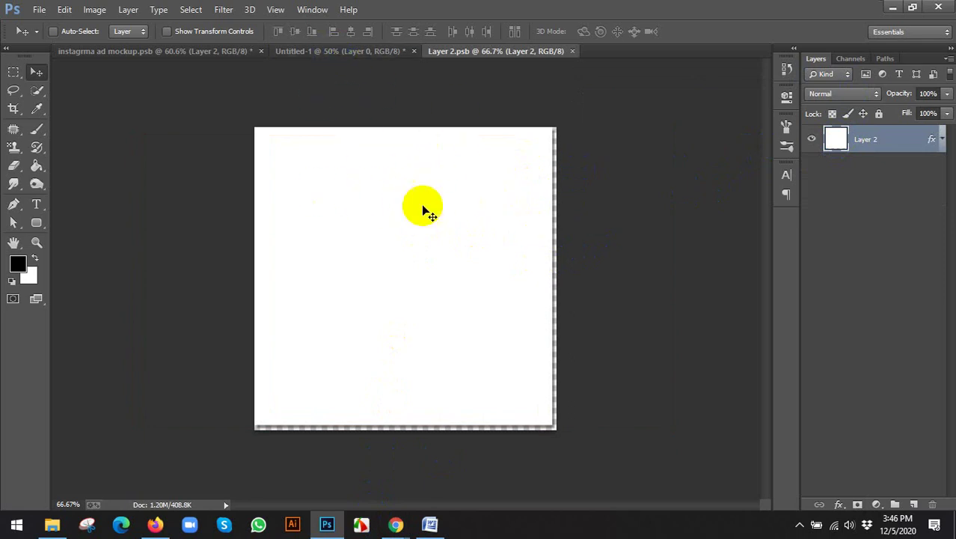
left_click(168, 52)
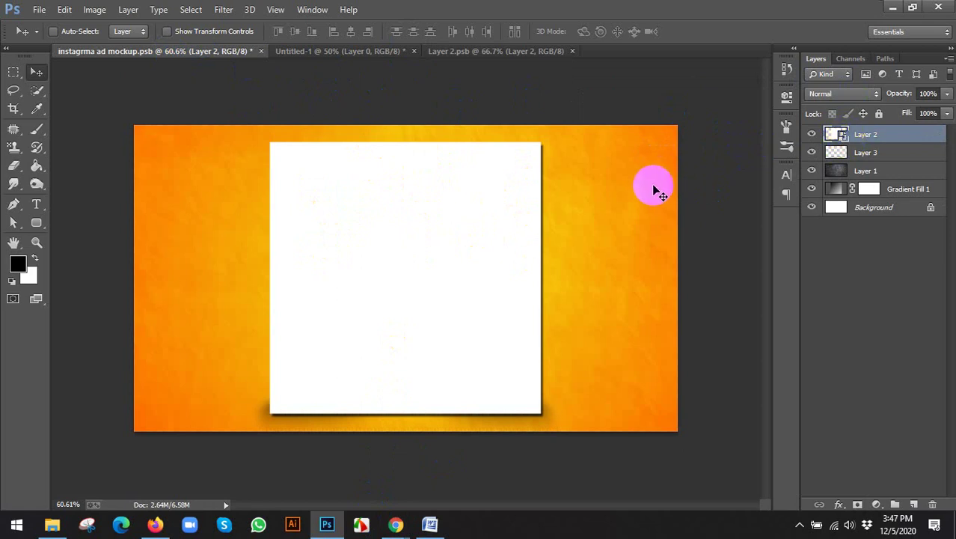
Copy the white square's layer style and paste it onto a new empty layer above it
right_click(889, 137)
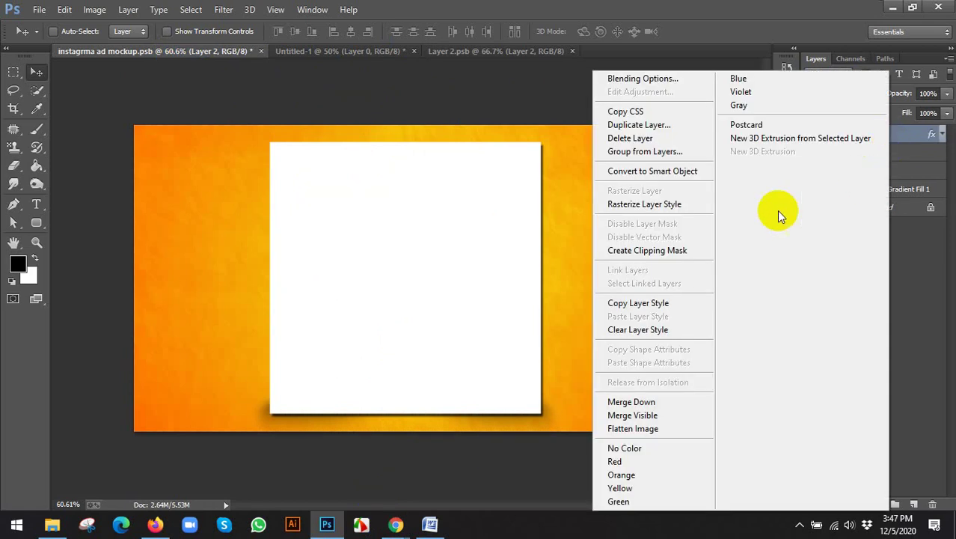
left_click(627, 304)
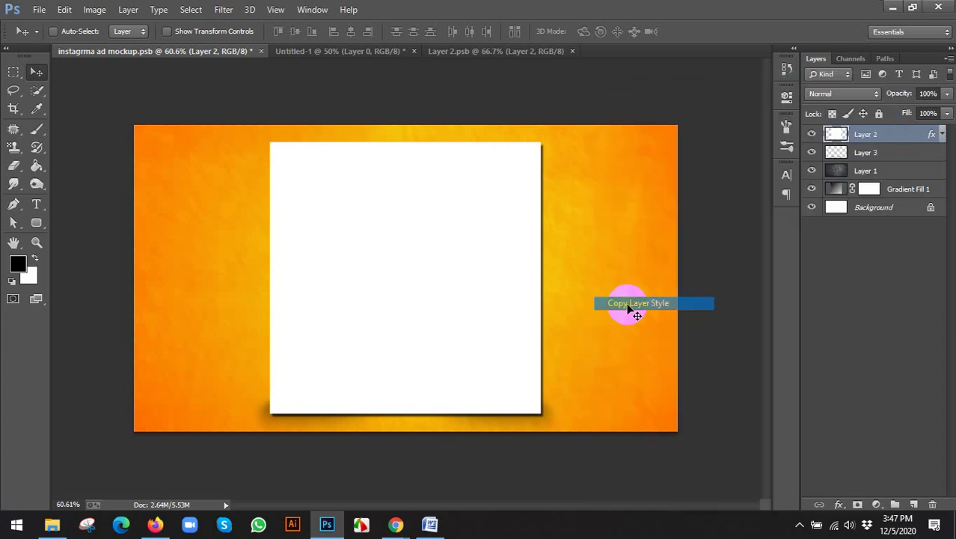
left_click(914, 503)
right_click(835, 136)
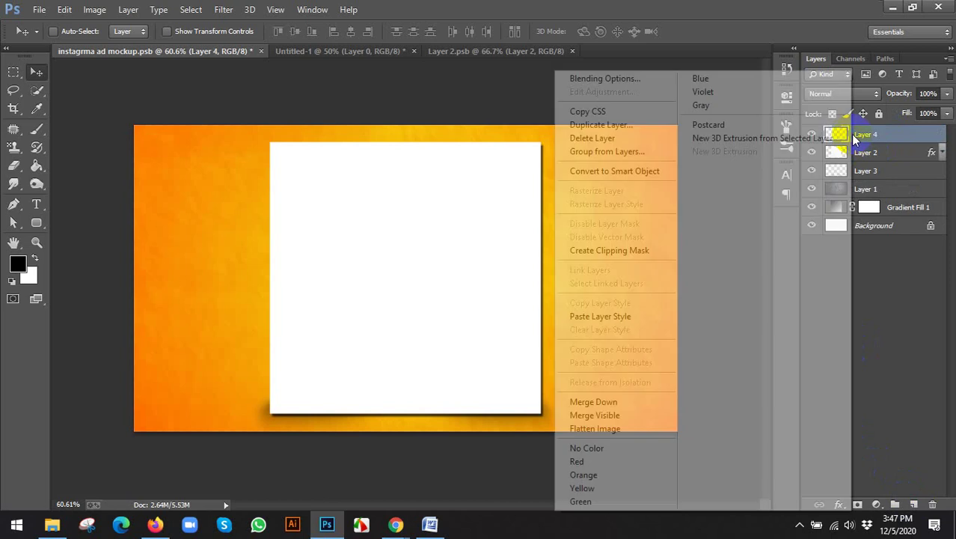
left_click(609, 316)
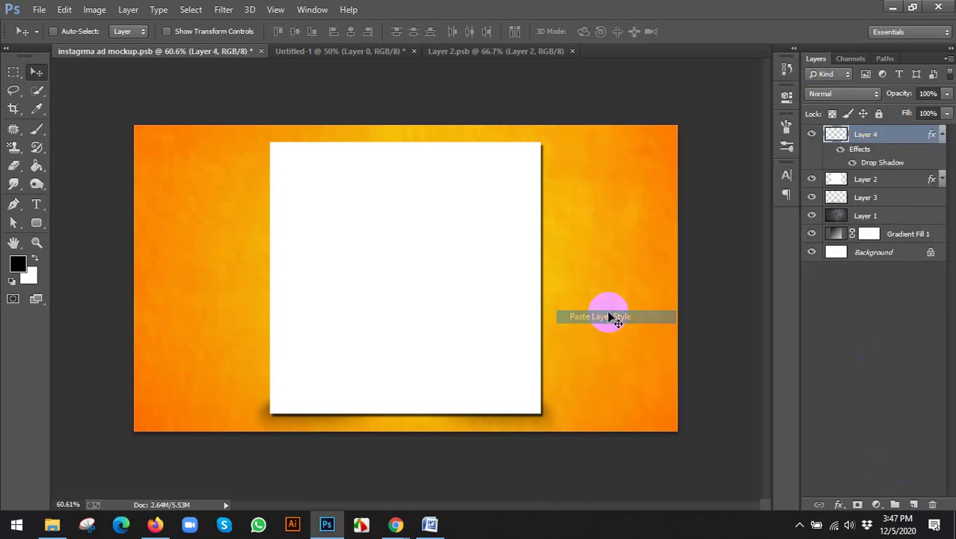
left_click(942, 134)
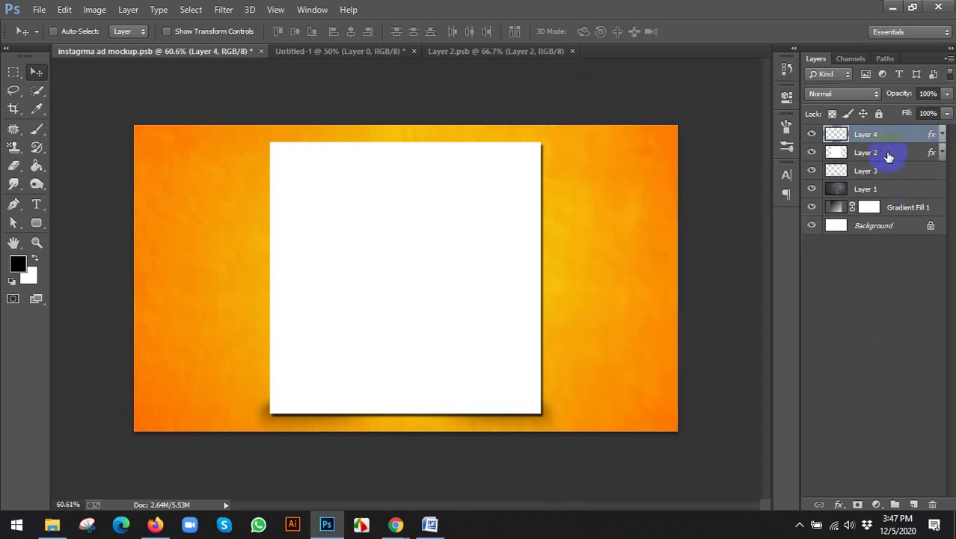
Clear the layer style from the white square layer
right_click(889, 153)
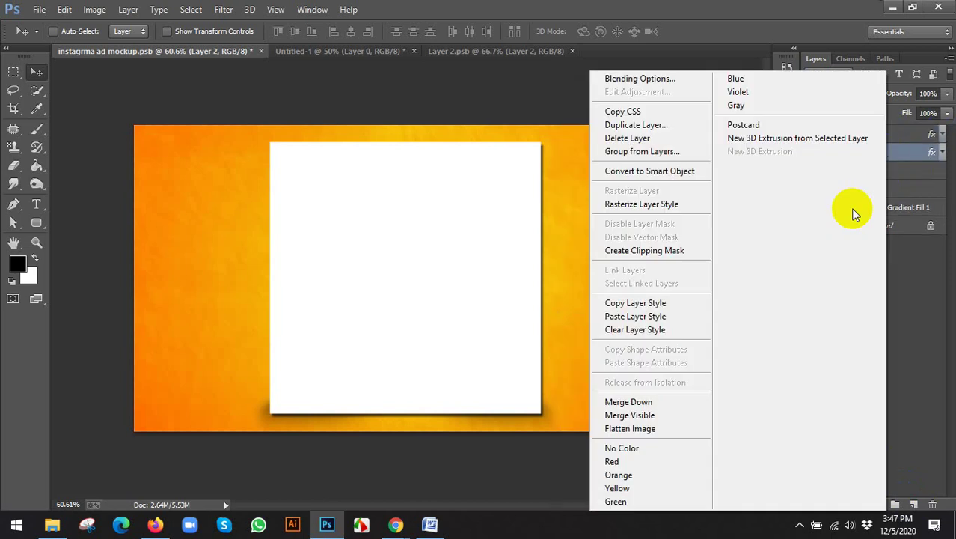
left_click(621, 331)
left_click(829, 151)
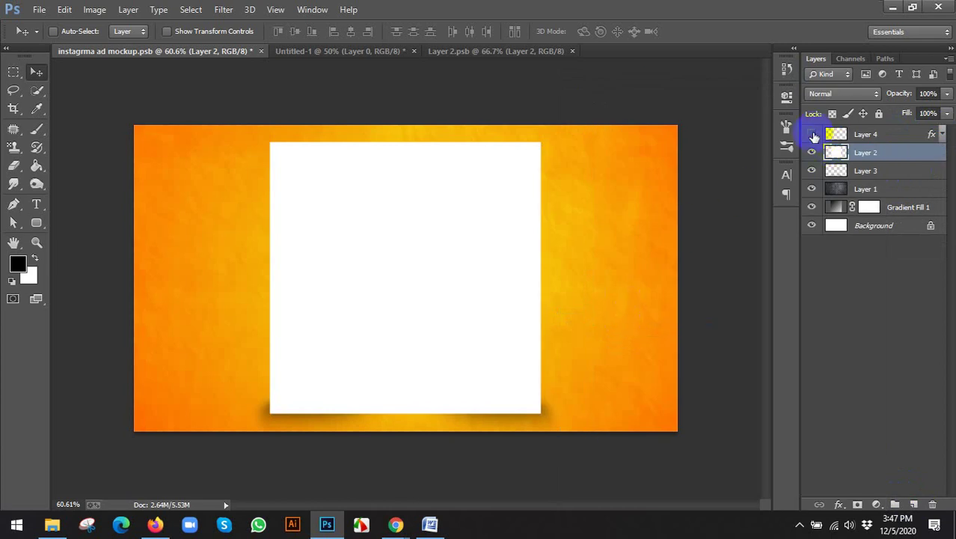
Try to load the empty top layer's pixels as a selection
left_click(866, 135)
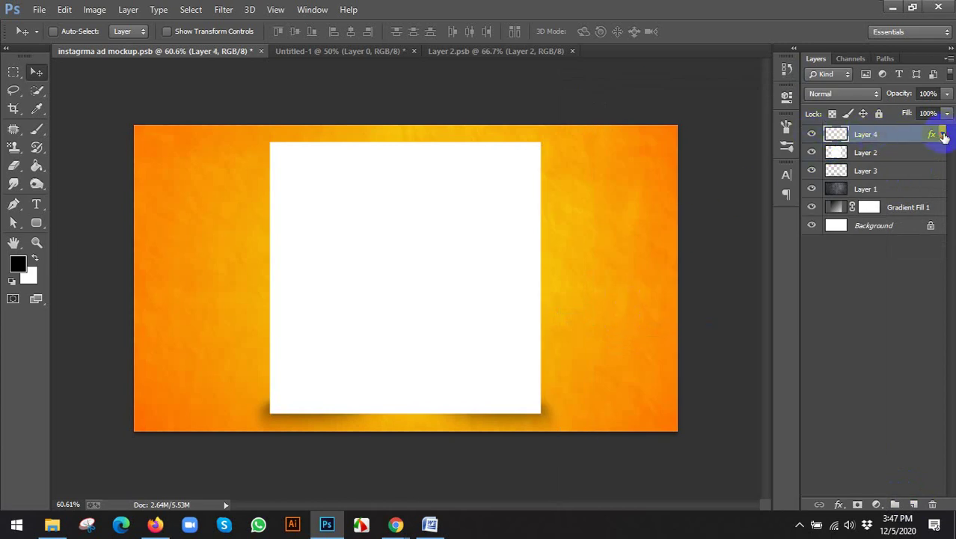
left_click(944, 136)
left_click(944, 136)
left_click(839, 139)
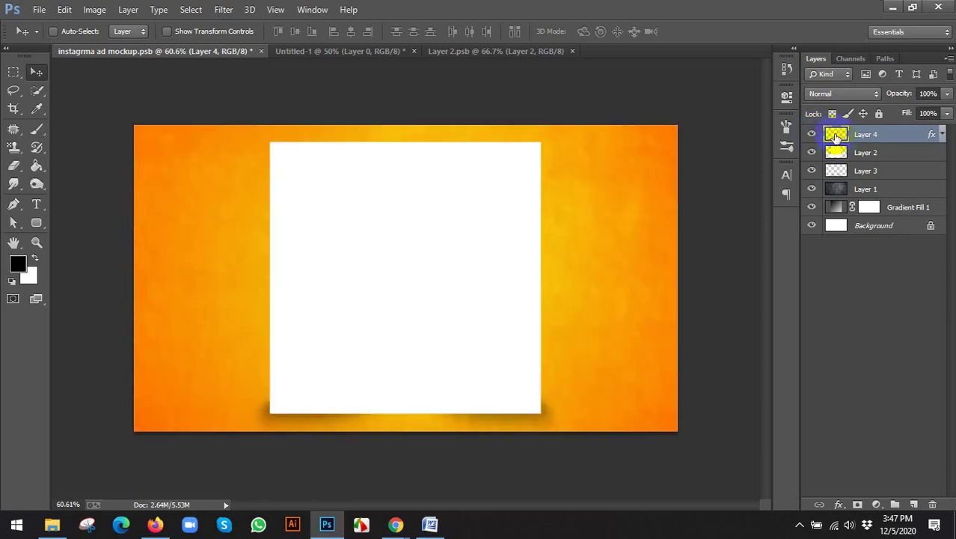
left_click(832, 137, "ctrl")
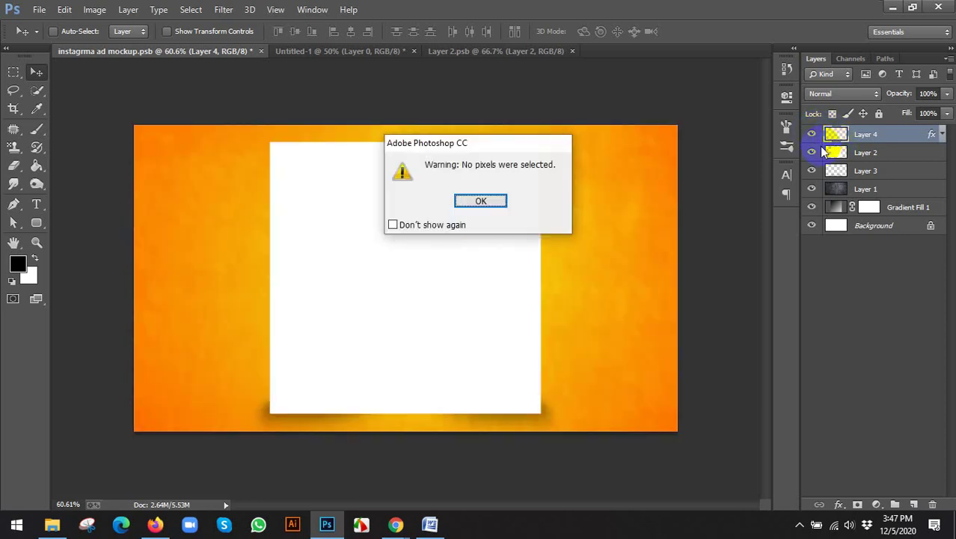
left_click(481, 201)
left_click(836, 134, "ctrl")
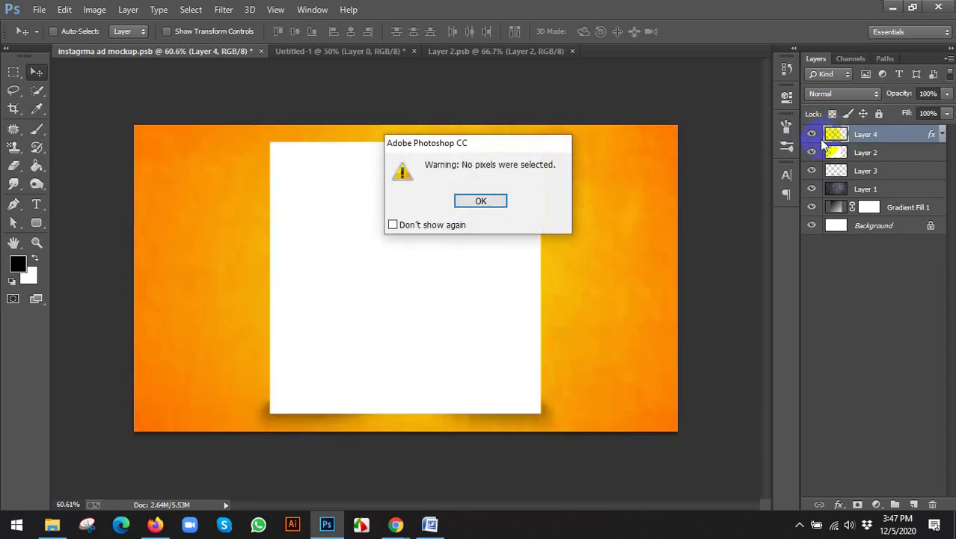
left_click(482, 200)
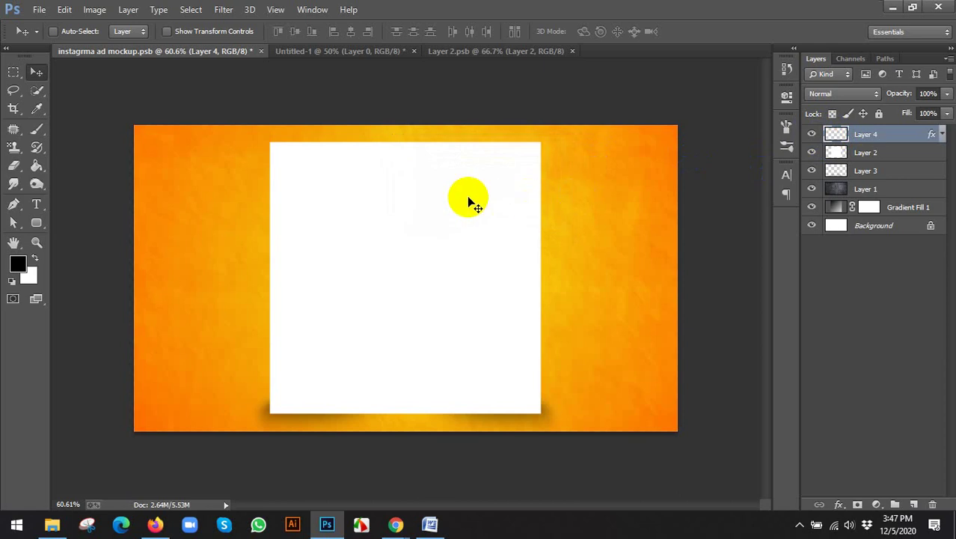
Retry the selection on the empty layer above the white square, and delete that layer
left_click_drag(331, 249, 532, 203)
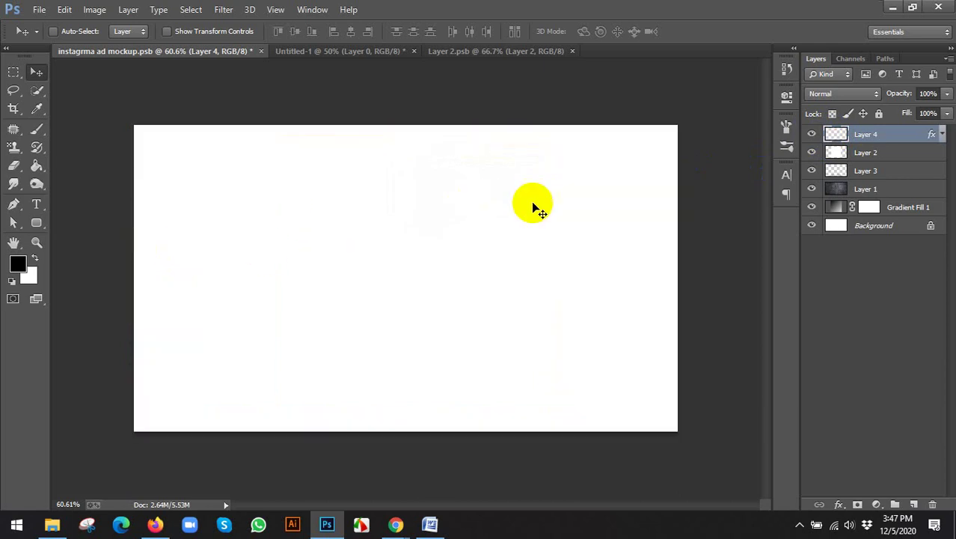
left_click(836, 135, "ctrl")
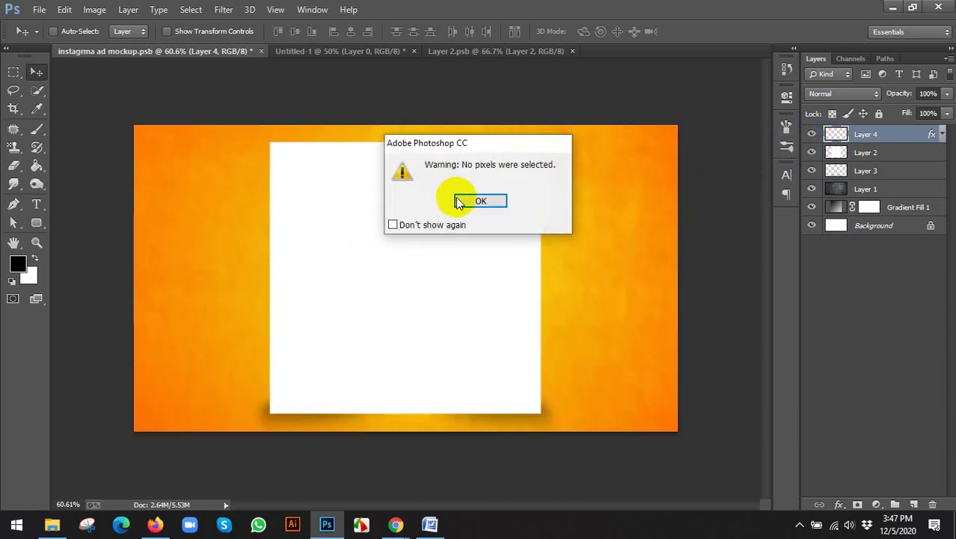
left_click(483, 199)
key("Delete")
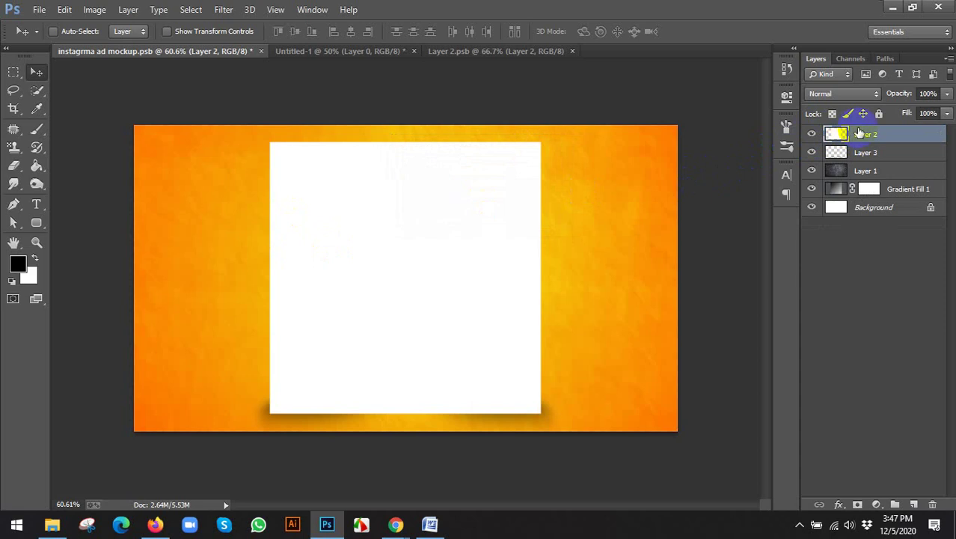
Convert the white square layer without its style to a smart object and rename it "place here"
left_click(811, 134)
left_click(812, 135)
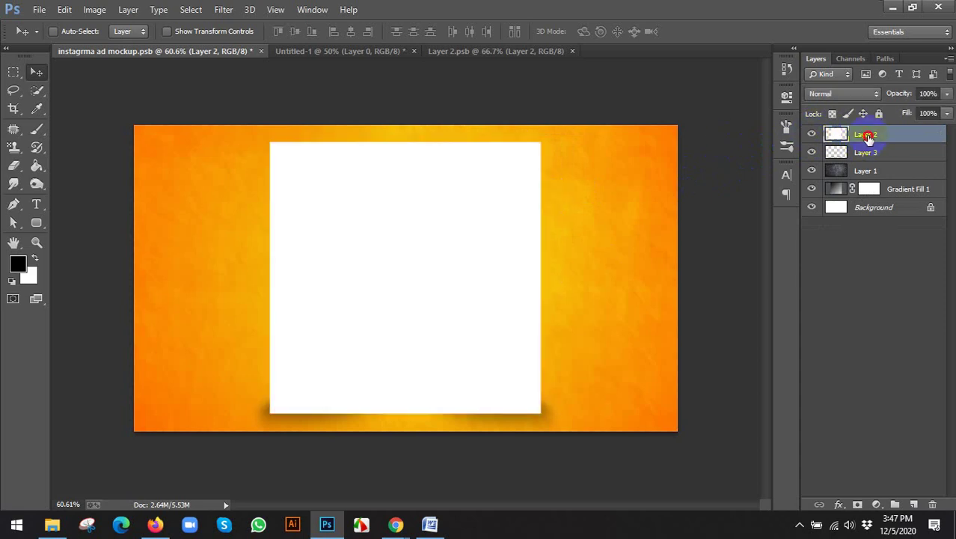
right_click(859, 135)
left_click(628, 166)
type("e her")
key("Return")
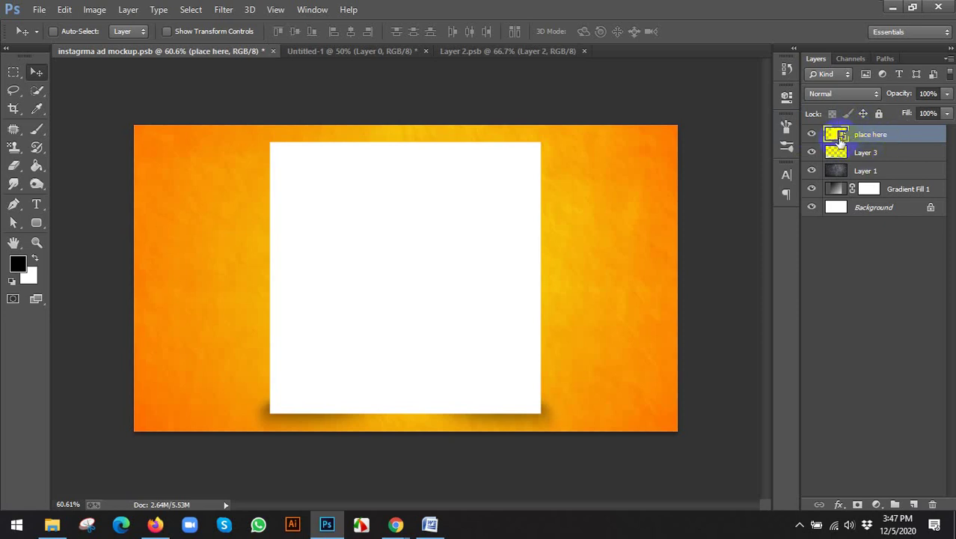
Open the "place here" smart object's contents to check the canvas edges, and close that document
double_click(836, 135)
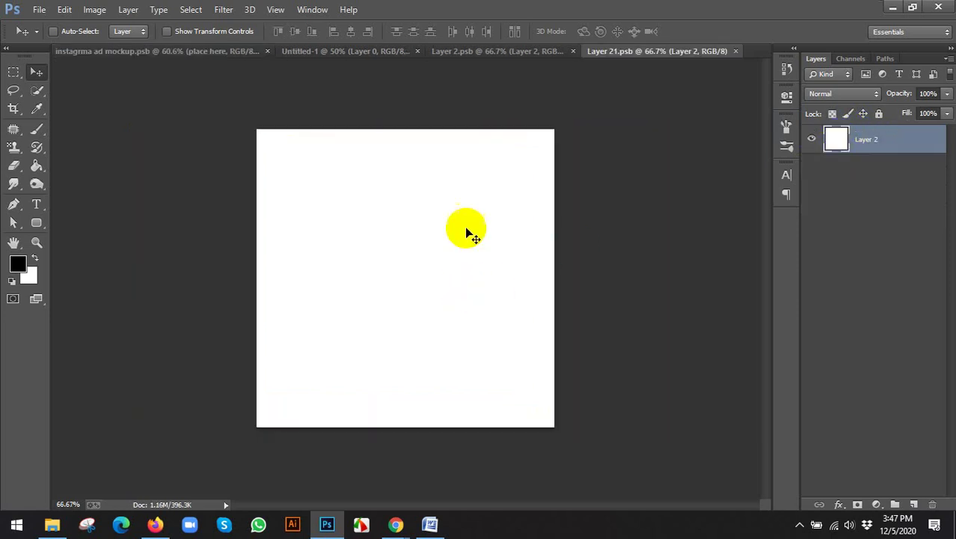
left_click(736, 51)
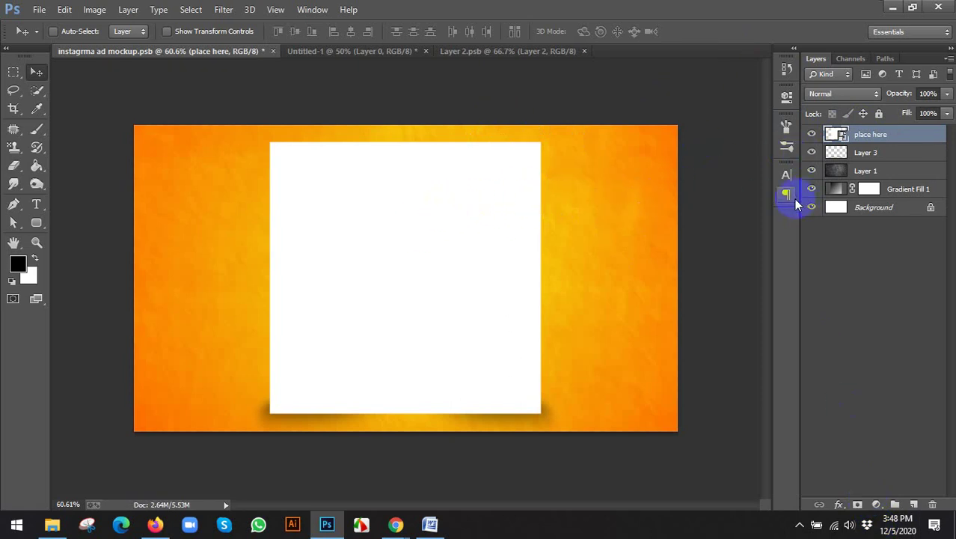
Duplicate the "place here" smart object layer and give the copy a drop shadow with a distance of 8 px
key("ctrl+j")
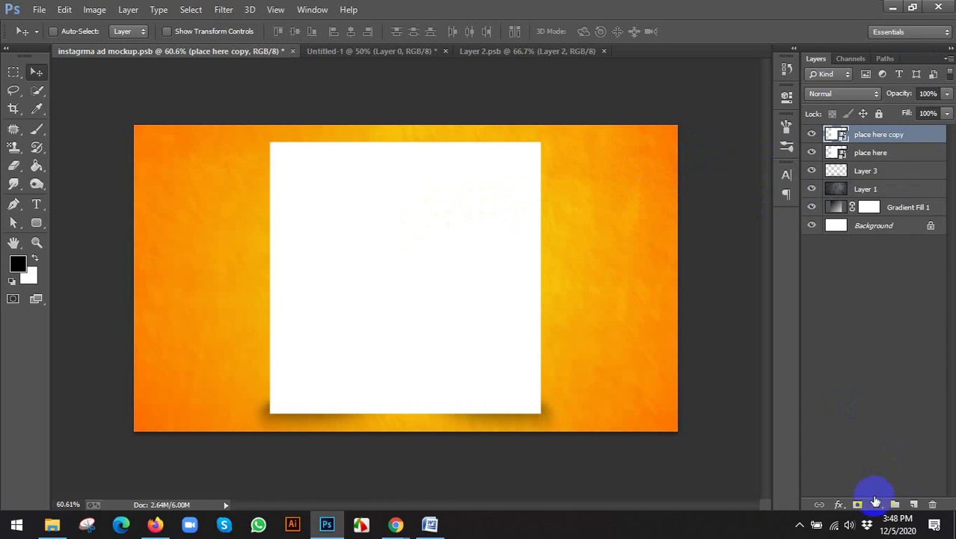
left_click(839, 504)
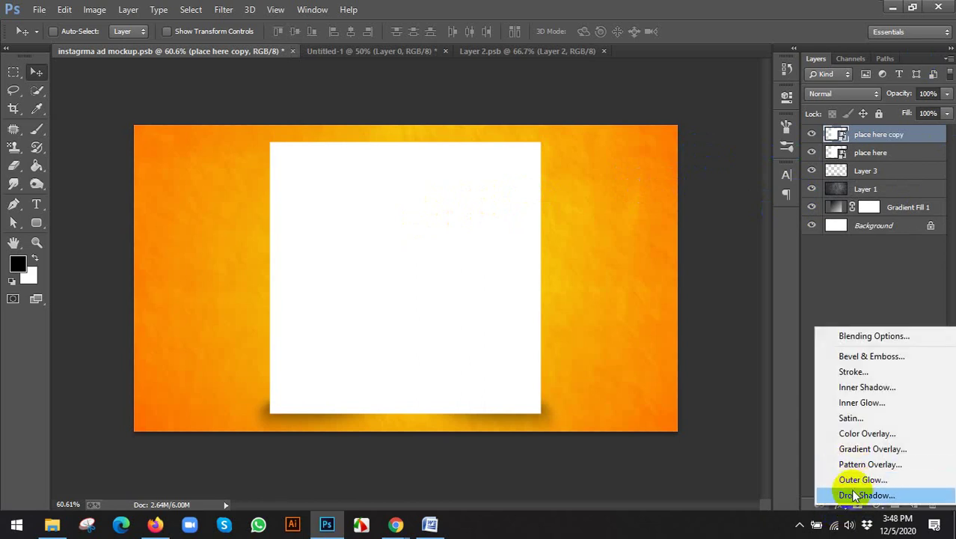
left_click(855, 496)
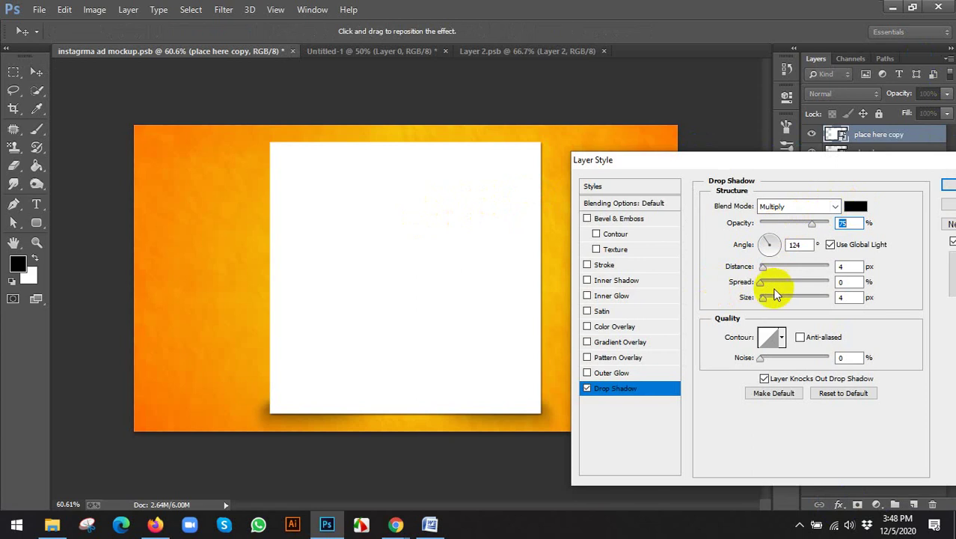
left_click_drag(768, 269, 765, 271)
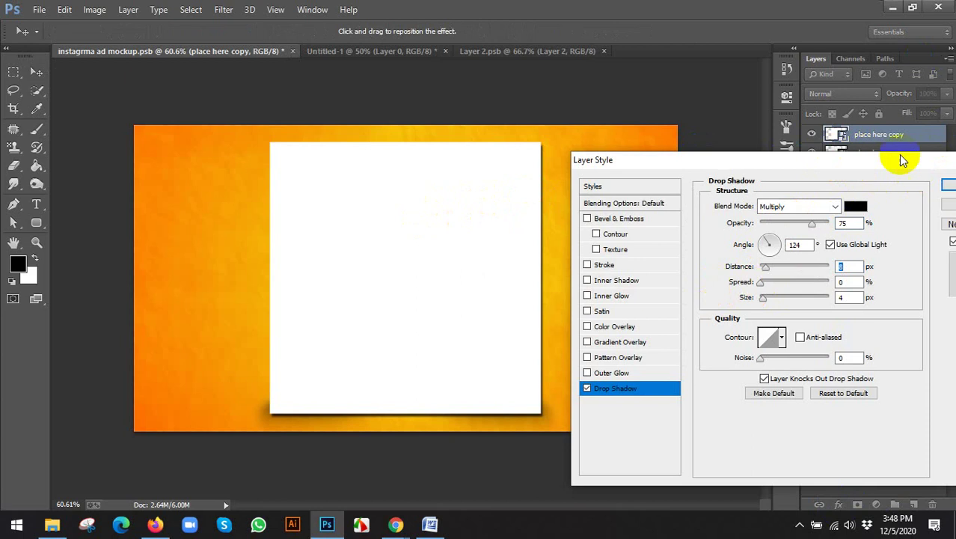
left_click(948, 185)
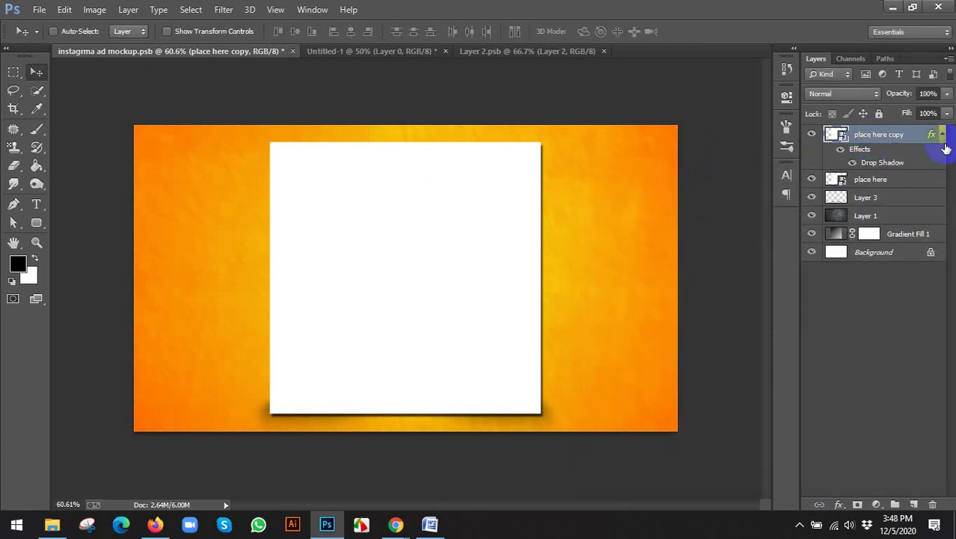
Collapse the effects of the "place here copy" layer, lock it completely, and select the original "place here" layer
left_click(941, 135)
left_click(879, 114)
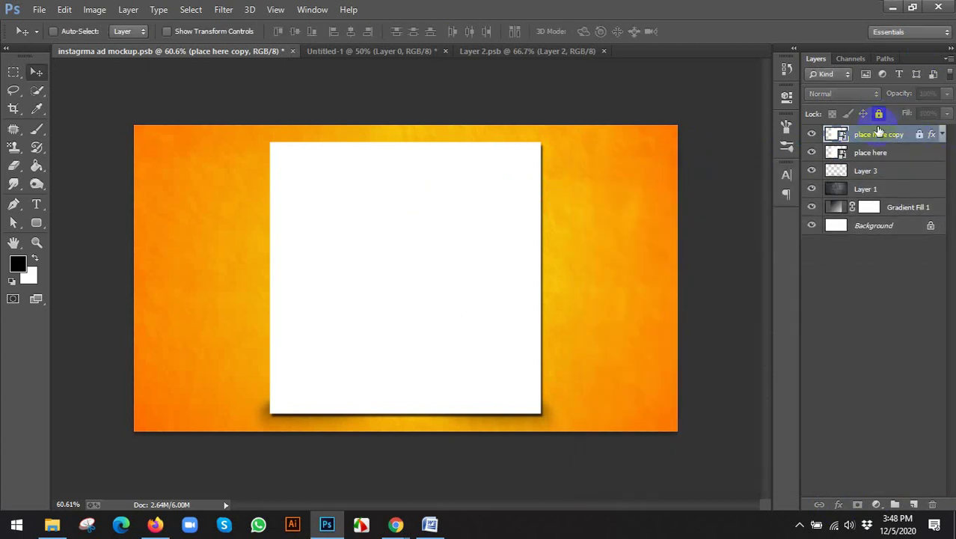
left_click(855, 154)
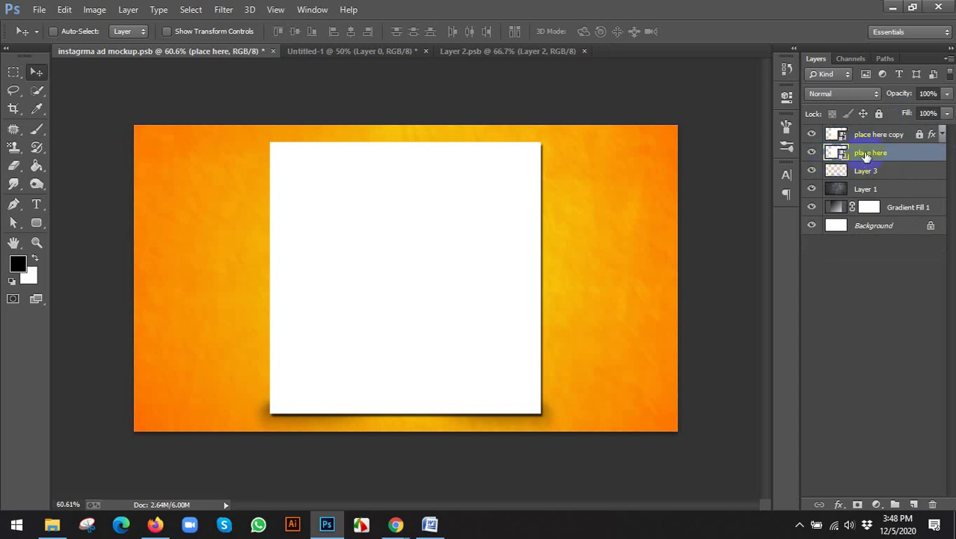
Switch to Chrome and replace the "texture background" image search with one for "instagram banner"
mouse_move(405, 519)
left_click(335, 477)
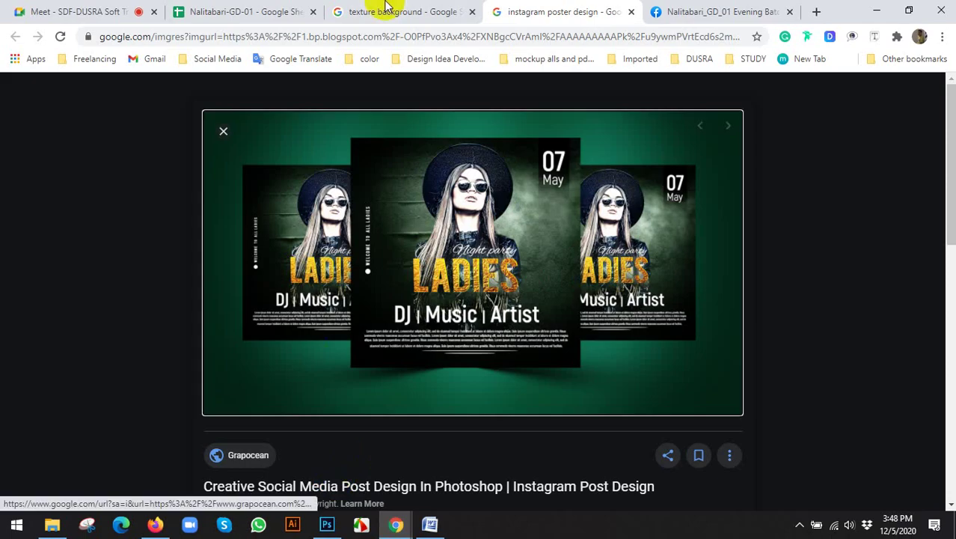
left_click(438, 11)
left_click_drag(233, 90, 67, 96)
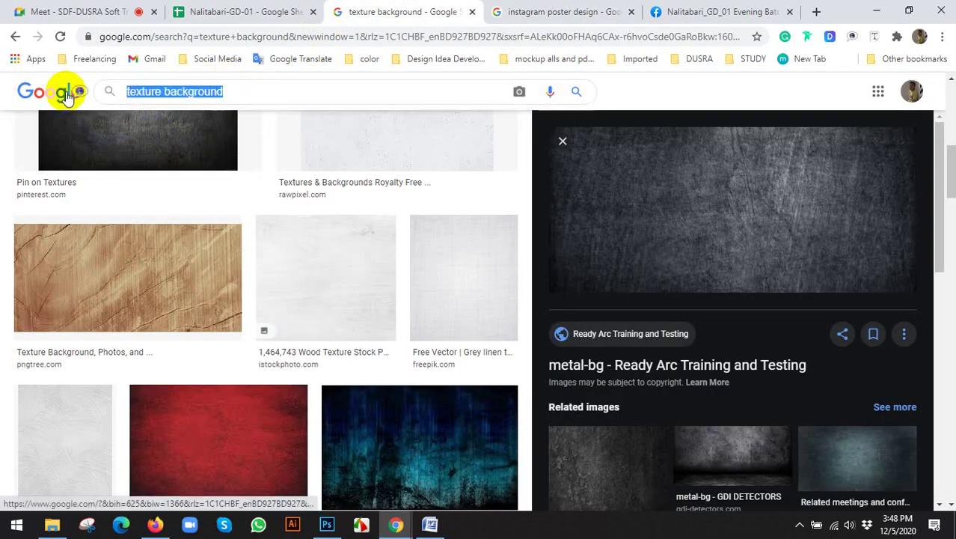
key("BackSpace")
type("instag")
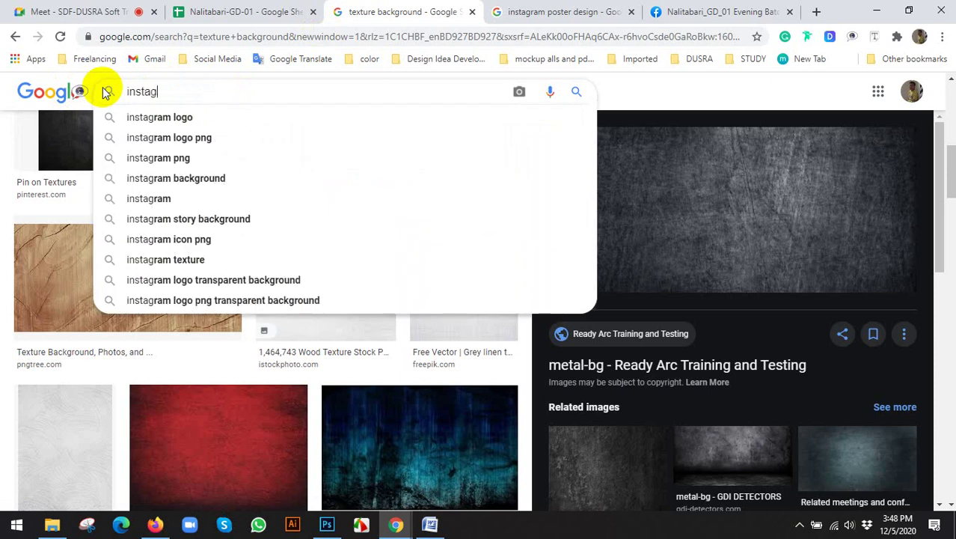
type("ram bann")
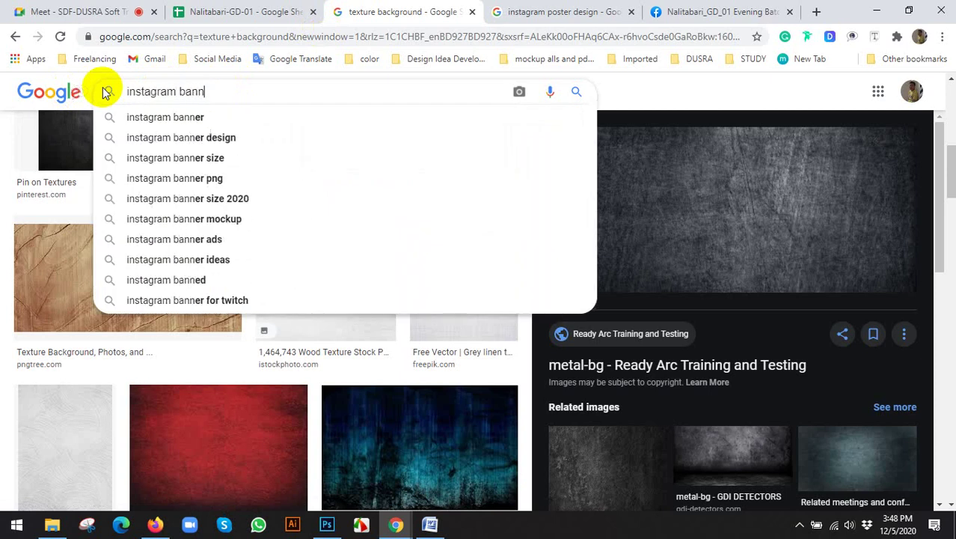
type("er")
key("Return")
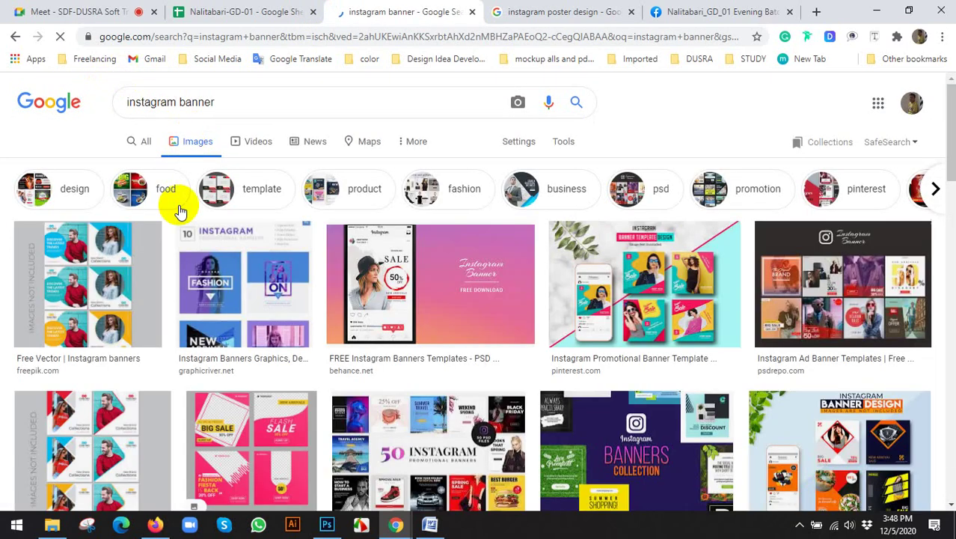
Look through the image results for square banner designs and open GraphicRiver's "10 Instagram & Facebook Banners" page
scroll(290, 260, "down", 3)
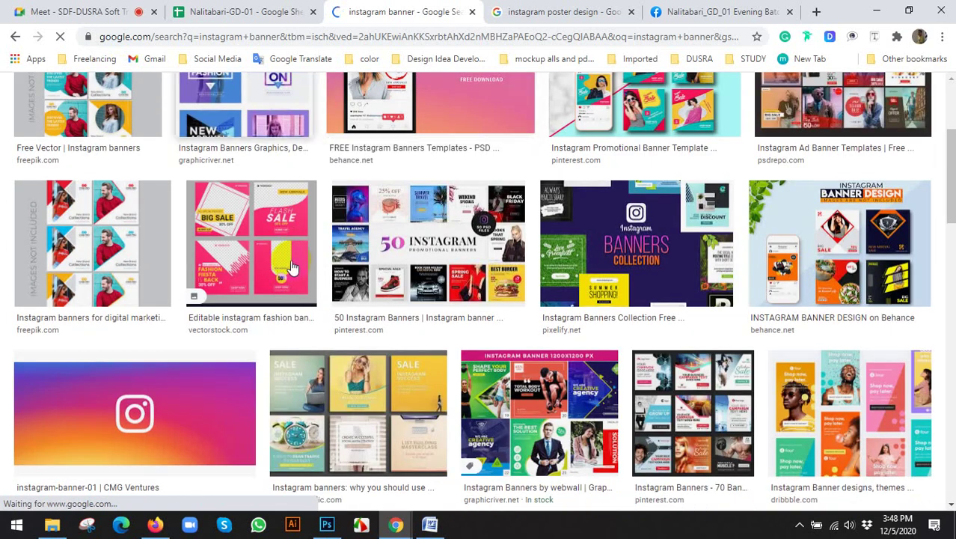
scroll(192, 267, "down", 5)
scroll(423, 258, "down", 1)
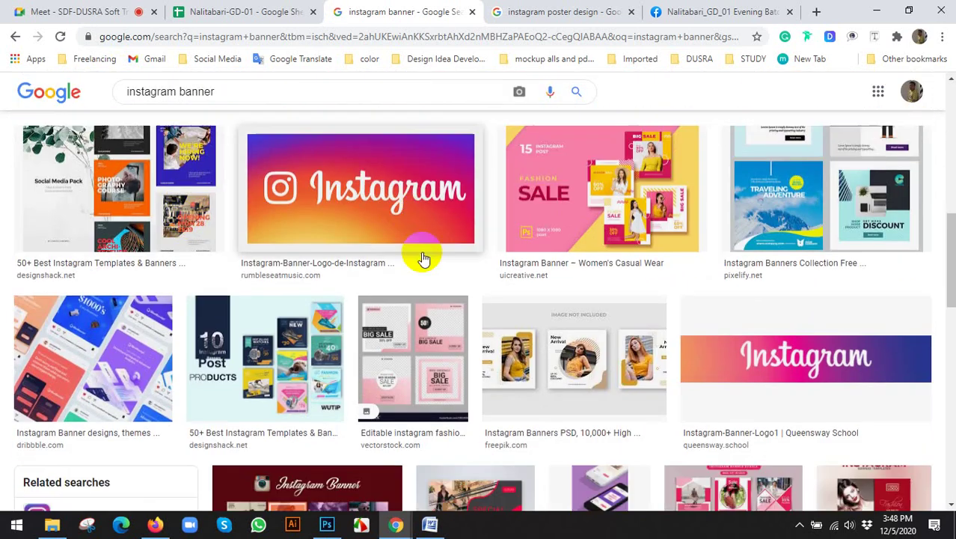
scroll(421, 252, "down", 3)
scroll(421, 253, "up", 2)
scroll(430, 255, "down", 5)
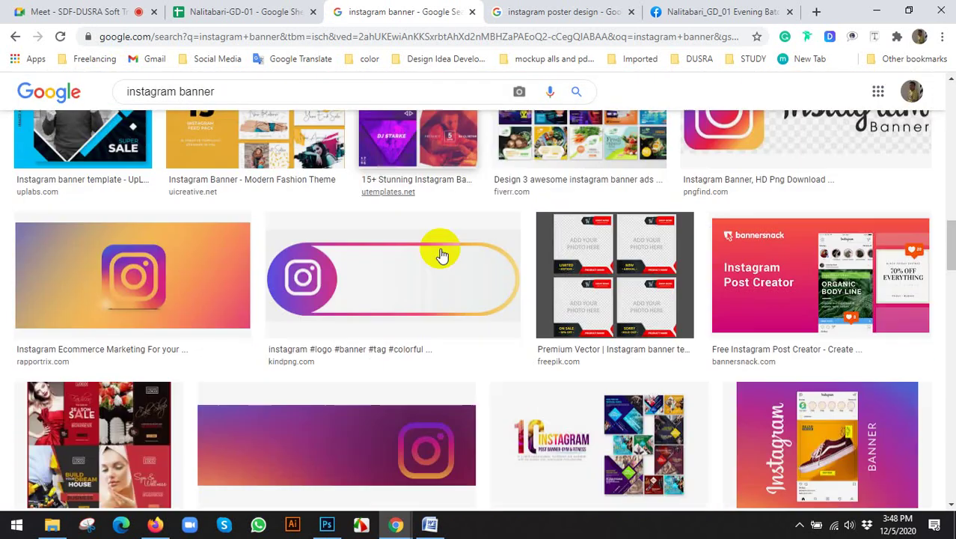
scroll(441, 255, "down", 2)
scroll(443, 241, "down", 3)
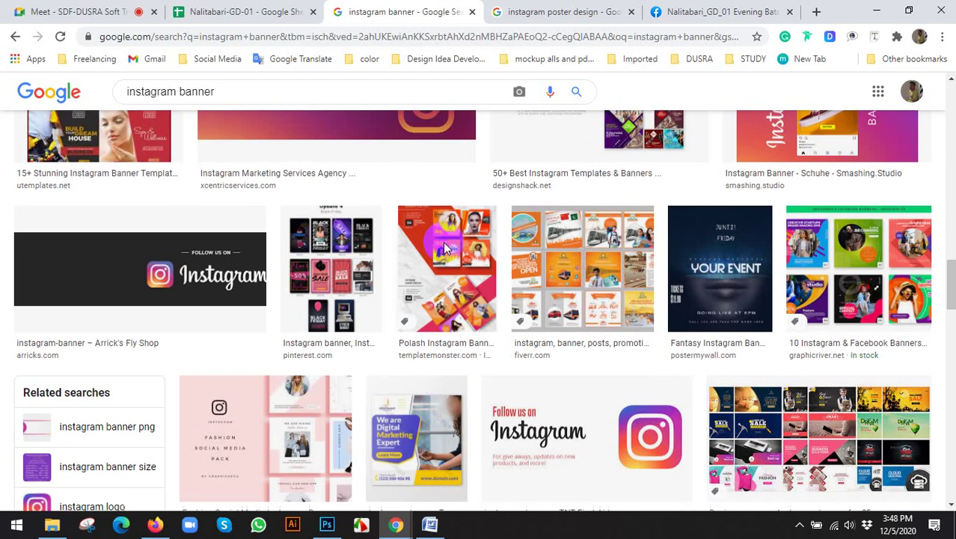
scroll(443, 241, "up", 3)
scroll(443, 241, "down", 3)
scroll(483, 249, "up", 2)
scroll(858, 229, "down", 3)
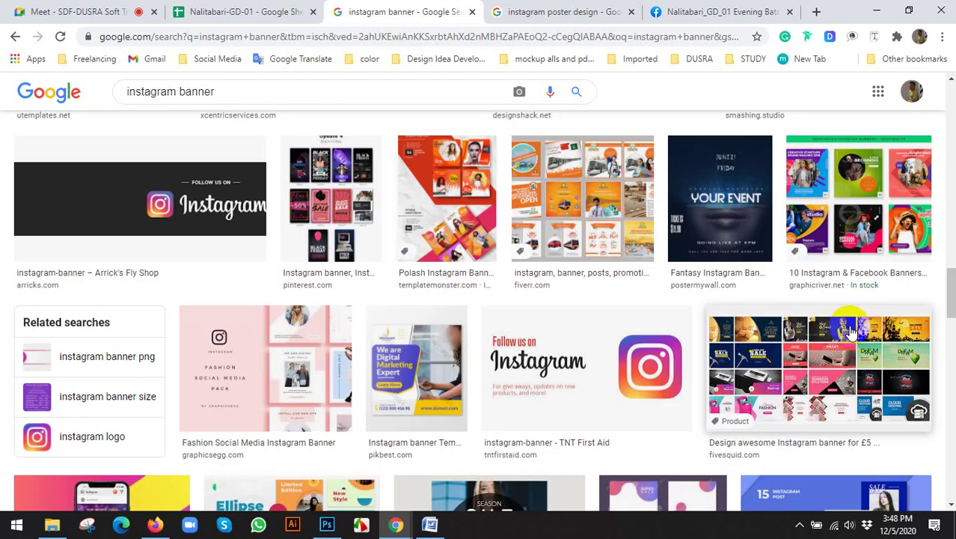
left_click(826, 181)
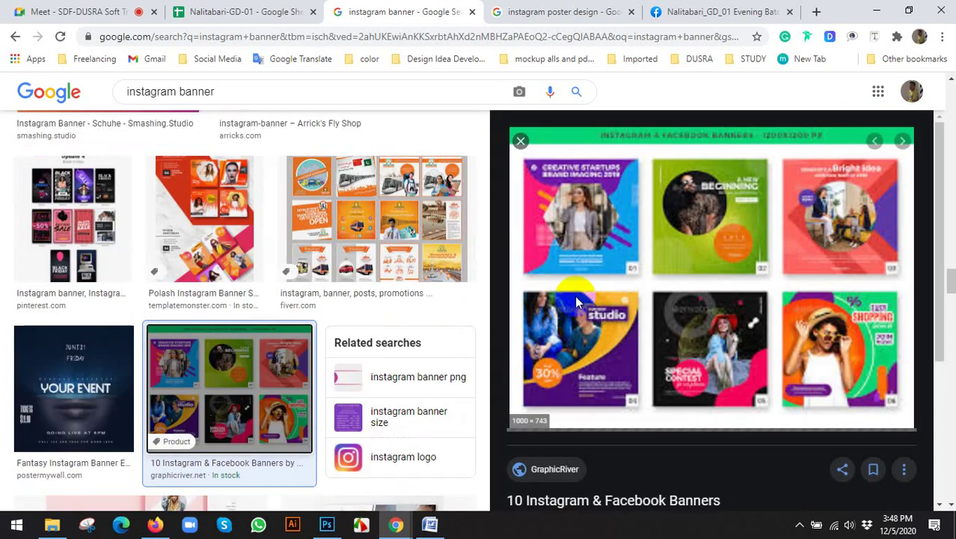
left_click(575, 295)
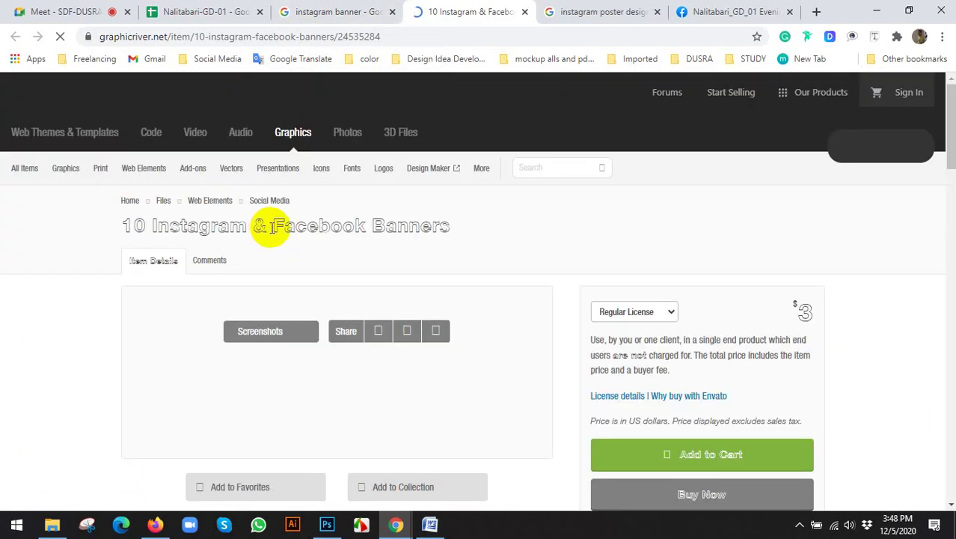
Open the enlarged screenshots preview of the 10 Instagram & Facebook Banners item
scroll(263, 228, "down", 4)
left_click(268, 245)
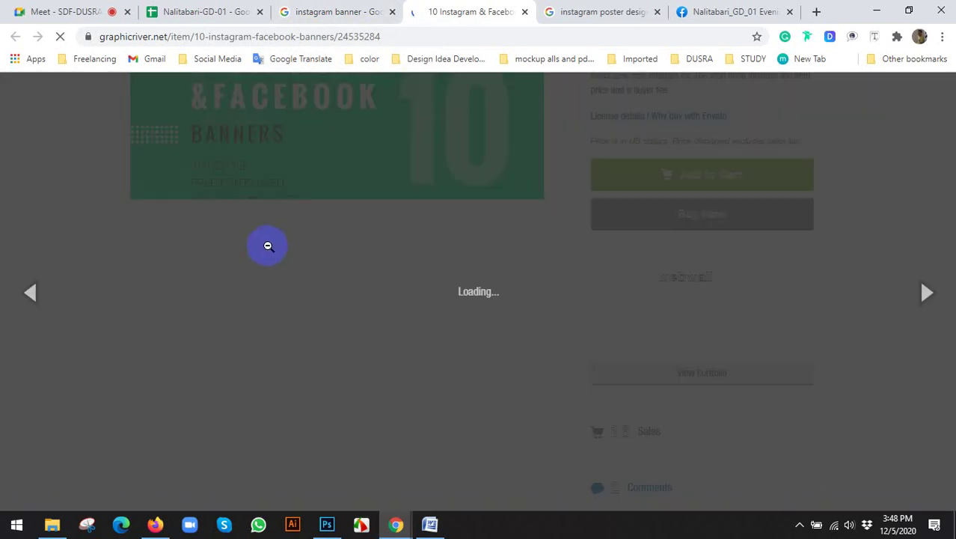
scroll(331, 239, "down", 2)
scroll(330, 239, "up", 2)
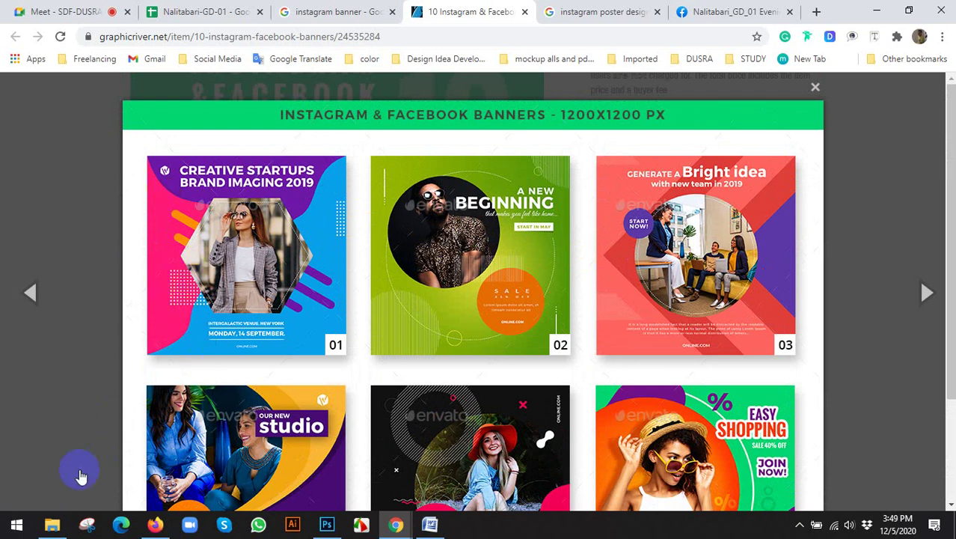
left_click(86, 529)
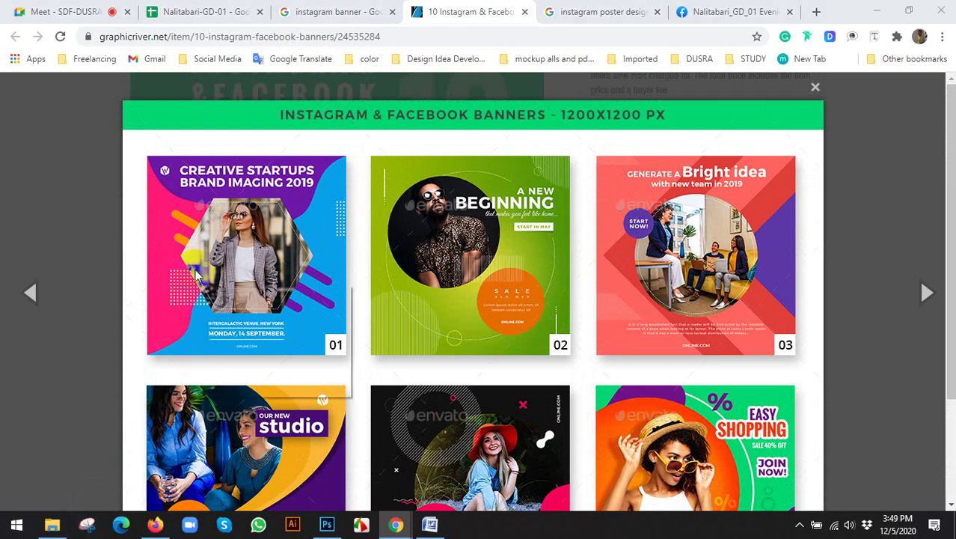
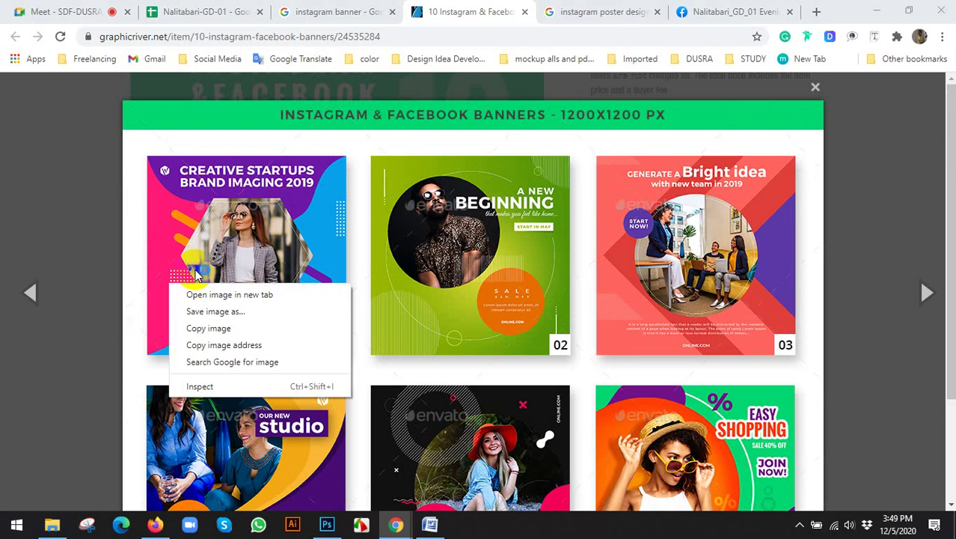
left_click(107, 230)
left_click(135, 386)
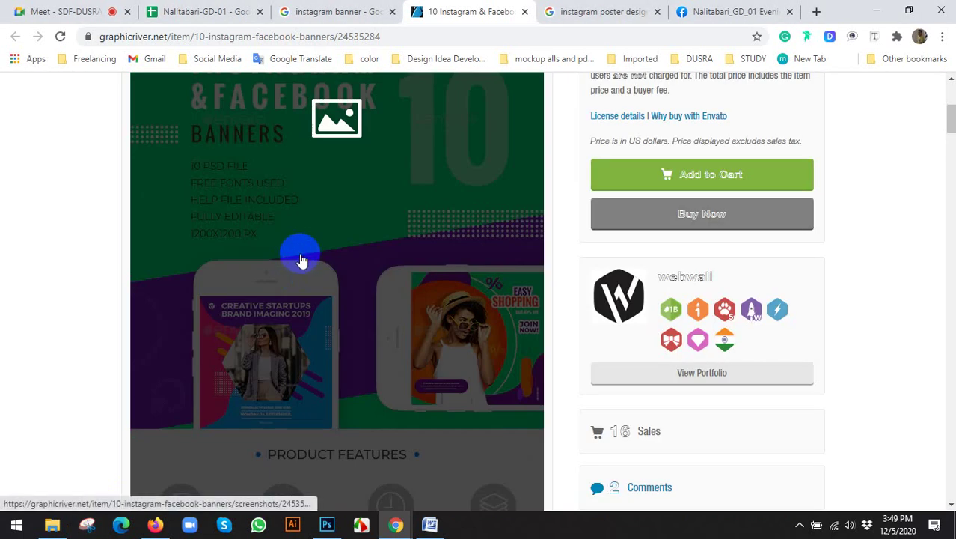
left_click(301, 260)
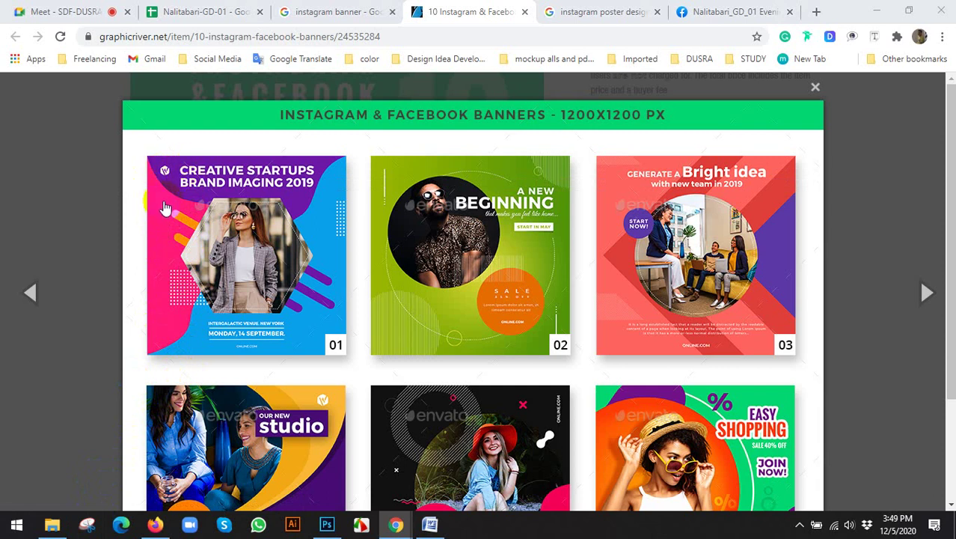
Capture the "Creative Startups Brand Imaging 2019" banner with Snipping Tool and copy the snip
left_click(87, 524)
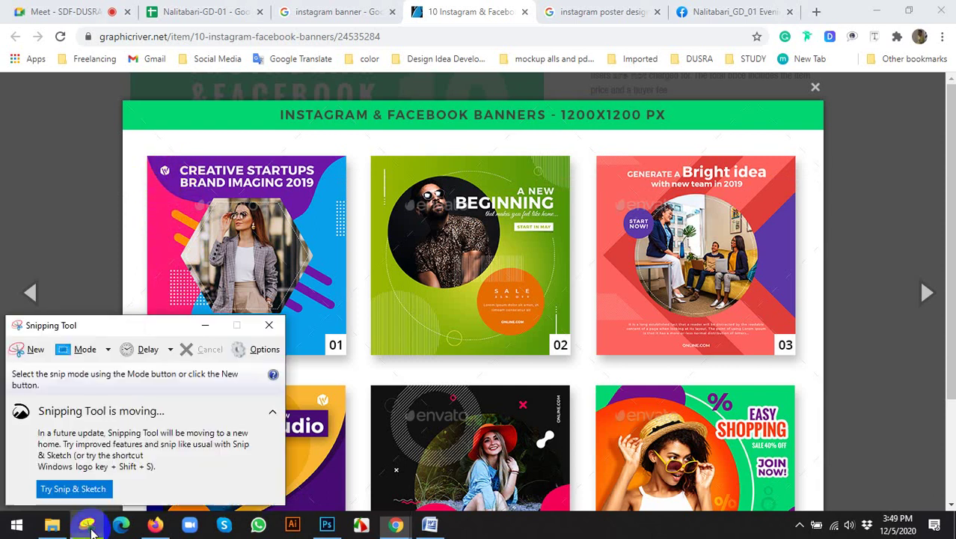
left_click(26, 351)
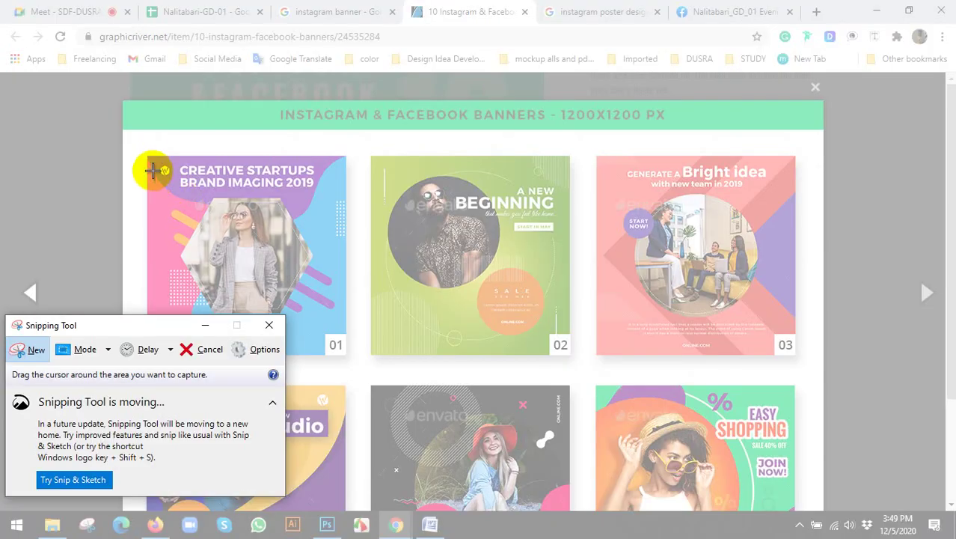
mouse_move(147, 155)
left_mouse_down()
mouse_move(348, 320)
mouse_move(343, 355)
left_mouse_up()
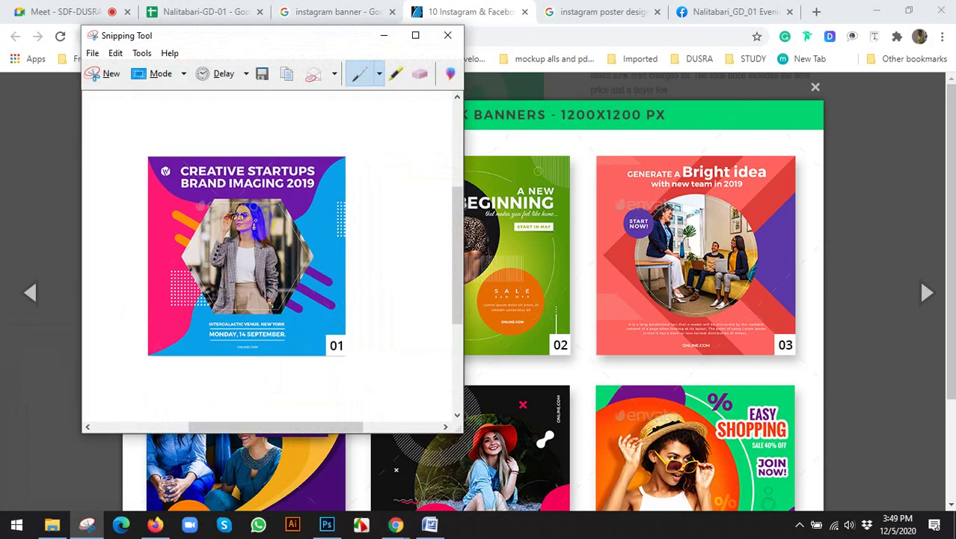
left_click(115, 53)
left_click(126, 69)
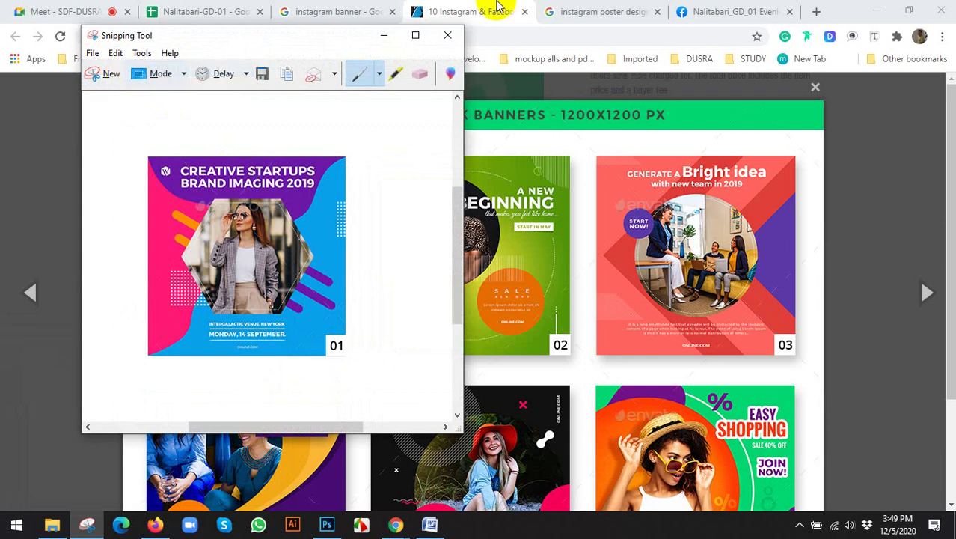
Switch to Photoshop and close the Layer 2.psb and Untitled-1 documents, leaving only the mockup open
left_click(327, 524)
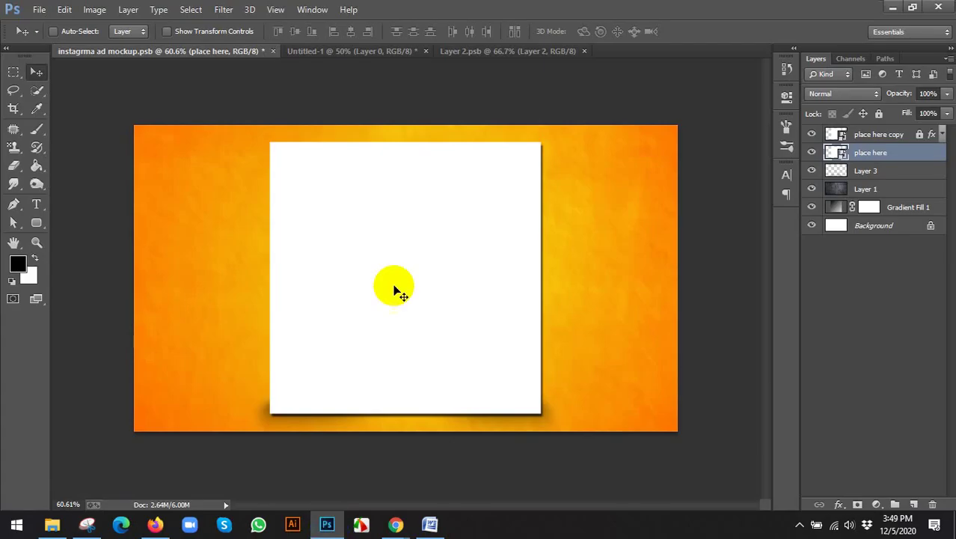
left_click(503, 52)
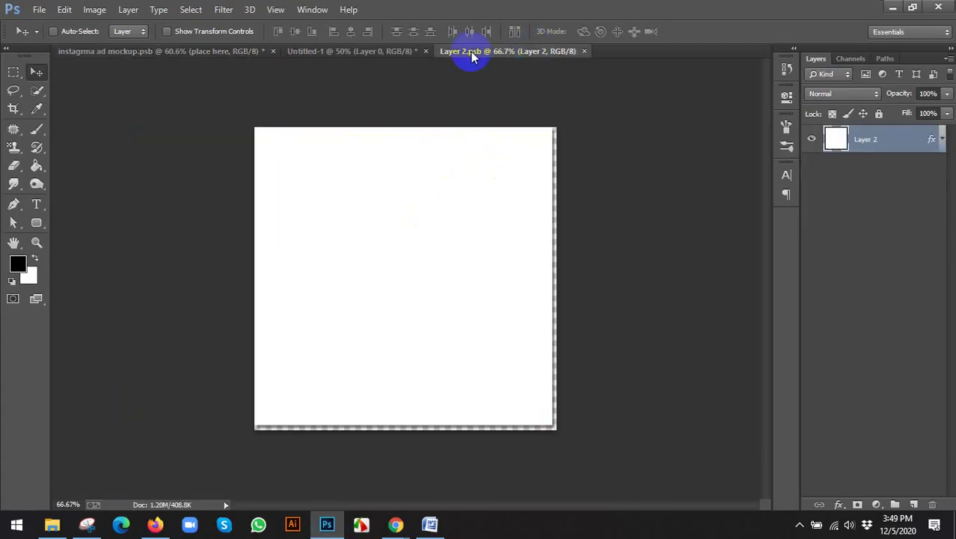
left_click(584, 51)
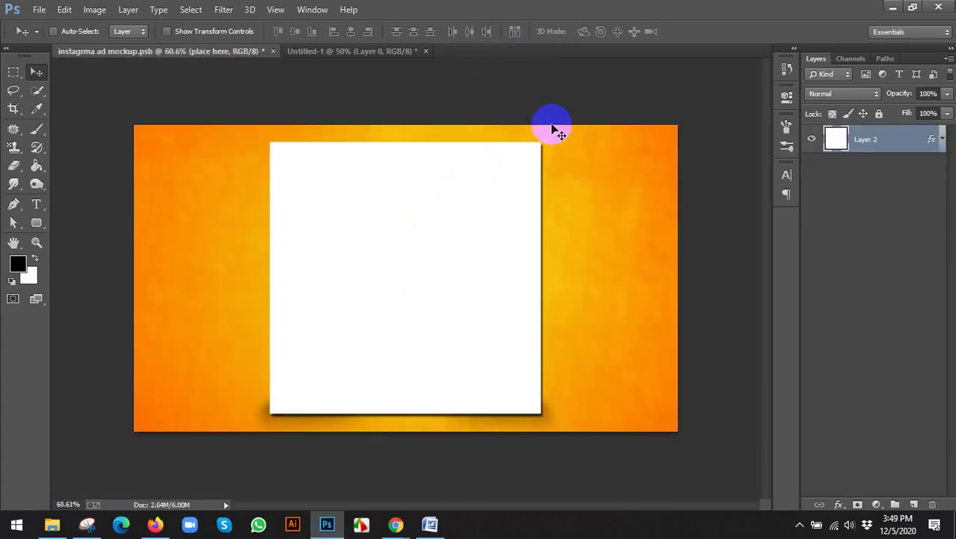
left_click(365, 49)
left_click(424, 51)
left_click(507, 197)
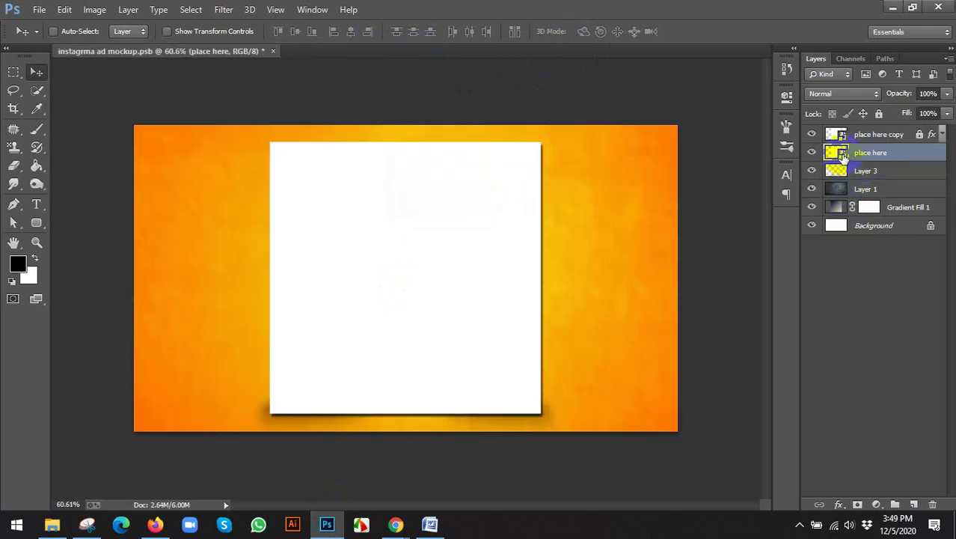
Paste the copied banner into the contents of the place here smart object and enlarge it to fill the square canvas
double_click(840, 153)
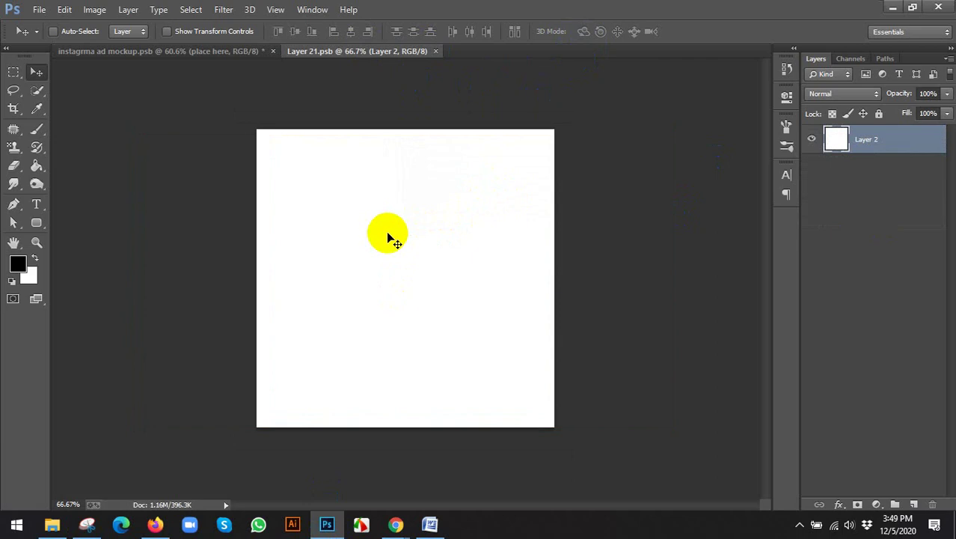
key("ctrl+v")
left_click(167, 30)
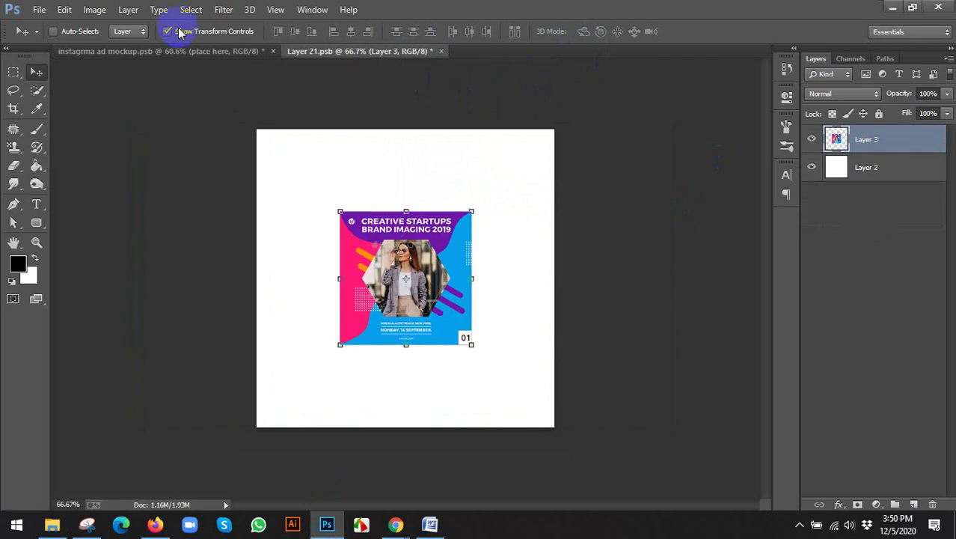
left_click_drag(471, 212, 558, 123)
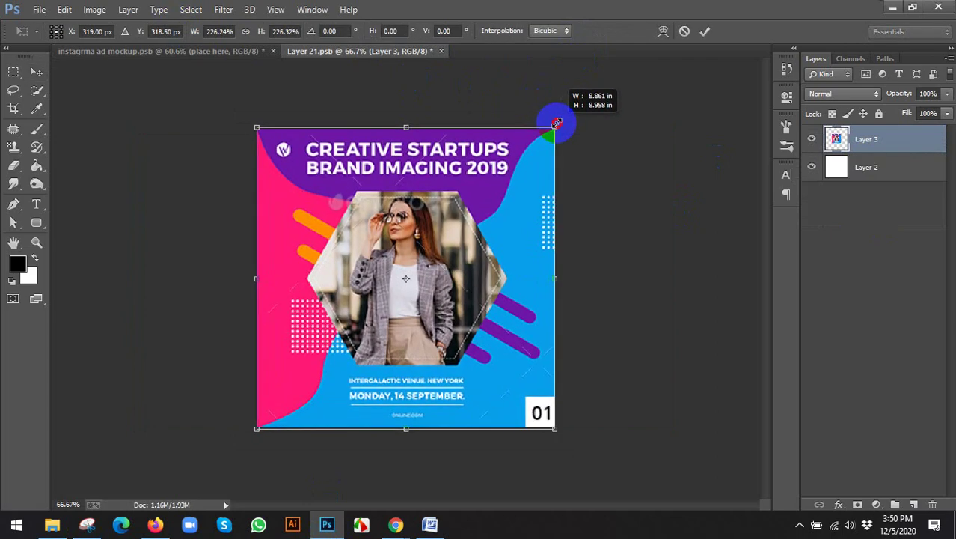
left_click(704, 30)
Save the smart object's contents with the transform controls hidden and return to the mockup document
left_click(167, 31)
key("ctrl+s")
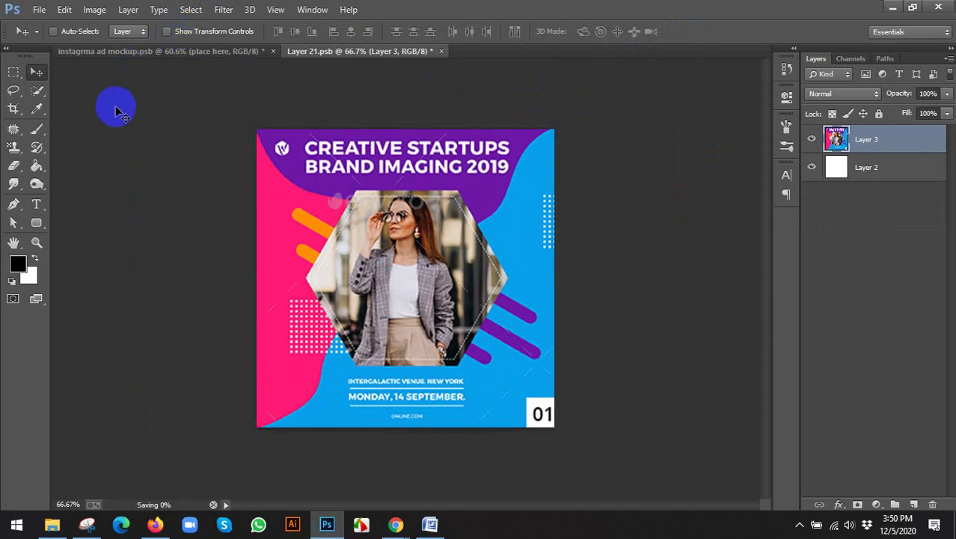
left_click(160, 51)
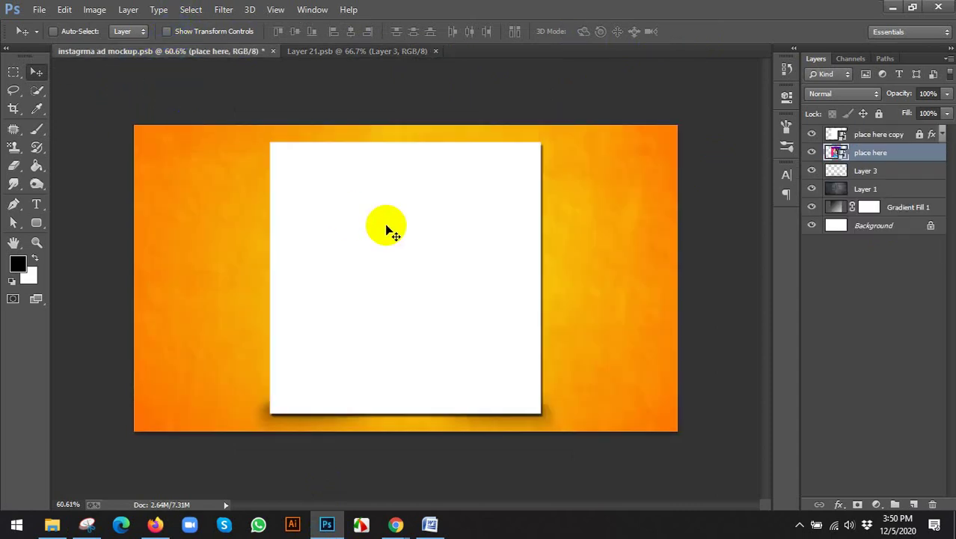
Move the place here copy layer beneath the place here layer so the banner sits in front
left_click(812, 134)
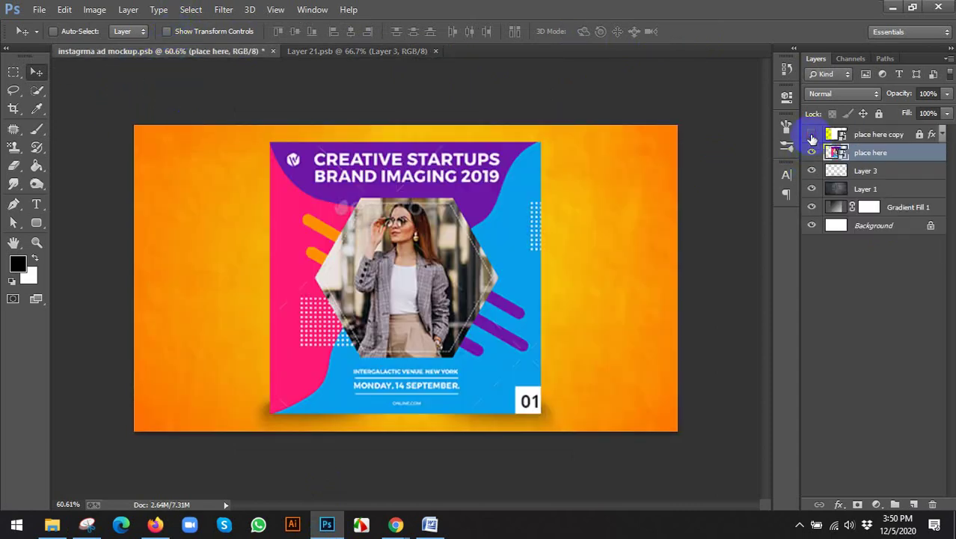
left_click(812, 135)
left_click(874, 135)
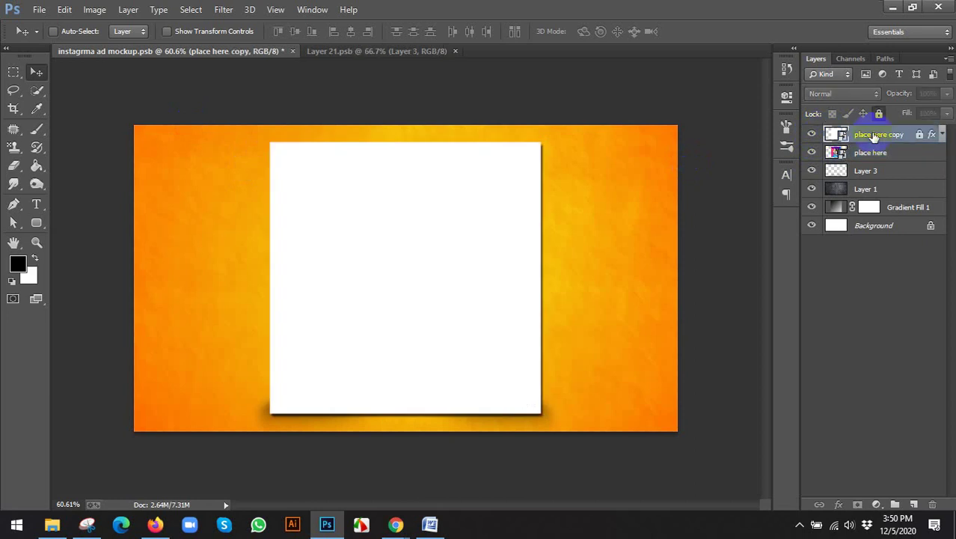
left_click_drag(847, 147, 842, 152)
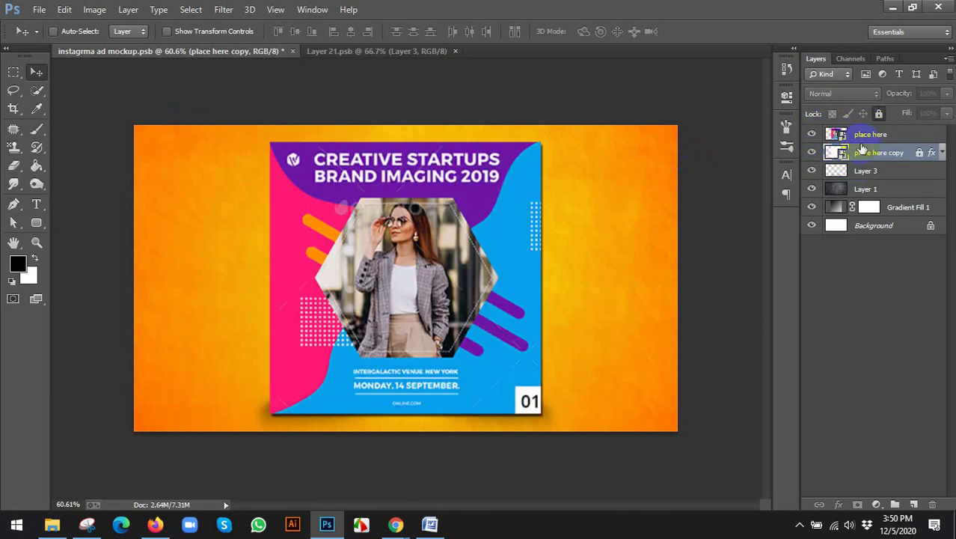
left_click(862, 137)
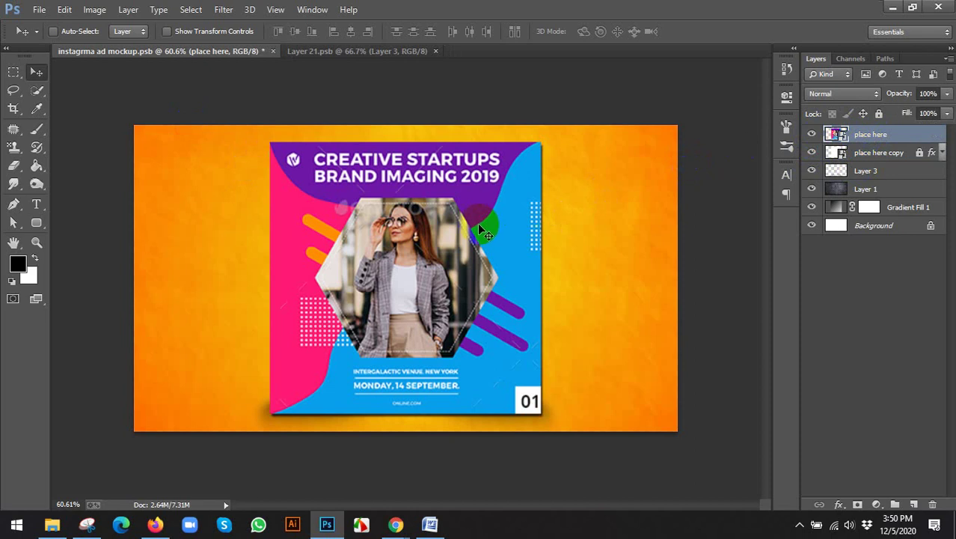
Switch to Chrome and view the Instagram poster design reference for comparison with the mockup
scroll(515, 288, "down", 1)
scroll(515, 288, "up", 1)
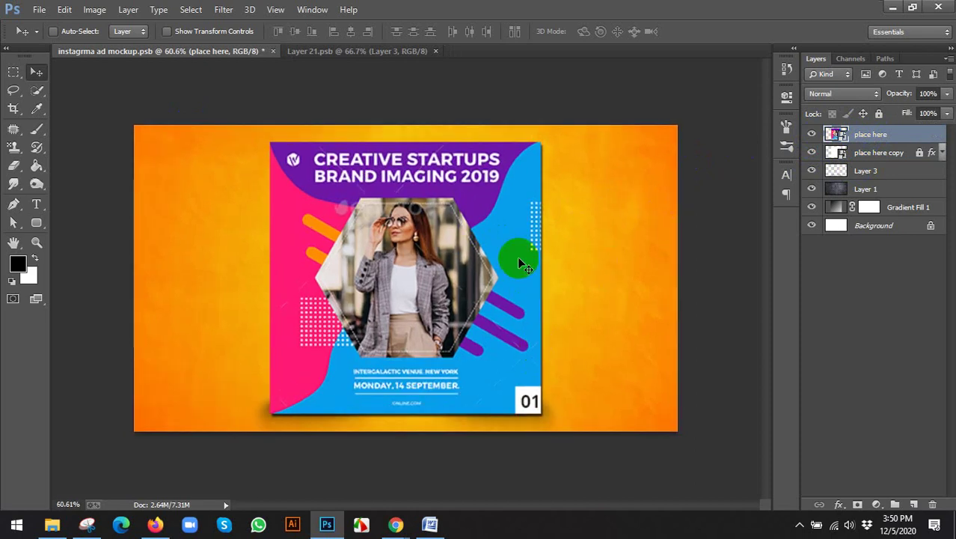
left_click(315, 386)
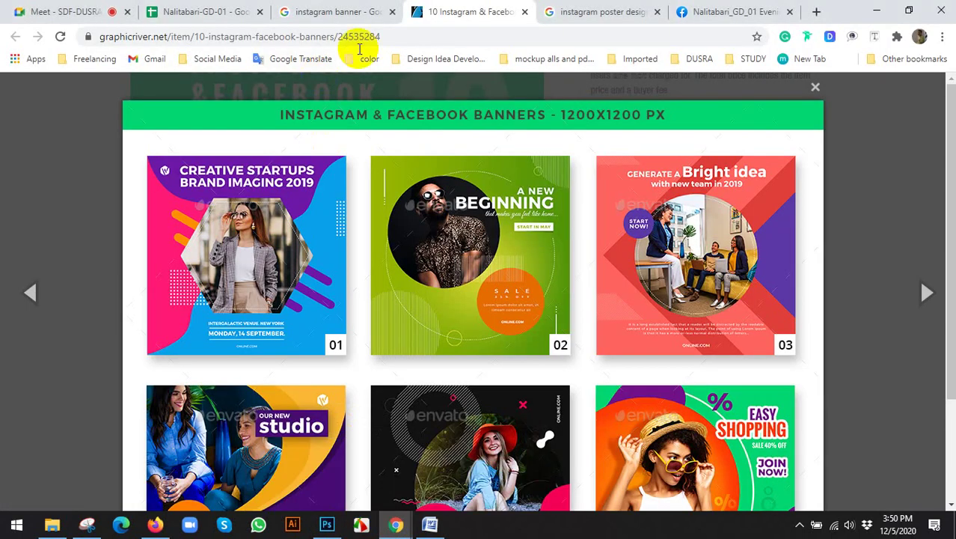
left_click(594, 9)
Return to Photoshop and delete Layer 3, the soft shadow along the banner's lower edge
left_click_drag(410, 235, 812, 171)
left_click(862, 172)
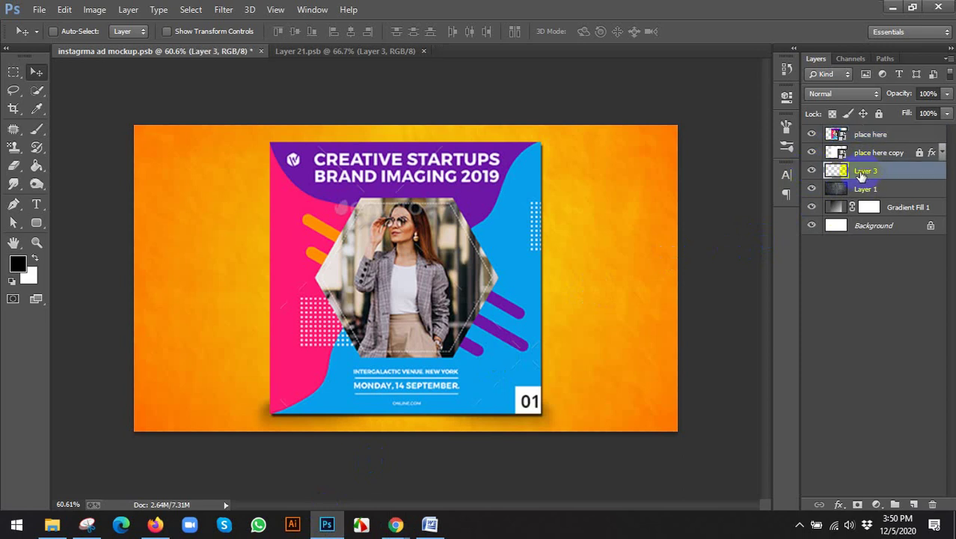
key("Delete")
scroll(524, 419, "up", 2)
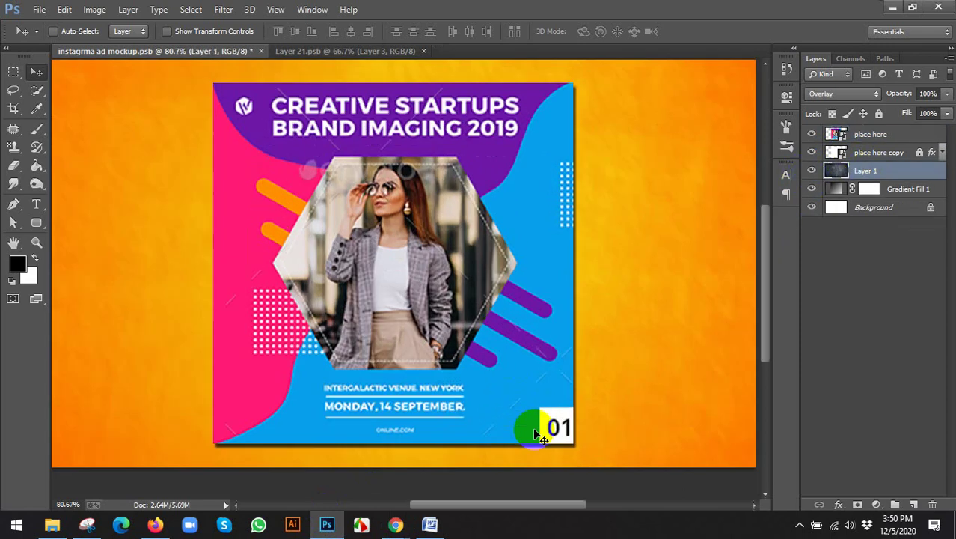
scroll(585, 267, "down", 2)
Rename the place here copy layer as "shadow effect" and select the place here layer
left_click(874, 154)
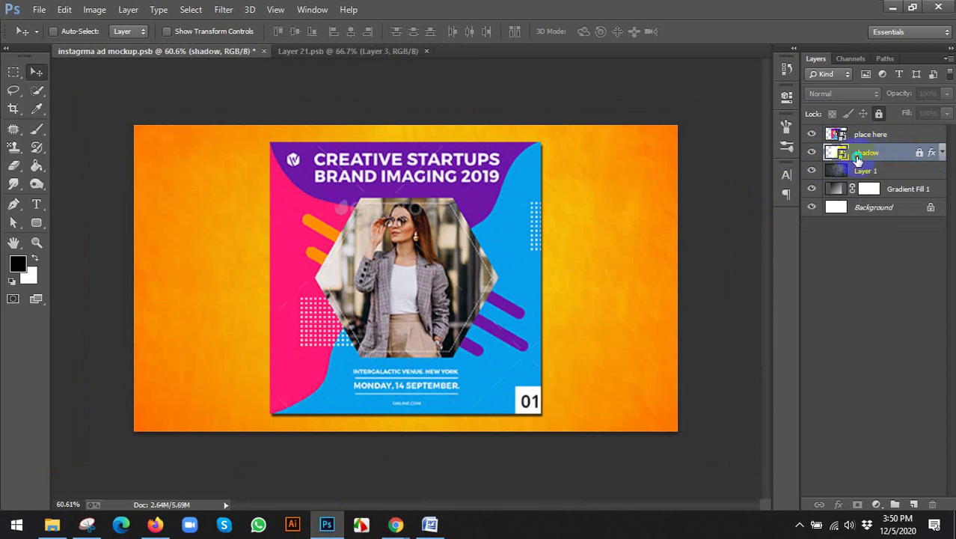
right_click(861, 158)
left_click(871, 152)
left_click(851, 170)
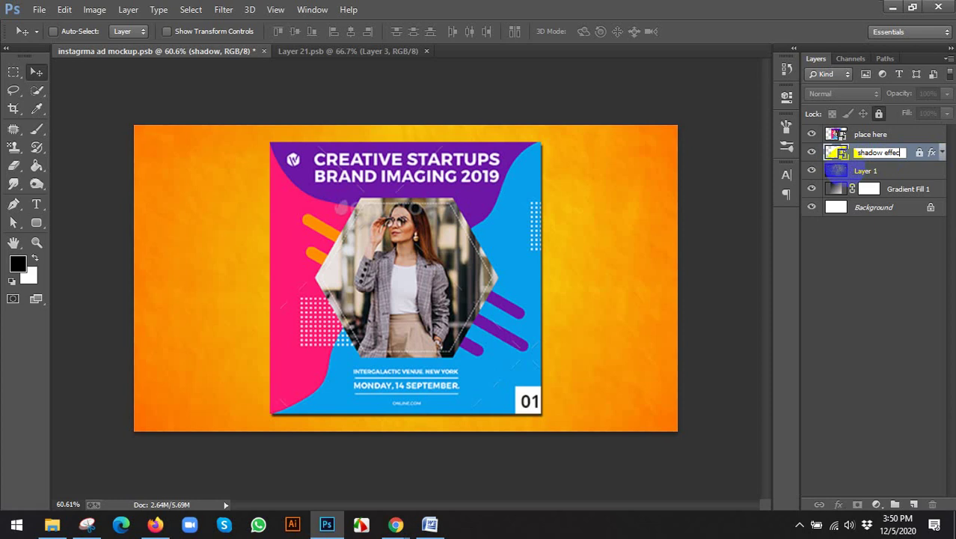
left_click(845, 171)
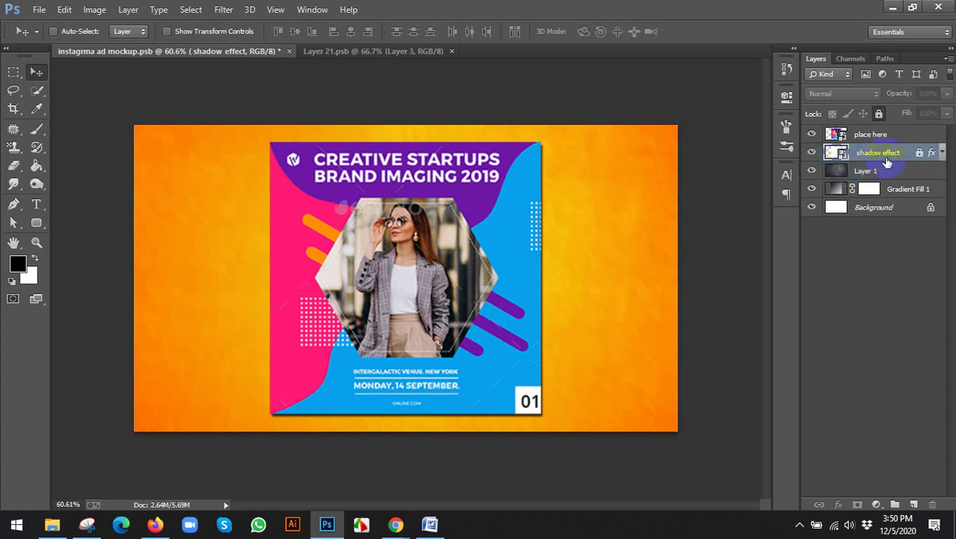
left_click(861, 155)
left_click(877, 137)
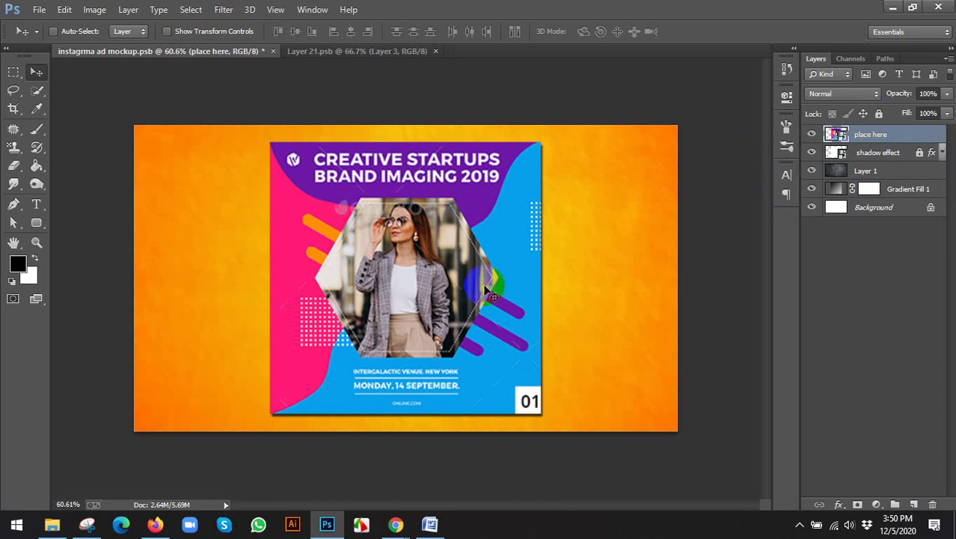
Examine the three-poster arrangement of the Ladies night party reference in Chrome and return to Photoshop
scroll(423, 340, "down", 1)
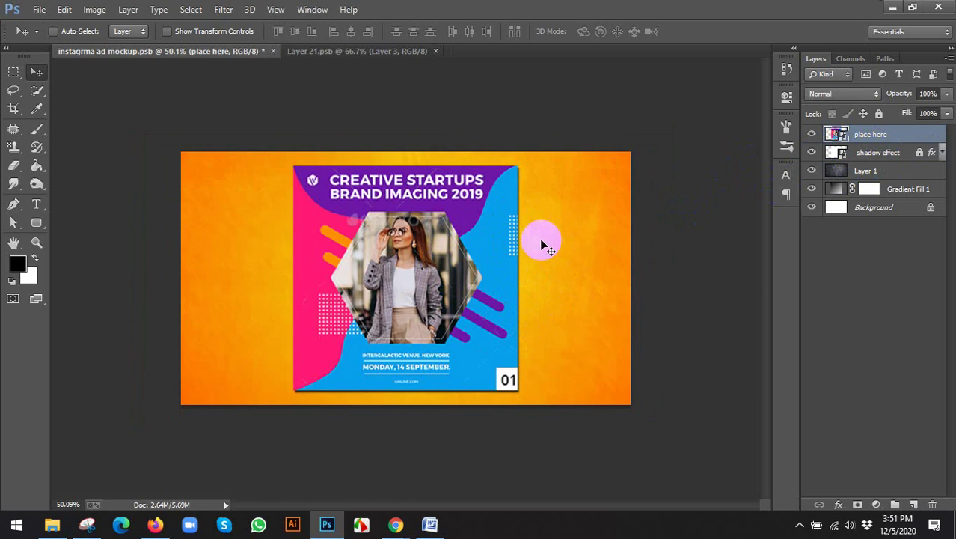
scroll(421, 261, "up", 1)
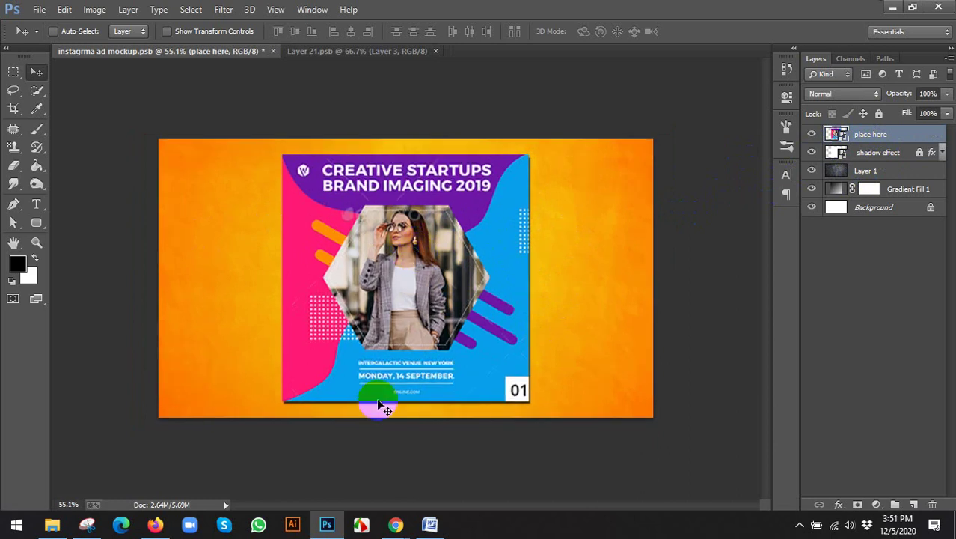
mouse_move(396, 523)
left_click(360, 476)
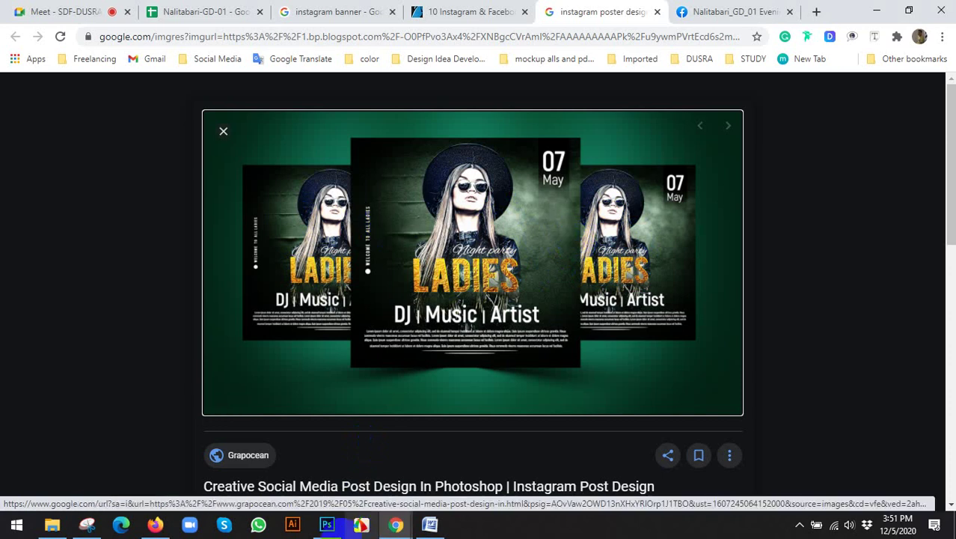
left_click(327, 524)
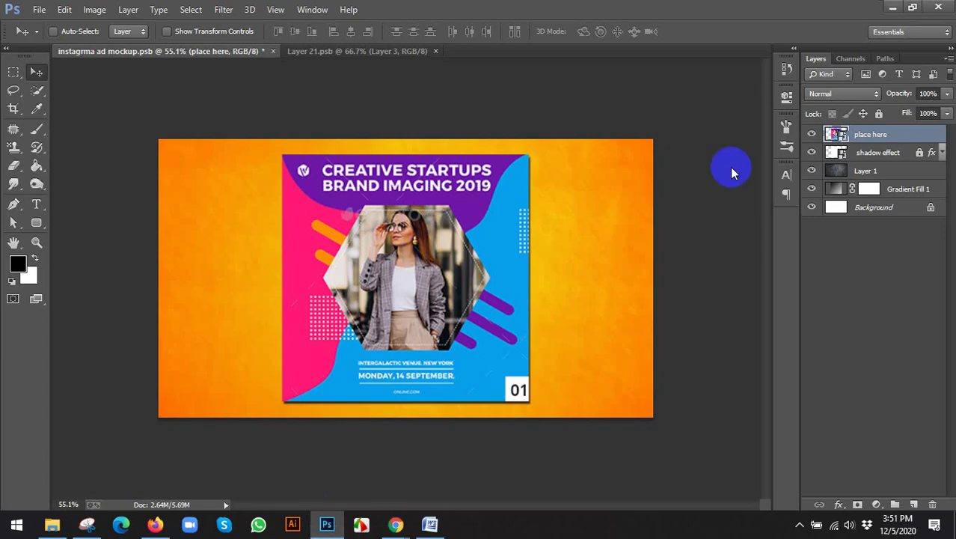
Duplicate the place here layer, scale the copy to 76.61%, and position it on the mockup's left side at X 285 px
left_click(858, 154)
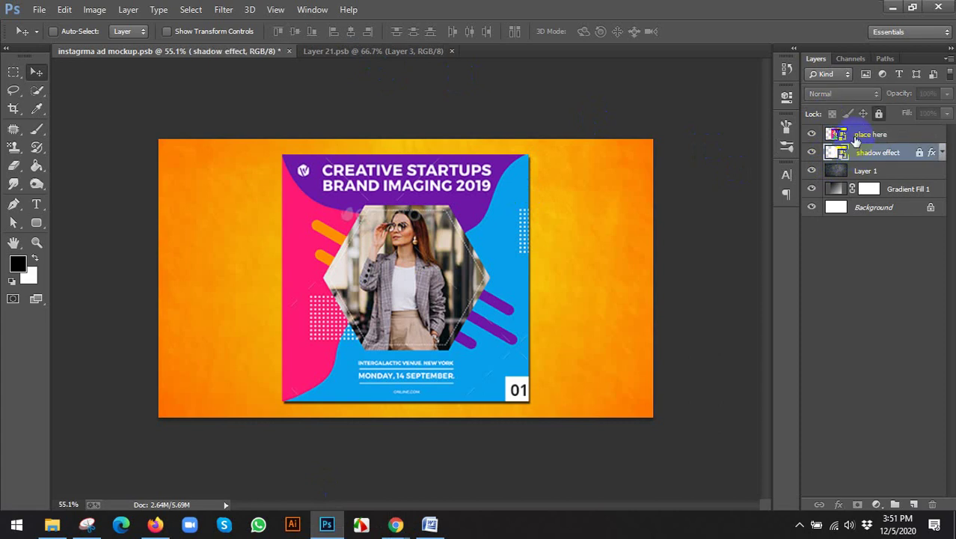
left_click(858, 138)
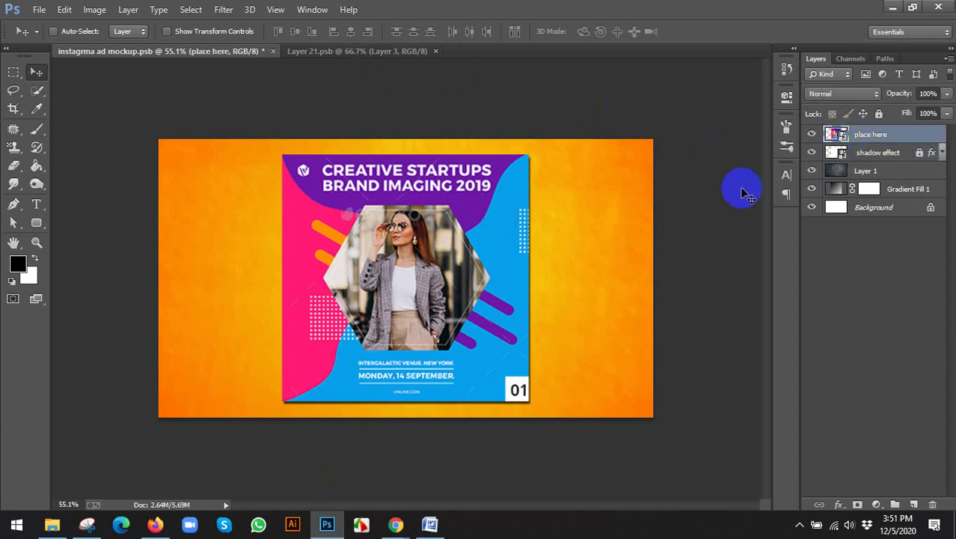
key("ctrl+j")
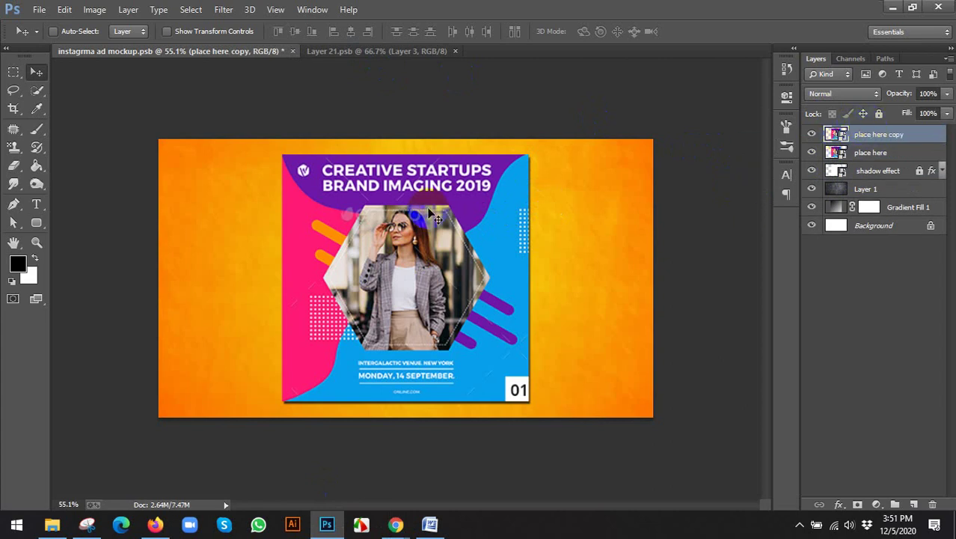
left_click(191, 32)
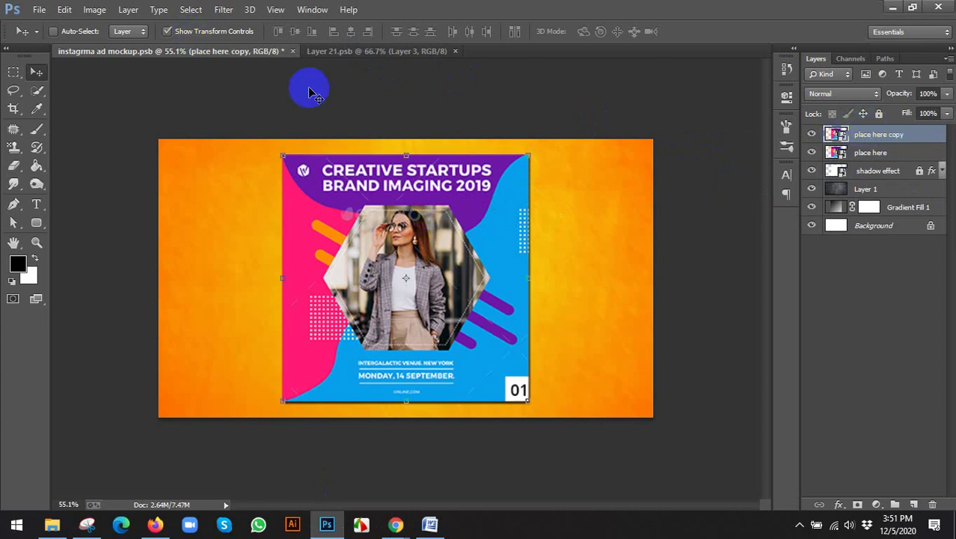
left_click_drag(531, 154, 520, 205)
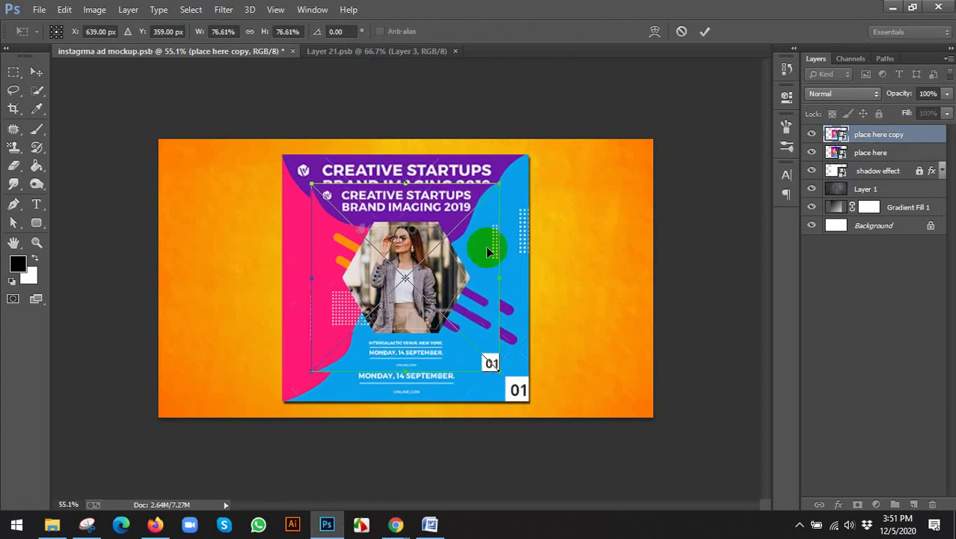
left_click_drag(477, 266, 341, 262)
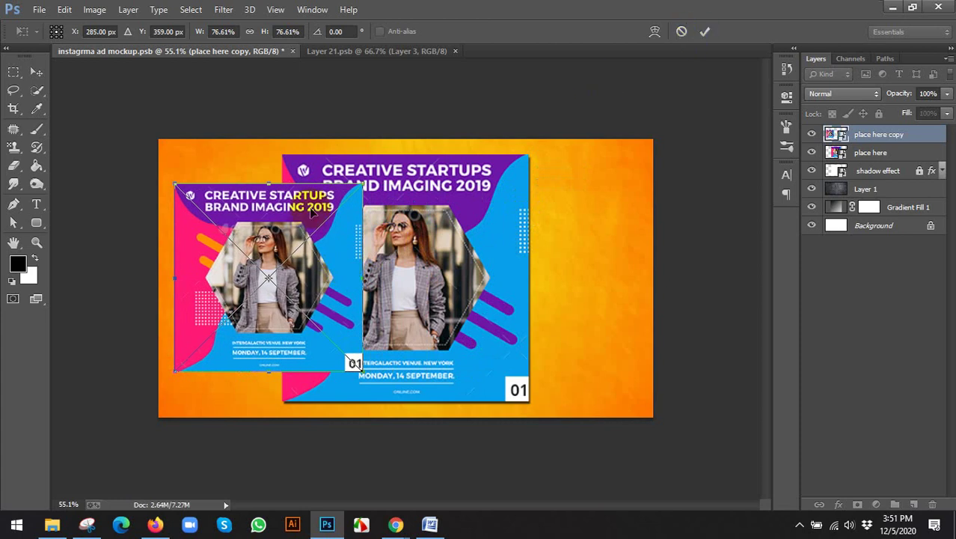
left_click(703, 32)
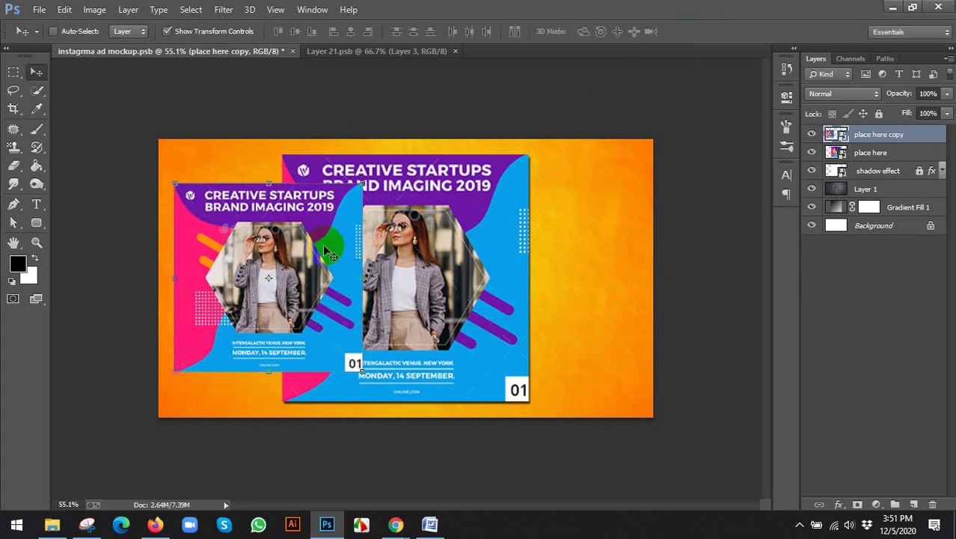
Place a second reduced banner copy on the mockup's right side and bring the full-size place here layer to the front
left_click_drag(311, 254, 585, 243)
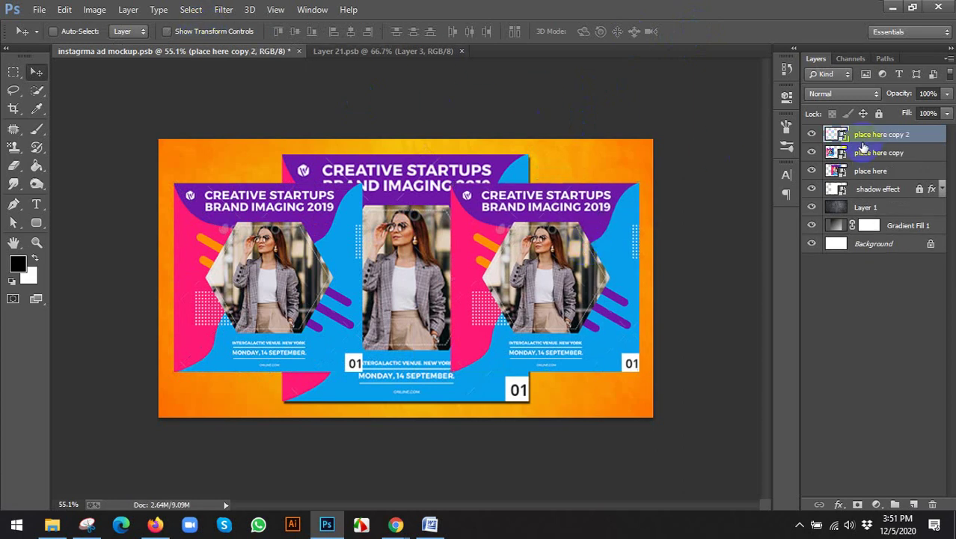
left_click(861, 154)
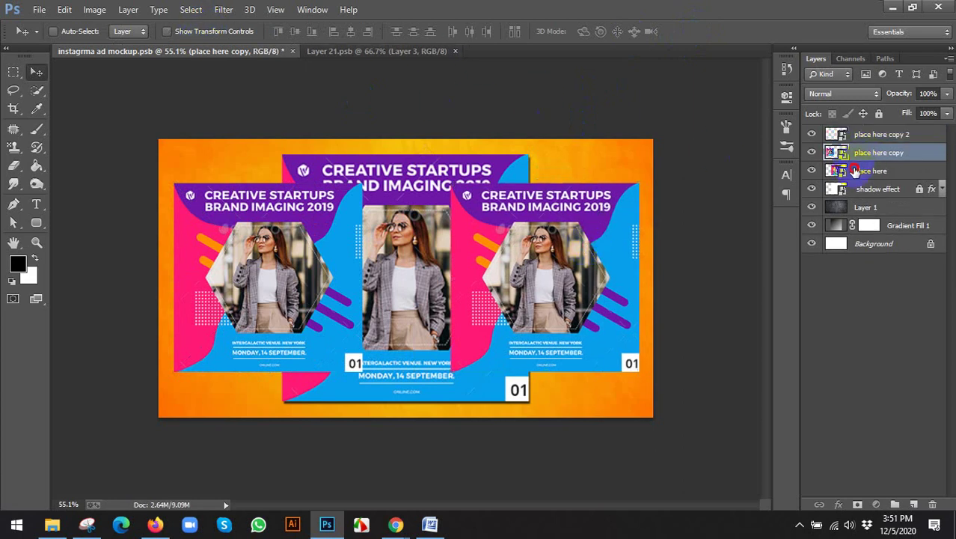
left_click(855, 171)
key("ctrl+shift+bracketright")
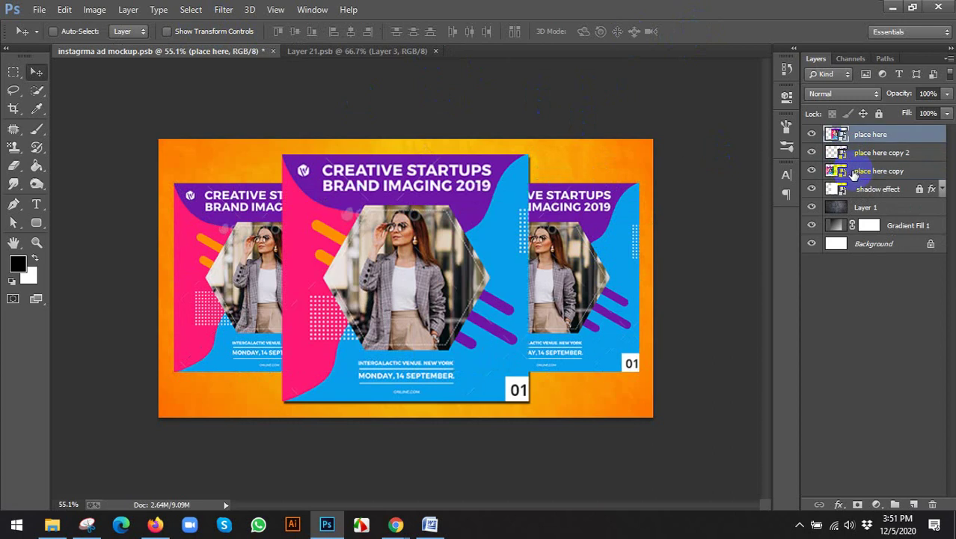
Check the side posters and shadows in Chrome's reference image again and return to Photoshop
left_click(872, 153)
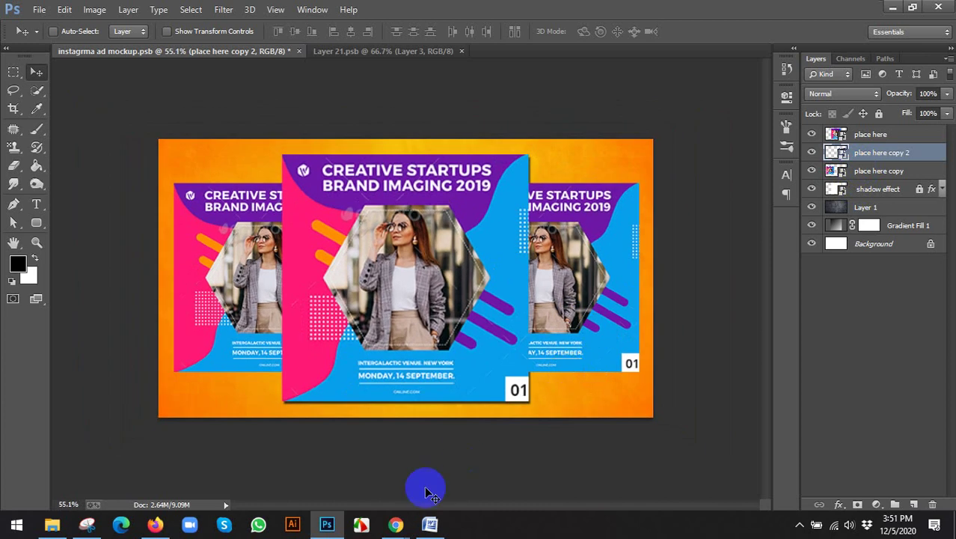
left_click(395, 524)
left_click(358, 470)
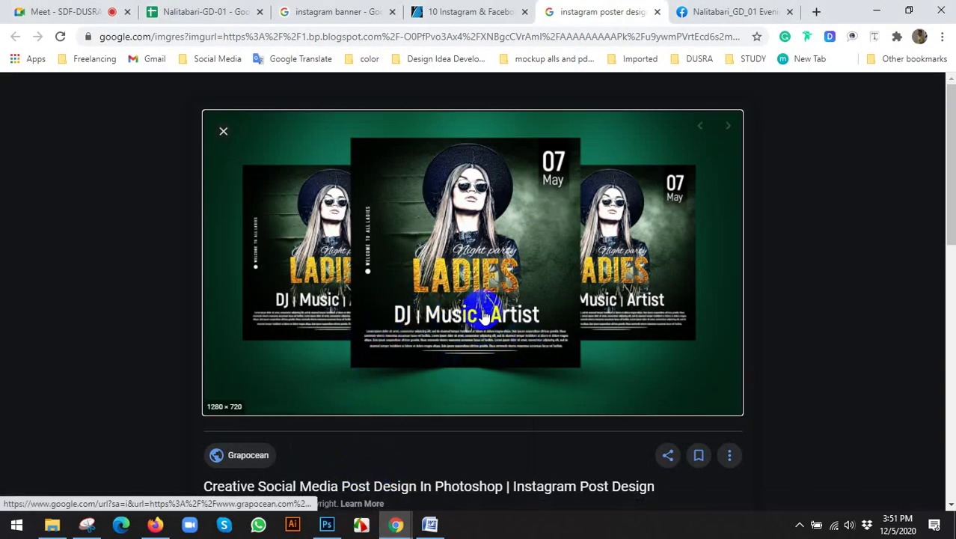
left_click(325, 525)
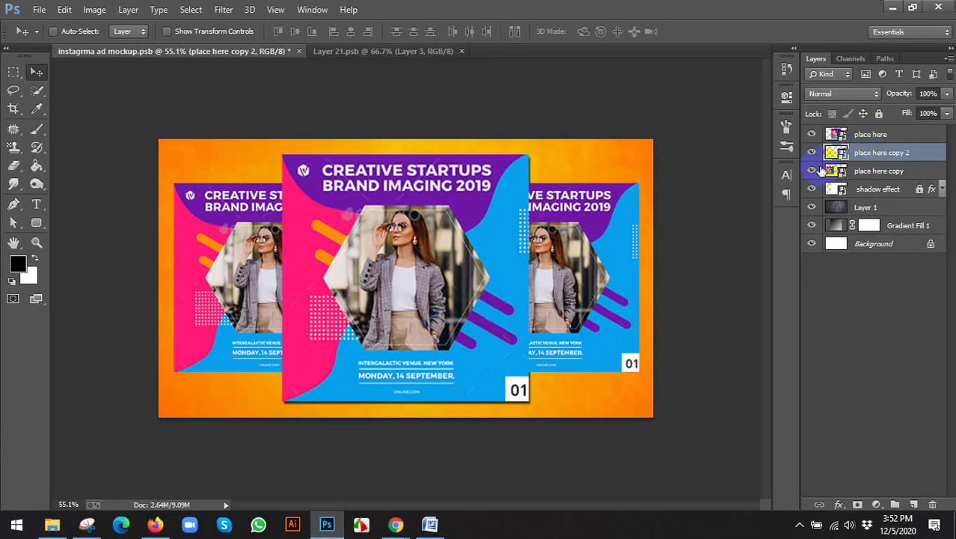
Try to merge the three place here layers into a single smart object and open its contents
left_click_drag(822, 171, 857, 147)
left_click(861, 190)
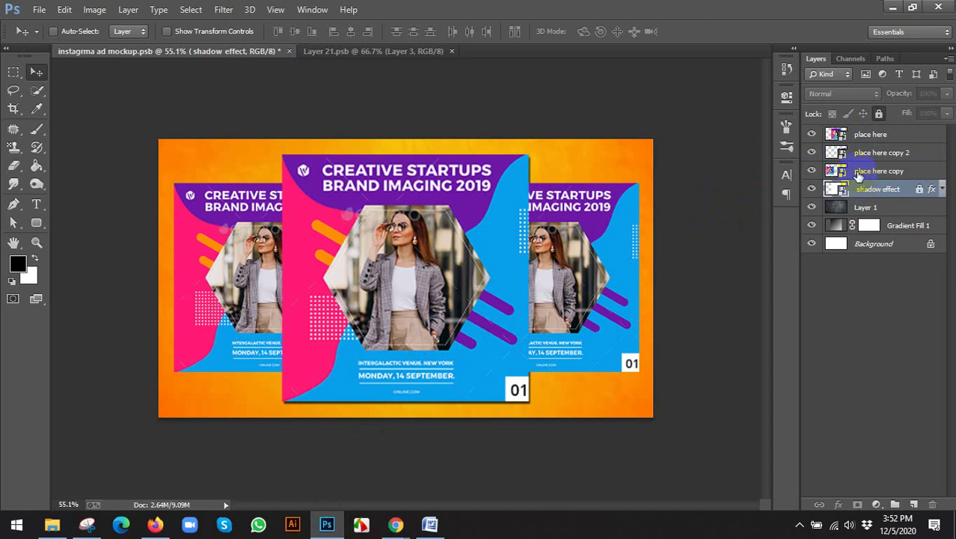
left_click(867, 135)
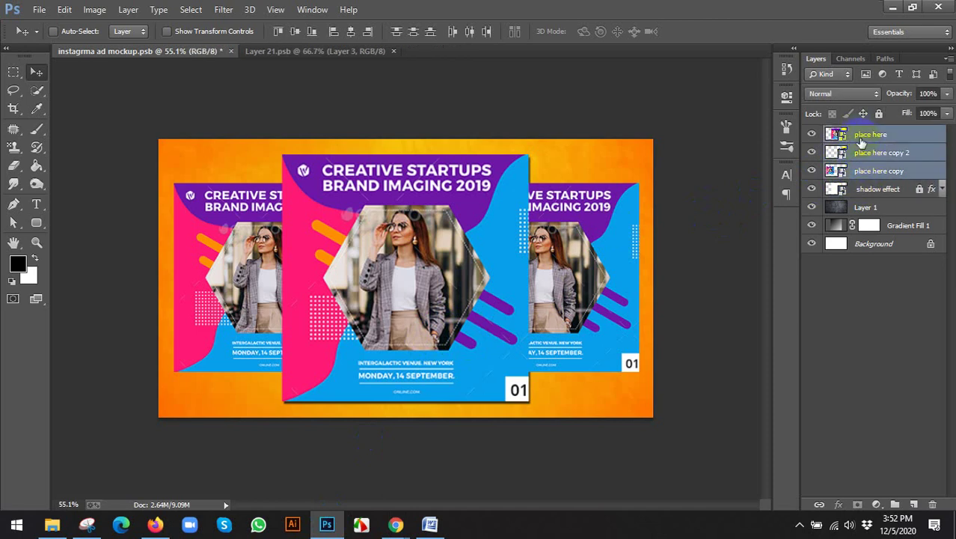
key("ctrl+e")
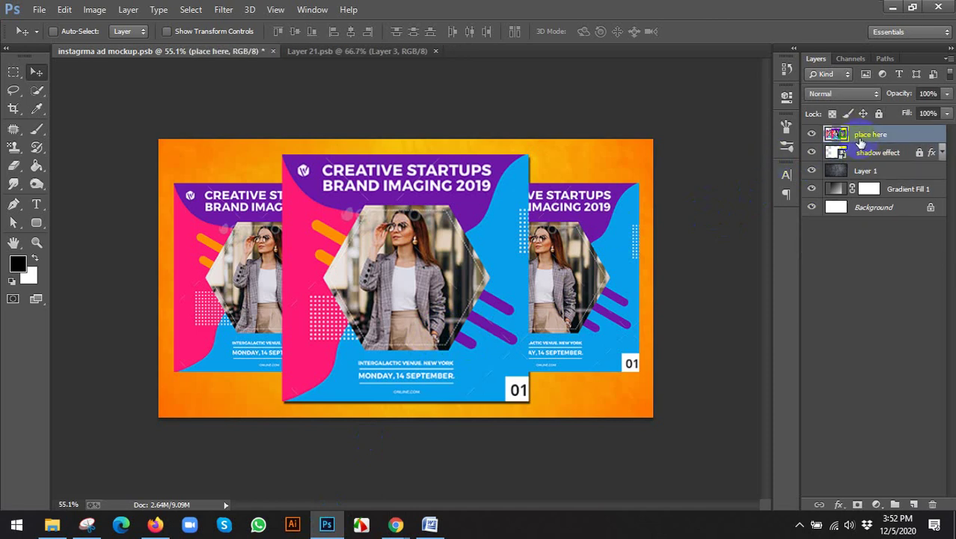
right_click(861, 135)
left_click(662, 186)
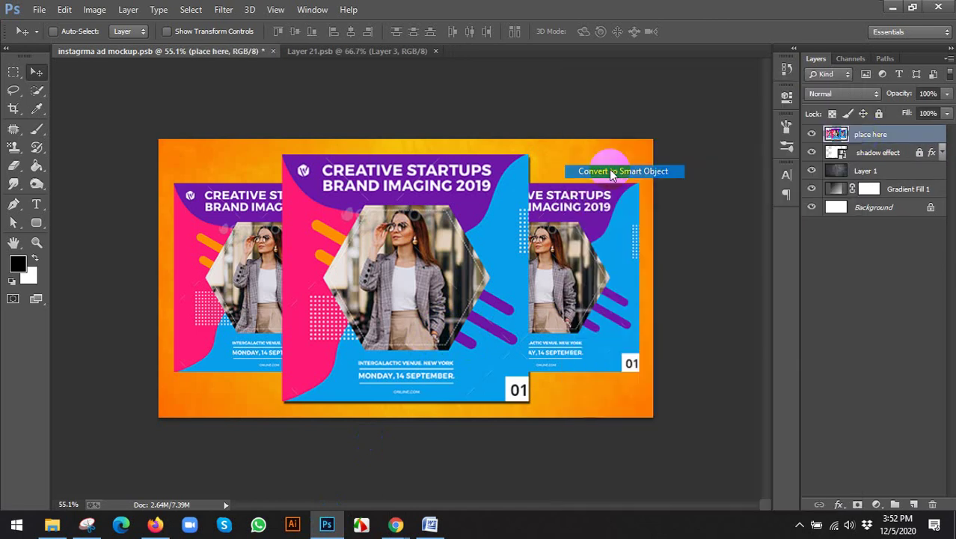
double_click(836, 134)
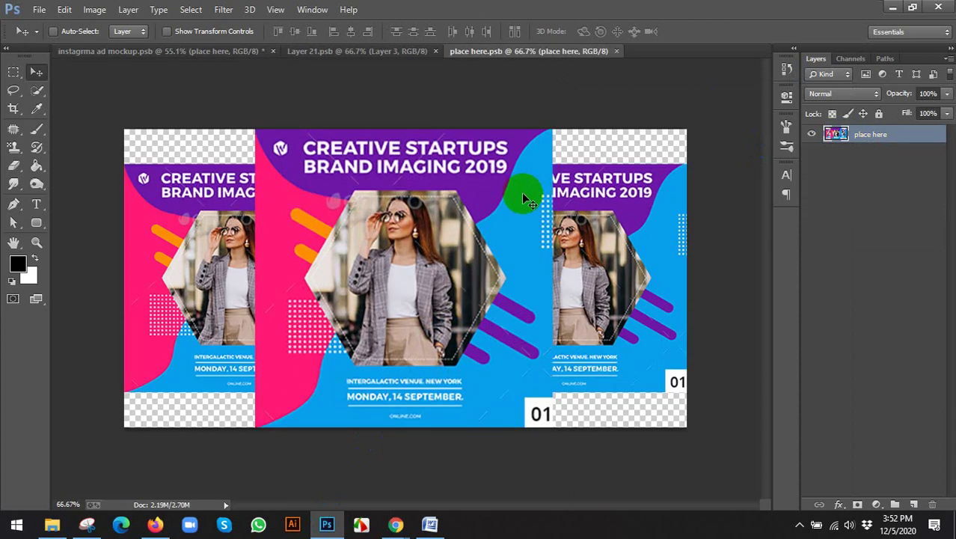
left_click(616, 51)
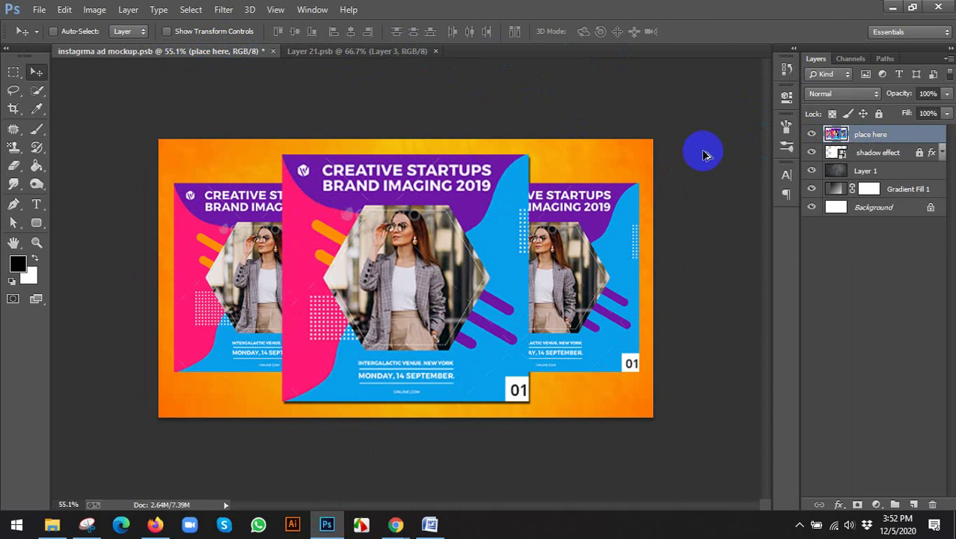
key("ctrl+j")
key("ctrl+j")
Rename the full-size center banner's layer as place here middle
left_click(868, 153)
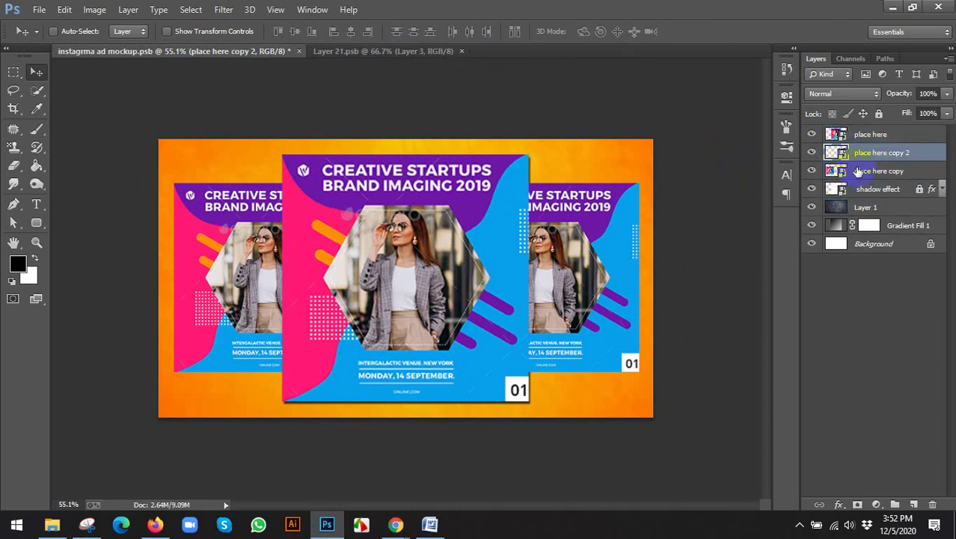
left_click(876, 172)
left_click(811, 134)
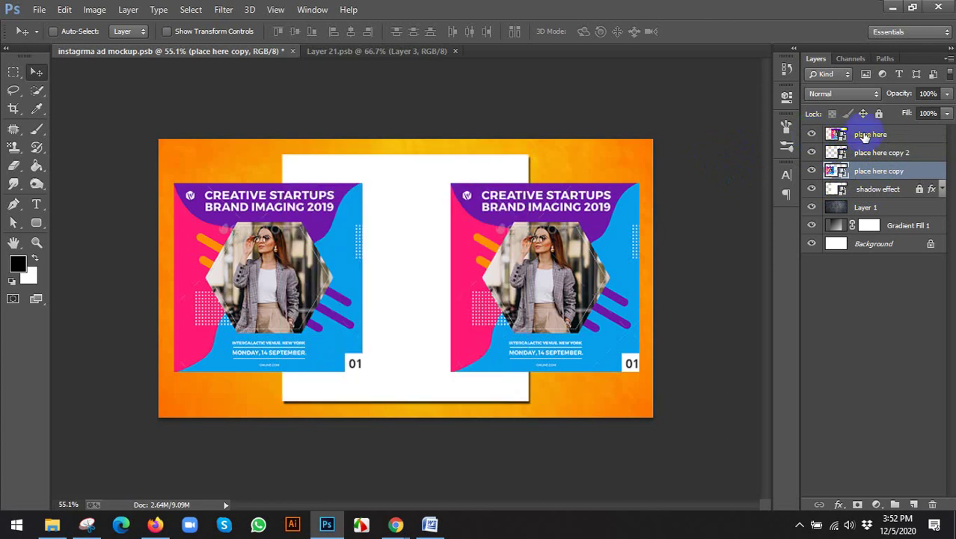
left_click(811, 135)
left_click(890, 135)
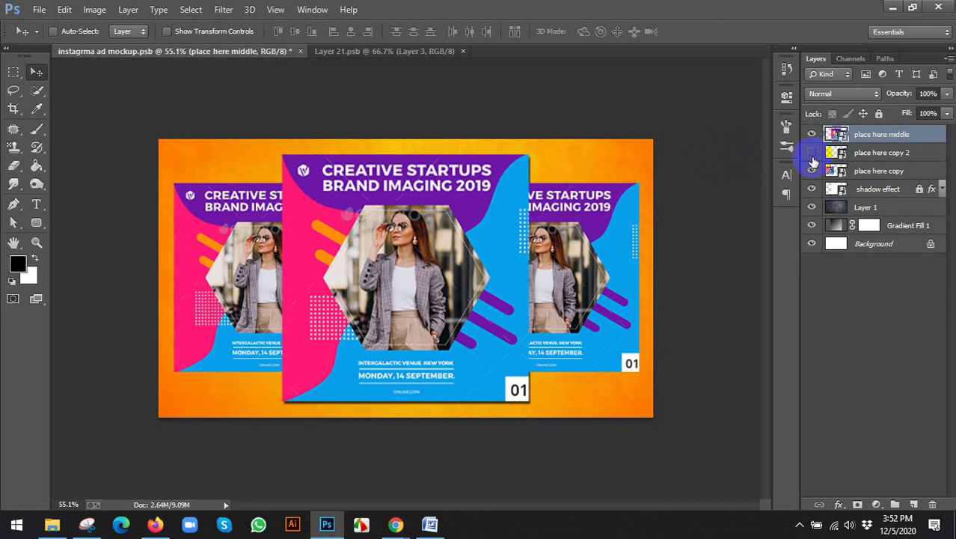
Rename the place here copy 2 layer as right and the place here copy layer as left
left_click(811, 153)
left_click(811, 153)
double_click(883, 153)
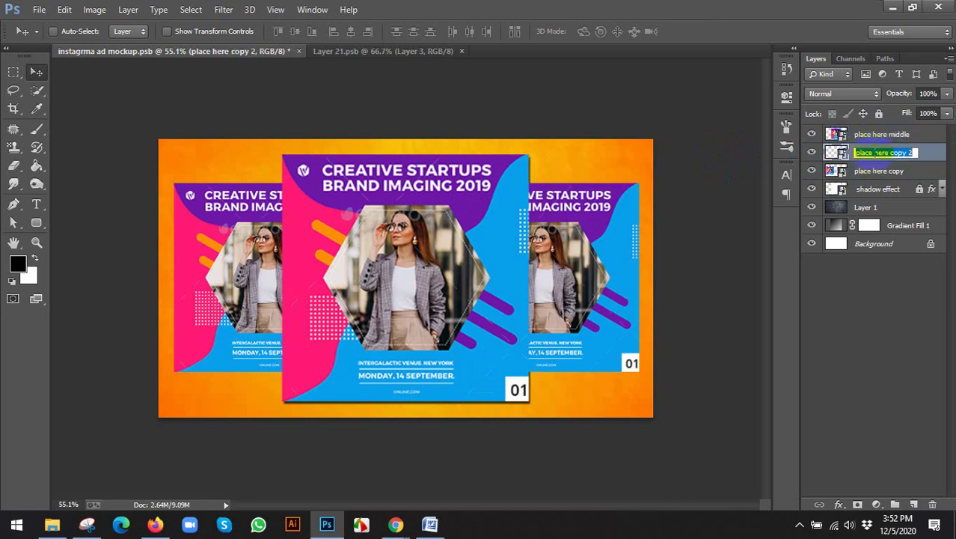
type("right")
key("Return")
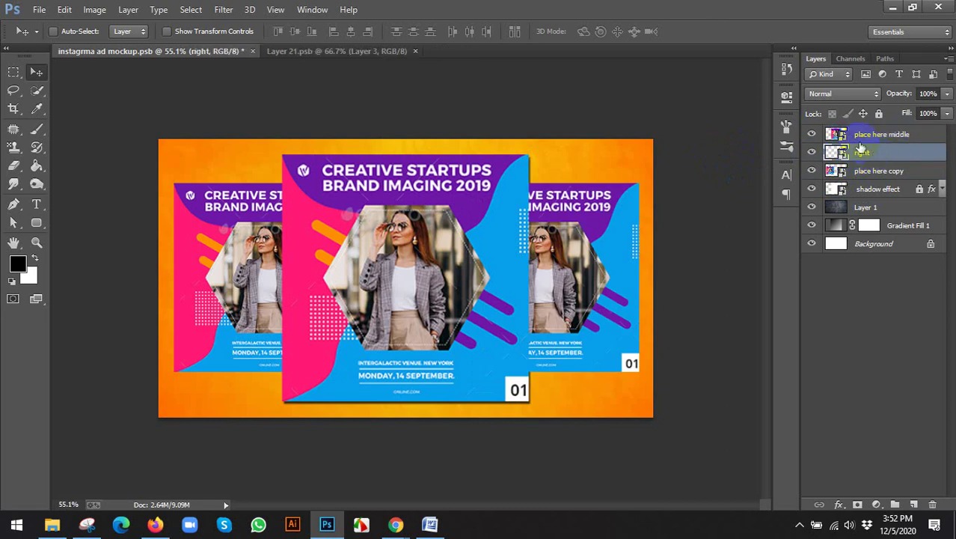
double_click(872, 172)
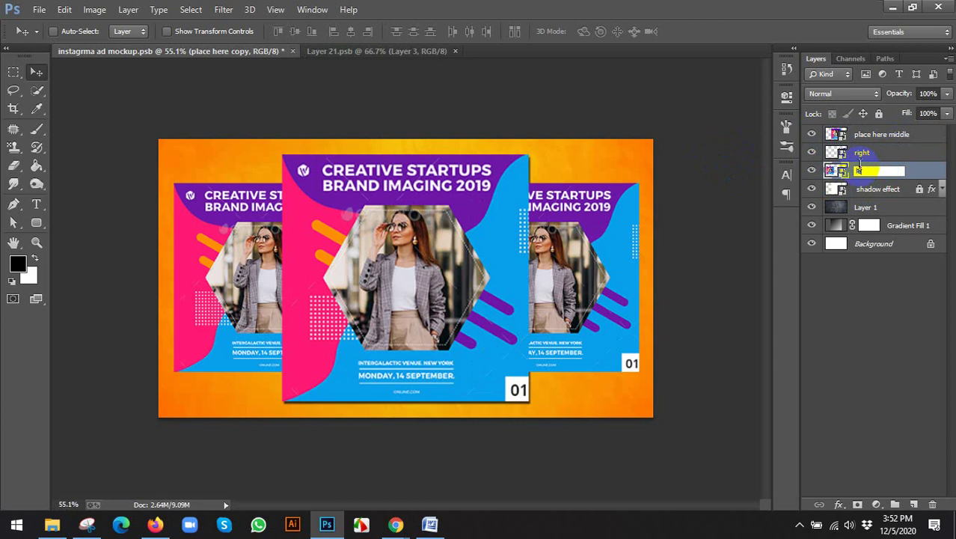
key("Return")
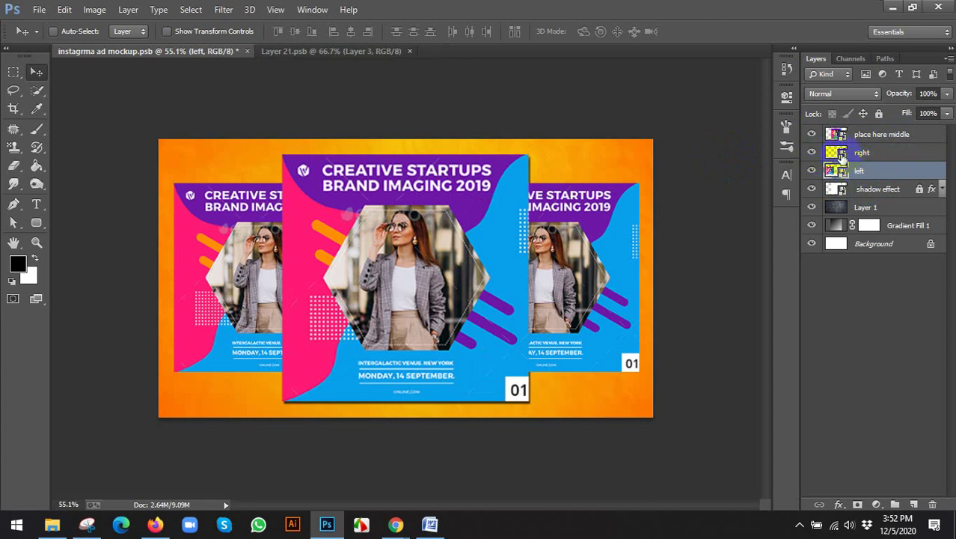
Check the smart object contents of the right layer, close them, and look over the mockup with the left layer selected
double_click(838, 153)
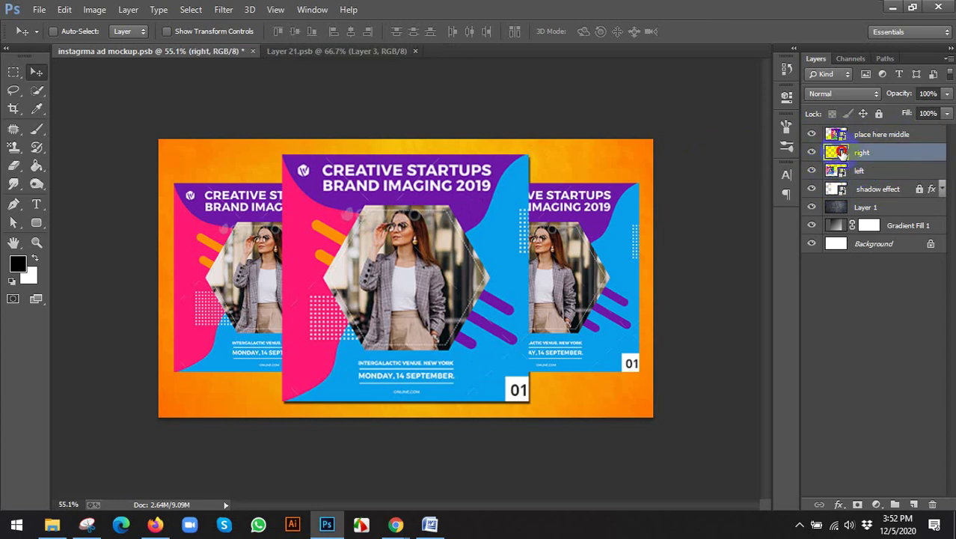
left_click(413, 52)
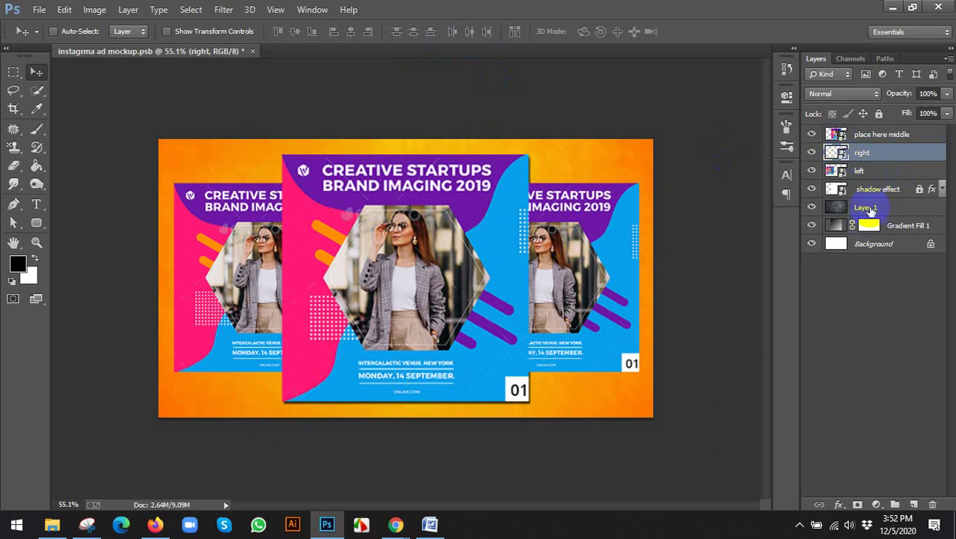
left_click(861, 171)
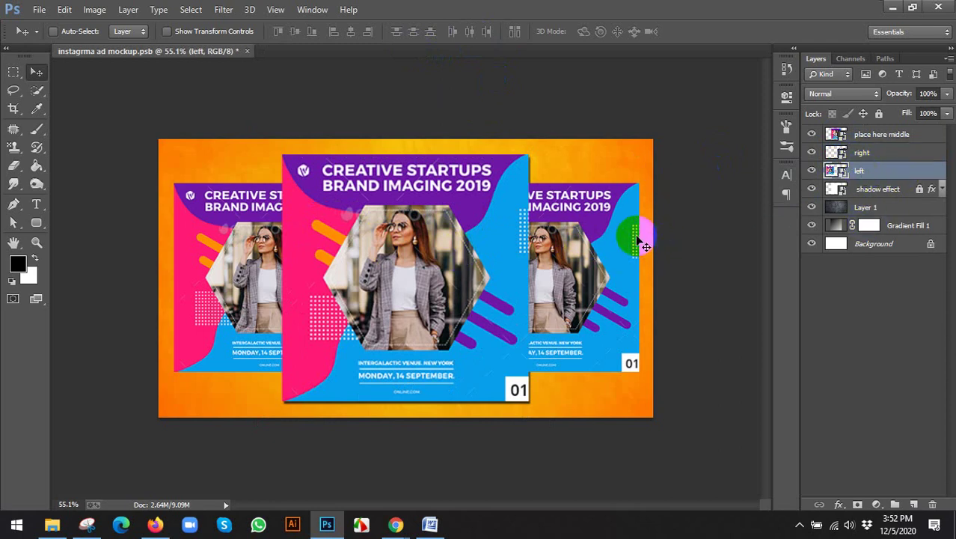
scroll(640, 241, "up", 1)
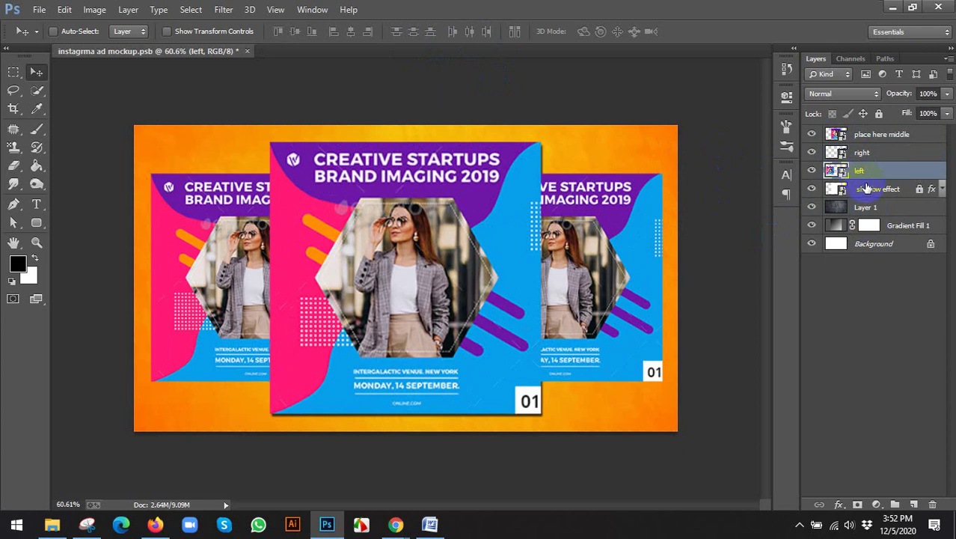
Try placing the shadow effect layer above the left and right banner layers
left_click(866, 189)
key("ctrl+bracketright")
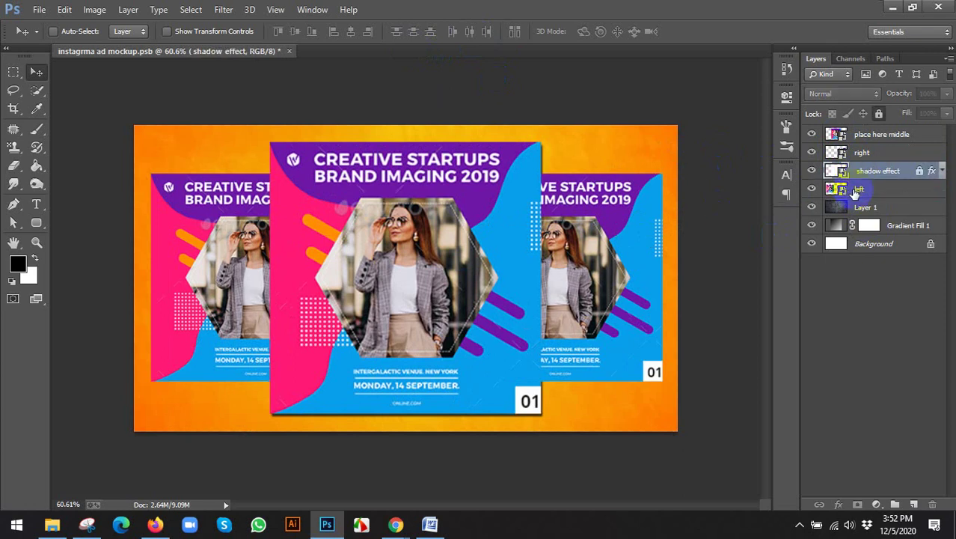
key("ctrl+bracketright")
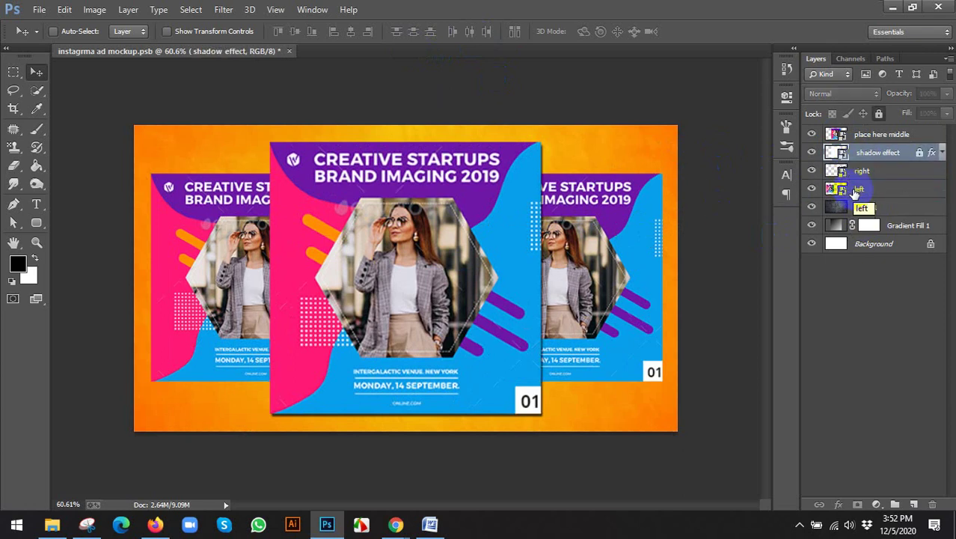
key("ctrl+bracketleft")
key("ctrl+bracketleft")
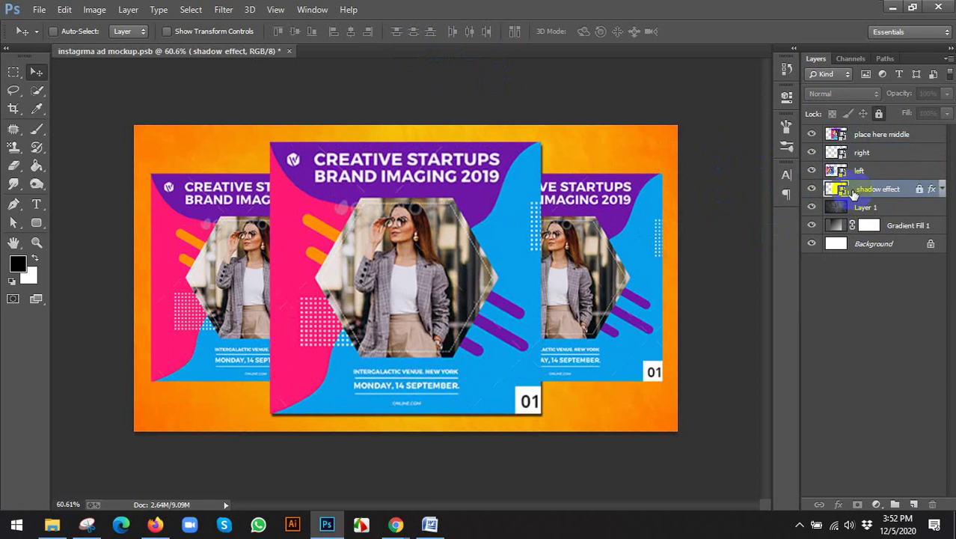
left_click(866, 154)
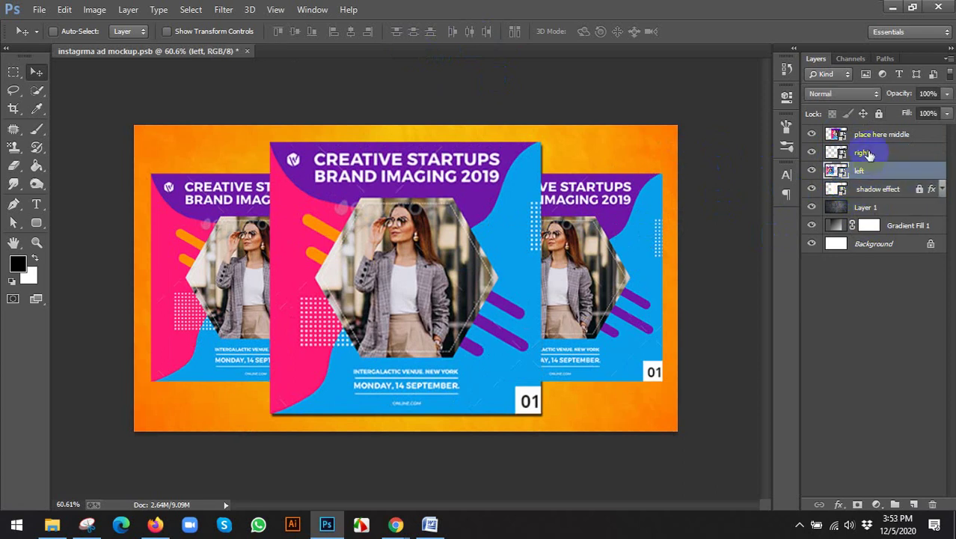
Copy the shadow effect layer's drop shadow style and paste it onto the left and right banner layers
left_click(864, 187)
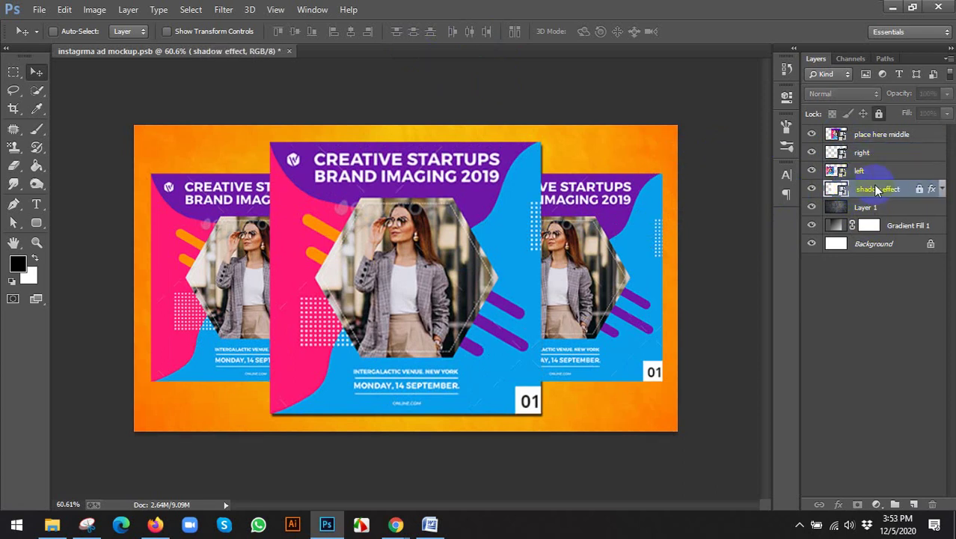
right_click(871, 185)
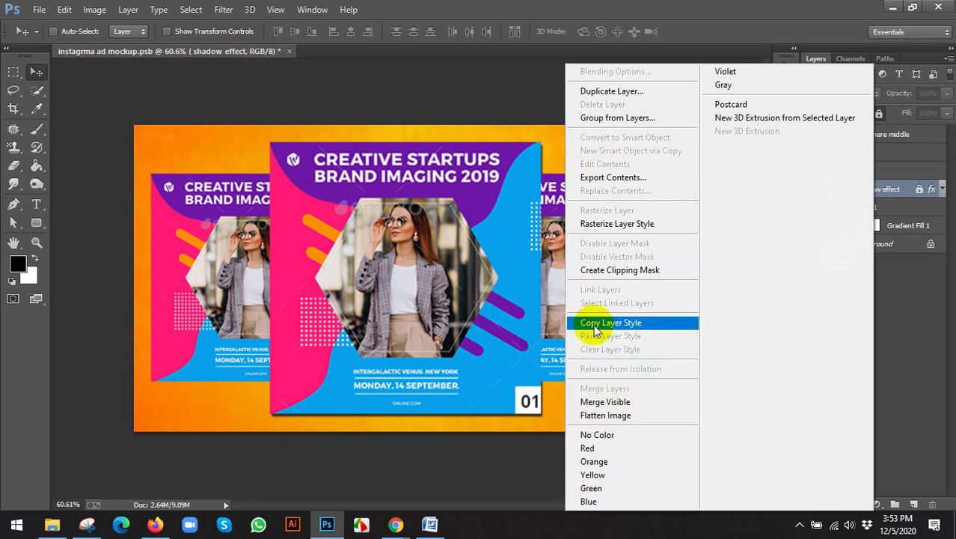
left_click(598, 326)
left_click(862, 173)
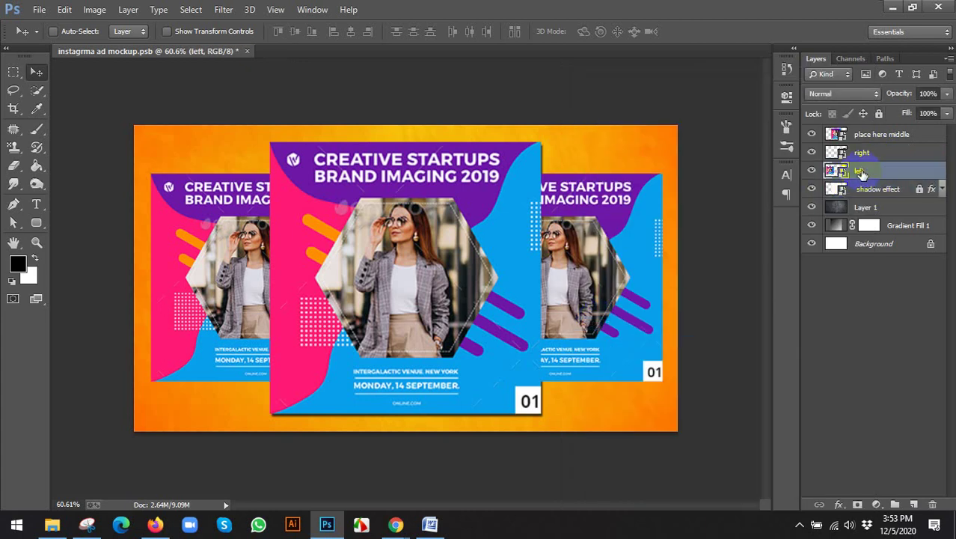
right_click(862, 173)
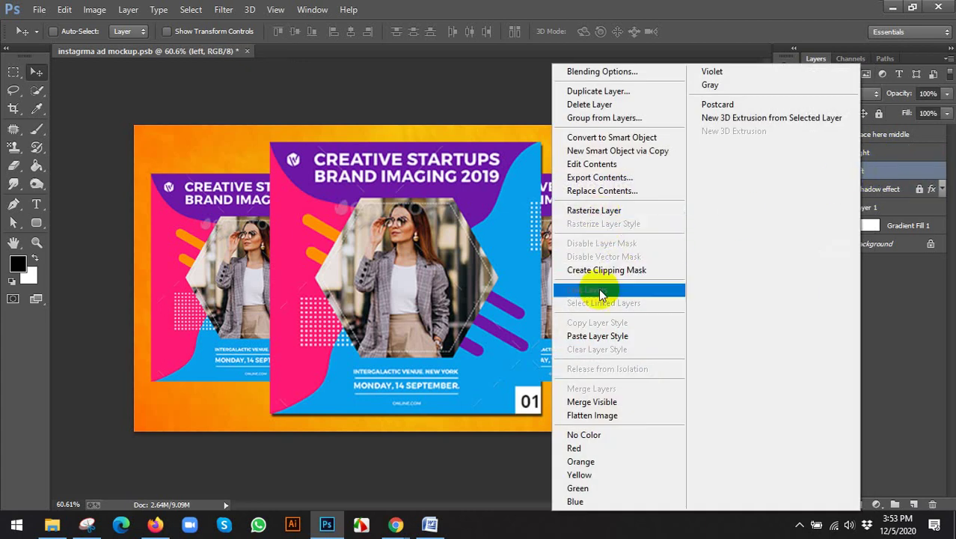
left_click(597, 335)
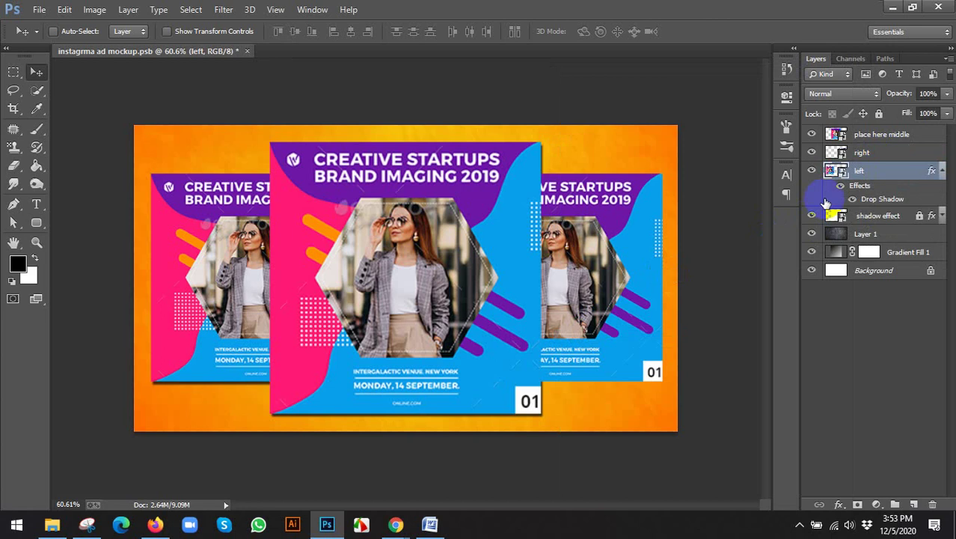
left_click(862, 156)
right_click(863, 156)
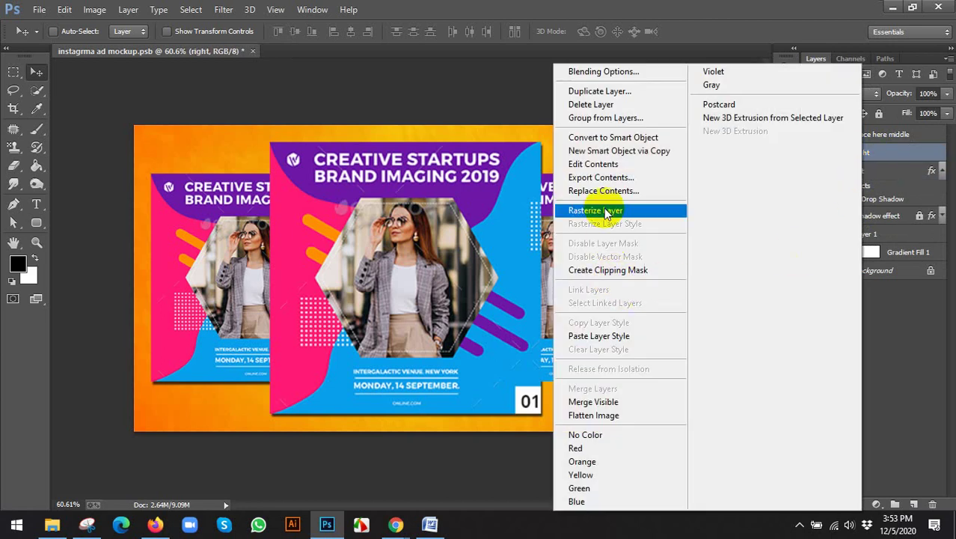
left_click(598, 336)
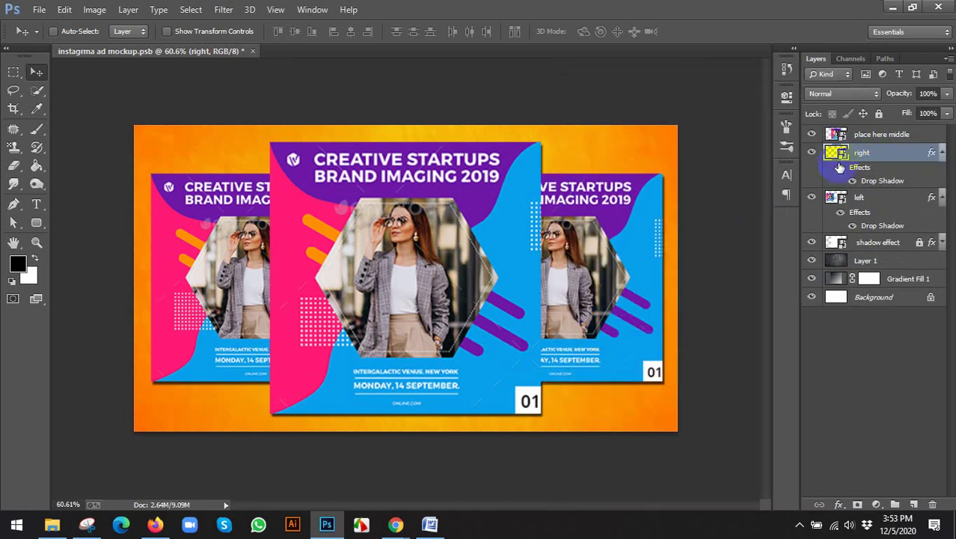
Open the right layer's smart object contents for inspection and return to the mockup document
double_click(838, 154)
key("ctrl+0")
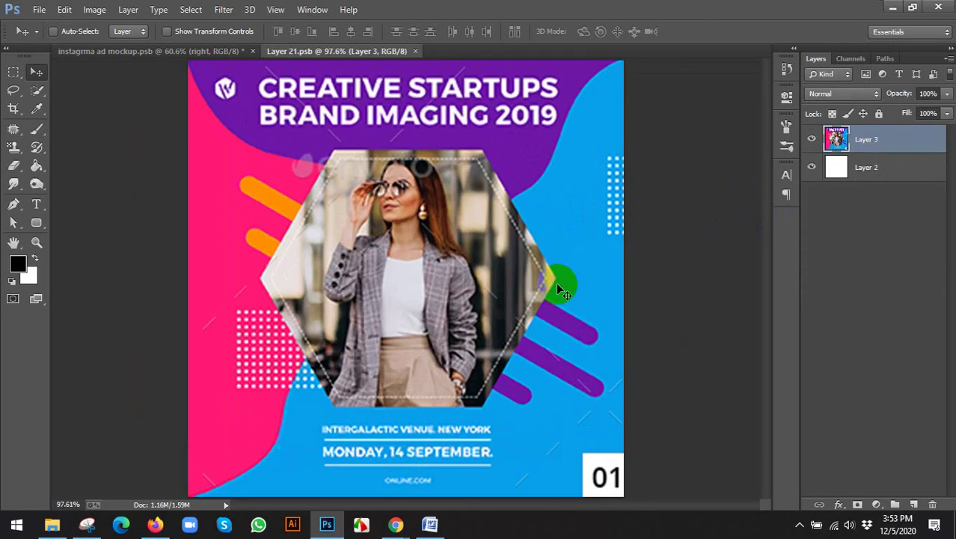
key("ctrl+minus")
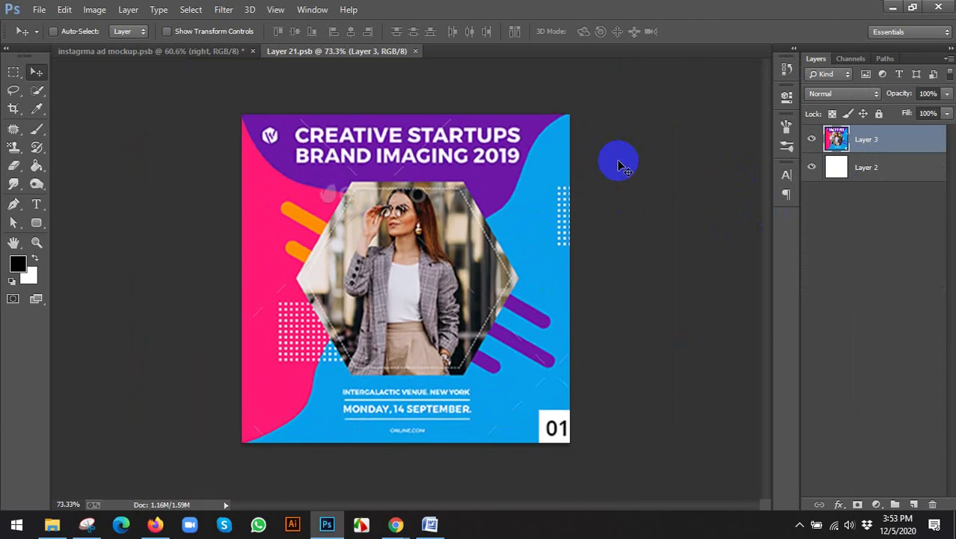
left_click(220, 50)
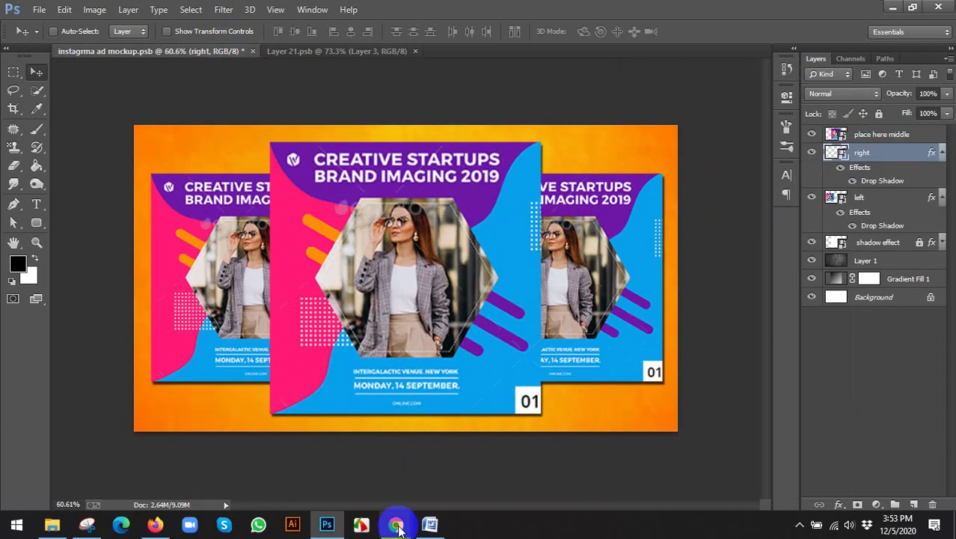
Compare the mockup with the Ladies night party reference in Chrome and return to Photoshop
mouse_move(396, 522)
left_click(359, 472)
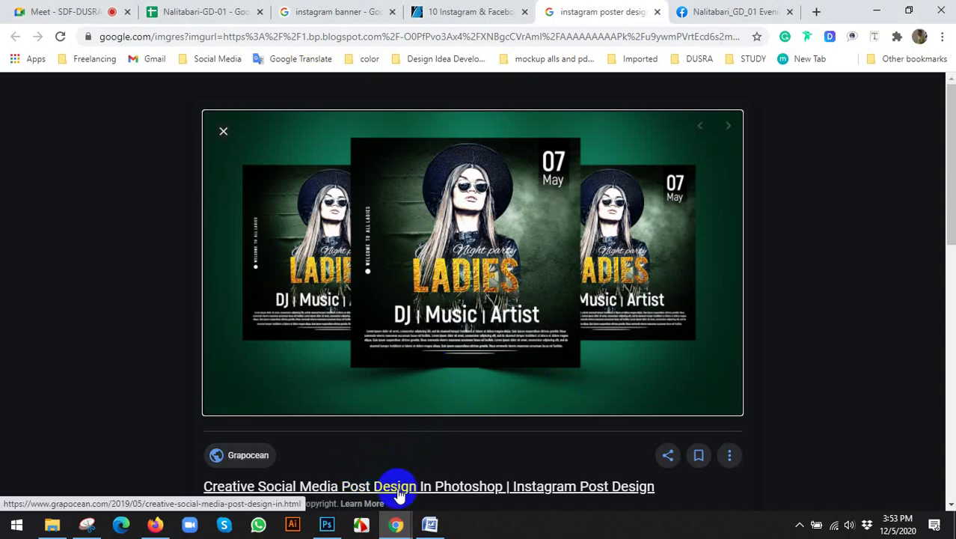
left_click(326, 524)
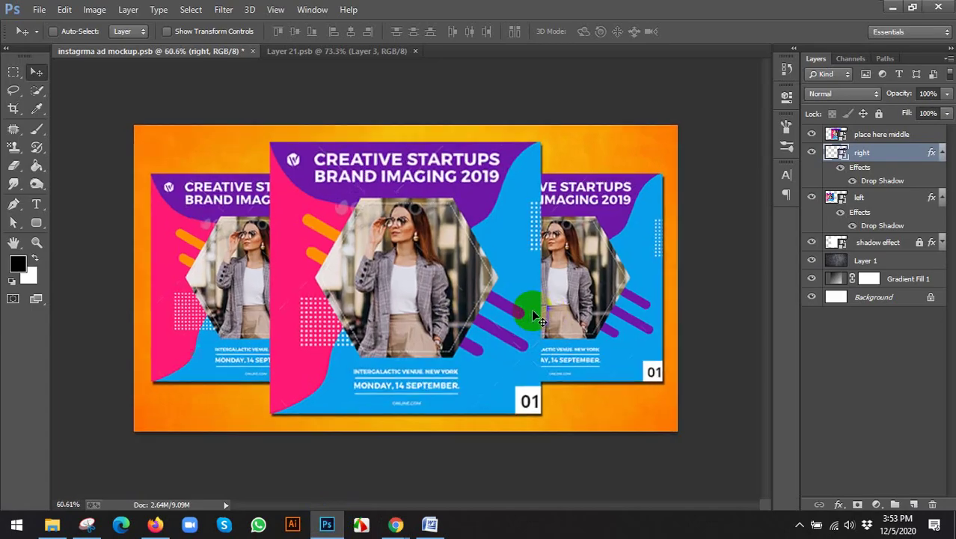
Try to align the place here middle, right and left layers individually to the Background's horizontal center, and undo the alignment
scroll(572, 303, "down", 1)
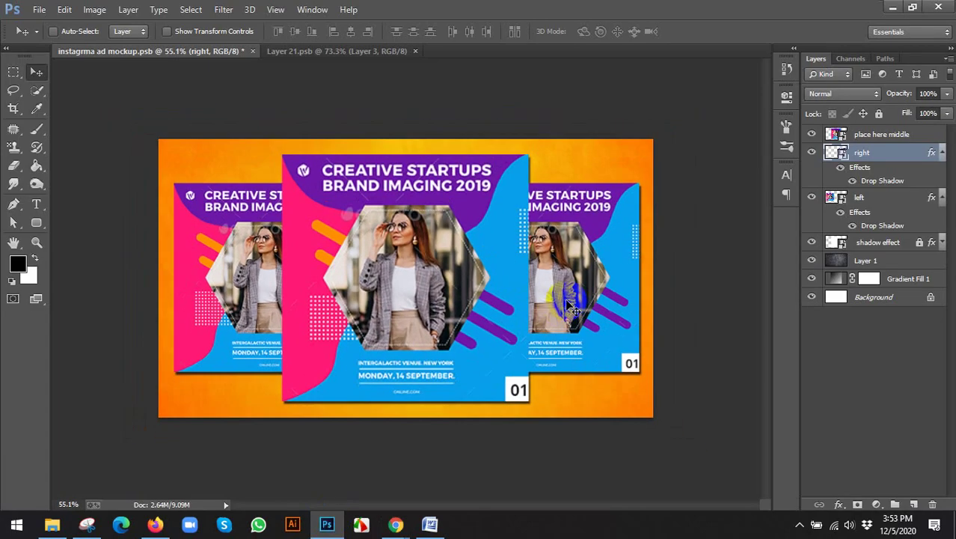
left_click(874, 138)
left_click(861, 200, "shift")
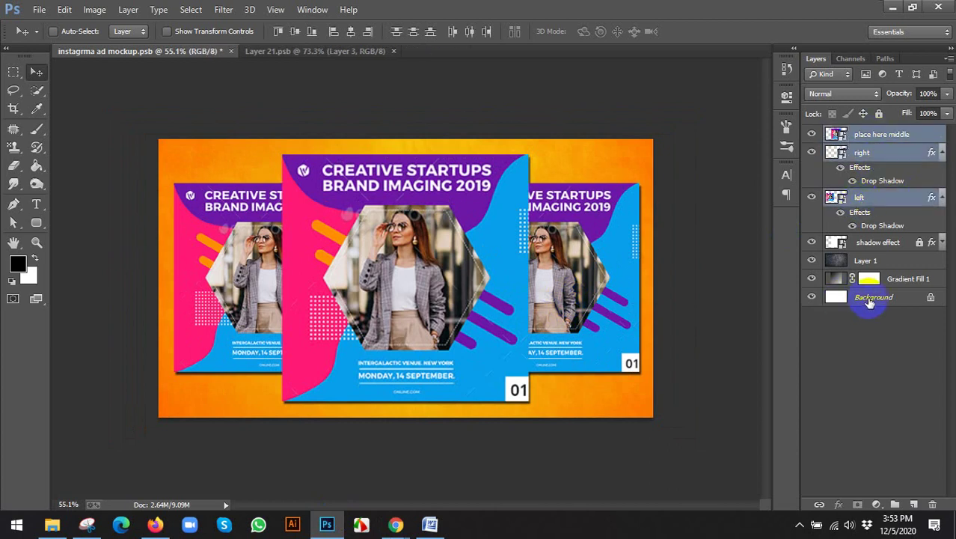
left_click(870, 300, "ctrl")
left_click(349, 32)
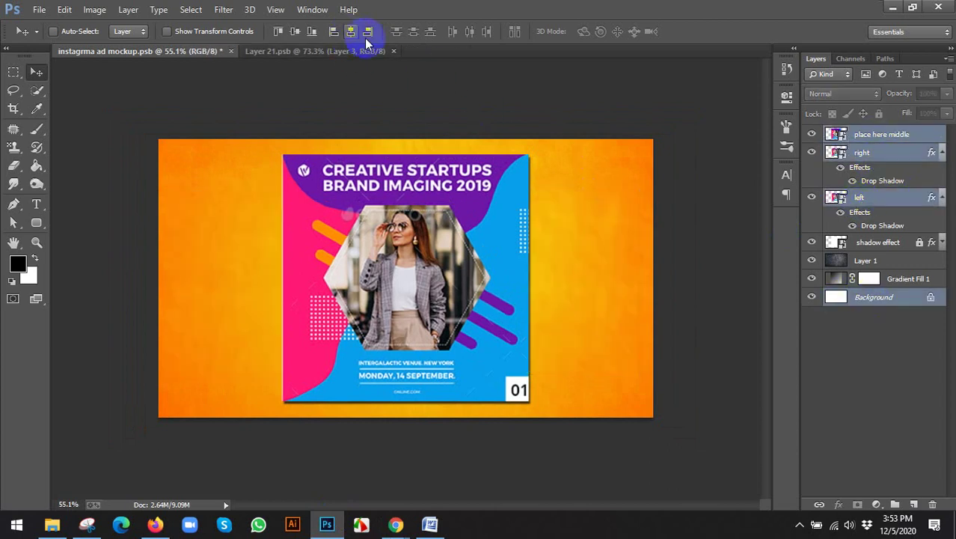
key("ctrl+z")
Group the place here middle, right and left layers and center the group horizontally on the Background
left_click(889, 215)
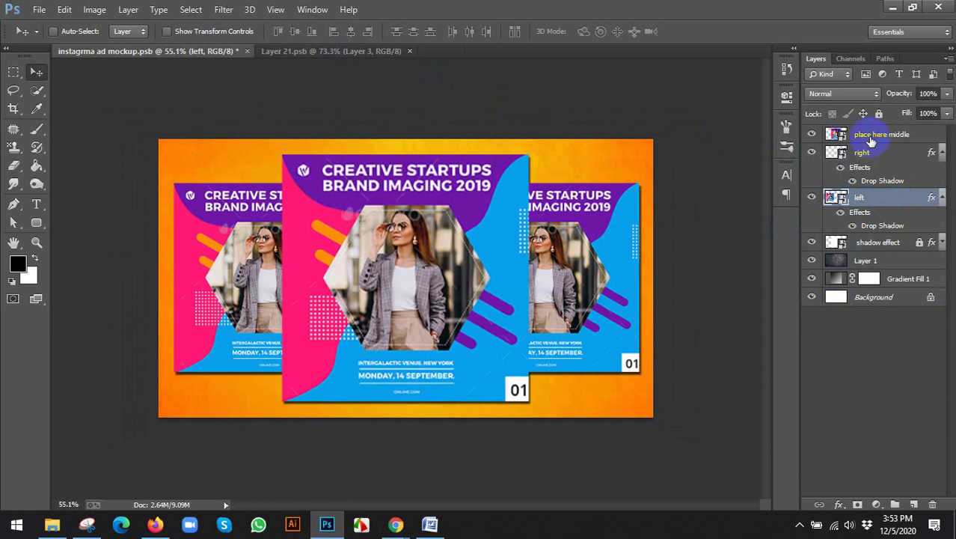
left_click(870, 141, "shift")
key("ctrl+g")
left_click(874, 206, "ctrl")
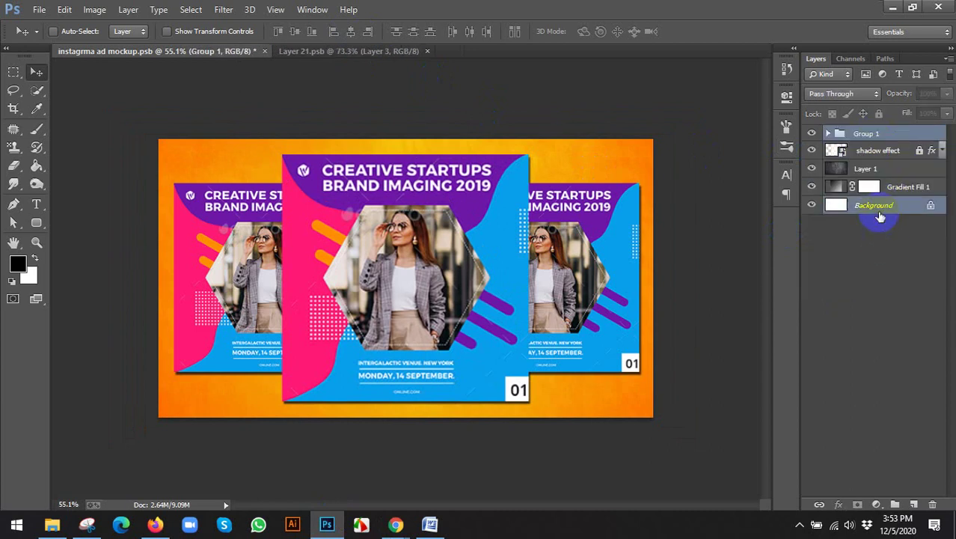
left_click(349, 32)
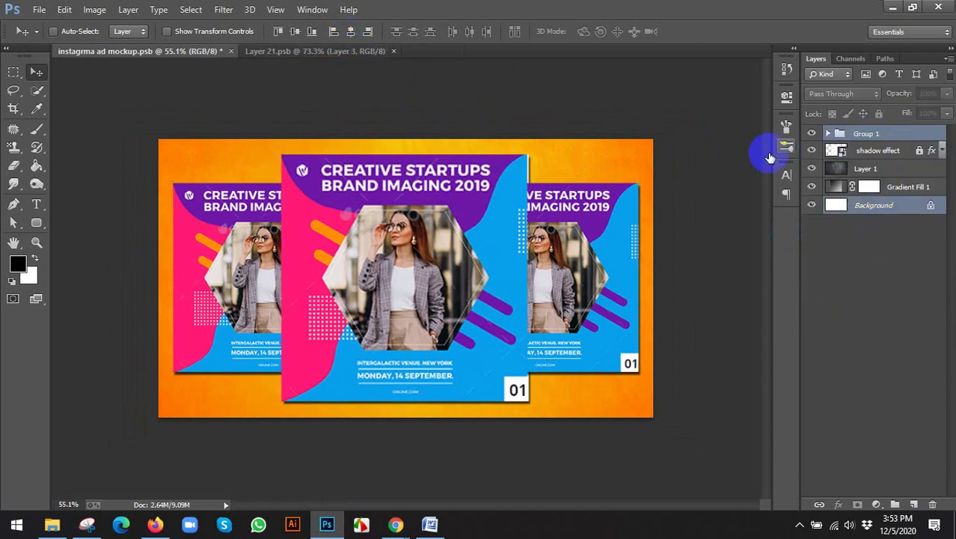
Ungroup the centered banner group back into its three separate layers
left_click(852, 134)
right_click(852, 135)
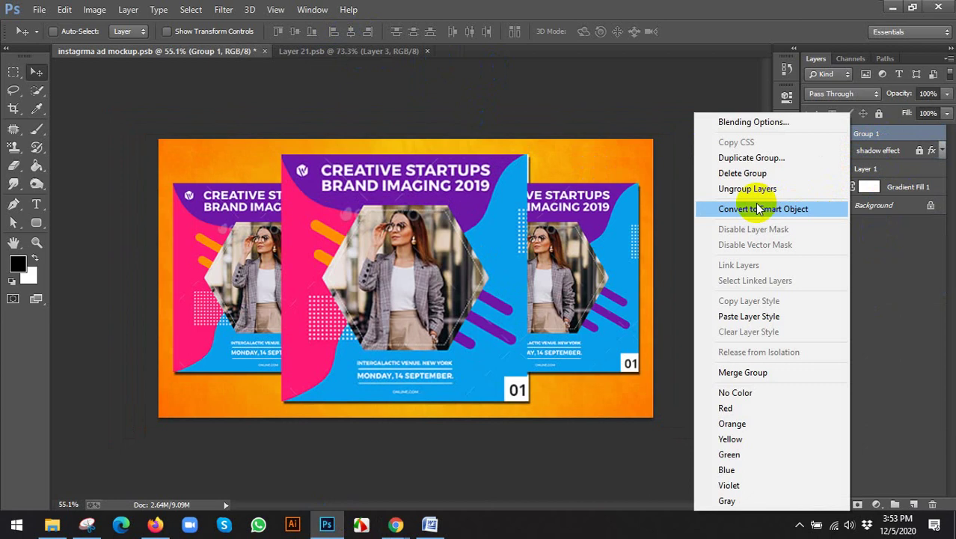
left_click(720, 188)
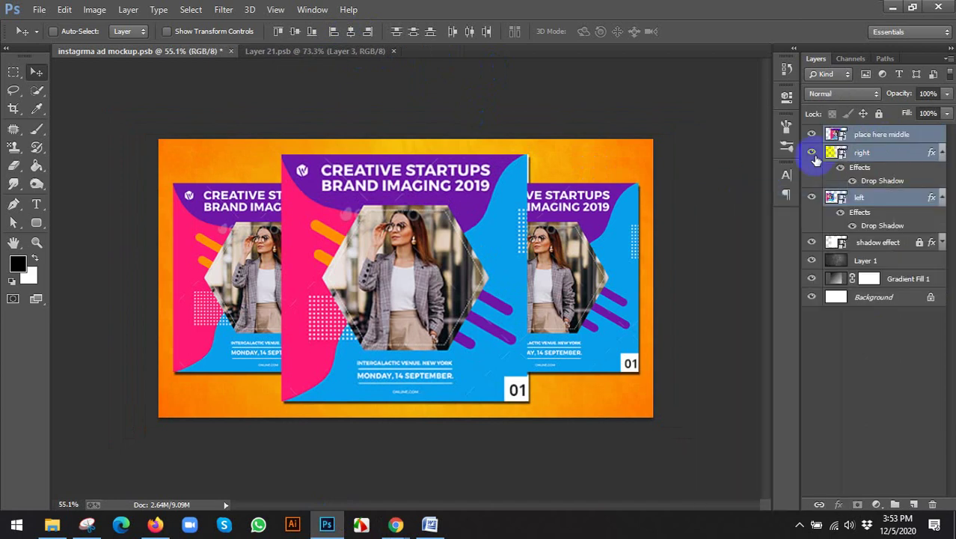
Collapse the effects lists of the right and left layers and save the mockup document
left_click(942, 153)
left_click(938, 171)
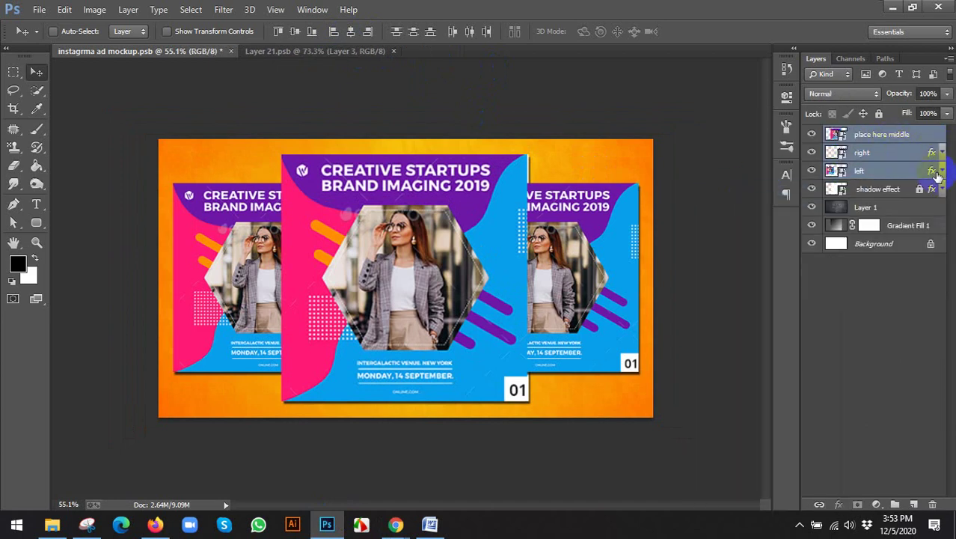
key("ctrl+s")
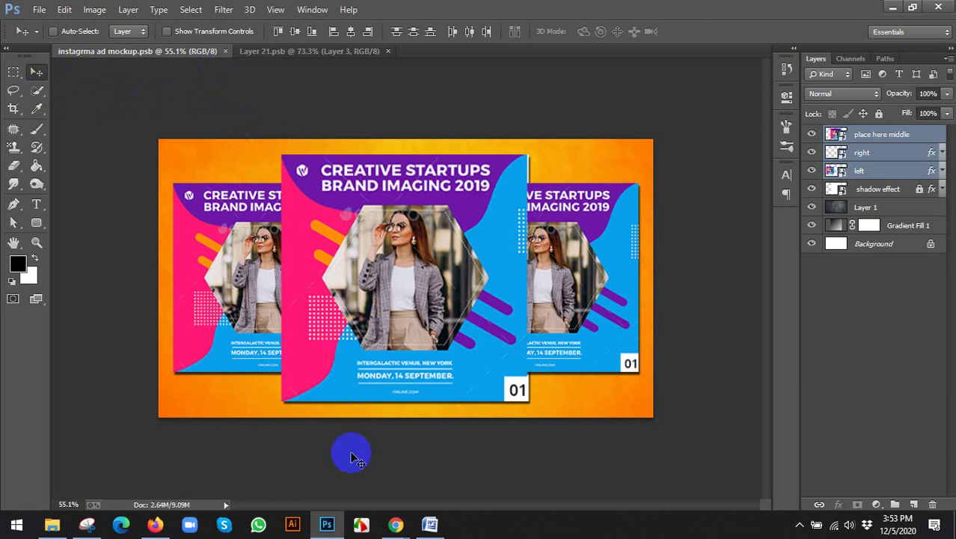
Switch to Chrome and browse the instagram banner image results for design references
left_click(396, 525)
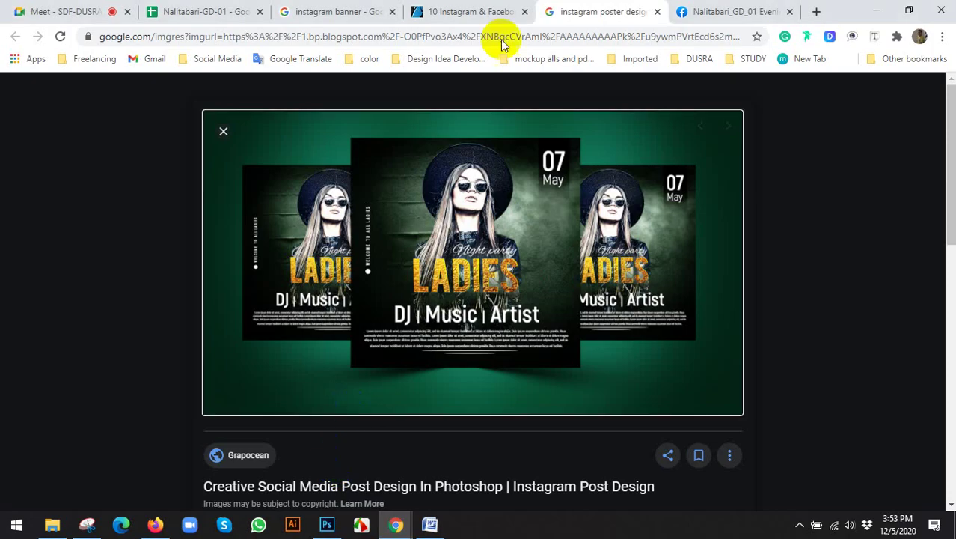
left_click(423, 9)
left_click(358, 7)
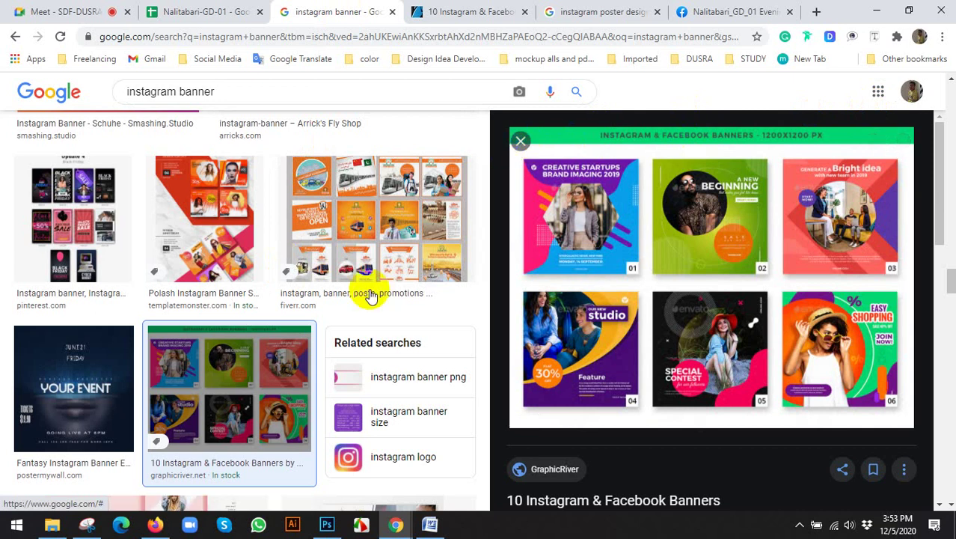
scroll(367, 292, "down", 5)
scroll(392, 262, "up", 10)
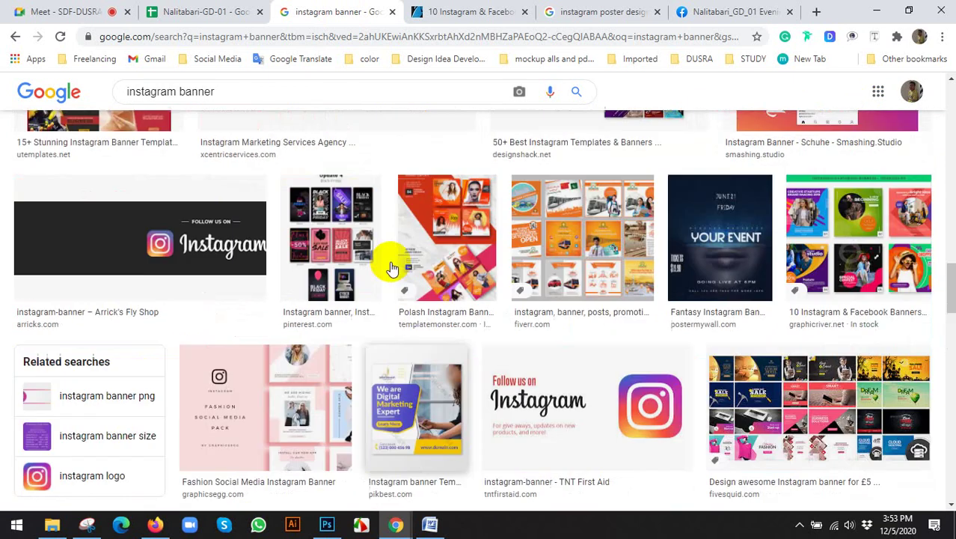
scroll(382, 271, "up", 4)
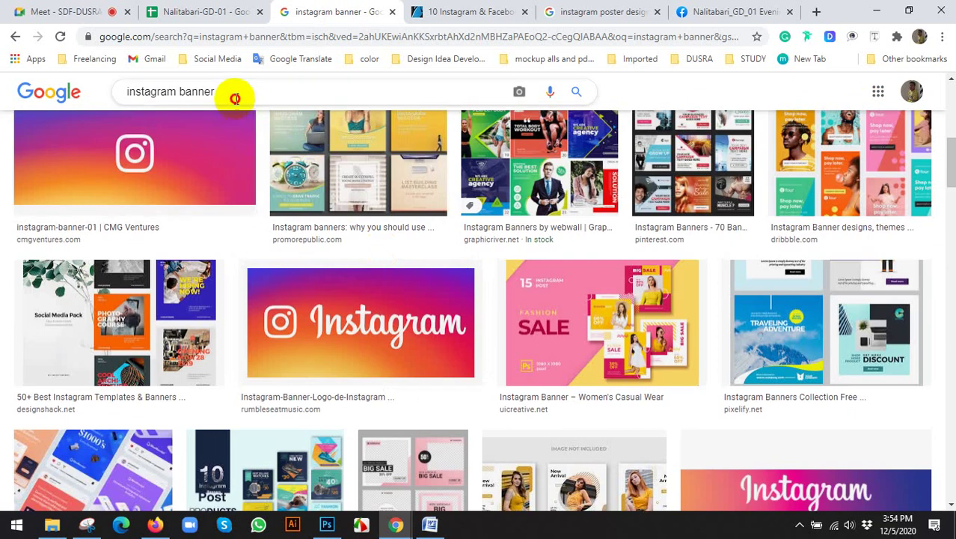
Search Google Images for "business card" and open the preview of Fiverr's dark and blue card design on wood
left_click(235, 94)
type("busi")
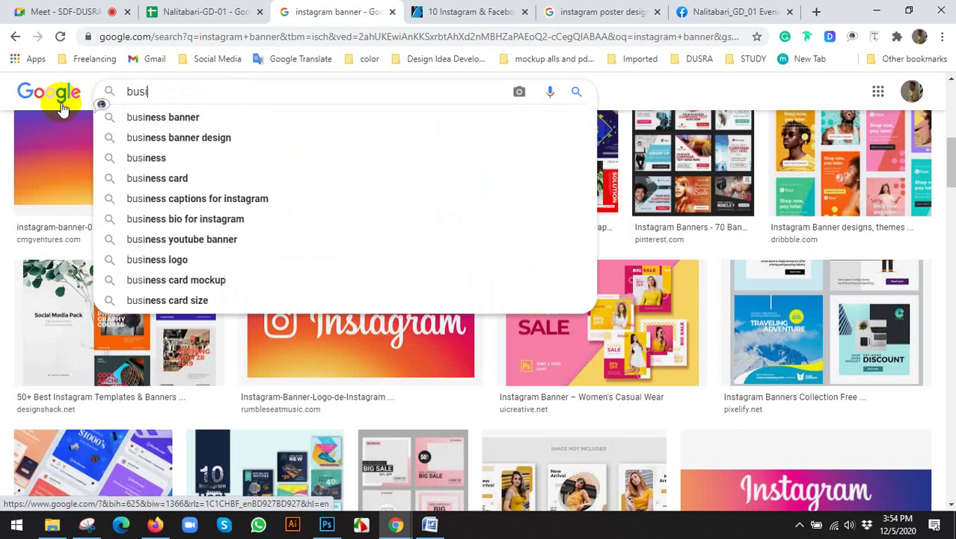
type("ness card")
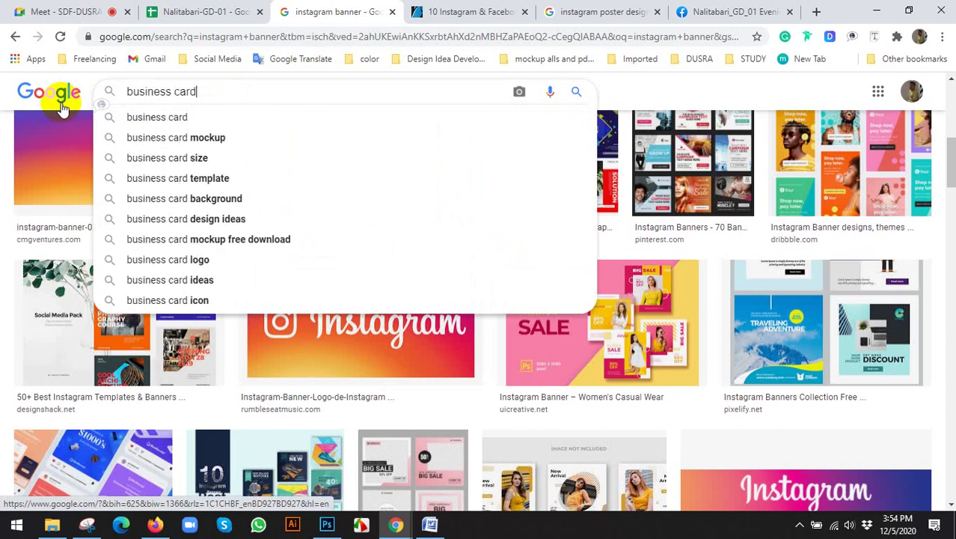
left_click(181, 118)
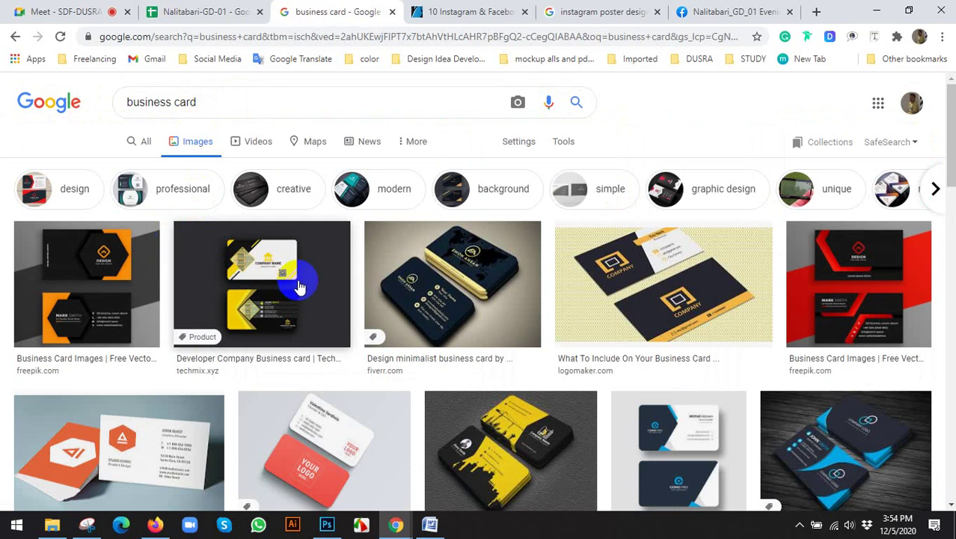
scroll(509, 293, "down", 1)
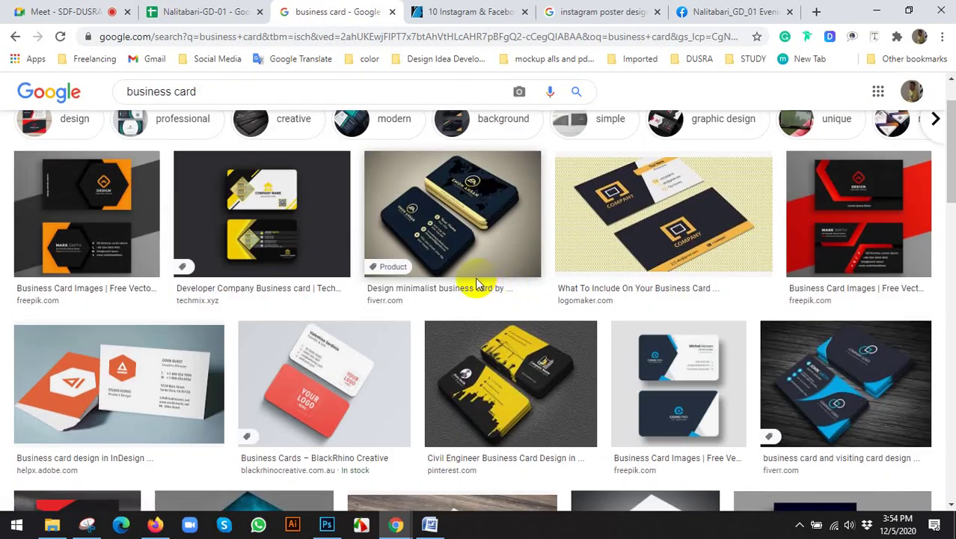
left_click(812, 386)
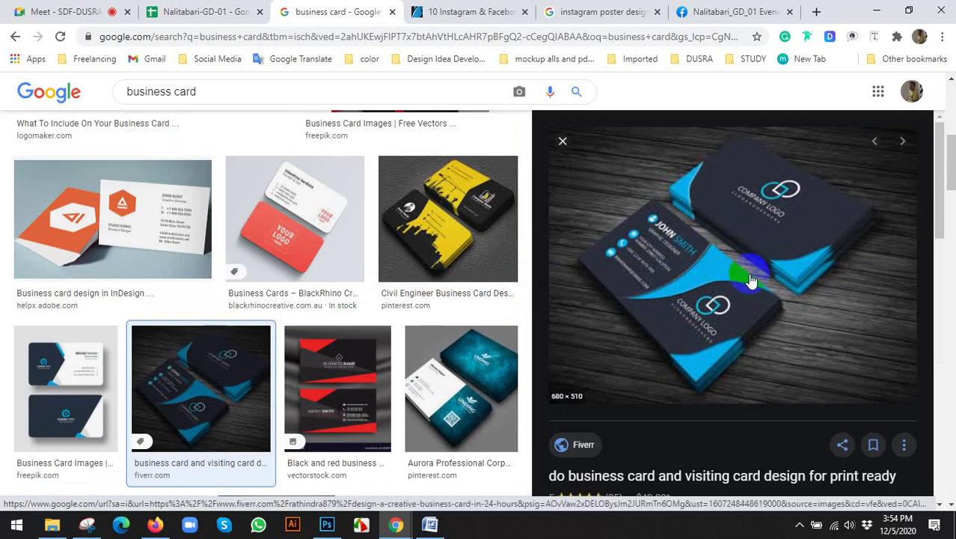
Switch to Photoshop and close both the Layer 21.psb and instagrma ad mockup.psb documents
left_click(326, 524)
left_click(388, 52)
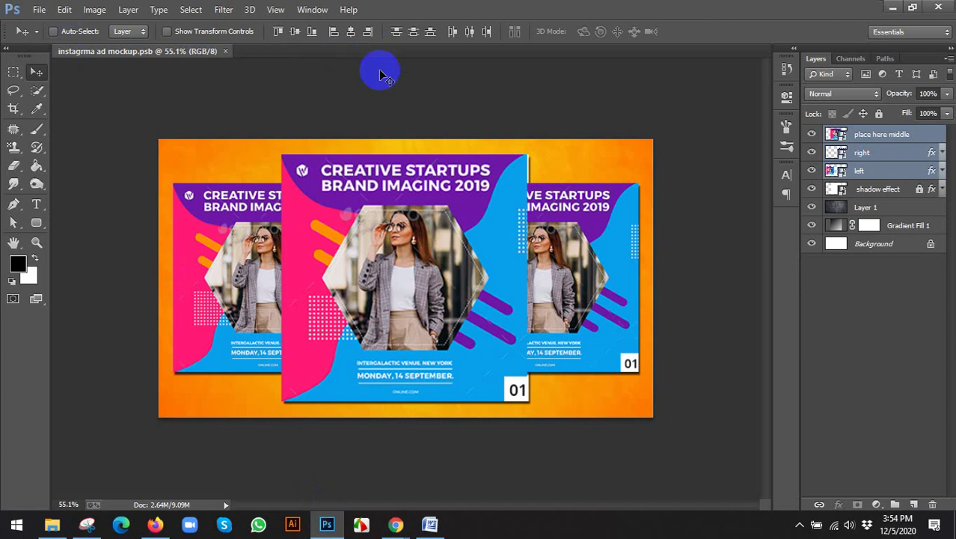
left_click(225, 52)
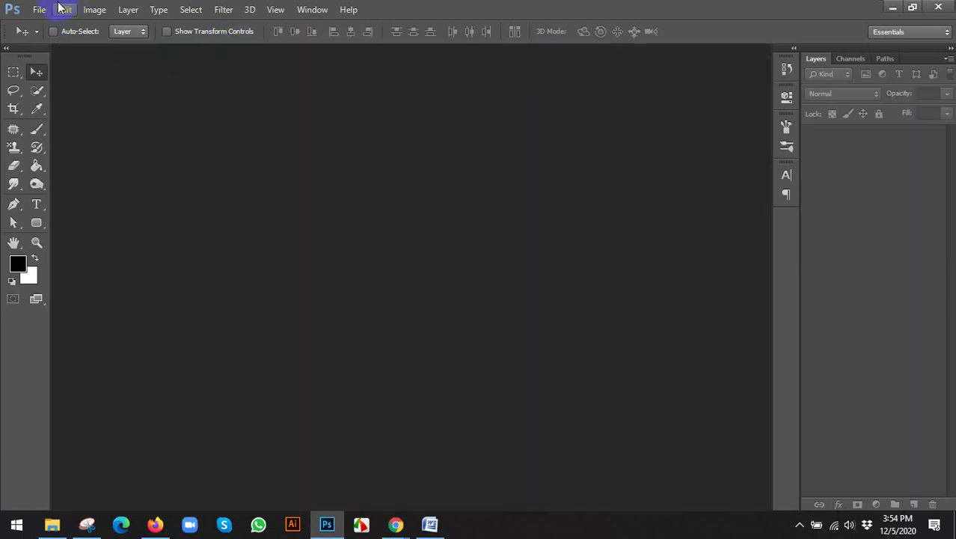
Start a new document and set its width and height to 1200 pixels each
left_click(39, 9)
left_click(51, 25)
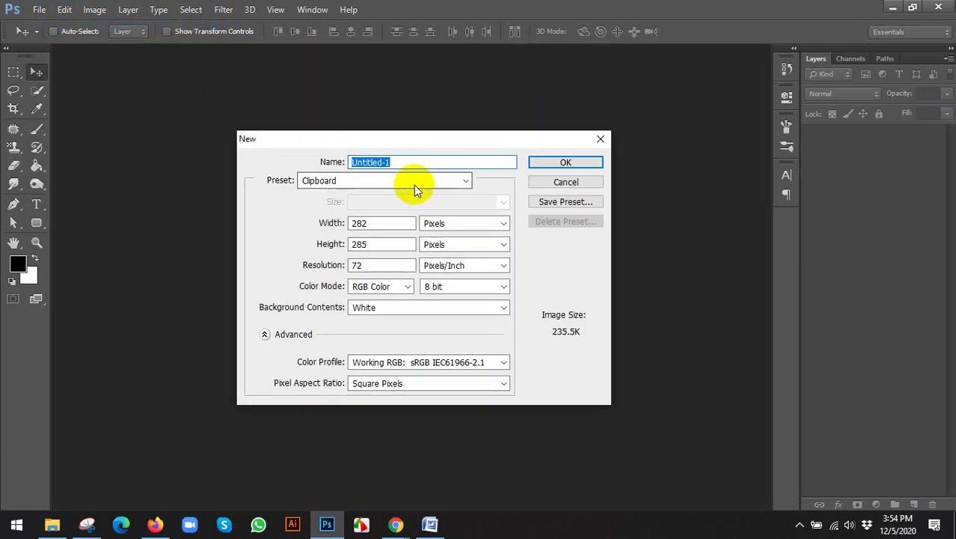
mouse_move(395, 524)
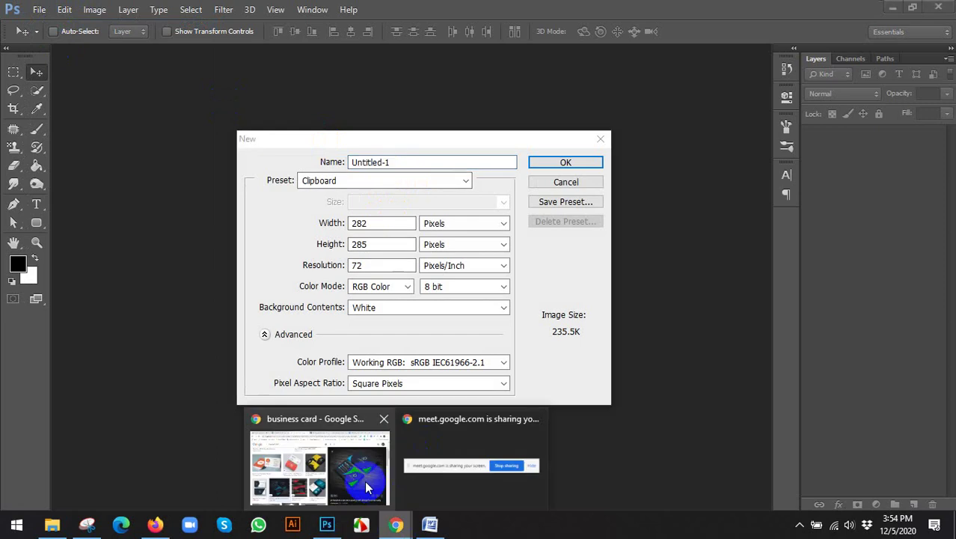
left_click(365, 485)
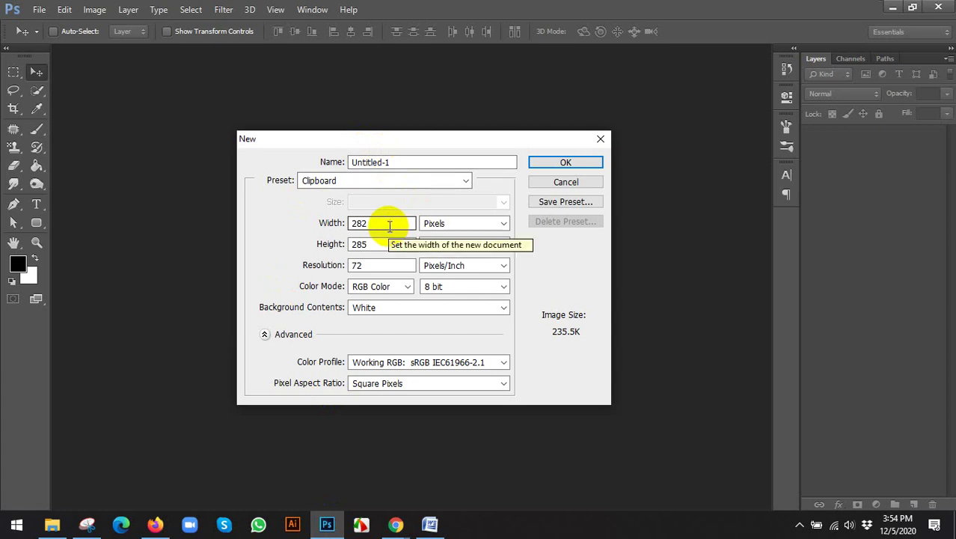
double_click(377, 225)
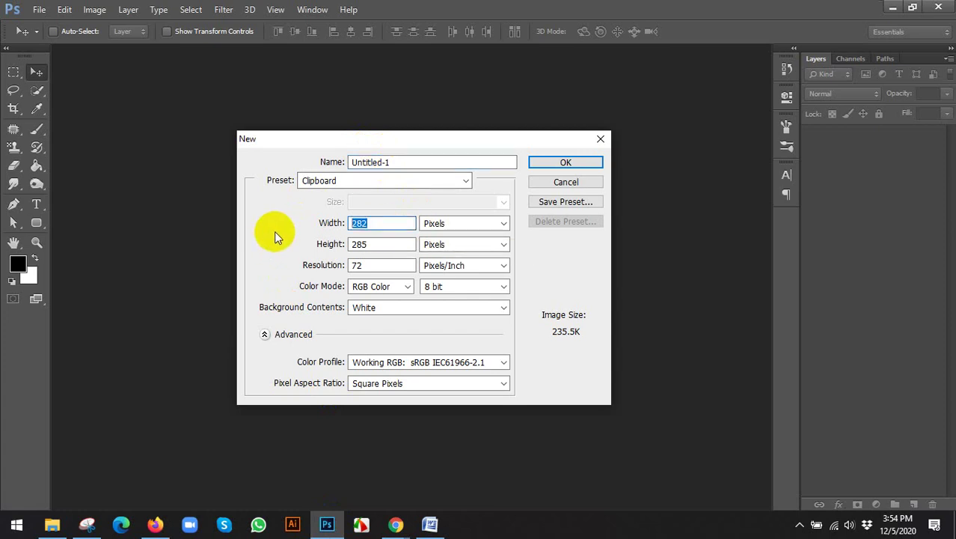
type("1200")
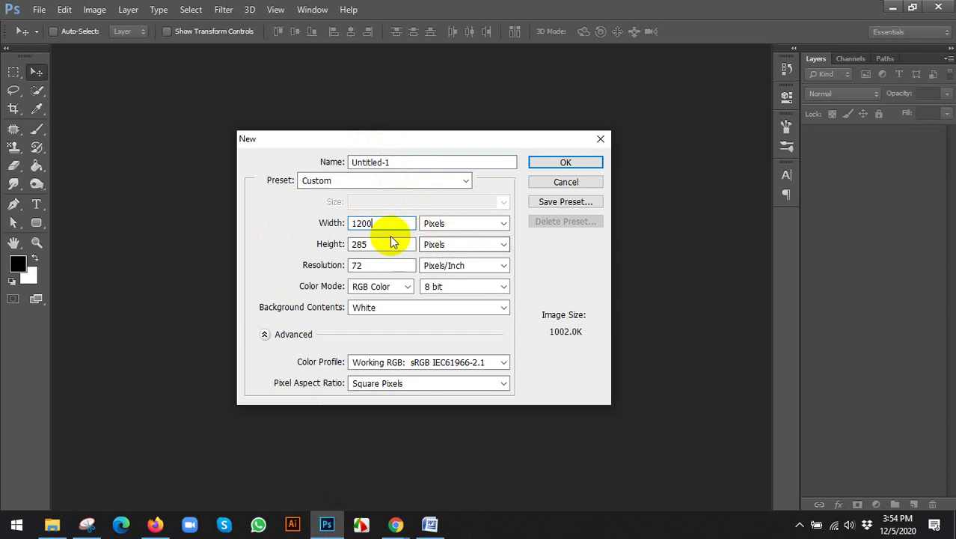
left_click(318, 250)
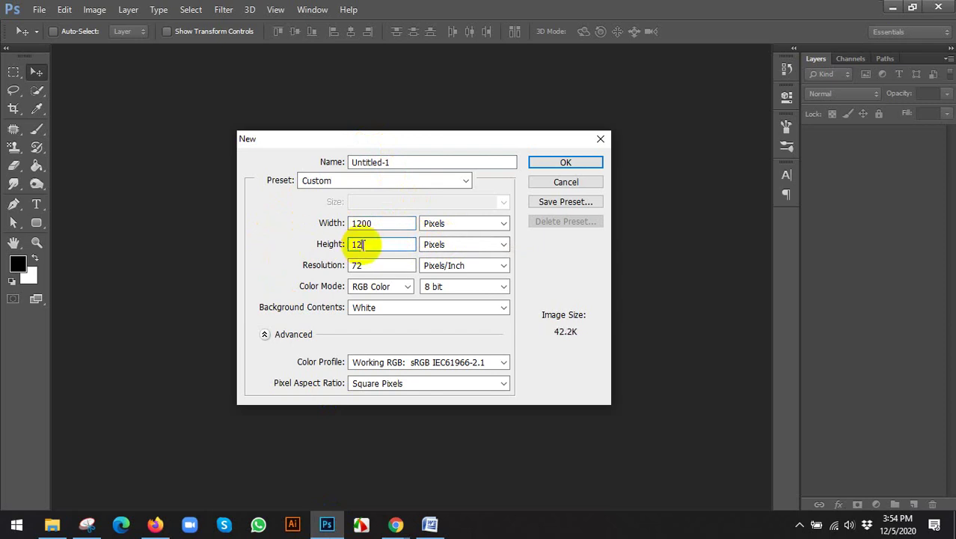
type("1200")
Name the new document "business card mocku", create it, and select its Background layer
left_click(402, 161)
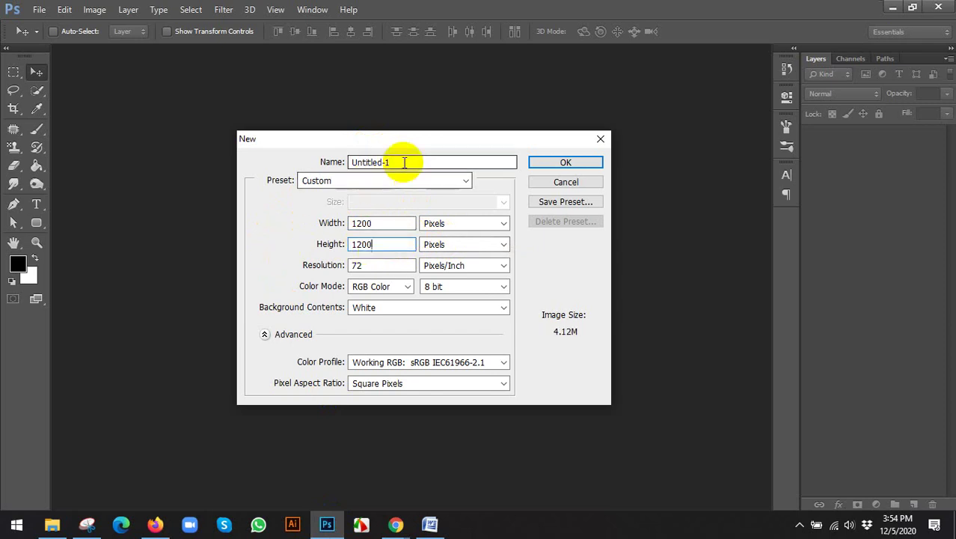
type("business card")
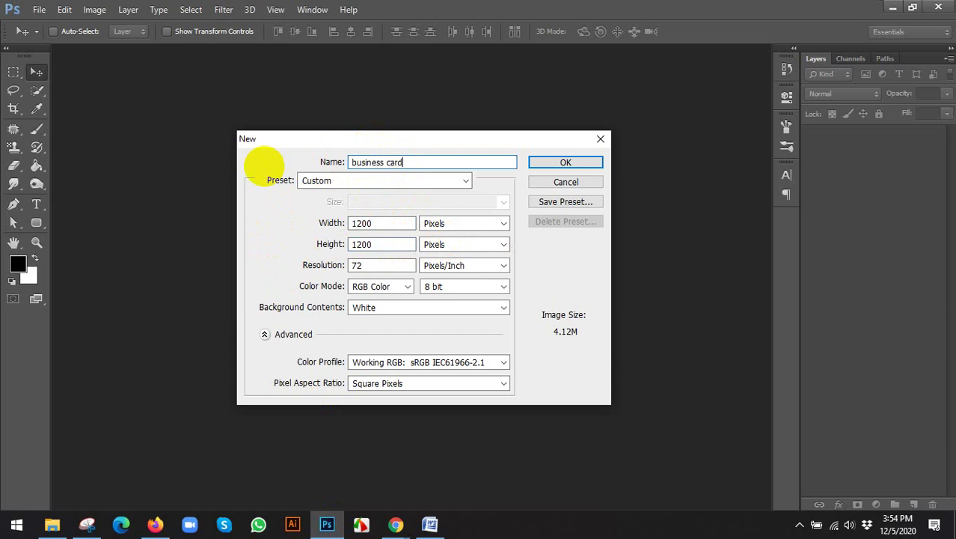
type(" mocku")
key("Return")
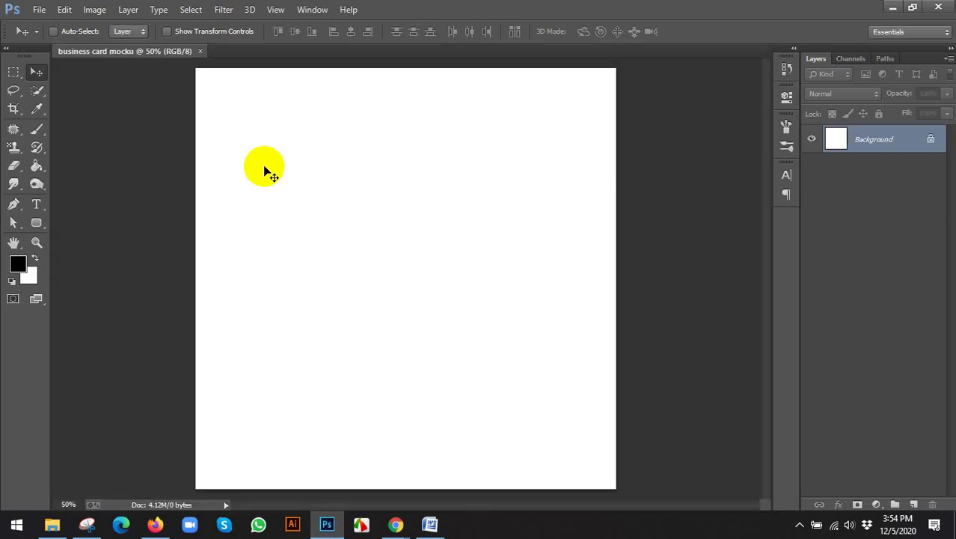
key("ctrl+0")
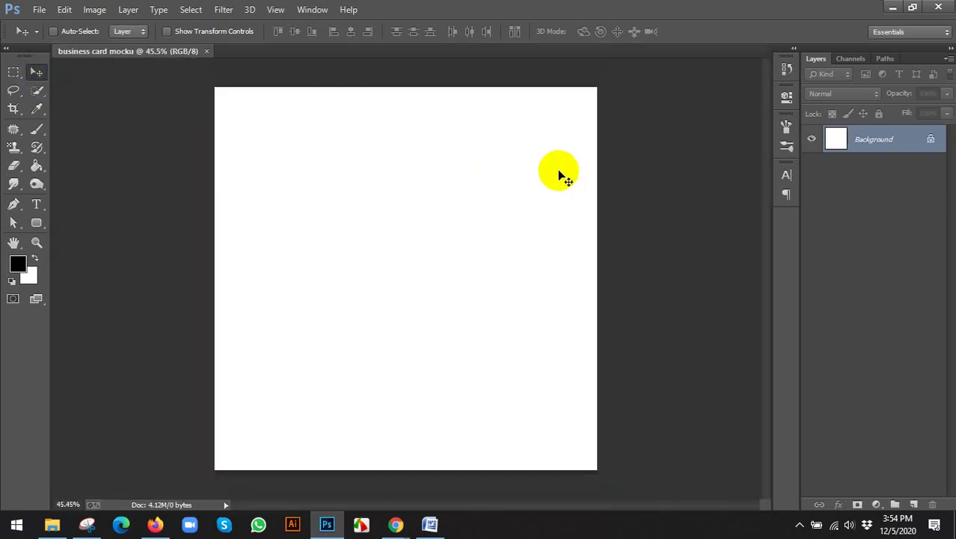
left_click(847, 141)
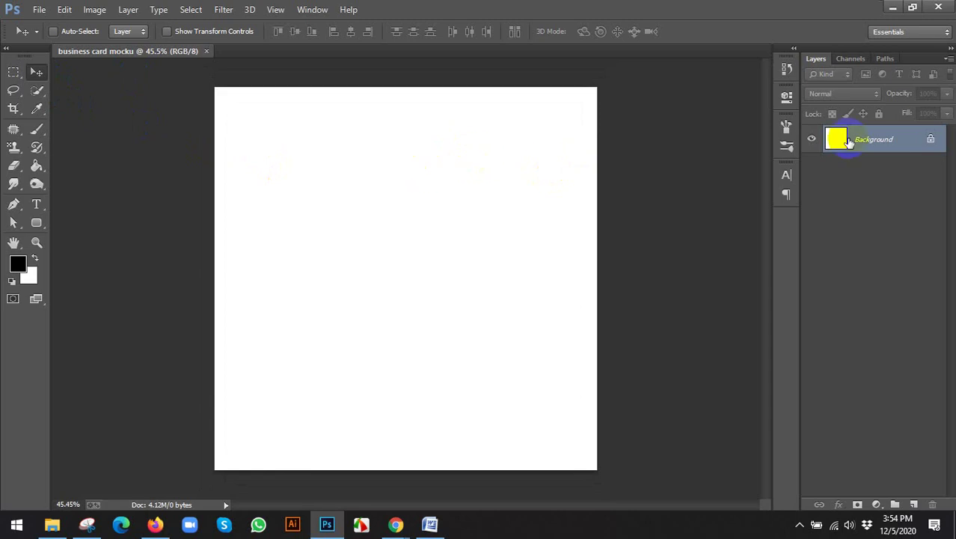
Switch to Chrome and search Google for "texture background" in place of the Ladies night party reference page
left_click(396, 524)
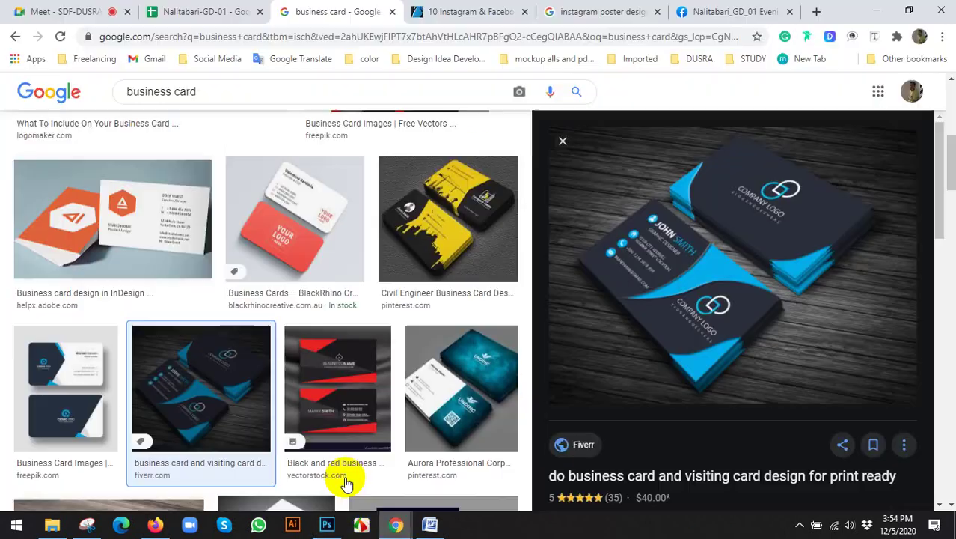
left_click(726, 12)
left_click(617, 12)
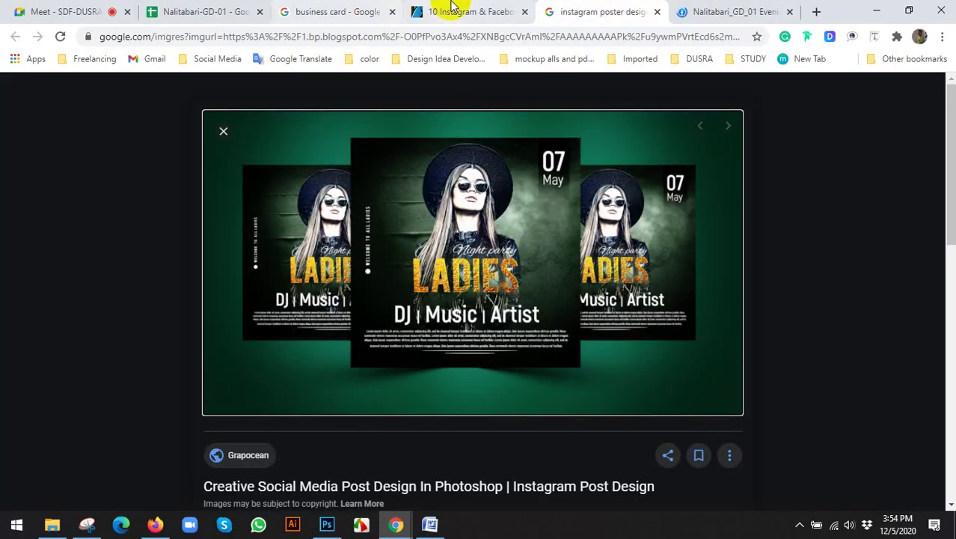
left_click(321, 12)
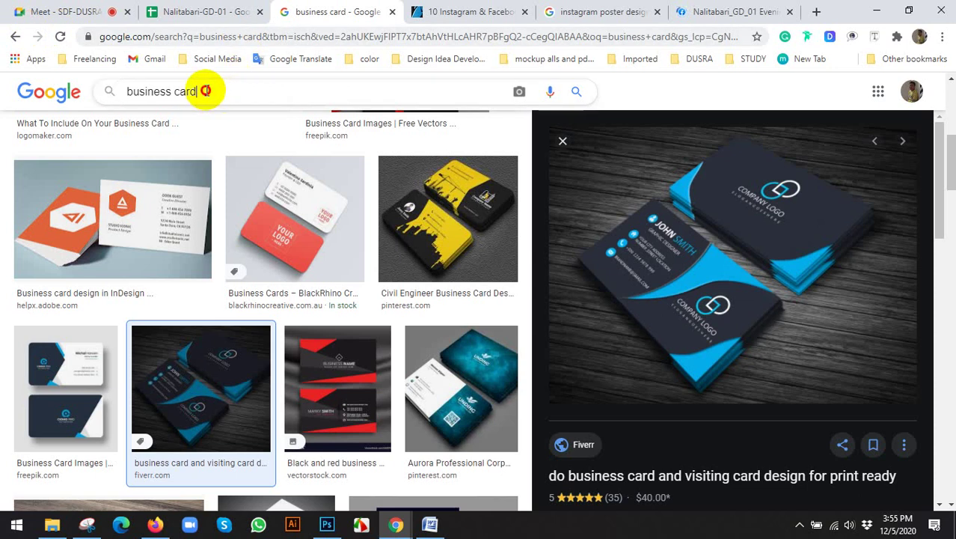
left_click_drag(207, 92, 27, 93)
type("tax")
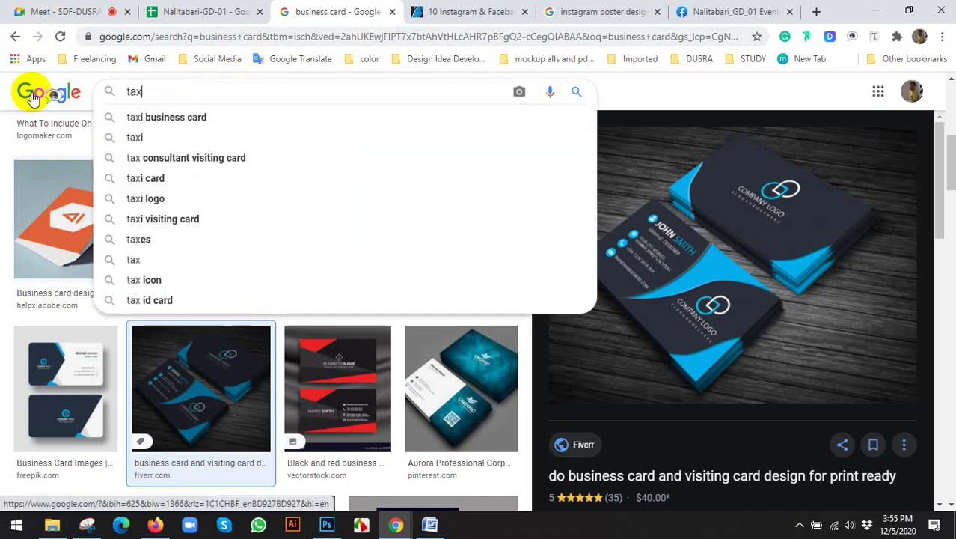
left_click(471, 12)
left_click(553, 13)
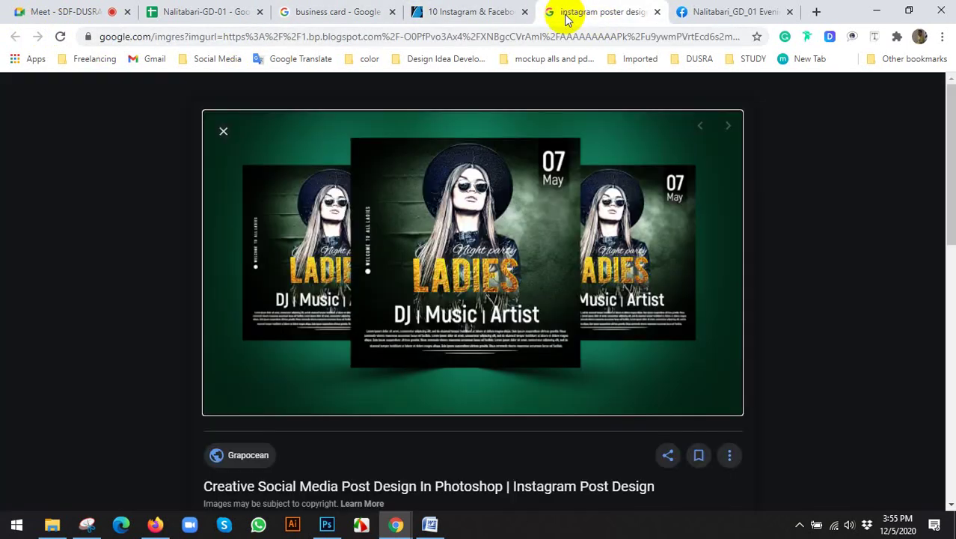
type("tex")
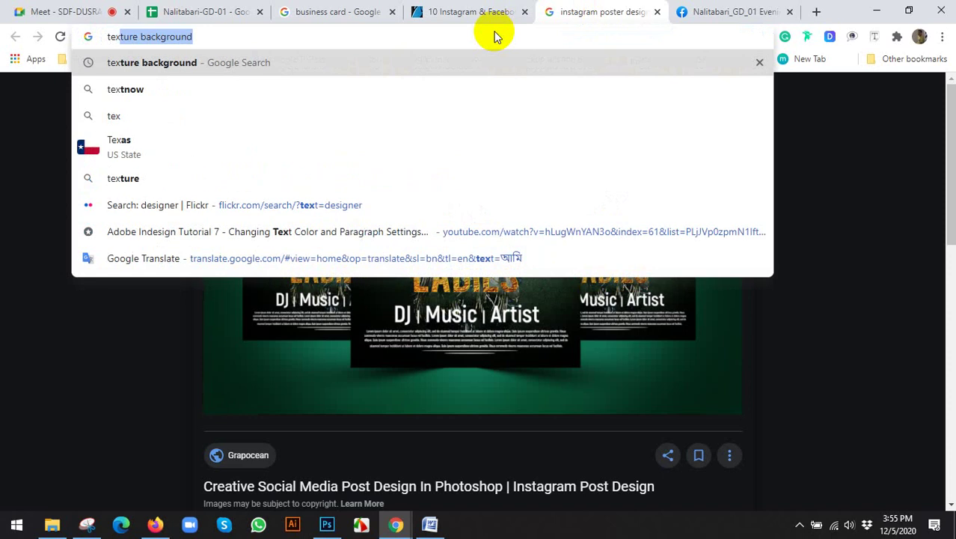
key("Return")
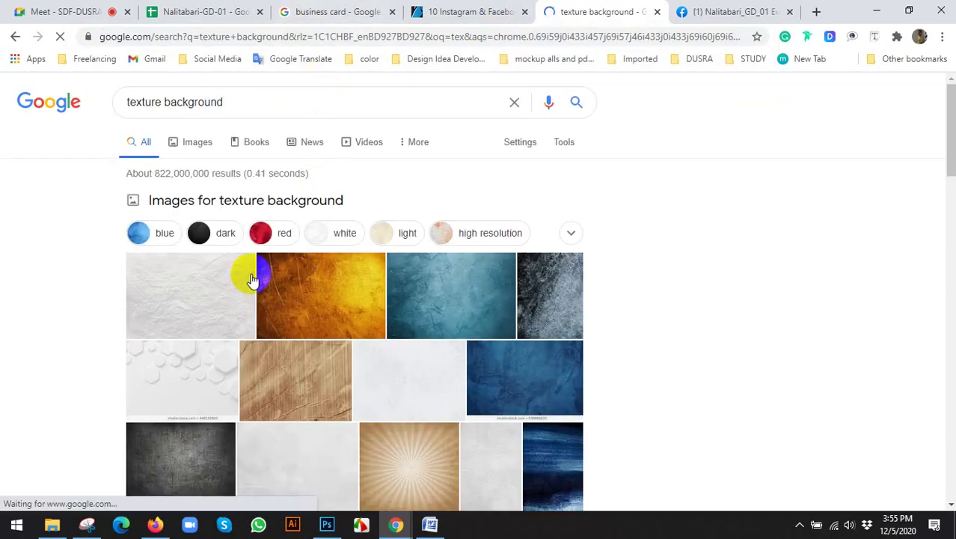
Show image results for the texture background search and browse the images related to the dark "Pin on Textures" result
left_click(195, 142)
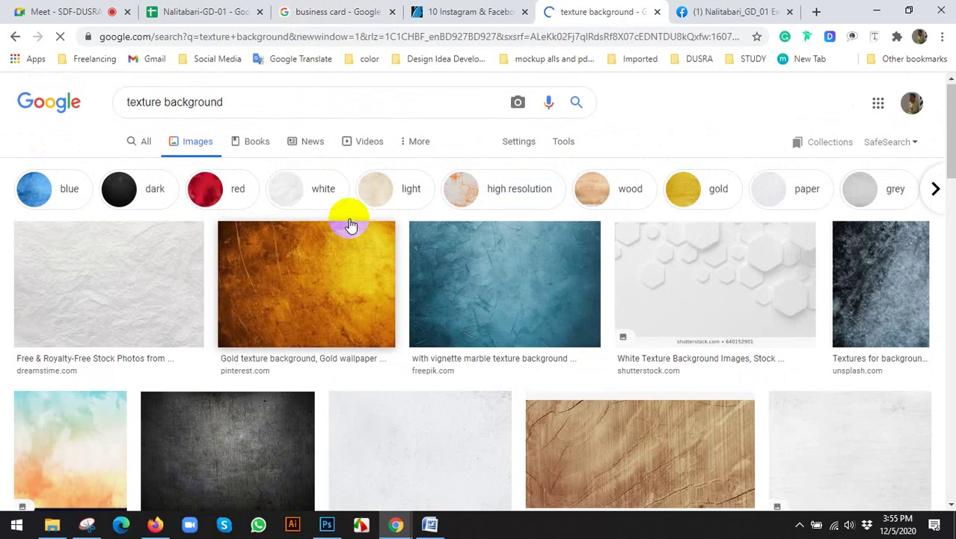
scroll(348, 223, "down", 2)
left_click(282, 290)
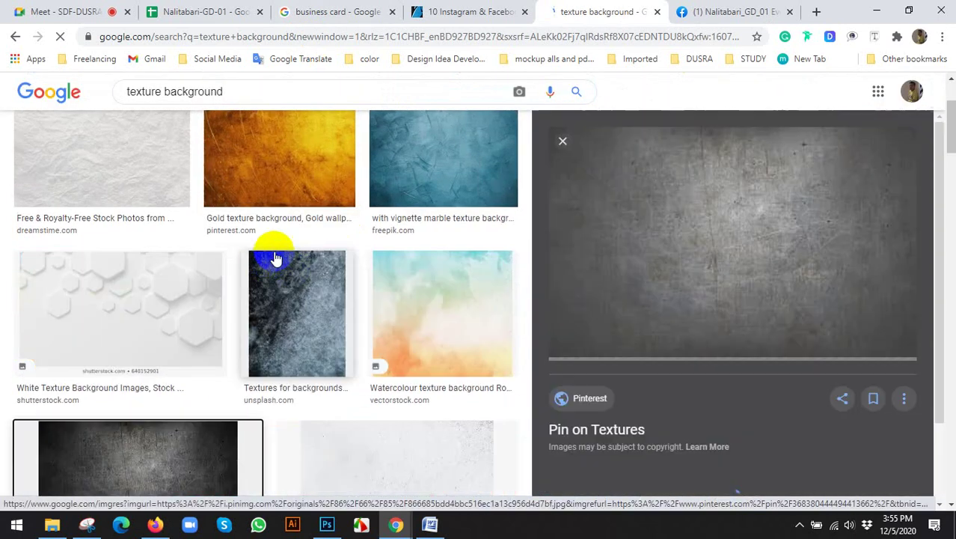
scroll(756, 289, "down", 4)
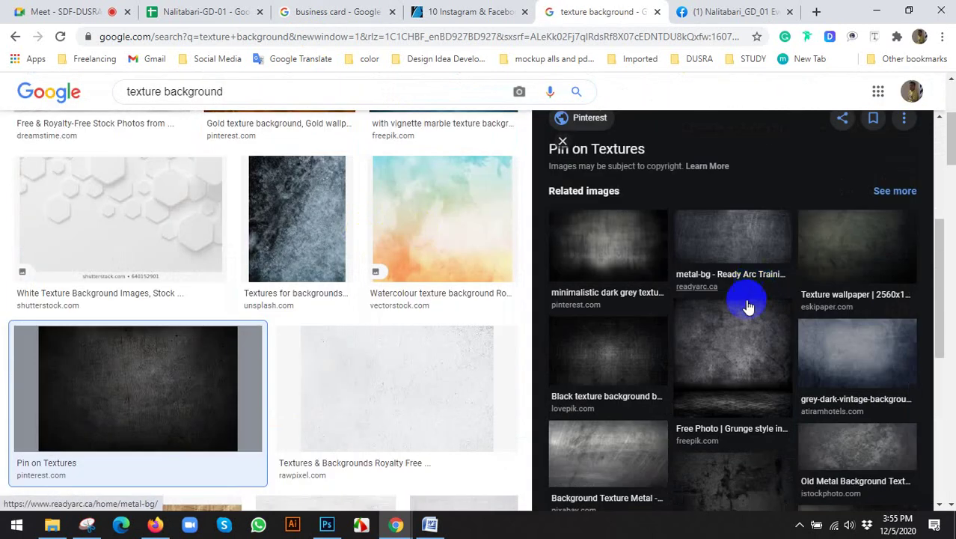
scroll(684, 357, "down", 3)
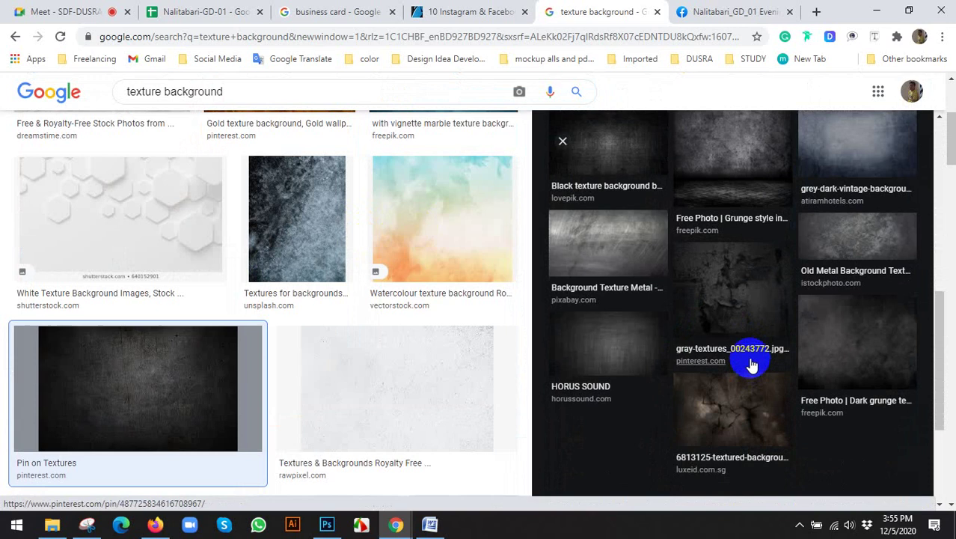
Copy the cracked dark wall image gray-textures_00243772.jpg and paste it into the business card mocku document in Photoshop
left_click(732, 284)
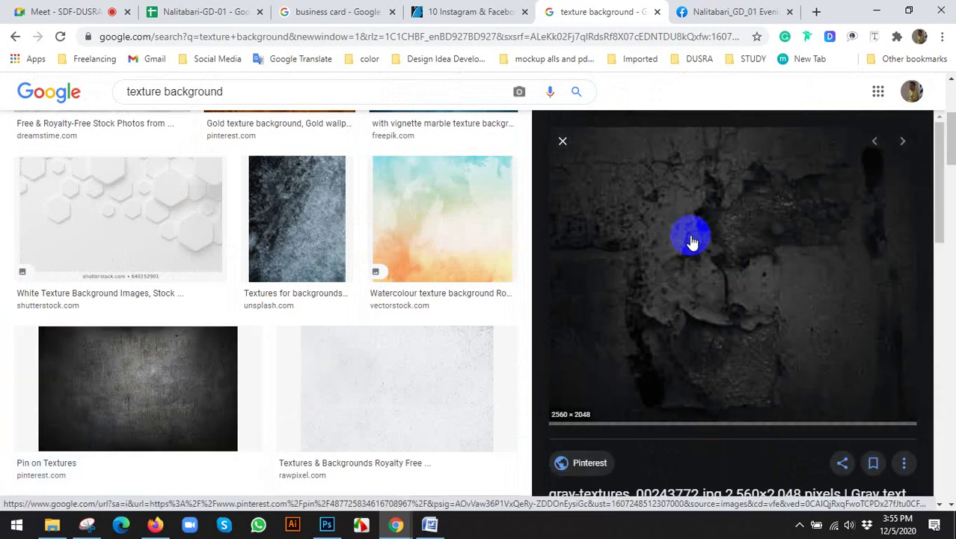
right_click(648, 218)
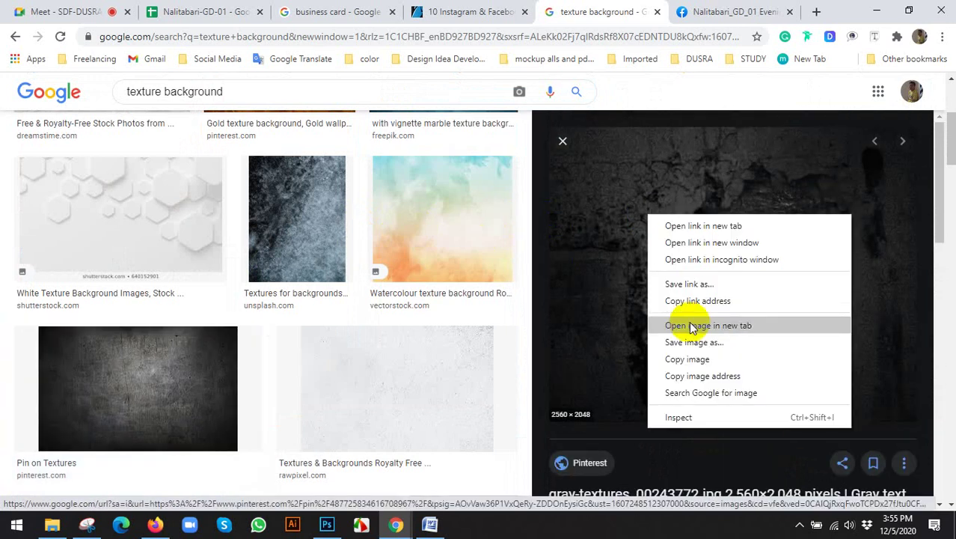
left_click(676, 359)
left_click(333, 527)
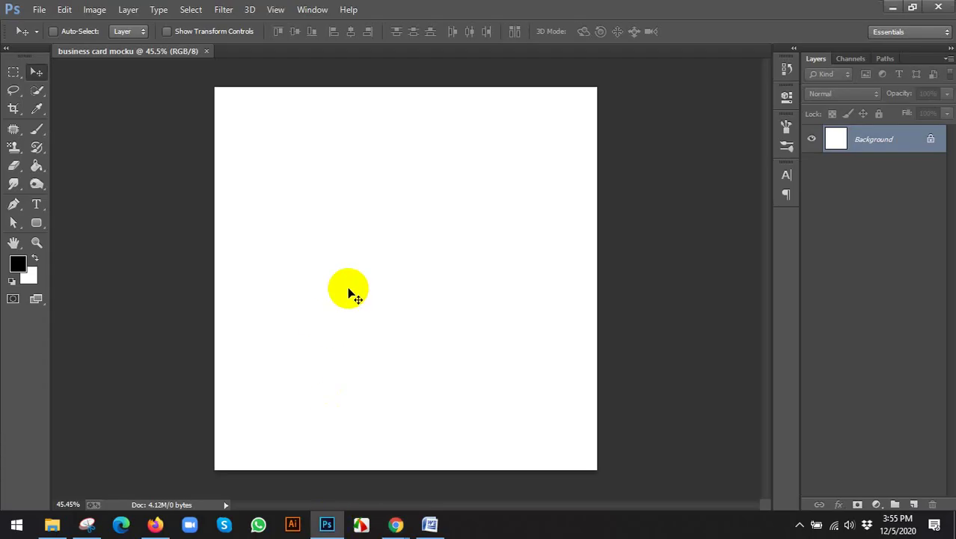
key("ctrl+v")
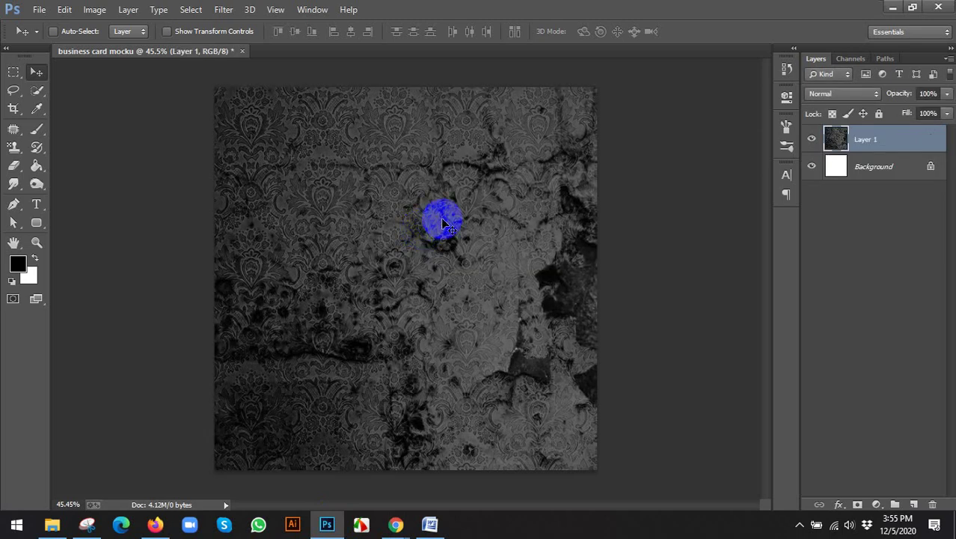
Scale down the pasted wall texture with Free Transform and position it to cover the whole square canvas
scroll(438, 213, "down", 1)
key("ctrl+0")
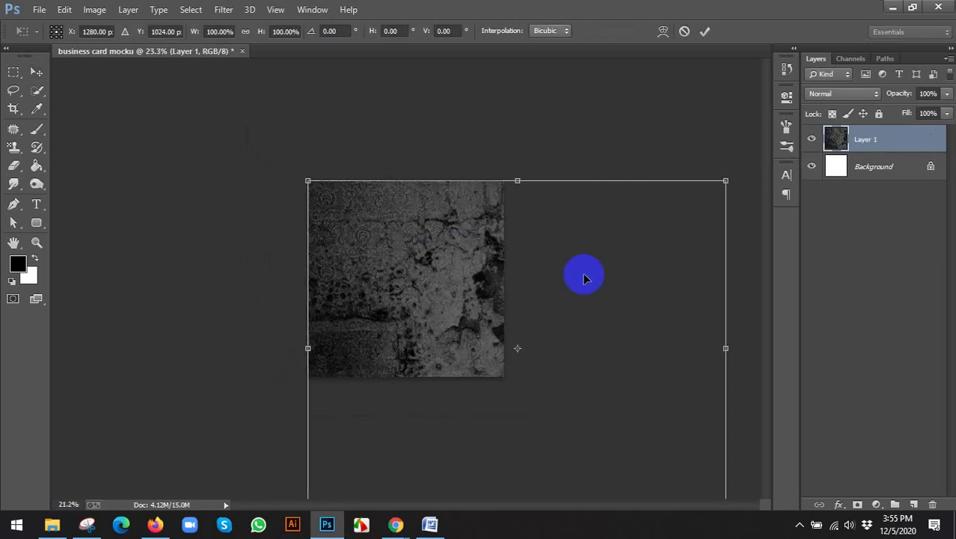
left_click_drag(643, 458, 488, 363)
left_click_drag(473, 273, 467, 283)
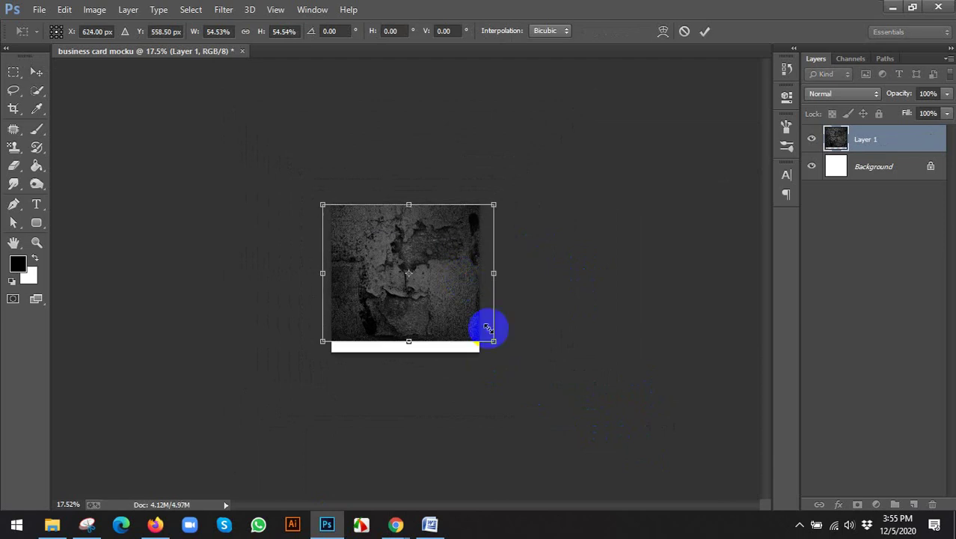
left_click_drag(498, 338, 511, 354)
left_click_drag(480, 291, 461, 279)
left_click(705, 33)
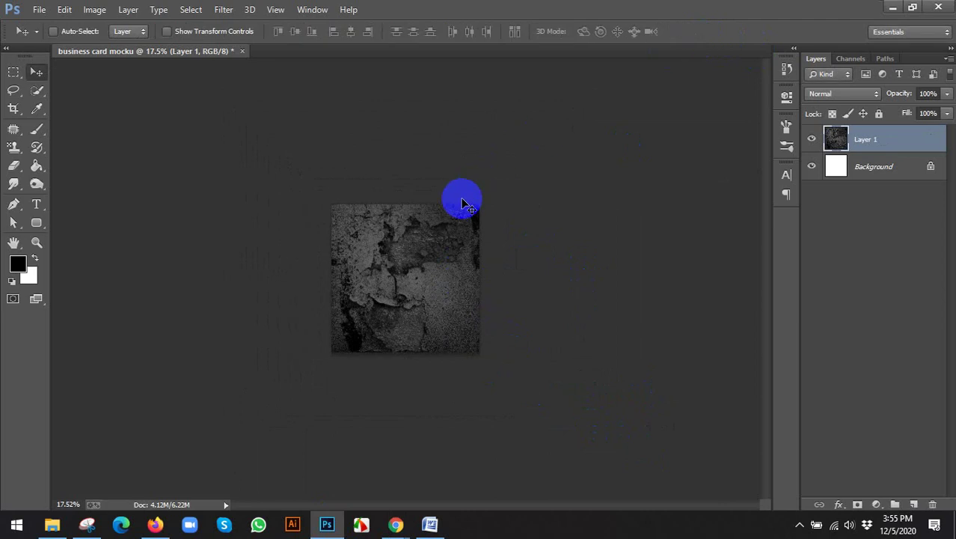
Add a black-to-transparent Gradient Fill layer above the texture with Radial style and Reverse enabled
scroll(456, 204, "up", 4)
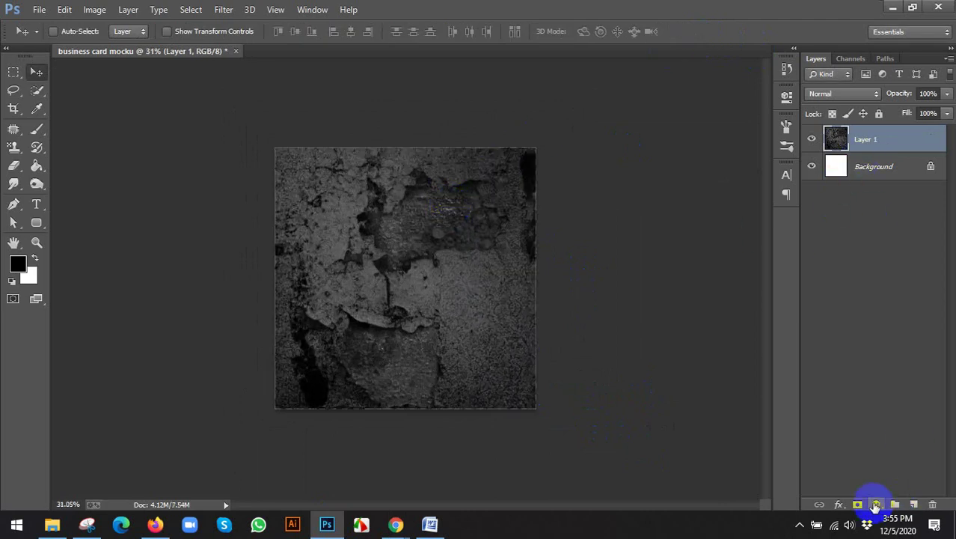
left_click(875, 505)
left_click(839, 213)
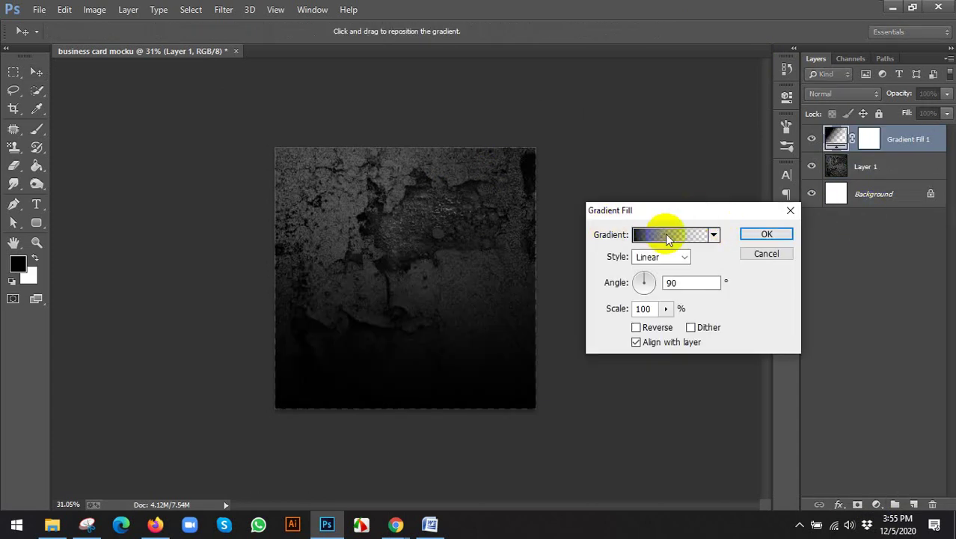
left_click(665, 257)
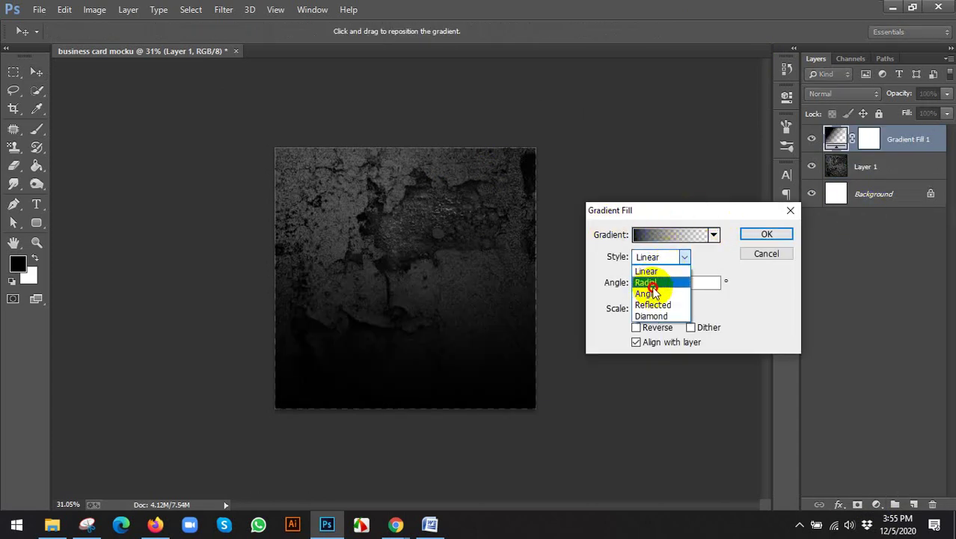
left_click(665, 274)
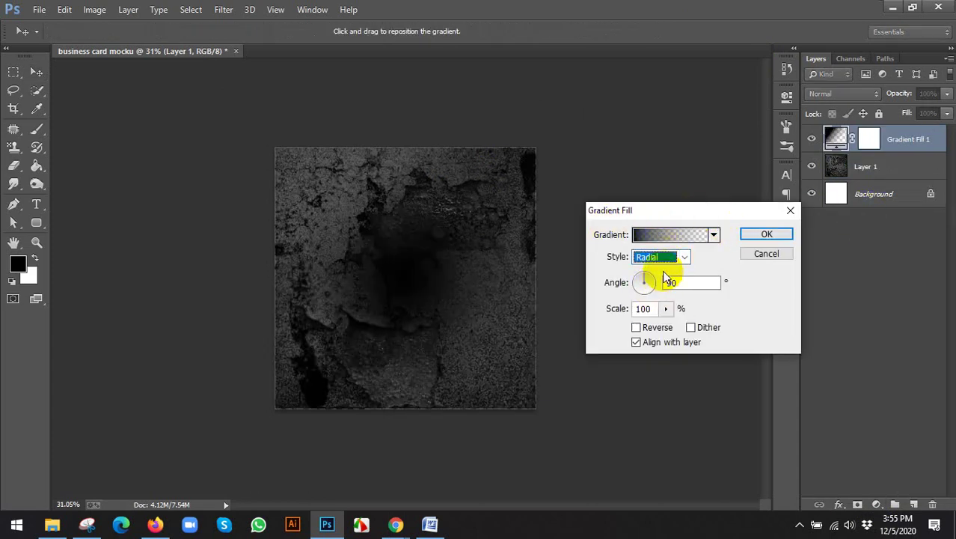
left_click(637, 327)
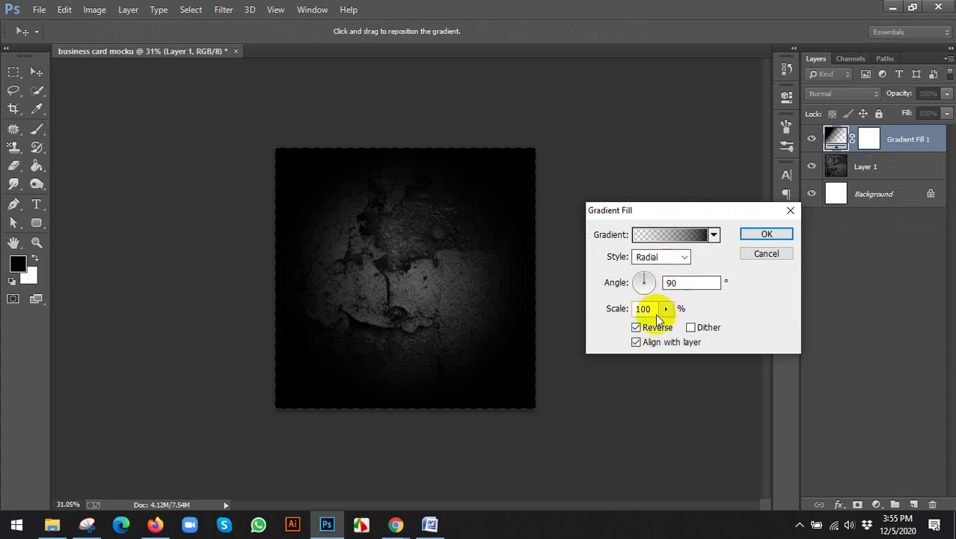
Set the gradient fill's scale to 130% and apply it
left_click(666, 308)
left_click_drag(680, 327, 668, 331)
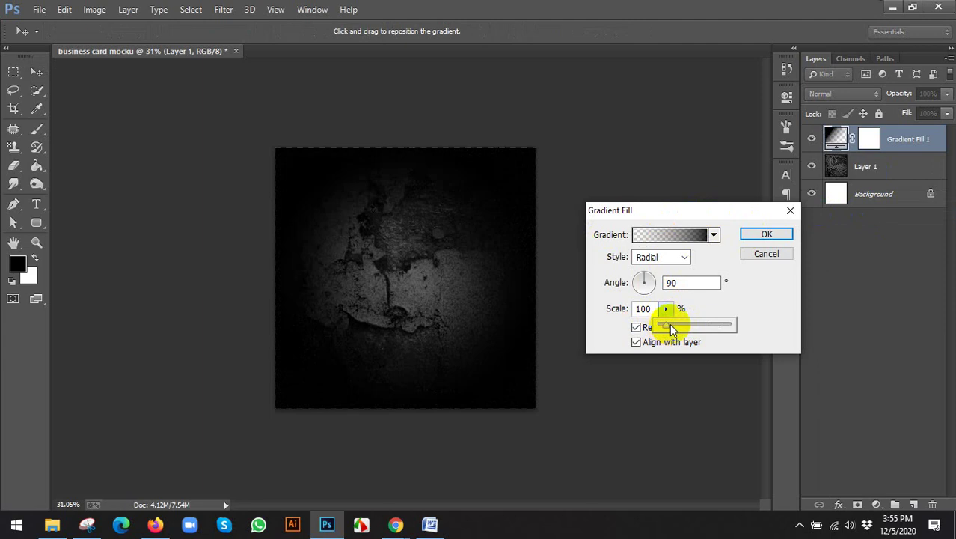
left_click_drag(670, 325, 670, 329)
left_click(666, 308)
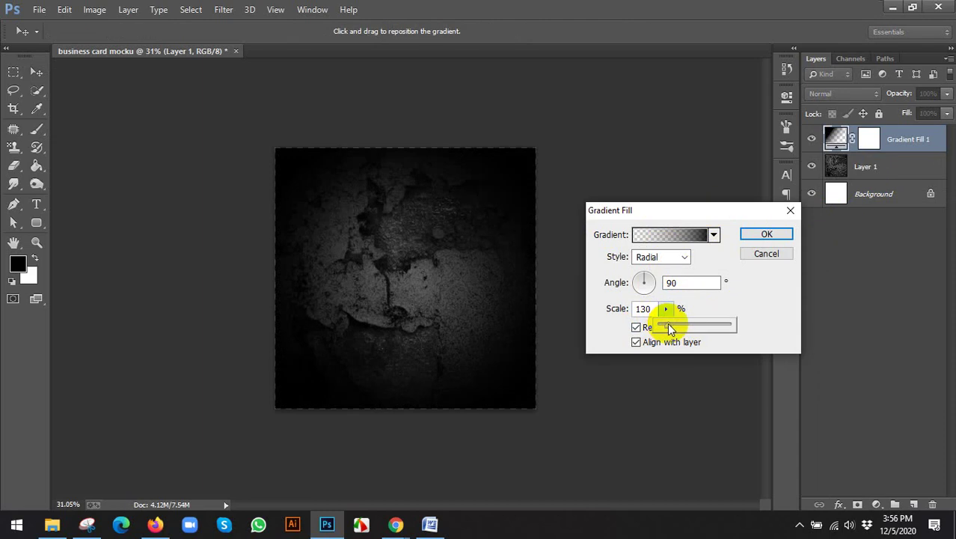
left_click(760, 234)
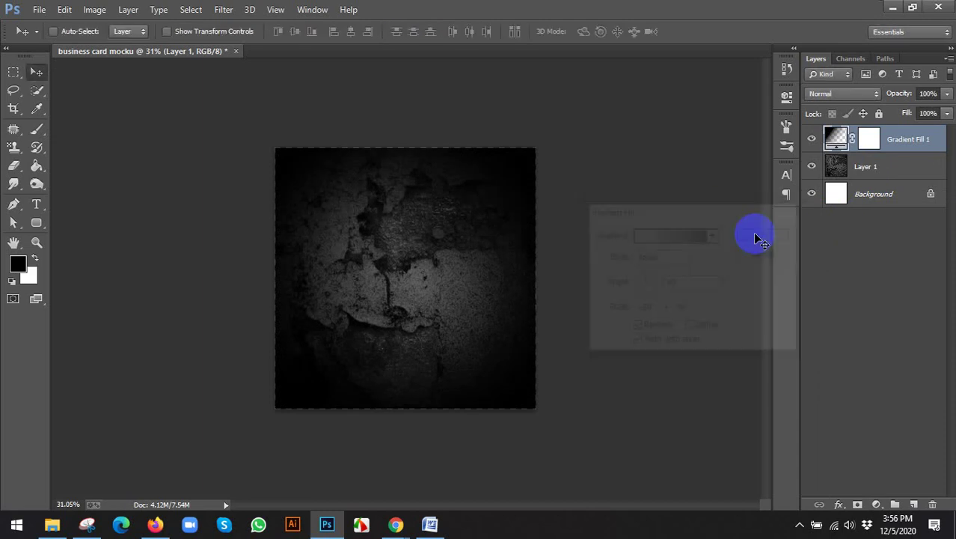
Apply a Gaussian Blur with a small radius to the wall texture on Layer 1
scroll(518, 231, "up", 2)
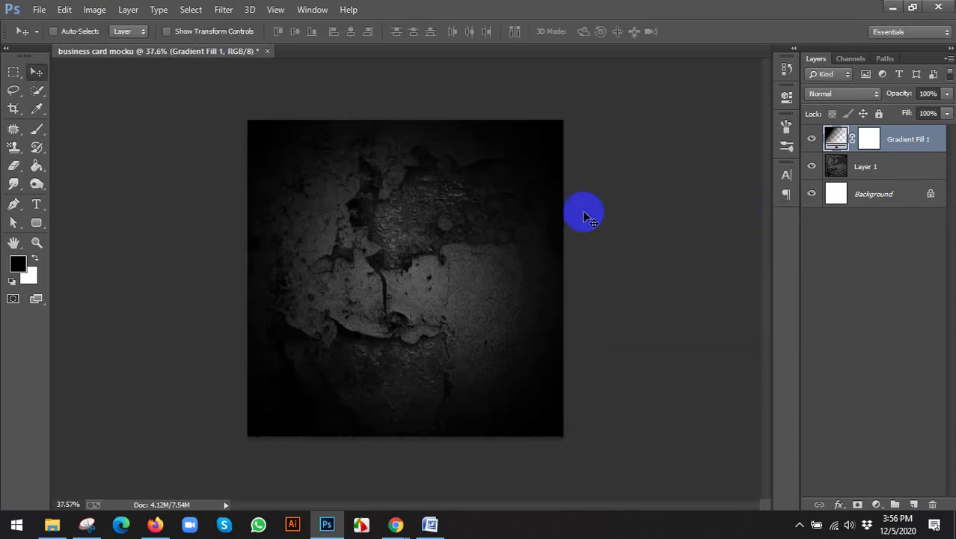
scroll(598, 208, "up", 1)
left_click(862, 166)
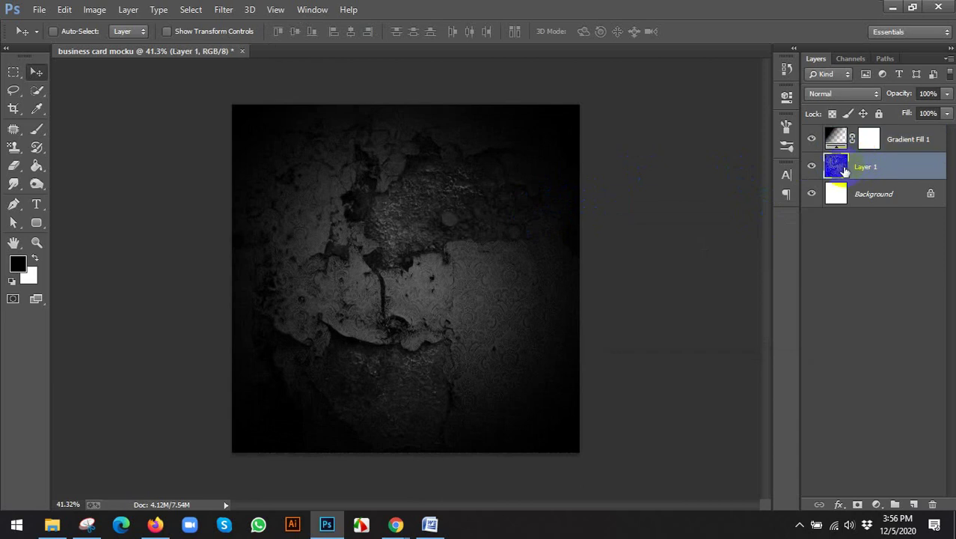
left_click(812, 168)
left_click(812, 168)
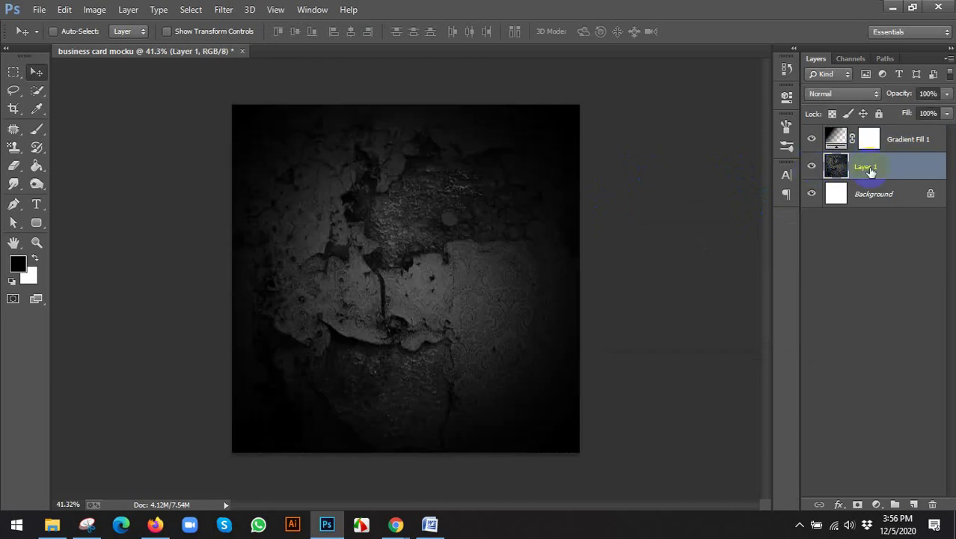
left_click(223, 10)
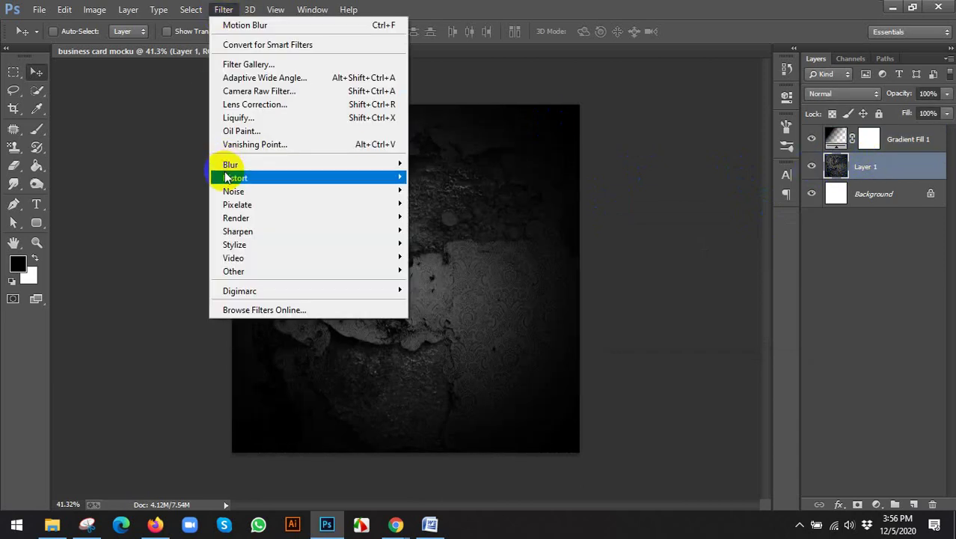
mouse_move(231, 166)
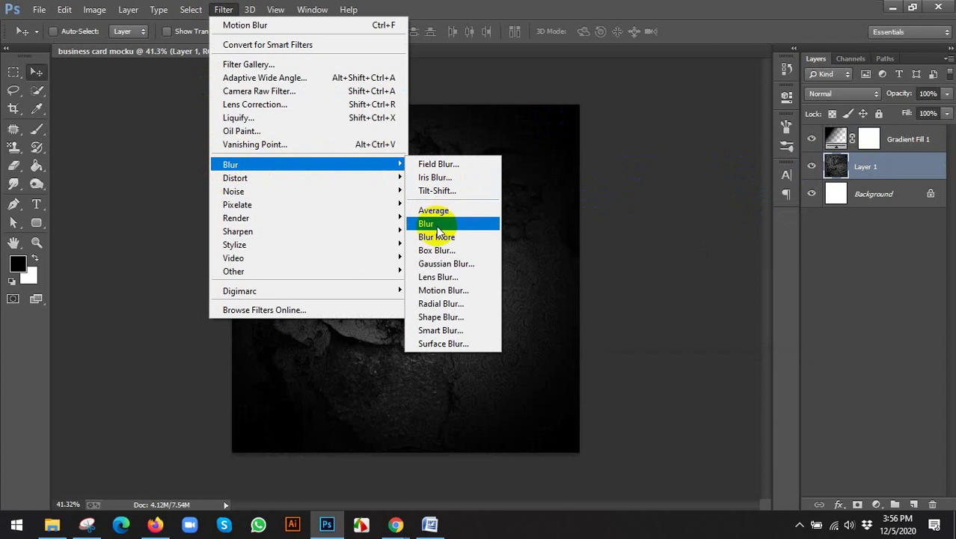
left_click(443, 263)
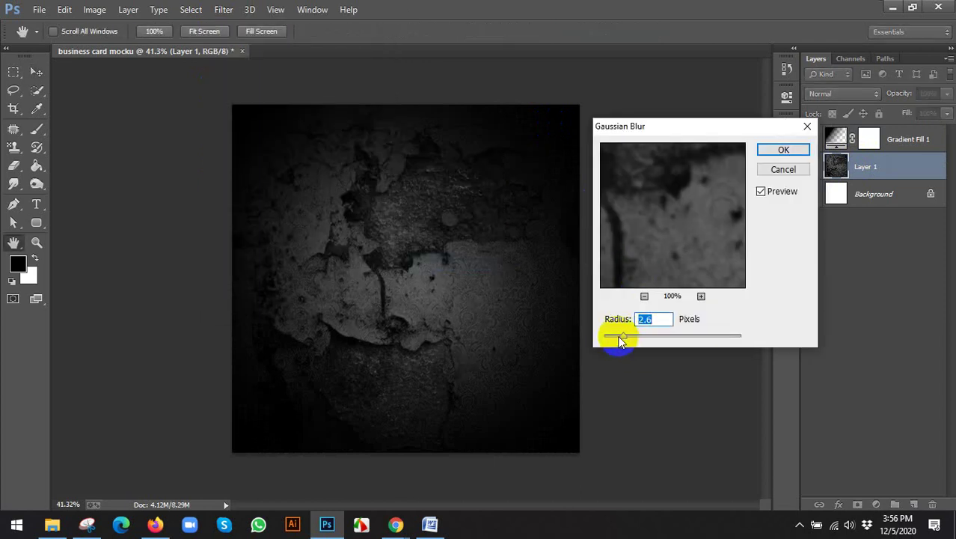
mouse_move(621, 339)
left_mouse_down()
mouse_move(608, 339)
mouse_move(615, 334)
left_mouse_up()
left_click(782, 152)
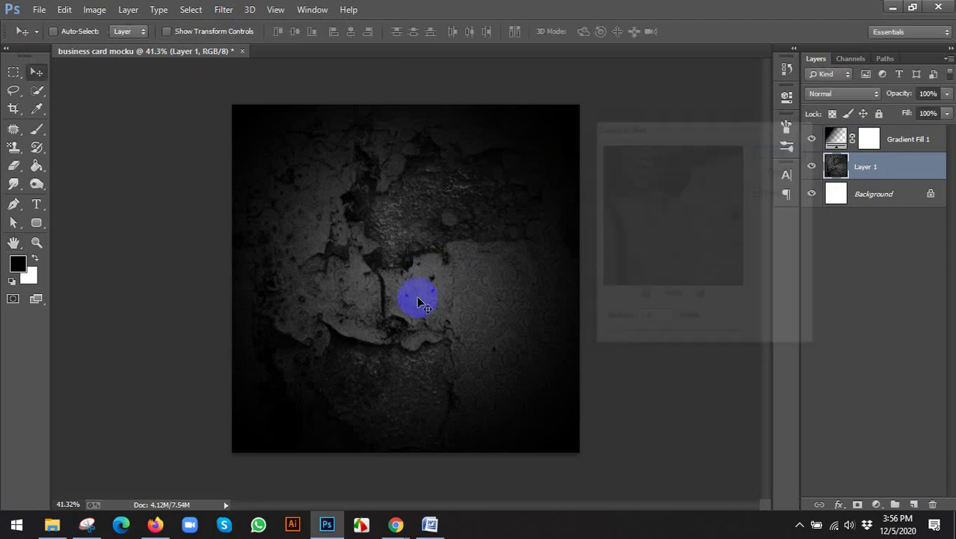
Switch to Chrome to view the blue and dark business card reference image, and return to Photoshop
mouse_move(399, 522)
left_click(329, 488)
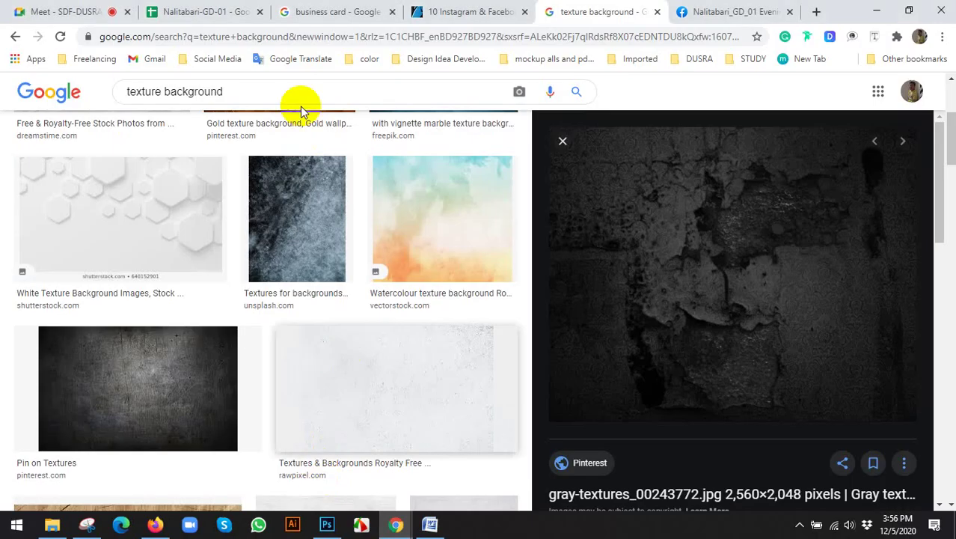
left_click(352, 11)
type("tax")
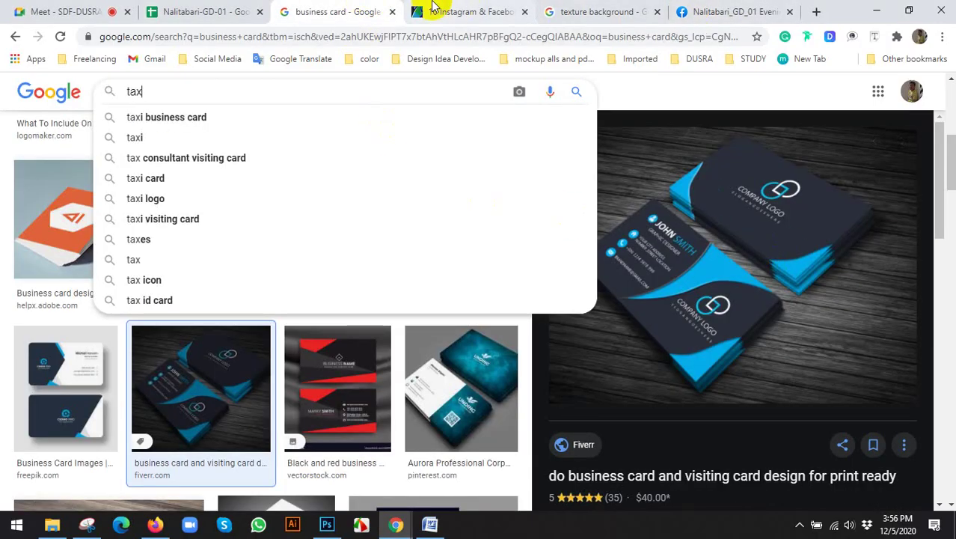
left_click(641, 86)
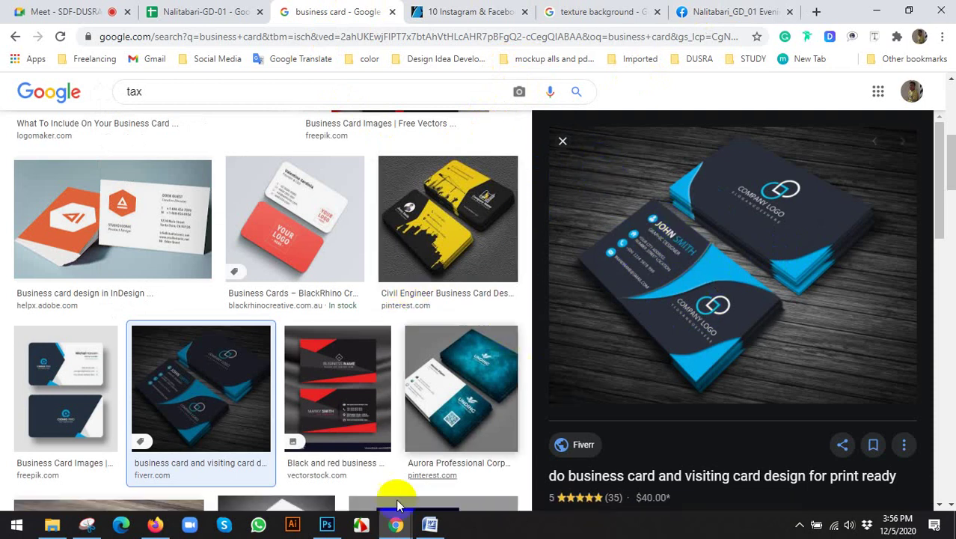
left_click(327, 525)
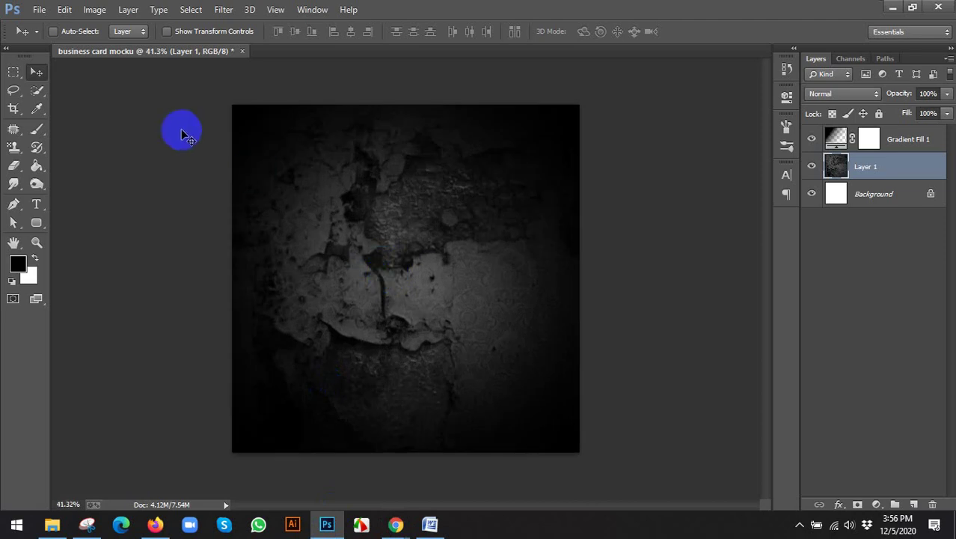
Save the document to the Desktop in Photoshop format as business card mocku.psd
key("ctrl+shift+s")
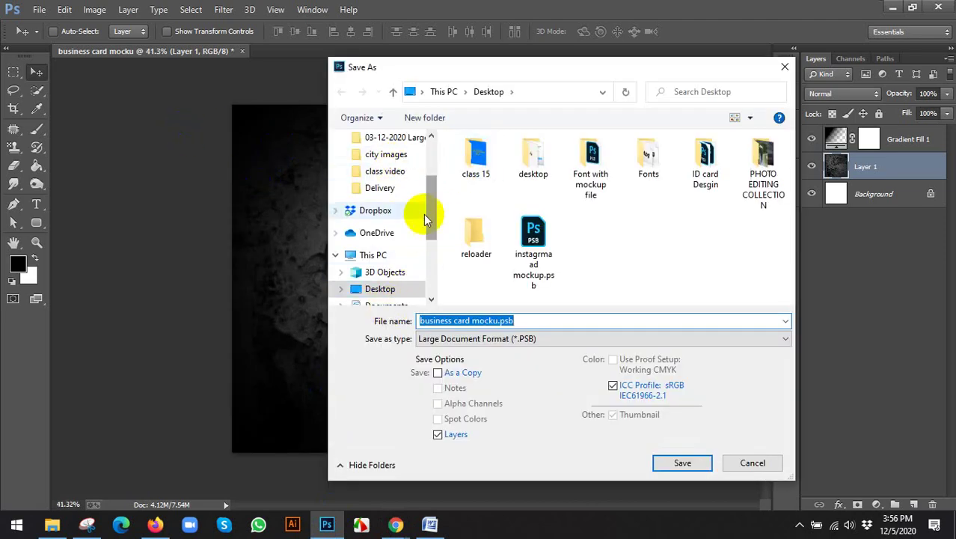
scroll(427, 157, "up", 2)
left_click(536, 338)
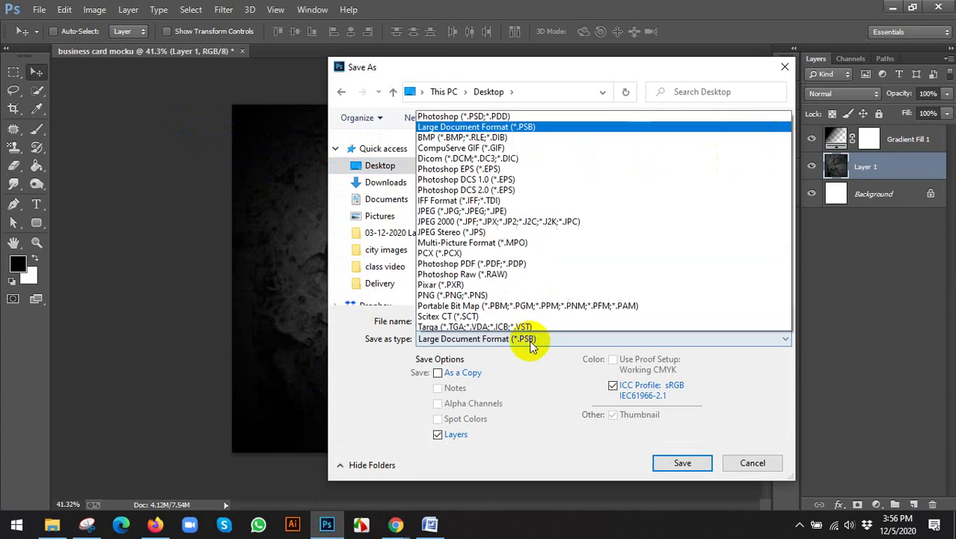
left_click(515, 104)
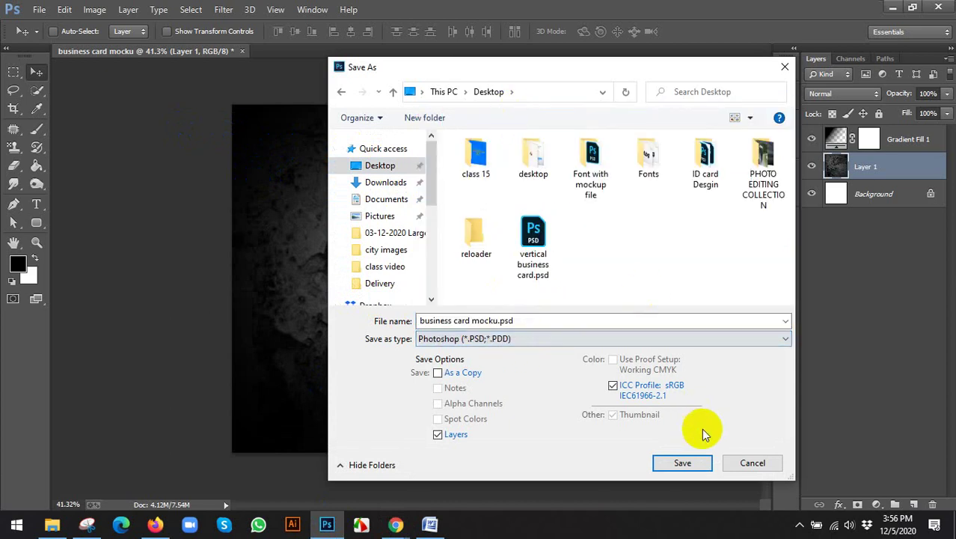
left_click(679, 463)
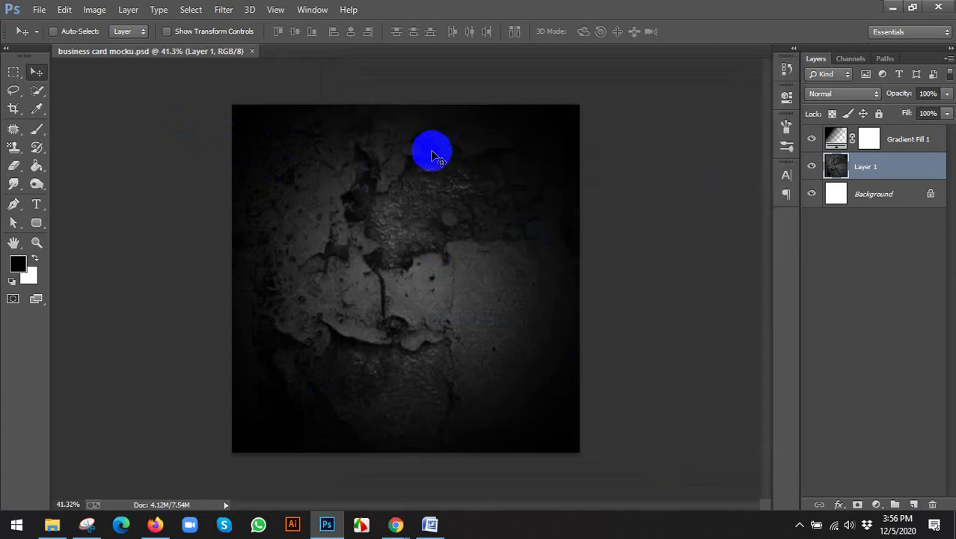
Create a new document 3.5 inches wide and 2 inches high at 300 pixels/inch in RGB Color mode
left_click(39, 10)
left_click(23, 26)
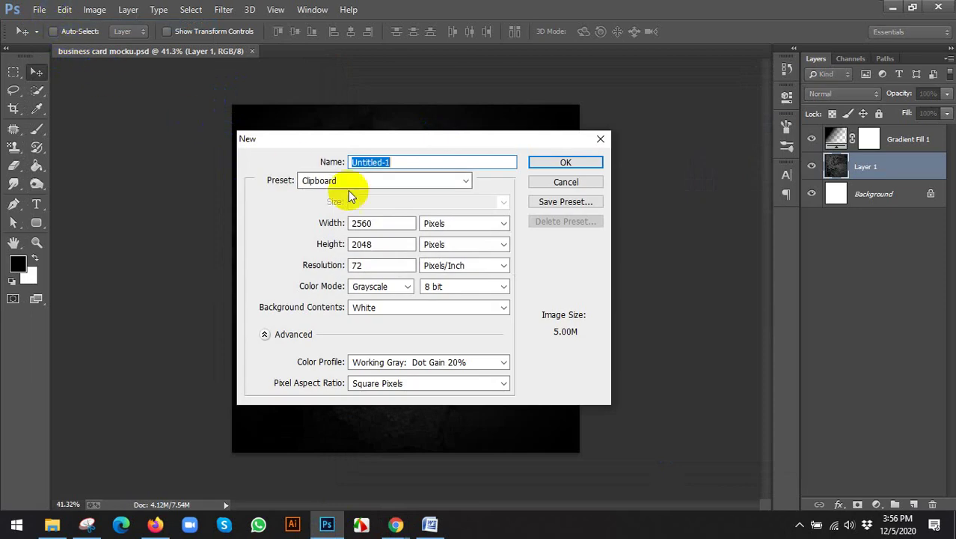
left_click(438, 223)
left_click(426, 244)
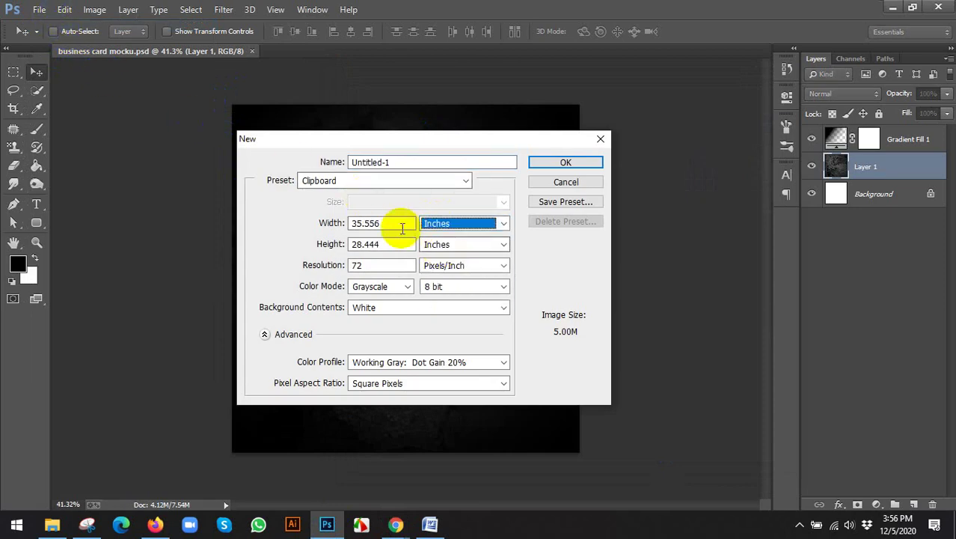
type("3.5")
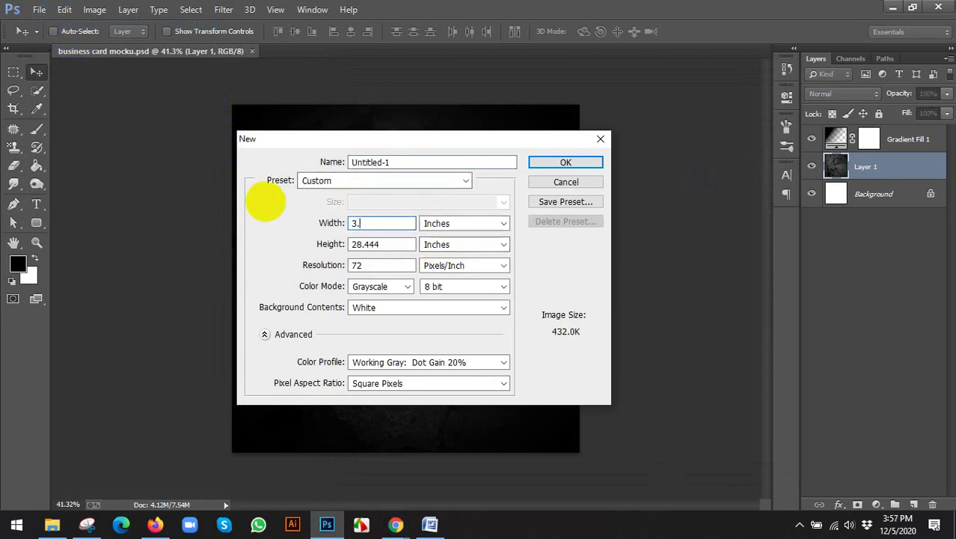
double_click(387, 240)
type("2")
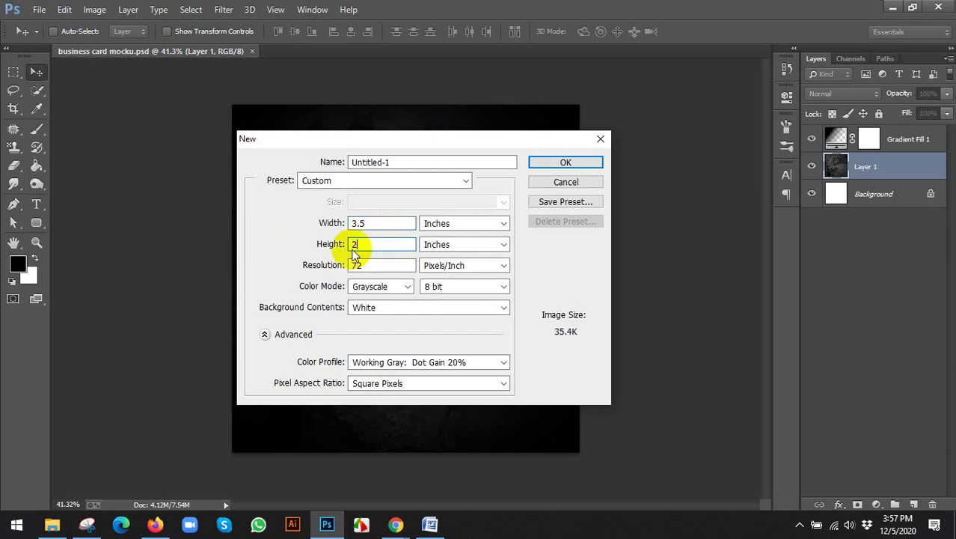
double_click(374, 263)
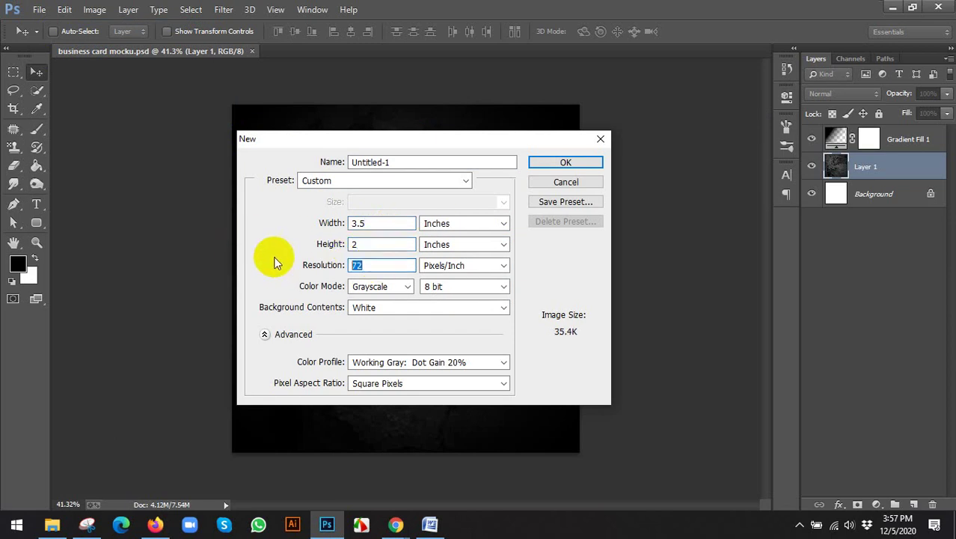
type("300")
left_click(380, 286)
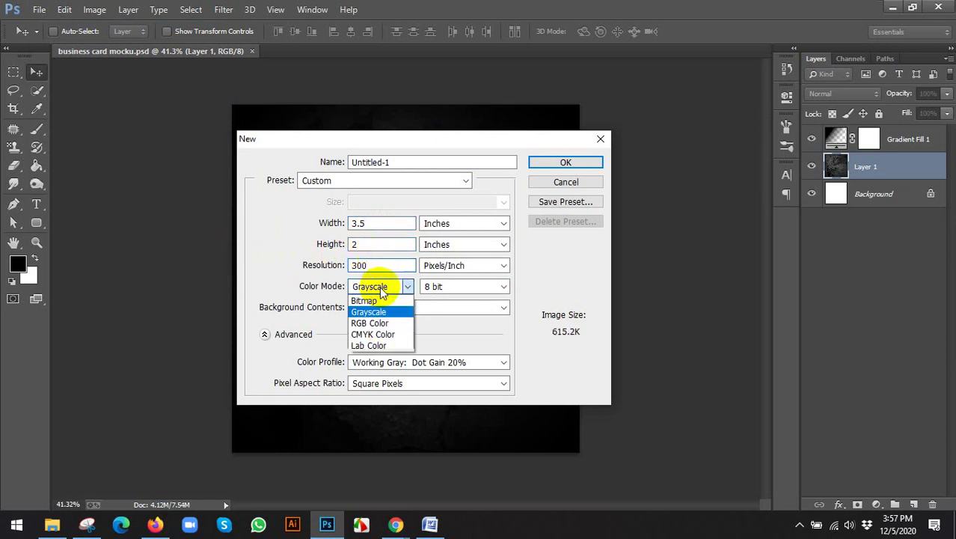
left_click(371, 322)
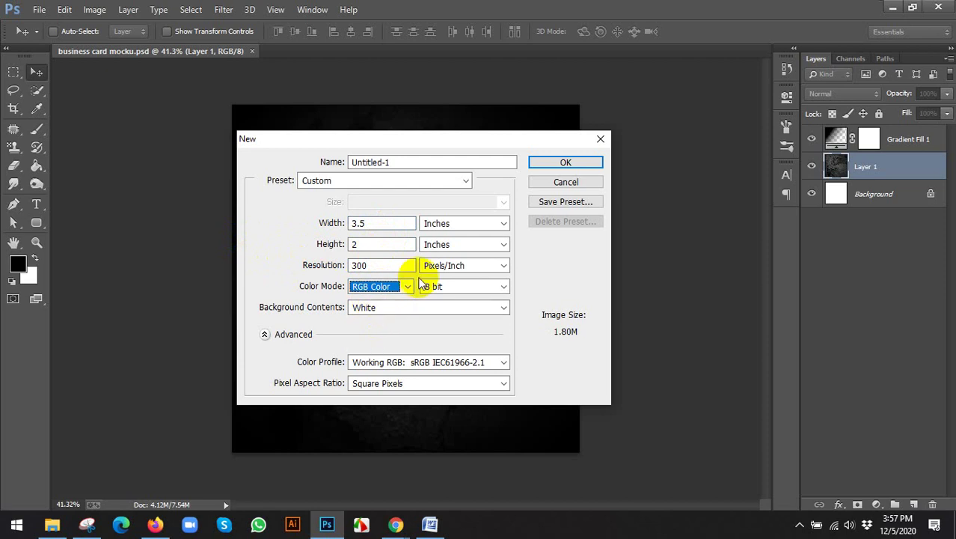
left_click(565, 163)
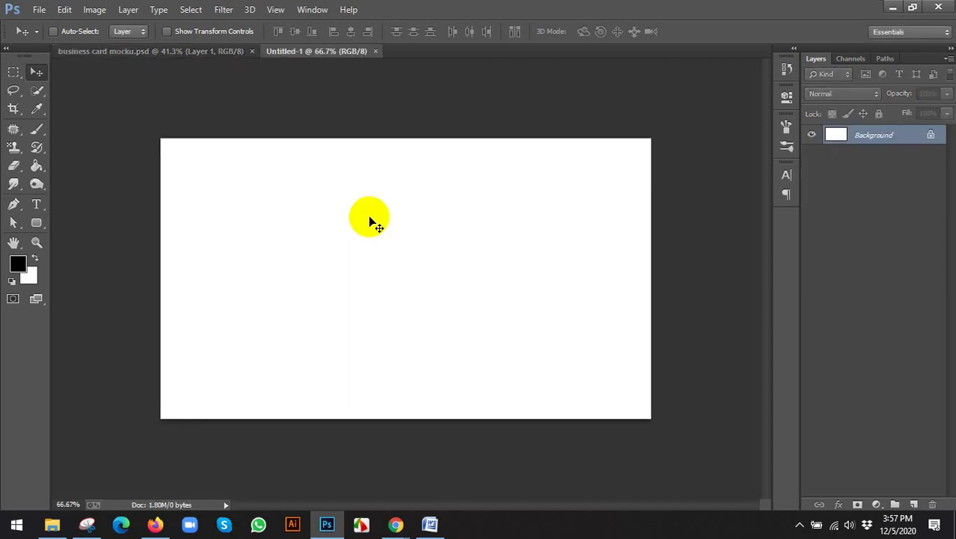
Convert the locked Background of the new document into a regular layer named Layer 0
scroll(369, 217, "down", 1)
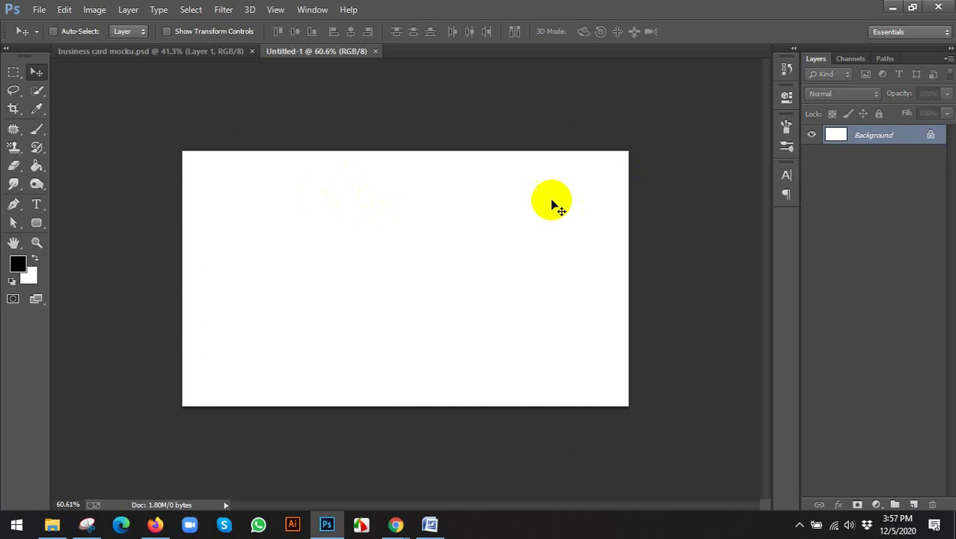
scroll(537, 214, "down", 1)
left_click(841, 157)
right_click(877, 142)
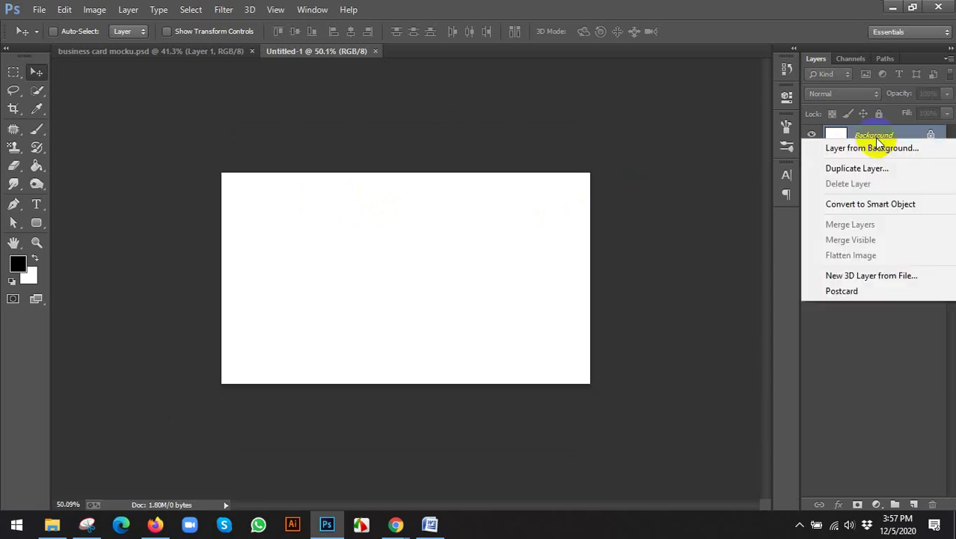
key("Escape")
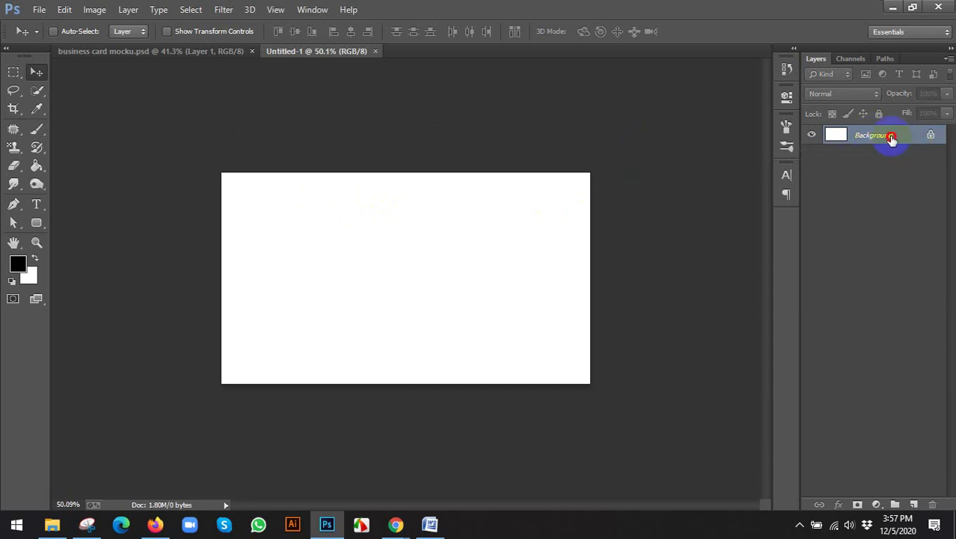
double_click(872, 135)
left_click(608, 163)
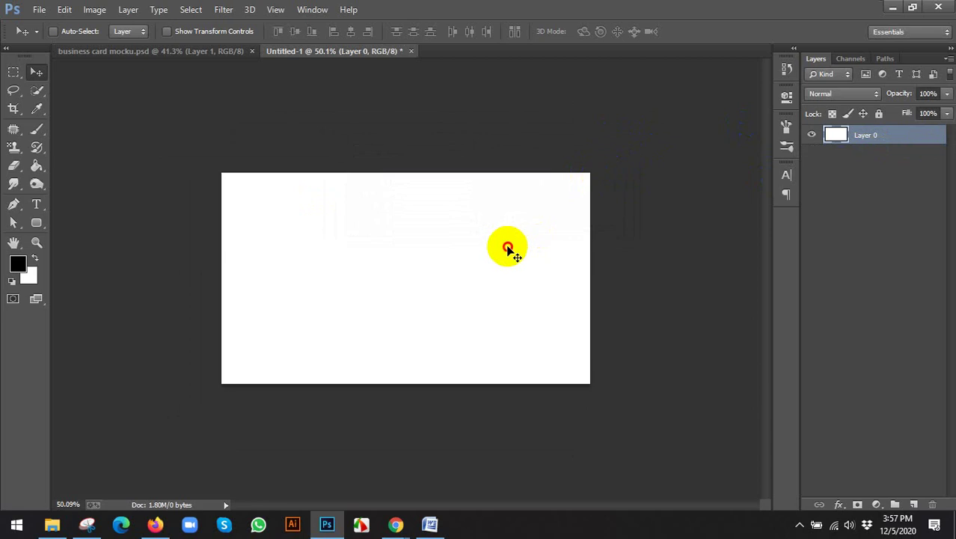
Copy the white card layer into business card mocku.psd and place it slightly above the middle of the canvas
left_click_drag(508, 249, 509, 272)
key("ctrl+]")
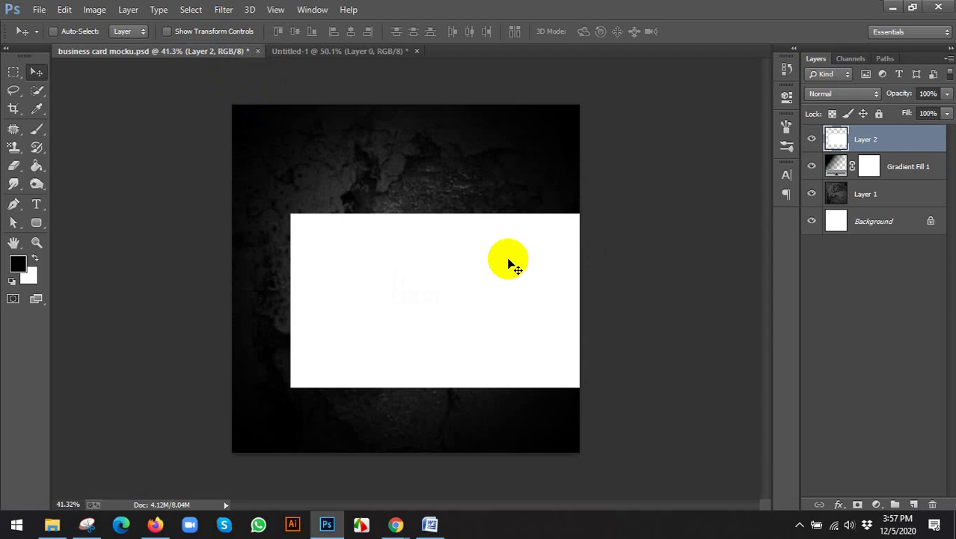
left_click_drag(453, 252, 469, 233)
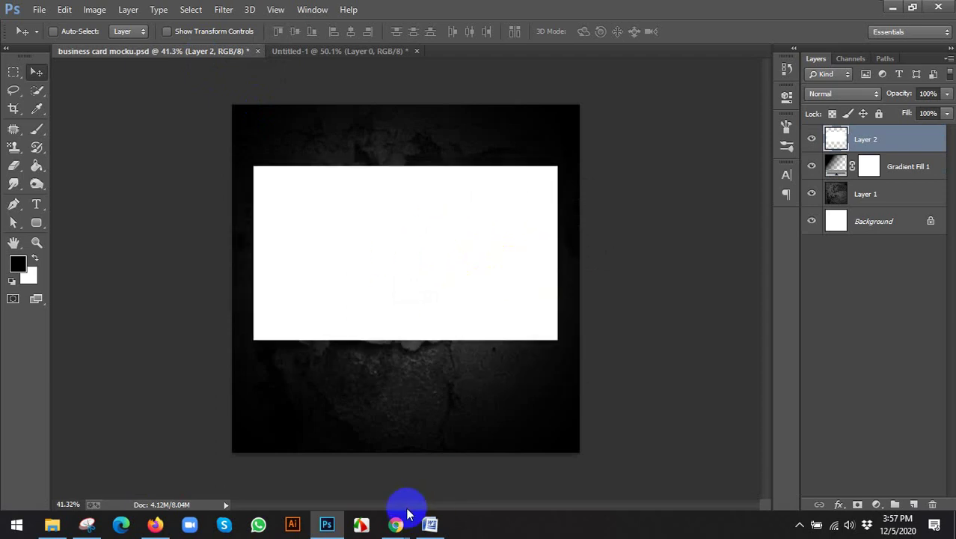
Switch to Chrome to check the card arrangement in the blue and dark reference image, and return to Photoshop
mouse_move(396, 524)
left_click(340, 479)
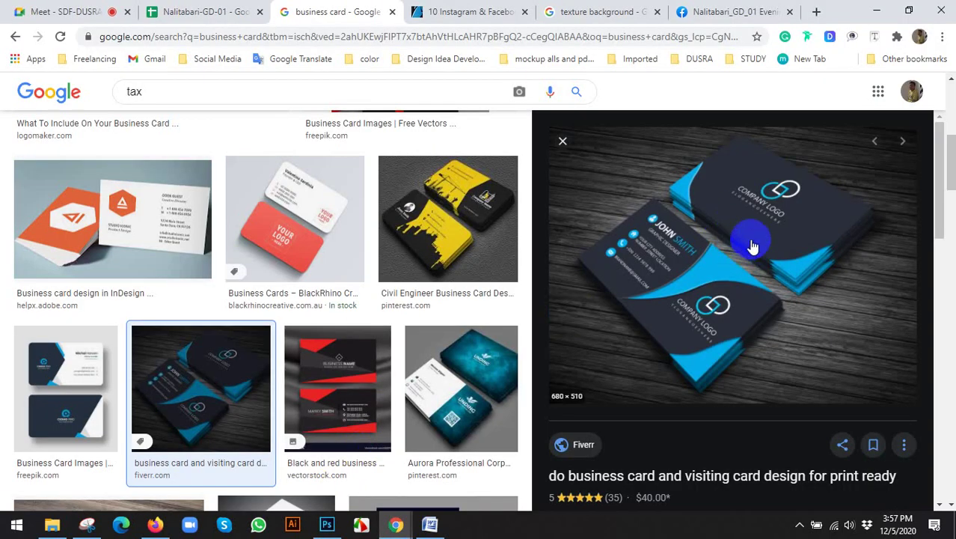
left_click(326, 526)
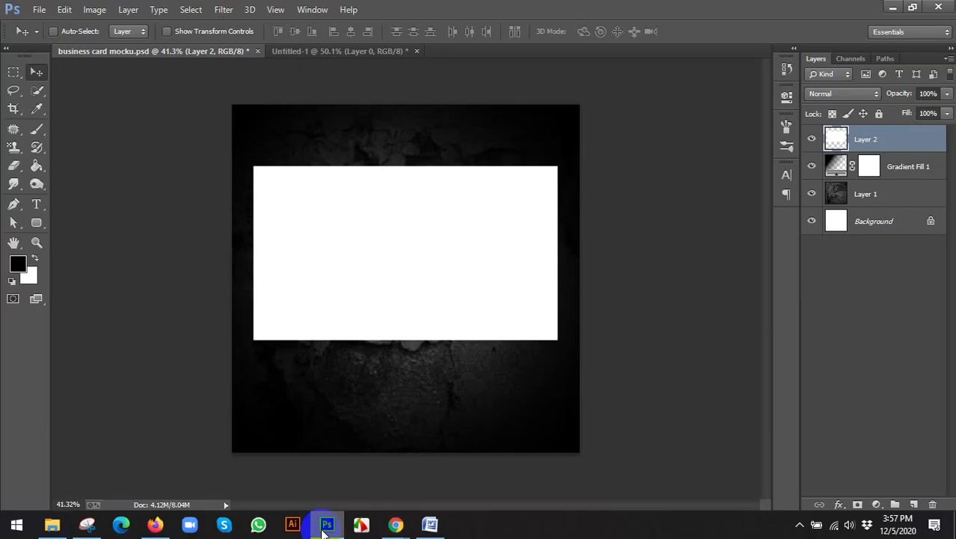
Shrink the white card proportionally and rotate it clockwise, and hide the transform controls
left_click(190, 31)
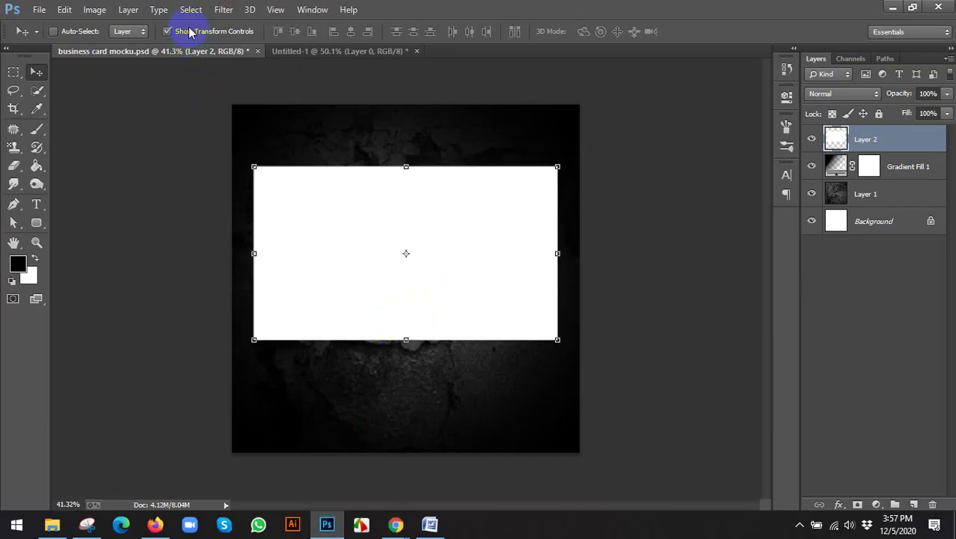
left_click_drag(561, 170, 526, 275)
left_click(703, 35)
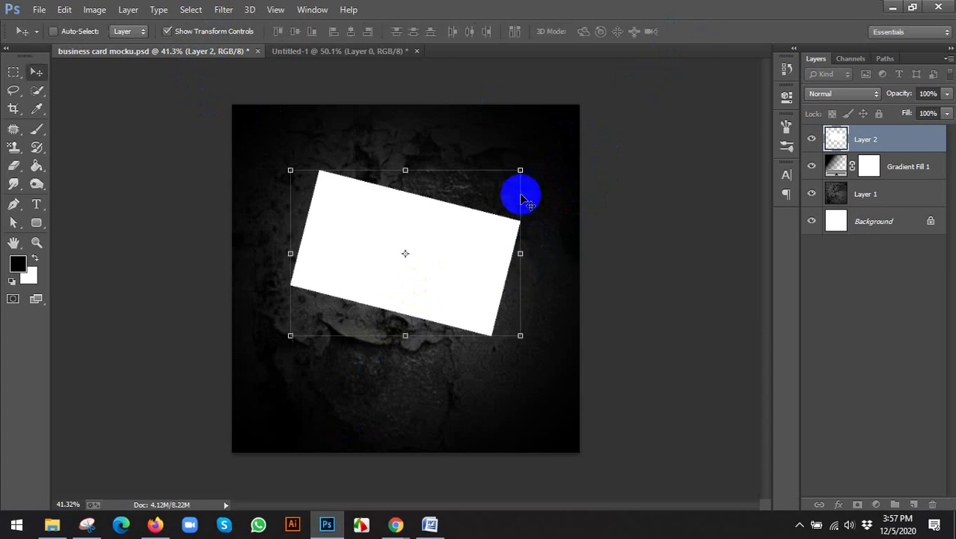
left_click(535, 162)
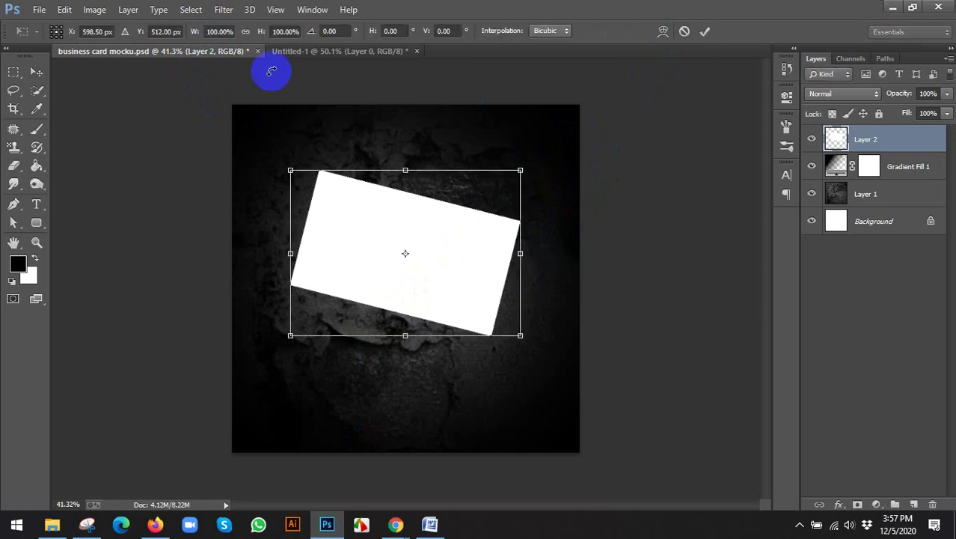
left_click(37, 71)
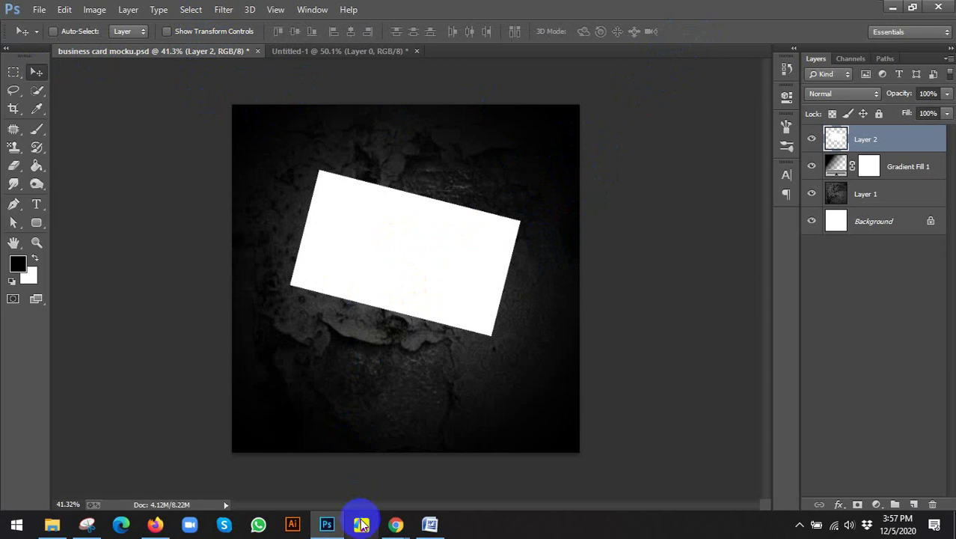
Try placing a duplicate of the tilted card below the original, and undo back to the unrotated full-size card
left_click_drag(440, 257, 406, 406)
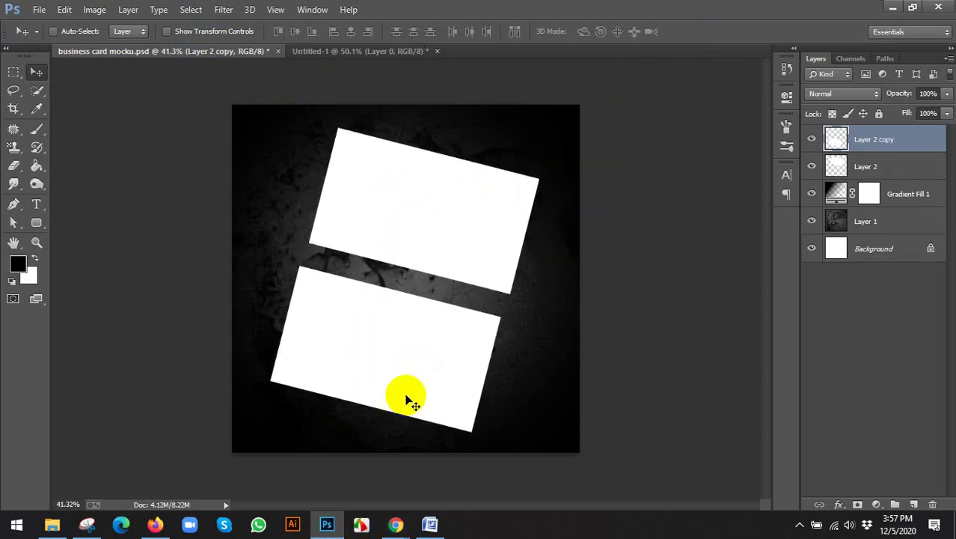
key("ctrl+z")
key("ctrl+z")
key("ctrl+alt+z")
key("ctrl+alt+z")
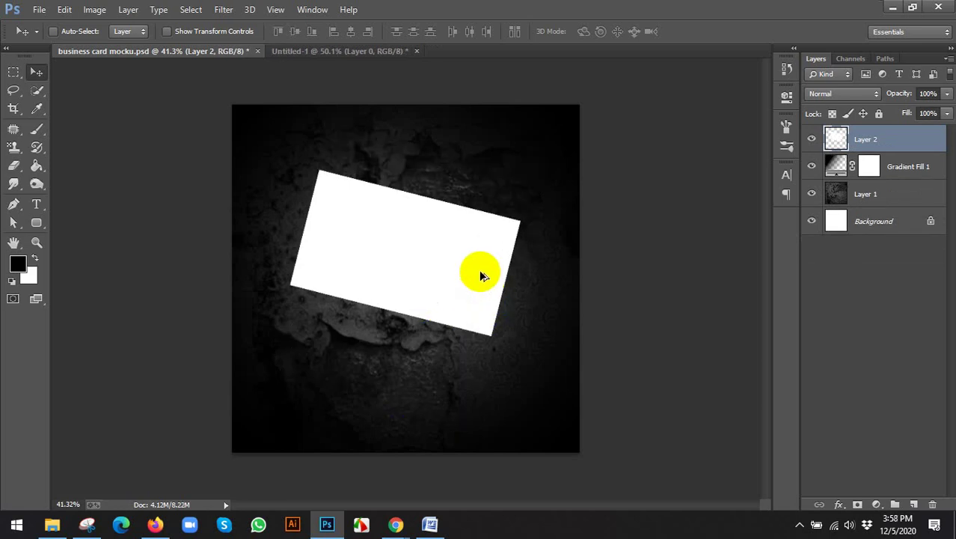
key("ctrl+alt+z")
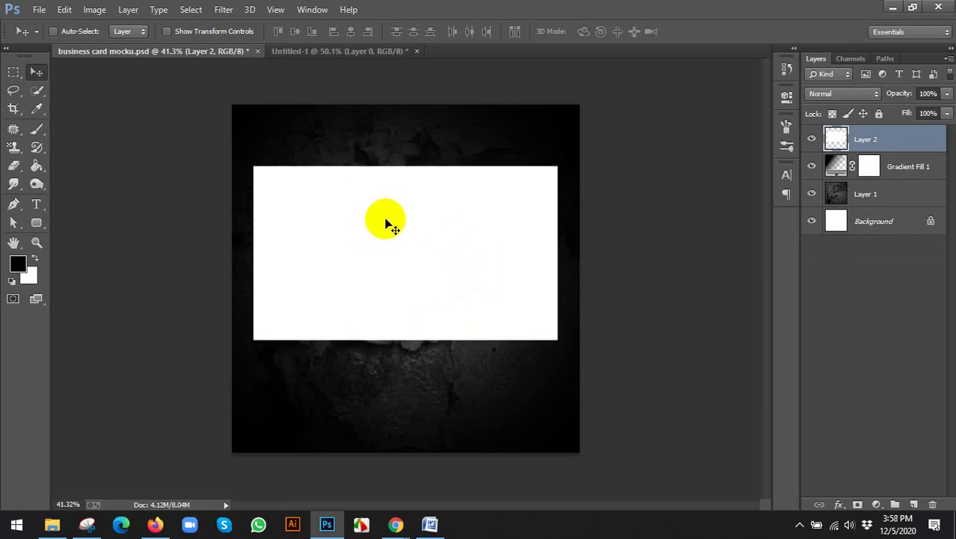
Try scaling the white card to about 80% and distorting its corners into perspective, and discard the transformation
left_click(223, 33)
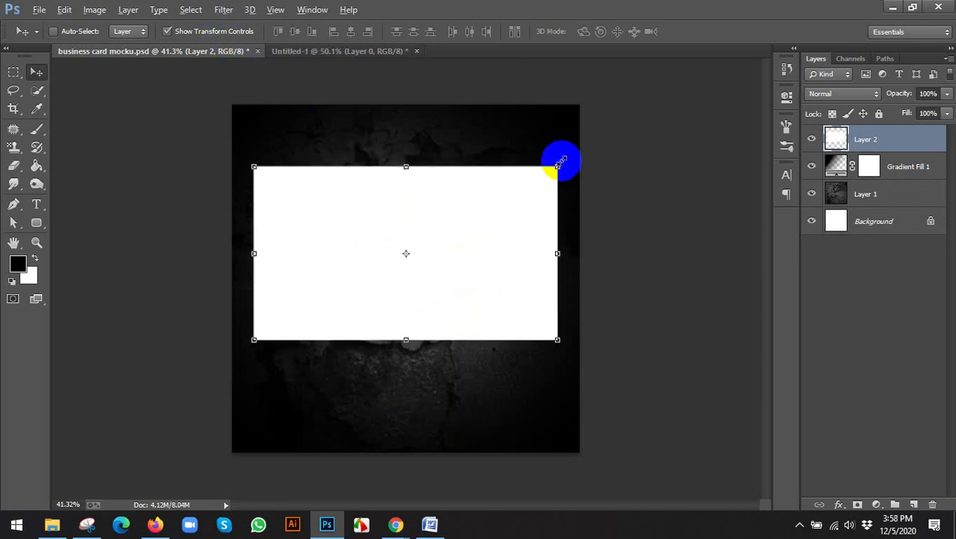
left_click_drag(559, 163, 546, 204)
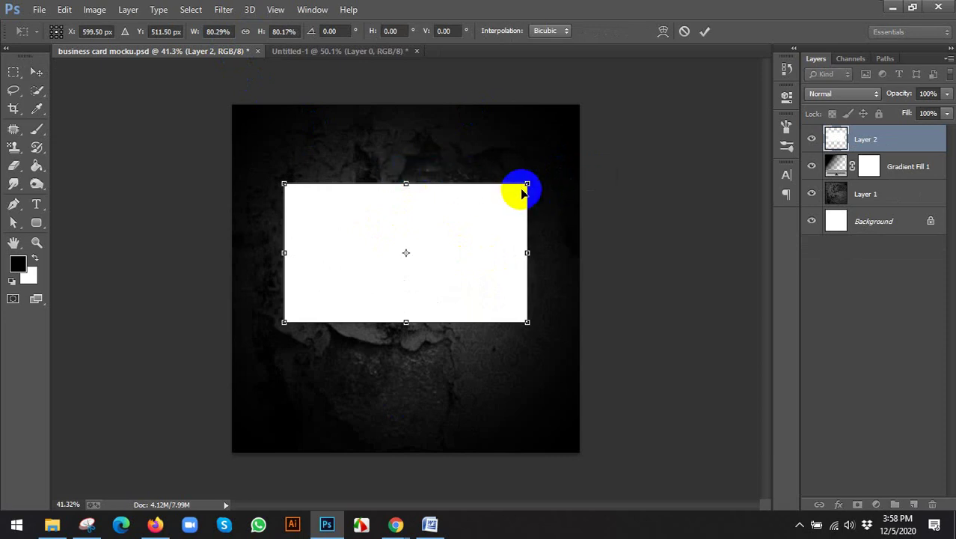
left_click_drag(485, 213, 457, 210)
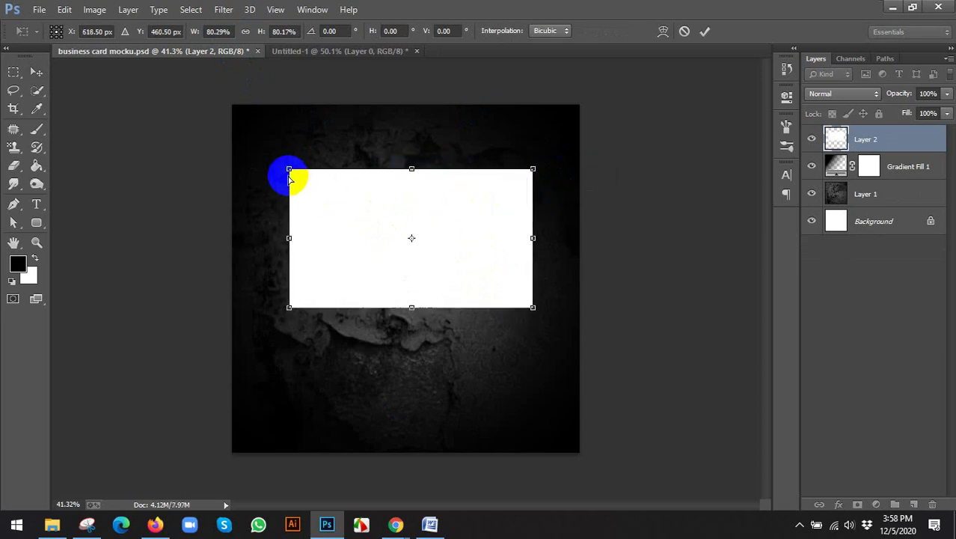
left_click_drag(289, 171, 289, 146)
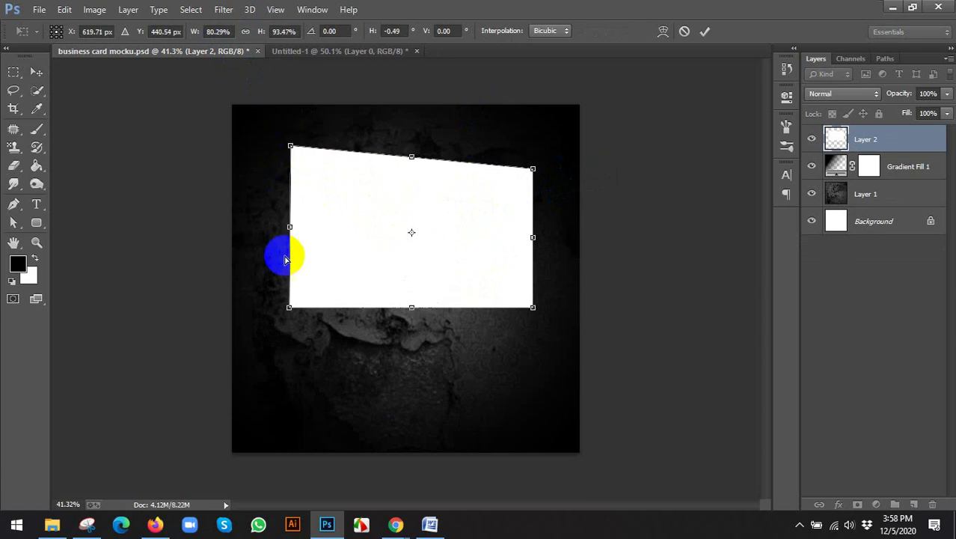
left_click_drag(290, 304, 291, 283)
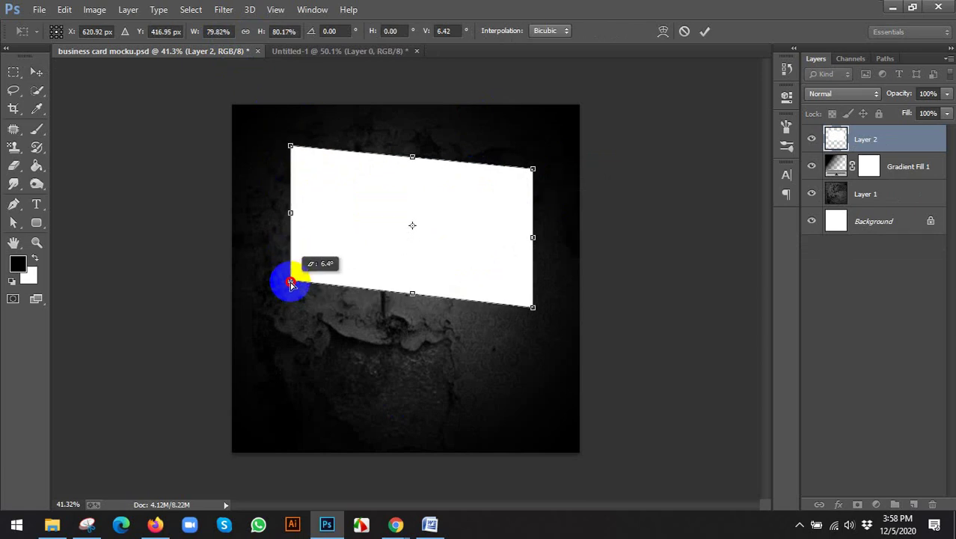
left_click_drag(533, 307, 538, 288)
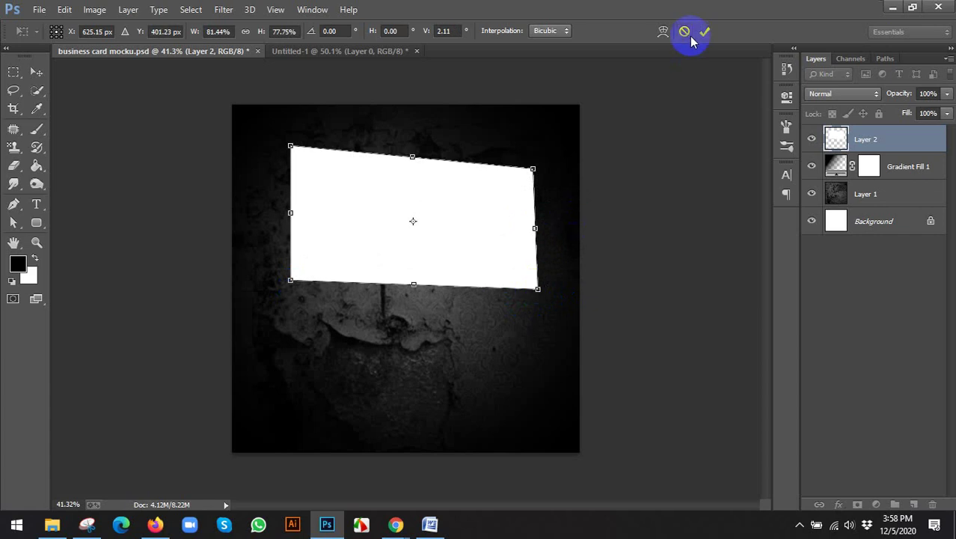
left_click(684, 32)
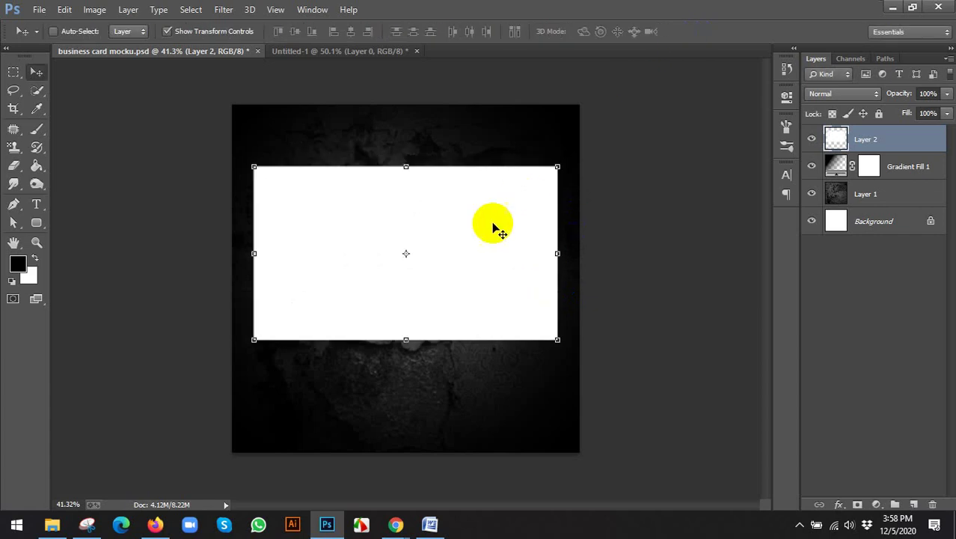
Shrink the white card proportionally, rotate it clockwise, and move it into the upper part of the canvas
left_click(556, 167)
left_click_drag(541, 186, 528, 211)
left_click_drag(528, 249, 531, 278)
left_click(704, 32)
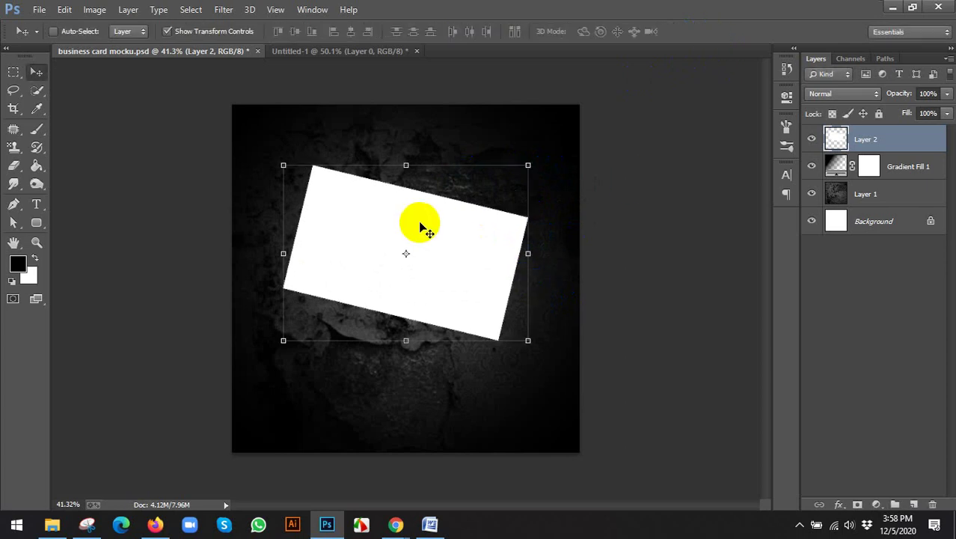
left_click_drag(422, 224, 425, 207)
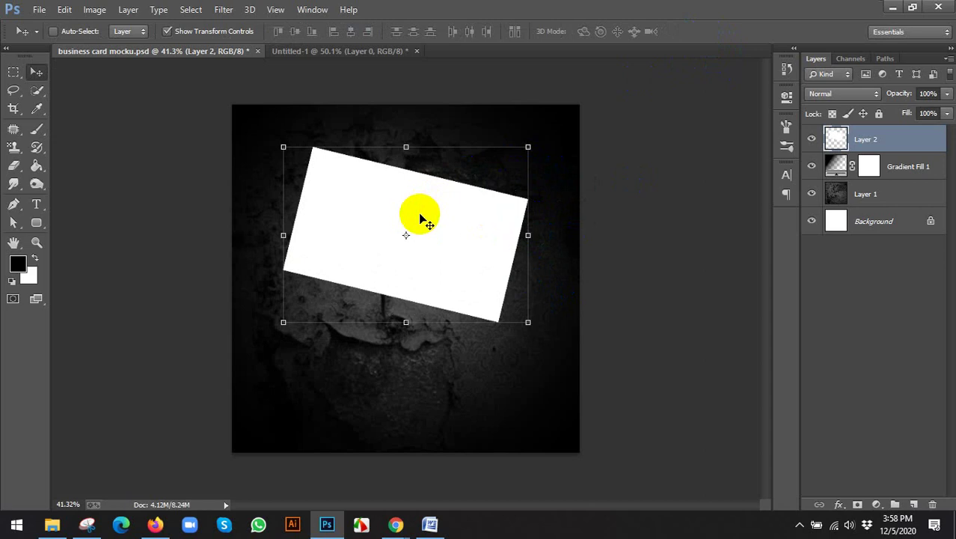
Rename the white card's layer to front and convert it to a Smart Object
left_click(183, 32)
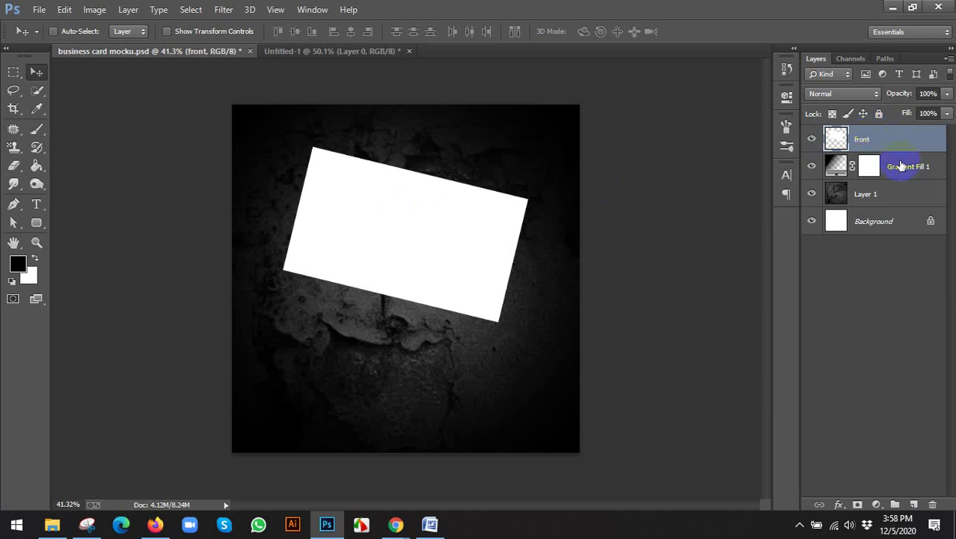
right_click(861, 140)
left_click(603, 169)
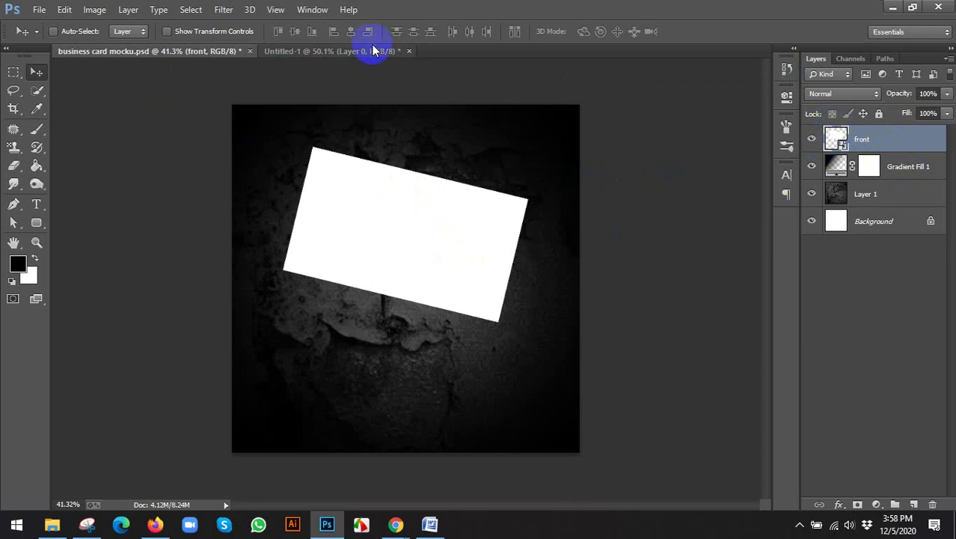
Close the untitled card document without saving and set up a new document 3.5 inches wide and 2 inches high
left_click(410, 52)
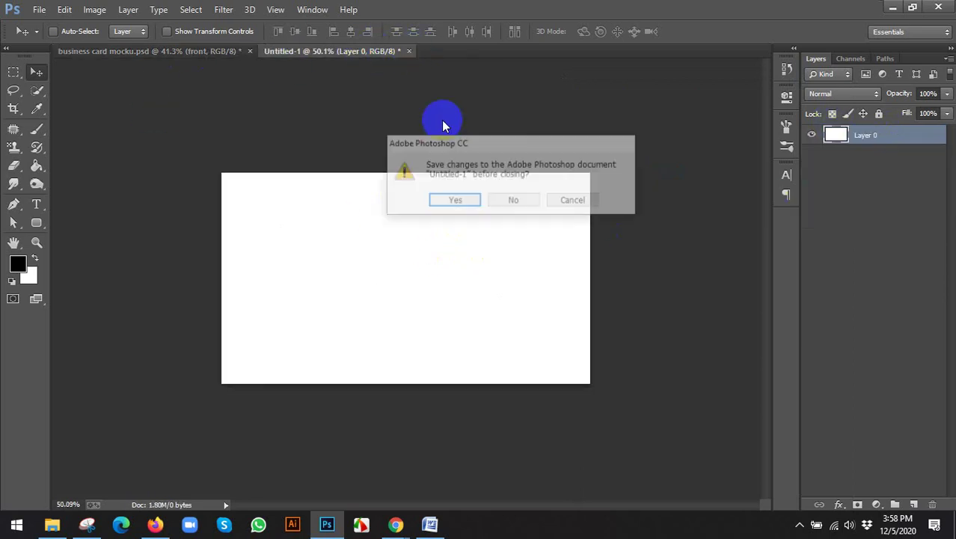
left_click(514, 199)
left_click(41, 9)
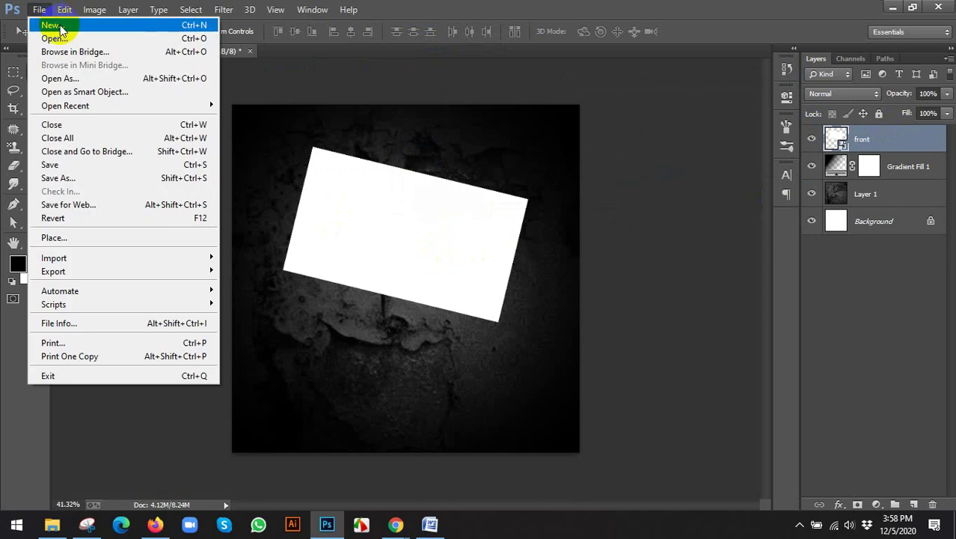
left_click(51, 28)
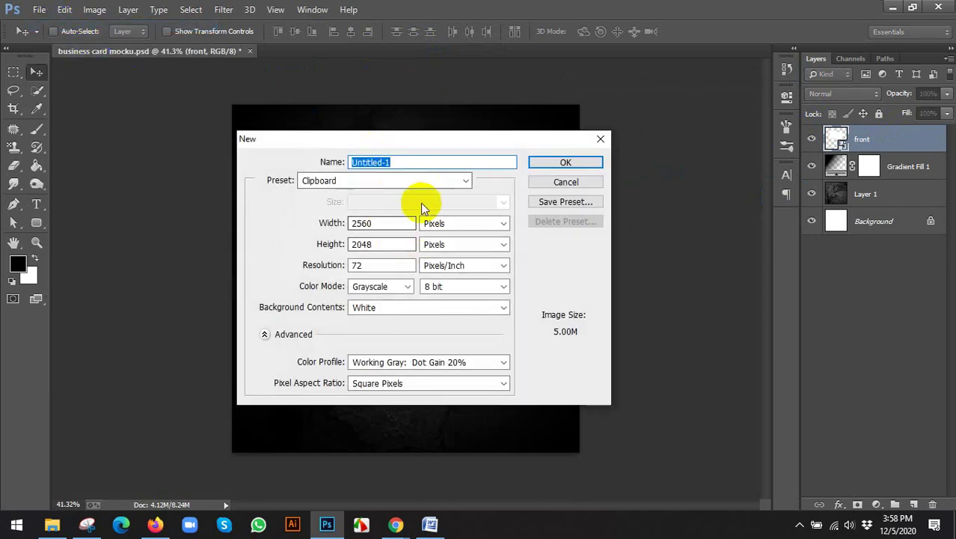
left_click(456, 223)
left_click(455, 247)
left_click_drag(397, 223, 271, 232)
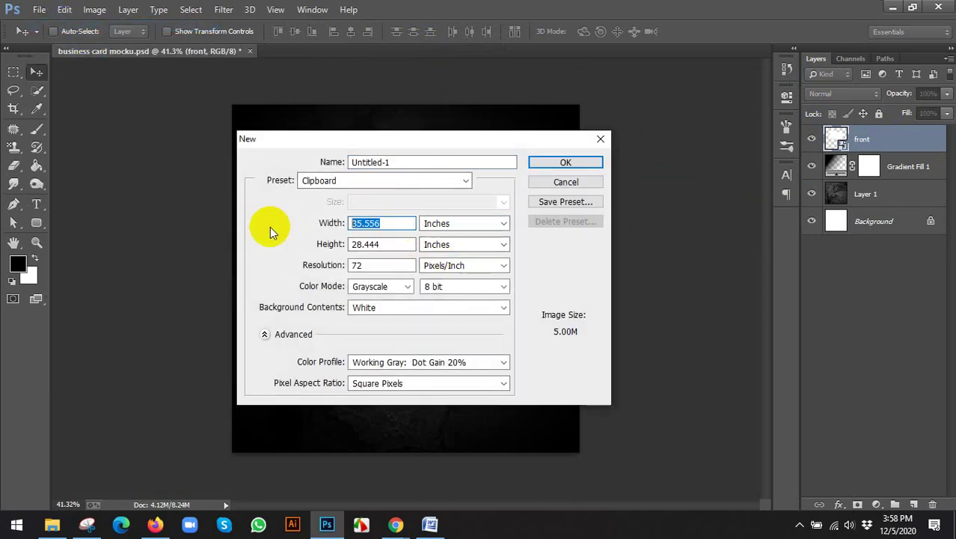
type("3.5")
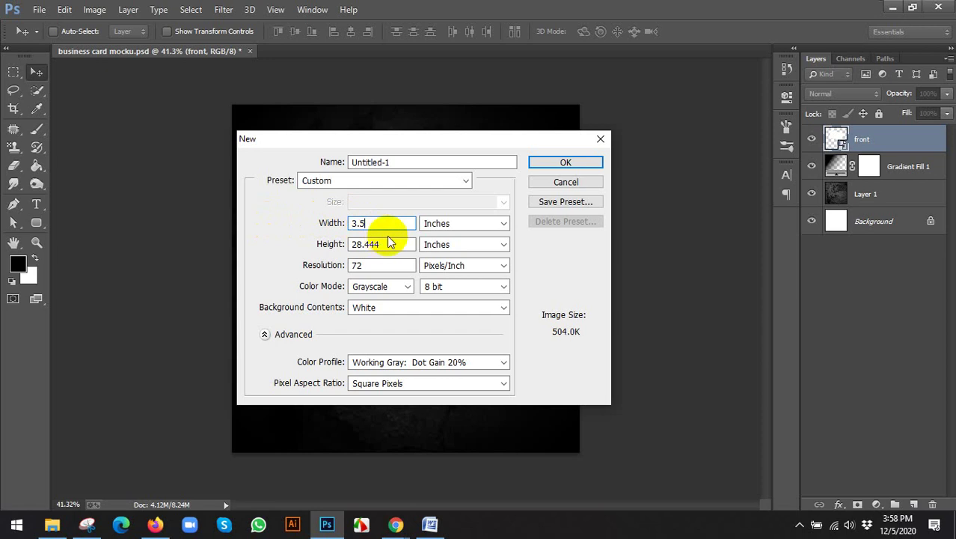
key("Tab")
type("2")
Set the new document's resolution to 300 pixels/inch and its color mode to RGB Color, and create it
key("Tab")
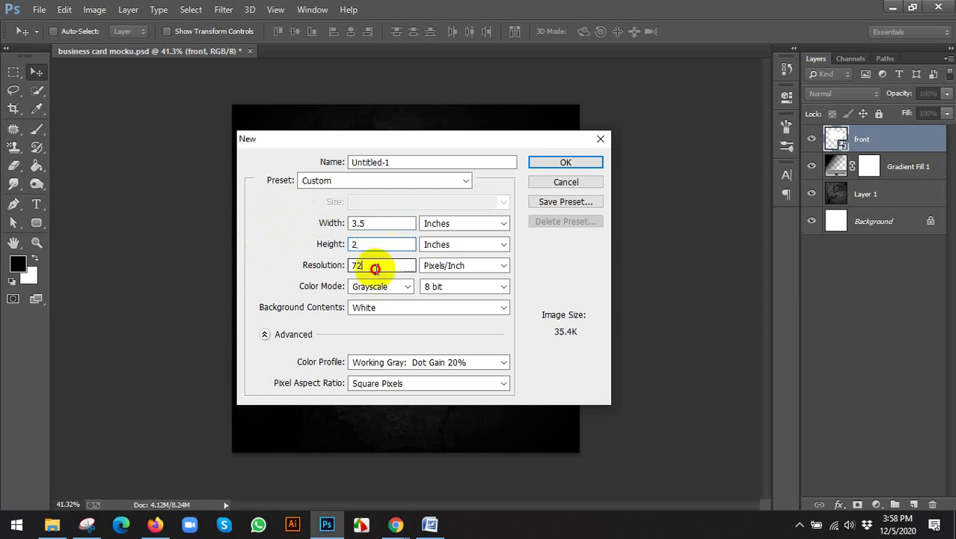
type("300")
left_click(400, 286)
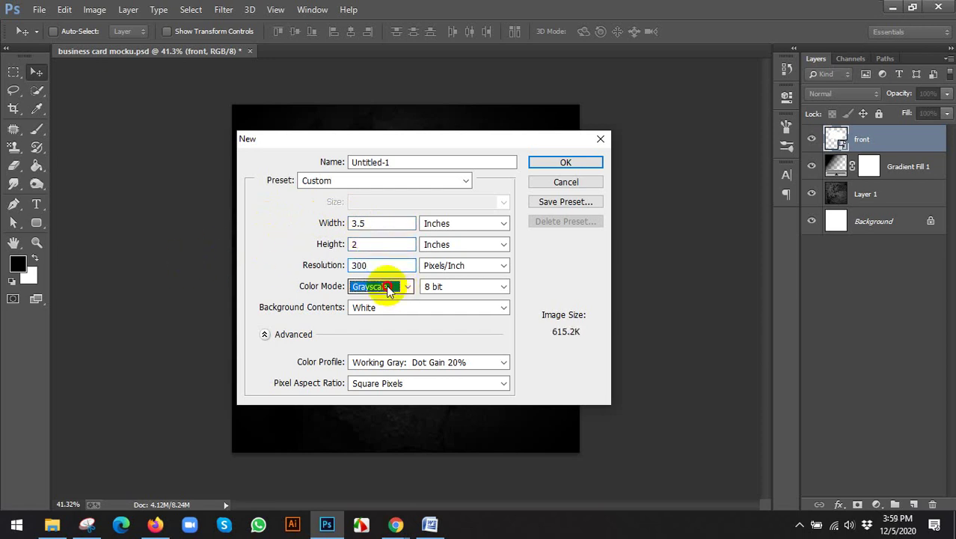
left_click(379, 323)
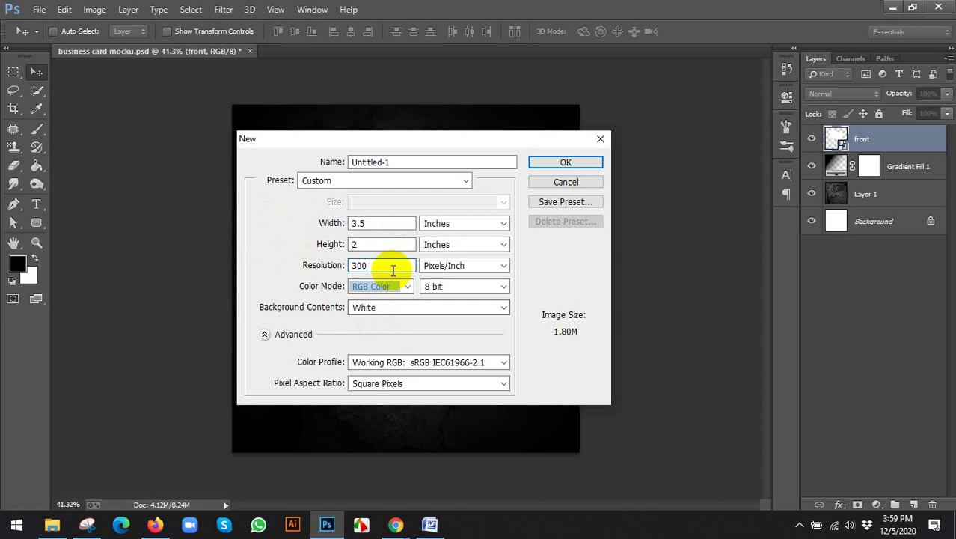
left_click(566, 162)
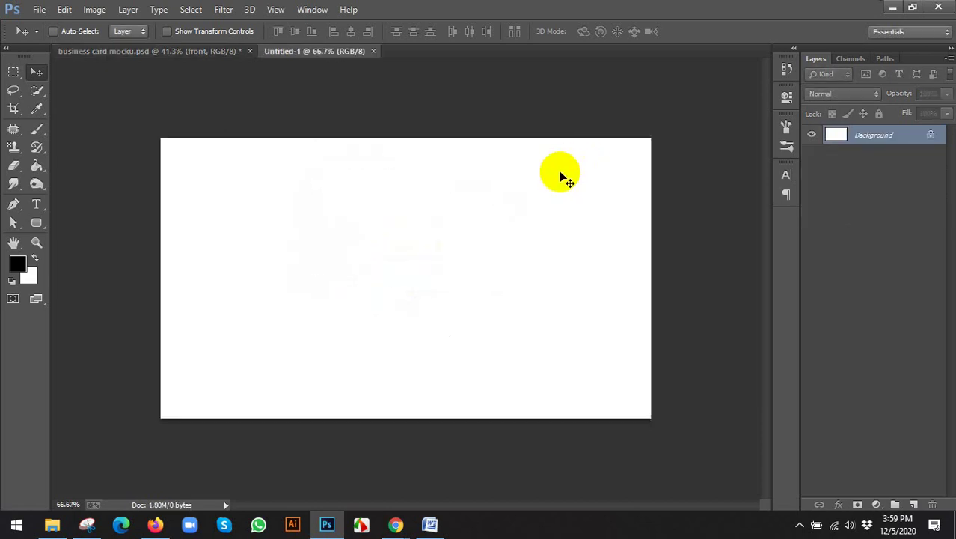
Unlock the white background as a regular layer and bring it into the business card mockup document
left_click(877, 138)
double_click(877, 138)
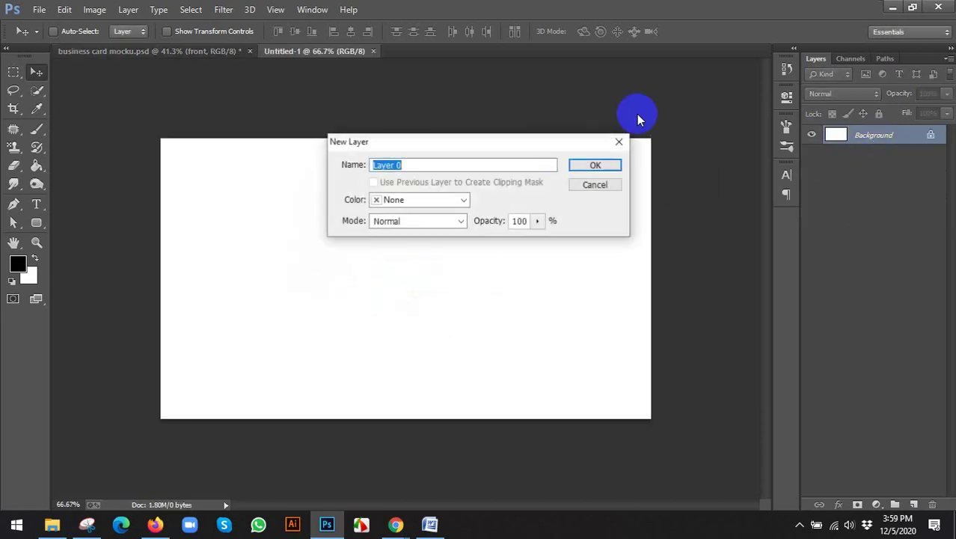
left_click(595, 166)
mouse_move(430, 249)
left_mouse_down()
mouse_move(202, 90)
mouse_move(178, 53)
mouse_move(373, 325)
mouse_move(427, 261)
left_mouse_up()
Scale the new white card to 74%, rotate it about 12.66° clockwise, and move it over the front card
left_click(232, 31)
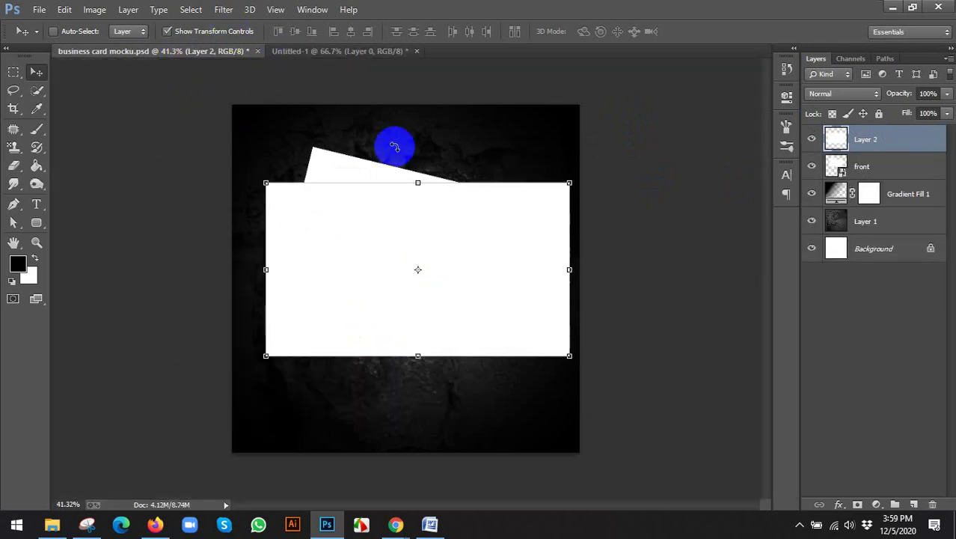
left_click_drag(570, 185, 556, 252)
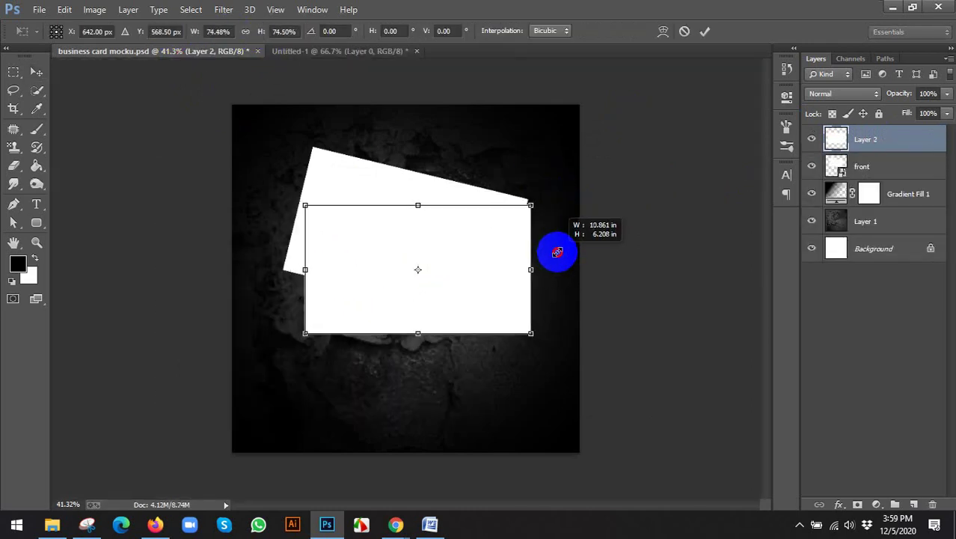
left_click_drag(497, 222, 474, 194)
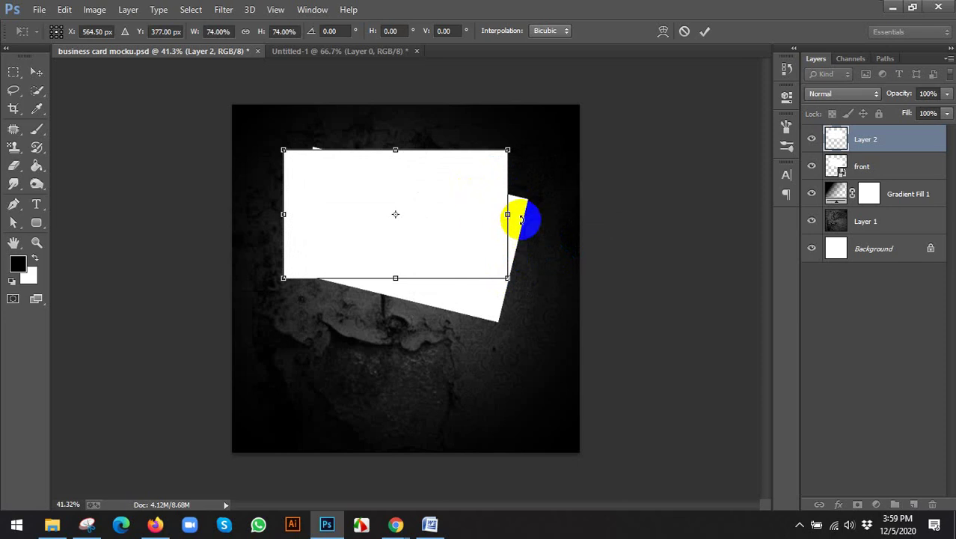
left_click_drag(520, 212, 486, 240)
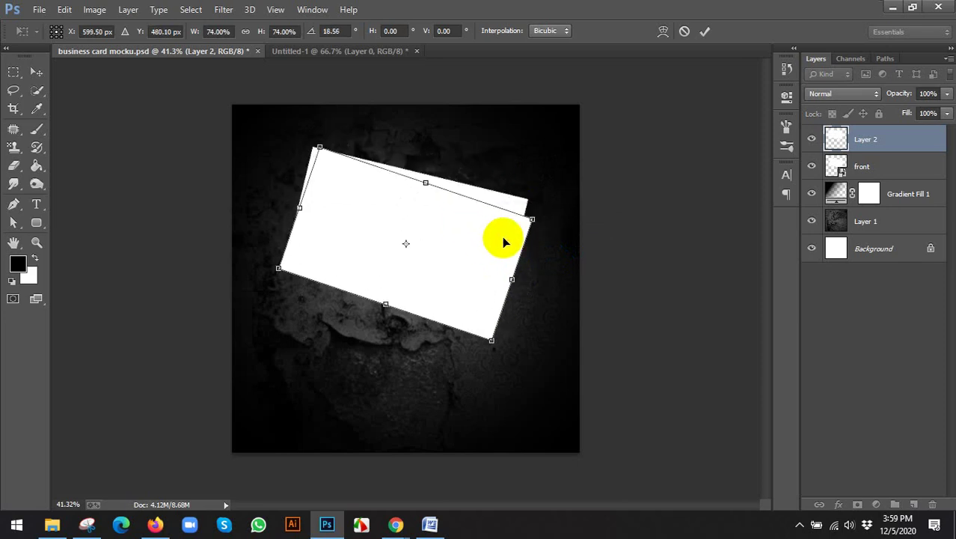
left_click_drag(551, 226, 560, 215)
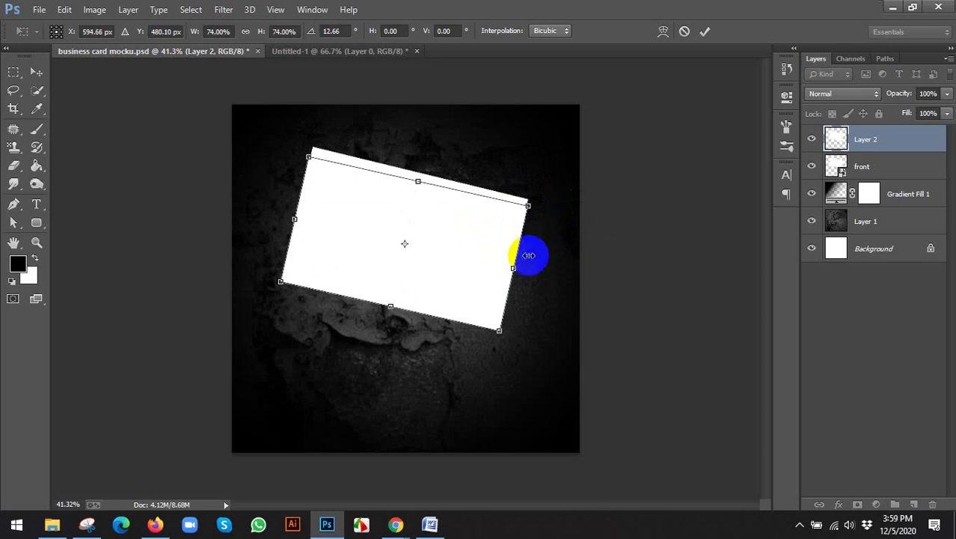
left_click_drag(473, 246, 478, 233)
Fine-tune the new card to about 73.33% by 73.12% and 13.67° rotation so it matches the front card, and apply the transformation
key("ctrl+plus")
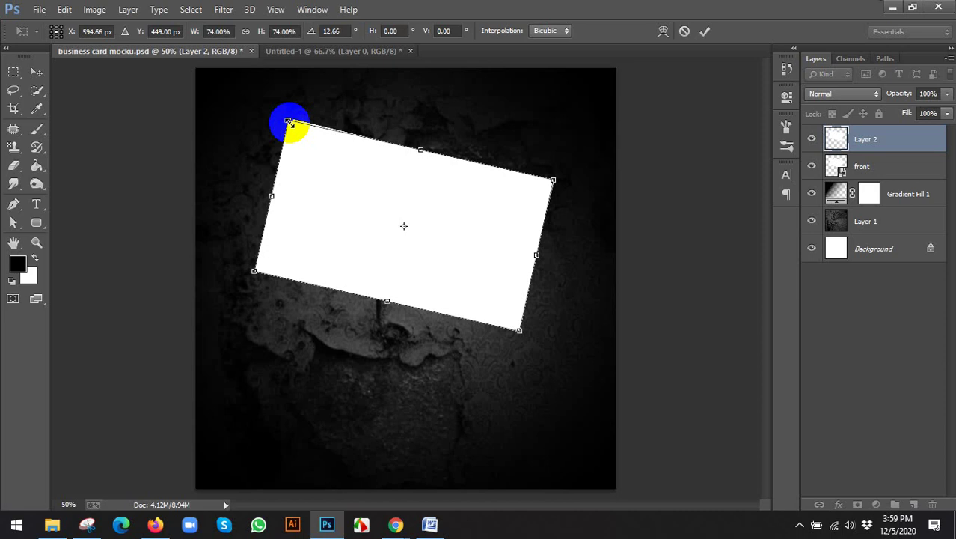
left_click_drag(291, 122, 293, 119)
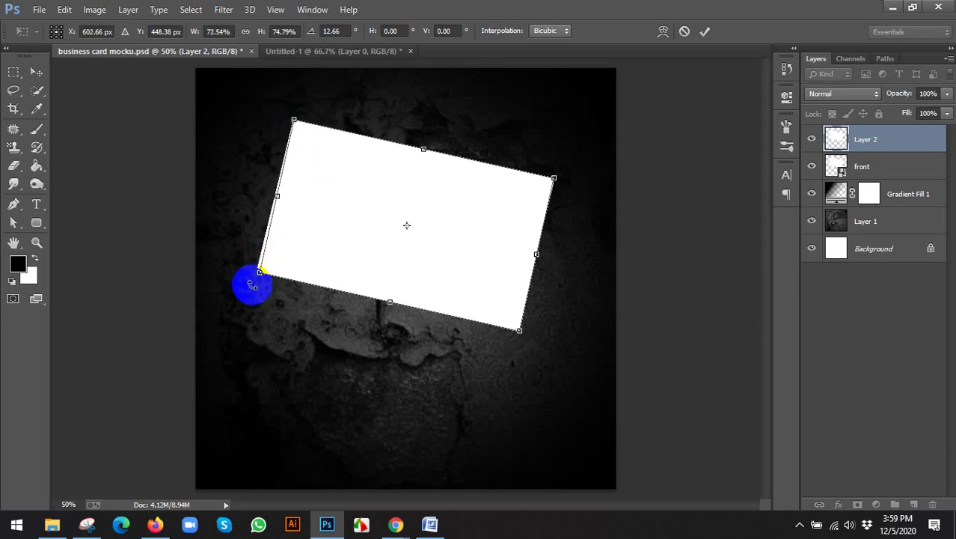
scroll(255, 274, "up", 2)
left_click_drag(259, 273, 257, 268)
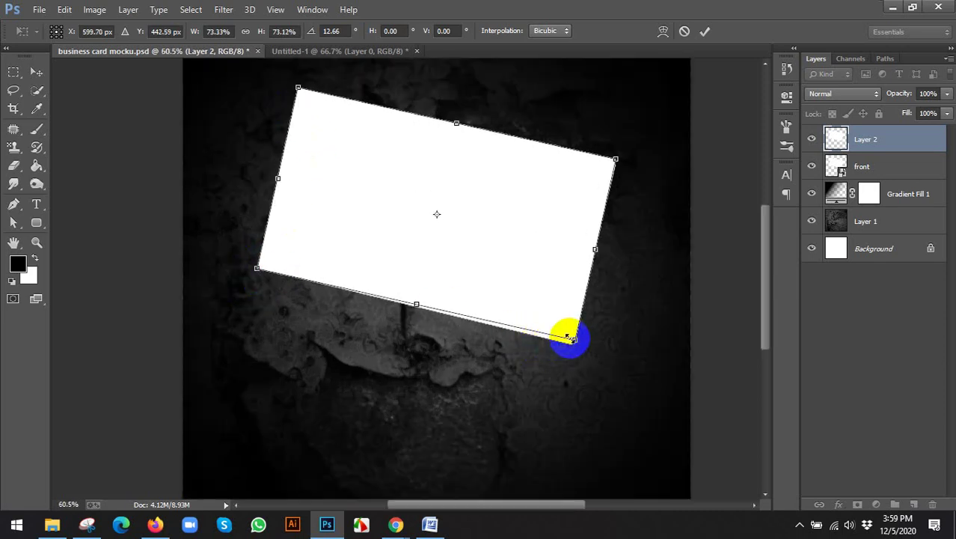
left_click_drag(589, 331, 587, 335)
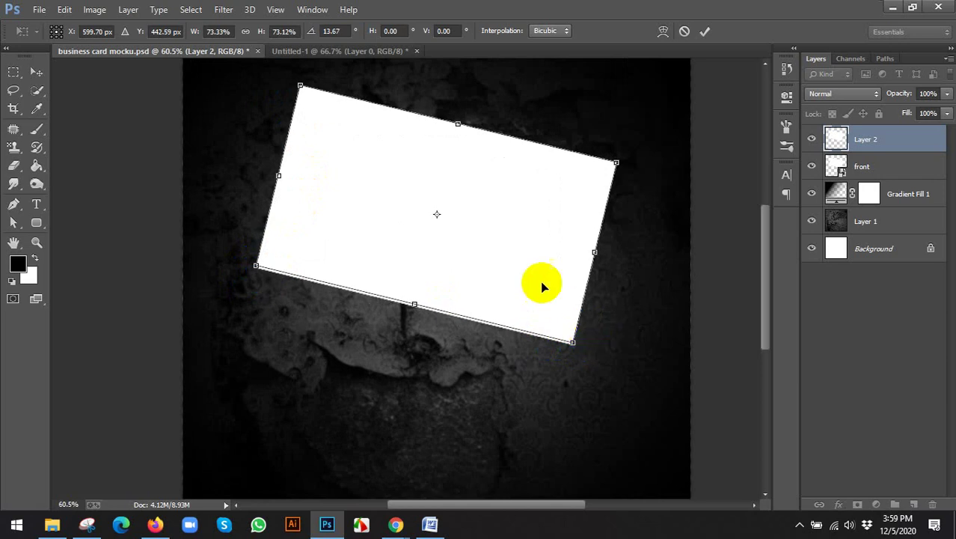
key("Down")
key("Down")
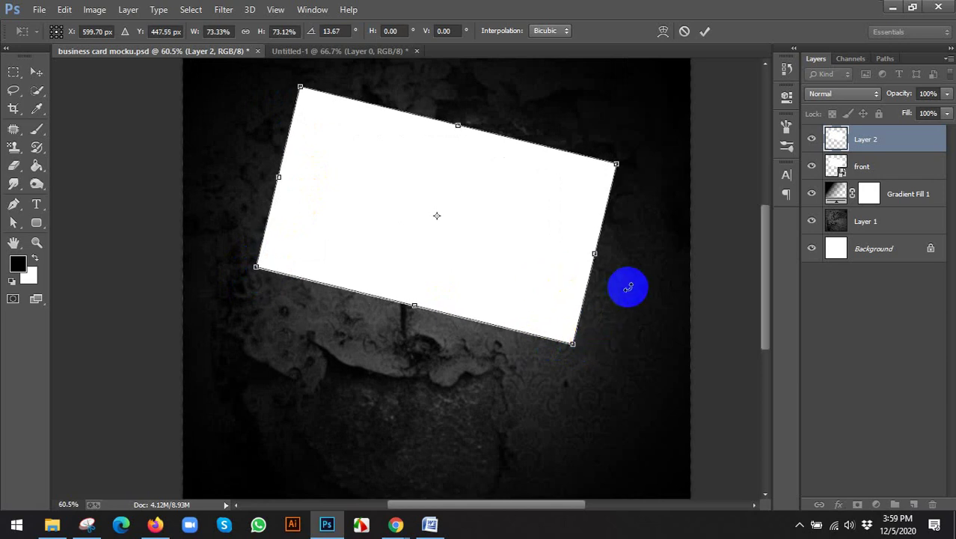
left_click(706, 32)
scroll(465, 214, "down", 2)
left_click(196, 32)
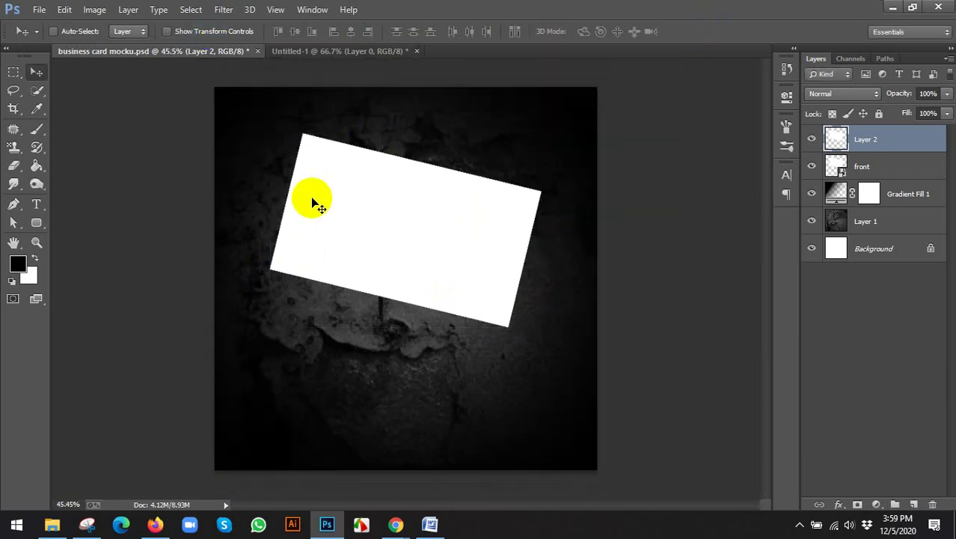
Move the new card below the front card with a narrow gap, and shift both cards together toward the canvas center
scroll(421, 247, "down", 2)
left_click_drag(437, 235, 406, 346)
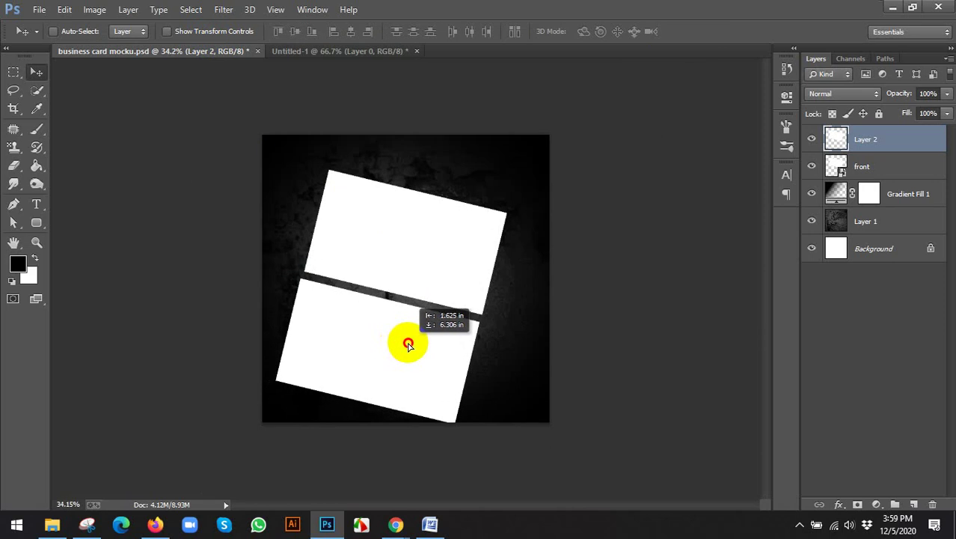
left_click(877, 164, "shift")
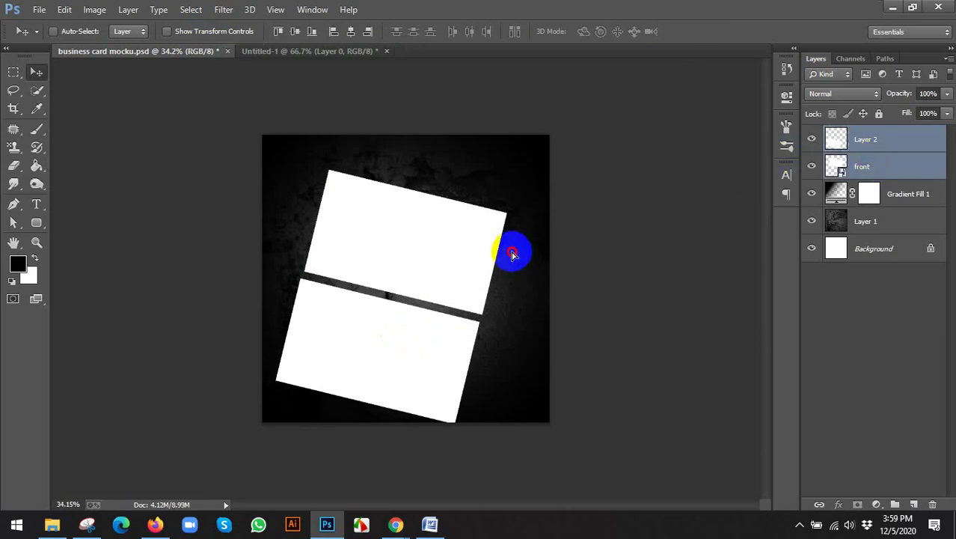
left_click_drag(512, 252, 523, 243)
Scale both cards down together proportionally around their shared center to leave more background around them
left_click(209, 36)
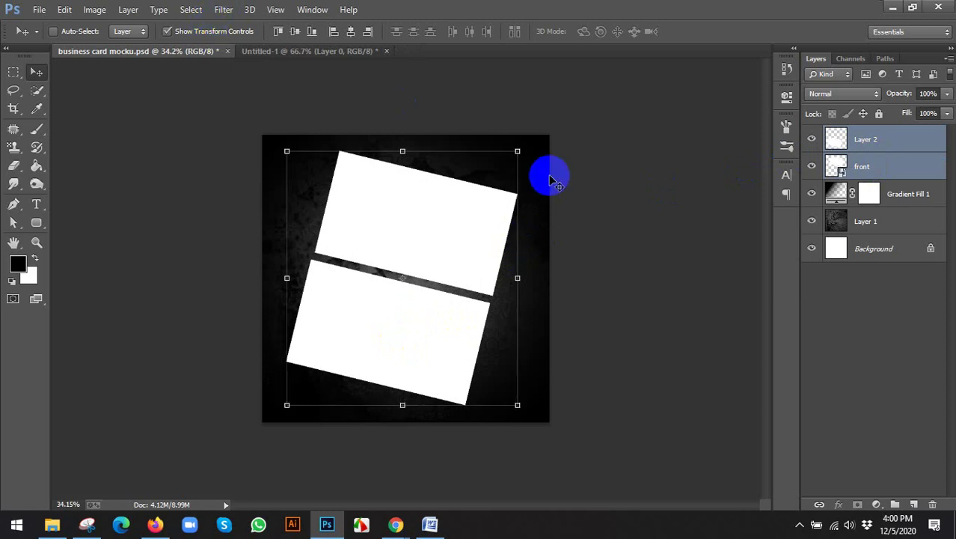
left_click_drag(524, 152, 524, 167)
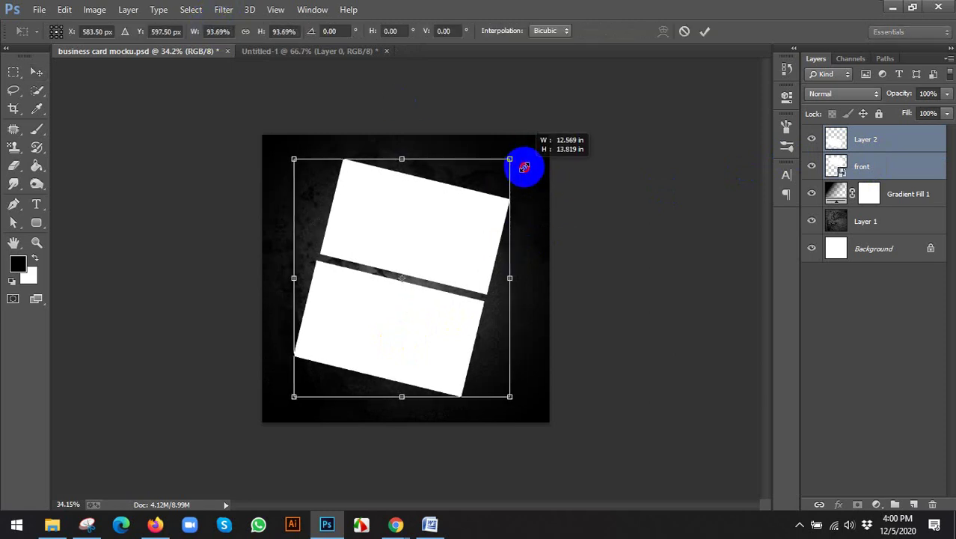
left_click(705, 31)
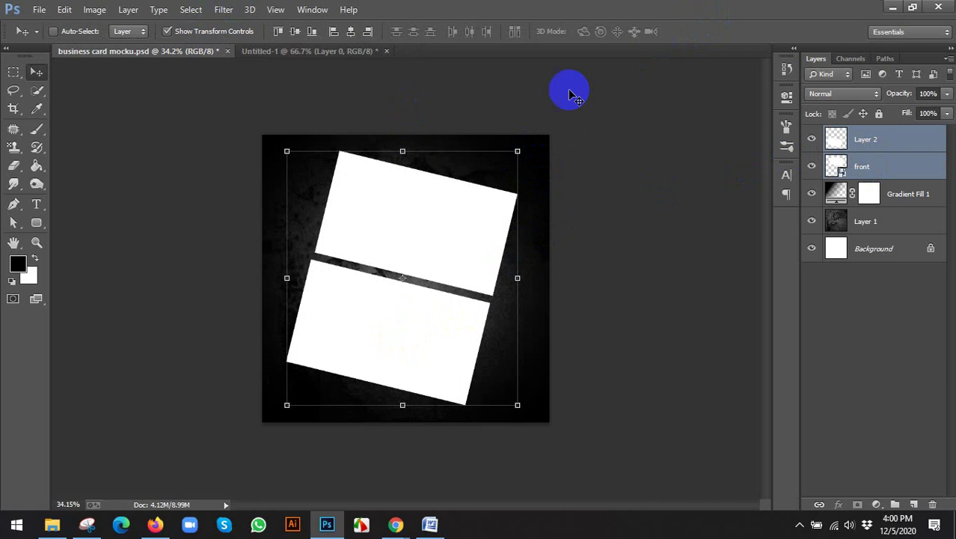
left_click_drag(522, 152, 526, 180)
left_click(705, 31)
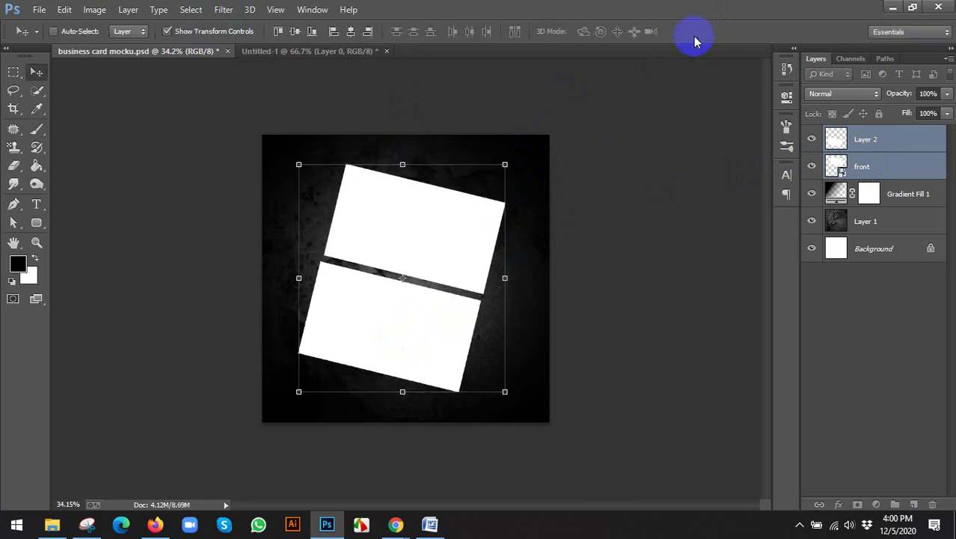
Convert the lower card's layer, Layer 2, to a Smart Object
left_click(874, 138)
right_click(872, 139)
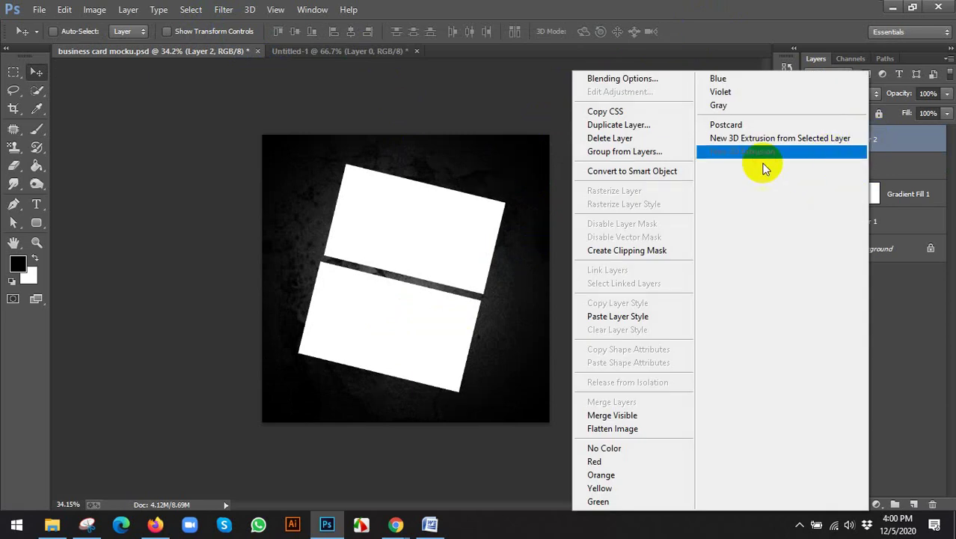
left_click(632, 171)
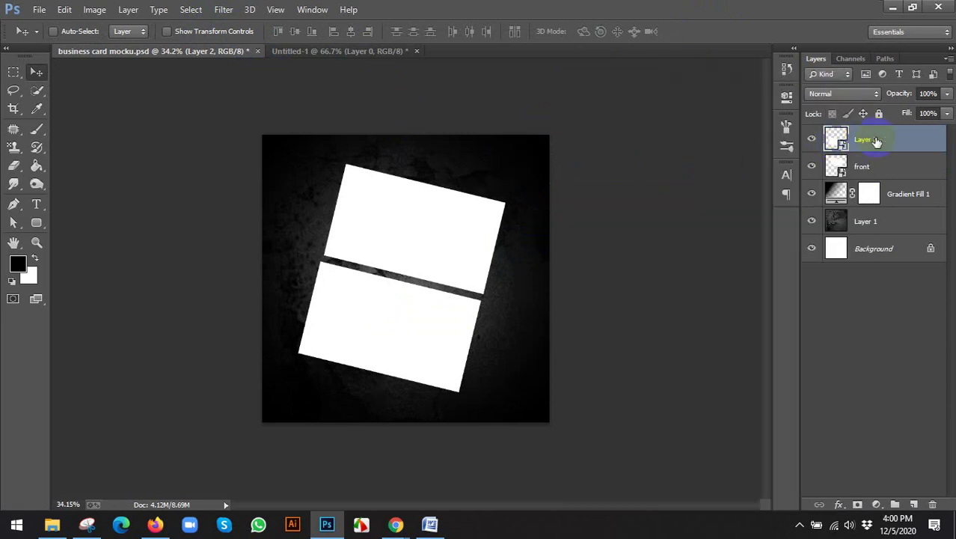
Place the lower card's layer beneath the front layer in the stacking order and rename it back
left_click_drag(877, 141, 874, 180)
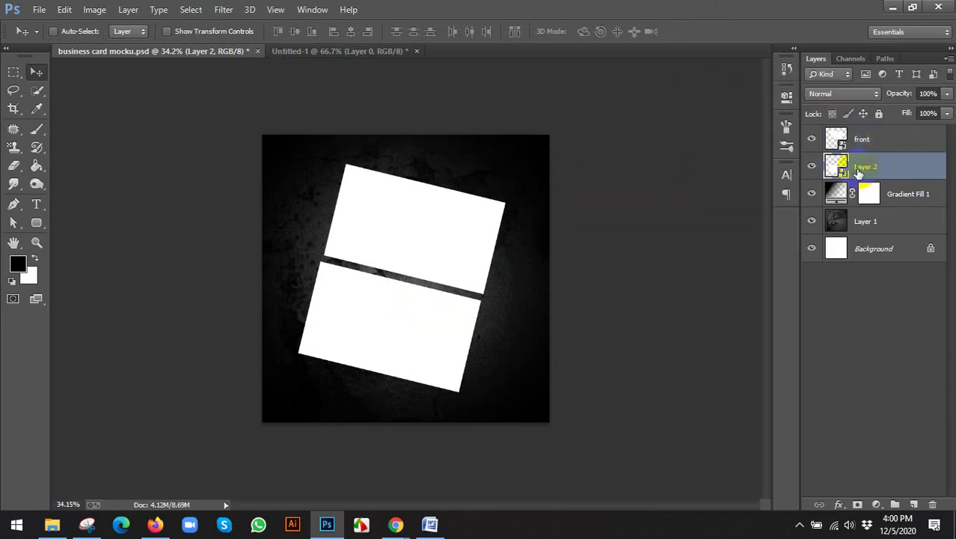
type("back")
key("Return")
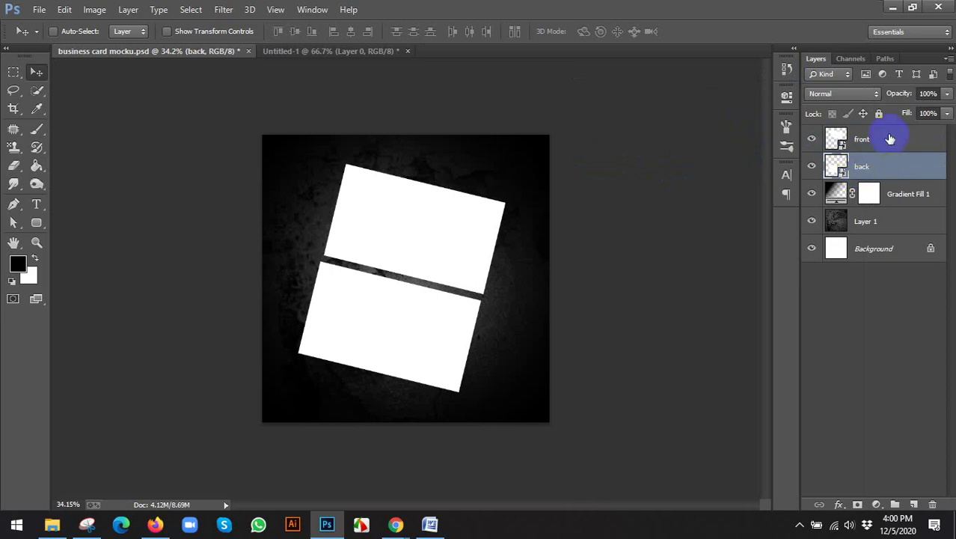
Add a Drop Shadow to the front card's layer with a distance of 10 px, and collapse its effects list
left_click(873, 139)
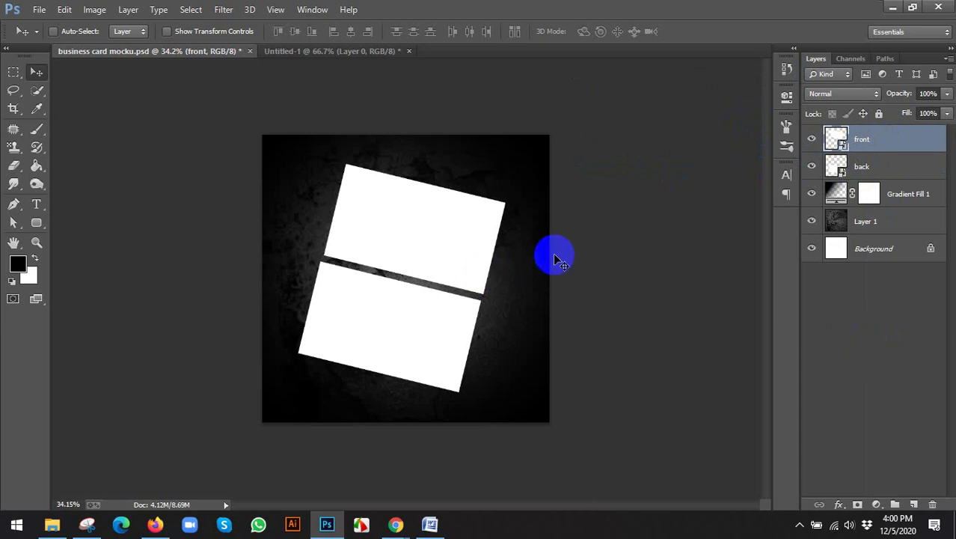
scroll(506, 255, "up", 1)
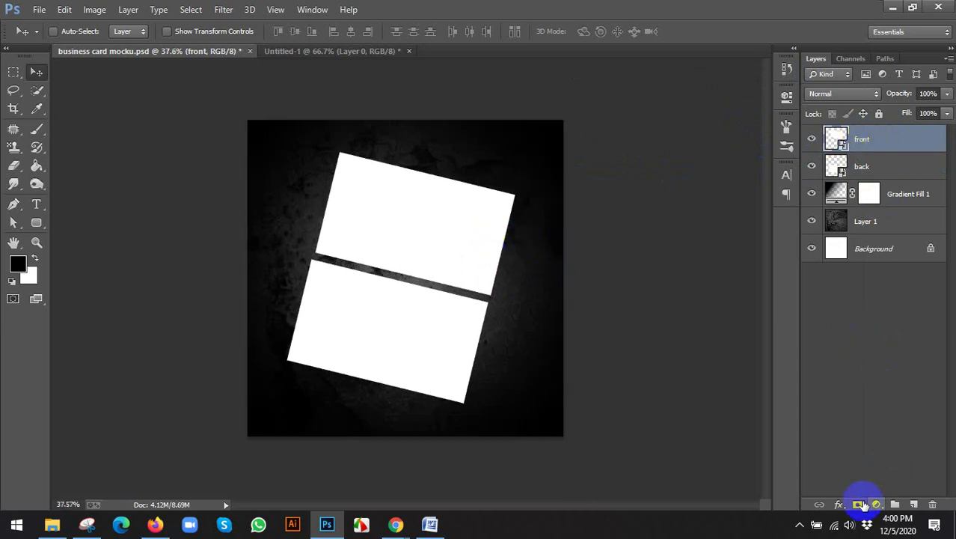
left_click(843, 504)
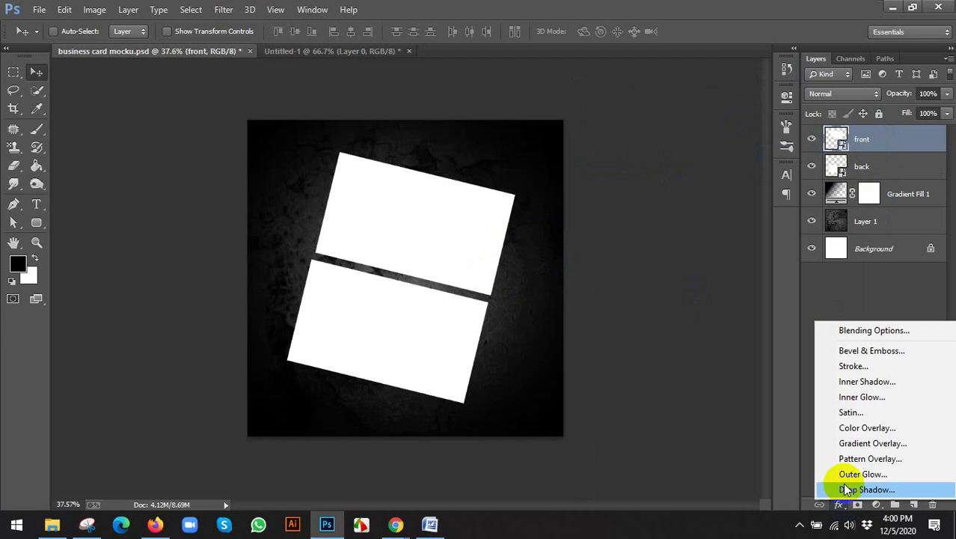
left_click(841, 487)
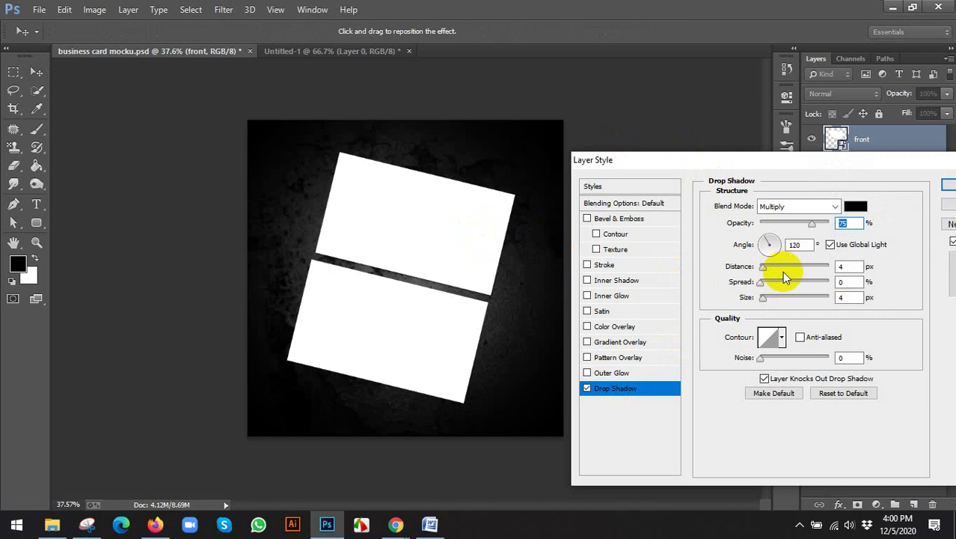
mouse_move(762, 267)
left_mouse_down()
mouse_move(773, 274)
mouse_move(765, 274)
left_mouse_up()
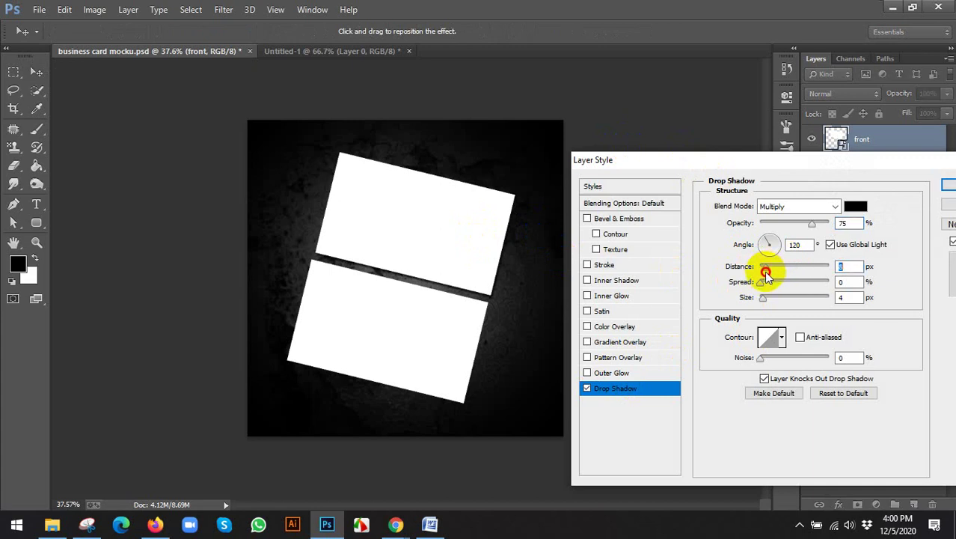
left_click_drag(767, 275, 769, 274)
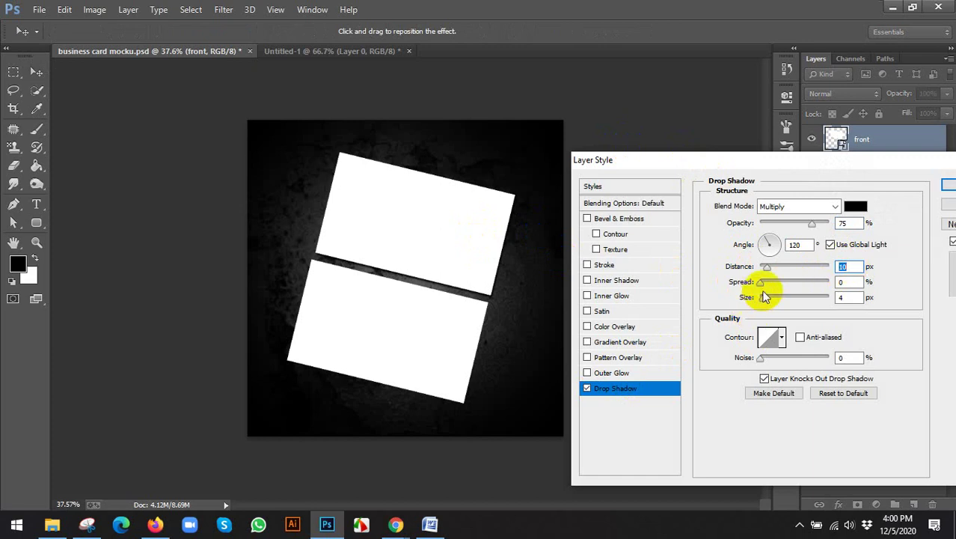
left_click(948, 185)
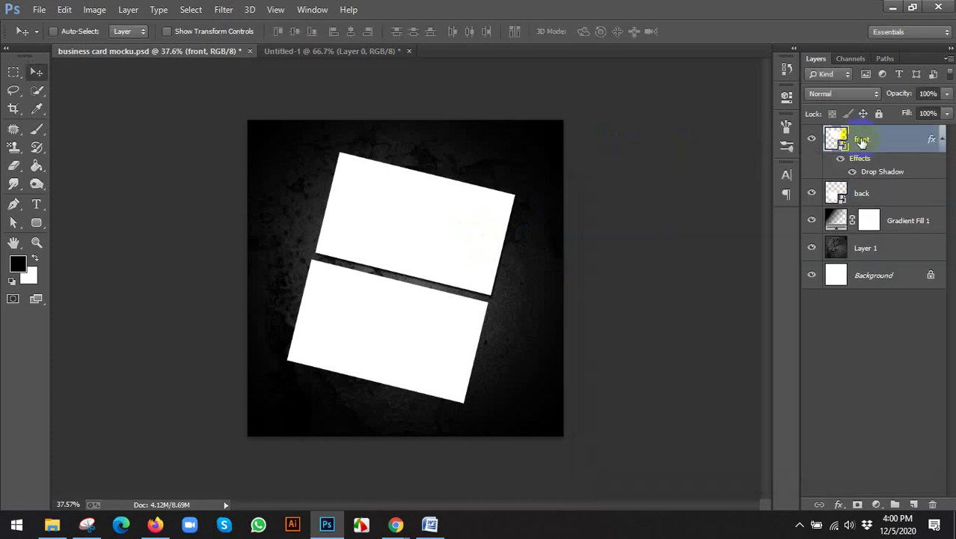
left_click(943, 141)
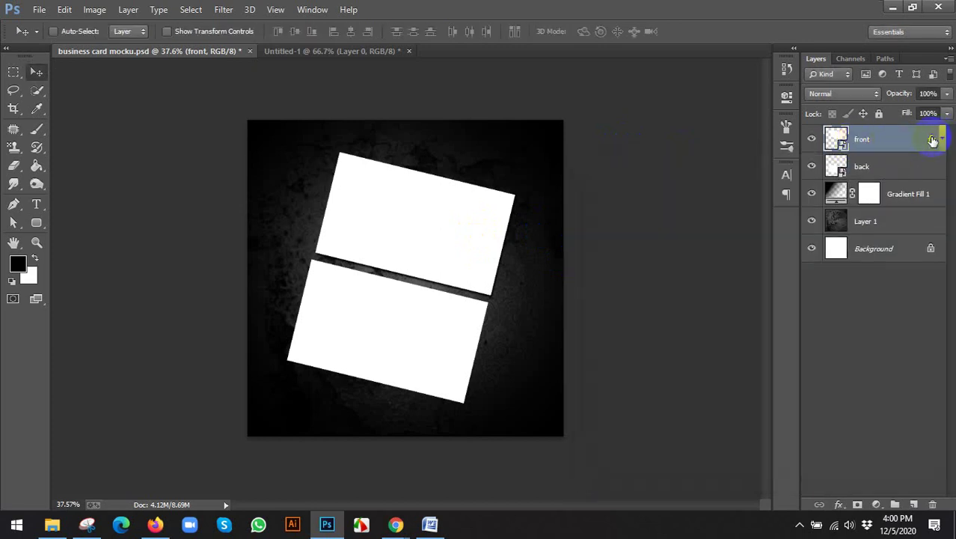
Copy the front card's layer style onto the back layer and collapse its effects list
right_click(914, 139)
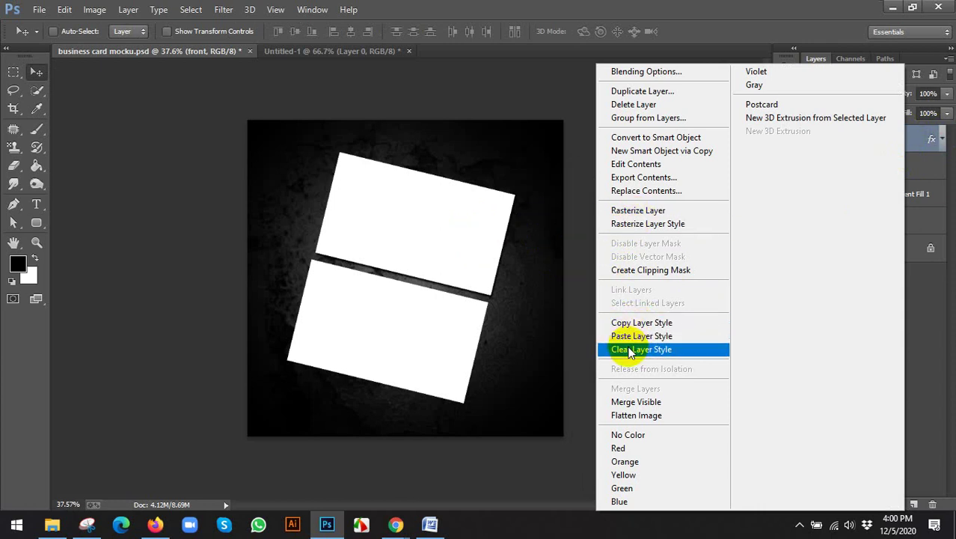
left_click(629, 325)
right_click(861, 168)
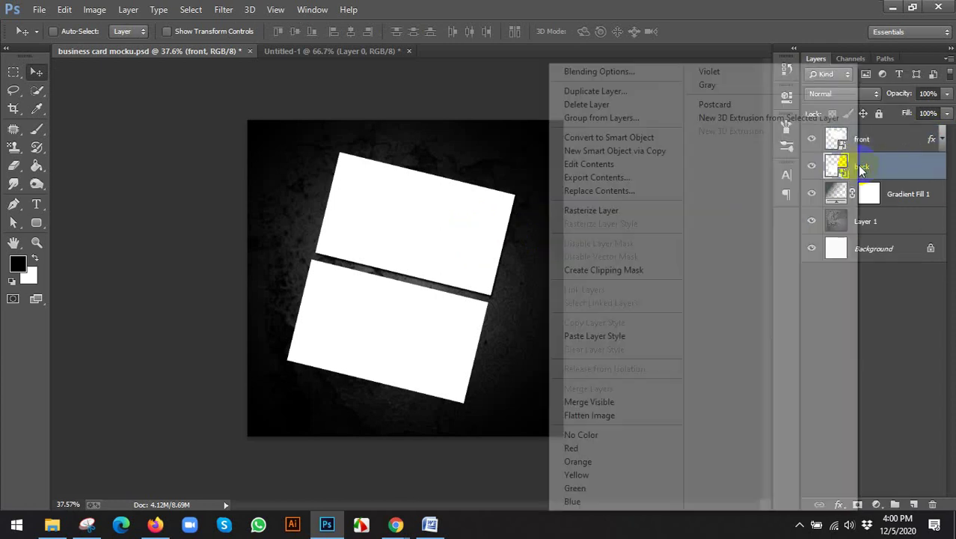
left_click(587, 336)
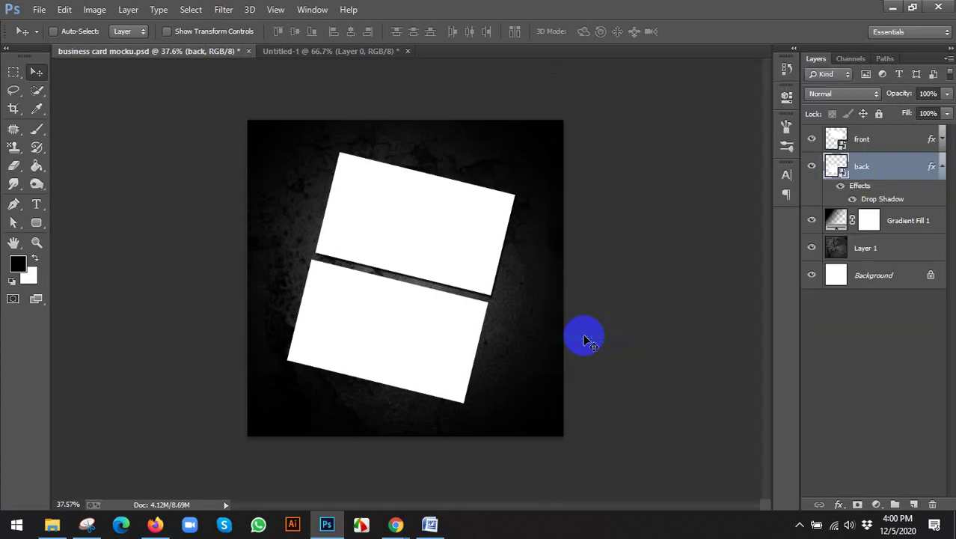
left_click(941, 169)
right_click(883, 168)
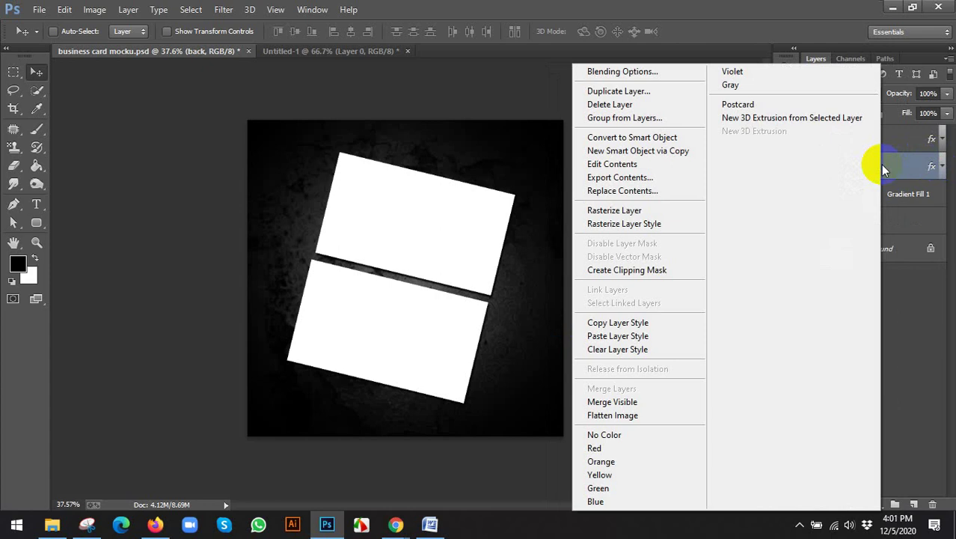
left_click(916, 169)
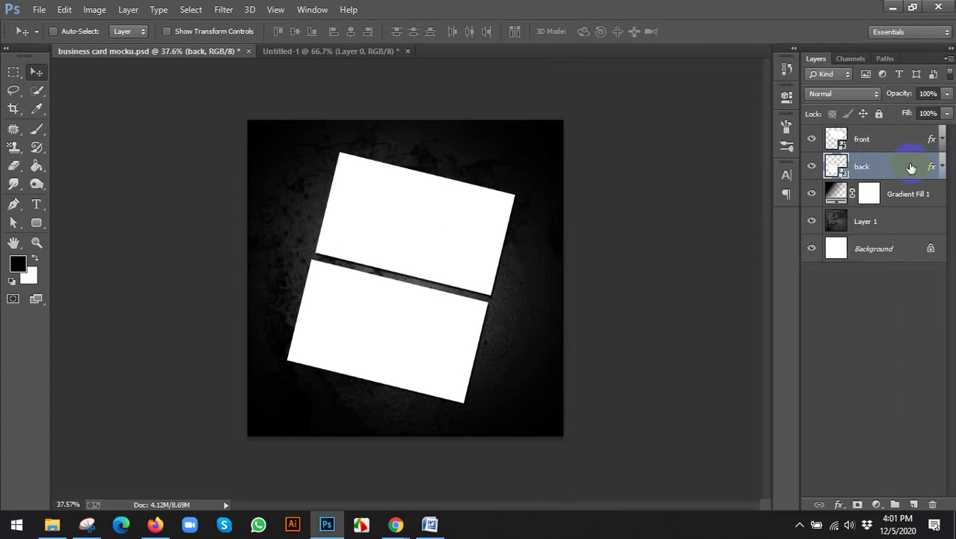
Inspect the front card's Smart Object contents, and close both that file and the Untitled-1 document without saving
double_click(842, 141)
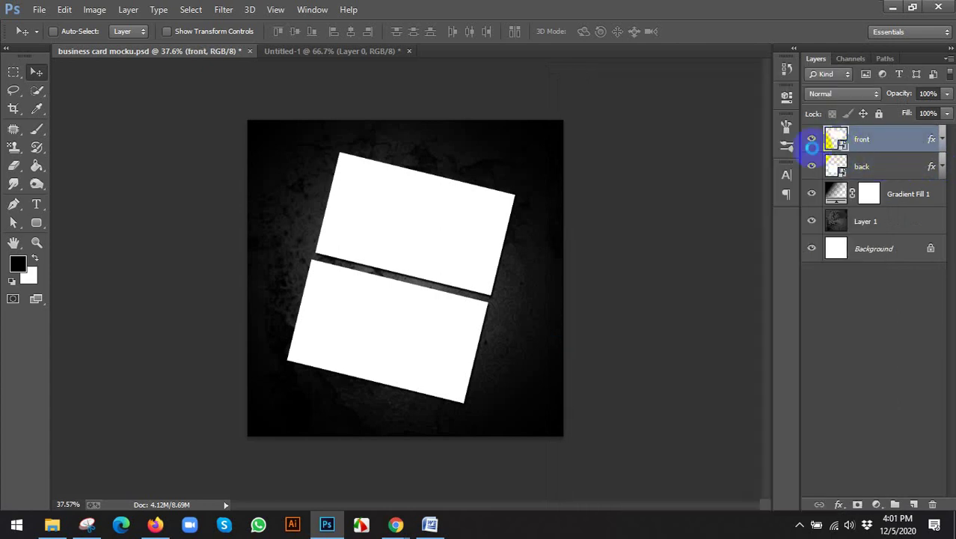
scroll(629, 282, "down", 1)
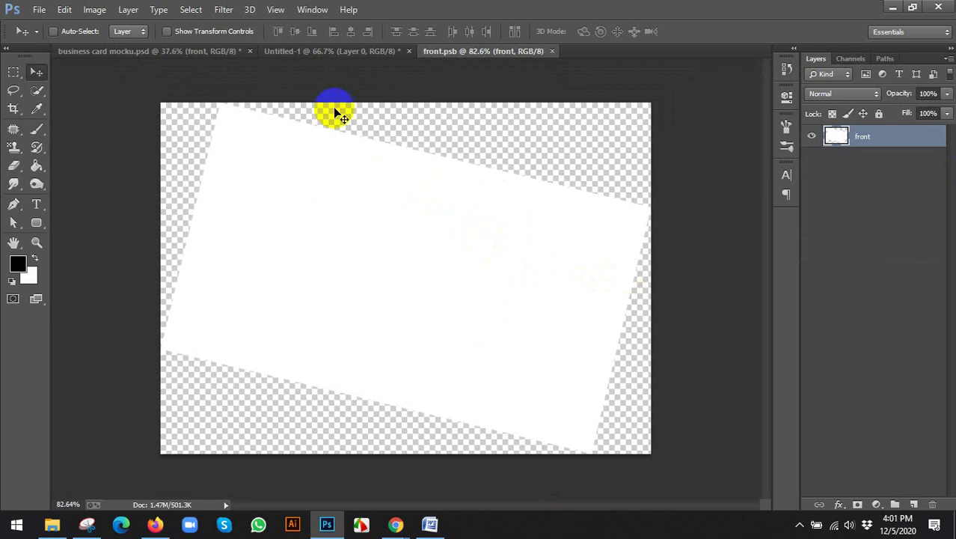
left_click(297, 53)
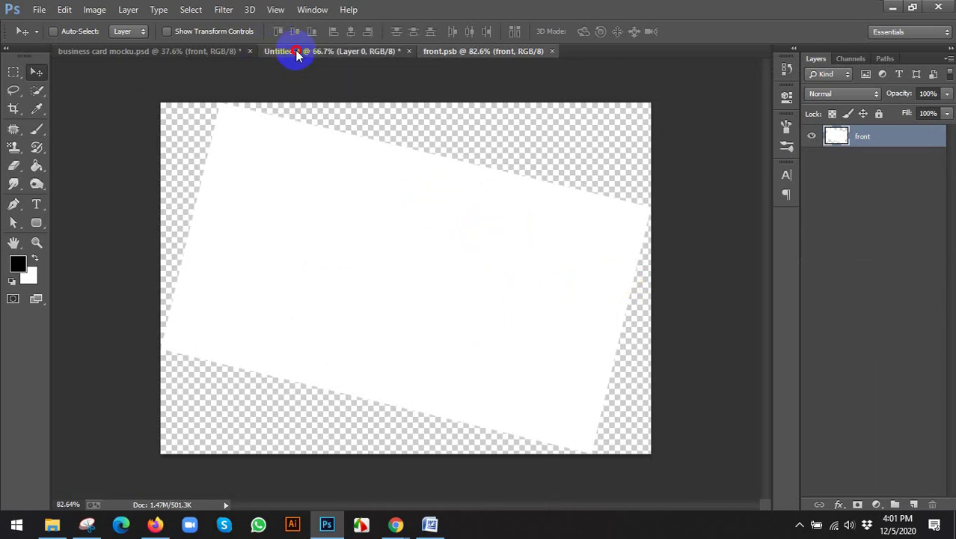
left_click(551, 51)
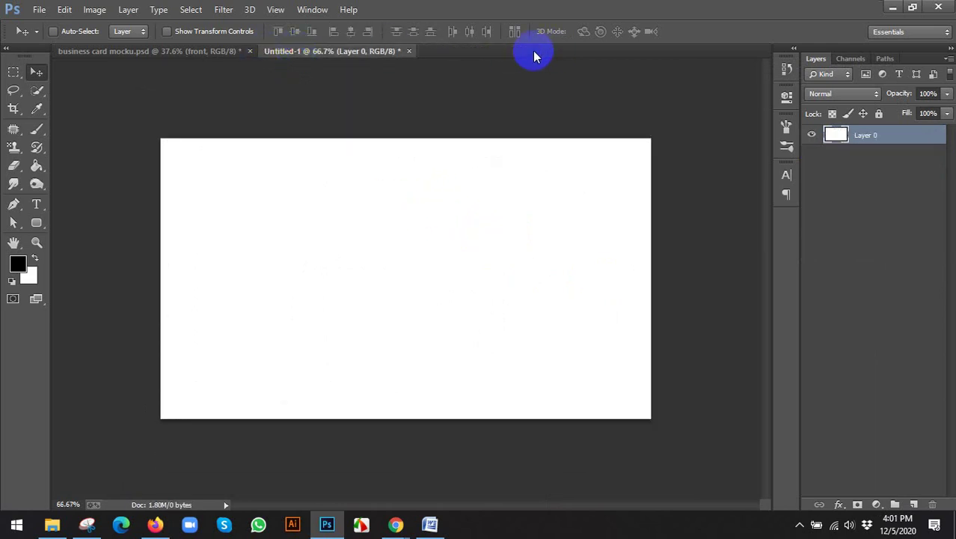
left_click(408, 51)
left_click(518, 201)
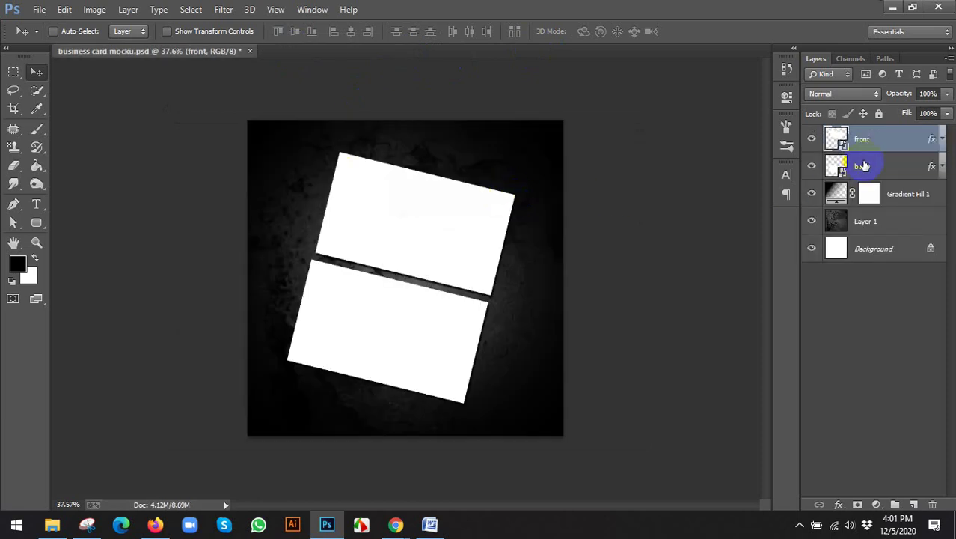
Inspect the back card's Smart Object contents and close that file
double_click(839, 170)
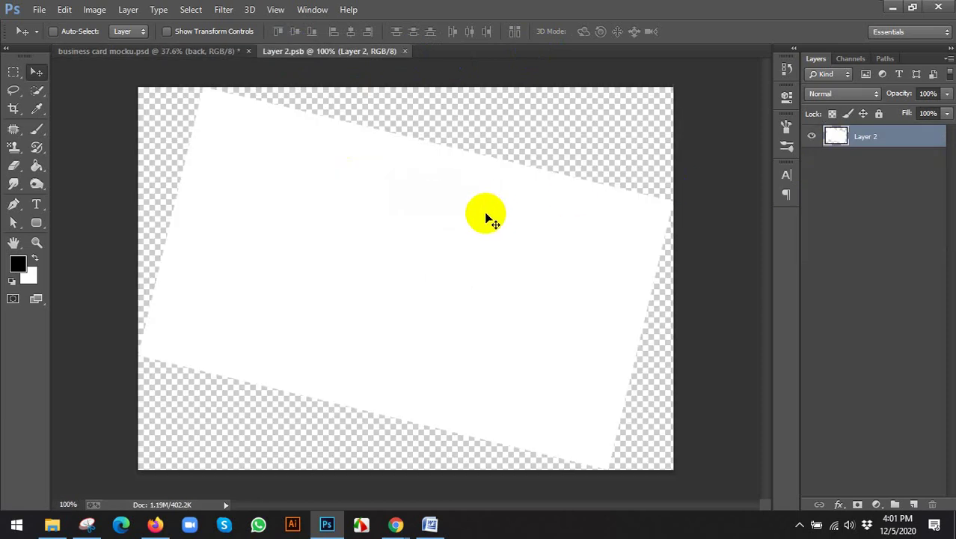
left_click(406, 51)
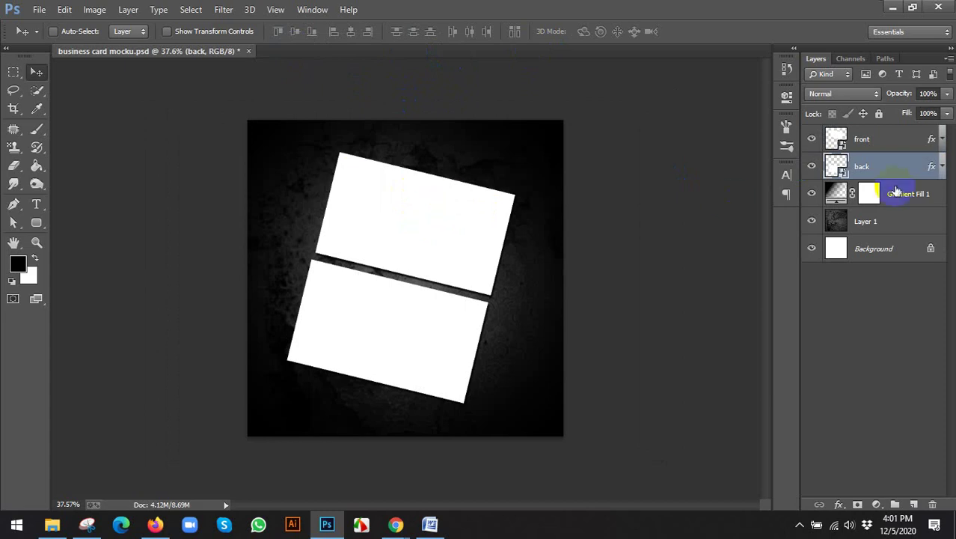
left_click_drag(860, 141, 855, 163)
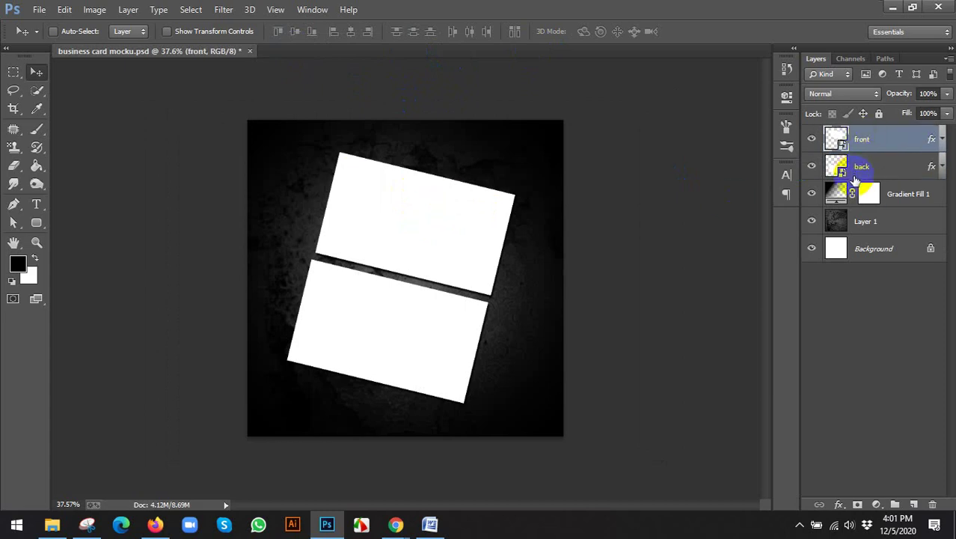
right_click(871, 146)
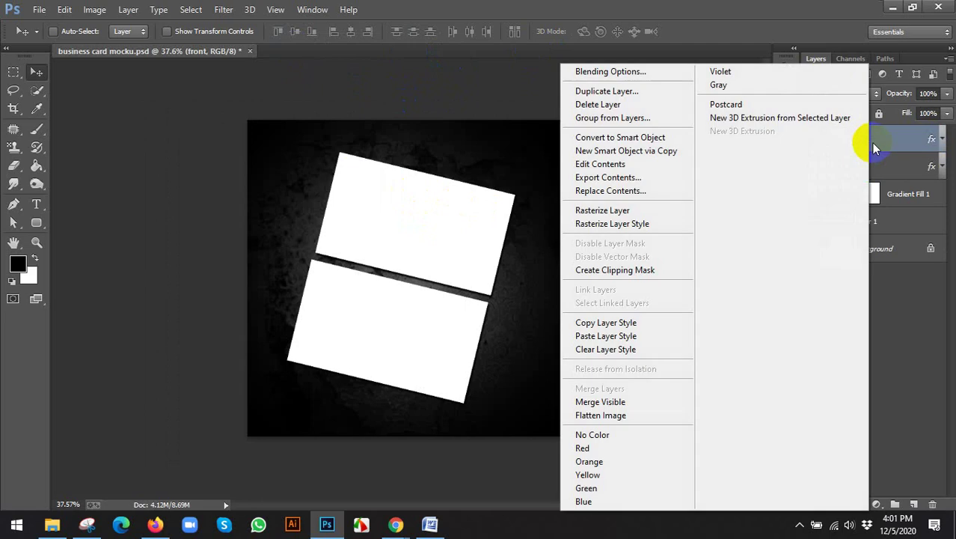
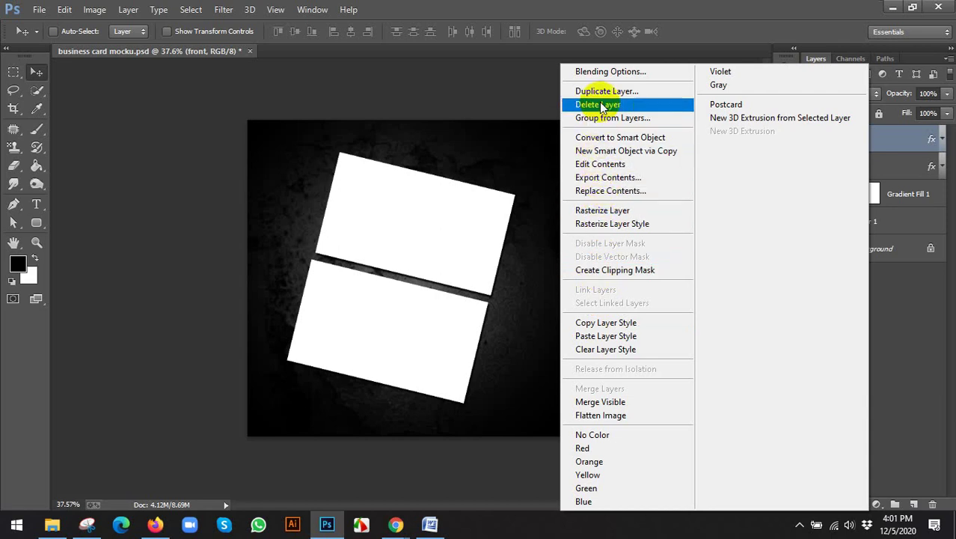
left_click(903, 142)
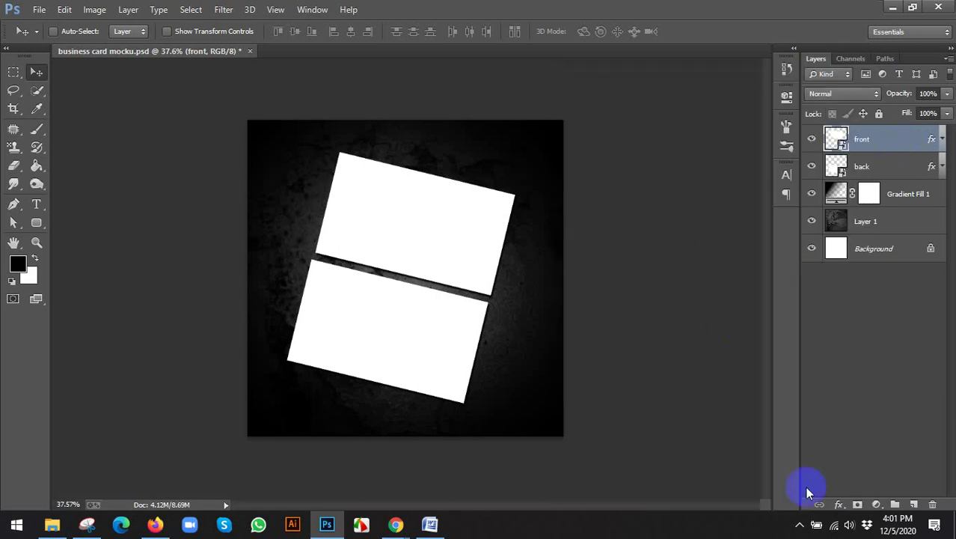
left_click(797, 522)
left_click(553, 240)
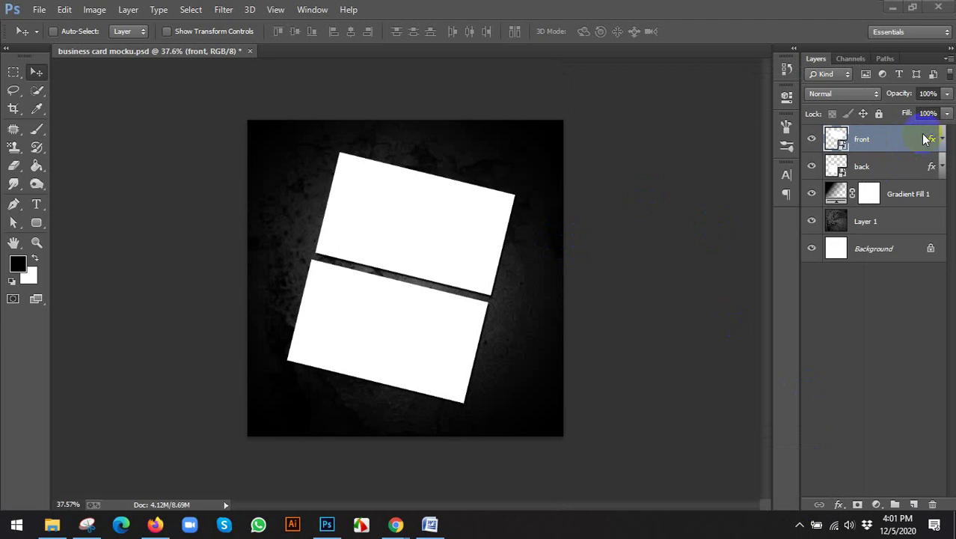
Delete both the front and back card layers from the mockup
left_click(876, 160)
left_click(877, 144)
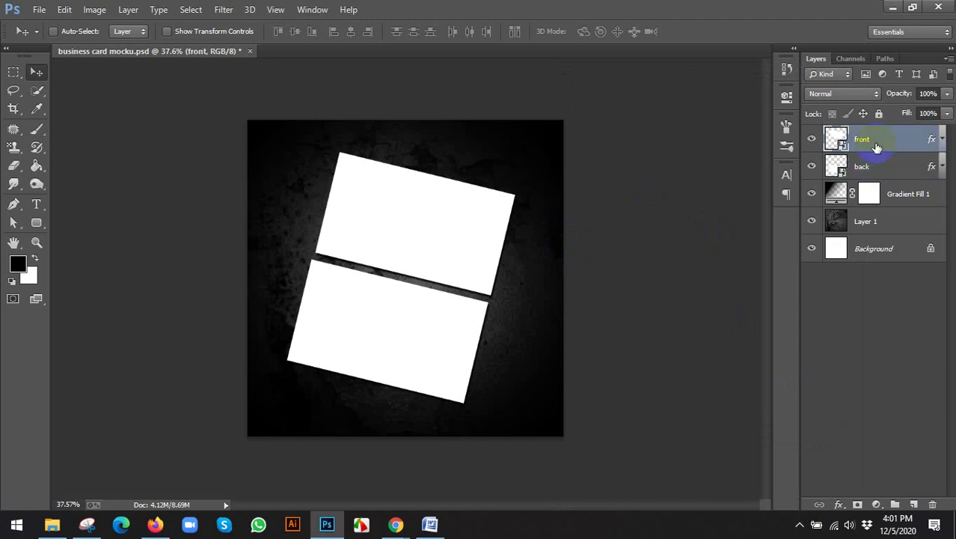
key("Delete")
key("Delete")
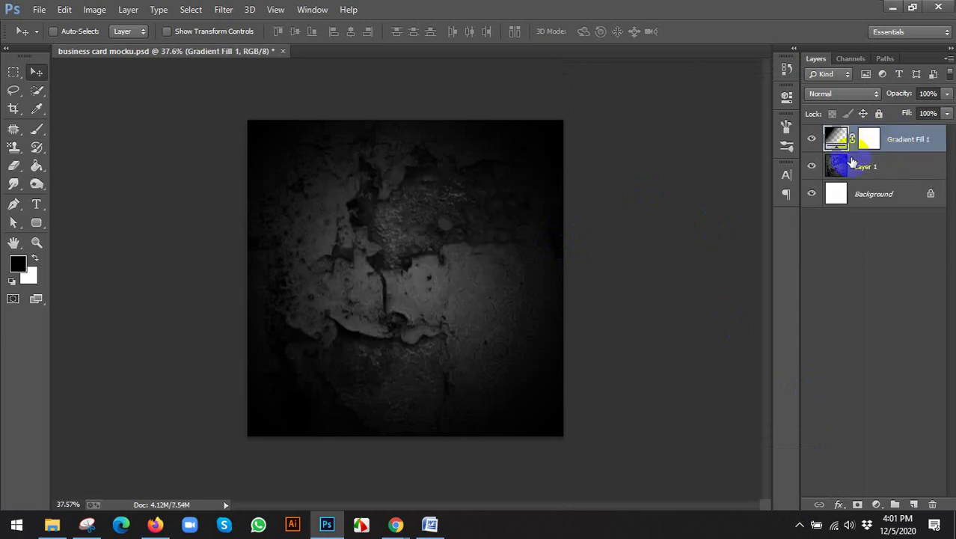
Create a new RGB Color document 3.5 inches wide and 2 inches high at 300 pixels/inch
left_click(39, 9)
left_click(45, 23)
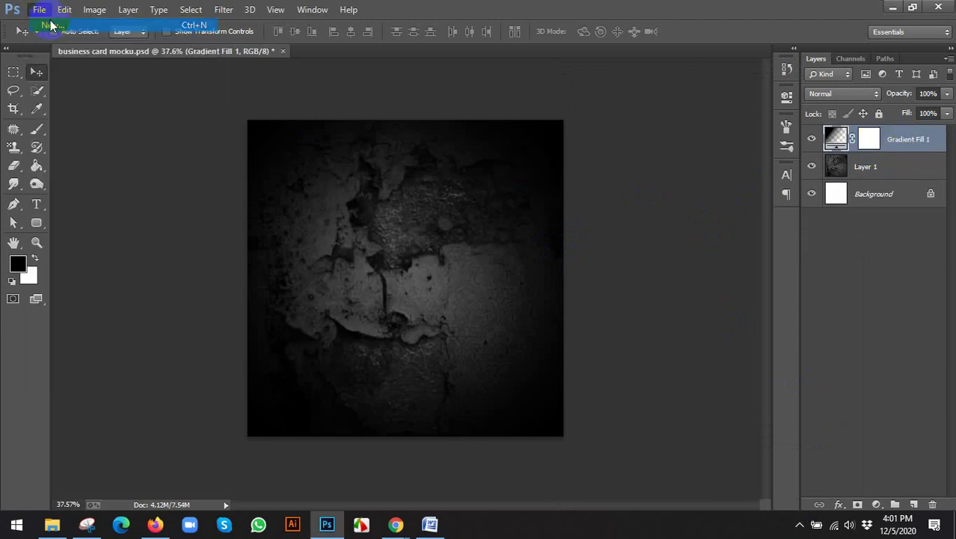
left_click(504, 223)
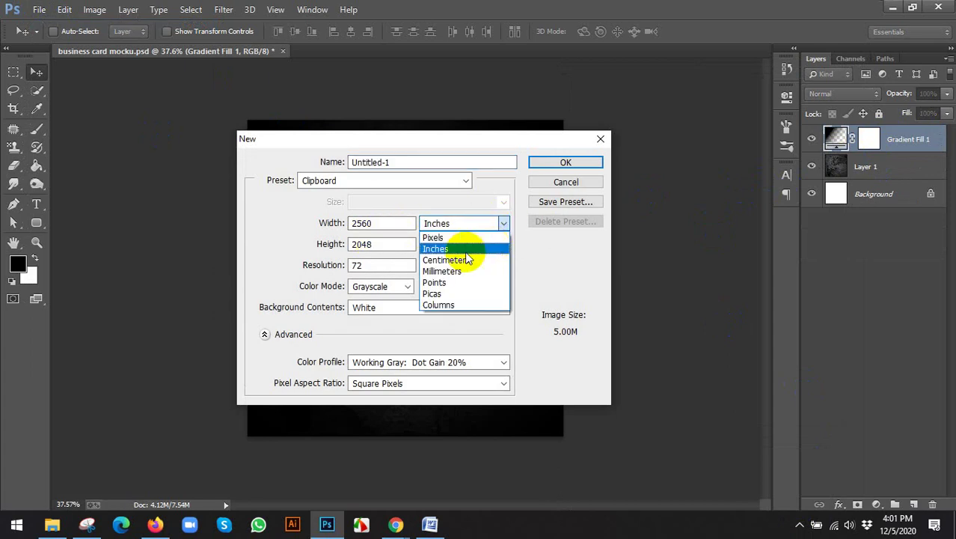
left_click(439, 250)
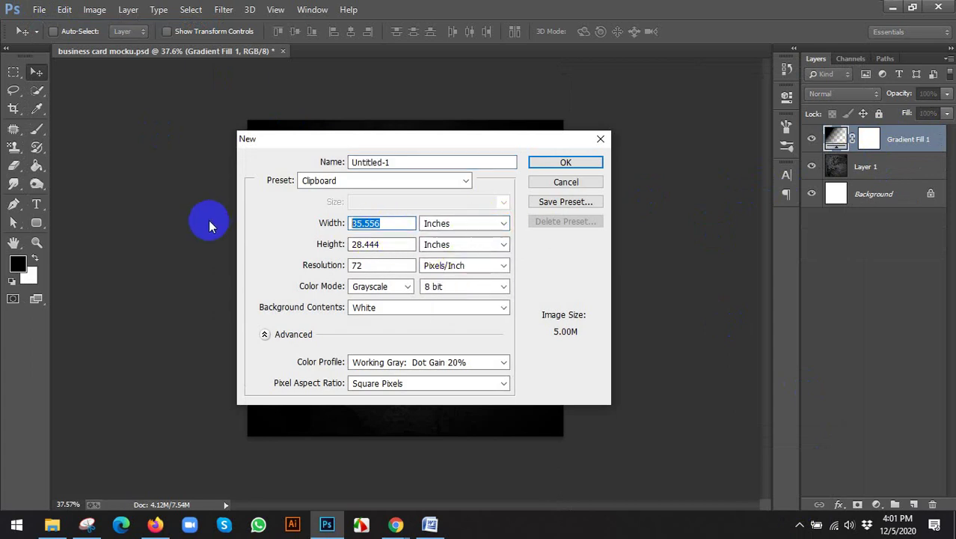
type("3.5")
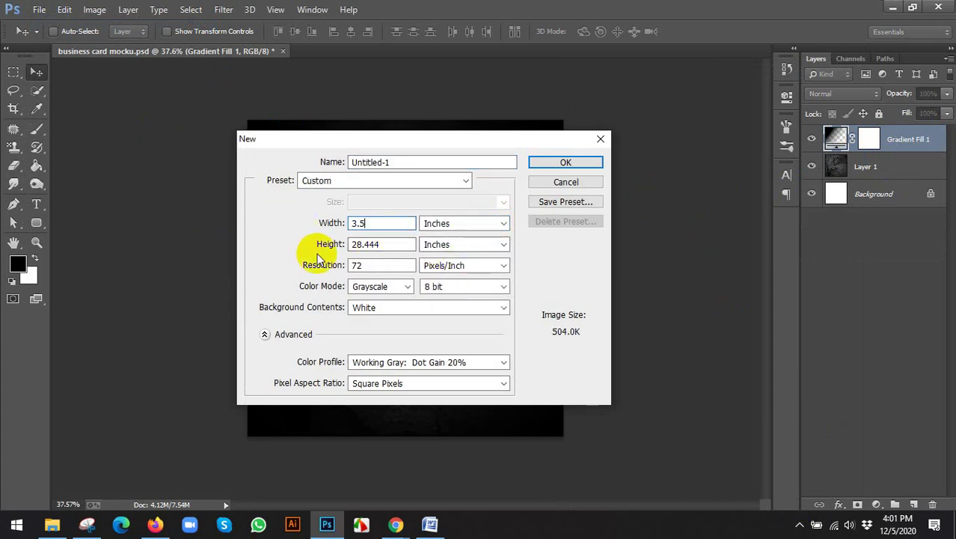
double_click(389, 246)
type("2")
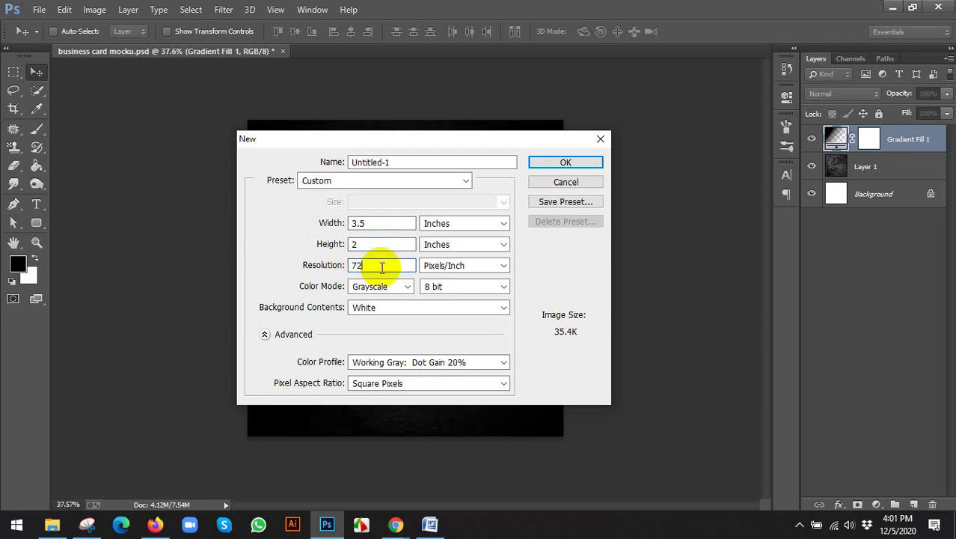
key("Tab")
type("300")
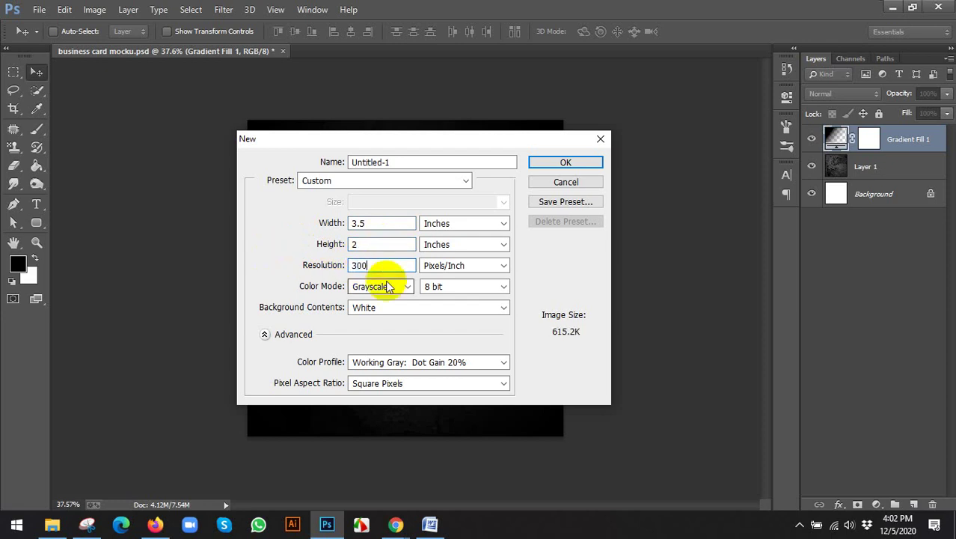
left_click(385, 286)
left_click(362, 325)
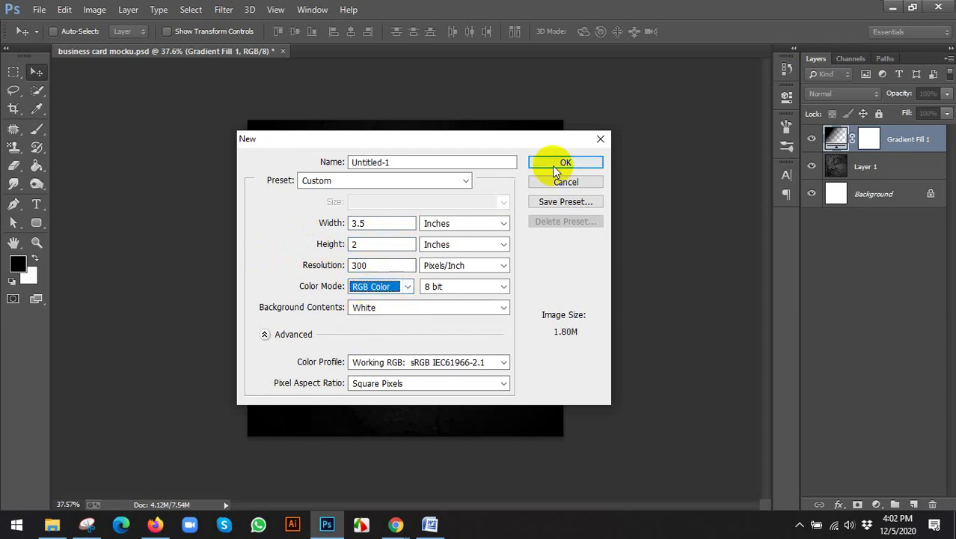
left_click(551, 165)
left_click(865, 142)
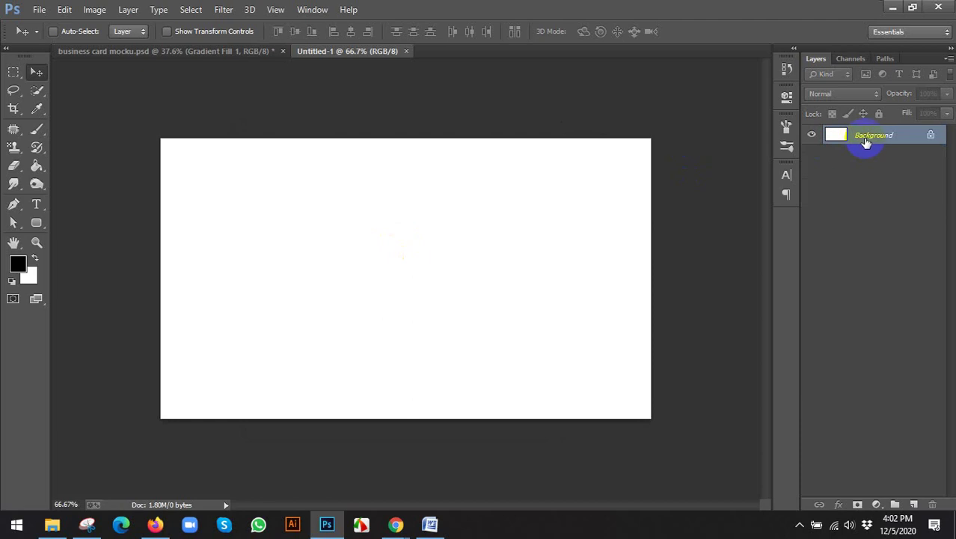
Unlock the blank document's Background as Layer 0 and copy it into the business card mockup
double_click(866, 142)
left_click(586, 166)
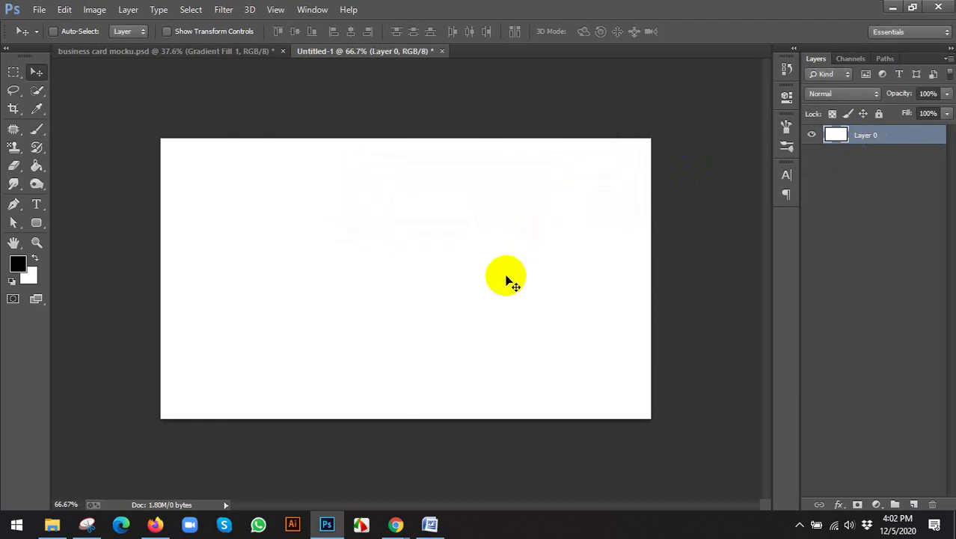
left_click_drag(508, 277, 395, 256)
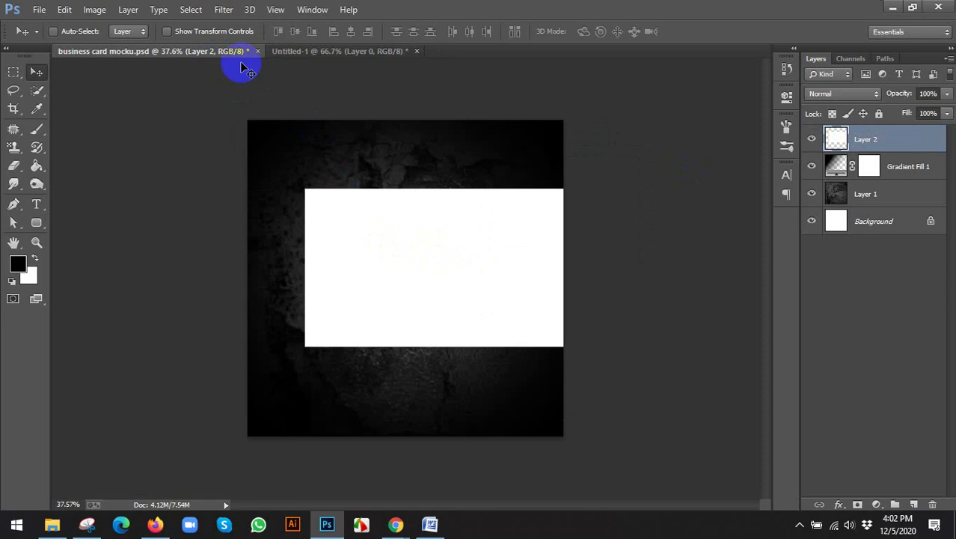
Scale the white card down proportionally and place it in the upper middle of the mockup canvas
left_click(213, 31)
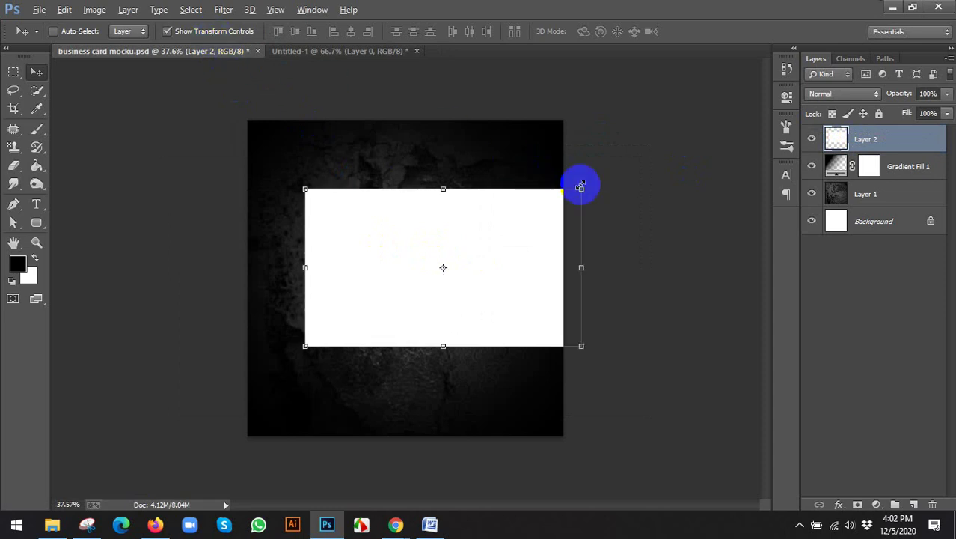
left_click_drag(580, 186, 568, 225)
left_click_drag(513, 246, 482, 216)
left_click(704, 33)
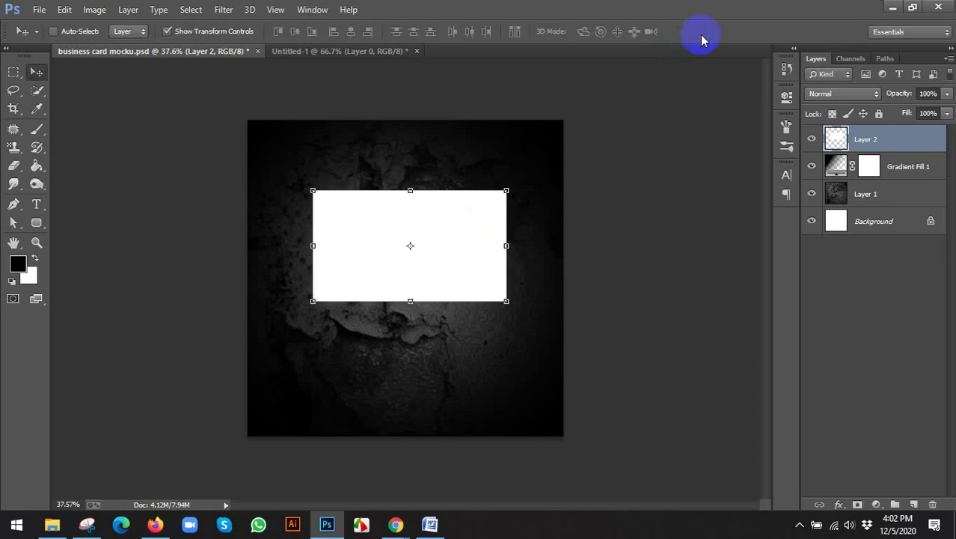
Convert the white card layer to a Smart Object, and open and close its contents as a check
right_click(875, 139)
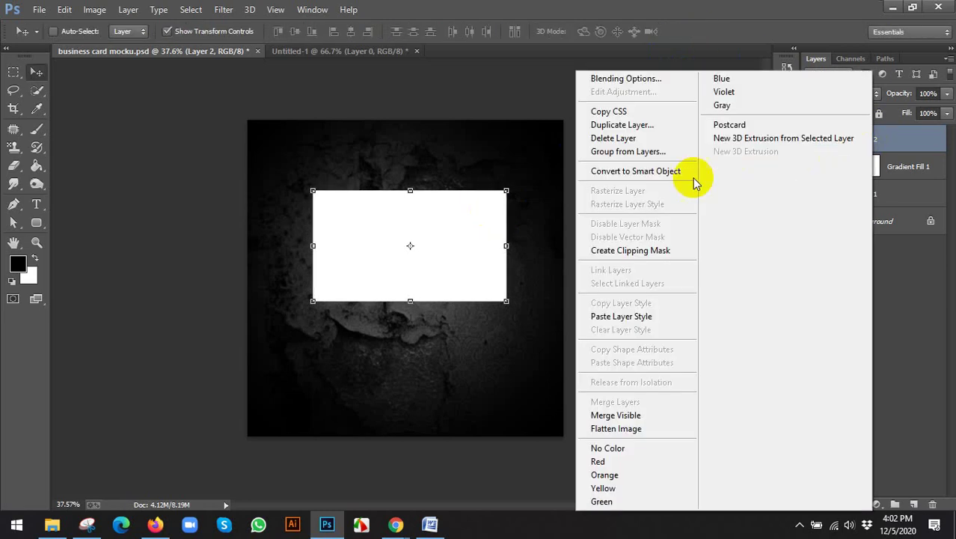
left_click(635, 172)
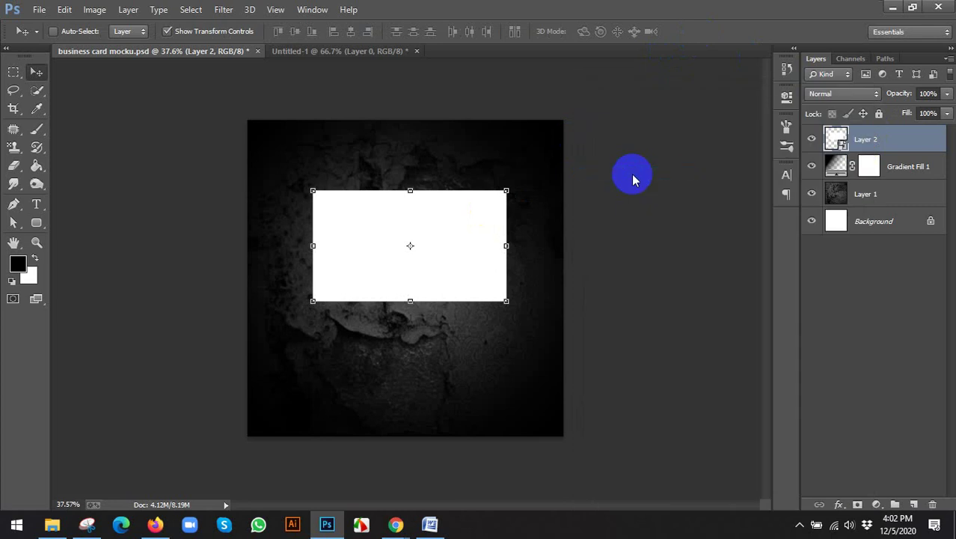
double_click(839, 142)
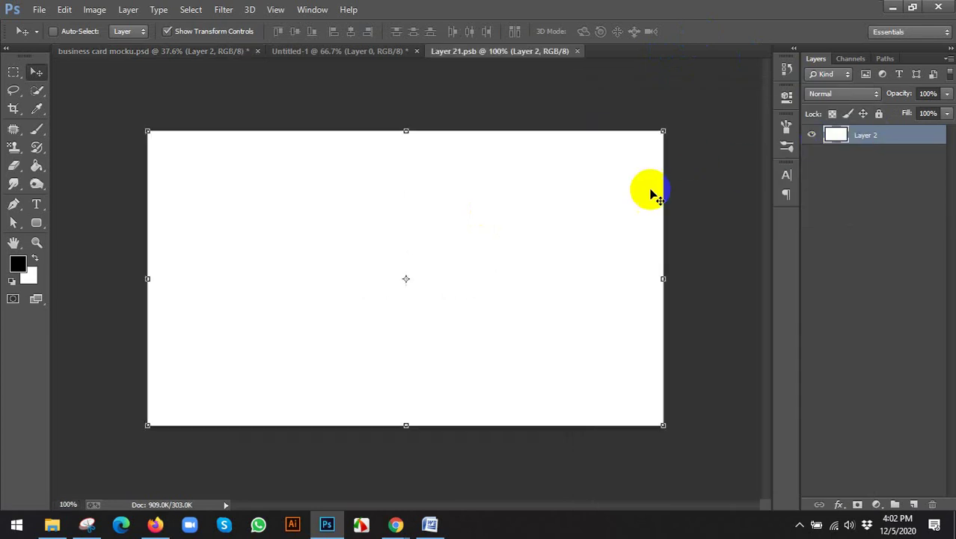
left_click(577, 51)
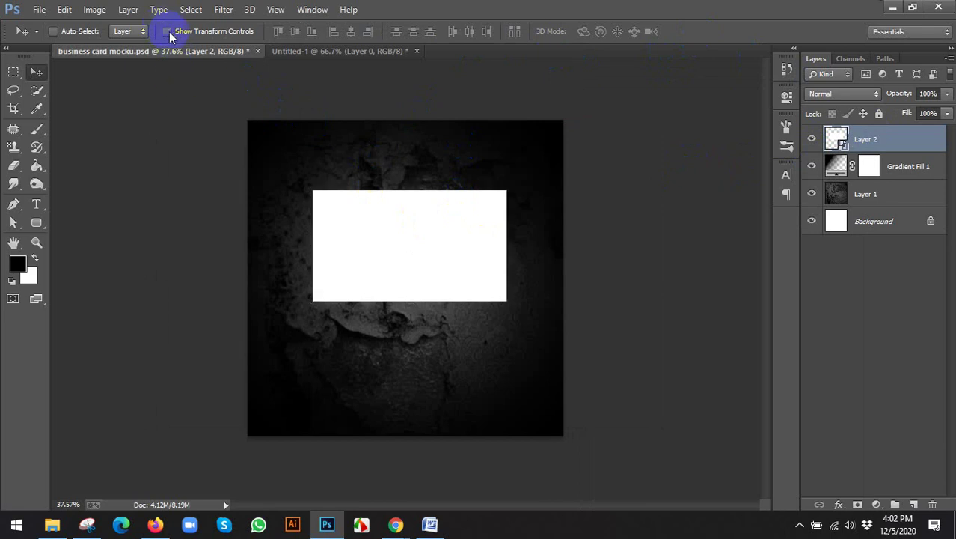
Try distorting the card by moving its two left corners upward, and check its Smart Object contents
scroll(330, 214, "up", 2)
key("ctrl+t")
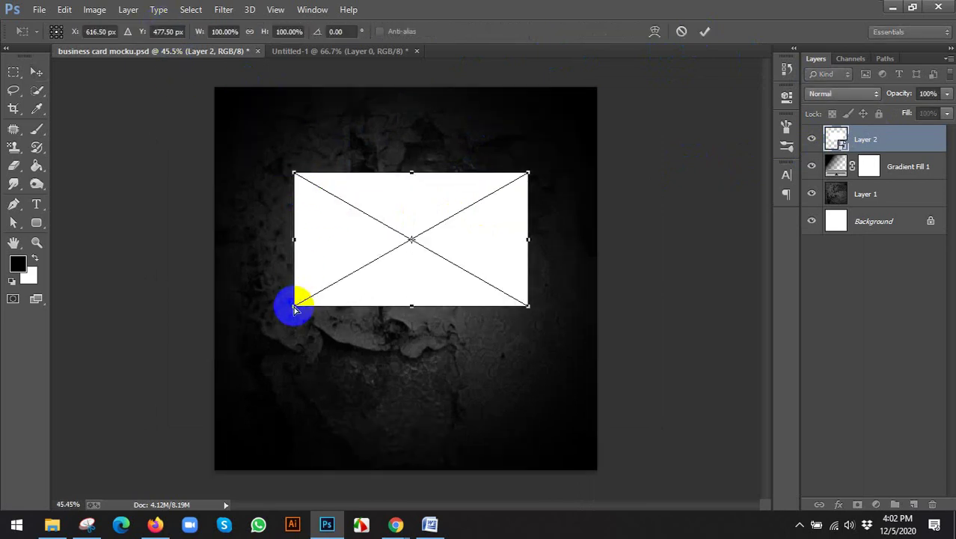
left_click_drag(294, 307, 292, 269)
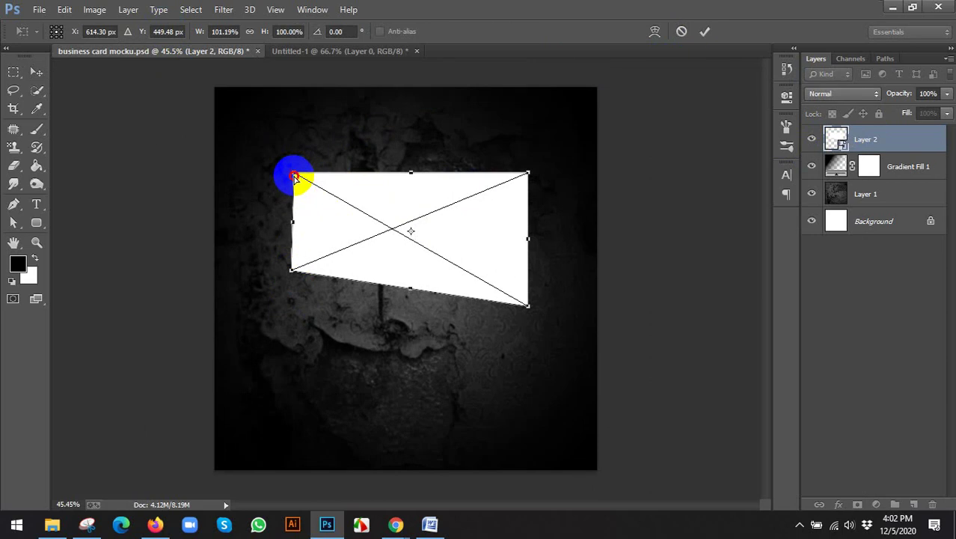
left_click_drag(294, 177, 311, 144)
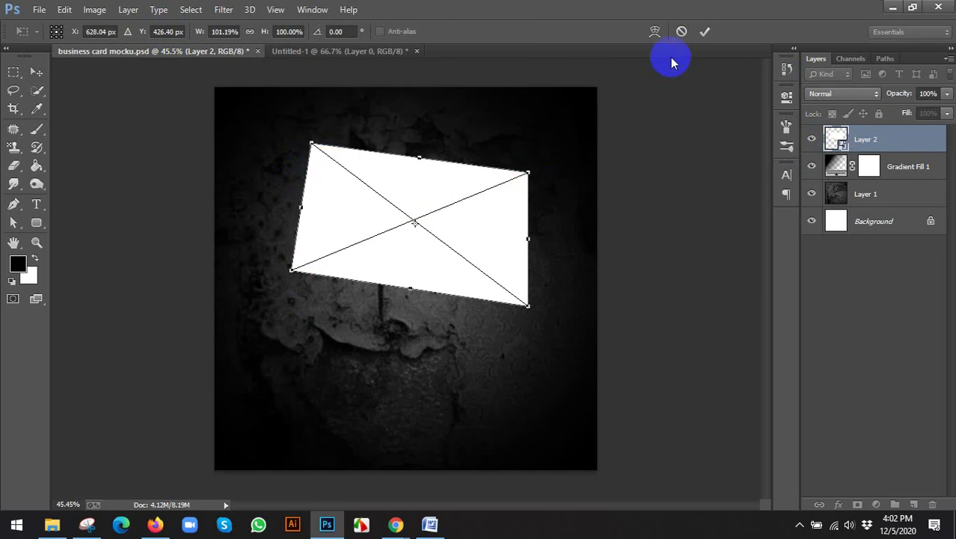
left_click(705, 33)
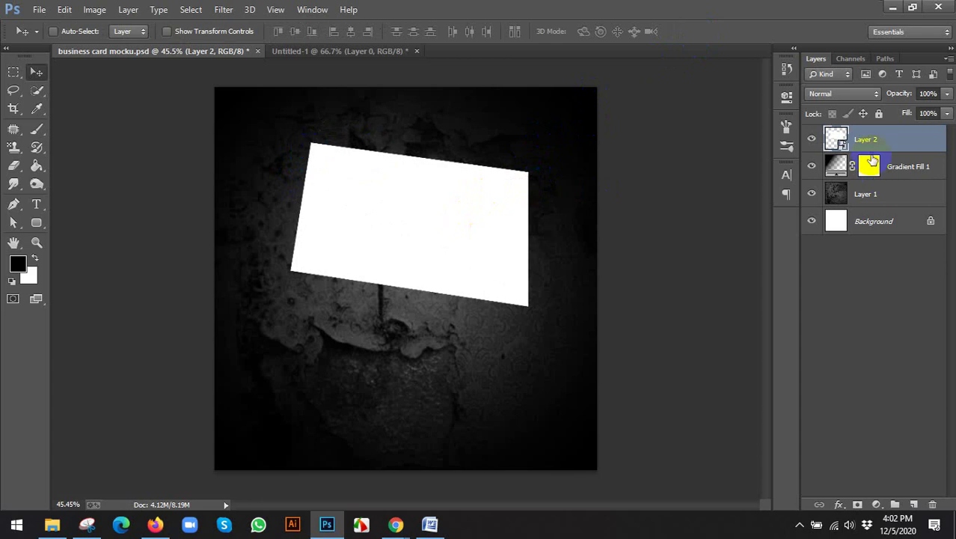
double_click(841, 142)
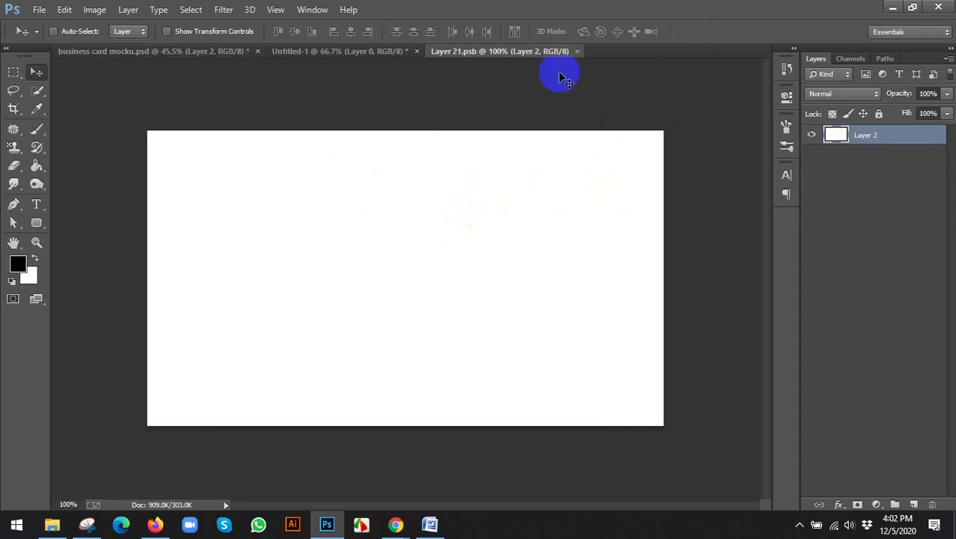
left_click(577, 51)
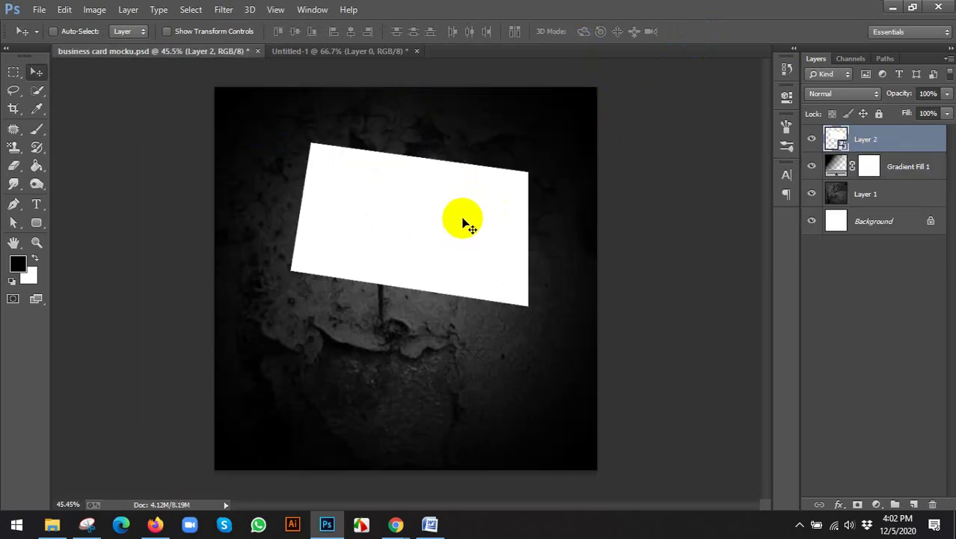
Try rotating the distorted card about 24 degrees clockwise, and check its Smart Object contents again
key("ctrl+t")
left_click_drag(559, 210, 604, 154)
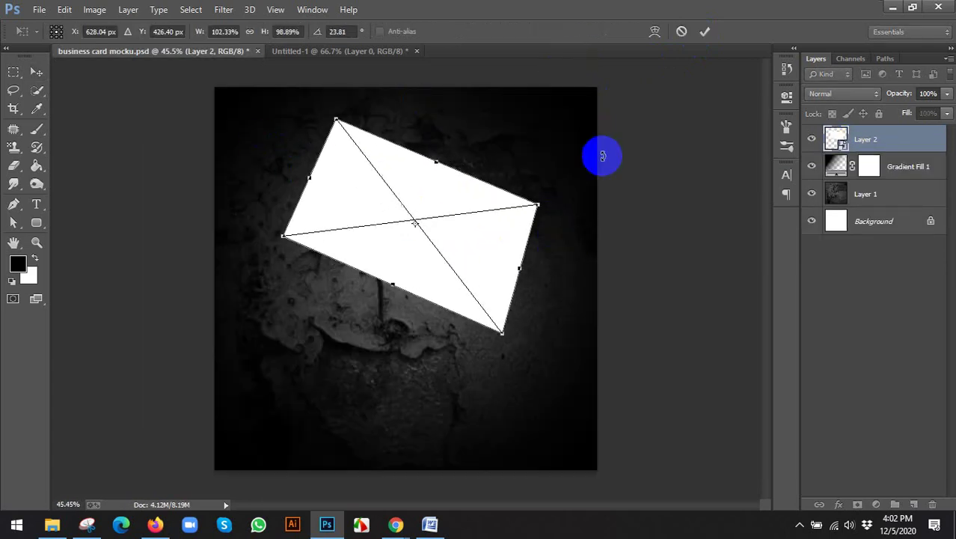
left_click(705, 32)
left_click(837, 144)
double_click(841, 145)
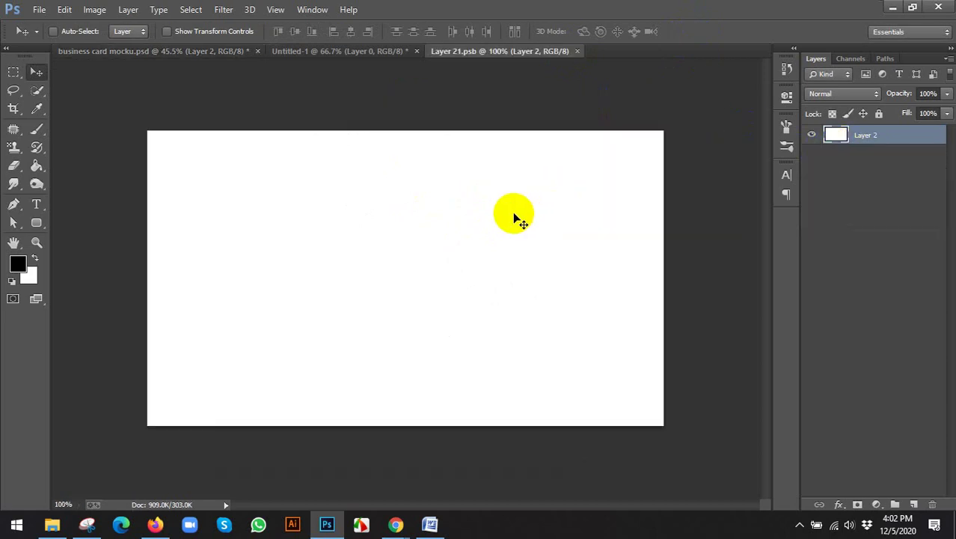
left_click(577, 51)
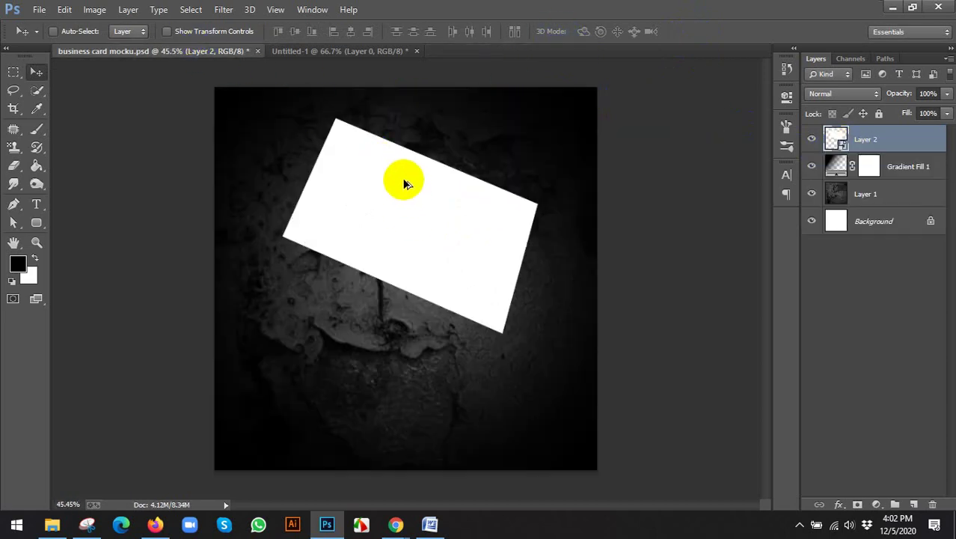
Undo the card's rotation and corner distortion
key("ctrl+alt+z")
key("ctrl+alt+z")
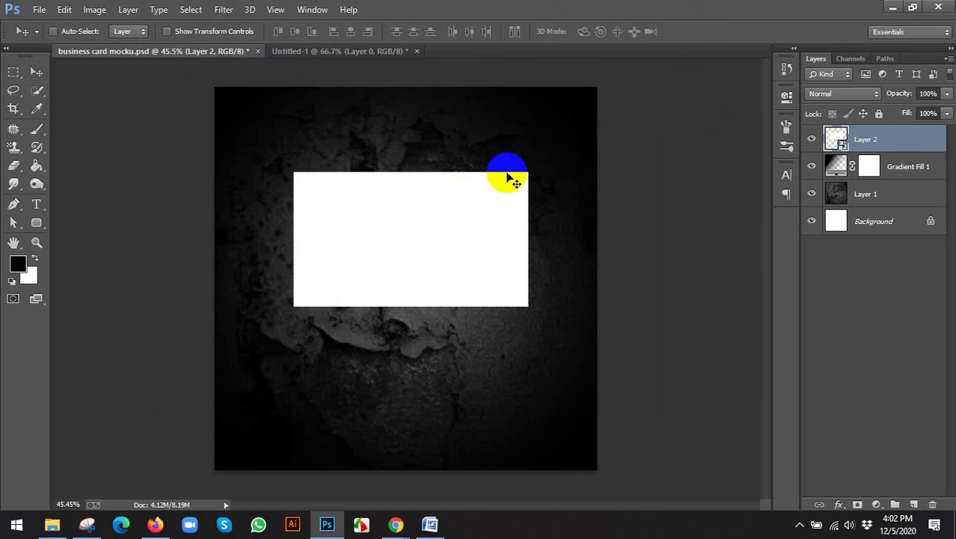
Rotate the undistorted card about 17 degrees clockwise, check its Smart Object contents and nudge it slightly
key("ctrl+t")
left_click_drag(548, 213, 551, 252)
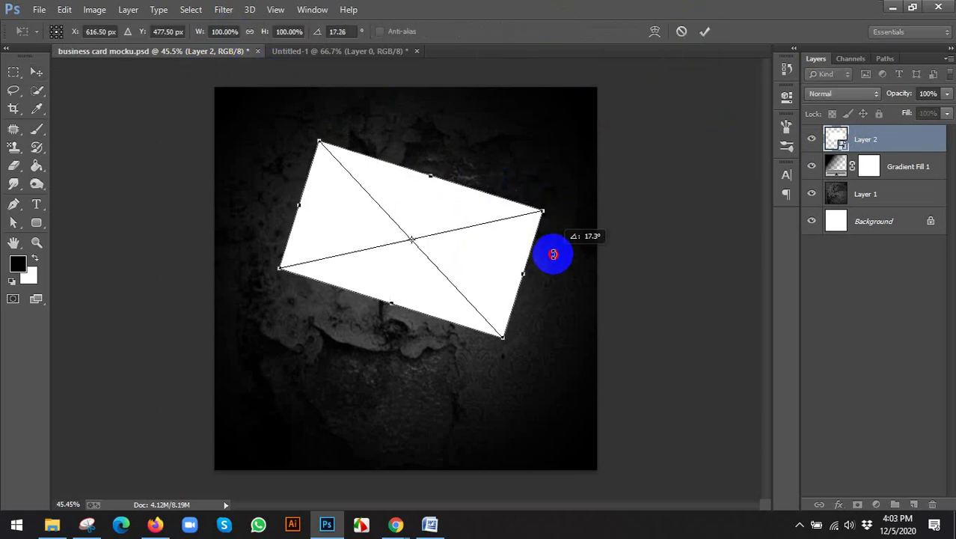
left_click(705, 32)
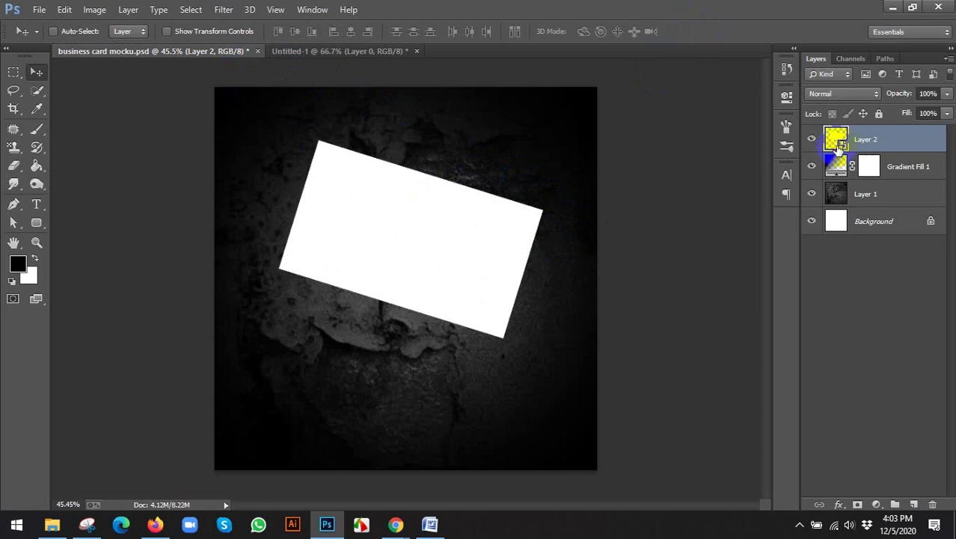
double_click(838, 144)
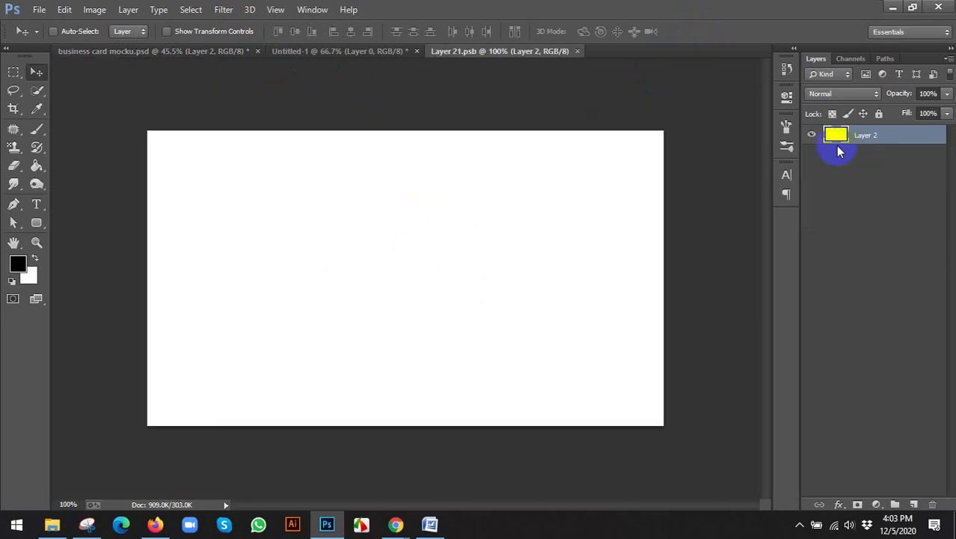
left_click(577, 51)
left_click(473, 187)
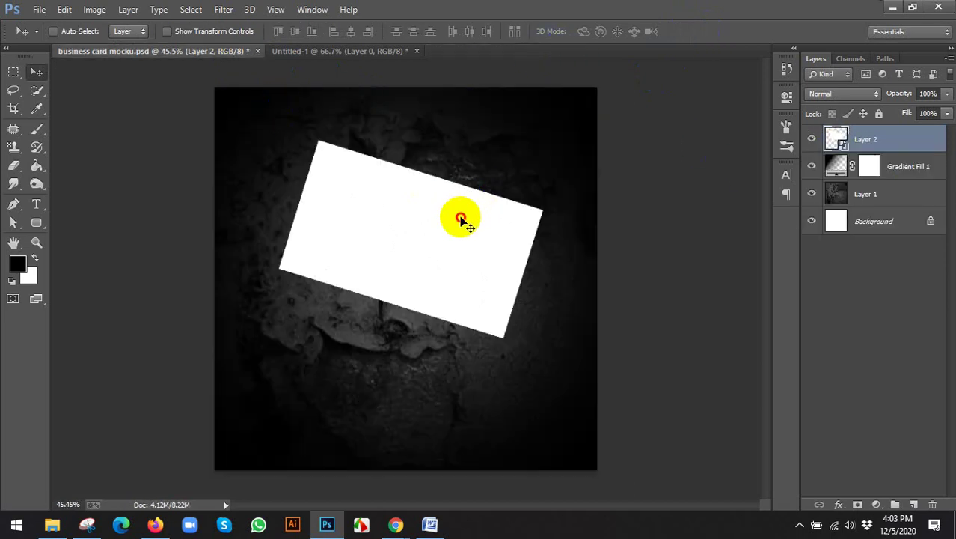
mouse_move(461, 219)
left_mouse_down()
mouse_move(464, 199)
mouse_move(463, 221)
left_mouse_up()
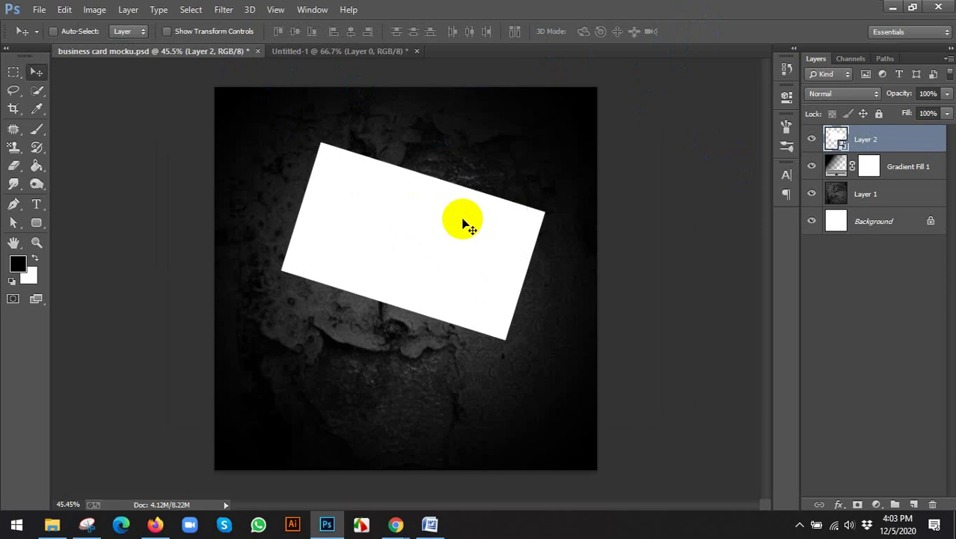
left_click(457, 191)
left_click(889, 155)
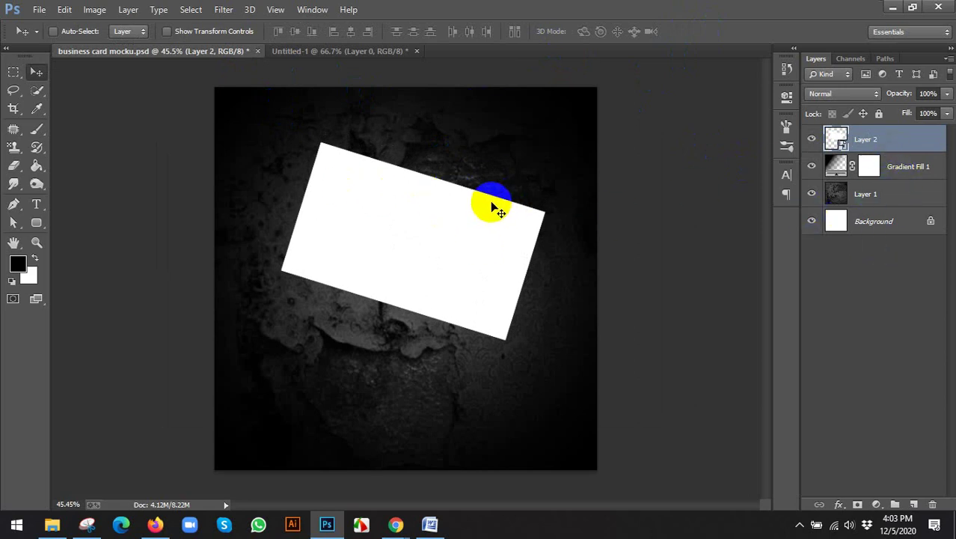
left_click(313, 52)
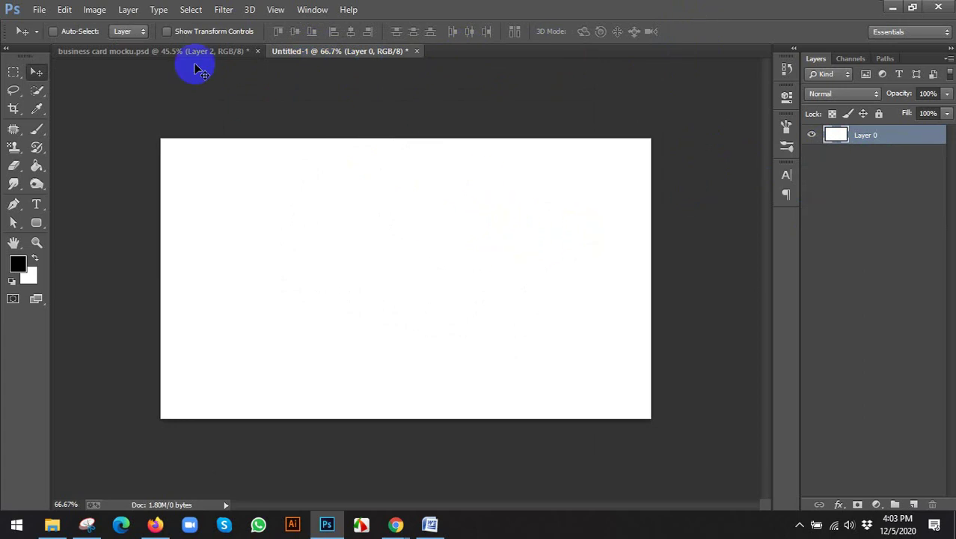
left_click(171, 52)
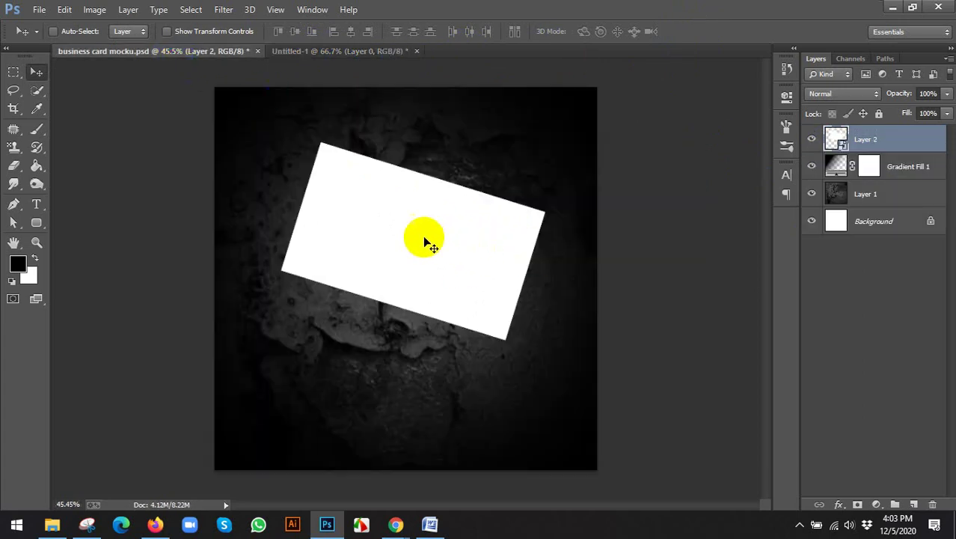
left_click(842, 141)
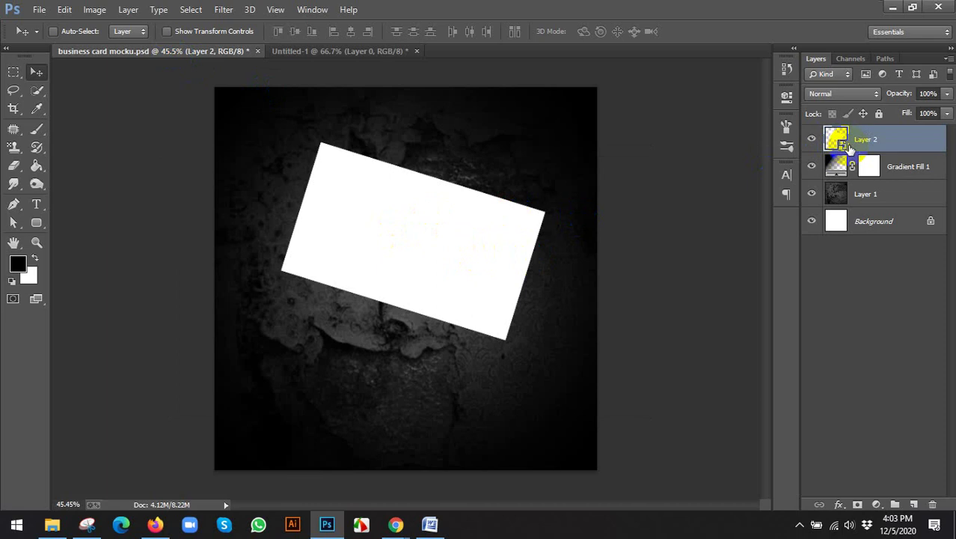
left_click(440, 238)
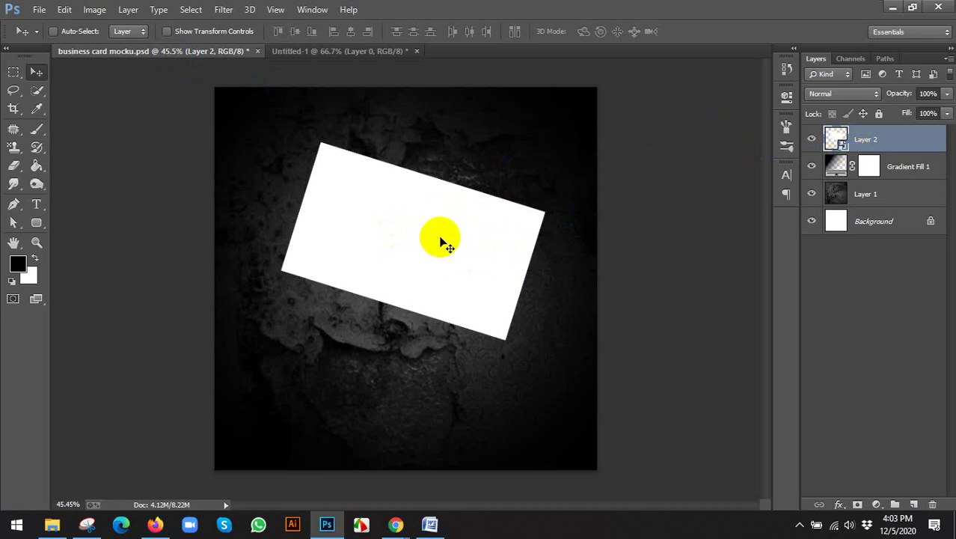
Duplicate the tilted card below the original, delete that copy, and duplicate the card again
left_click_drag(416, 250, 363, 390)
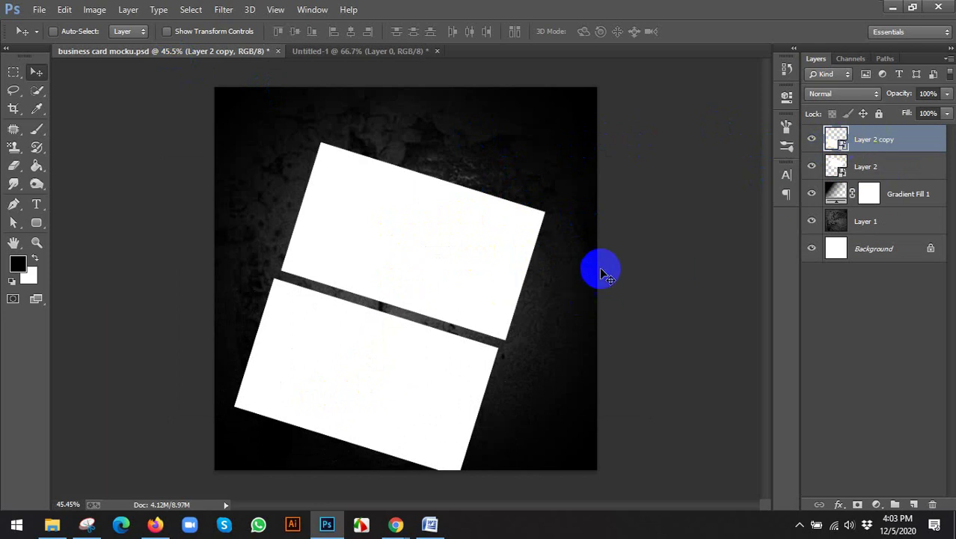
key("Delete")
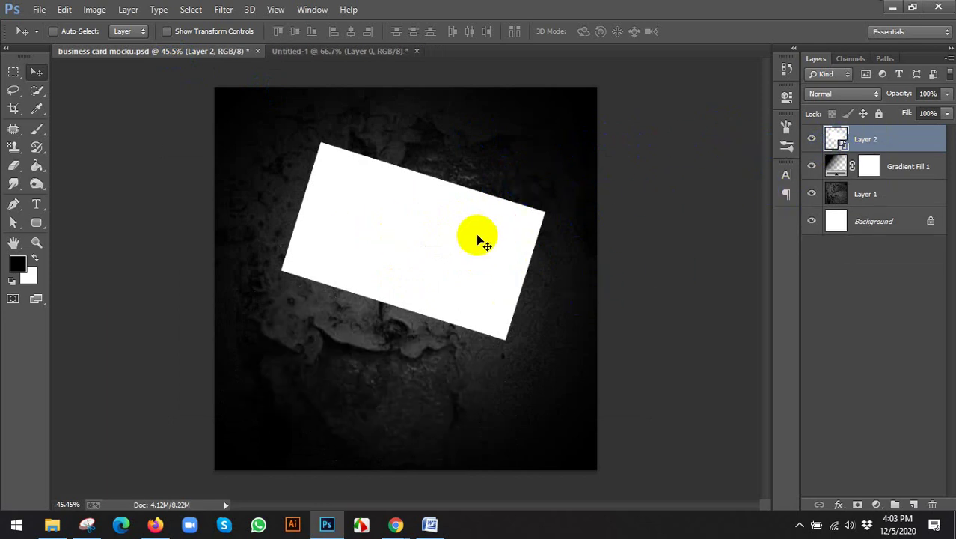
left_click_drag(456, 238, 413, 364)
Open the duplicate card's Smart Object contents, fill them with solid red and save
double_click(838, 142)
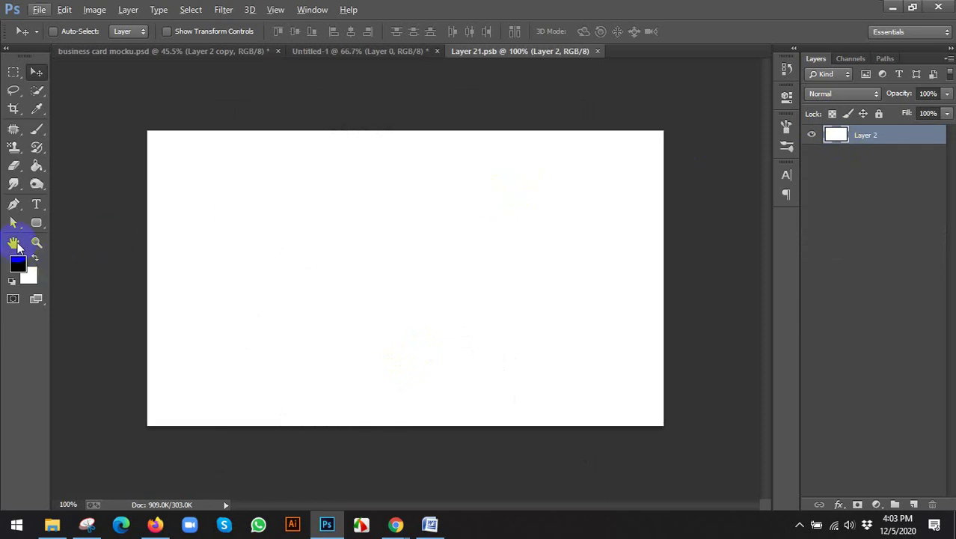
left_click(18, 265)
left_click_drag(741, 265, 803, 255)
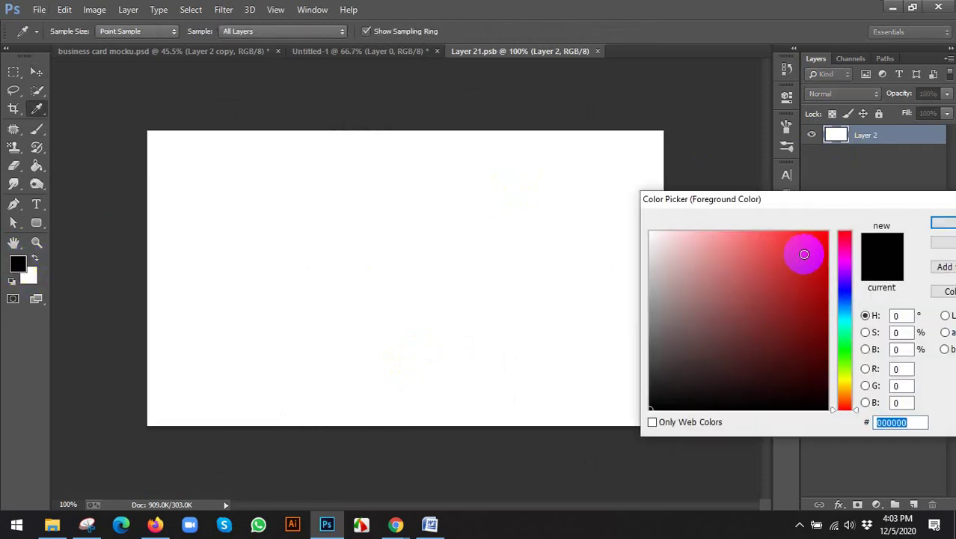
left_click(946, 226)
key("alt+BackSpace")
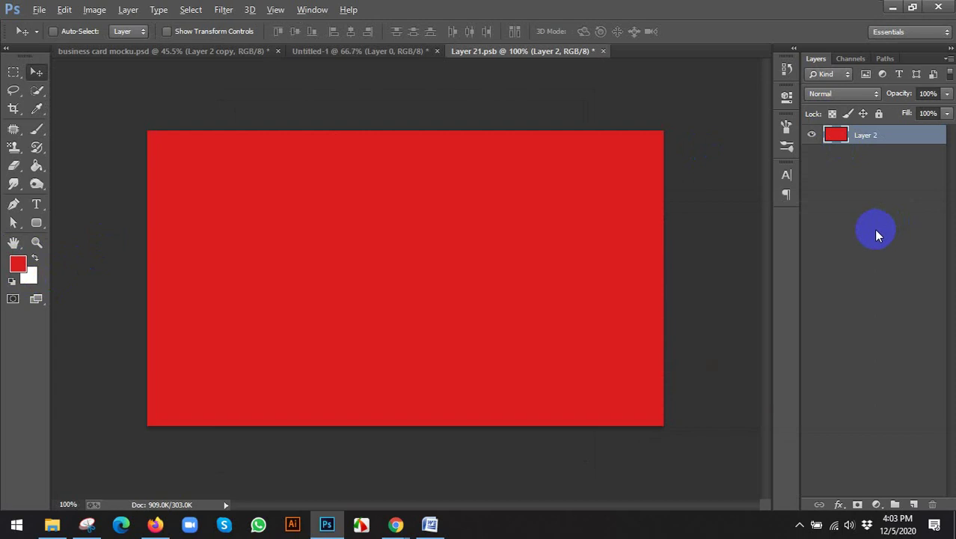
Return to the business card mockup and delete the duplicate card layer below the original
left_click(196, 51)
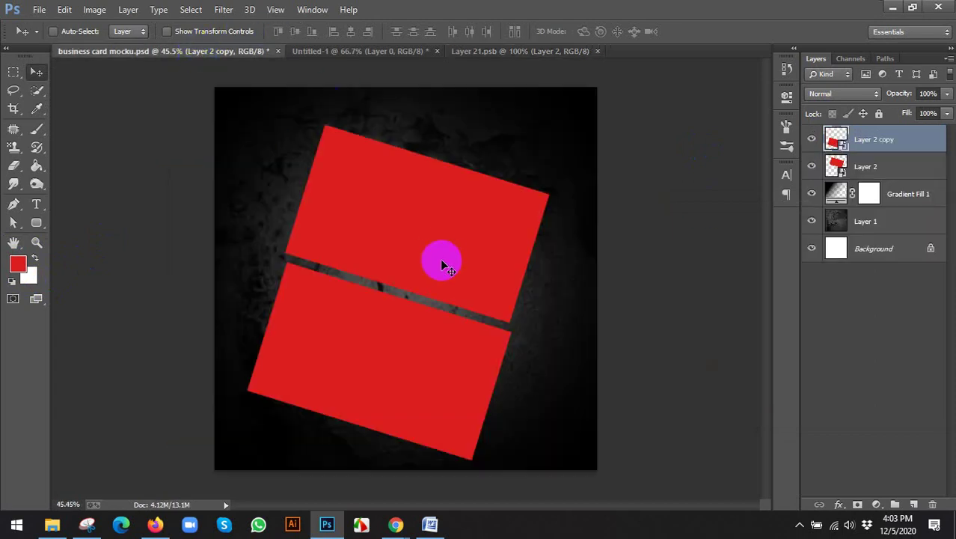
key("Delete")
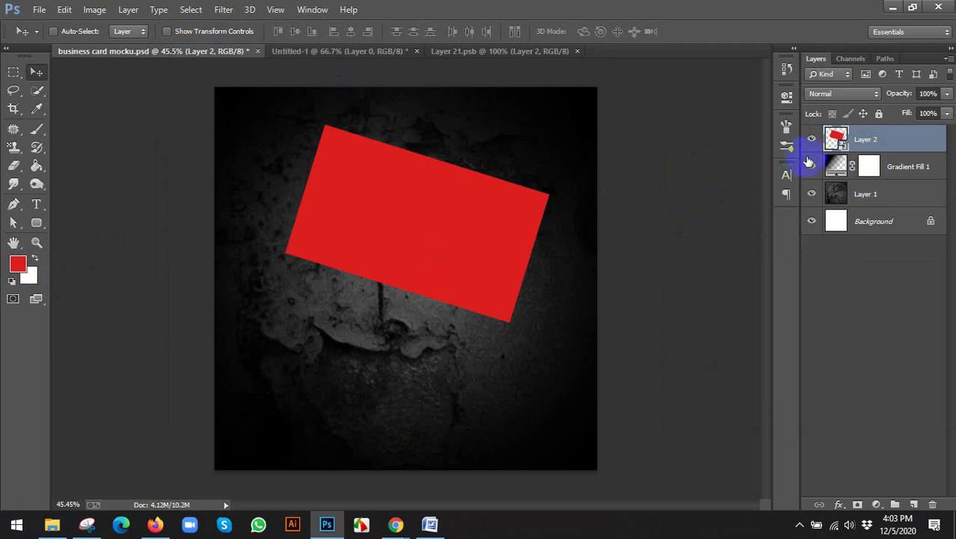
Start a new document and set its width to 3.5 inches and its height to 2 inches
left_click(39, 10)
left_click(48, 25)
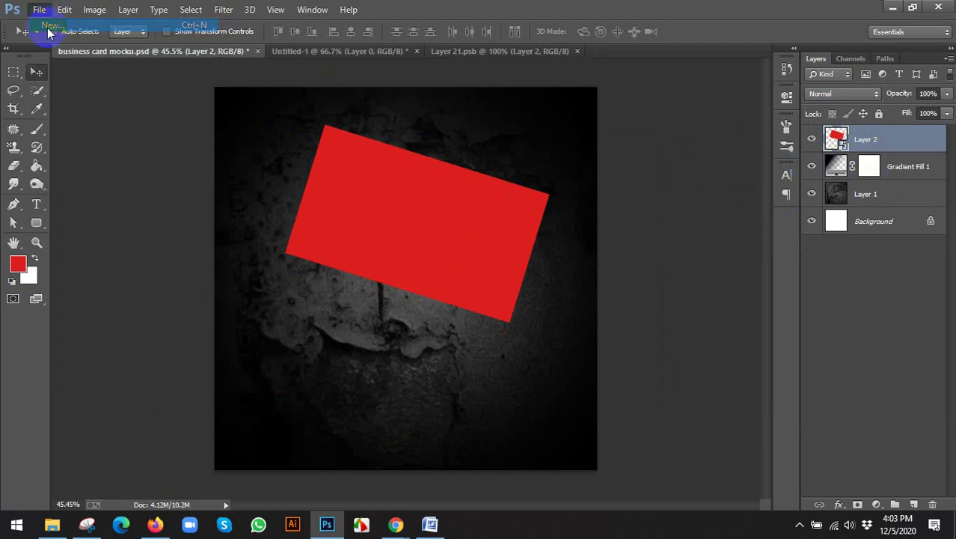
left_click(464, 223)
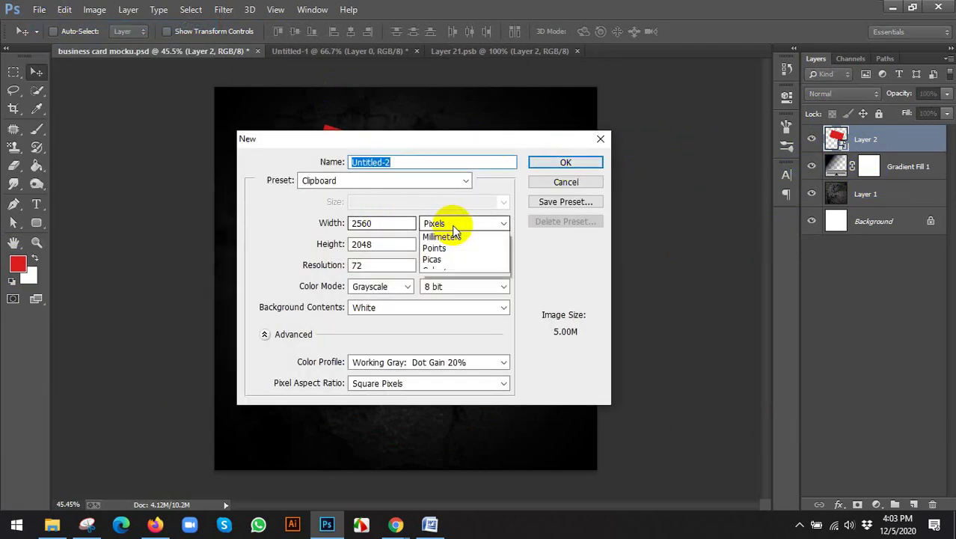
left_click(432, 240)
type("3")
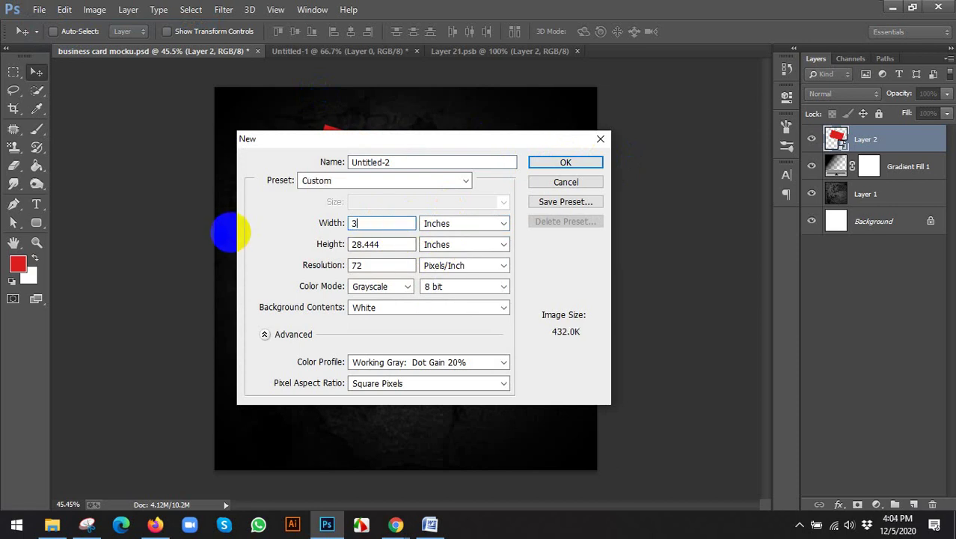
type(".5")
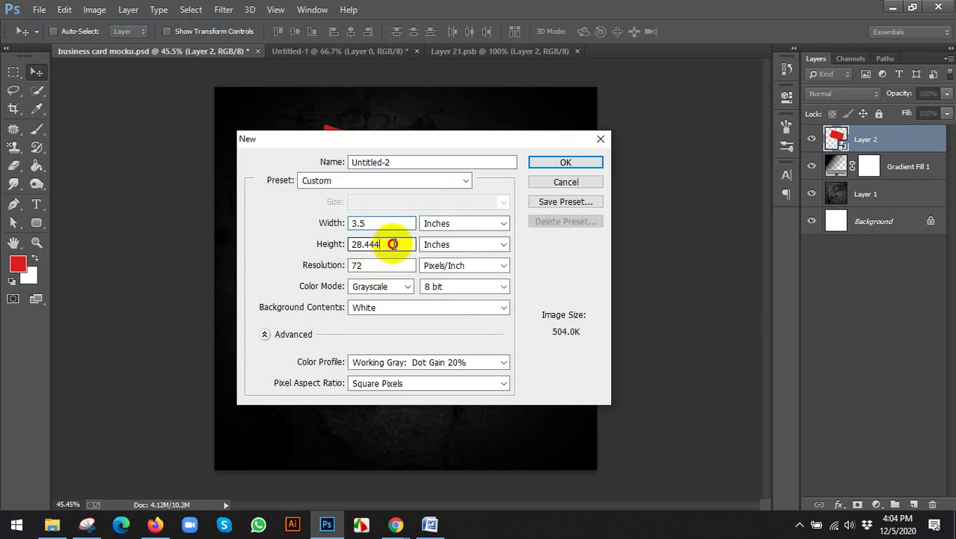
left_click_drag(392, 244, 277, 245)
type("2")
Set the new document's resolution to 300 pixels/inch and its color mode to RGB Color, and create it
left_click(375, 264)
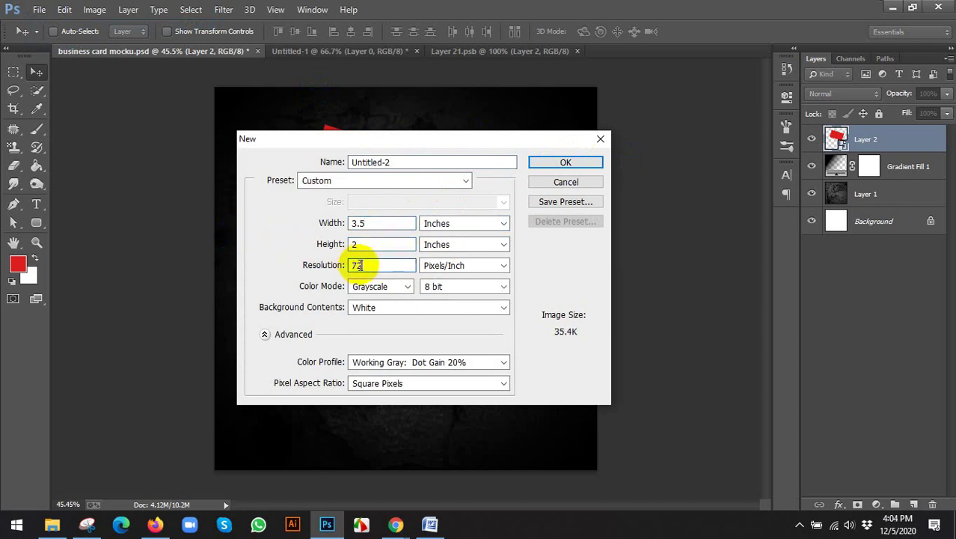
double_click(374, 269)
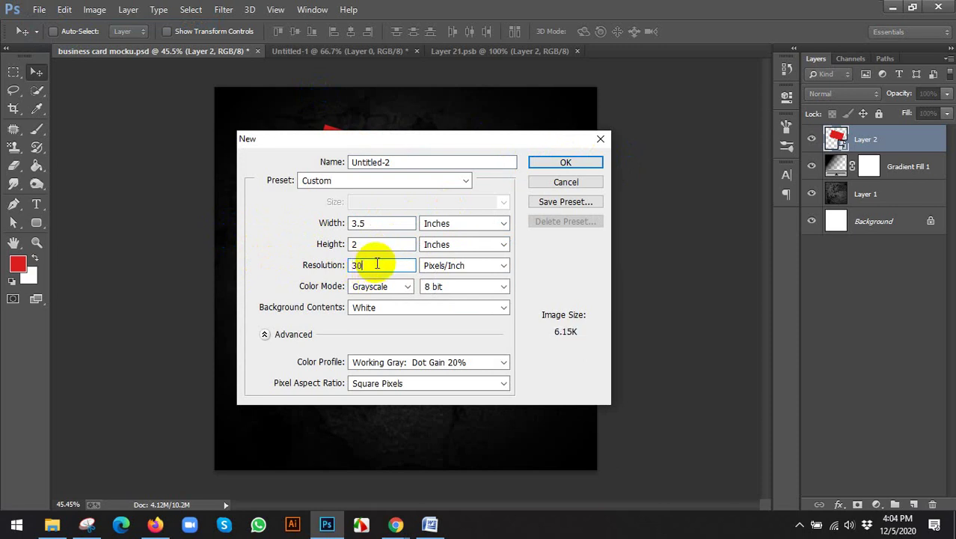
key("BackSpace")
left_click(397, 286)
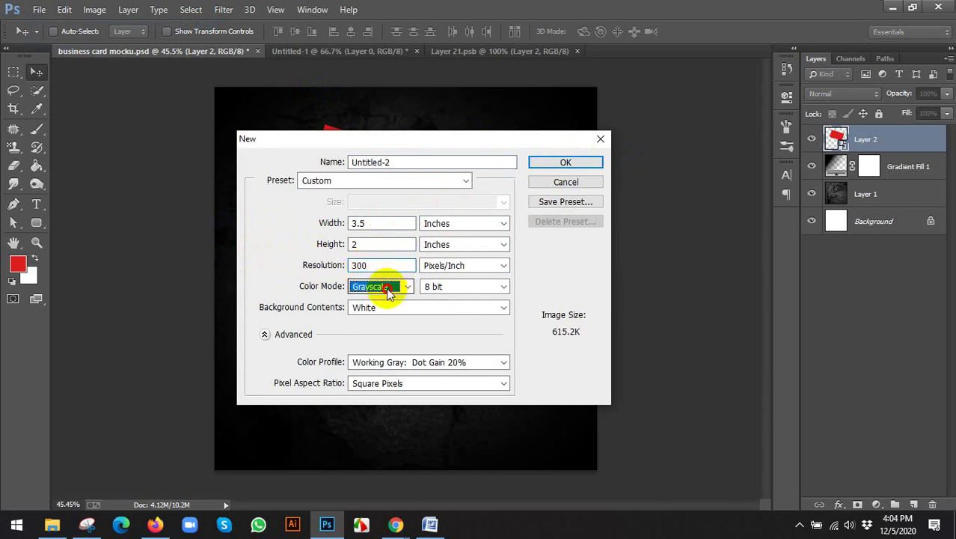
left_click(369, 323)
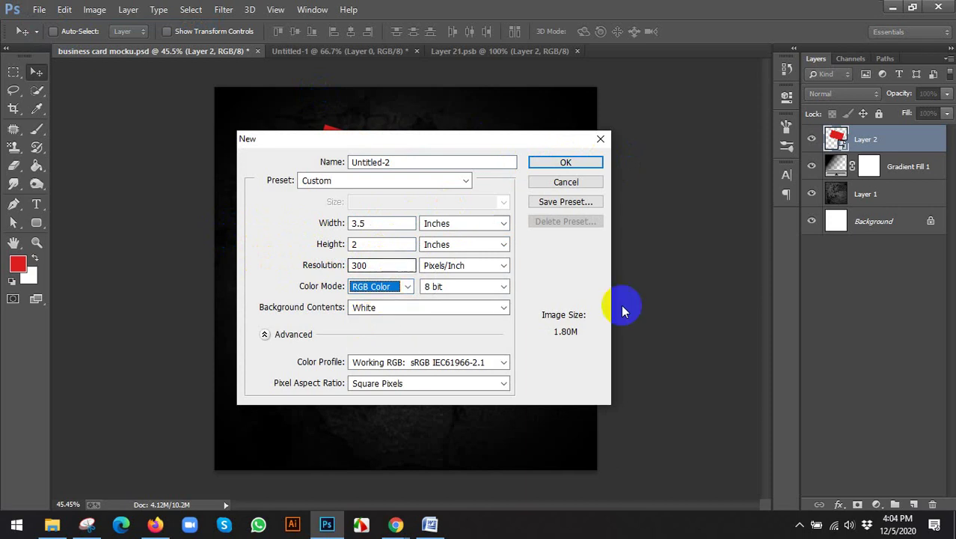
left_click(797, 524)
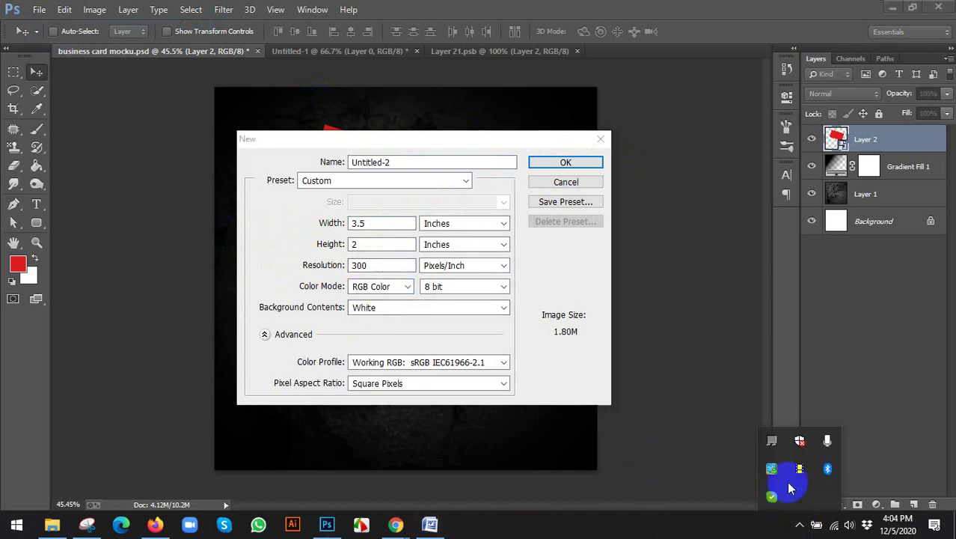
left_click(790, 486)
left_click(552, 166)
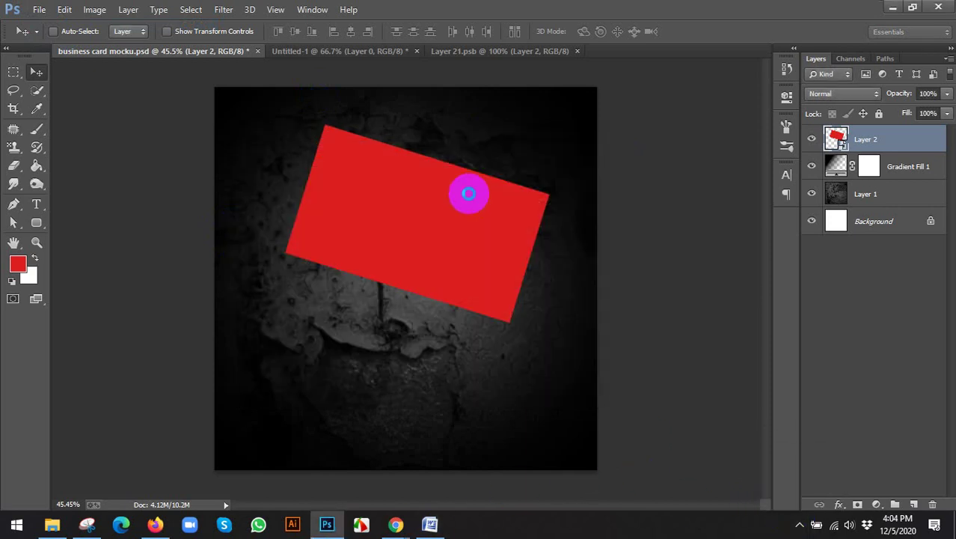
Unlock the blank document's white background as a regular layer and bring it into the business card mockup
scroll(615, 168, "down", 1)
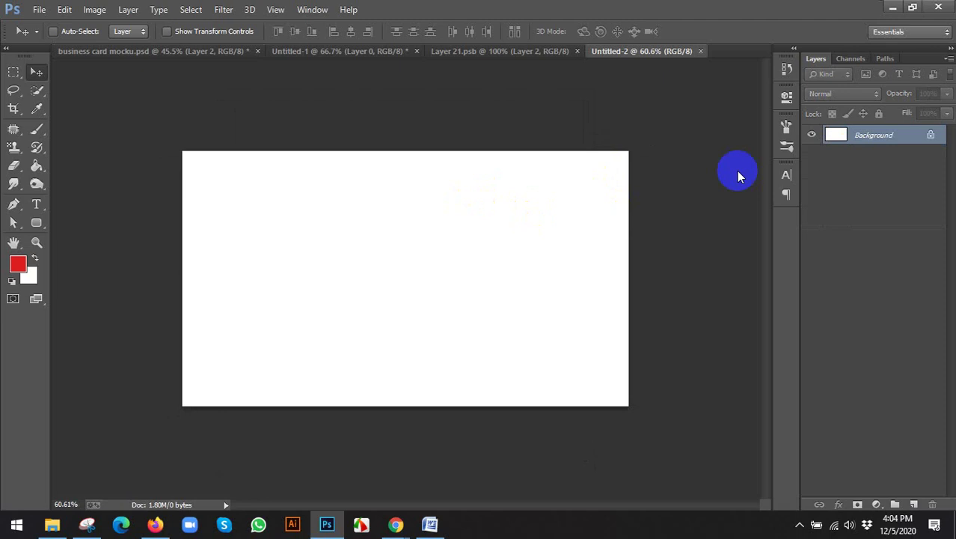
double_click(895, 142)
left_click(594, 164)
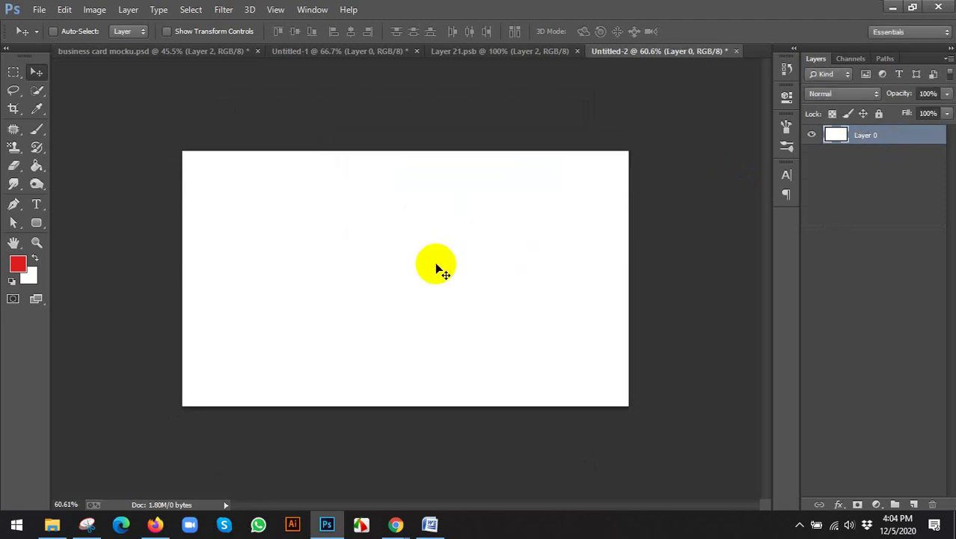
left_click_drag(438, 270, 431, 210)
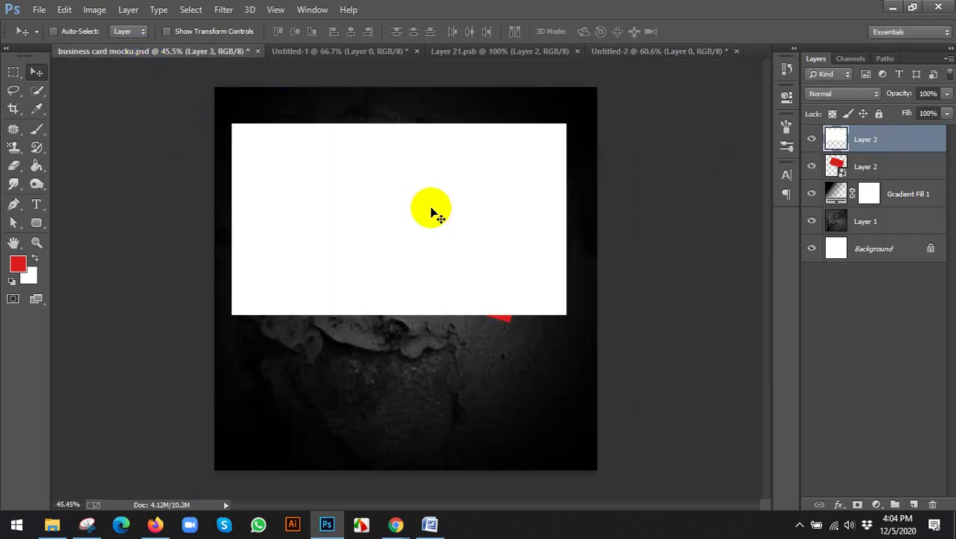
Scale the white card to about 71%, rotate it about 17 degrees clockwise and place it directly below the red card
left_click(232, 34)
left_click(565, 128)
left_click_drag(568, 128, 553, 187)
left_click_drag(438, 199, 459, 198)
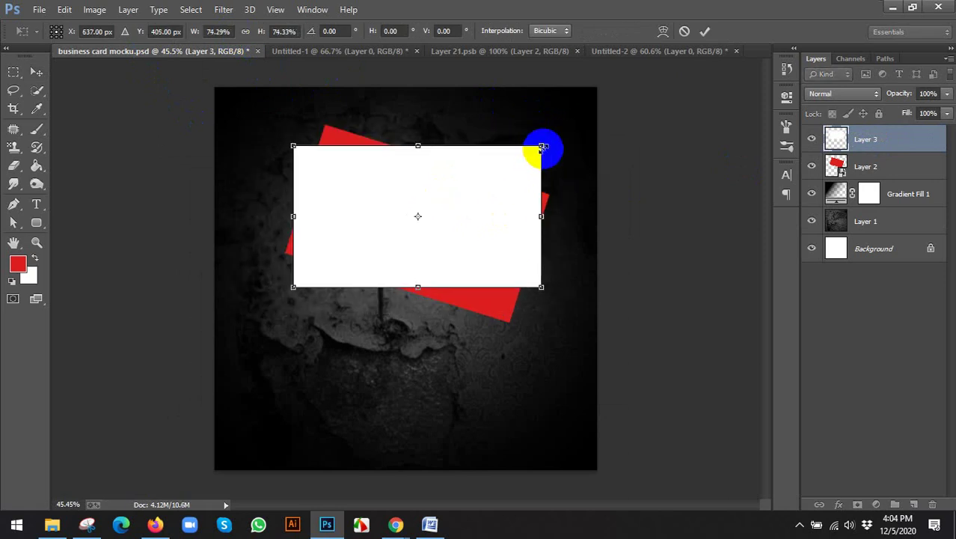
left_click_drag(558, 216, 504, 247)
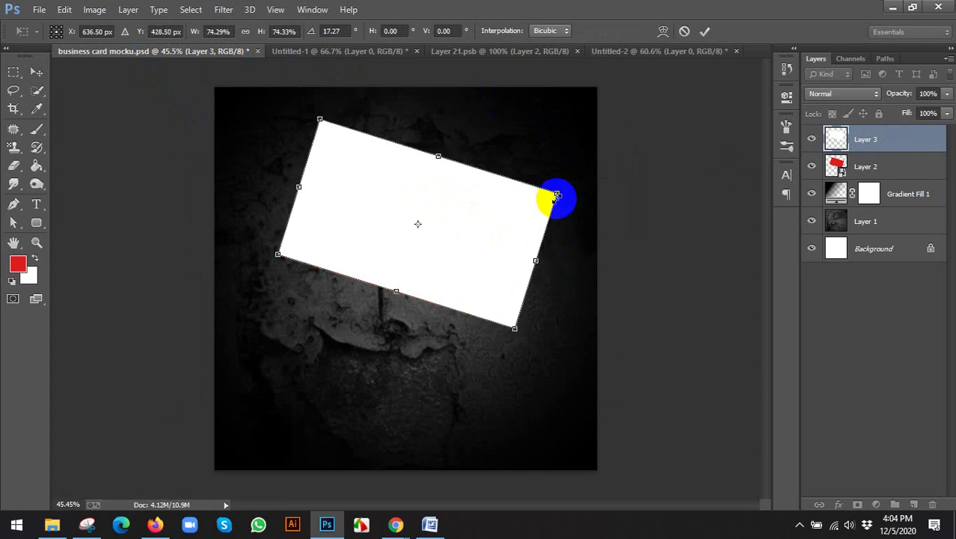
left_click_drag(554, 196, 459, 339)
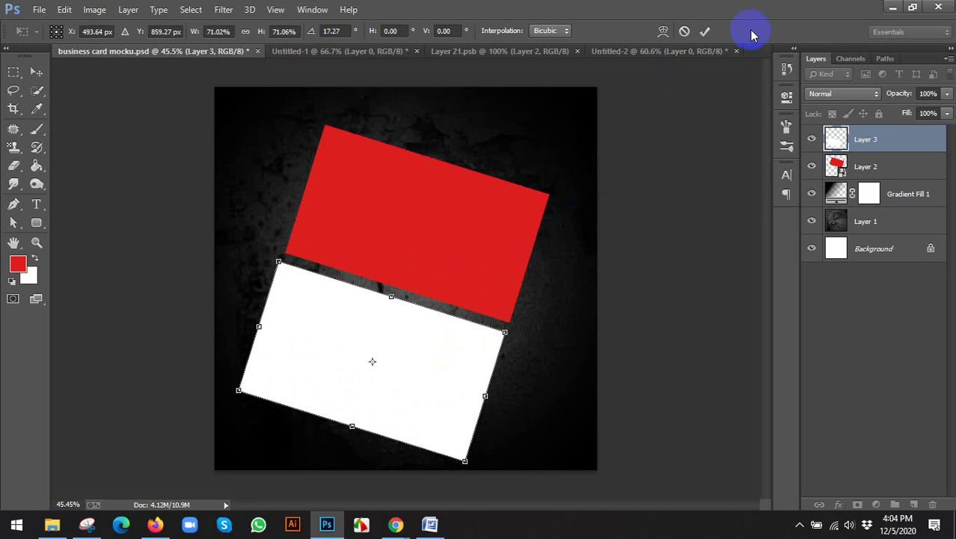
left_click(707, 35)
Select both card layers together and nudge them upward and slightly to the right on the textured background
left_click(866, 166, "shift")
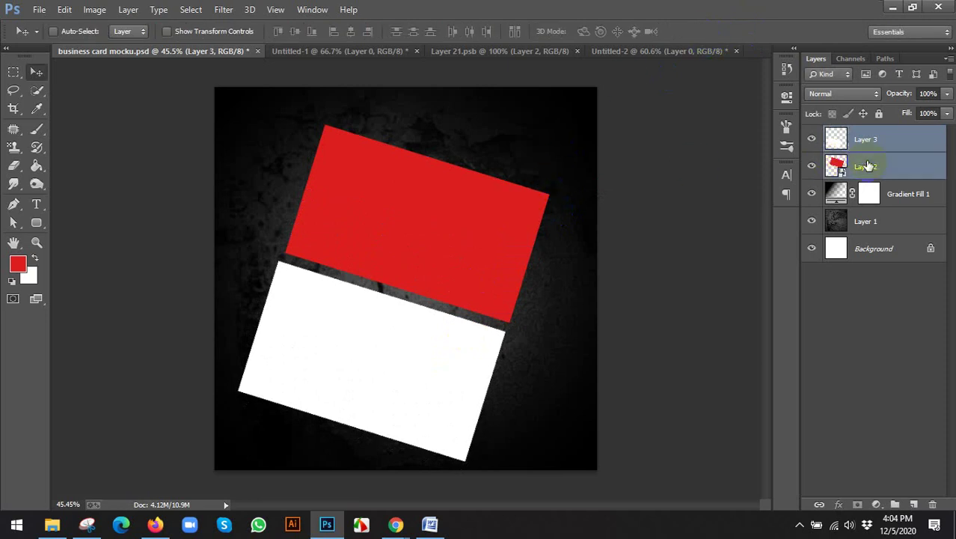
key("Up")
key("Up")
key("Up")
key("Up")
key("Up")
key("Up")
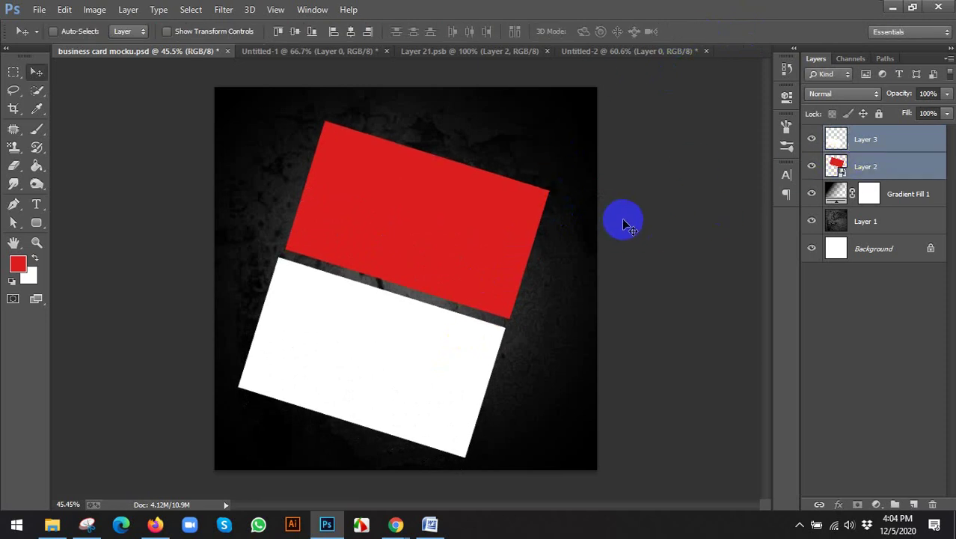
key("Up")
key("Up")
key("Up")
key("Up")
key("Up")
key("Up")
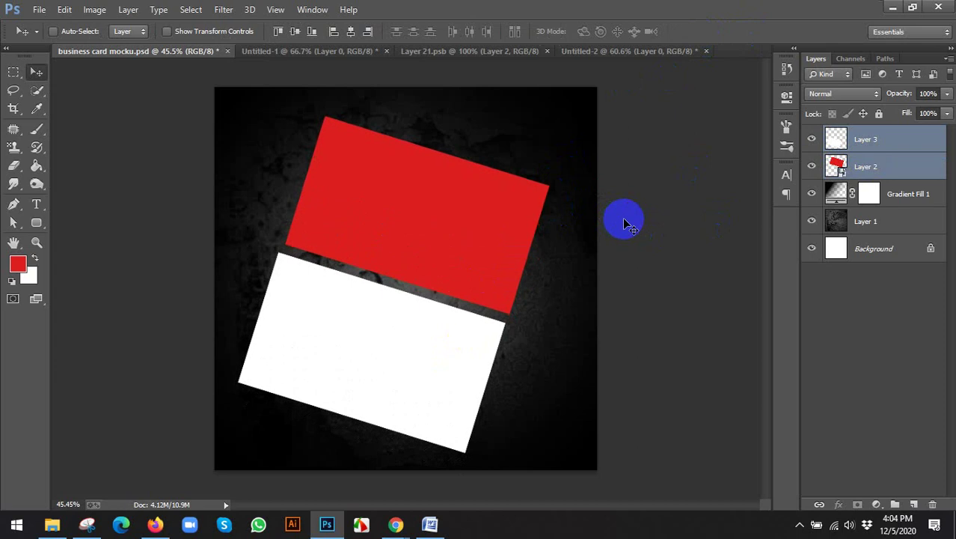
key("Up")
key("Up")
key("Up")
key("Up")
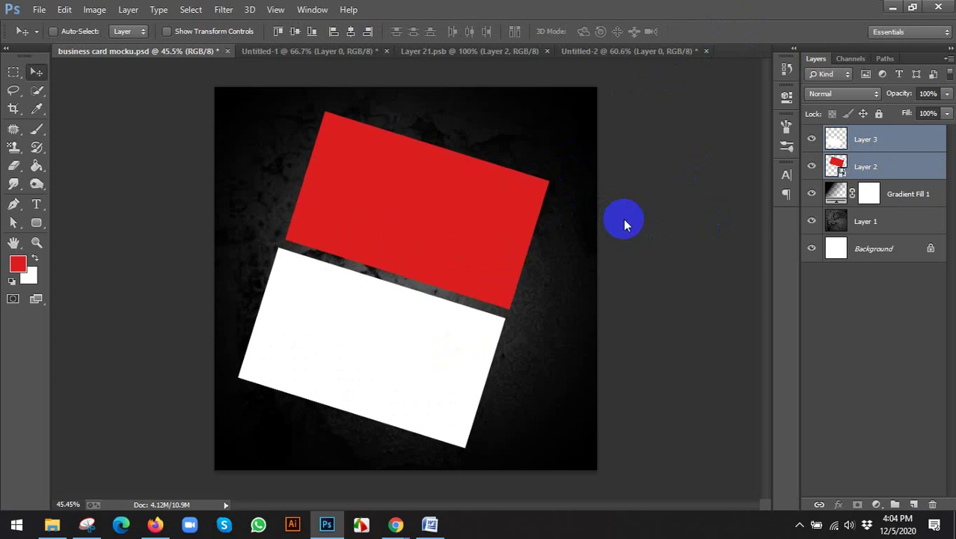
key("Right")
key("Right")
key("Right")
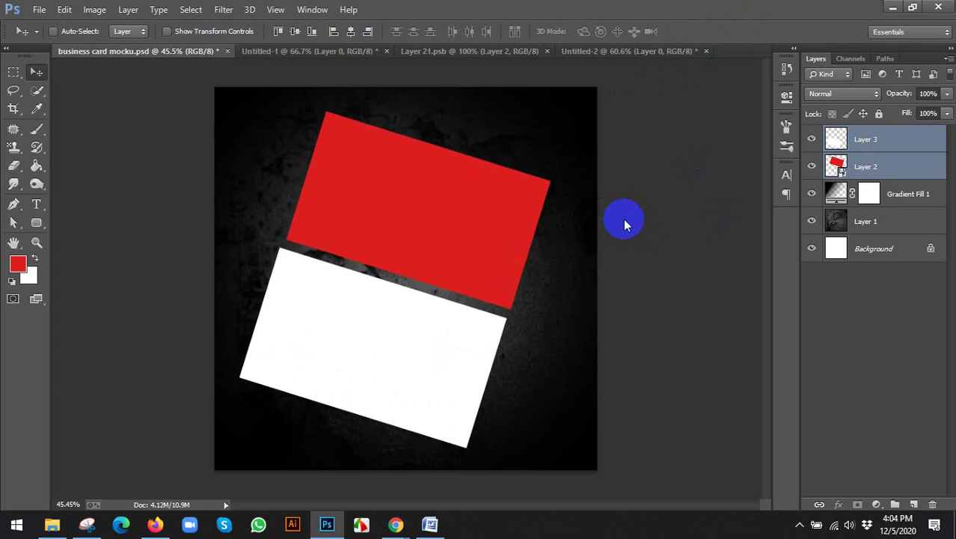
Convert the white card layer to a Smart Object, check its contents and delete the layer from the mockup
left_click(866, 139)
right_click(866, 139)
left_click(648, 171)
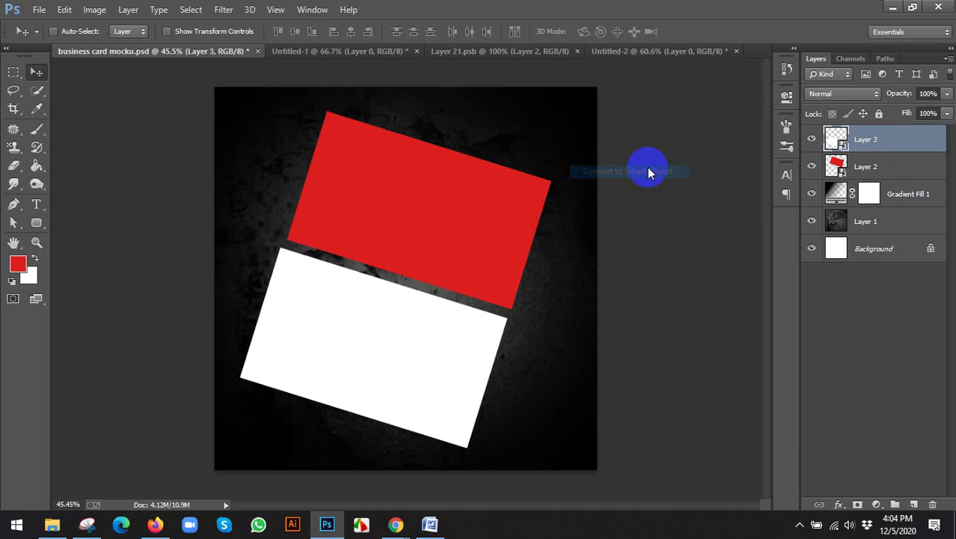
left_click(838, 141)
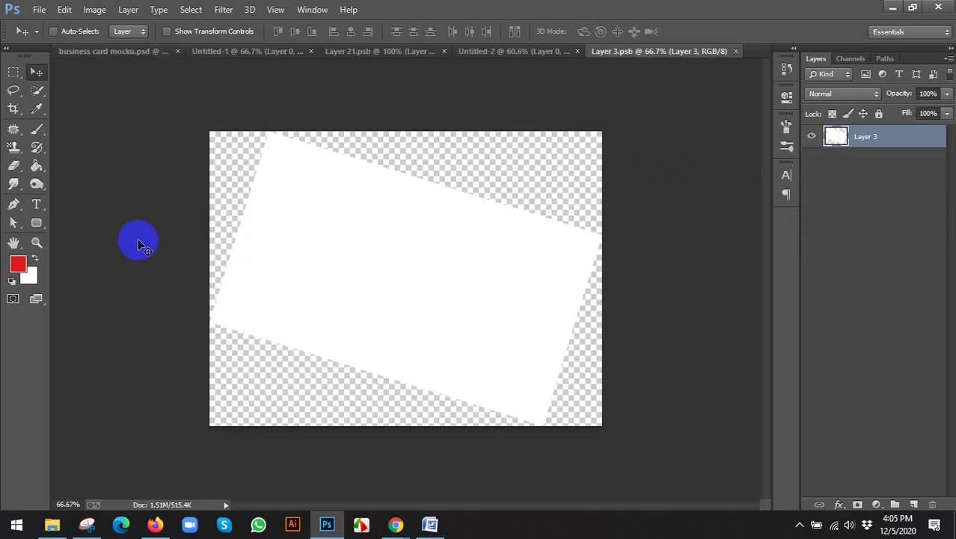
left_click(736, 51)
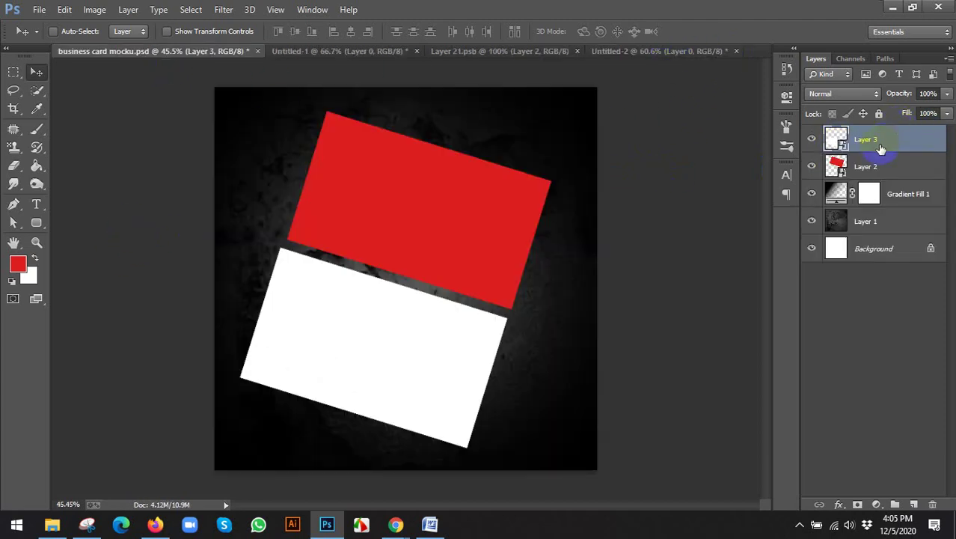
key("Delete")
Check the red card's Smart Object contents, and close them along with Untitled-2 and Untitled-1 without saving
double_click(844, 144)
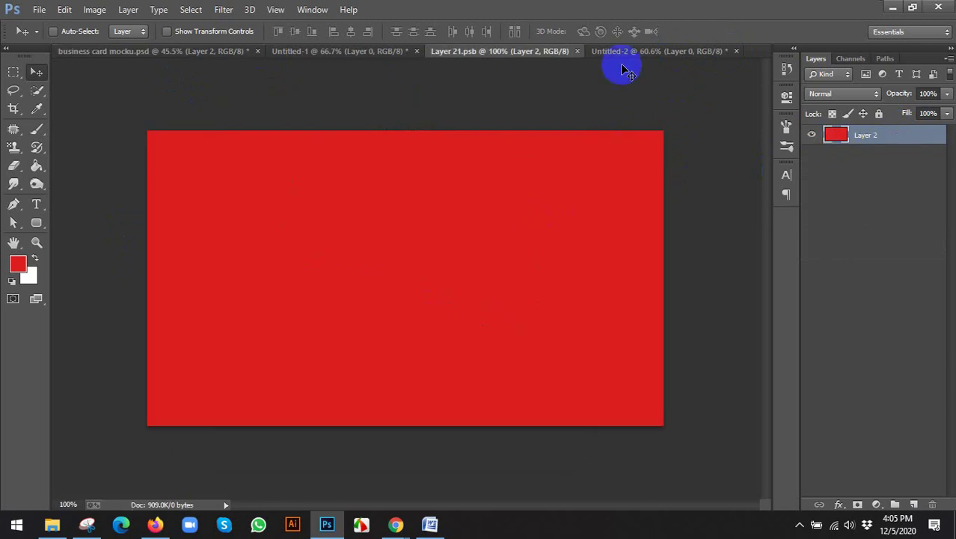
left_click(576, 51)
left_click(563, 51)
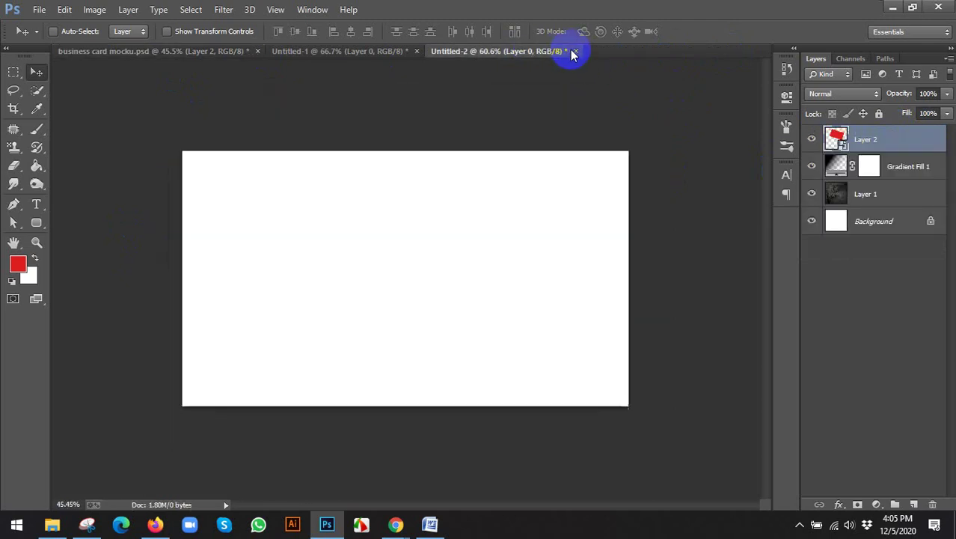
left_click(575, 50)
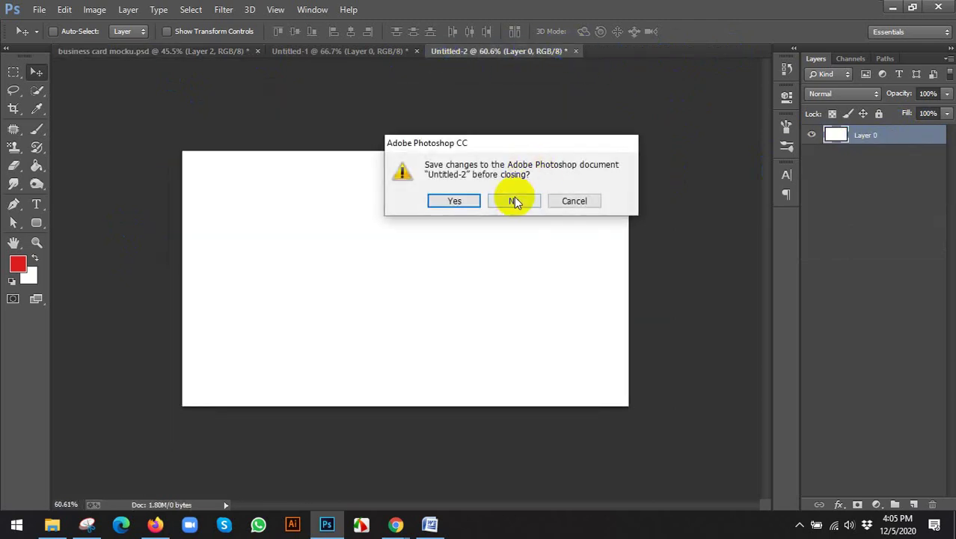
left_click(513, 200)
left_click(382, 54)
left_click(417, 51)
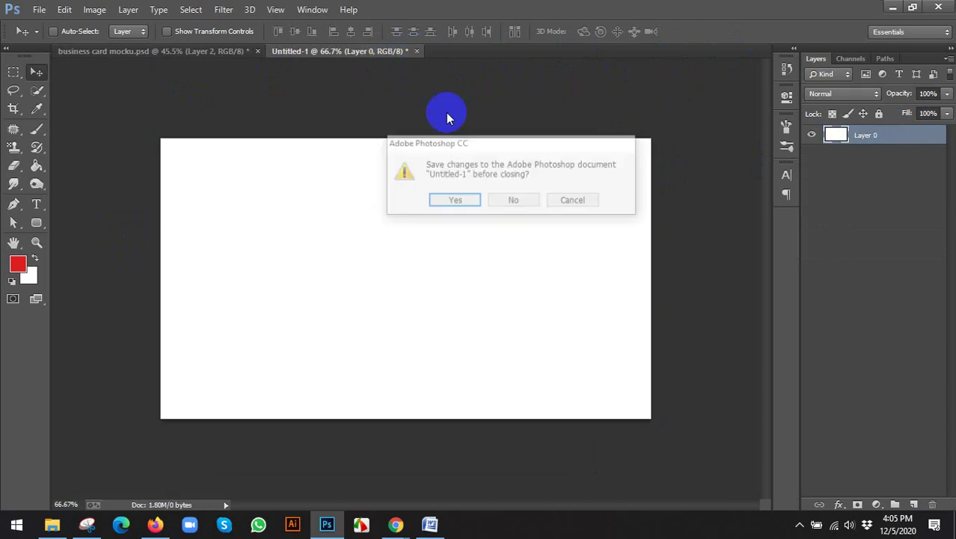
left_click(515, 200)
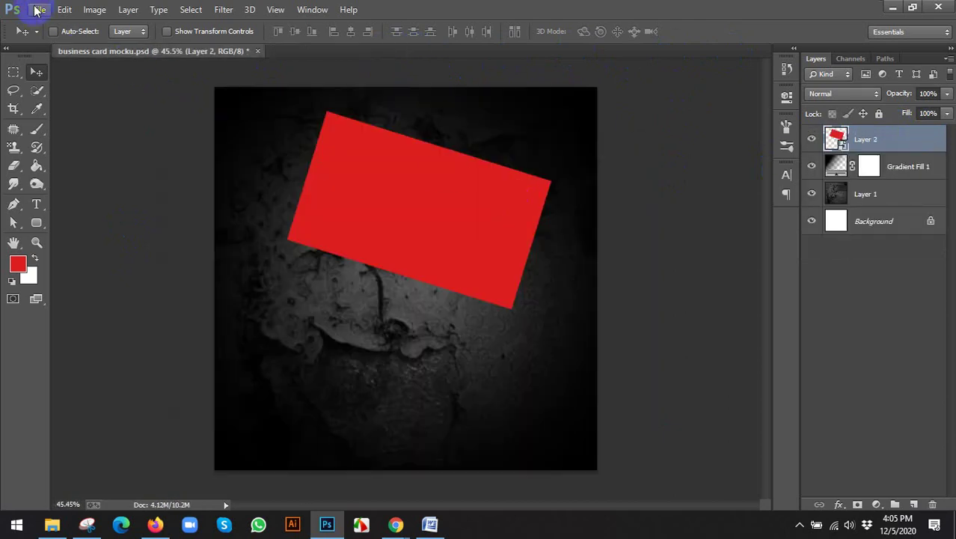
Create a new document 3.5 inches wide by 2 inches high at 300 pixels/inch, RGB Color, with a white background
left_click(39, 9)
left_click(45, 25)
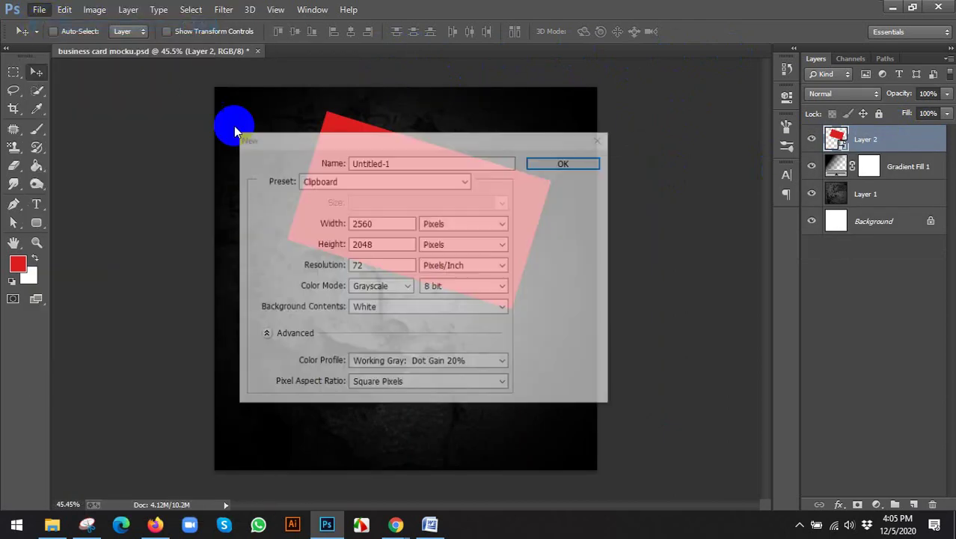
left_click(444, 223)
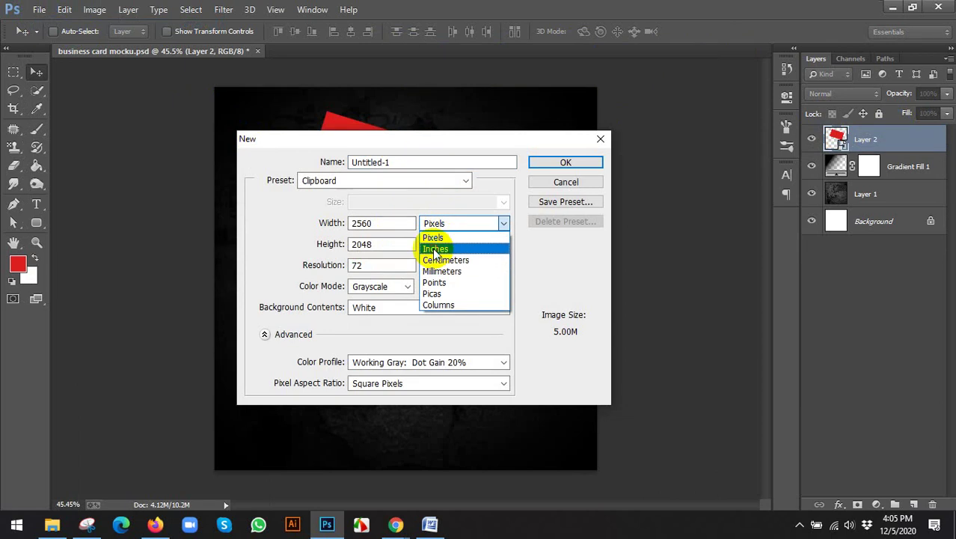
left_click(435, 247)
type("3.5")
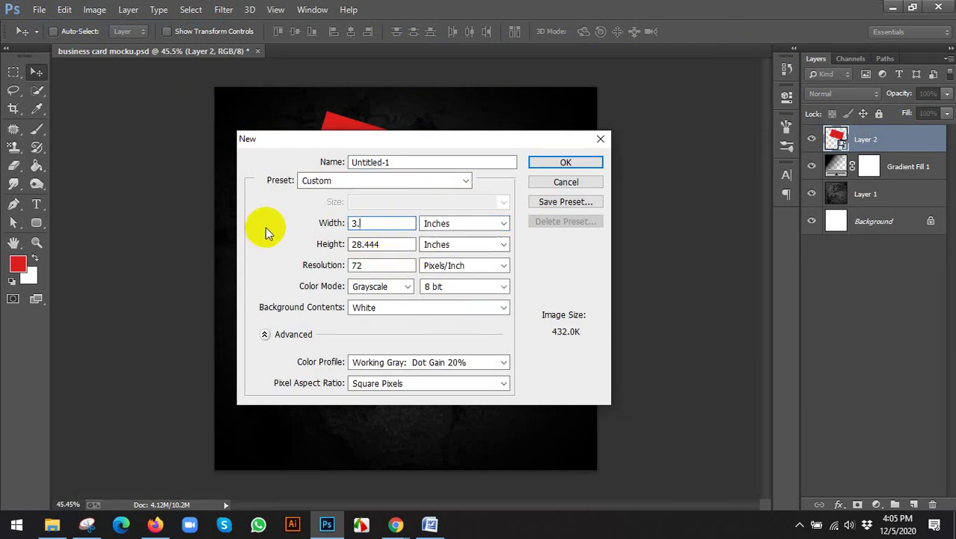
left_click(342, 244)
type("2")
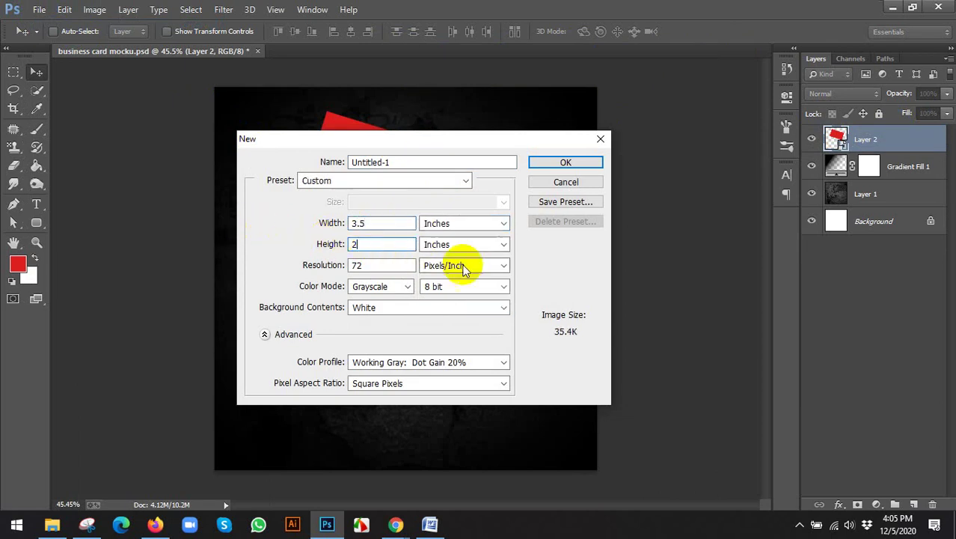
left_click(323, 265)
type("3")
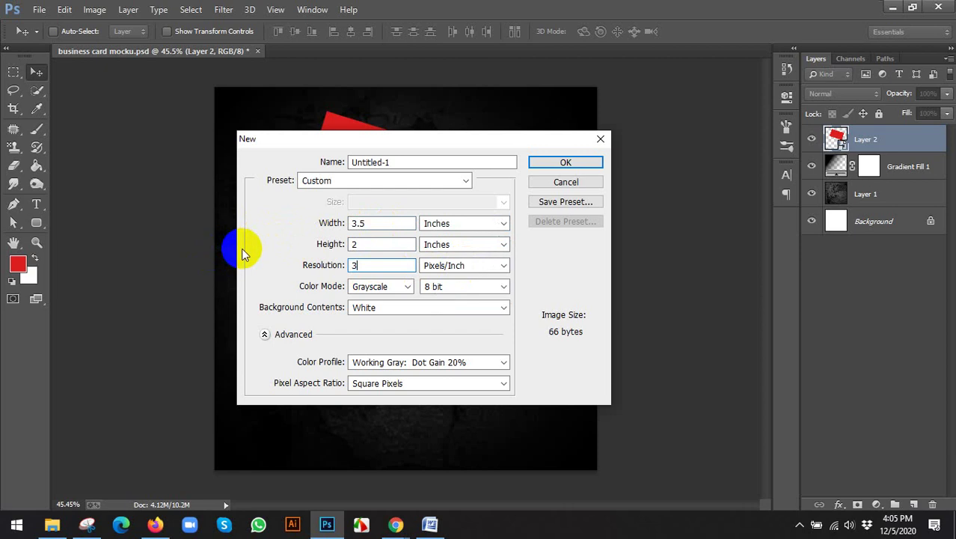
type("00")
left_click(390, 286)
left_click(374, 315)
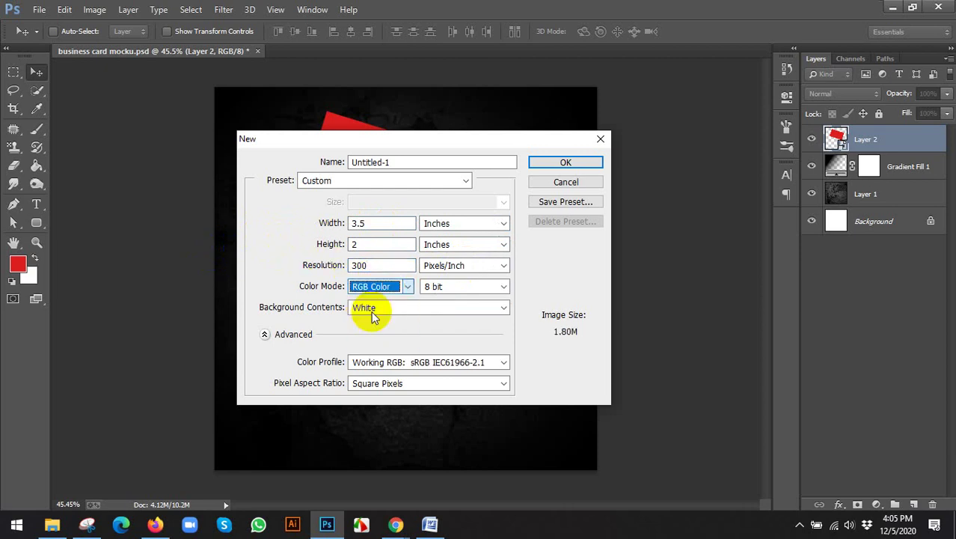
left_click(549, 164)
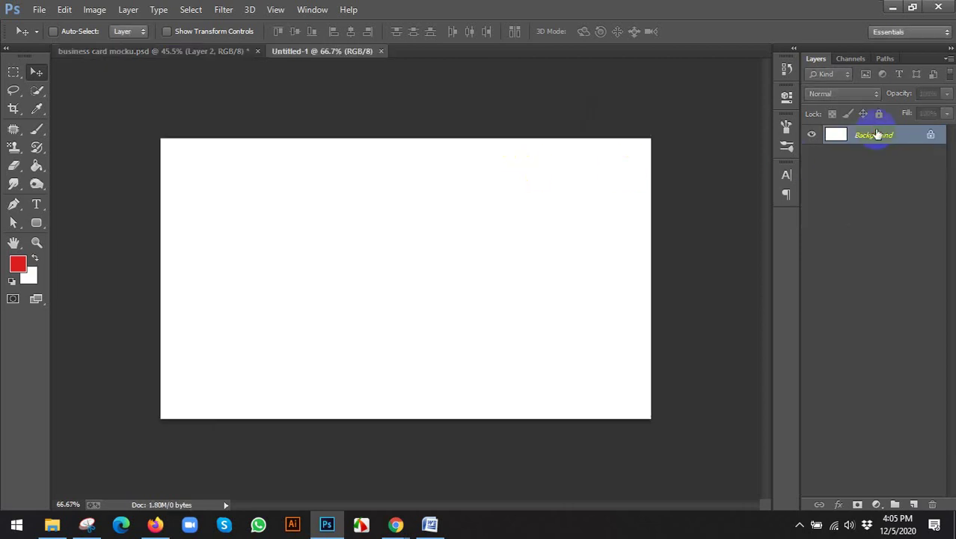
Unlock the blank card's background layer, copy it into the business card mockup and place it over the lower half
double_click(879, 134)
left_click(596, 163)
left_click_drag(456, 225, 197, 57)
left_click_drag(365, 243, 370, 282)
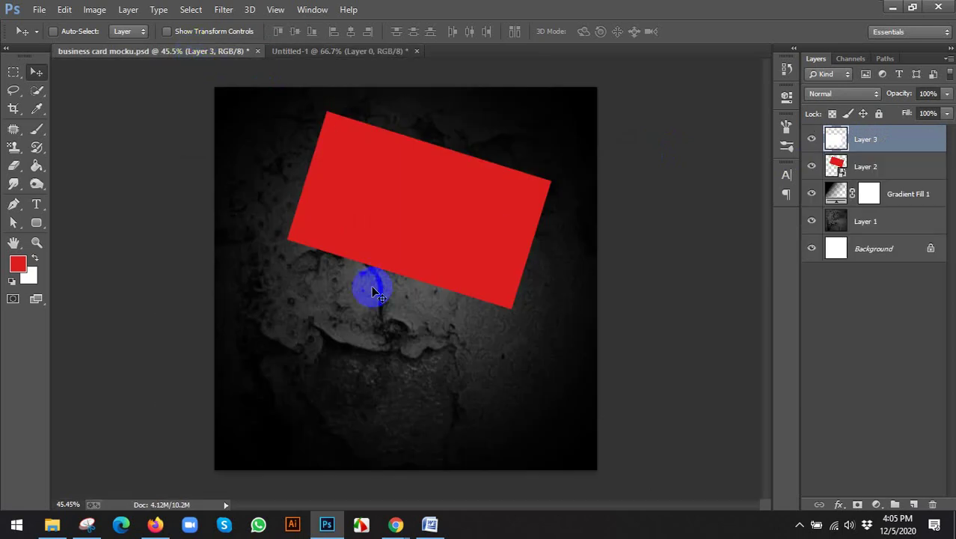
left_click_drag(411, 305, 455, 316)
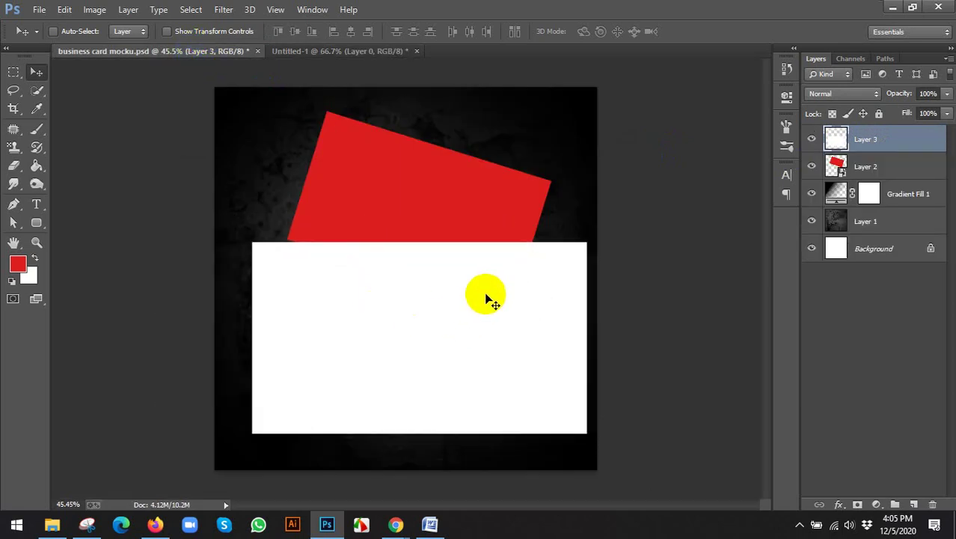
Place the white card layer beneath the red card layer and scale it down proportionally to roughly the red card's size
left_click_drag(891, 142, 889, 171)
left_click(504, 271)
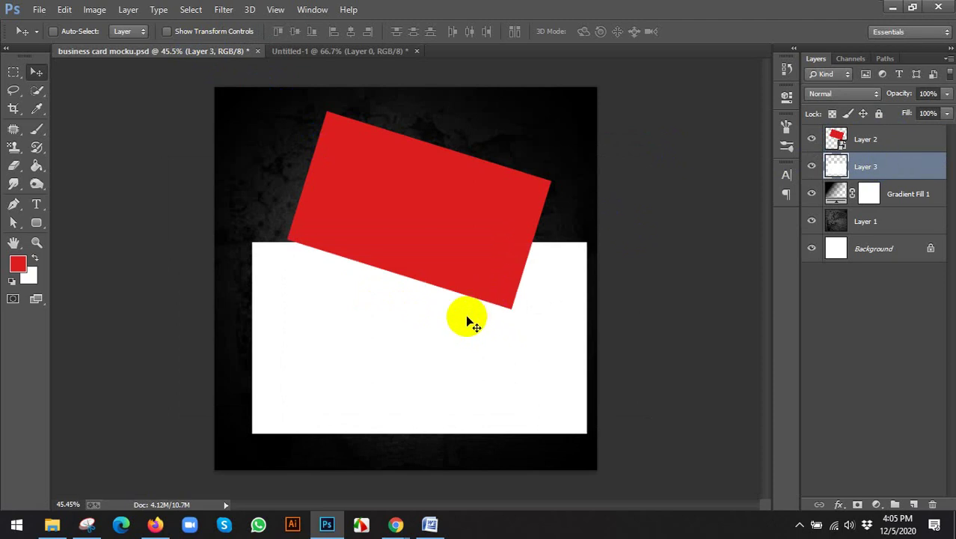
key("ctrl+t")
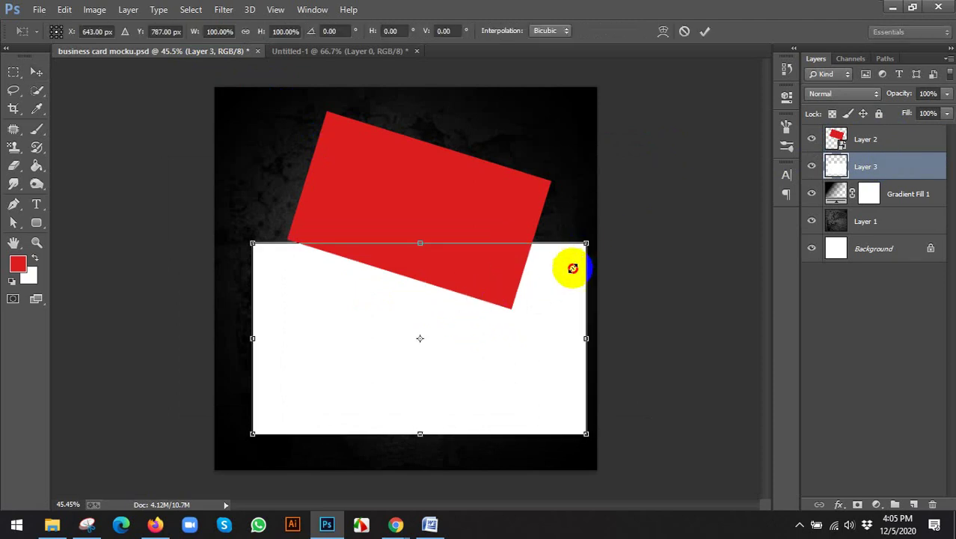
left_click_drag(587, 243, 555, 299)
left_click_drag(515, 331, 474, 361)
key("Return")
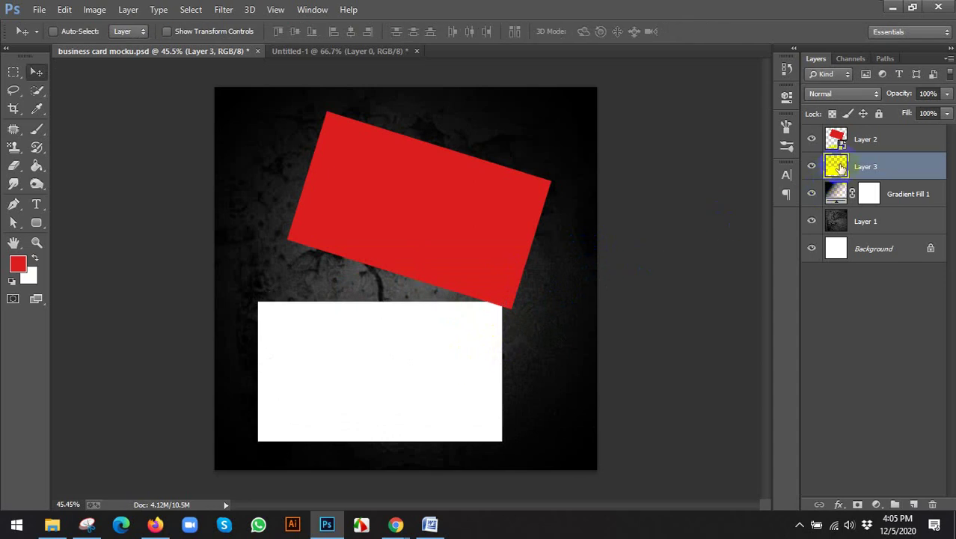
Convert the white card layer to a Smart Object and check its contents
right_click(865, 165)
left_click(658, 169)
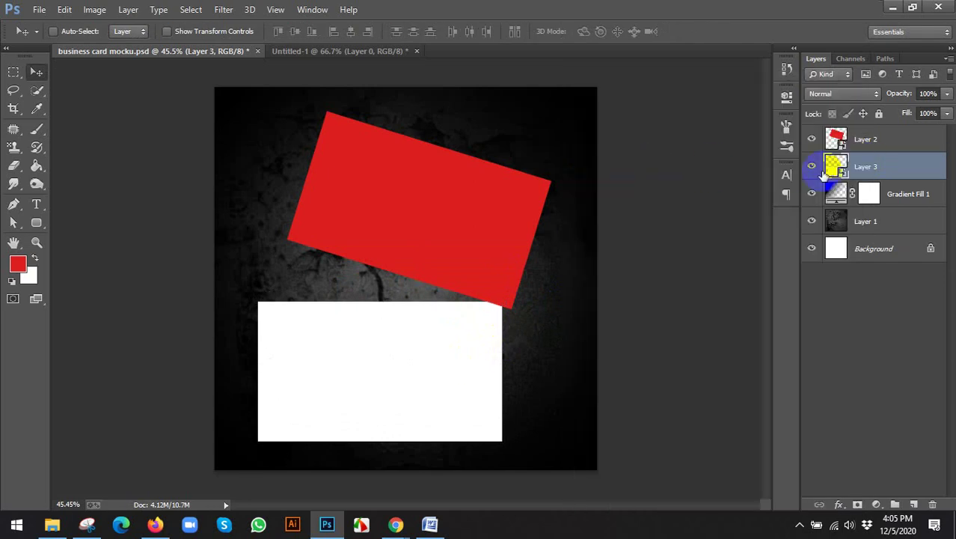
double_click(843, 170)
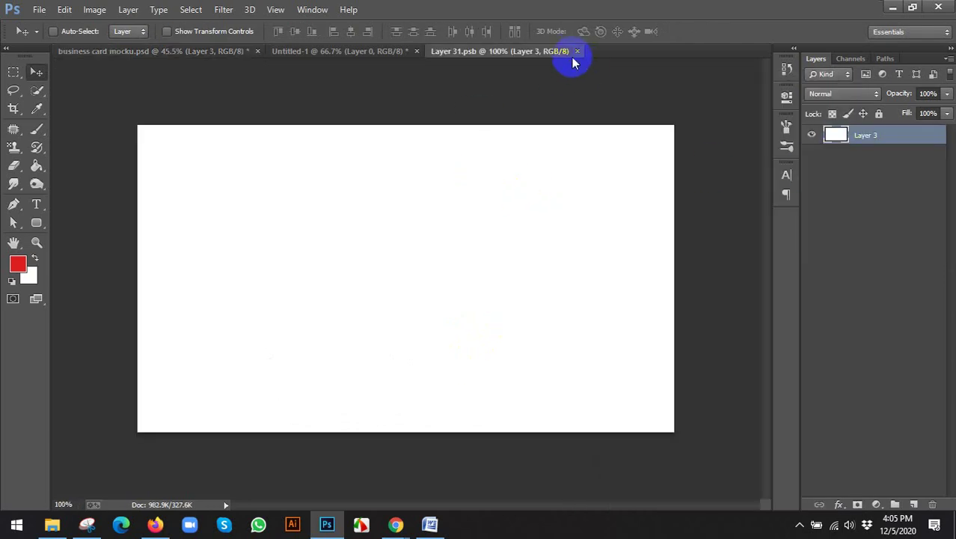
left_click(577, 51)
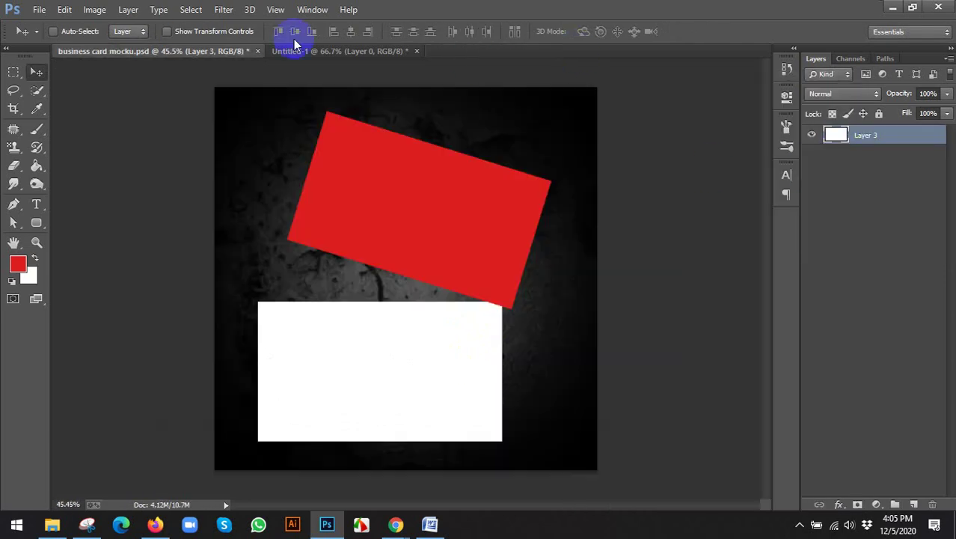
Rotate the white card about 16 degrees clockwise to run parallel to the red card, and recheck its Smart Object contents
left_click(219, 34)
left_click_drag(523, 346, 513, 401)
left_click(518, 360)
left_click(705, 31)
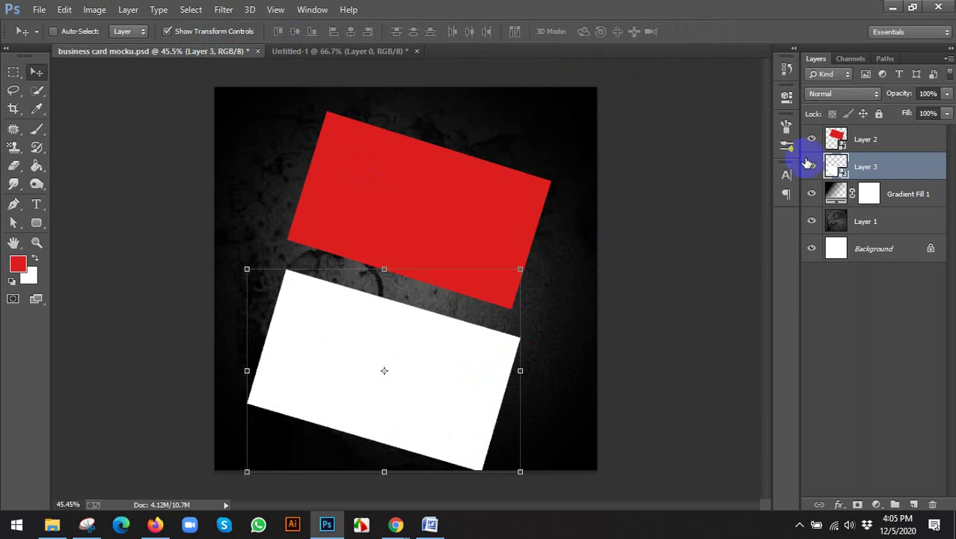
double_click(836, 166)
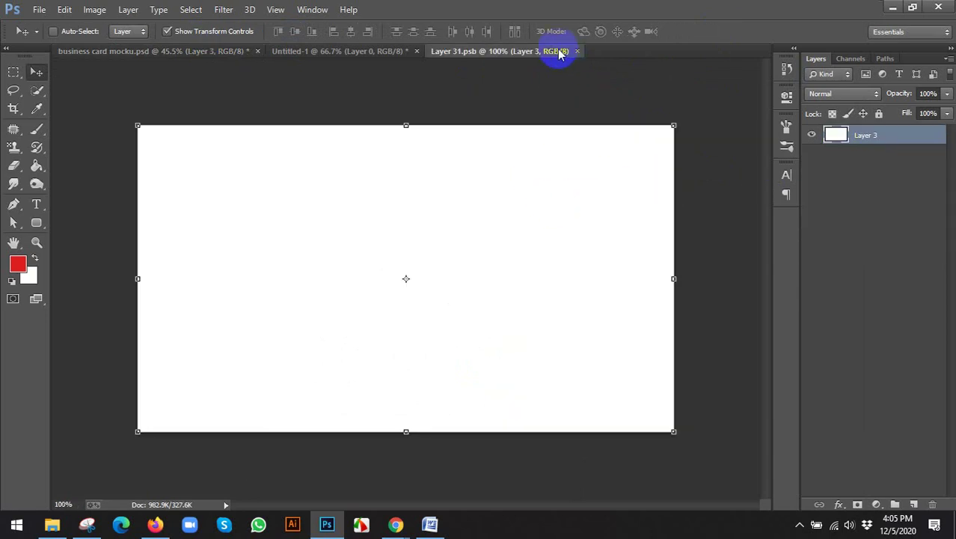
left_click(577, 51)
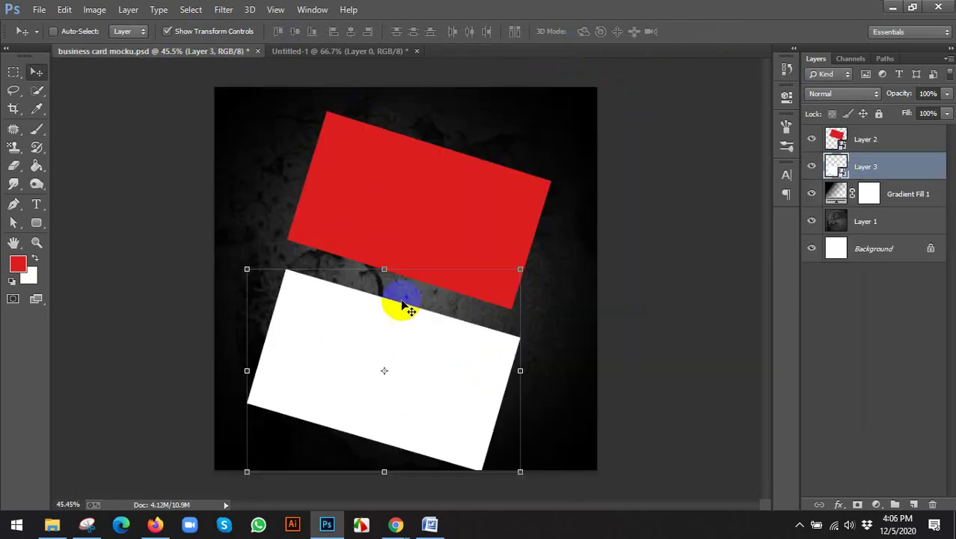
Move the white card up closer to the red card, hide the transform controls and check the Smart Object contents again
left_click_drag(401, 332, 407, 318)
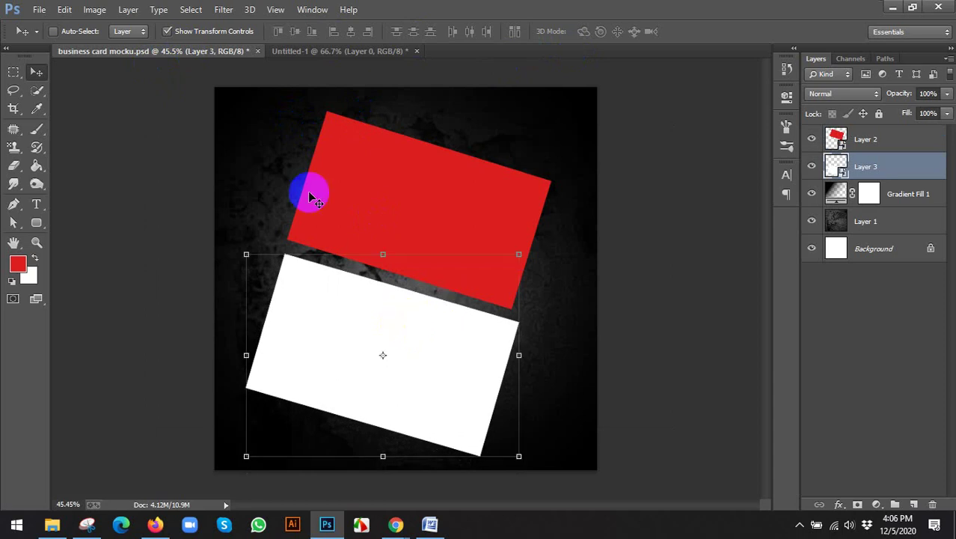
left_click(192, 31)
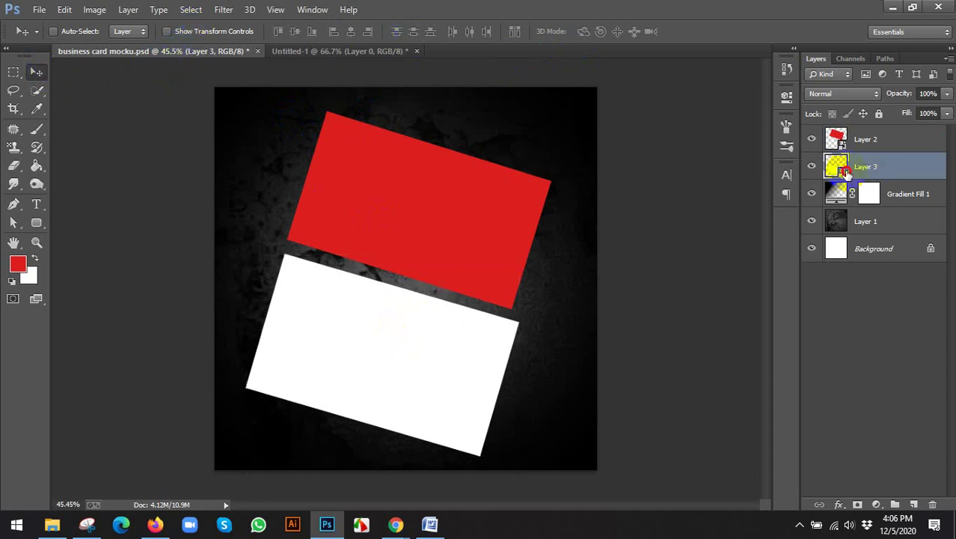
double_click(841, 172)
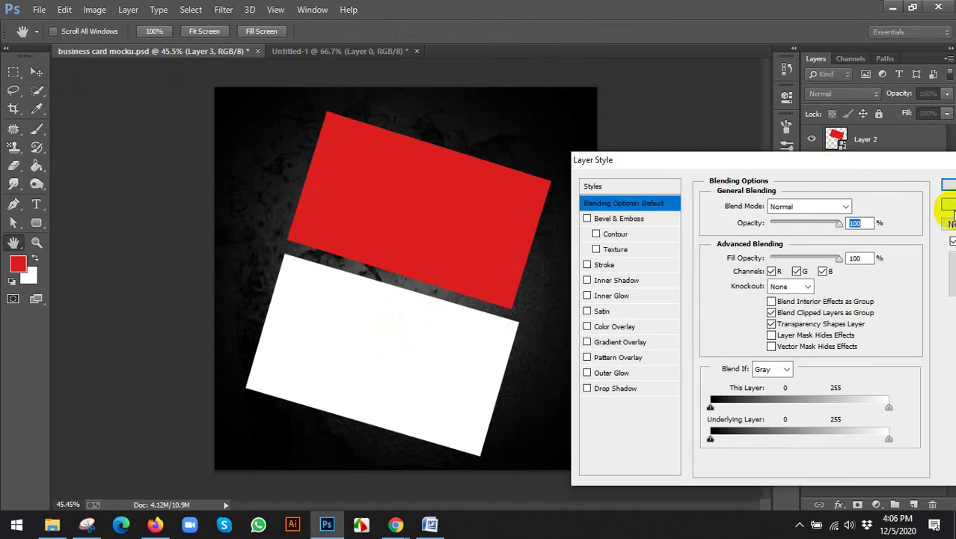
key("Escape")
double_click(837, 166)
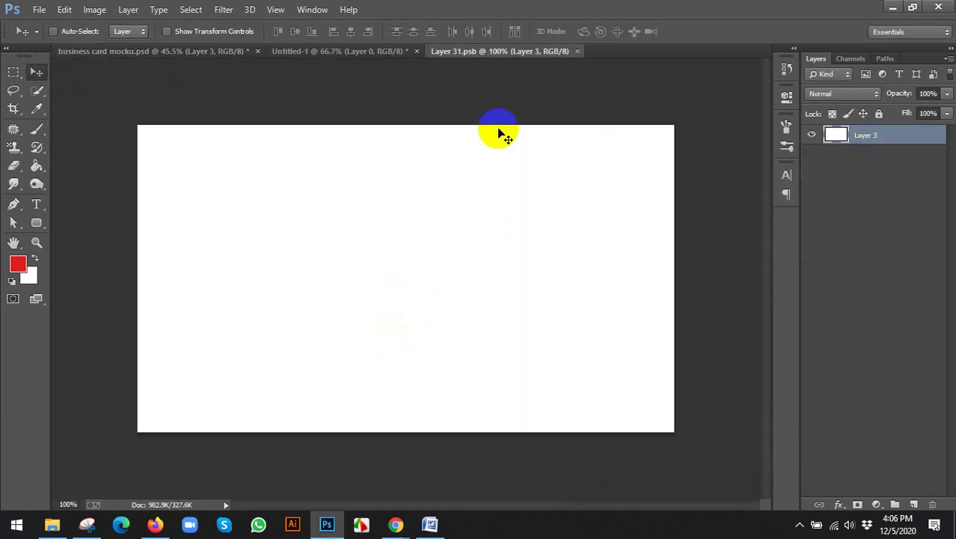
left_click(577, 51)
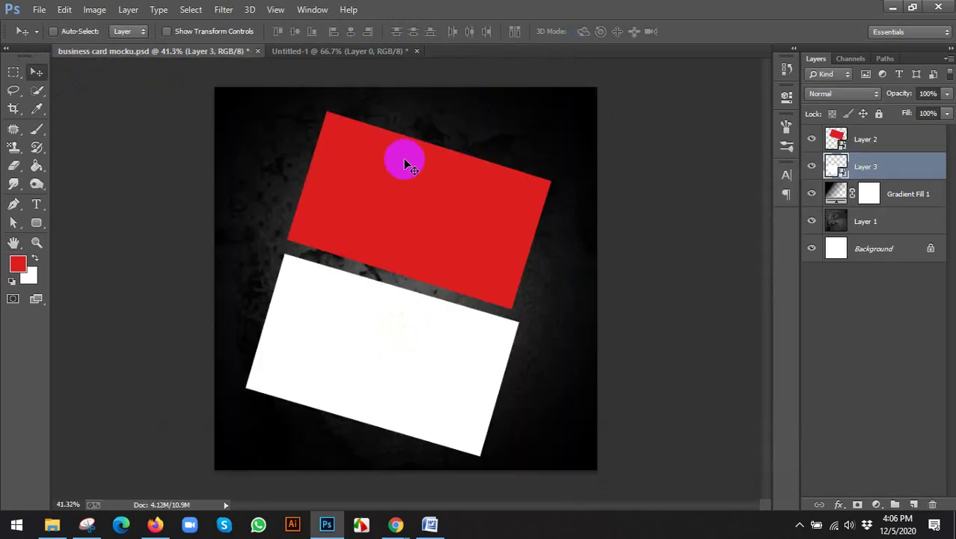
Add a Drop Shadow to the white card layer with a distance of about 9 px
right_click(884, 165)
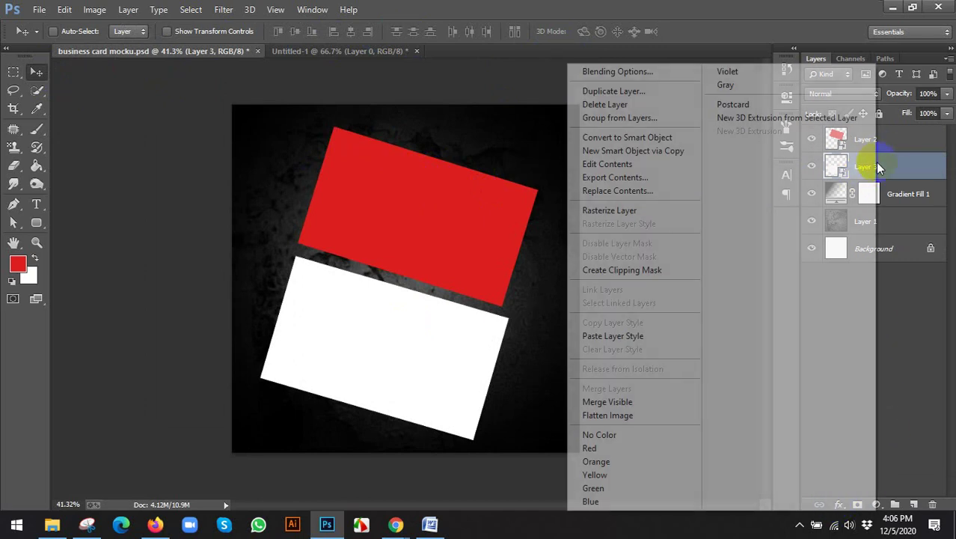
left_click(883, 165)
left_click(877, 506)
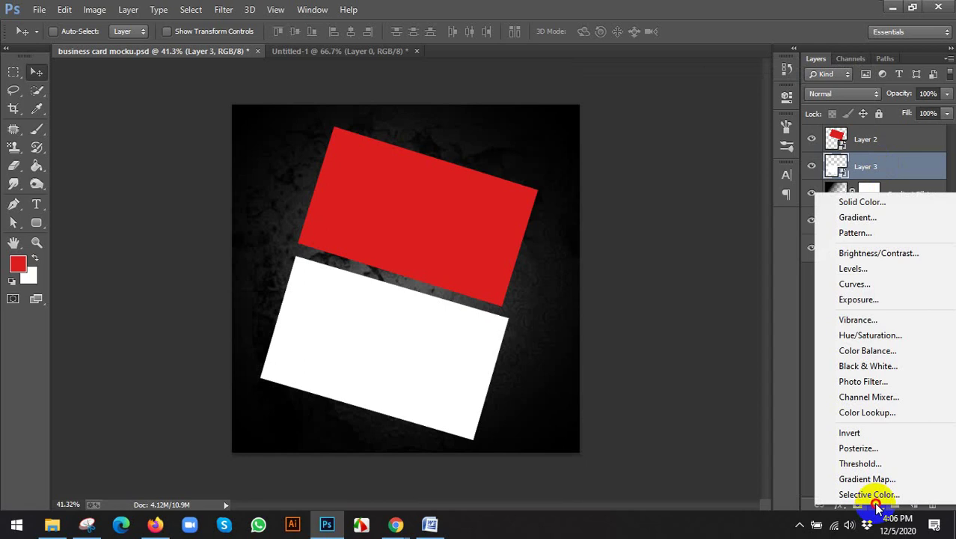
left_click(794, 485)
left_click(839, 505)
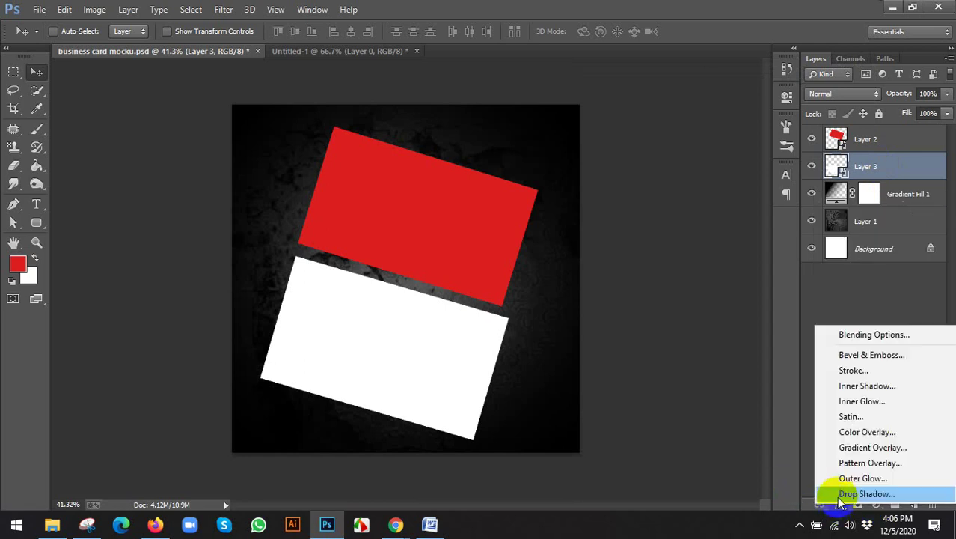
left_click(841, 494)
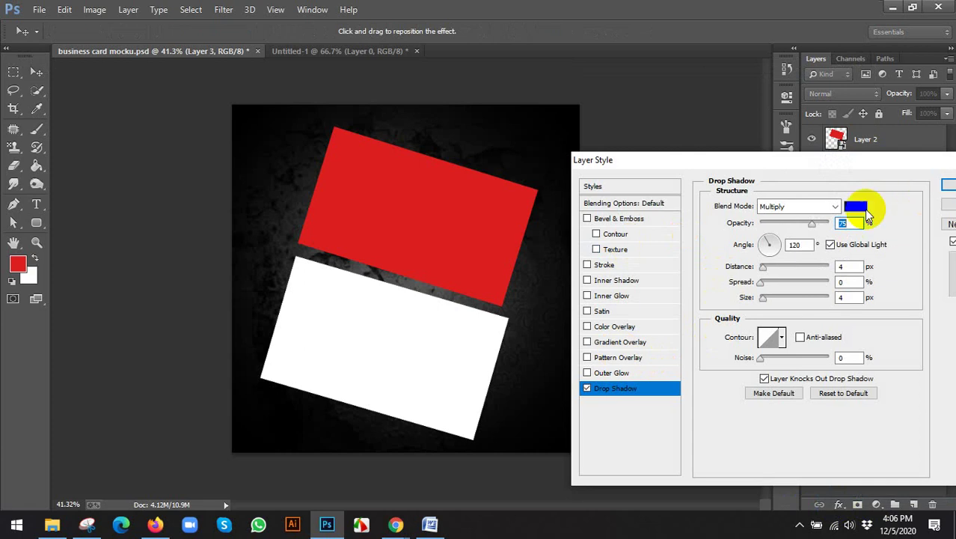
left_click_drag(762, 267, 766, 267)
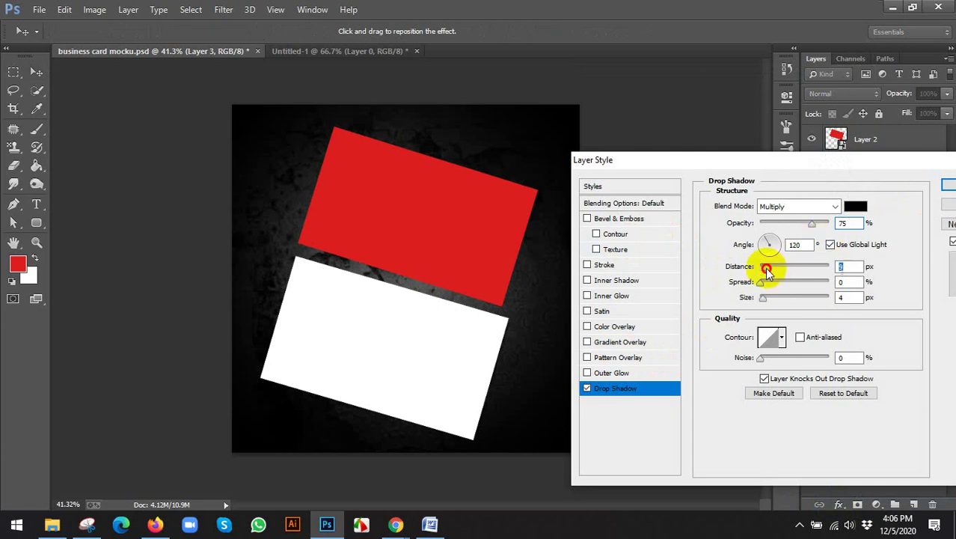
Set the white card's drop shadow color to red ff0000 and apply the layer style
left_click(856, 207)
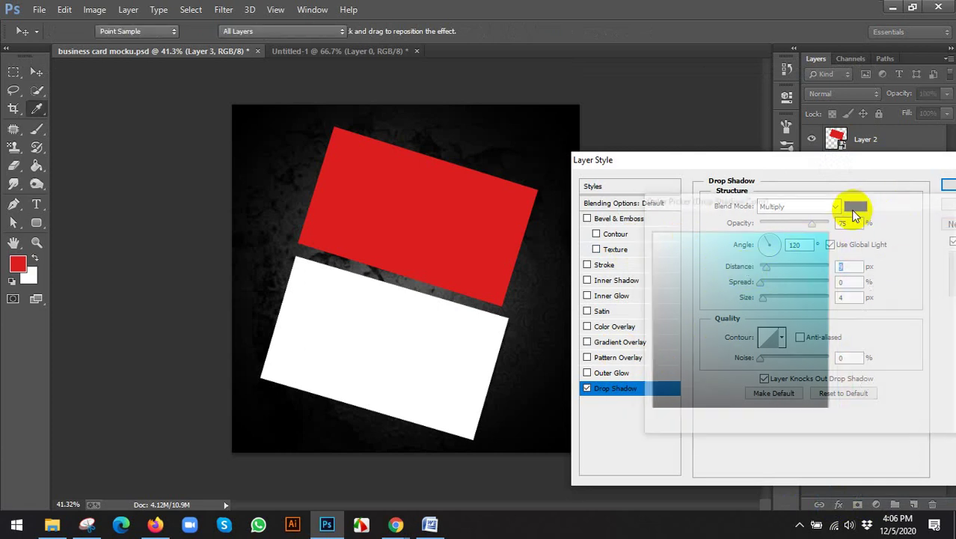
left_click(795, 251)
left_click_drag(848, 238, 846, 215)
mouse_move(806, 245)
left_mouse_down()
mouse_move(829, 222)
mouse_move(732, 193)
left_mouse_up()
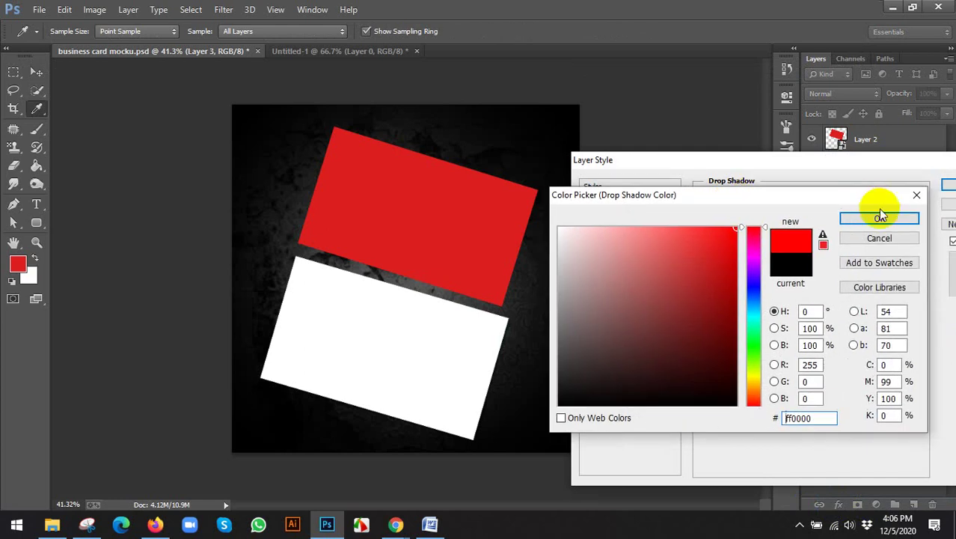
left_click(881, 216)
double_click(843, 268)
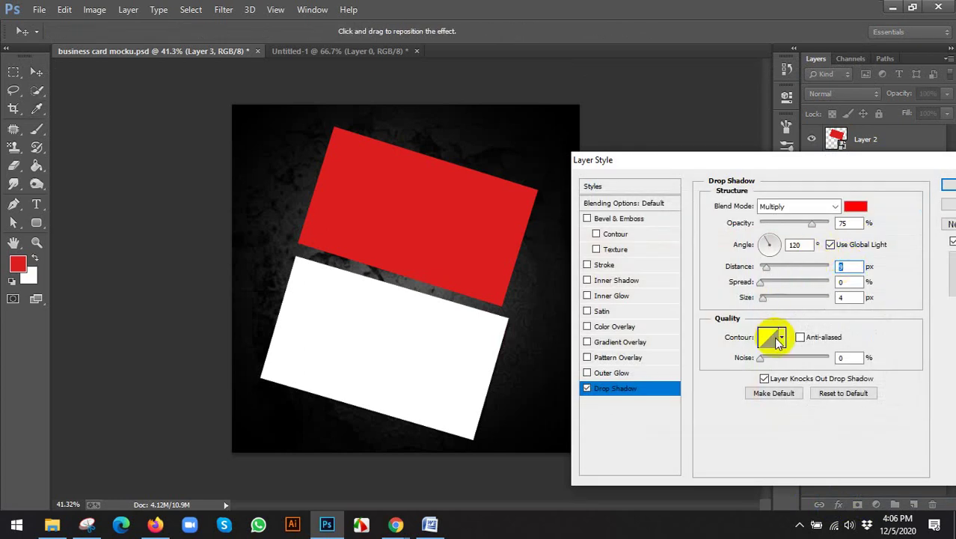
left_click(948, 188)
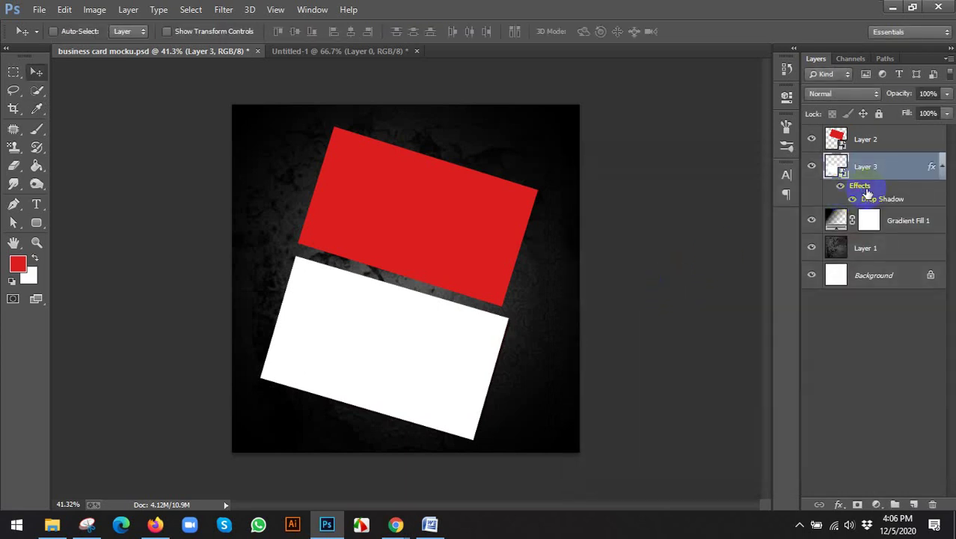
right_click(868, 193)
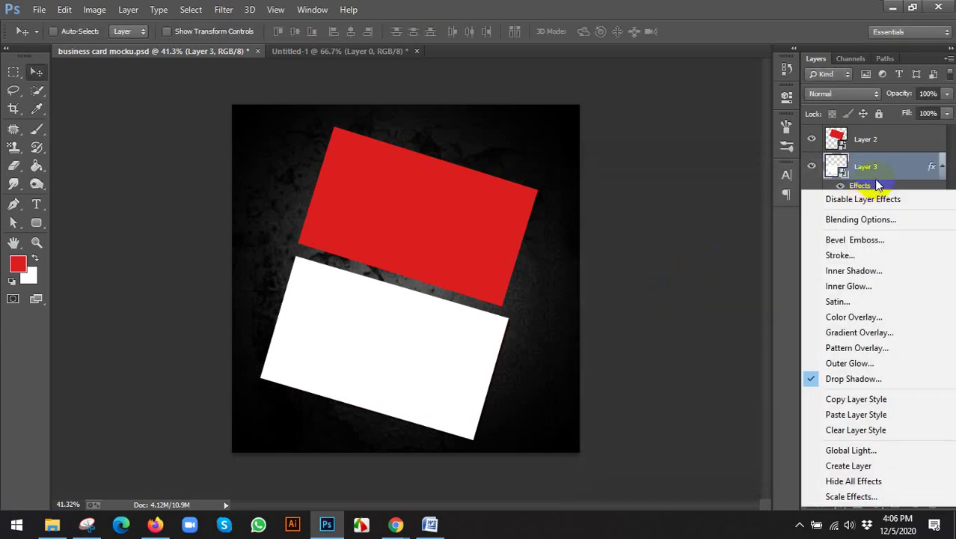
left_click(877, 180)
right_click(877, 176)
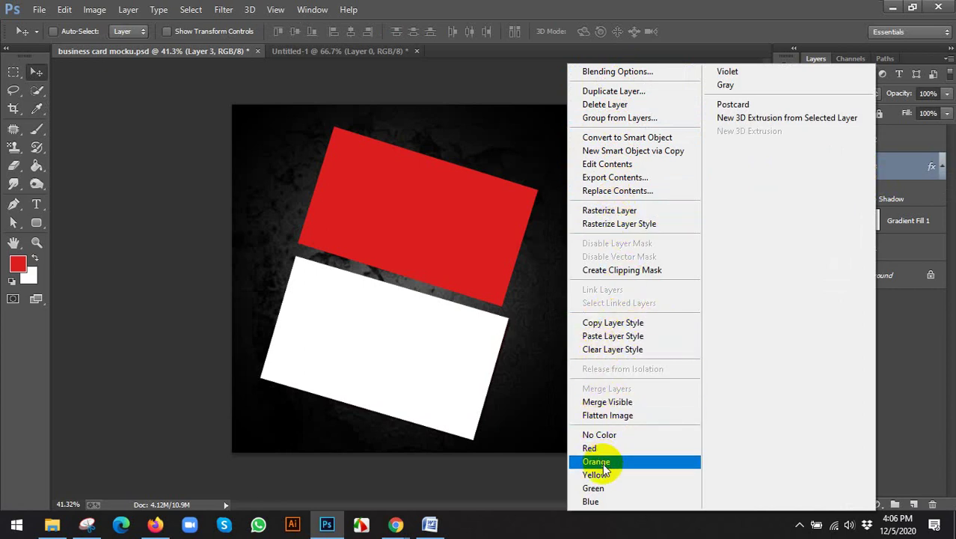
left_click(885, 172)
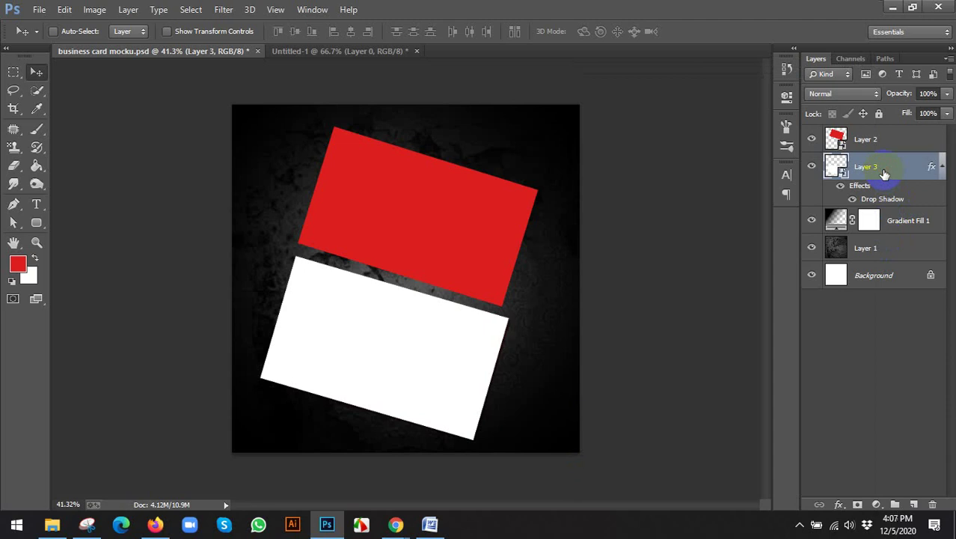
Collapse the white card layer's effects and check its Smart Object contents, closing them again
left_click(939, 167)
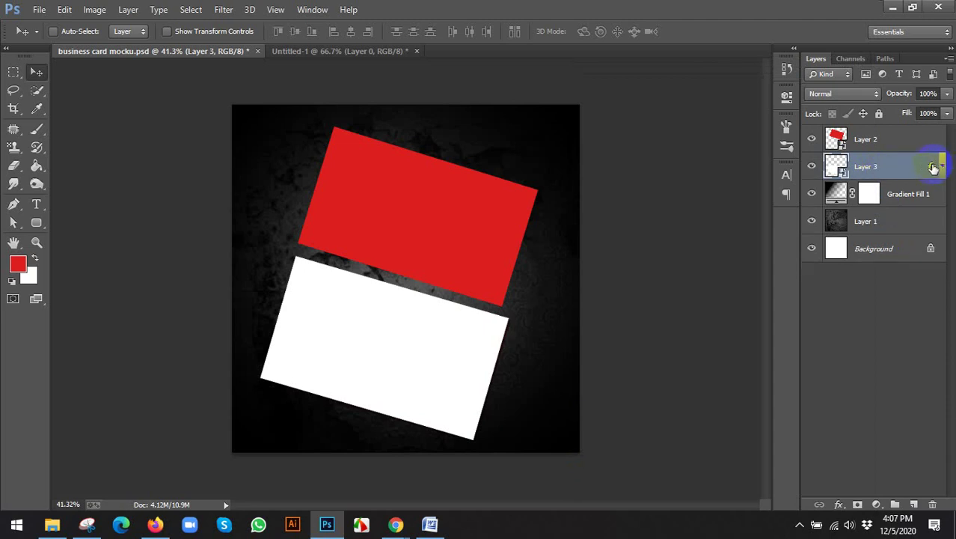
double_click(839, 173)
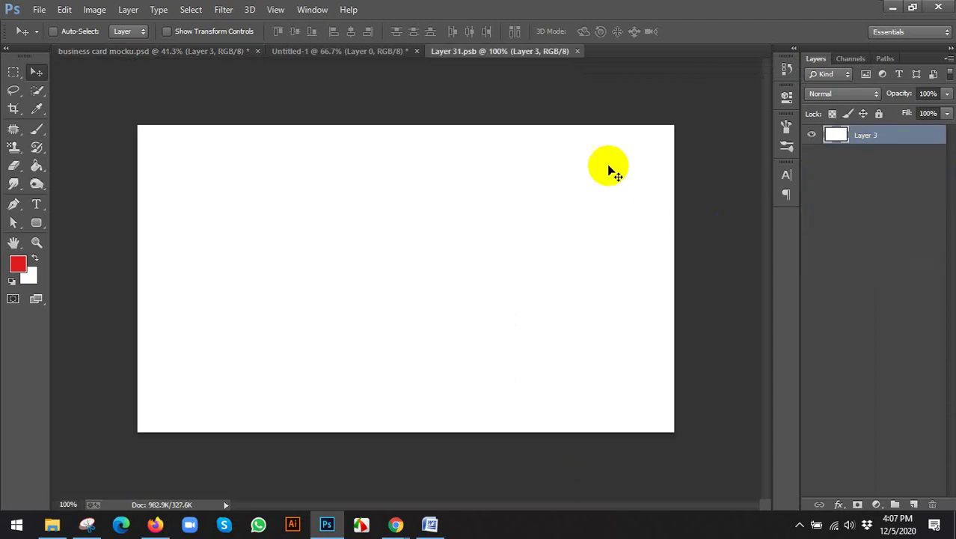
left_click(576, 58)
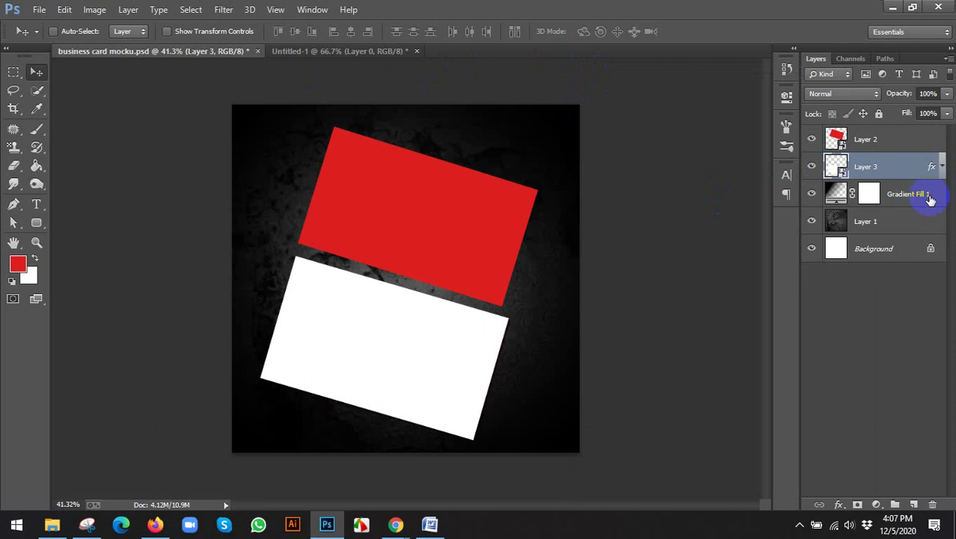
Switch to Chrome and look through the business card image results for reference designs
mouse_move(394, 522)
left_click(341, 493)
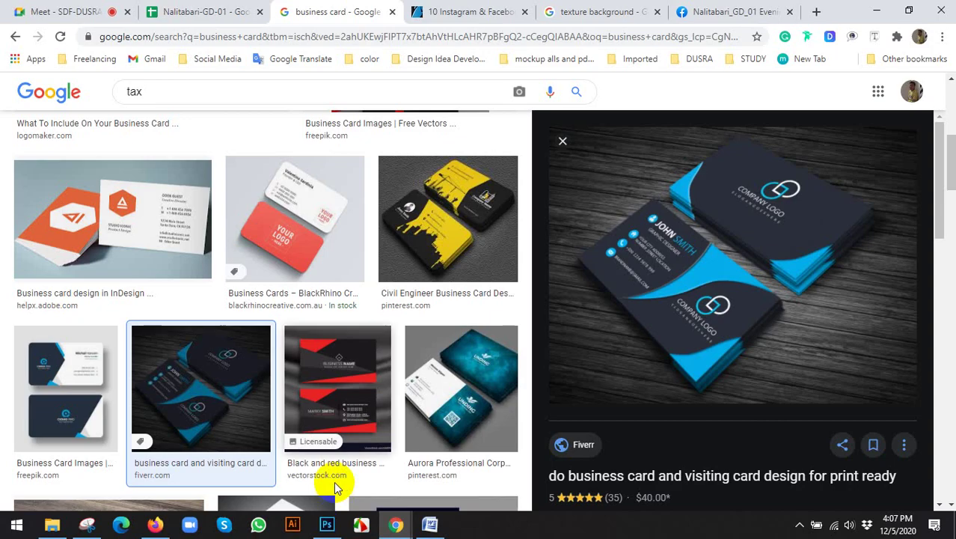
scroll(648, 297, "down", 1)
scroll(274, 310, "down", 5)
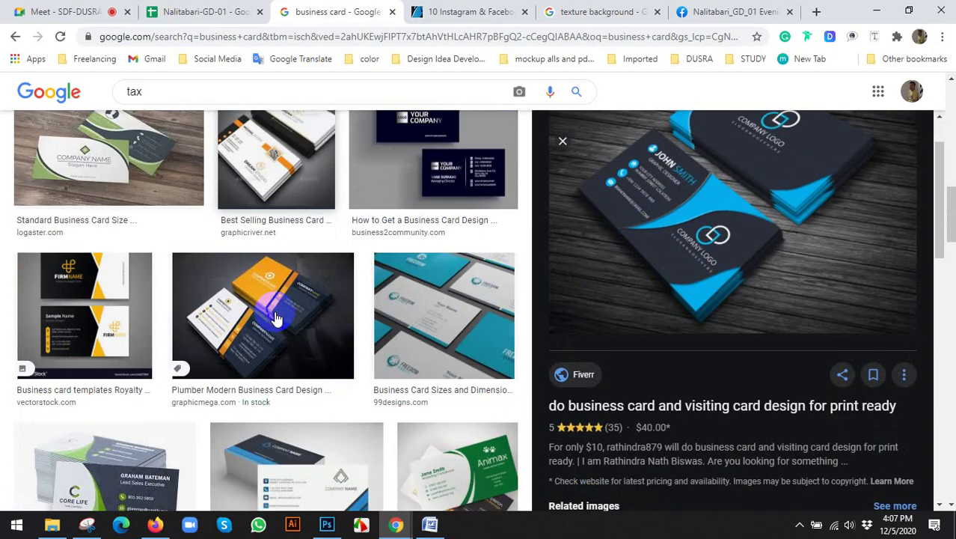
scroll(374, 270, "down", 2)
scroll(261, 282, "up", 5)
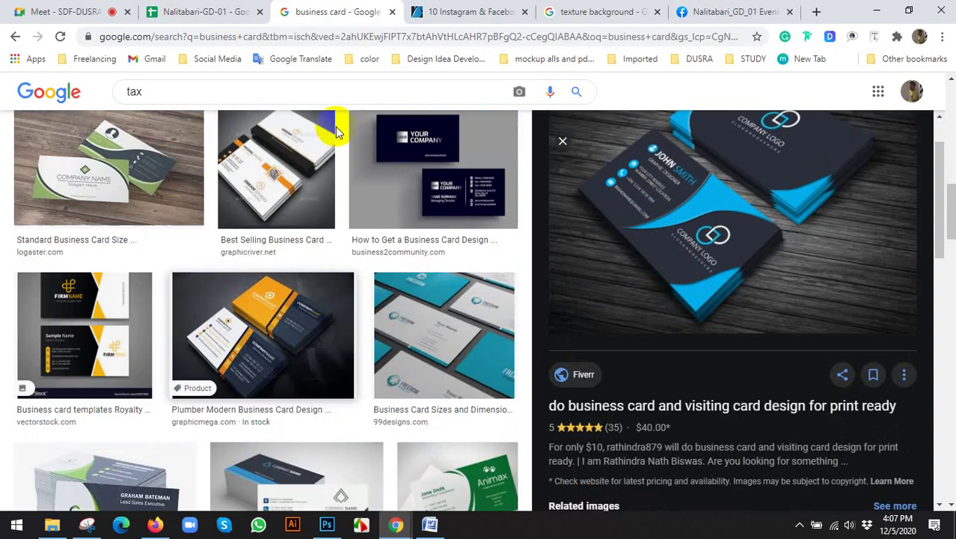
scroll(111, 188, "up", 5)
Search Google Images for "roll up banner design" and glance over the results
double_click(160, 102)
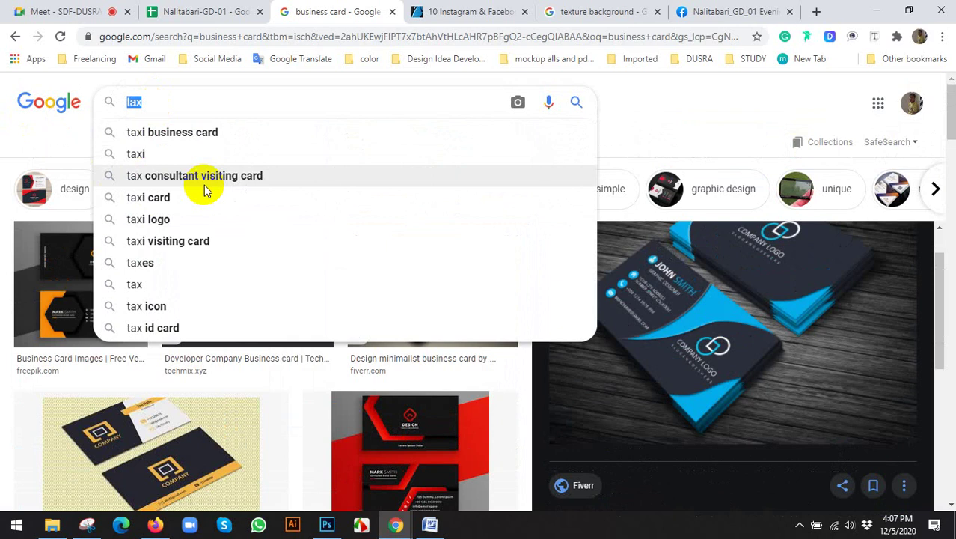
type("roll up banner design")
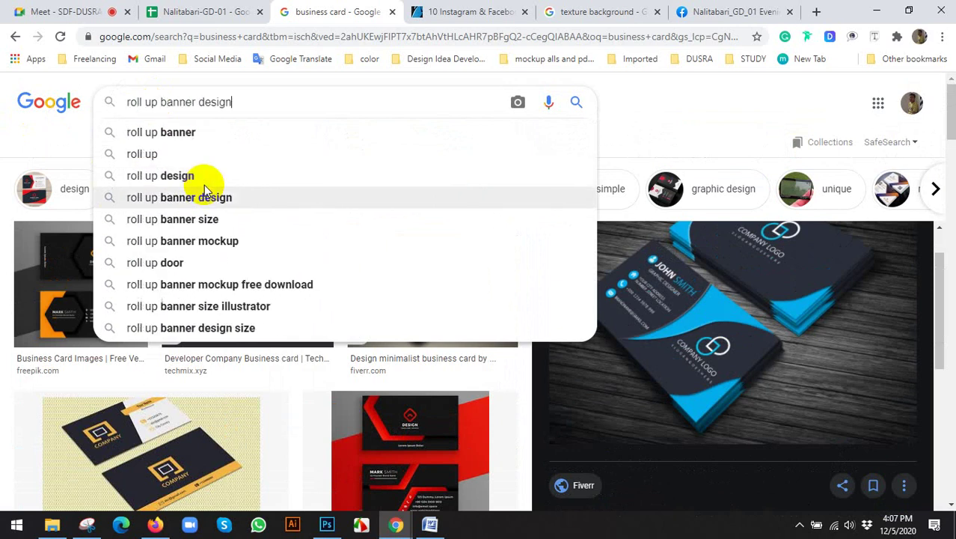
left_click(204, 187)
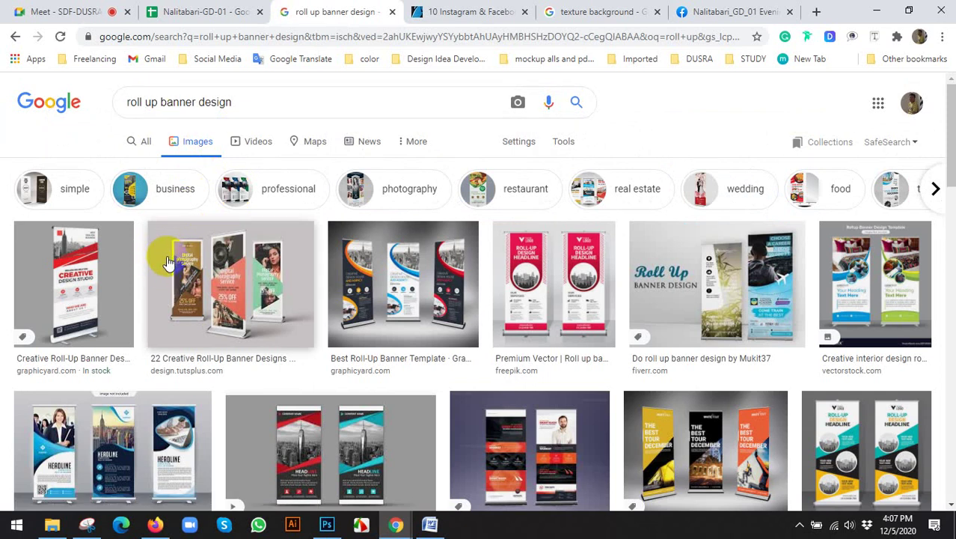
scroll(169, 262, "down", 1)
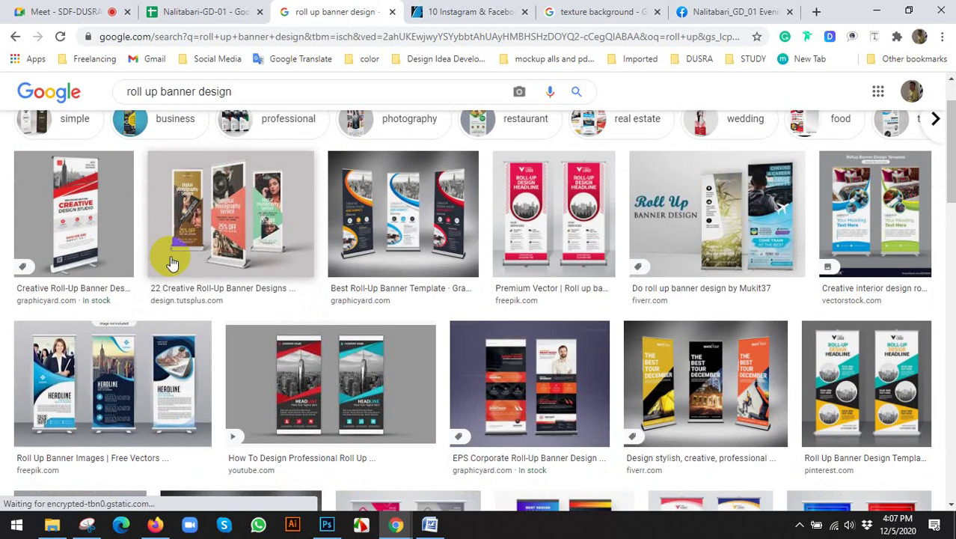
scroll(183, 262, "up", 1)
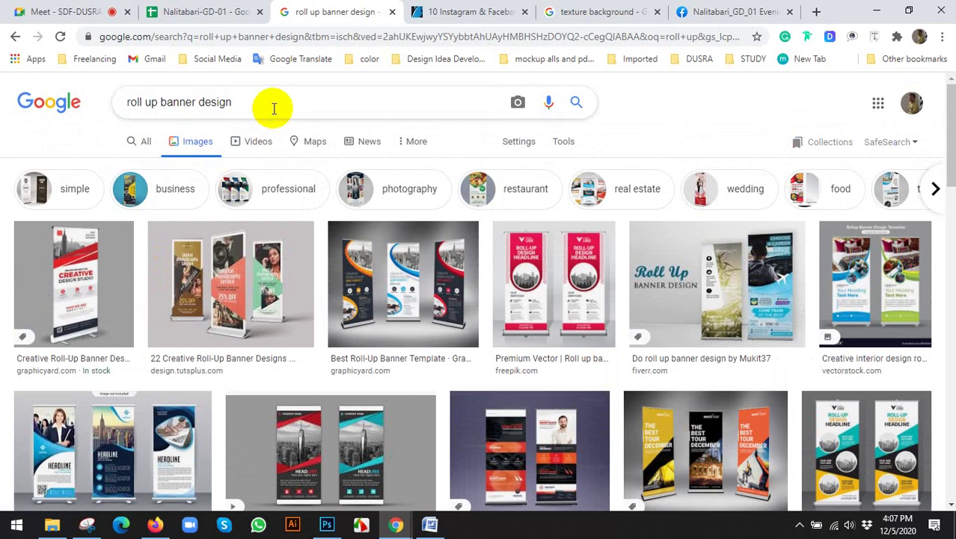
Refine the image search to "roll up banner design download"
left_click(274, 112)
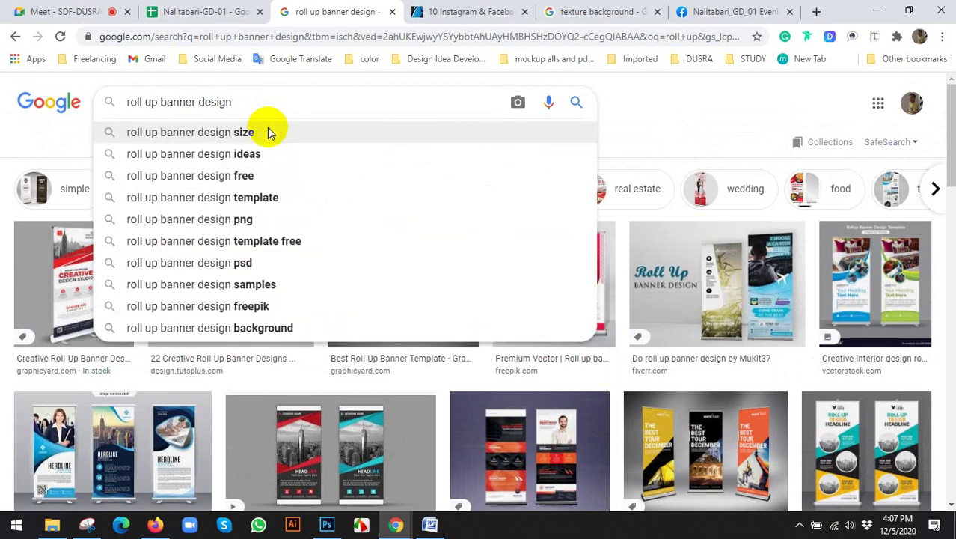
type("downl")
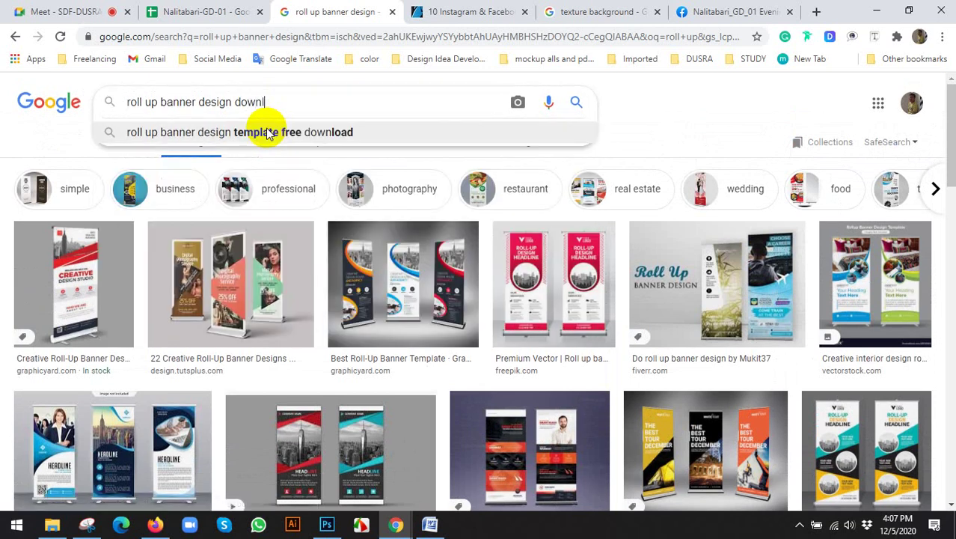
type("oad")
key("Return")
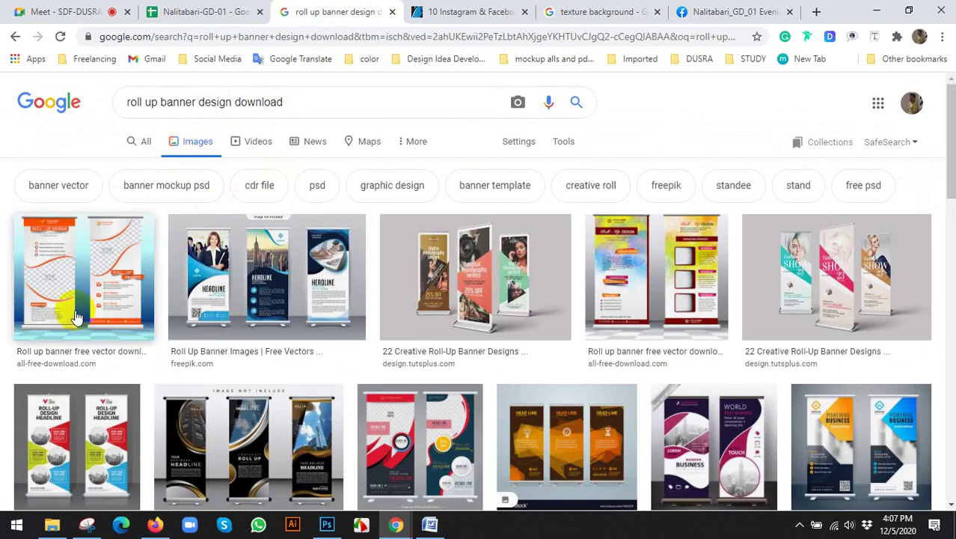
Examine the roll-up banner image results for a suitable banner design
scroll(455, 348, "down", 2)
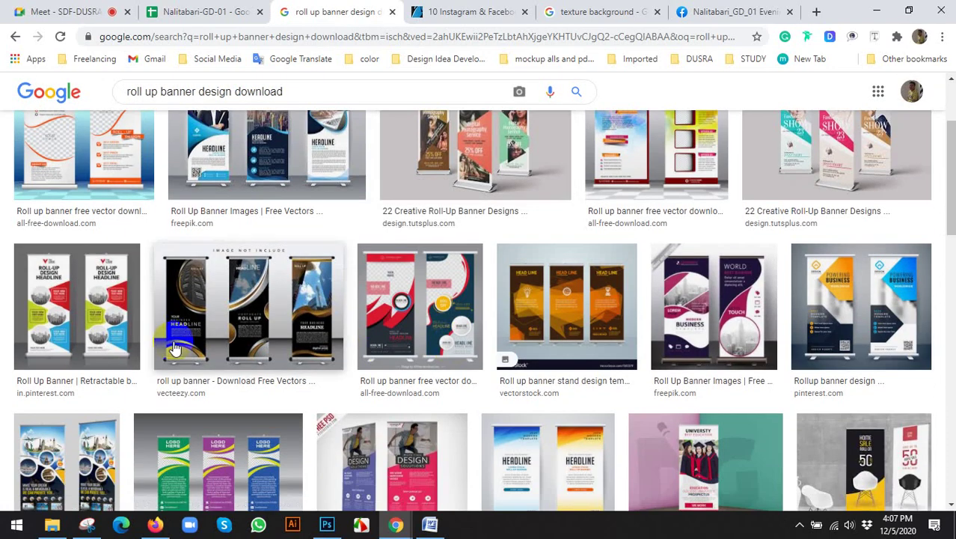
scroll(173, 349, "down", 1)
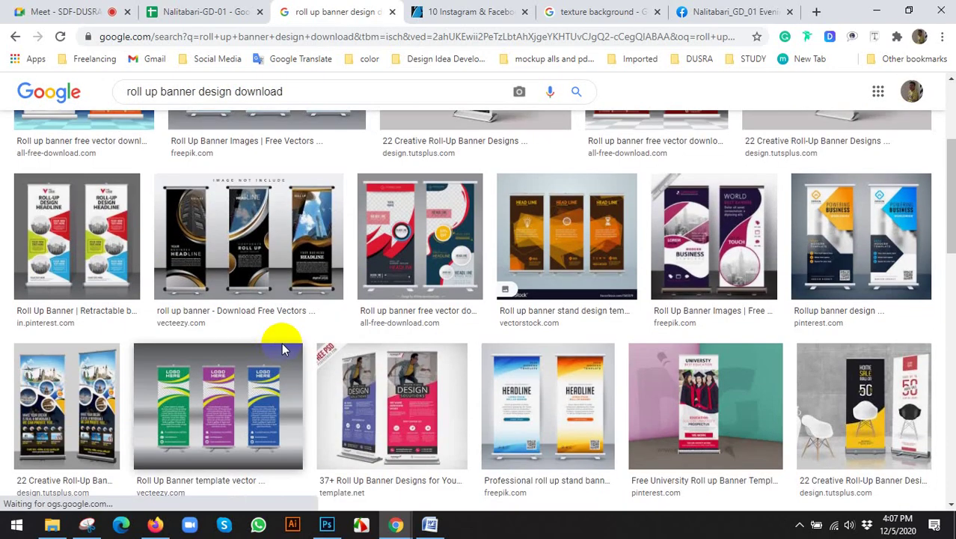
left_click(560, 250)
scroll(860, 255, "down", 3)
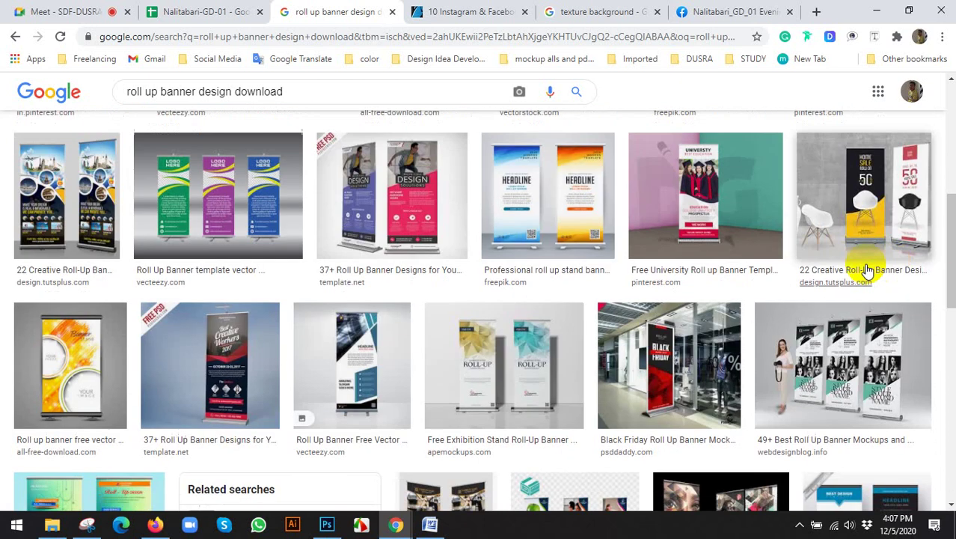
scroll(258, 337, "down", 1)
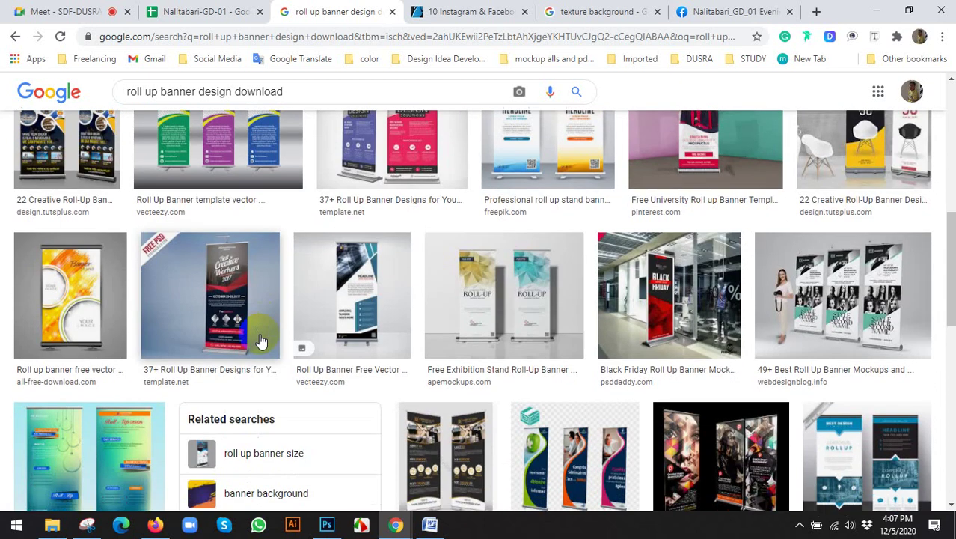
scroll(64, 310, "down", 3)
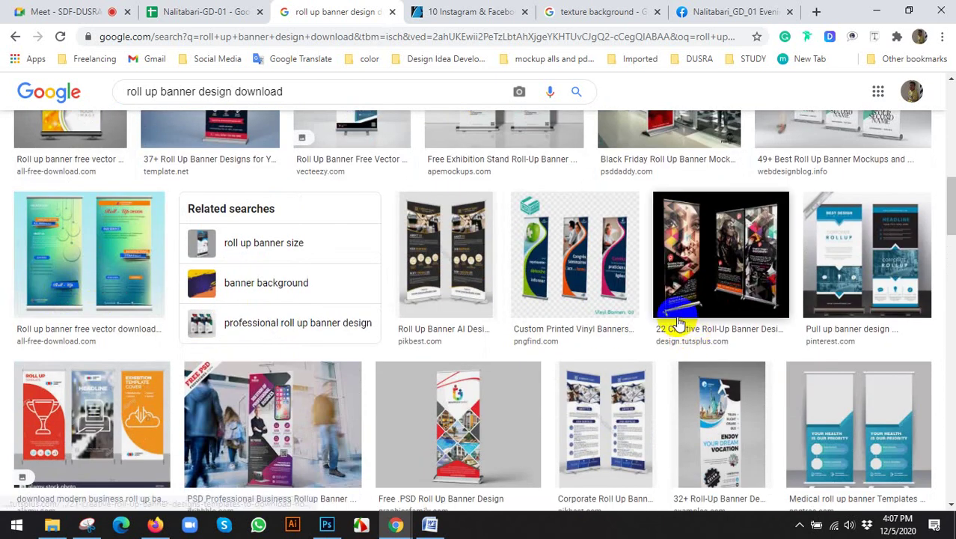
scroll(675, 323, "down", 2)
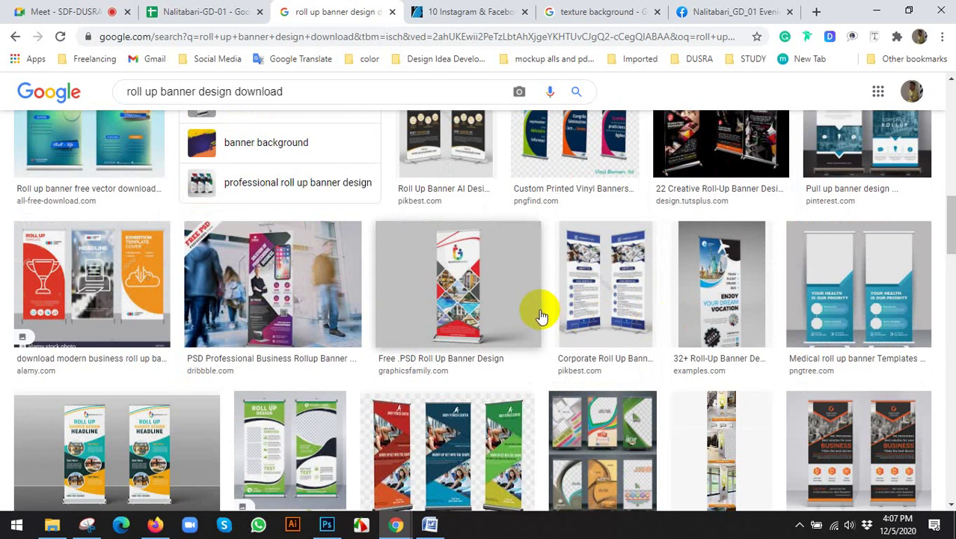
scroll(538, 315, "down", 2)
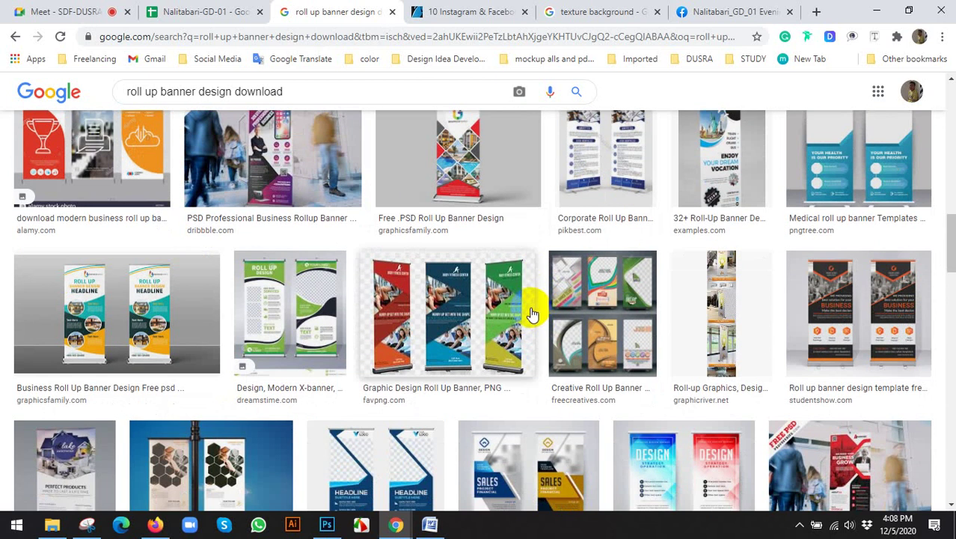
scroll(333, 412, "down", 2)
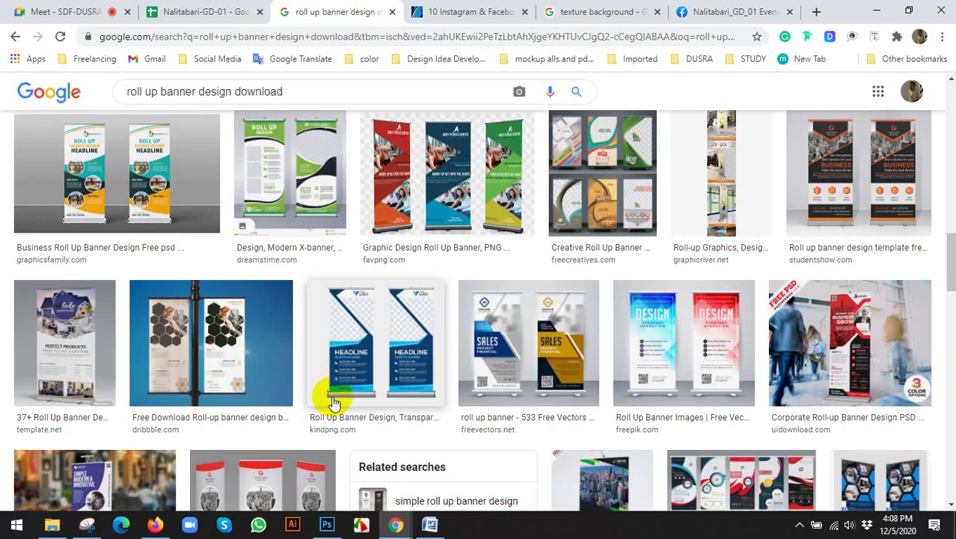
Preview the green Dreamstime roll-up banner and the blue kindpng roll-up banner from the image results
scroll(327, 404, "up", 2)
left_click(299, 335)
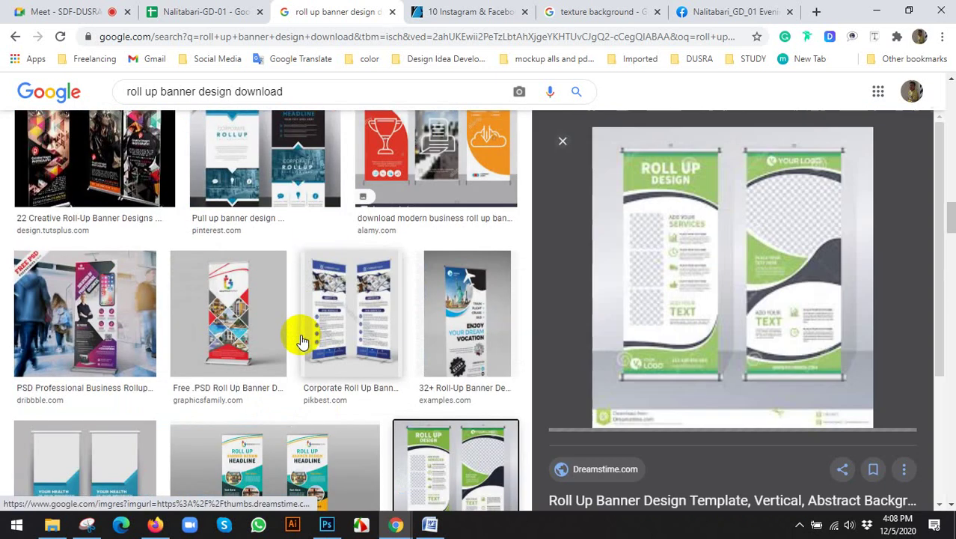
scroll(400, 295, "down", 4)
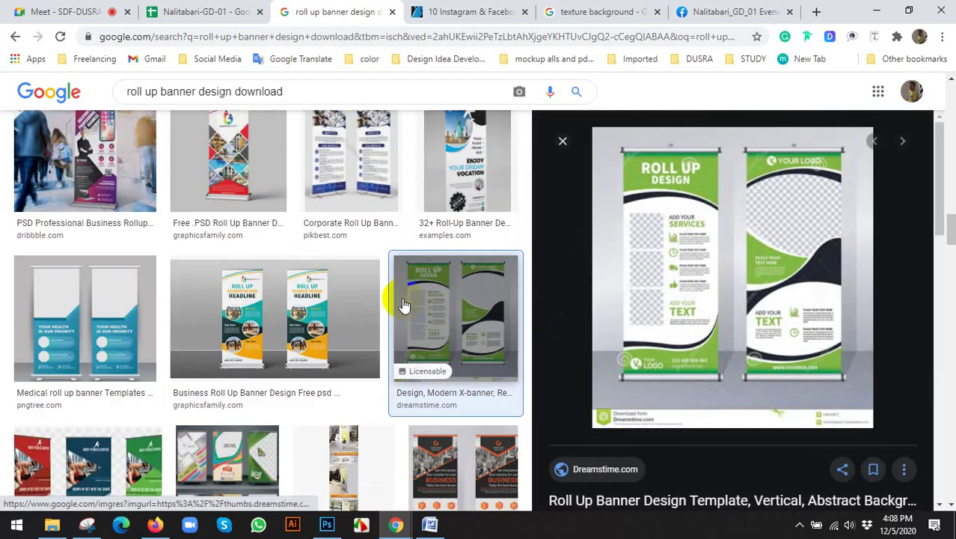
scroll(452, 312, "down", 4)
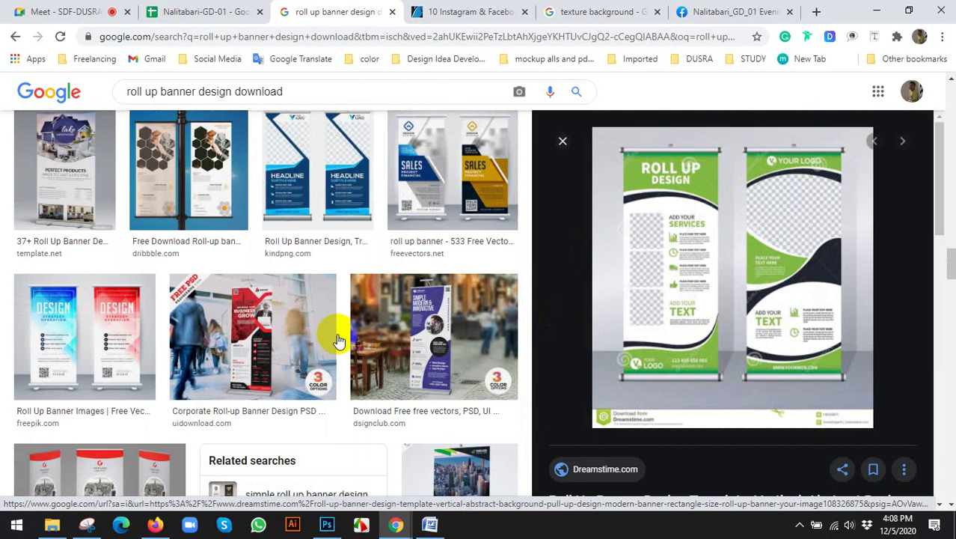
left_click(339, 174)
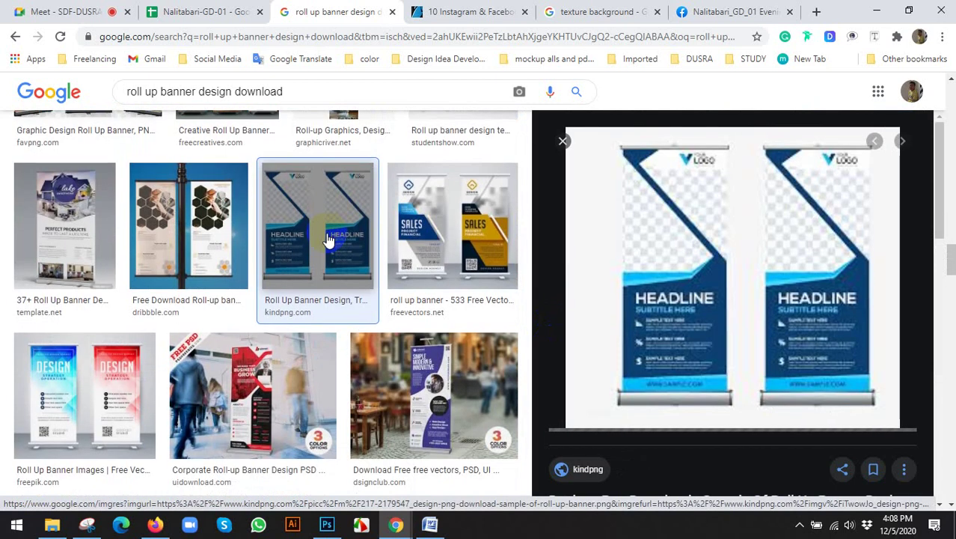
scroll(330, 241, "down", 3)
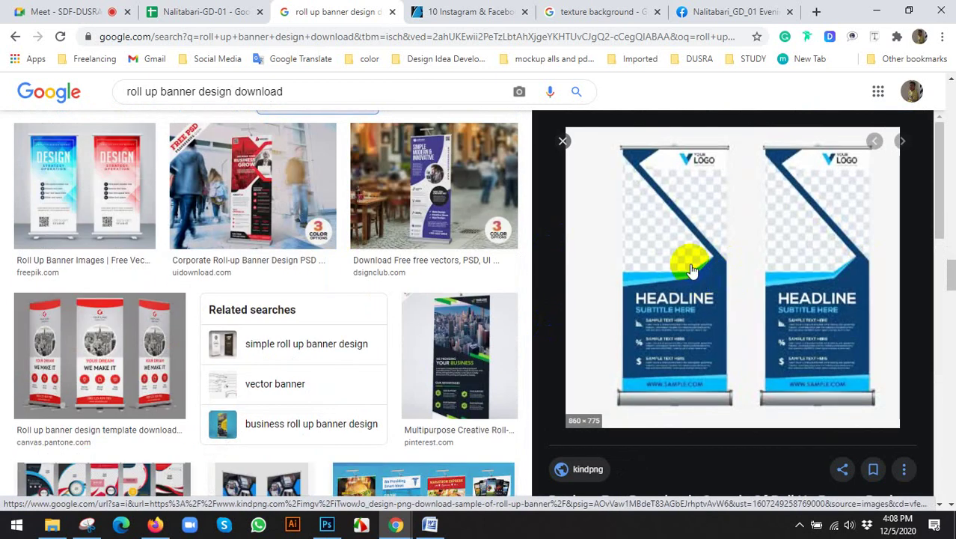
Check the Meet call and the GraphicRiver social banner page, returning to the roll-up banner results
left_click(65, 9)
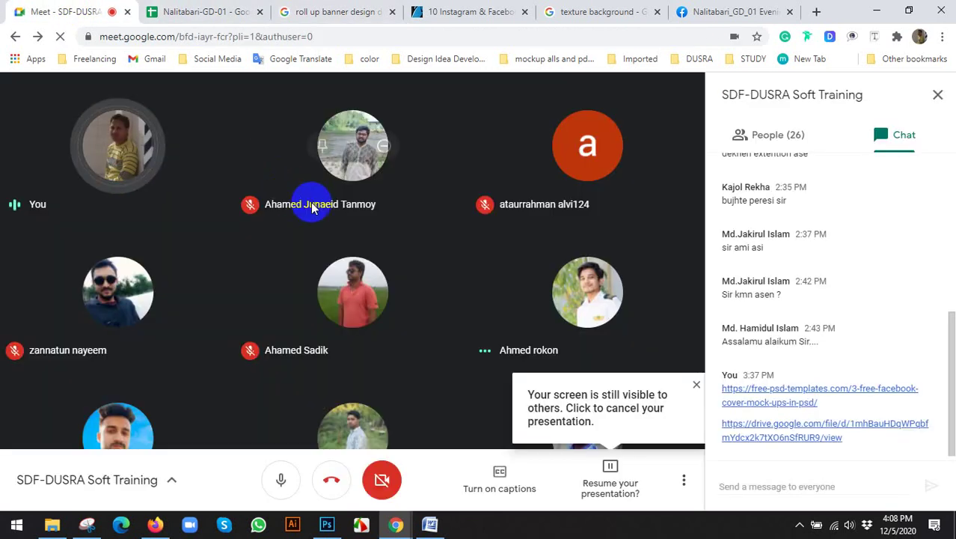
left_click(423, 11)
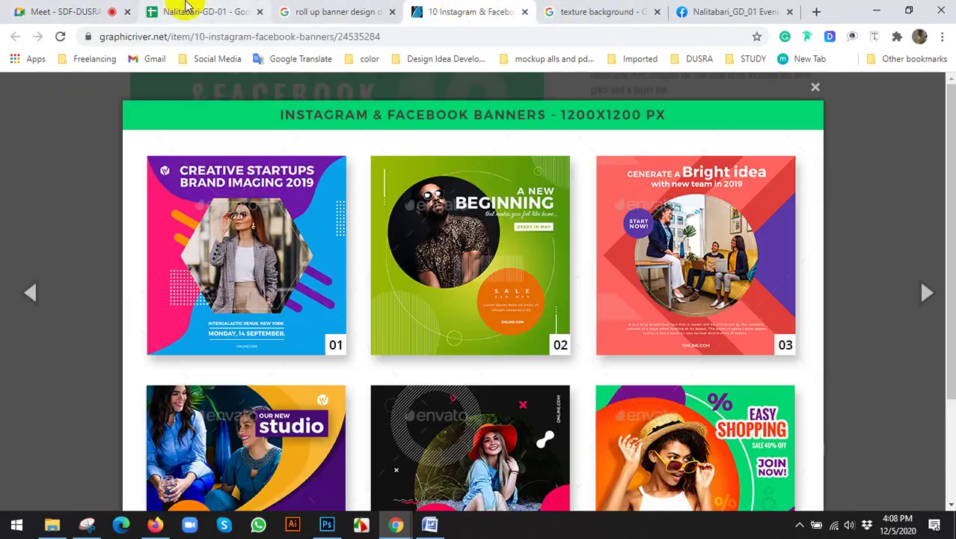
left_click(286, 10)
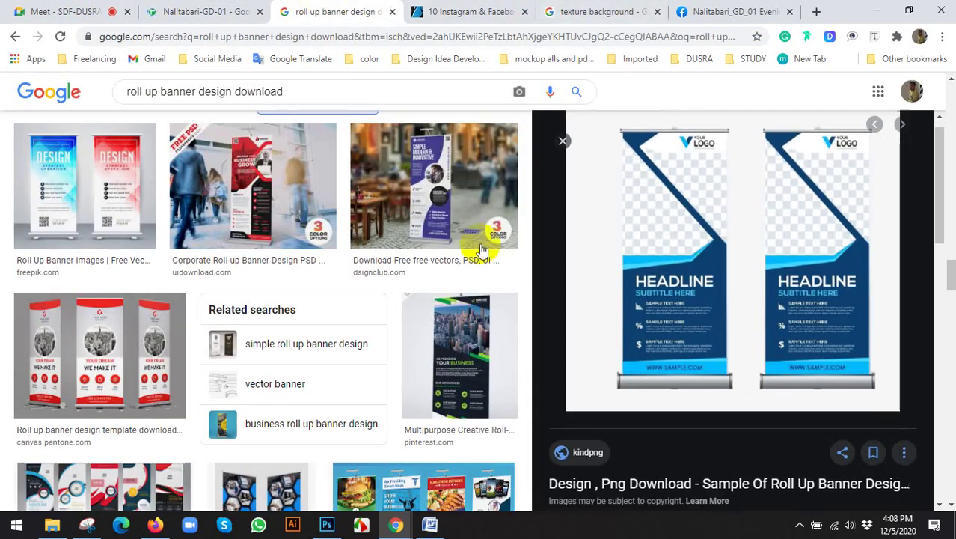
Copy the previewed image of the blue kindpng roll-up banner
scroll(374, 231, "down", 10)
scroll(843, 262, "up", 3)
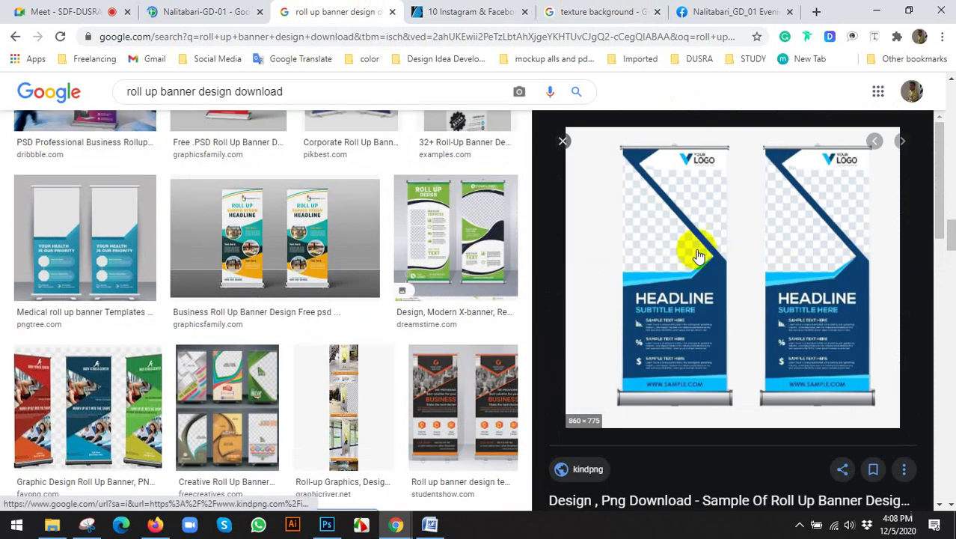
right_click(693, 234)
left_click(710, 380)
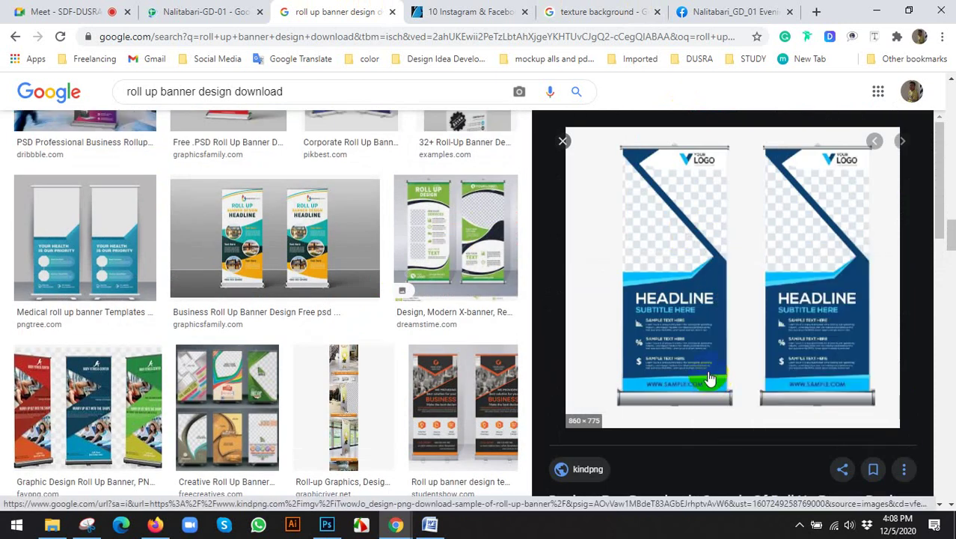
Switch back to Photoshop, select the red card layer and save the business card mockup
left_click(327, 524)
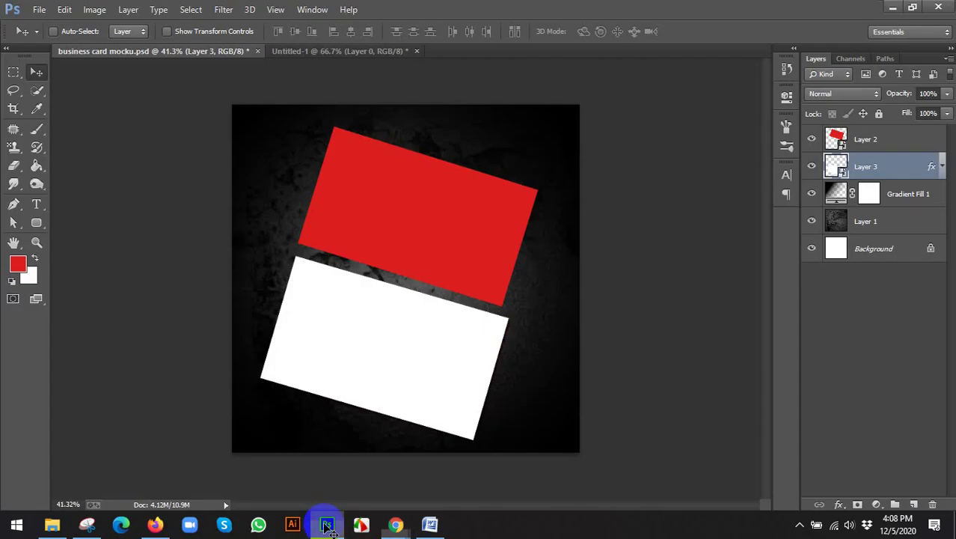
left_click(858, 137)
key("ctrl+s")
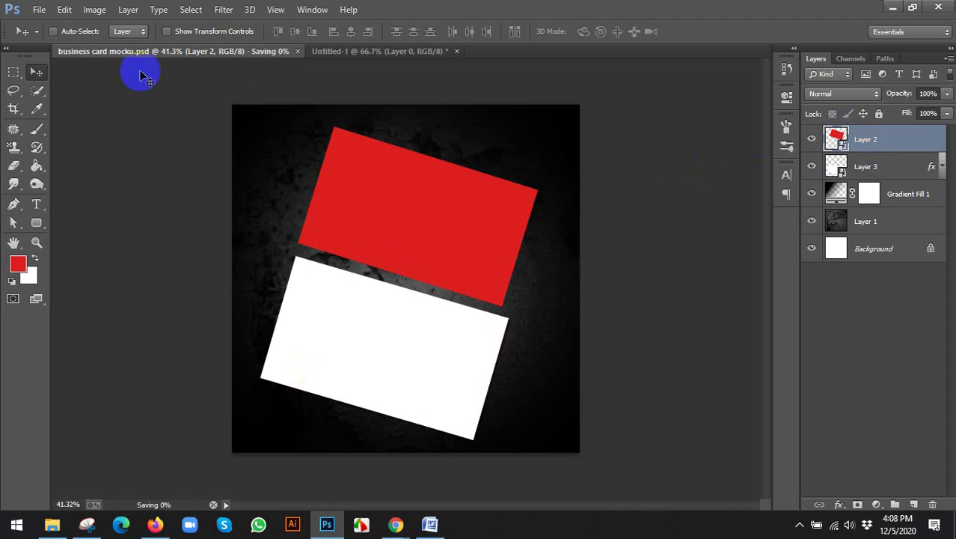
Duplicate the business card mockup as "business card mocku copy" and close the original document
left_click(94, 10)
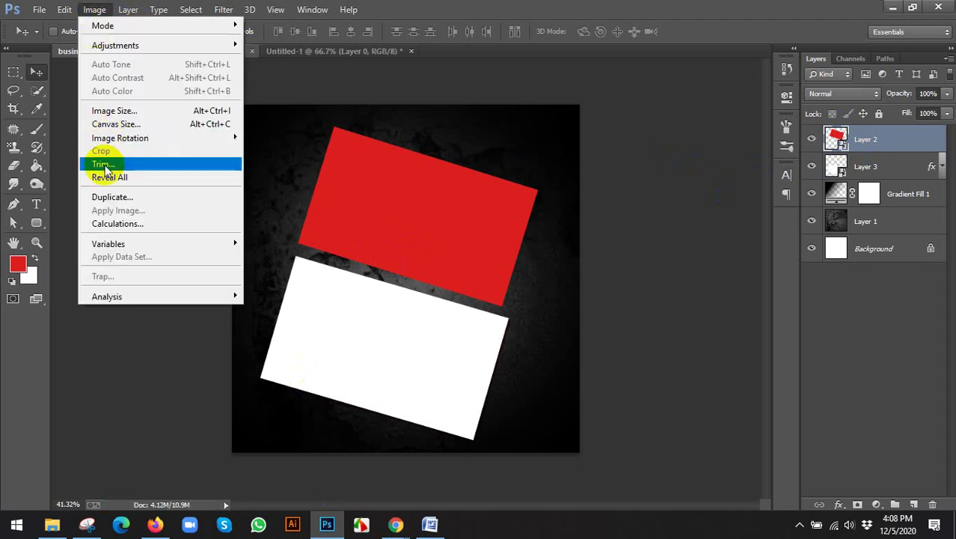
left_click(113, 197)
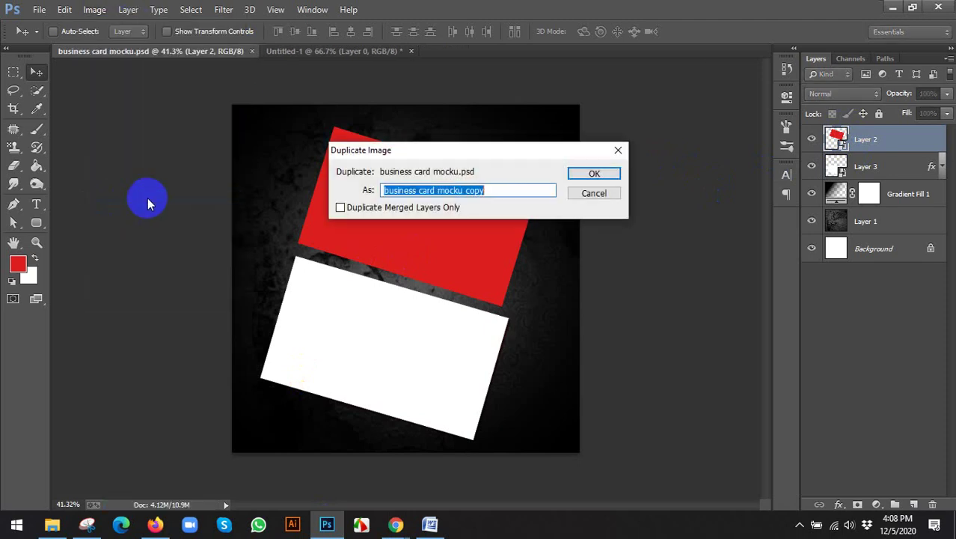
left_click(593, 191)
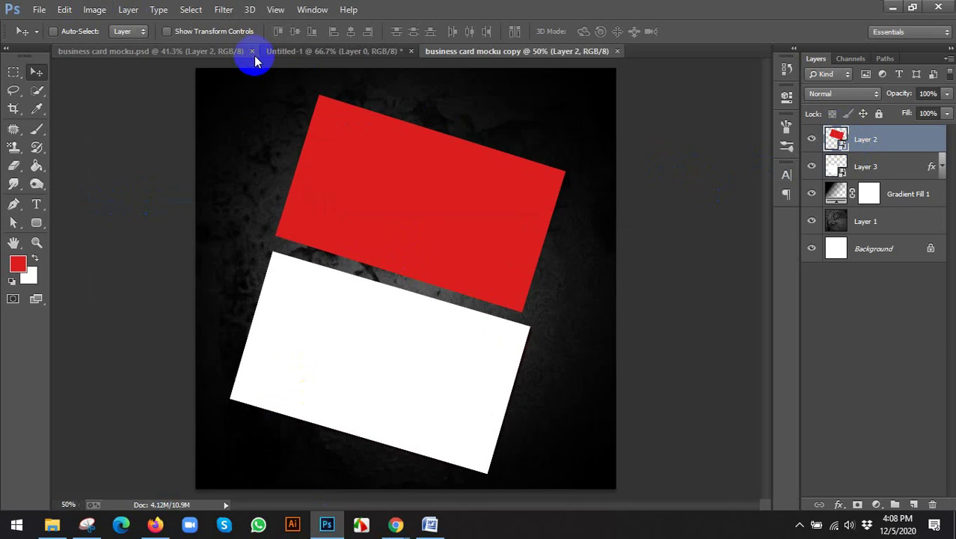
left_click(252, 53)
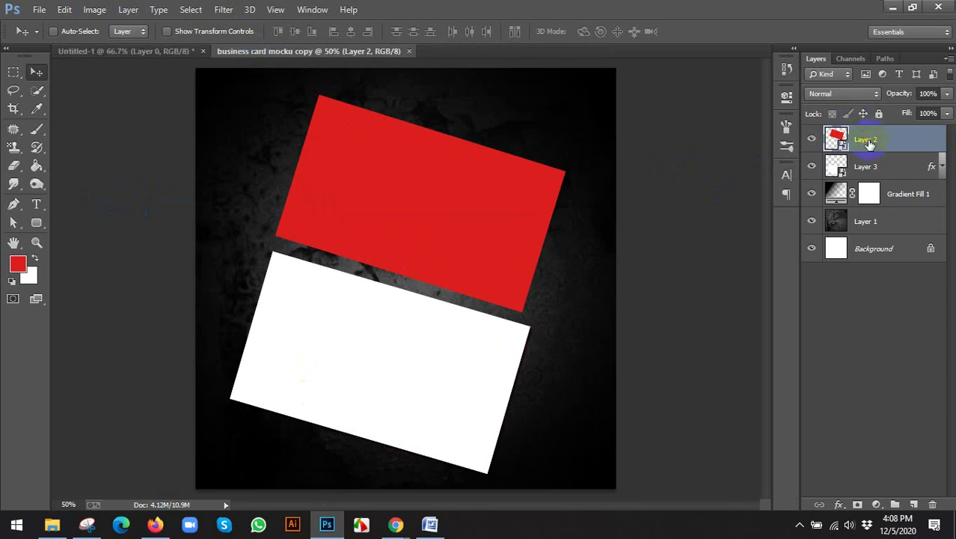
Delete both card layers from the copy and group the gradient, texture and unlocked background layers as "bg"
key("Delete")
key("Delete")
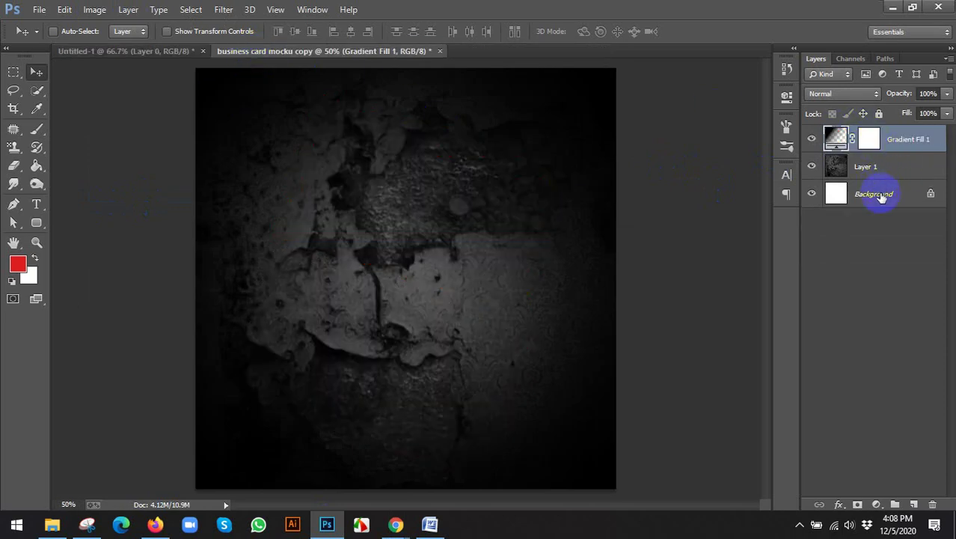
double_click(882, 197)
left_click(605, 164)
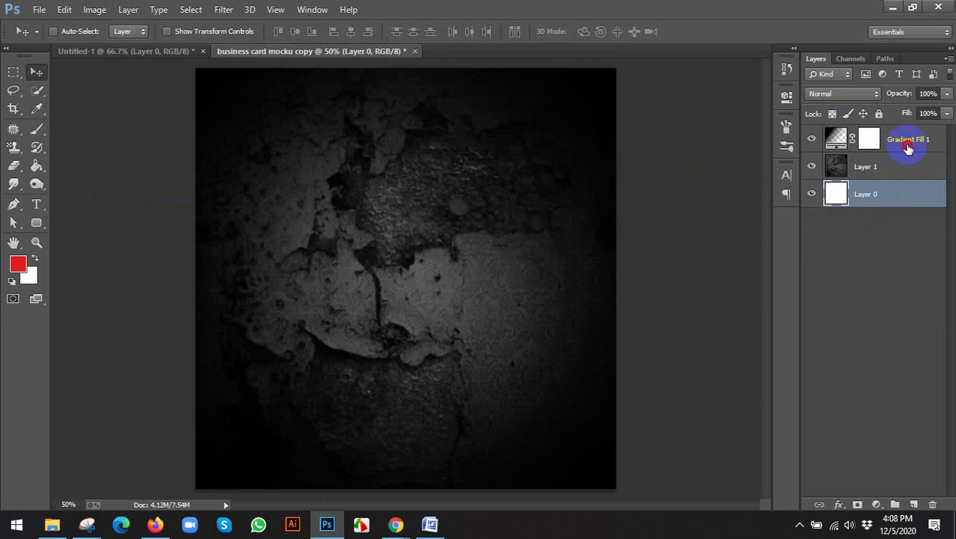
left_click(907, 147)
left_click(886, 196, "shift")
key("ctrl+g")
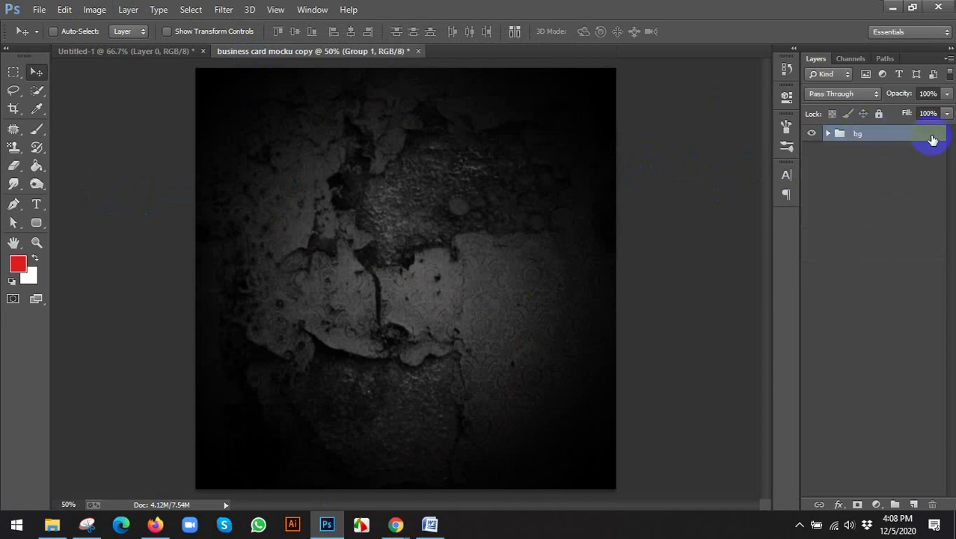
Paste the copied blue roll-up banner image over the dark texture and move it slightly above the canvas centre
left_click(441, 219)
key("ctrl+0")
key("ctrl+v")
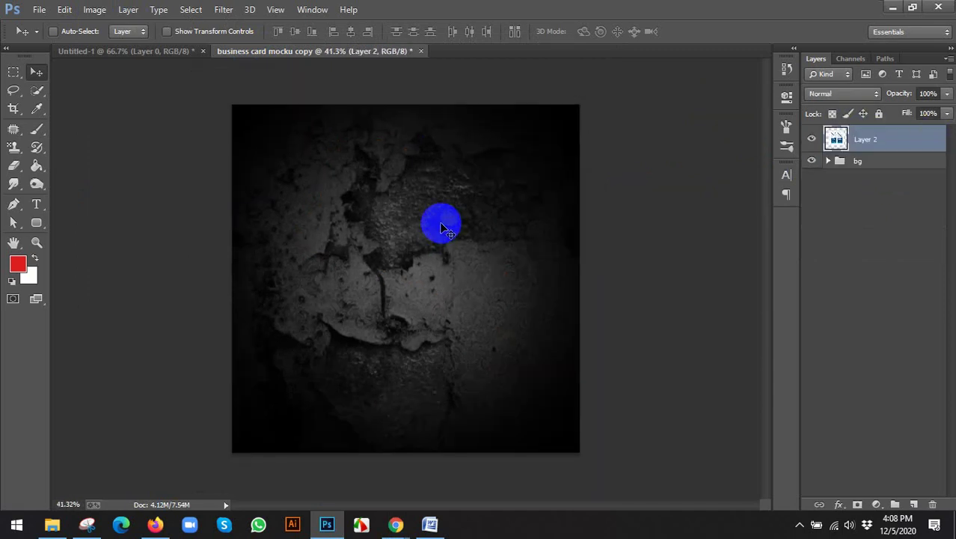
left_click_drag(441, 223, 416, 247)
scroll(414, 241, "up", 2)
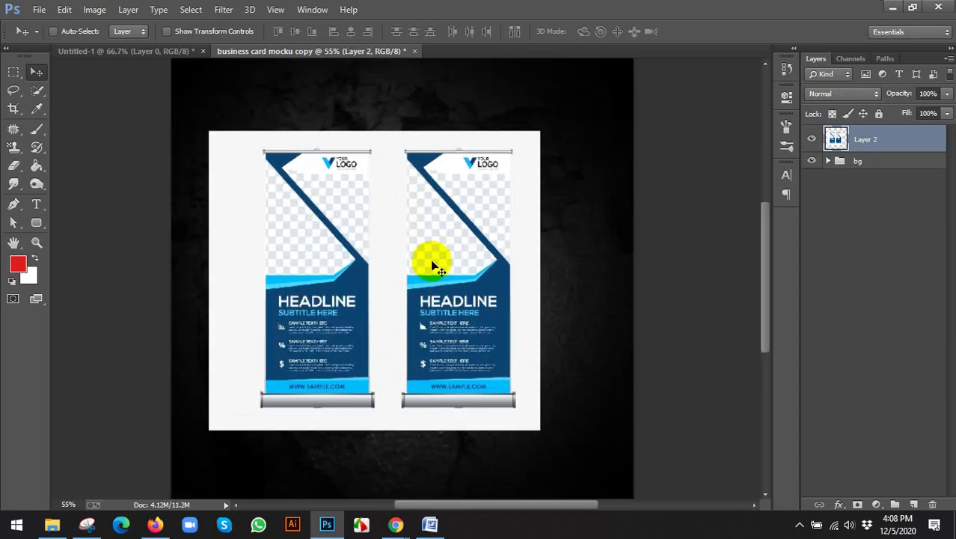
left_click_drag(434, 264, 431, 248)
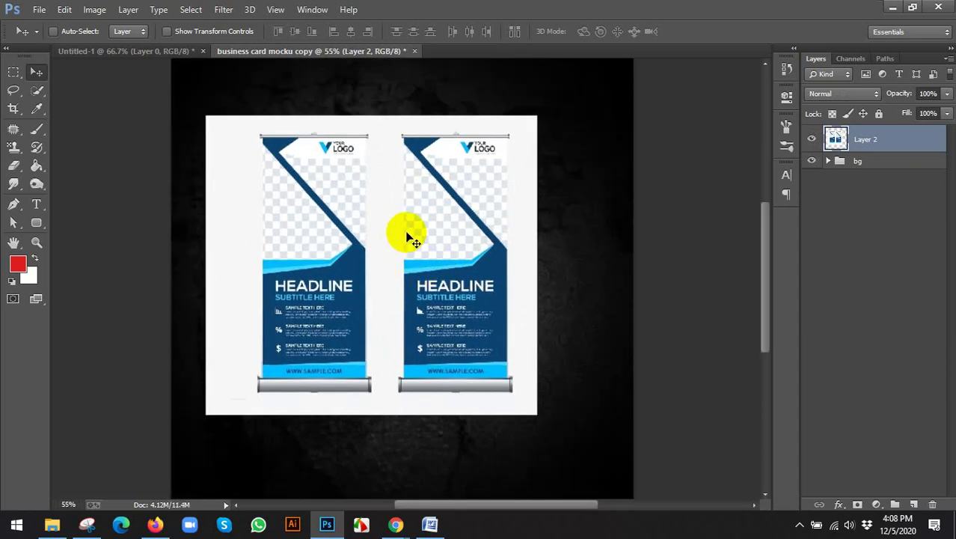
Create a new document with the clipboard preset and paste the roll-up banner image into it
left_click(37, 9)
left_click(48, 27)
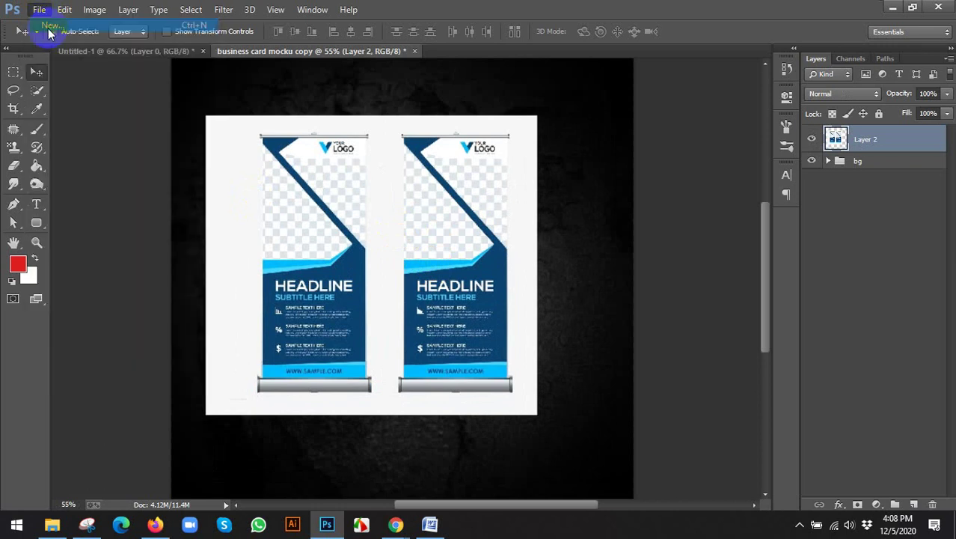
left_click(553, 159)
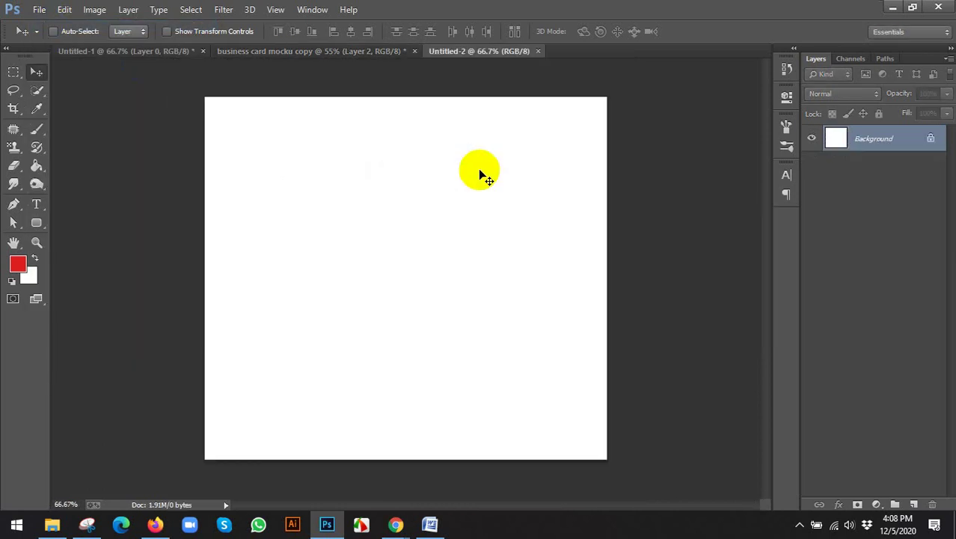
key("ctrl+v")
key("ctrl+plus")
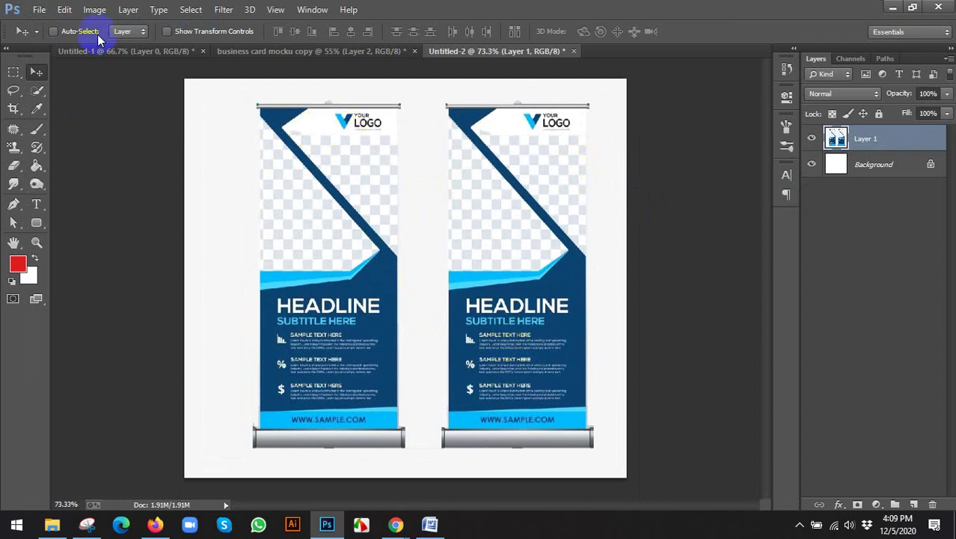
Start another new document and set its size to 33 inches wide by 80 inches high
left_click(39, 9)
left_click(48, 26)
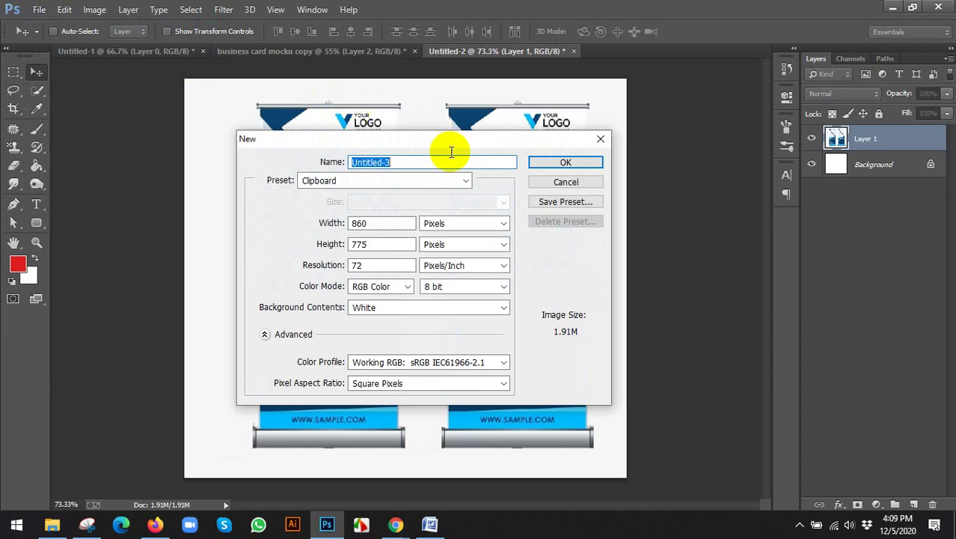
left_click(361, 223)
double_click(360, 223)
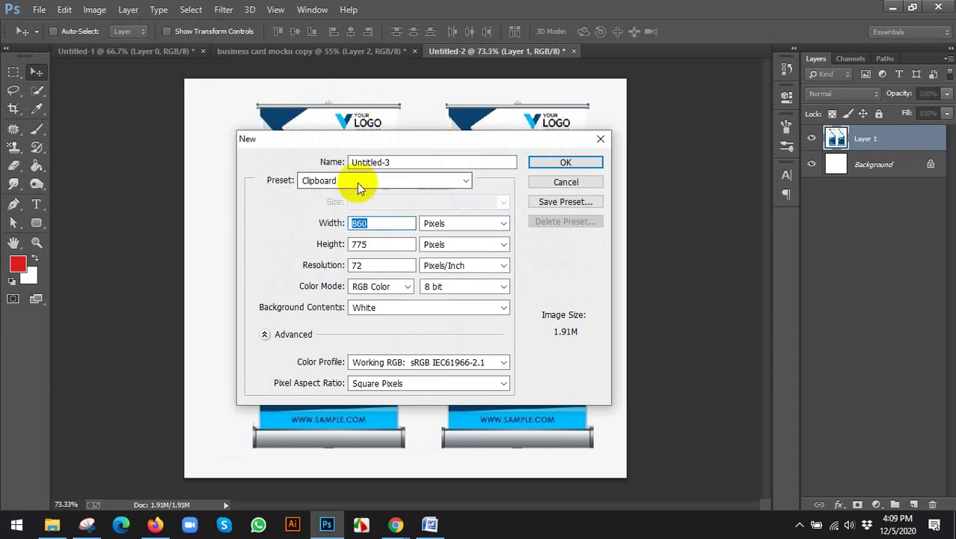
type("33")
left_click(441, 223)
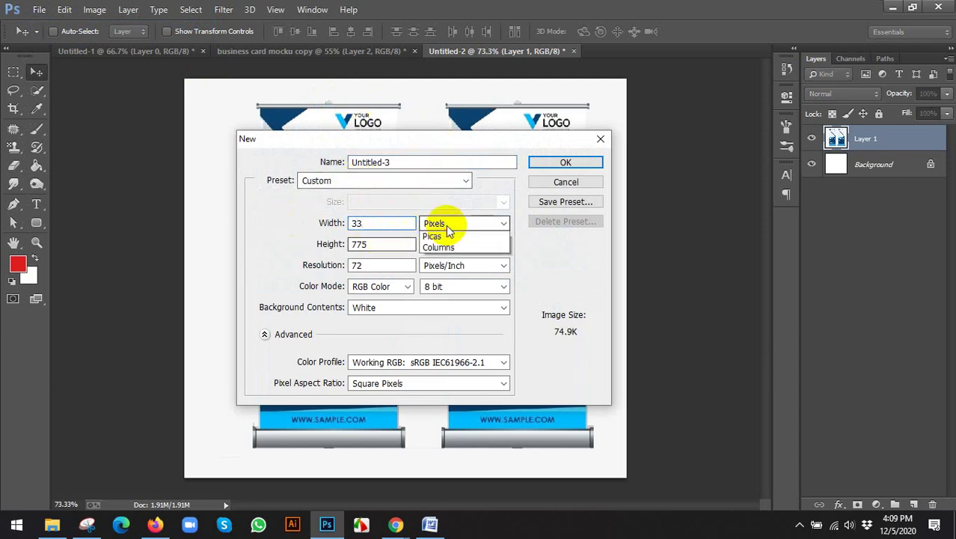
left_click(438, 249)
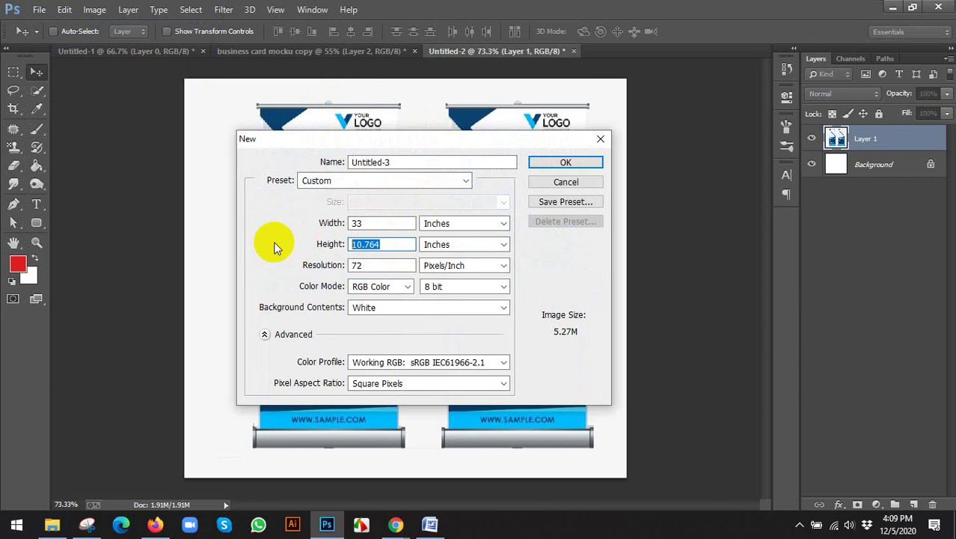
type("80")
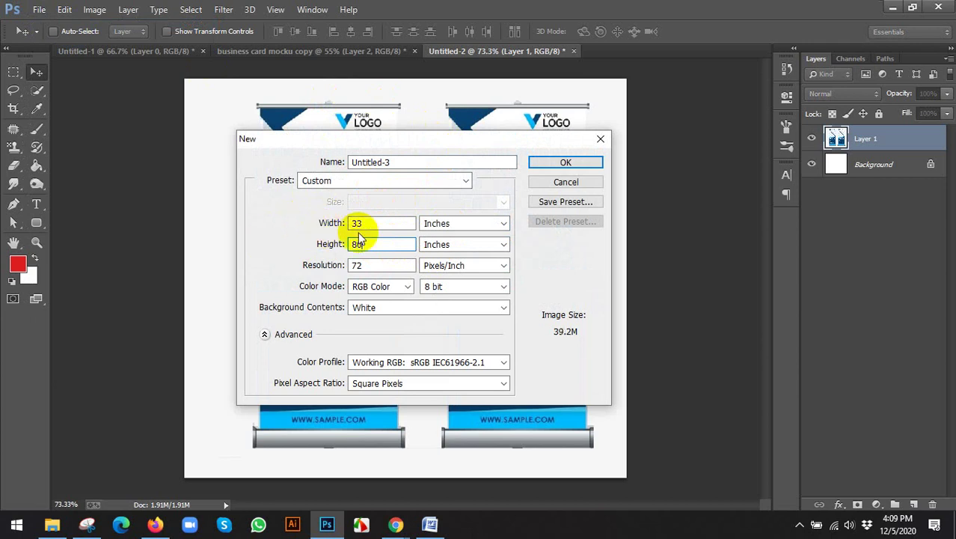
left_click(382, 226)
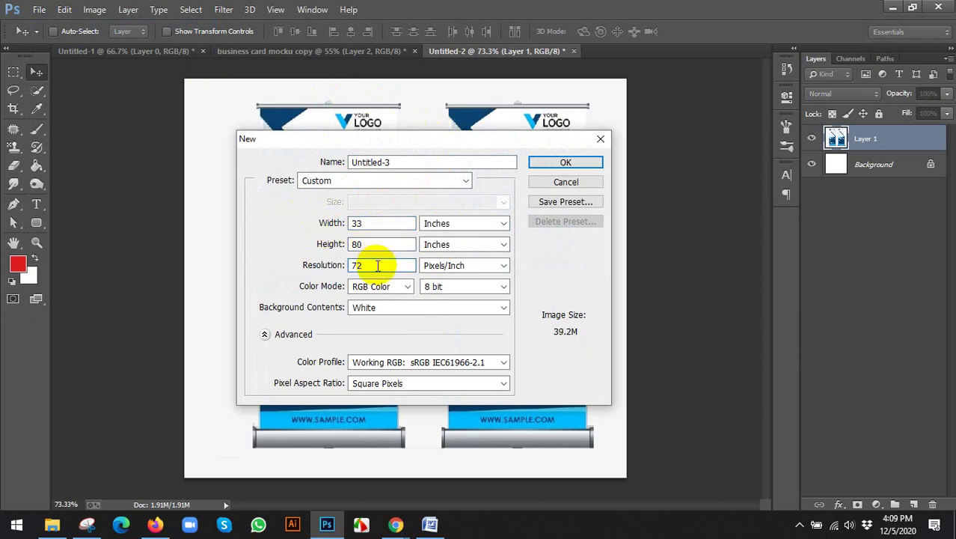
Switch the new document's units to pixels, set it to 1376 wide by 4760 high and create it
left_click(461, 224)
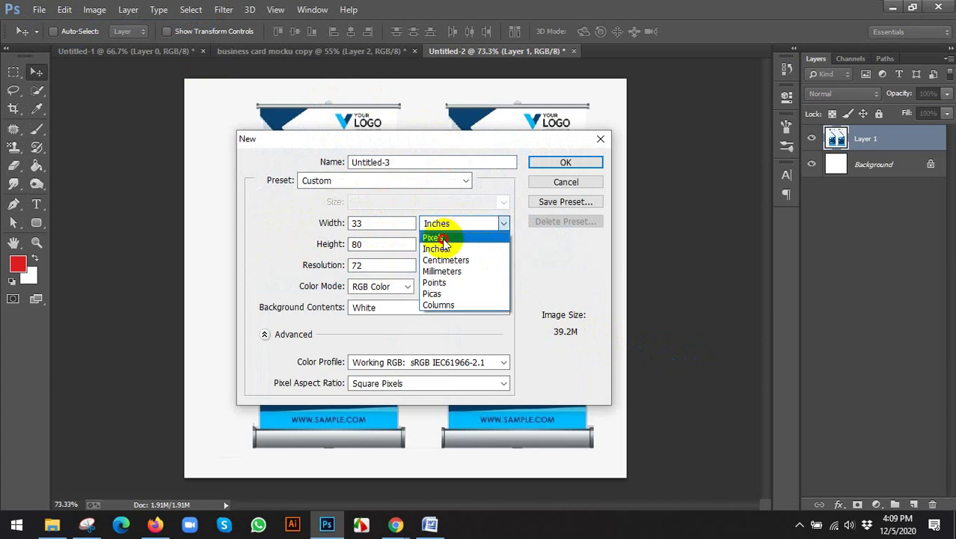
left_click(438, 235)
double_click(369, 223)
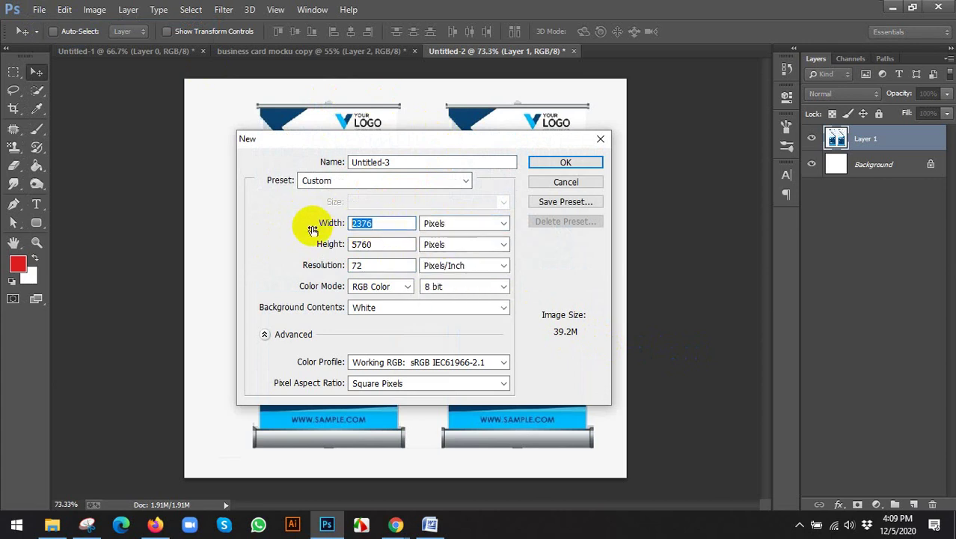
left_click(378, 223)
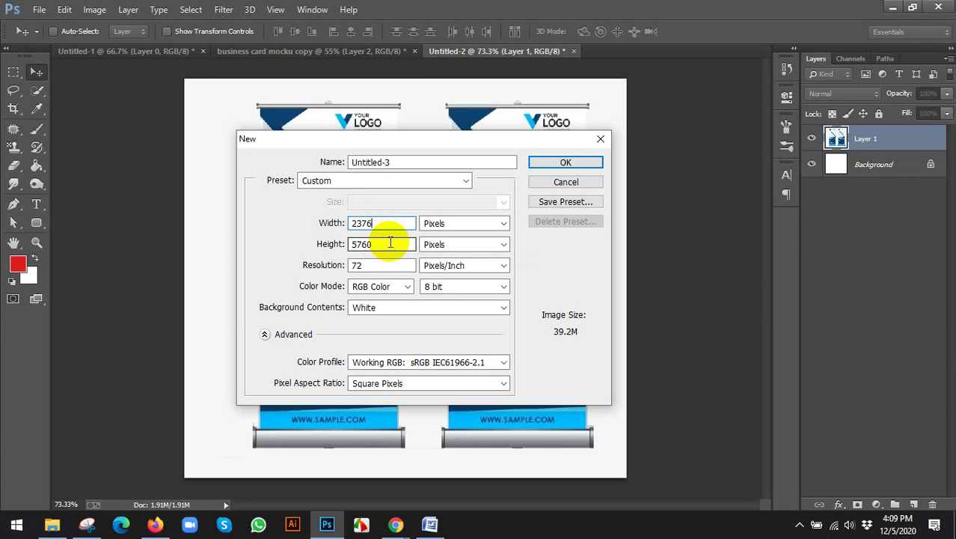
double_click(363, 222)
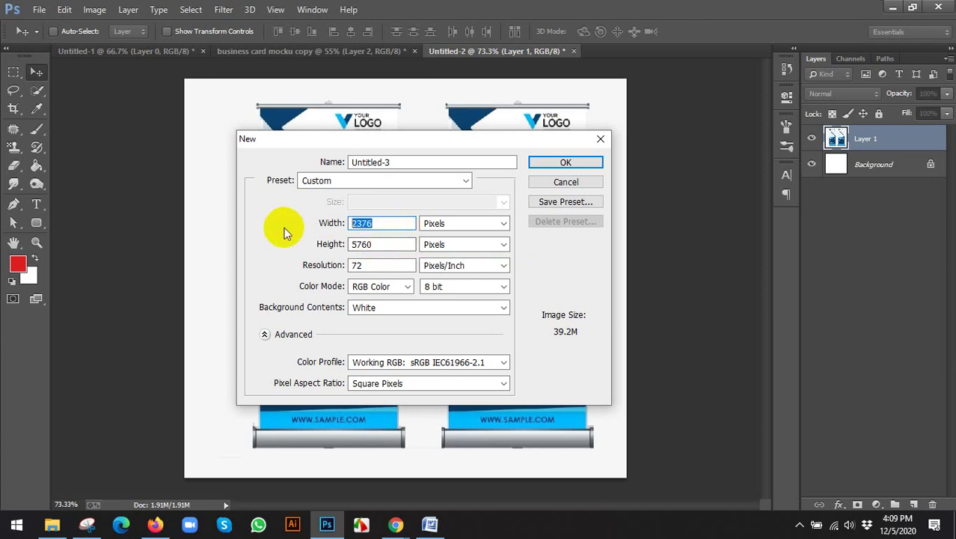
type("1")
double_click(389, 243)
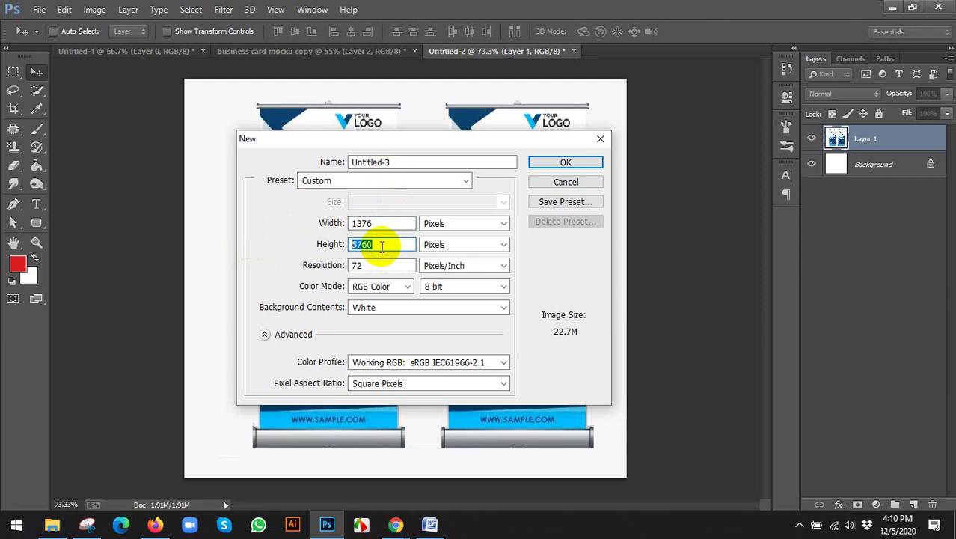
type("4")
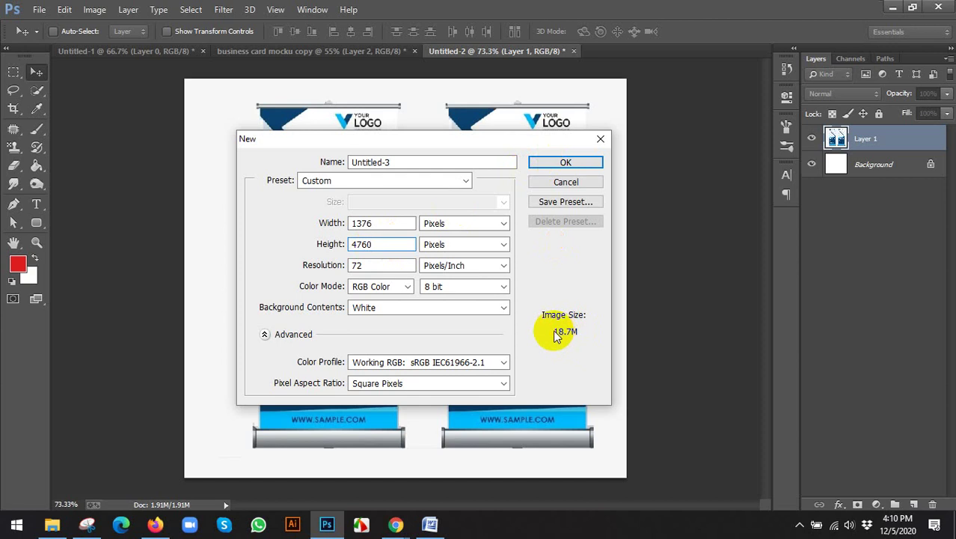
left_click(568, 161)
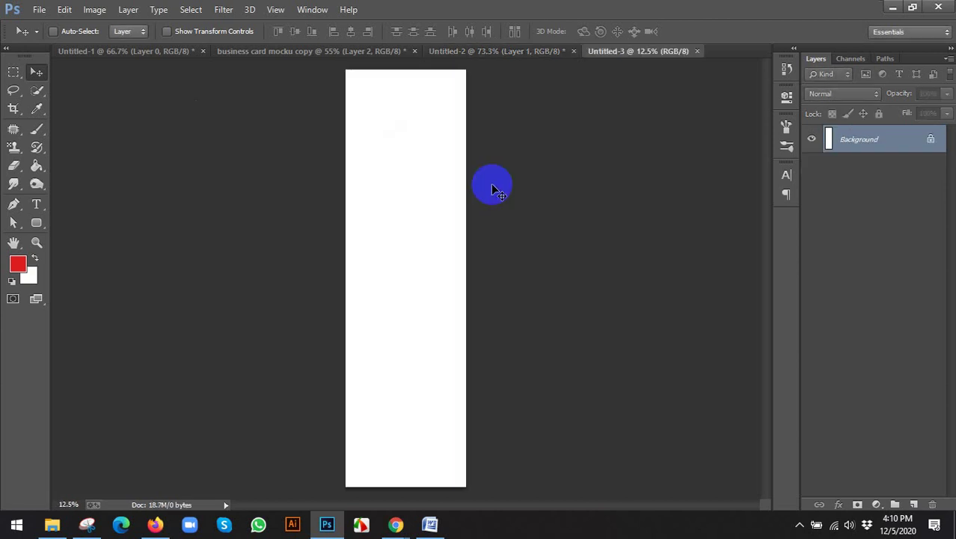
Look over the tall blank canvas and close that document
key("ctrl+plus")
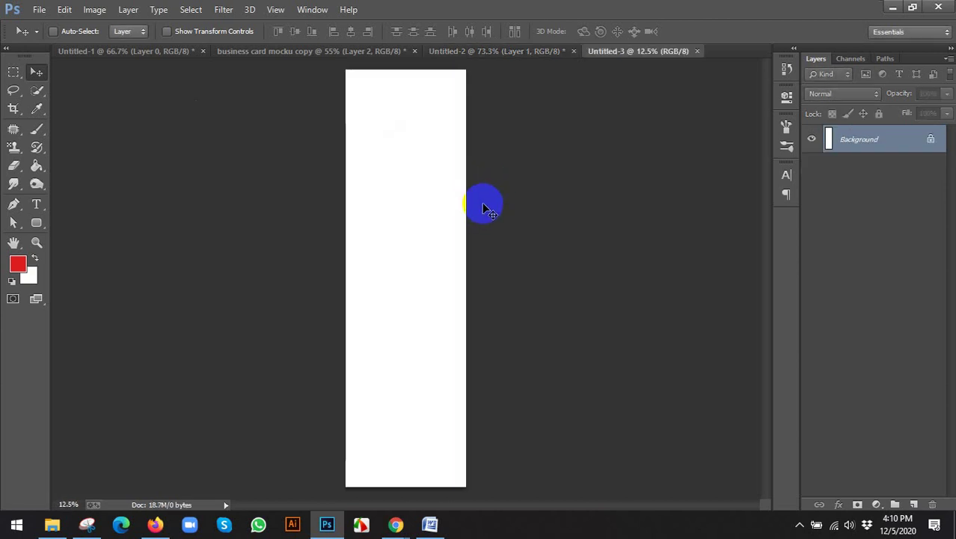
key("ctrl+minus")
key("ctrl+plus")
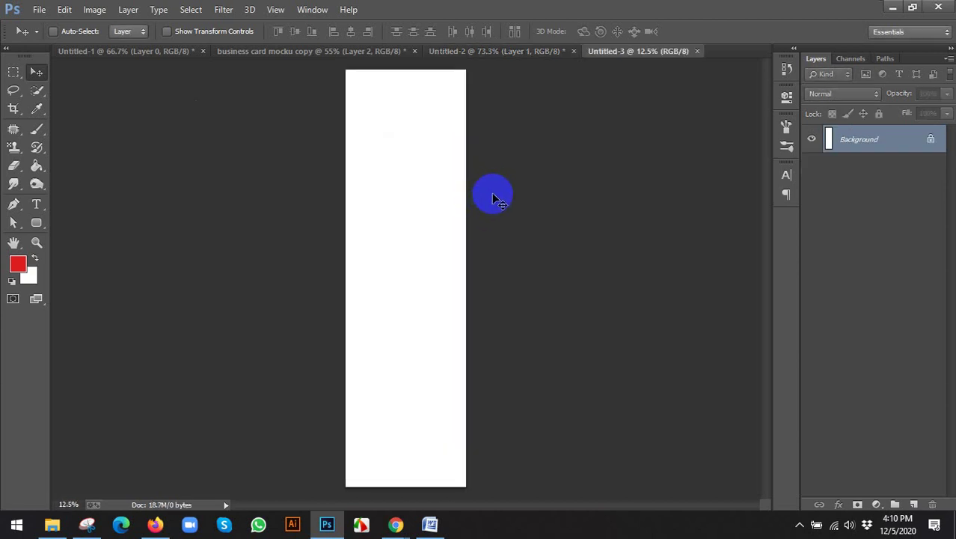
left_click(697, 51)
Start a new document in inches and set its size to 33 wide by 80 high
left_click(45, 9)
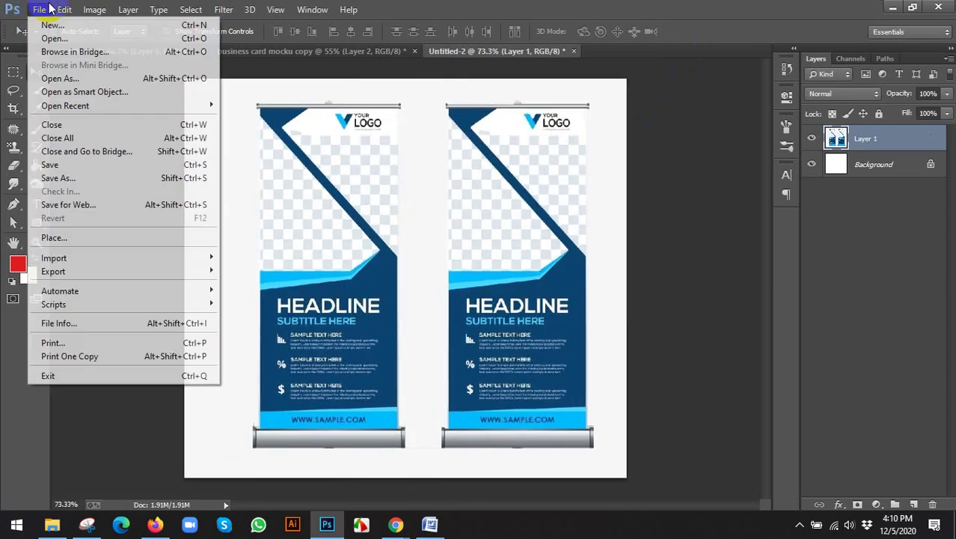
left_click(52, 25)
left_click(392, 224)
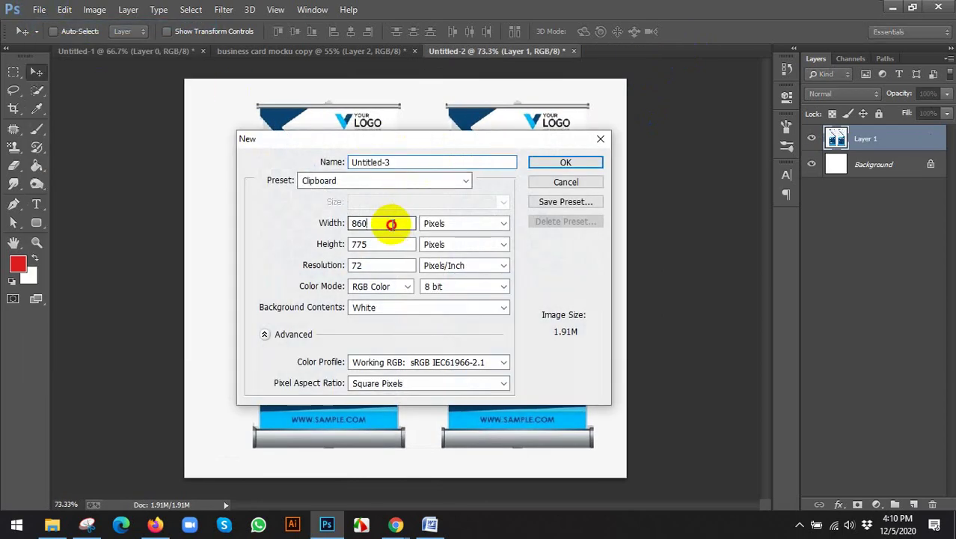
left_click(441, 223)
left_click(437, 248)
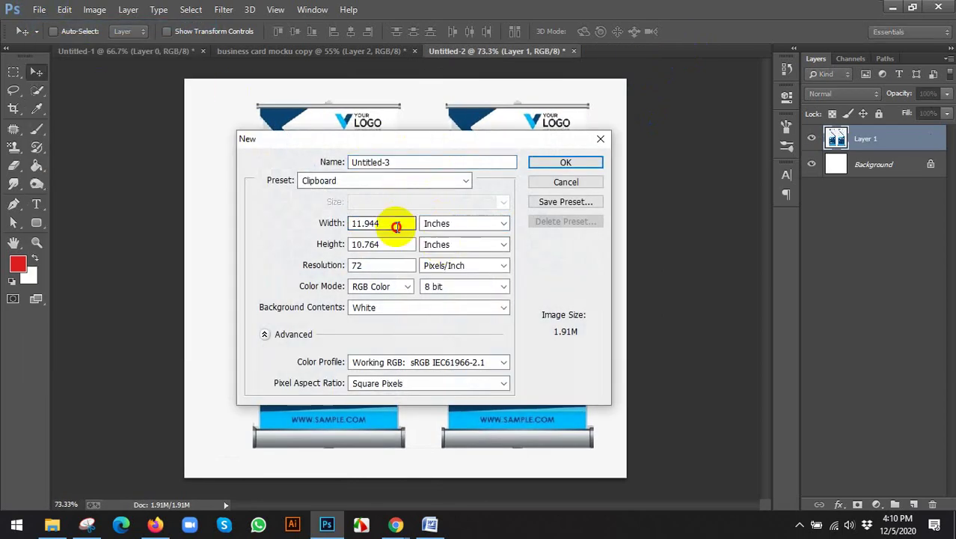
left_click_drag(397, 226, 291, 230)
type("3")
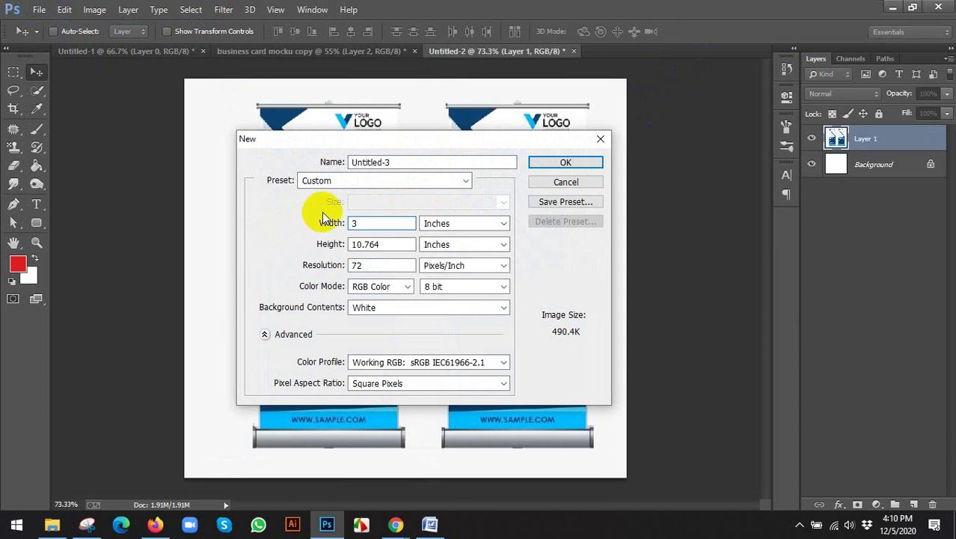
type("3")
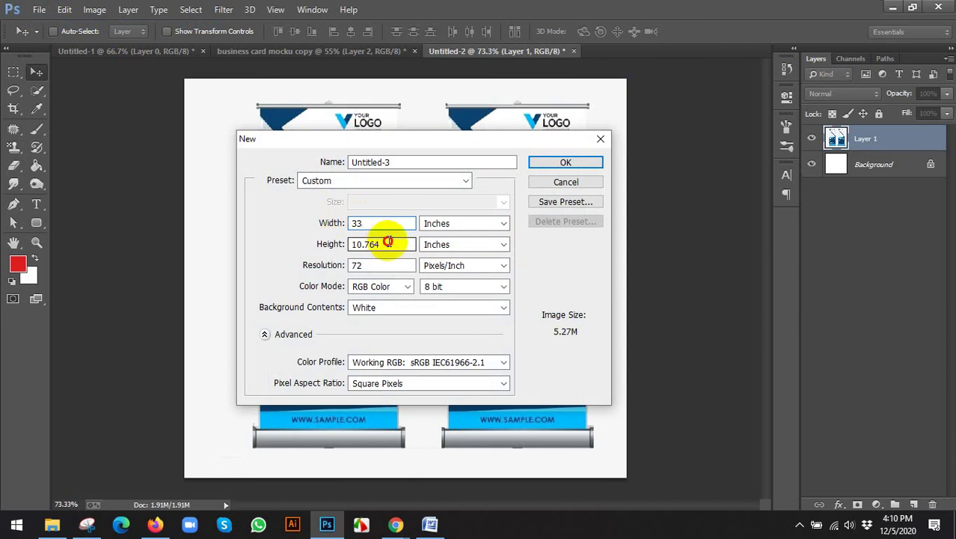
left_click_drag(386, 243, 297, 246)
type("80")
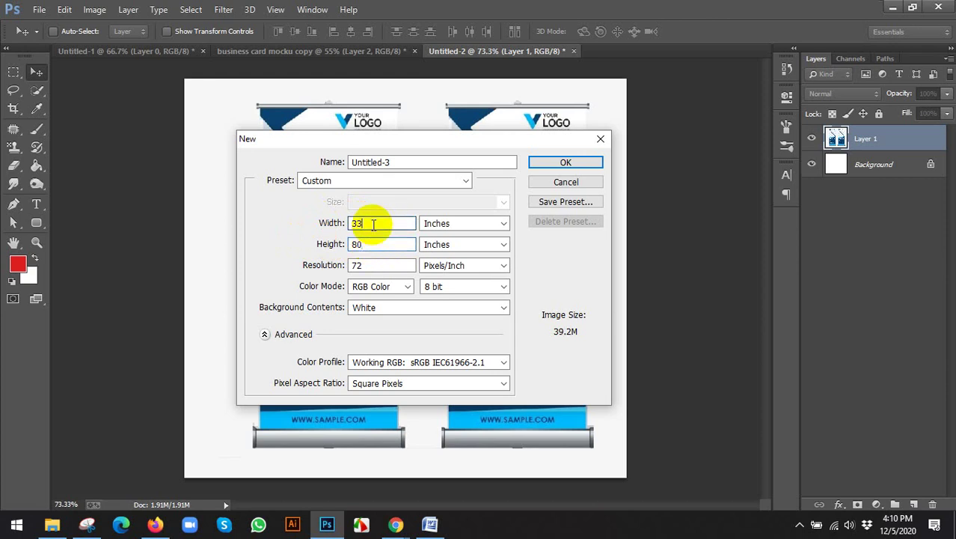
Change the new document's size to 13 by 60 inches, create it, and close the resulting blank canvas
left_click_drag(373, 223, 358, 223)
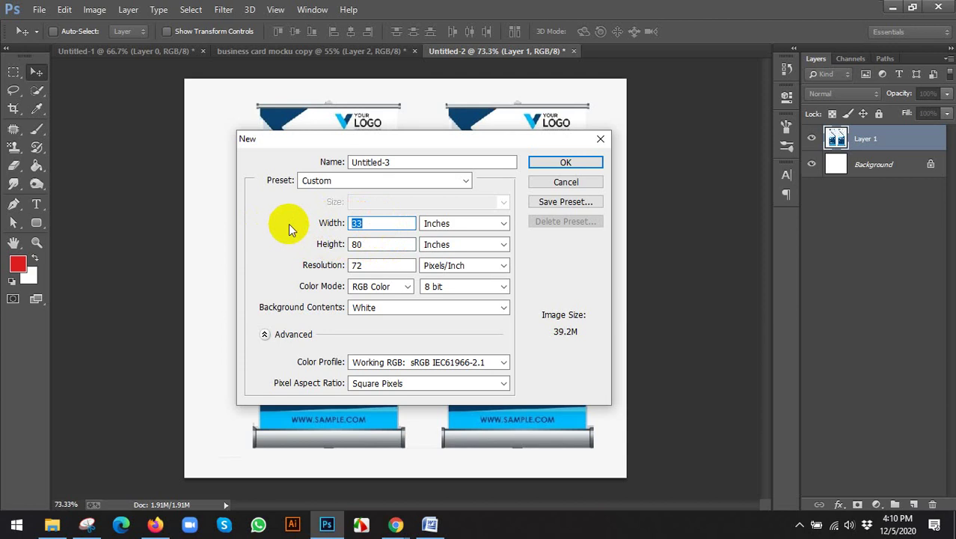
type("1")
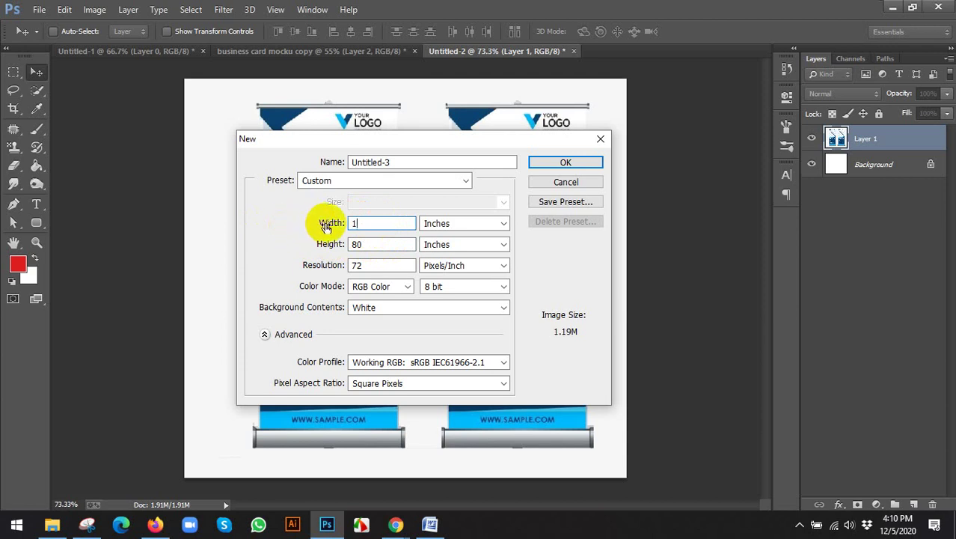
type("3")
left_click_drag(372, 240, 284, 241)
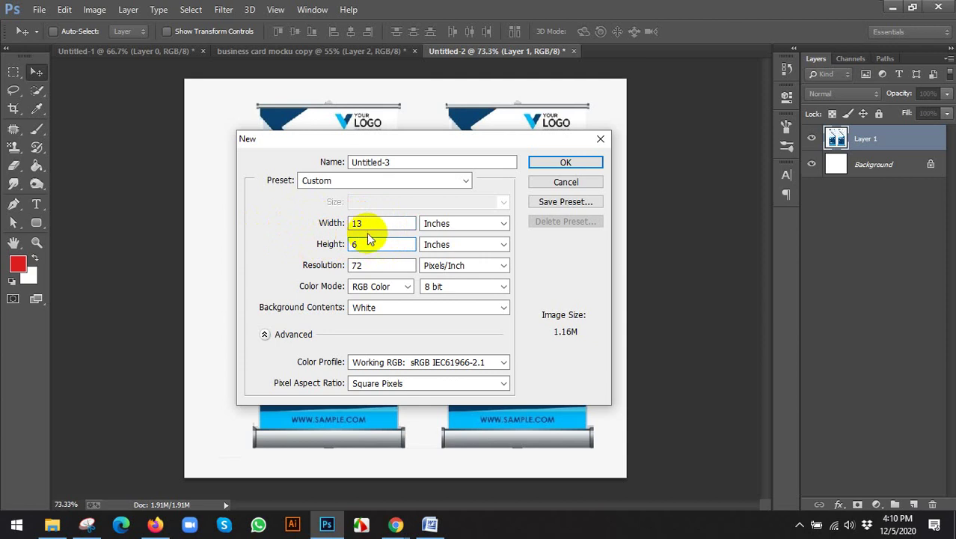
type("60")
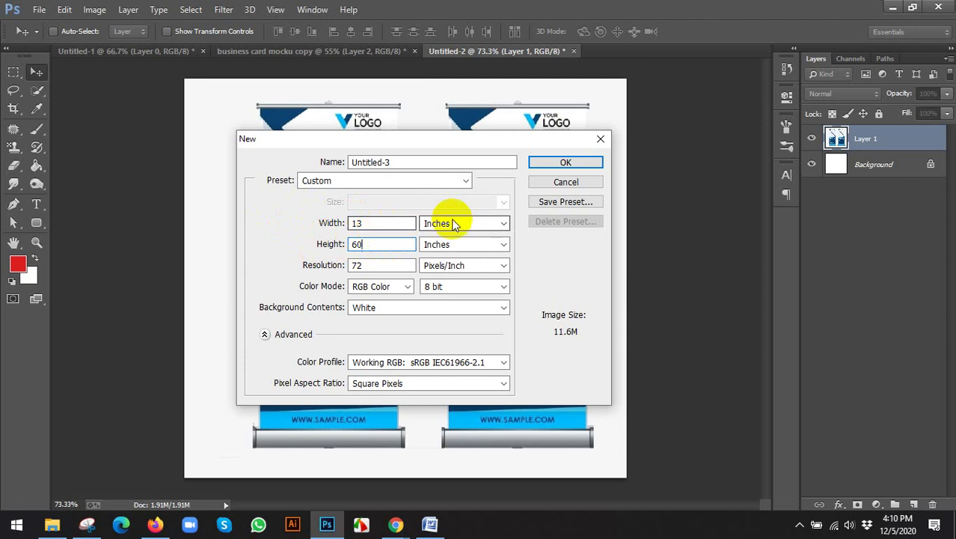
double_click(380, 223)
left_click(376, 265)
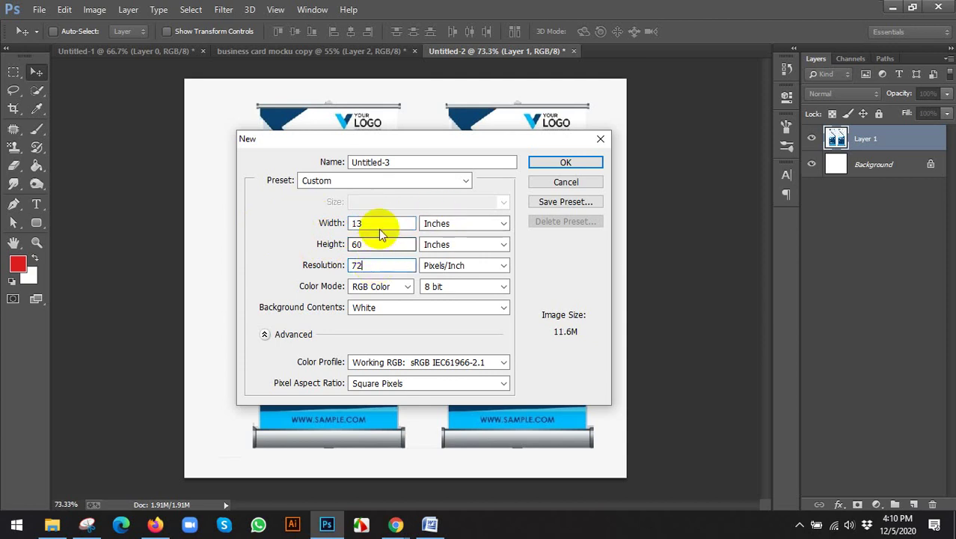
left_click(550, 171)
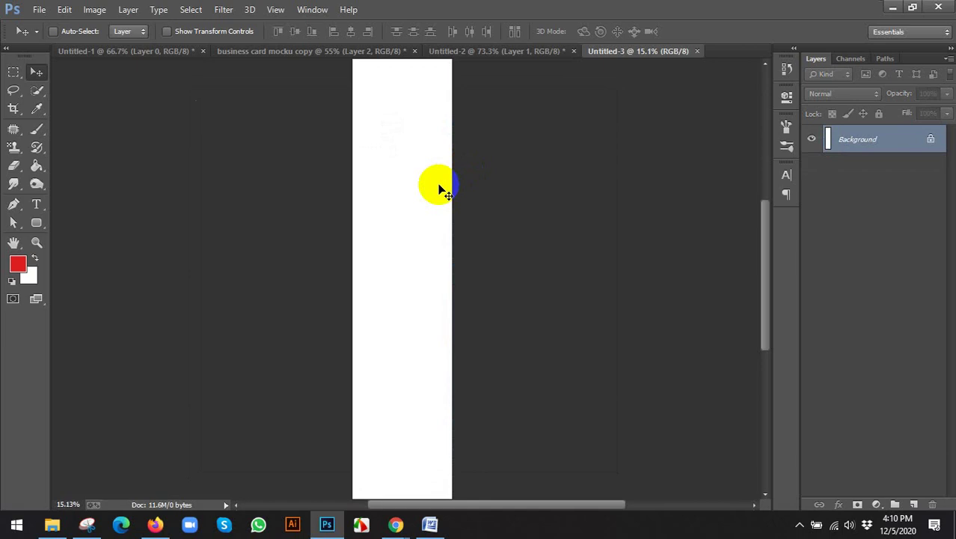
left_click(696, 51)
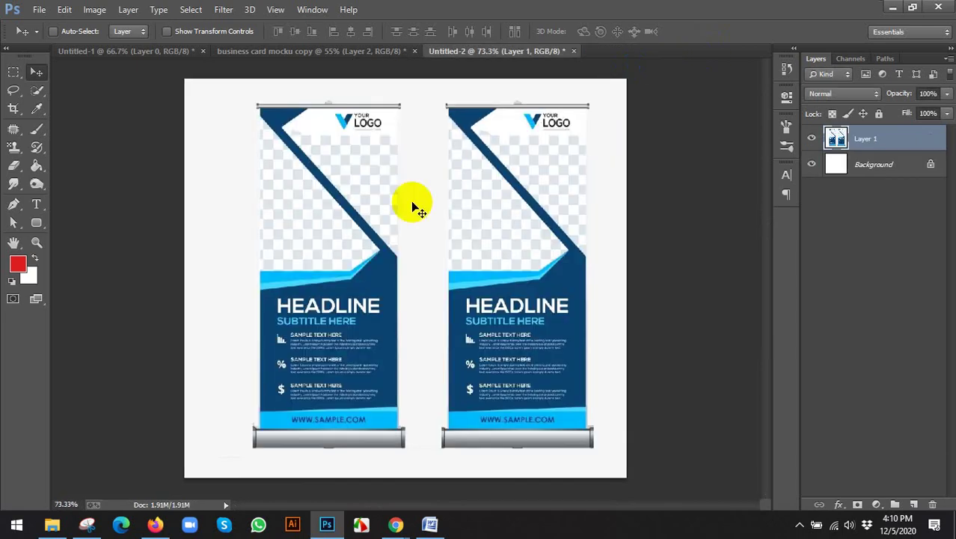
Create a new document 33 inches wide by 80 inches high at 72 pixels/inch
left_click(64, 9)
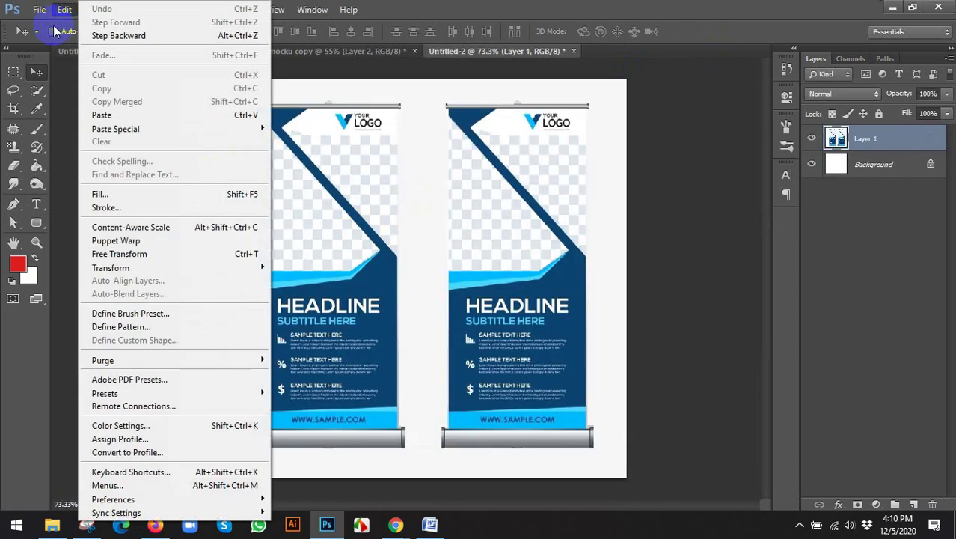
left_click(39, 22)
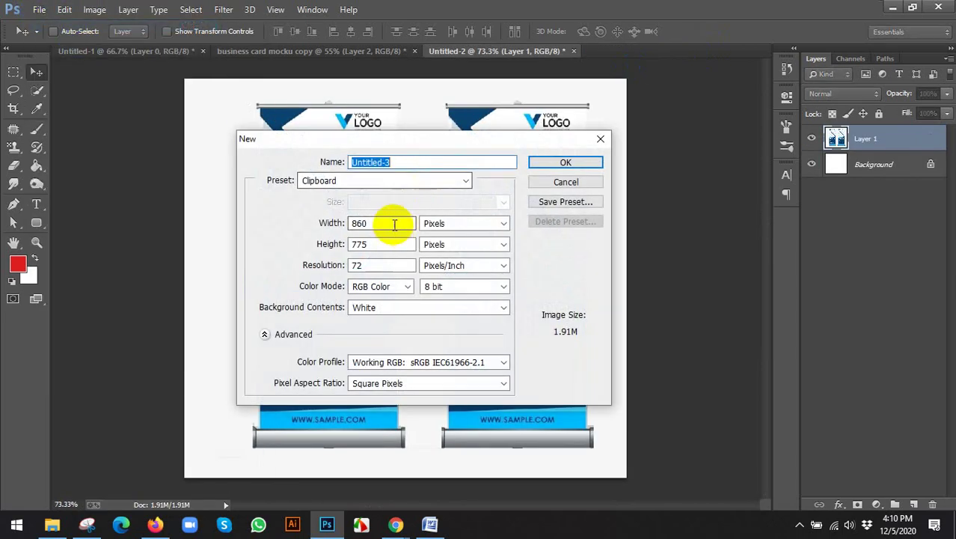
left_click(438, 223)
left_click(433, 244)
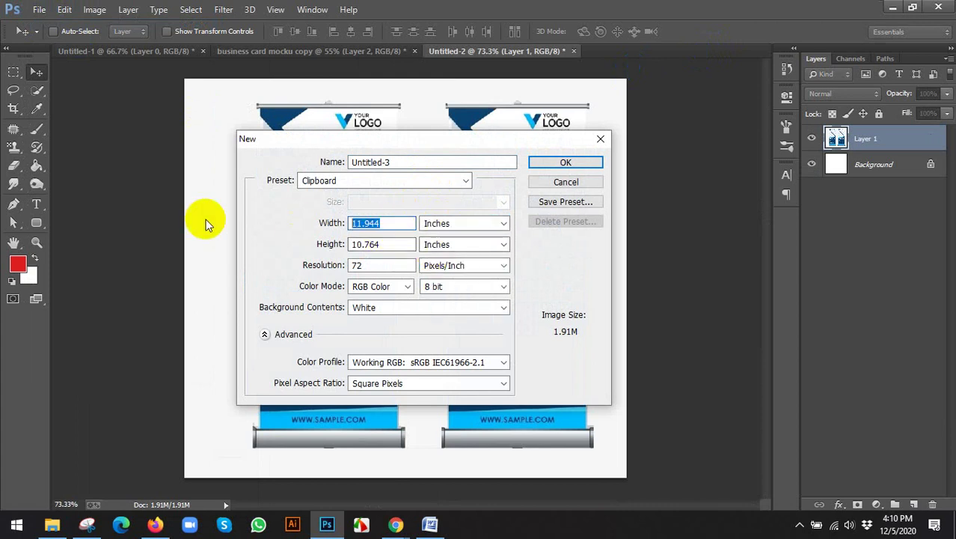
type("33")
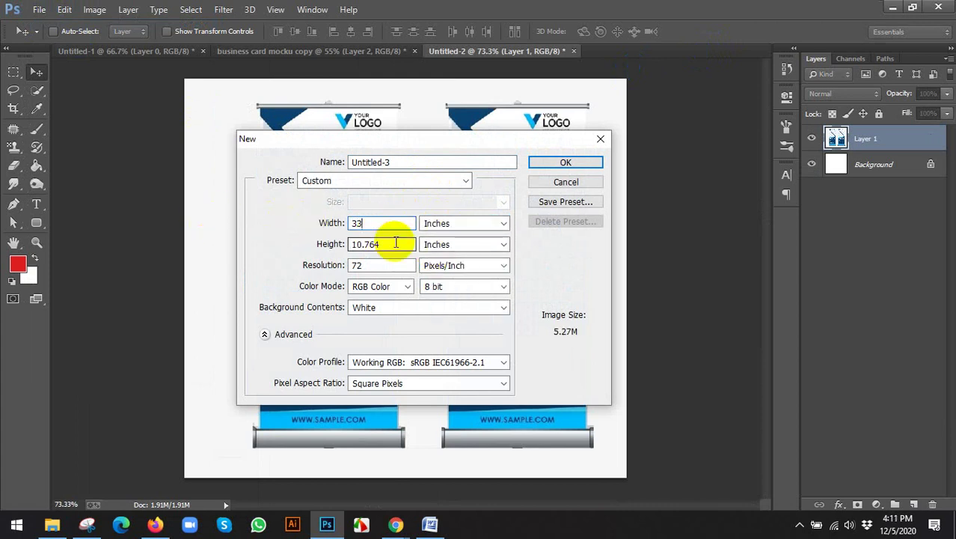
key("Tab")
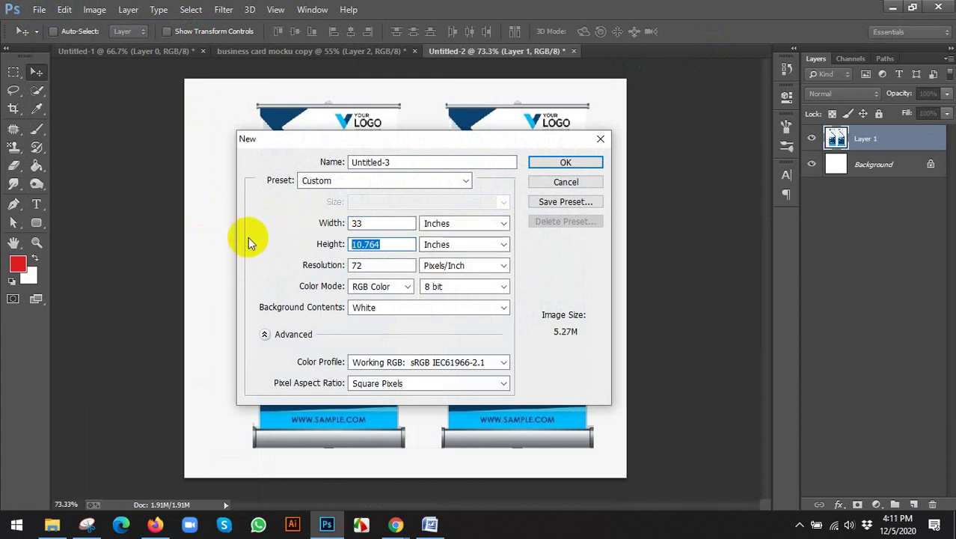
type("80")
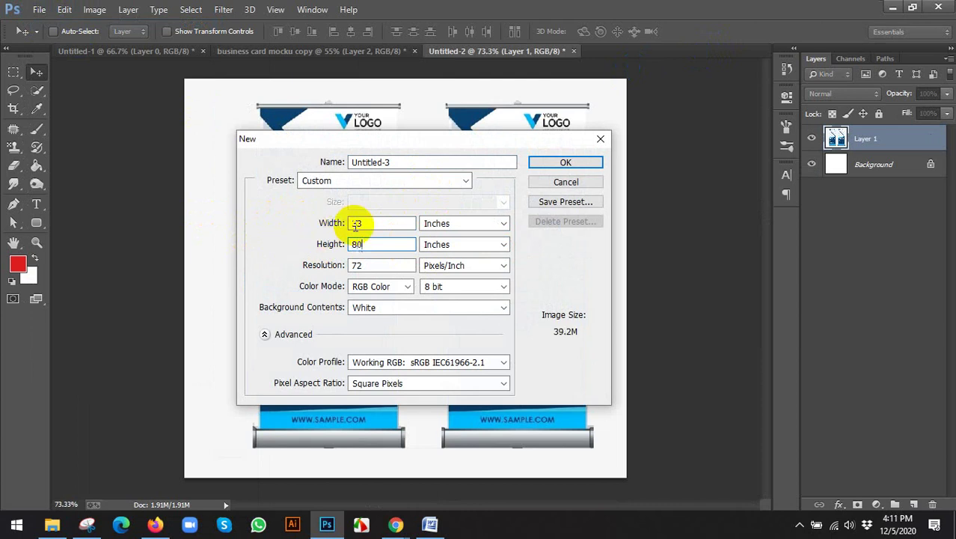
left_click(568, 162)
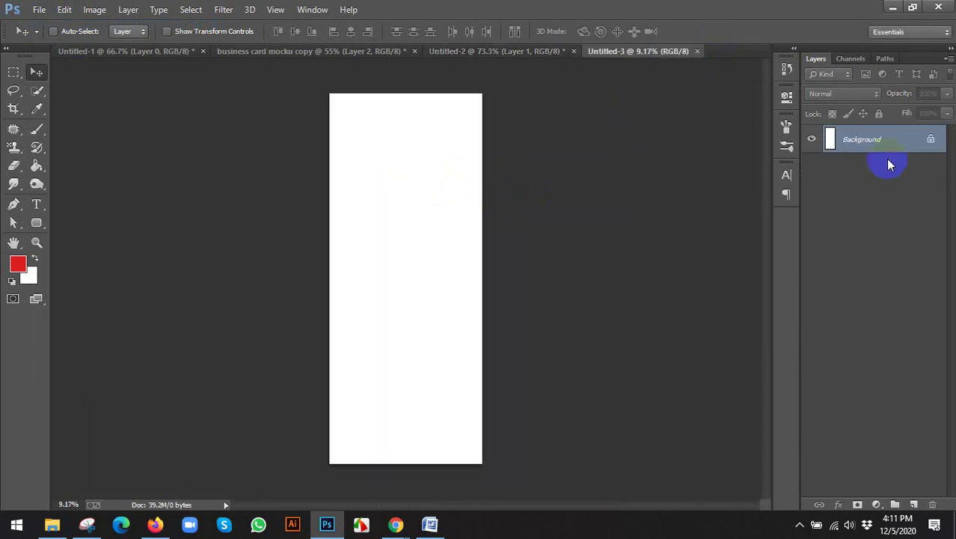
Convert the new document's locked background into a regular layer named Layer 0
right_click(889, 165)
left_click(789, 138)
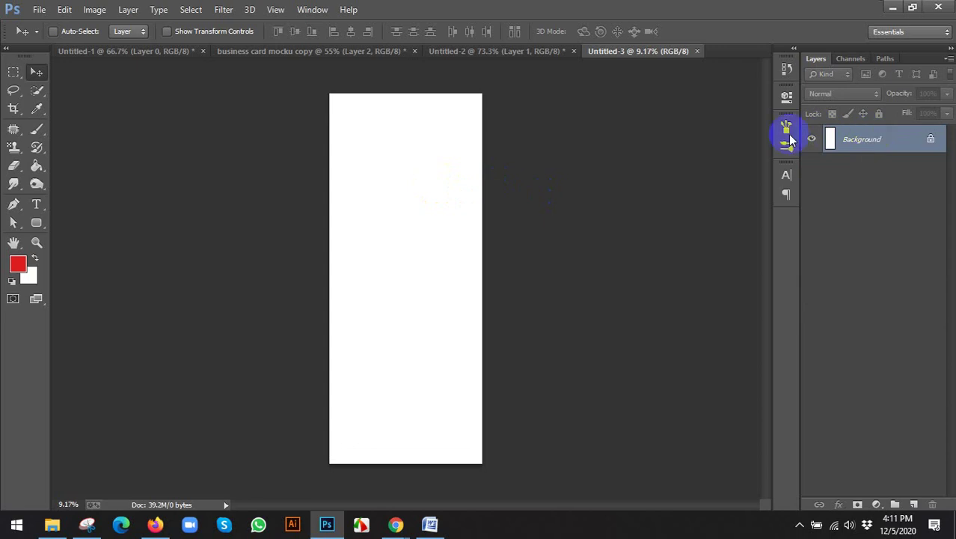
double_click(833, 140)
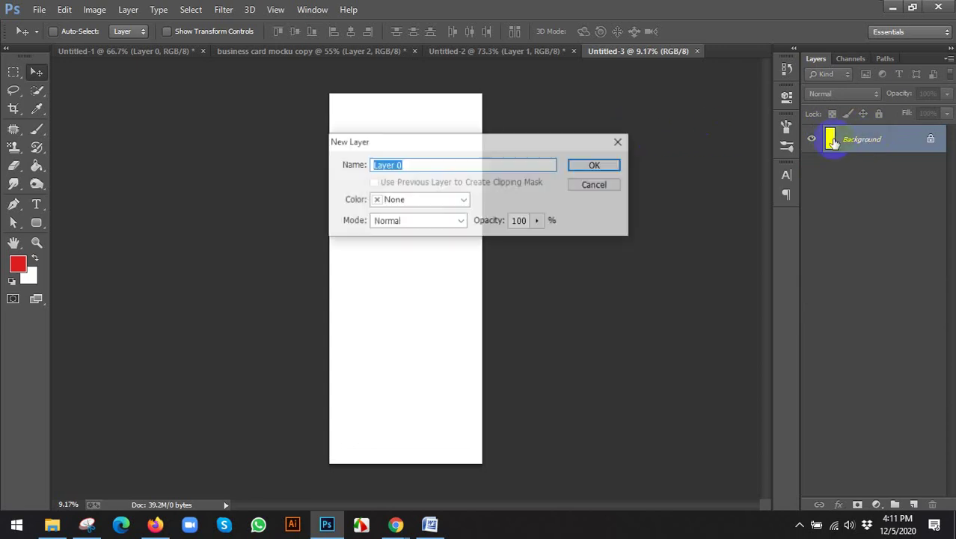
left_click(597, 165)
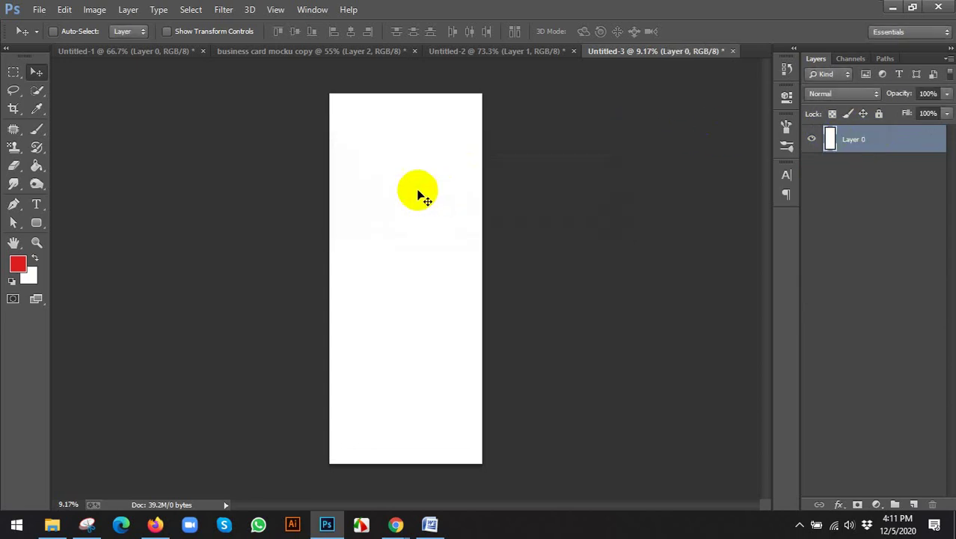
Close the blank Untitled-1 document without saving its changes
left_click(132, 52)
left_click(202, 51)
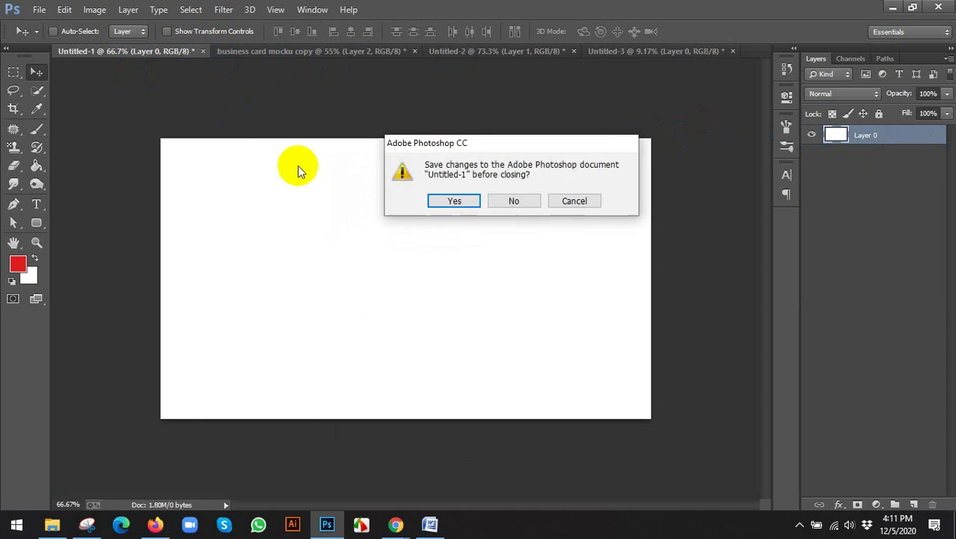
left_click(510, 202)
Copy the white 33 × 80 inch layer from Untitled-3 into the Untitled-2 banner reference document
left_click(213, 51)
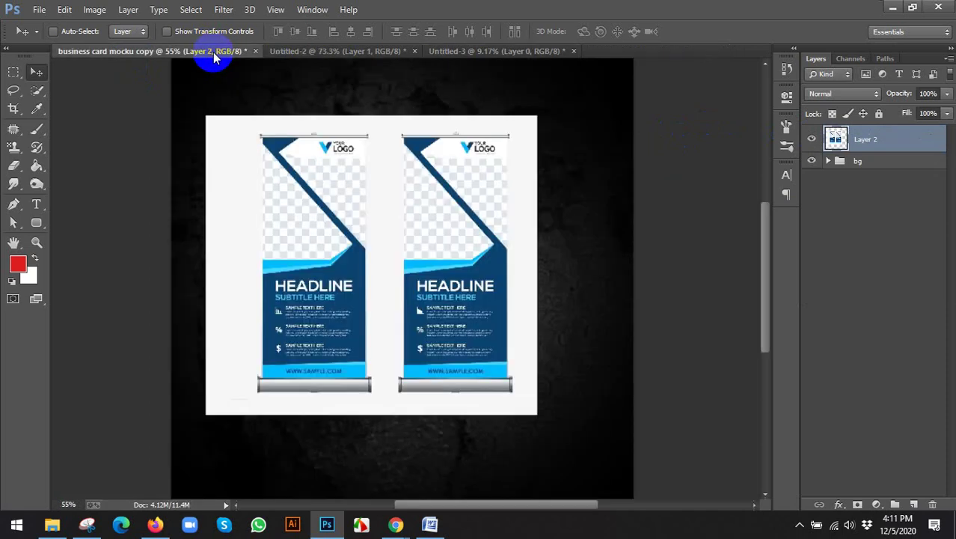
left_click(303, 51)
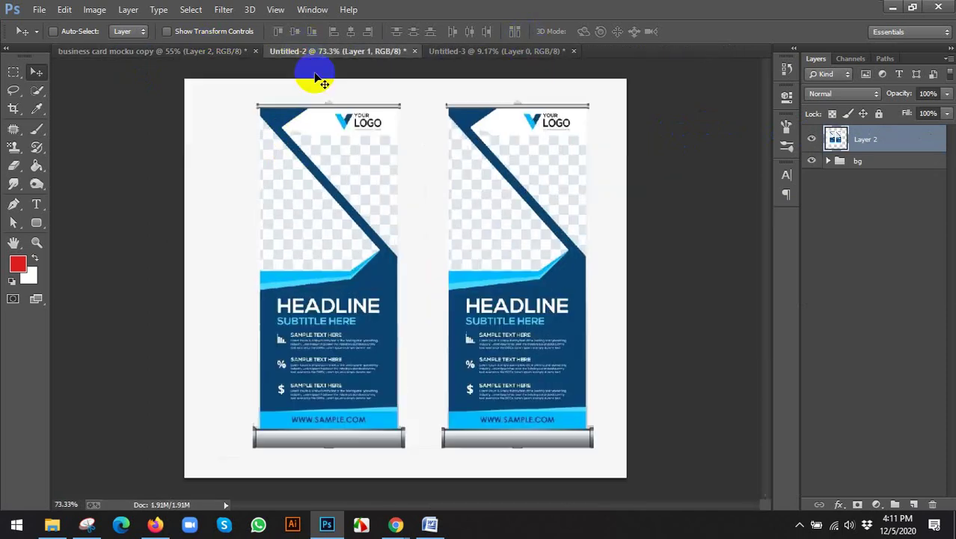
left_click(504, 50)
left_click_drag(449, 221, 365, 196)
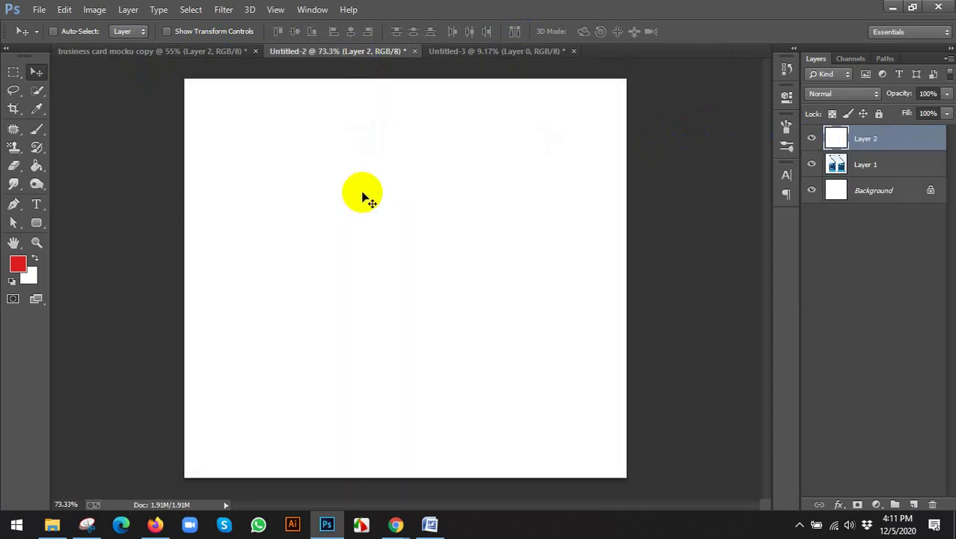
Scale the white layer down to about 7.2% around its center and move it over the left reference banner
scroll(433, 188, "down", 6)
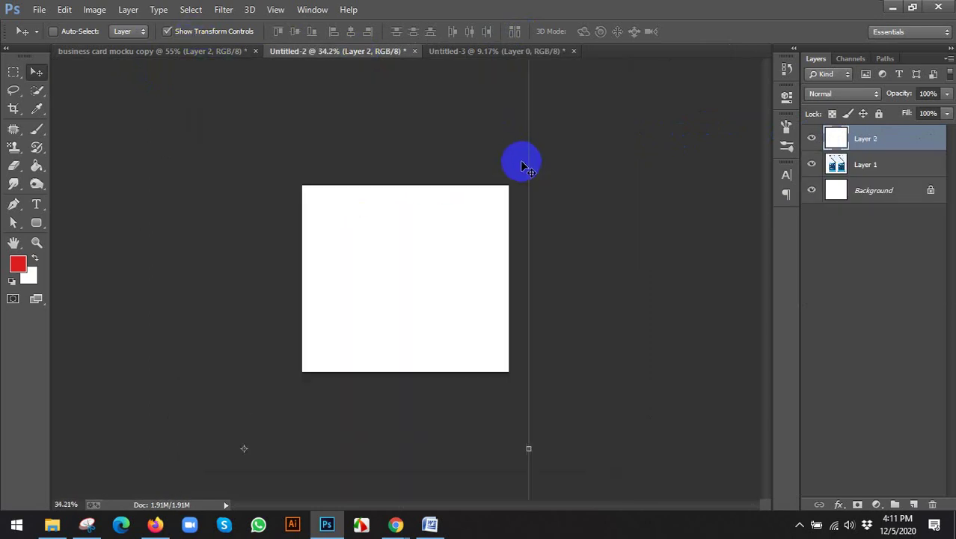
scroll(459, 142, "down", 3)
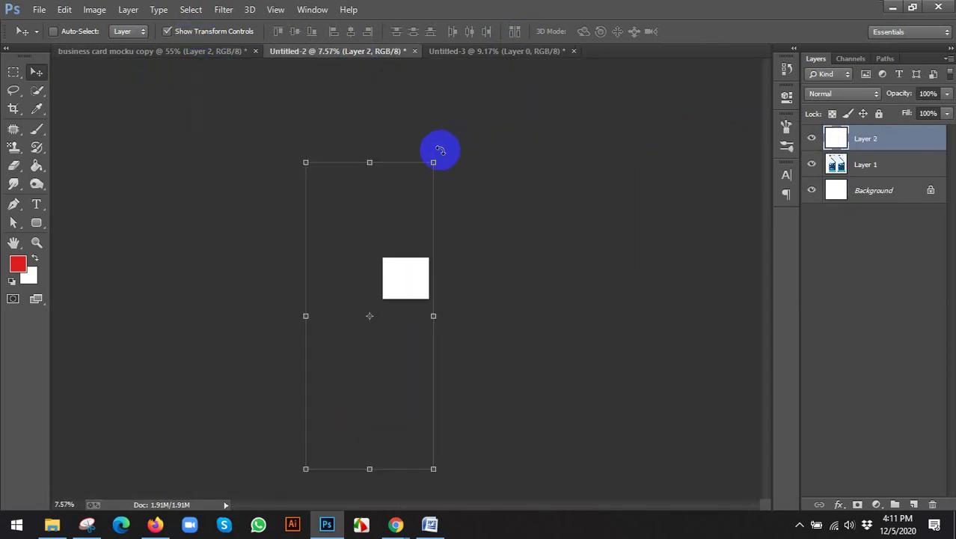
left_click_drag(435, 161, 376, 316)
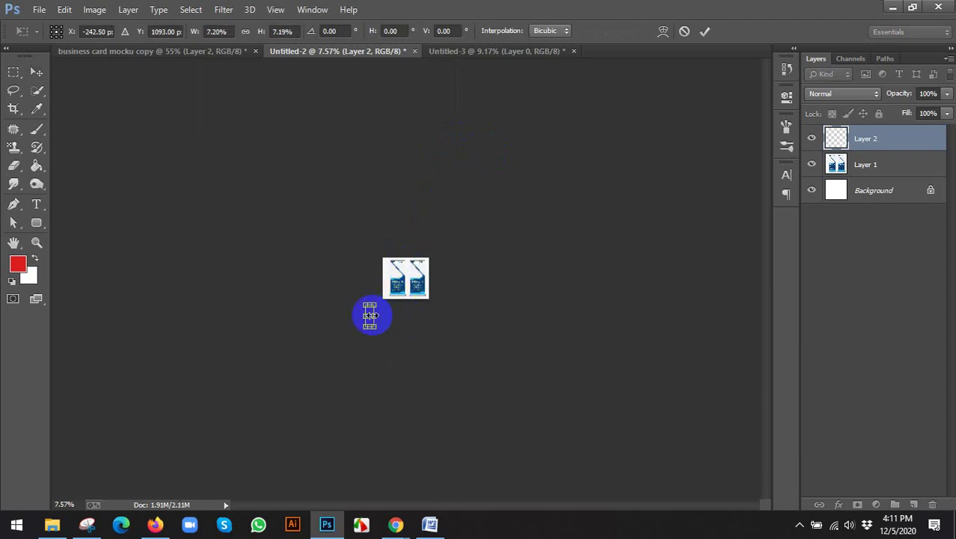
scroll(371, 315, "up", 2)
scroll(371, 315, "up", 4)
left_click_drag(298, 375, 374, 262)
scroll(374, 262, "up", 6)
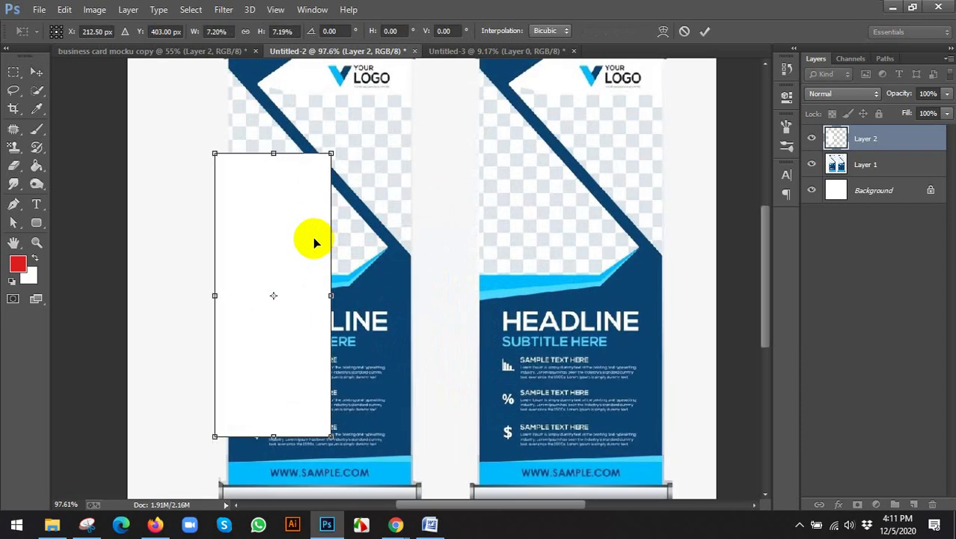
Align the white rectangle with the left banner's top-left corner and enlarge it to about 11.57% width and 10.92% height to cover the artwork
left_click_drag(315, 239, 327, 152)
scroll(329, 178, "down", 1)
left_click_drag(353, 314, 401, 429)
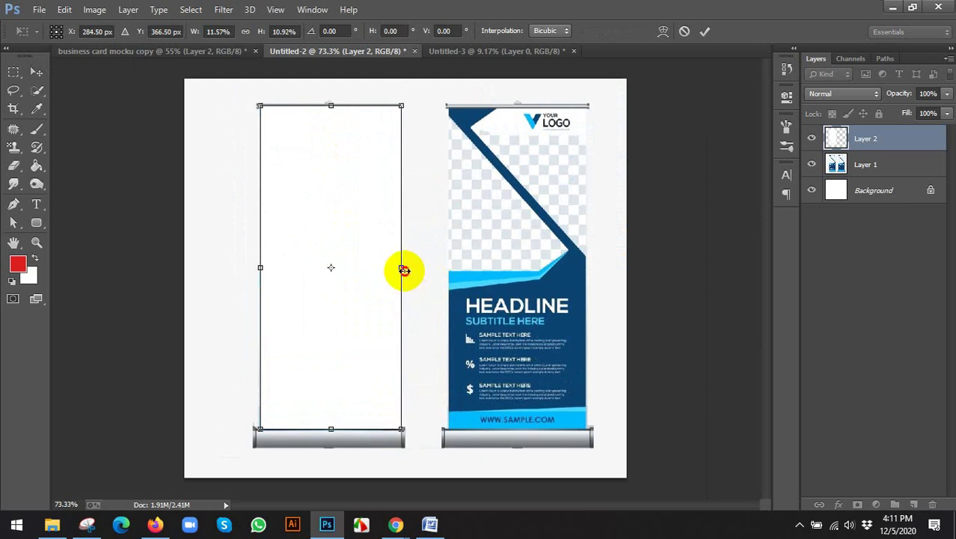
Fit the white rectangle to the left banner at 11.36% width and 11.01% height, overlapping its base, and apply the transformation
left_click_drag(403, 270, 397, 269)
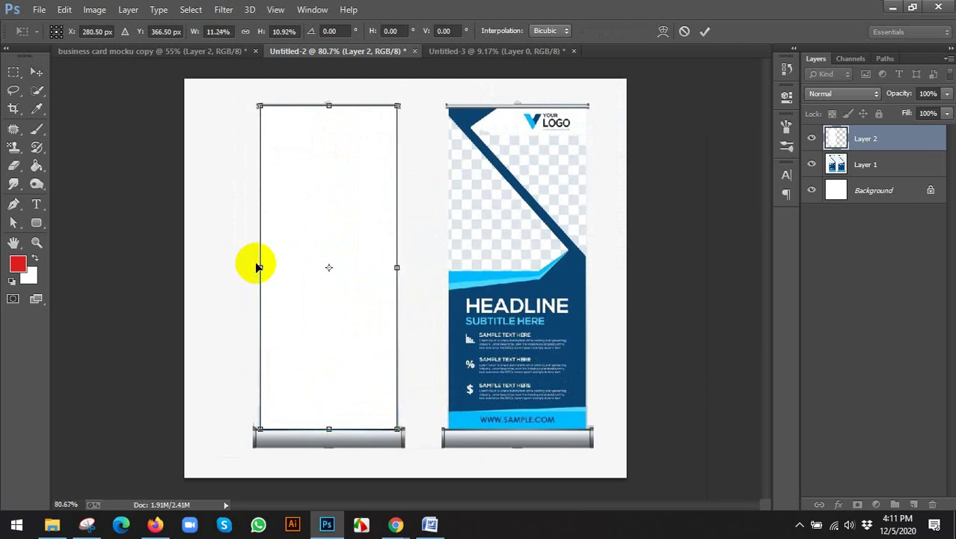
scroll(247, 268, "up", 2)
left_click_drag(241, 273, 235, 267)
scroll(324, 341, "down", 1)
scroll(319, 446, "up", 2)
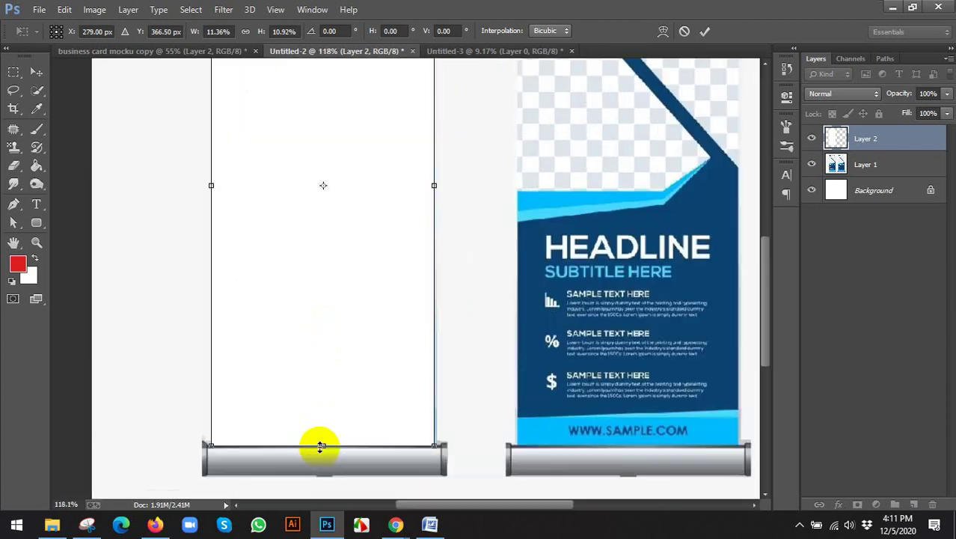
left_click_drag(323, 447, 322, 450)
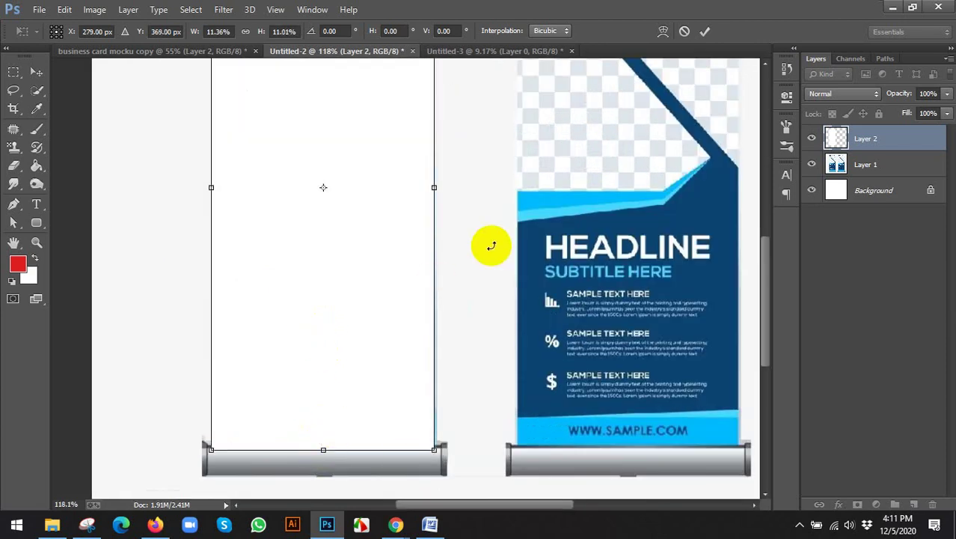
key("Return")
scroll(466, 253, "down", 2)
left_click(214, 31)
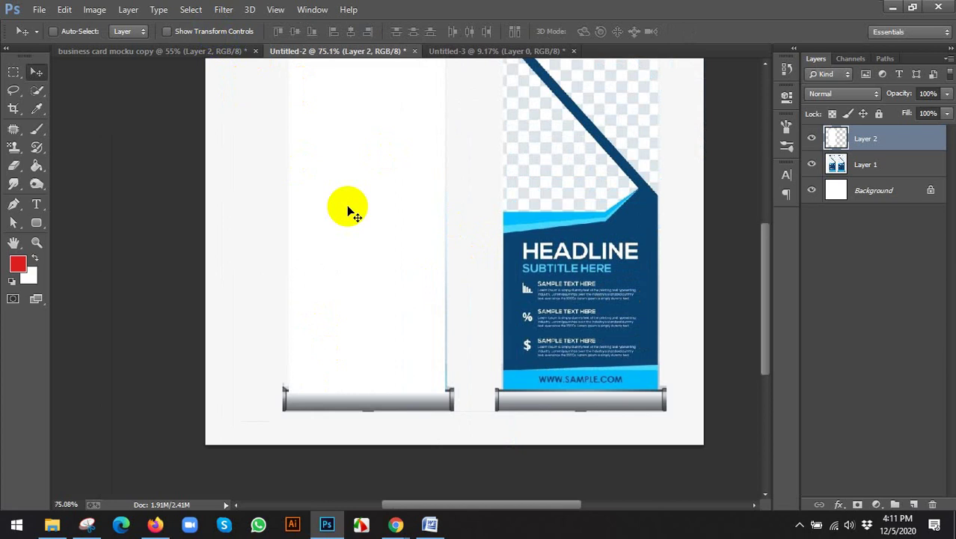
Hide the white panel layer and cut the left banner's top rail from Layer 1 onto a new layer
scroll(352, 211, "down", 1)
scroll(380, 134, "up", 2)
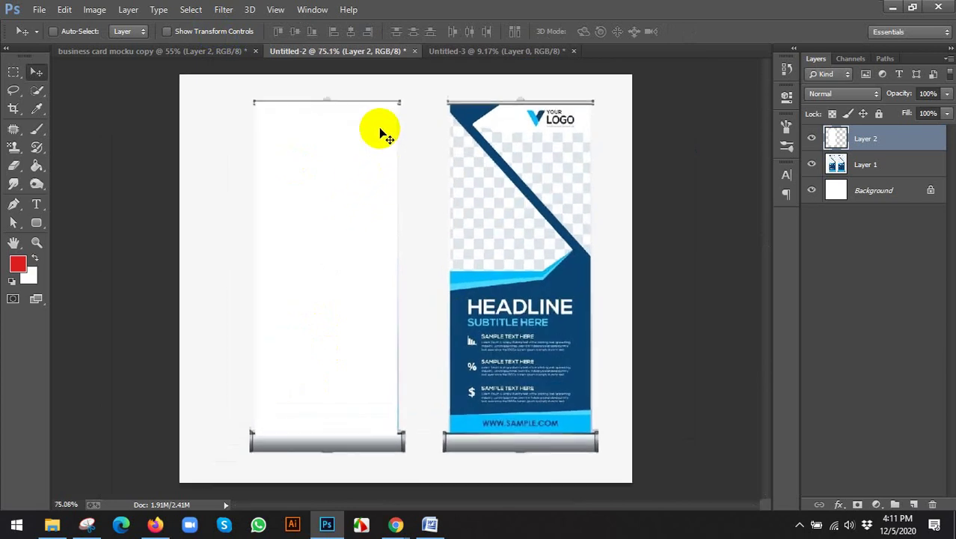
left_click(812, 139)
scroll(364, 100, "up", 3)
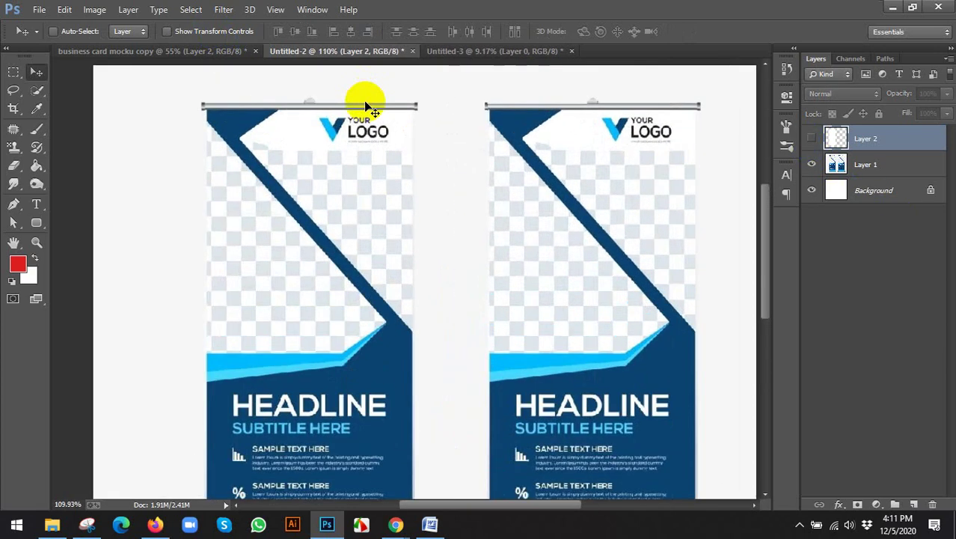
scroll(355, 120, "up", 1)
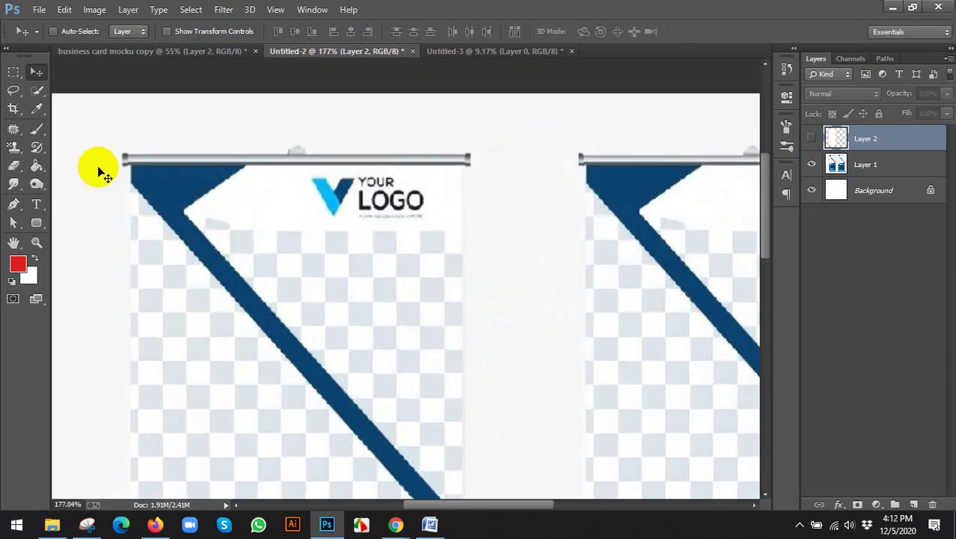
left_click(14, 72)
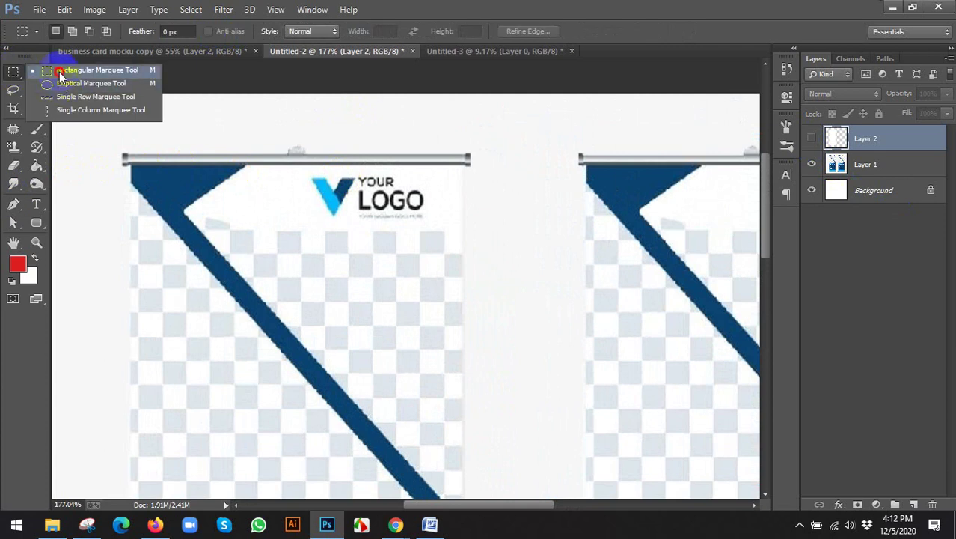
left_click(66, 70)
left_click(875, 164)
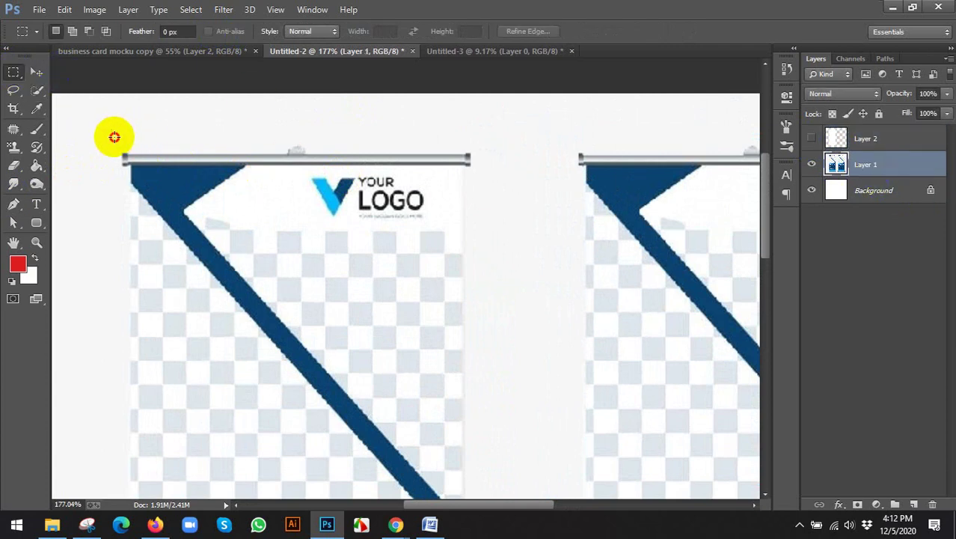
left_click_drag(113, 136, 473, 164)
right_click(442, 161)
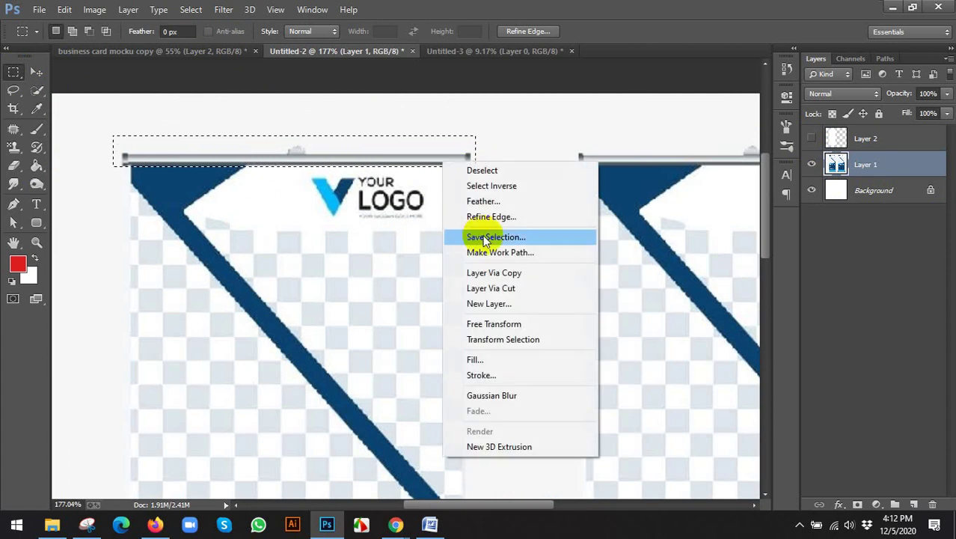
left_click(485, 292)
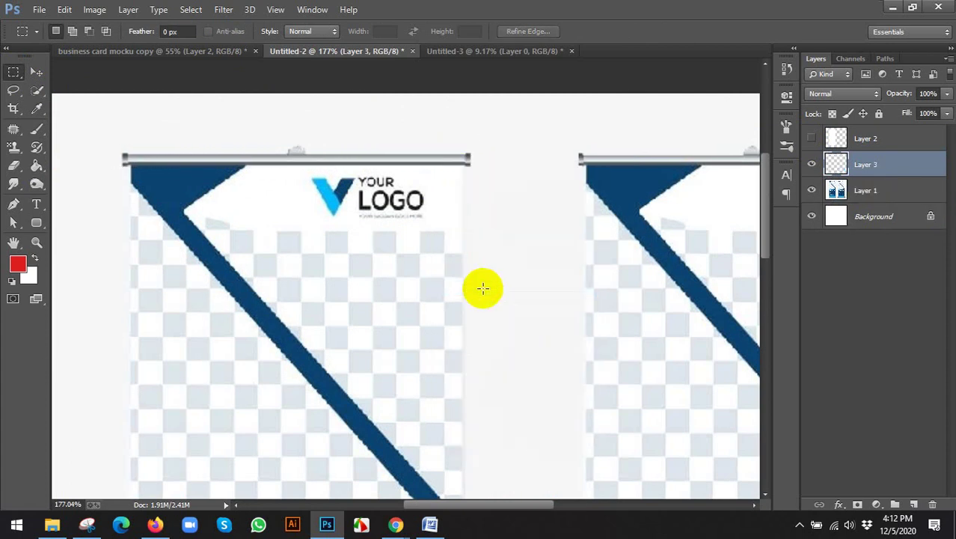
Show the white panel again and move the cut top rail layer above it
left_click(812, 139)
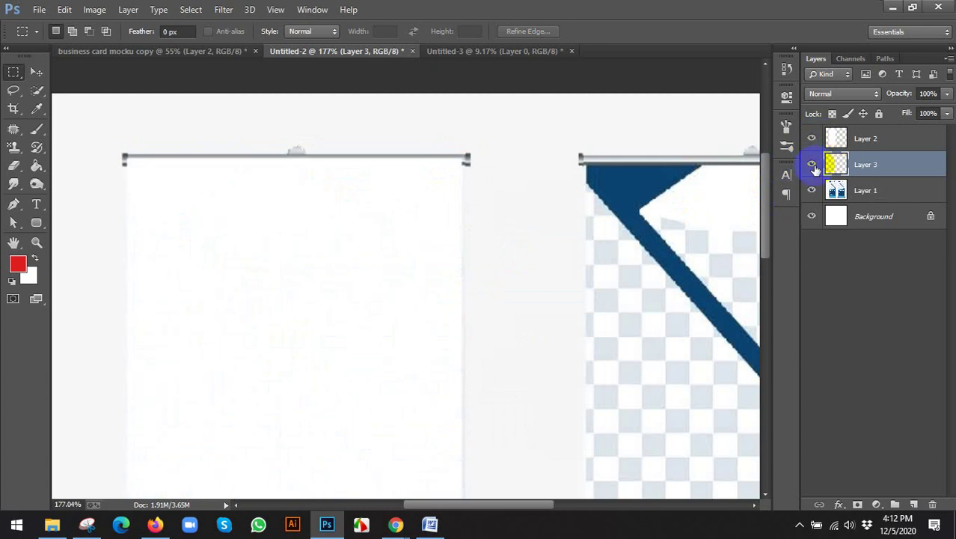
key("v")
left_click_drag(876, 138, 877, 142)
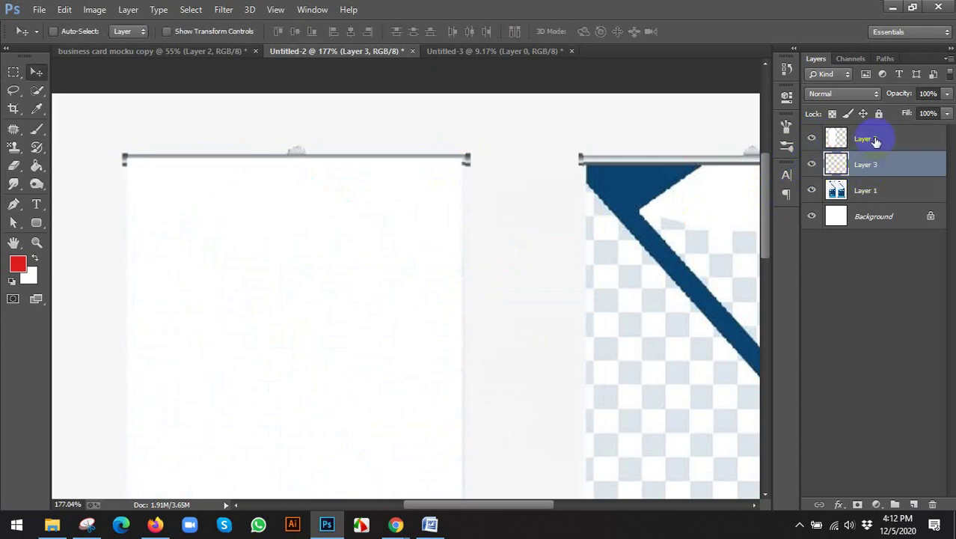
left_click_drag(861, 179, 857, 187)
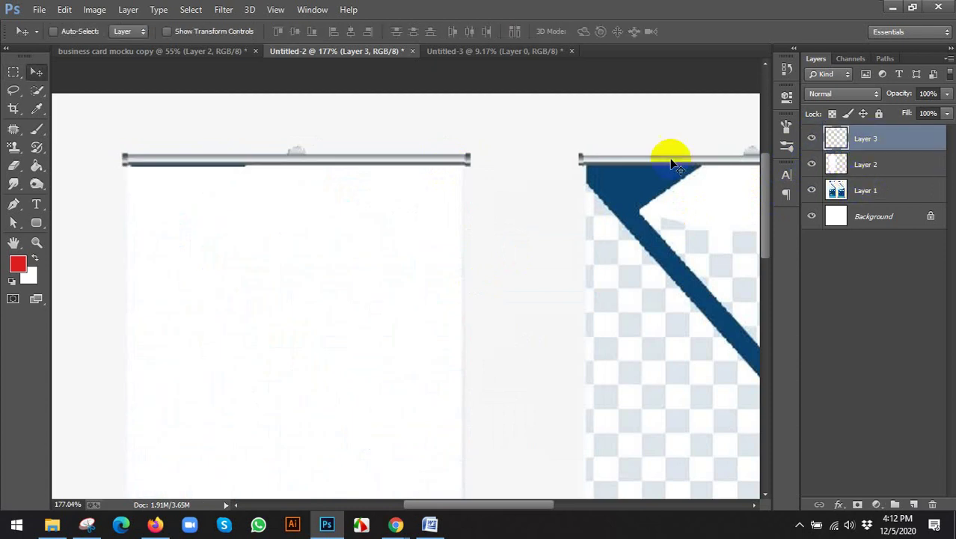
scroll(345, 201, "down", 5)
scroll(399, 362, "up", 2)
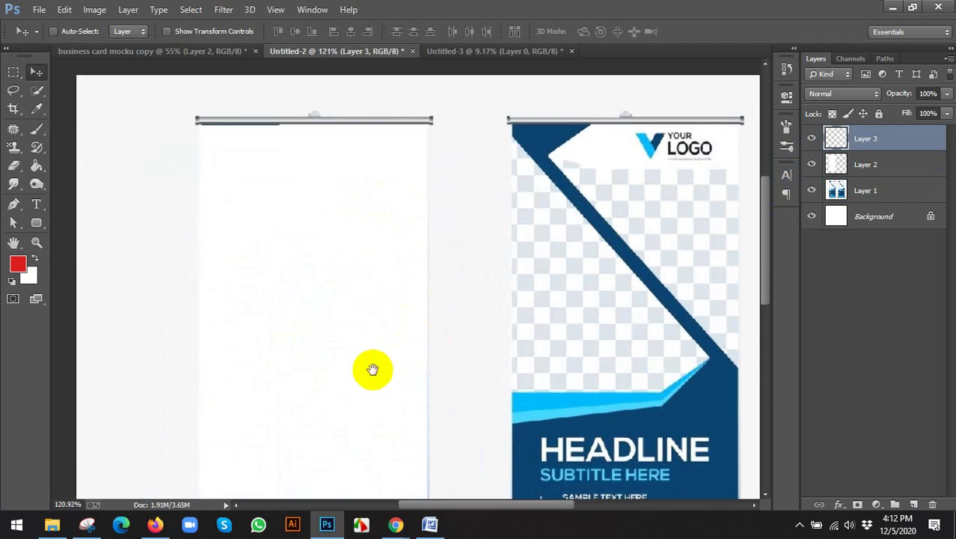
Hide the white panel and cut the left banner's metallic base from Layer 1 onto a new layer
scroll(372, 370, "down", 6)
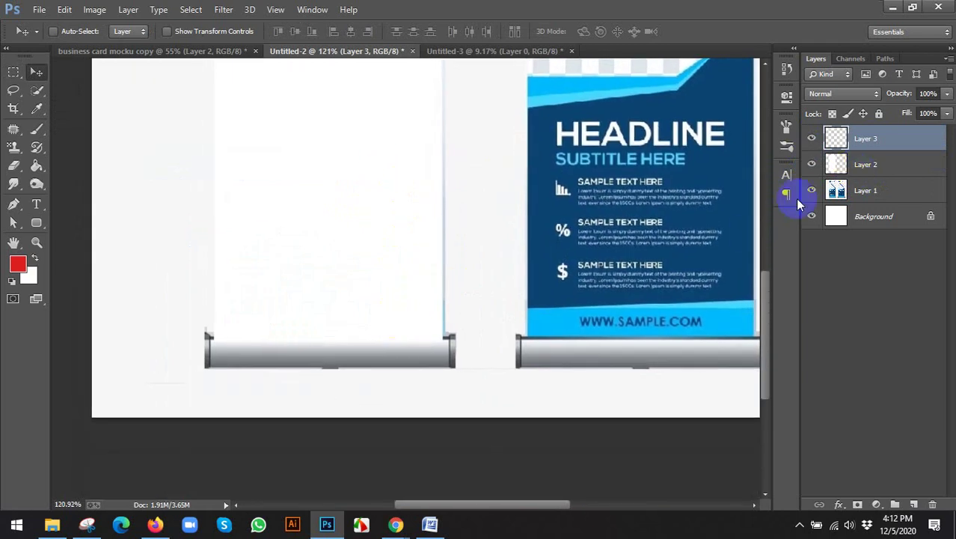
left_click(812, 167)
left_click(838, 190)
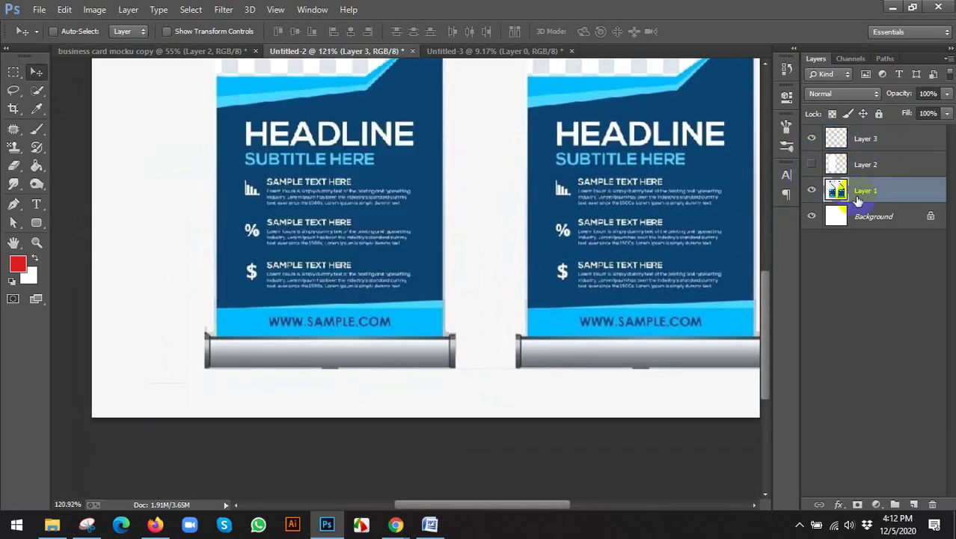
scroll(316, 370, "up", 1)
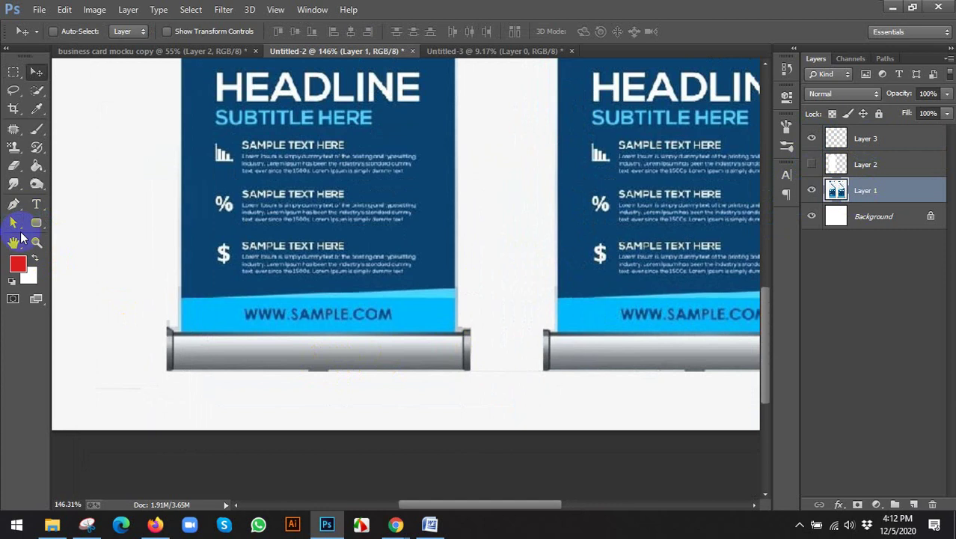
left_click(11, 205)
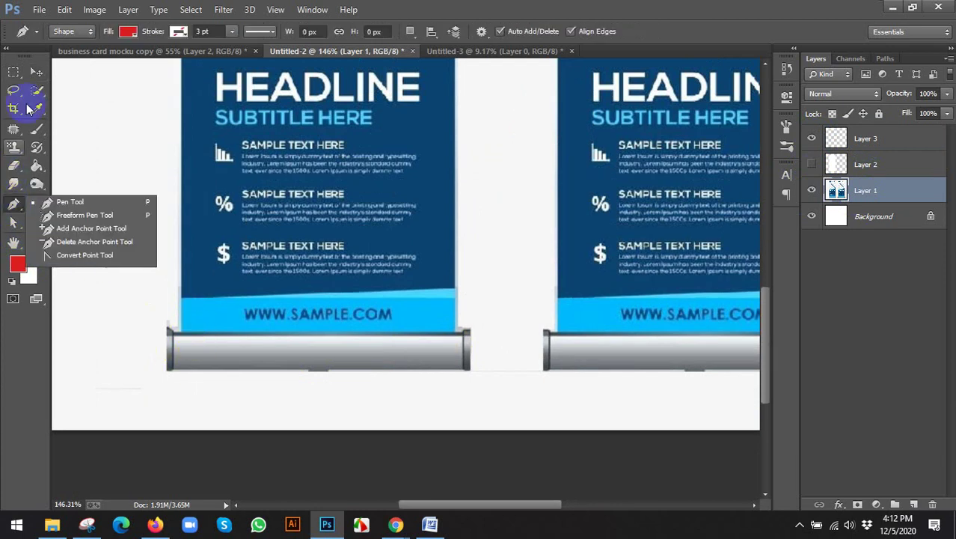
left_click(28, 110)
left_click(14, 71)
left_click_drag(133, 381, 486, 379)
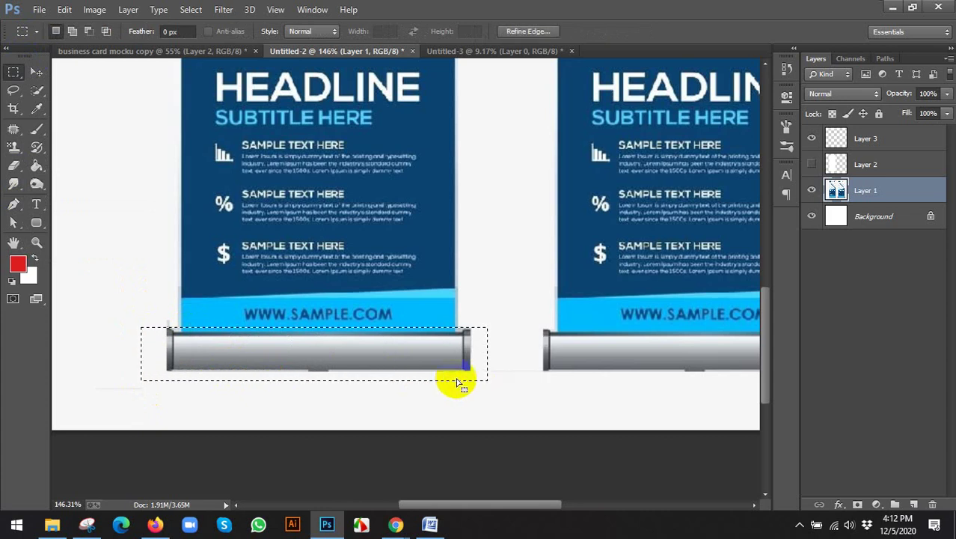
right_click(386, 357)
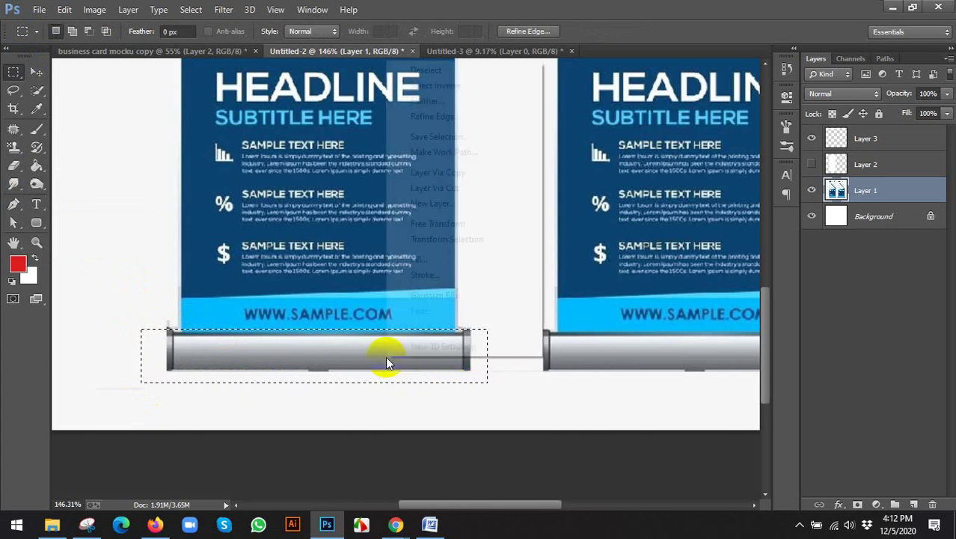
left_click(431, 189)
Move the cut base layer above the white panel layer and make the panel visible again
left_click(39, 72)
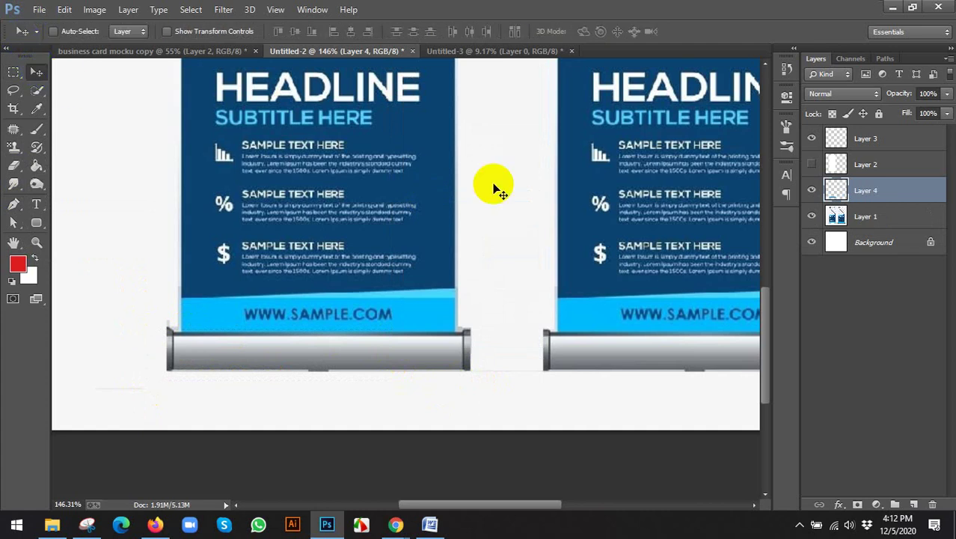
scroll(491, 188, "down", 1)
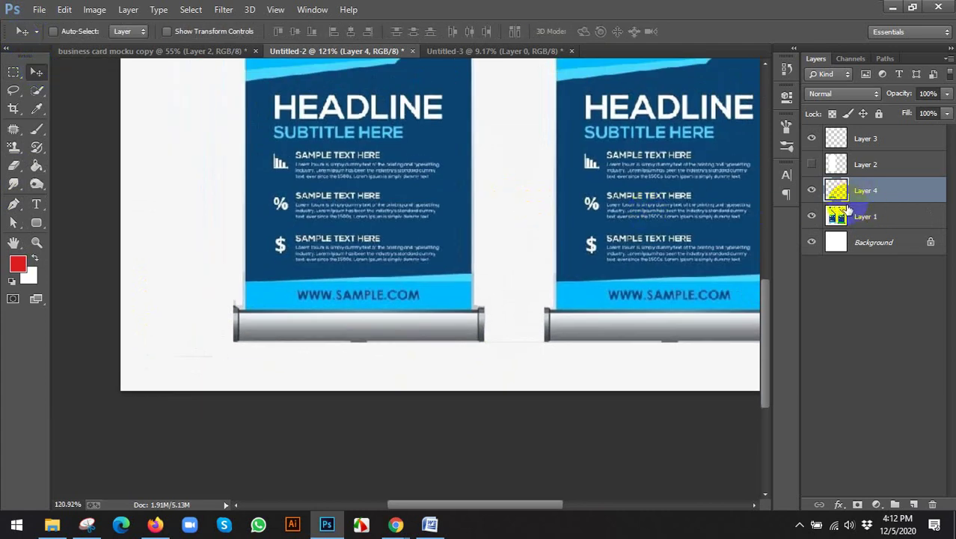
key("ctrl+bracketright")
scroll(341, 293, "down", 4)
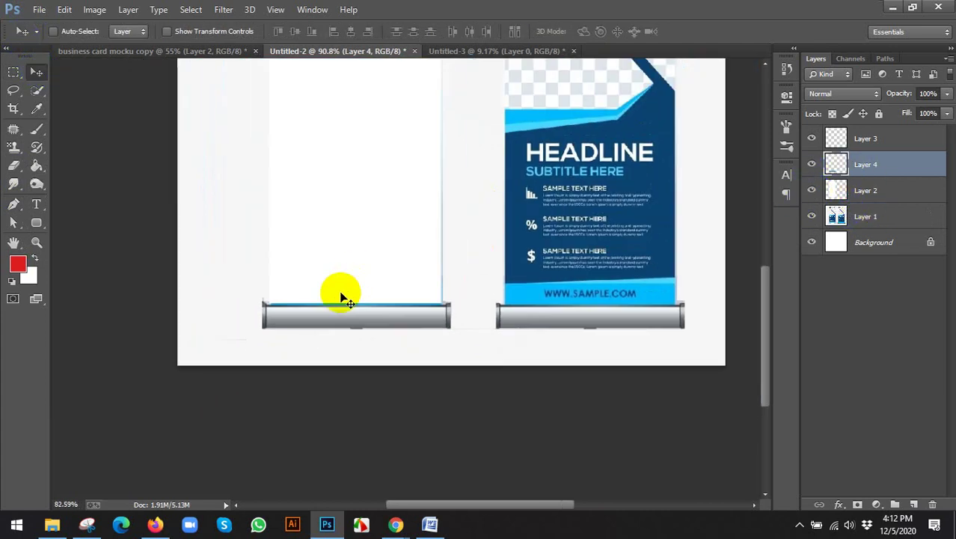
Shorten the white panel (Layer 2) to 98.58% height so it ends just above the base, and apply the transformation
scroll(341, 399, "up", 2)
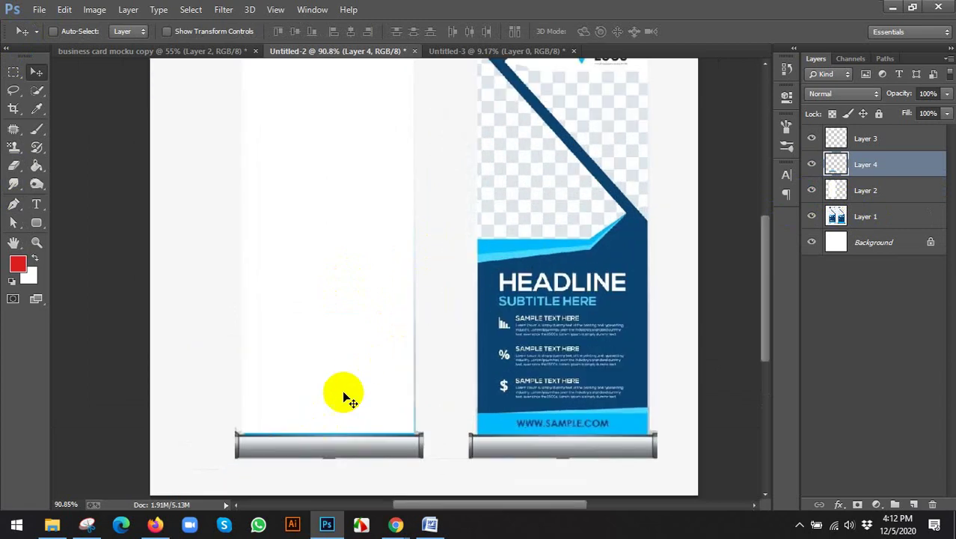
left_click(862, 194)
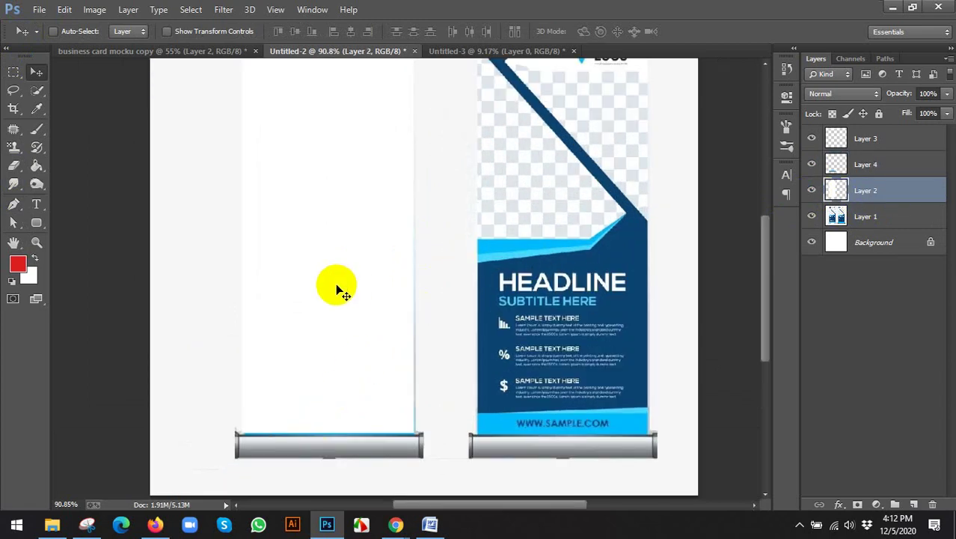
key("ctrl+t")
scroll(407, 438, "up", 3)
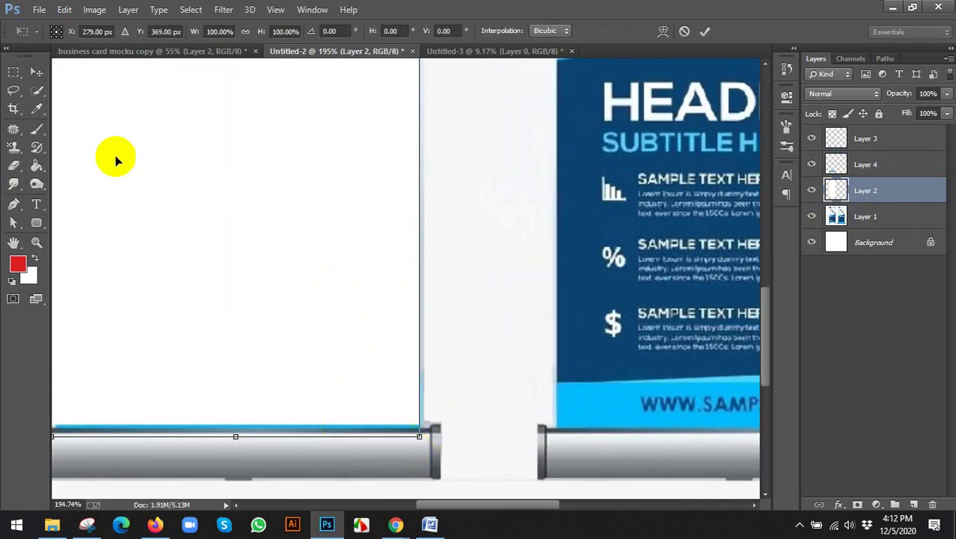
left_click_drag(237, 432, 237, 423)
left_click(36, 72)
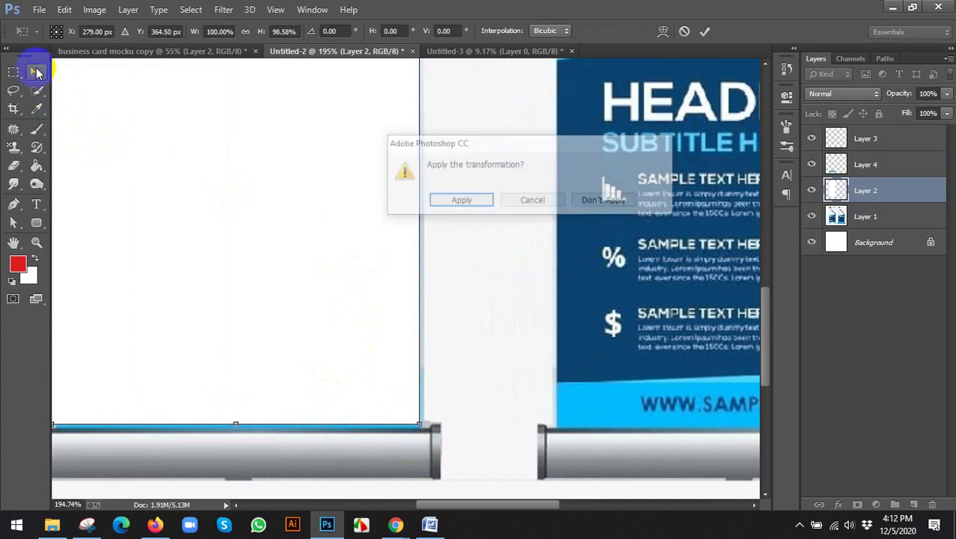
left_click(470, 200)
scroll(474, 273, "down", 6)
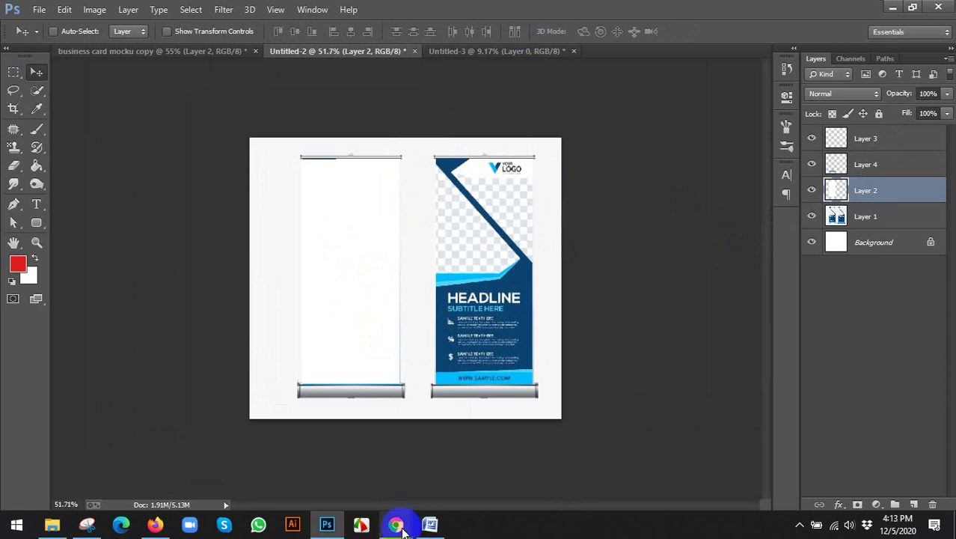
Switch to Chrome, preview the green Dreamstime roll-up banner and browse more roll-up banner image results
mouse_move(396, 524)
left_click(314, 467)
scroll(397, 338, "down", 3)
scroll(421, 330, "up", 2)
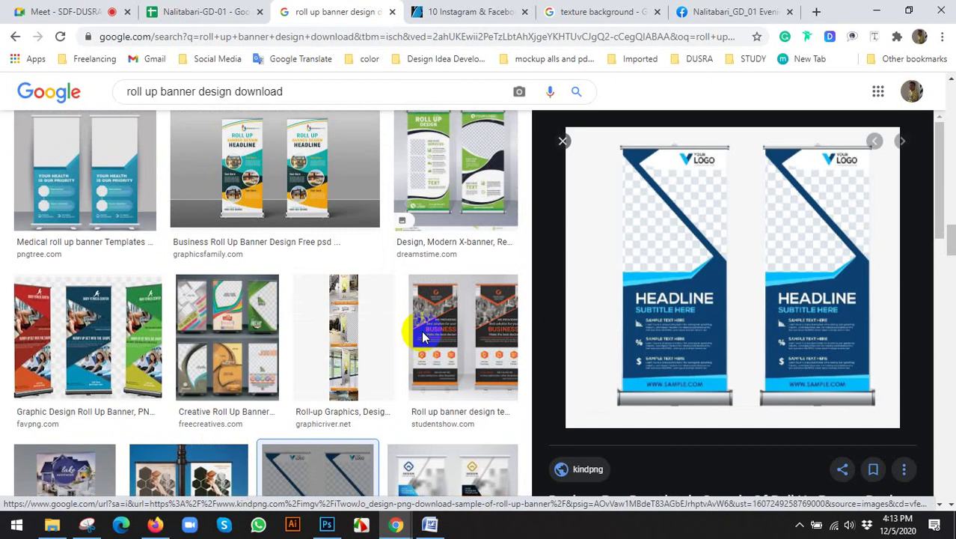
left_click(453, 198)
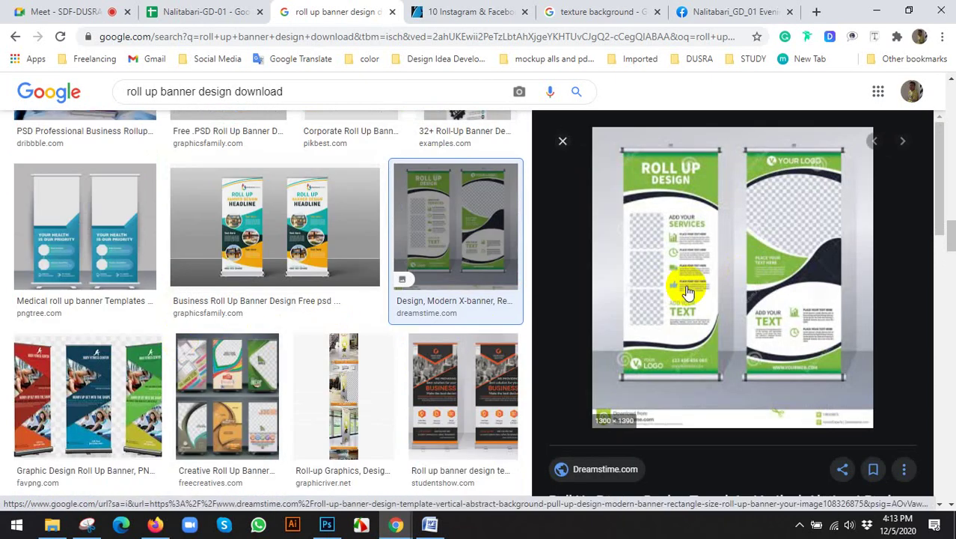
scroll(262, 303, "down", 5)
scroll(265, 299, "down", 5)
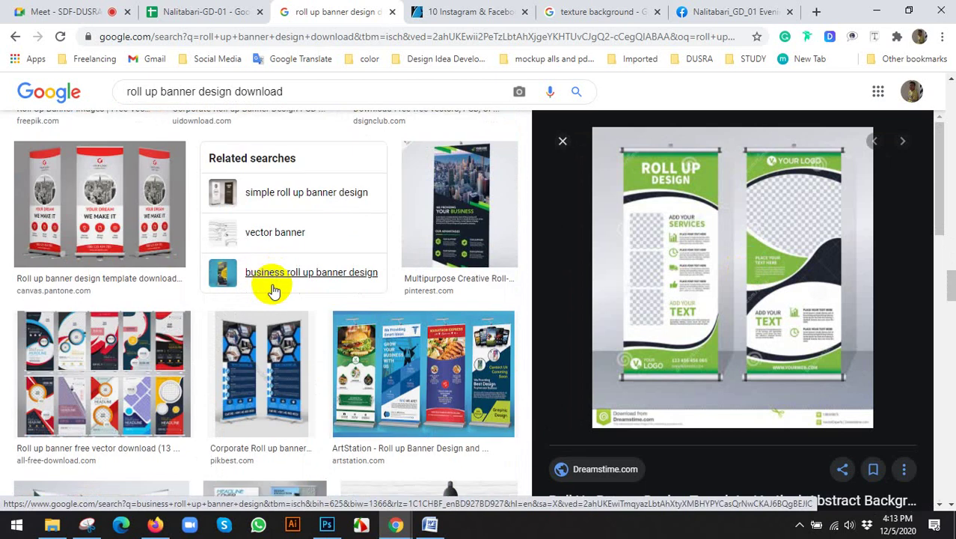
Search Google Images for "trandshow banner" and switch to the suggested spelling "tradeshow banner"
left_click_drag(315, 95, 81, 92)
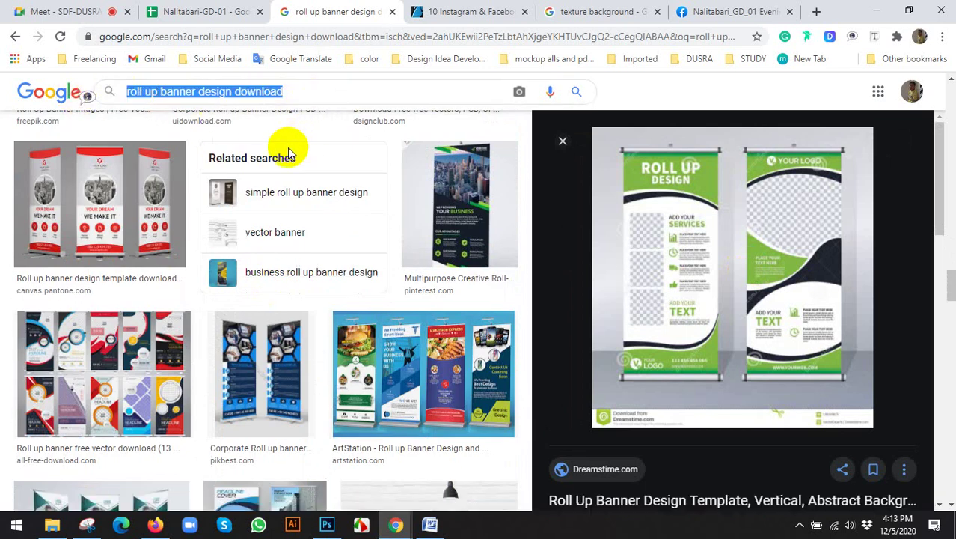
type("tran")
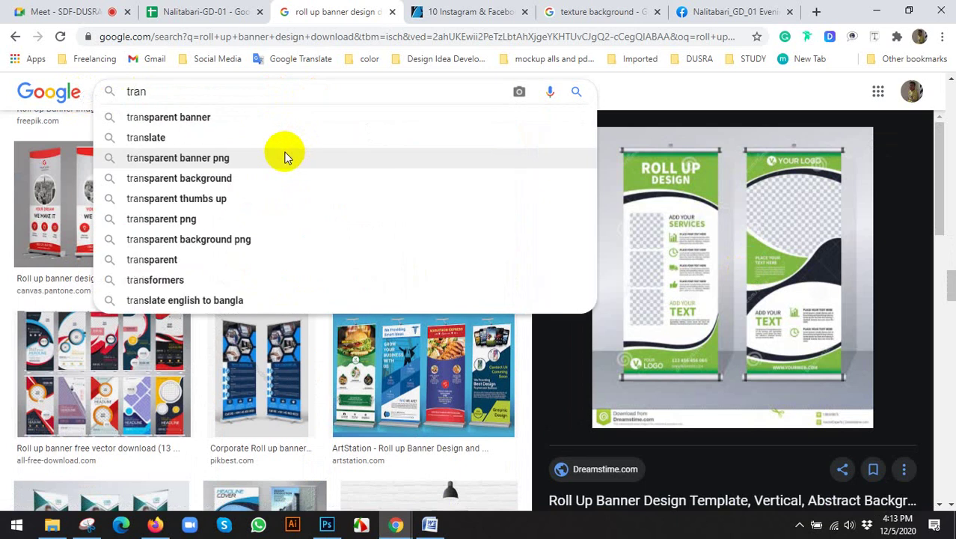
type("dshow banner")
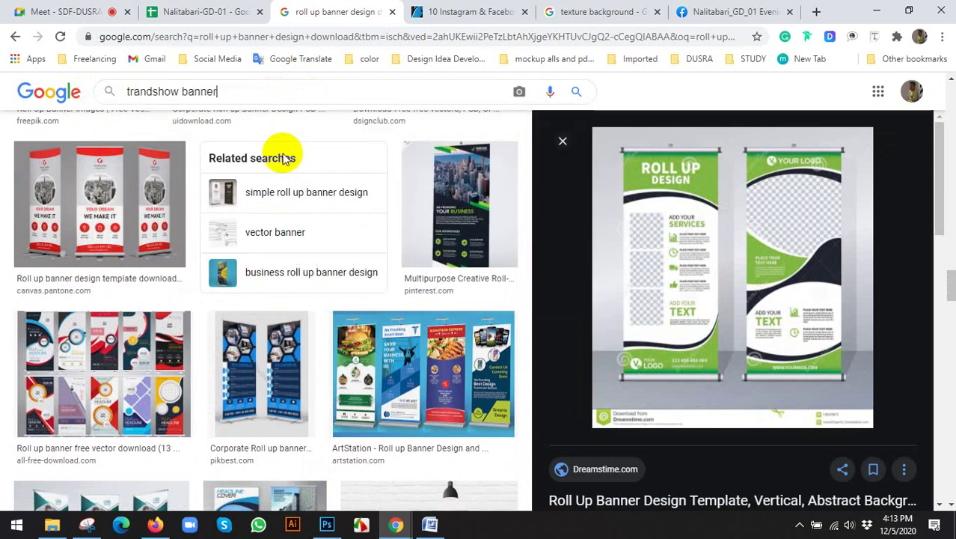
key("Return")
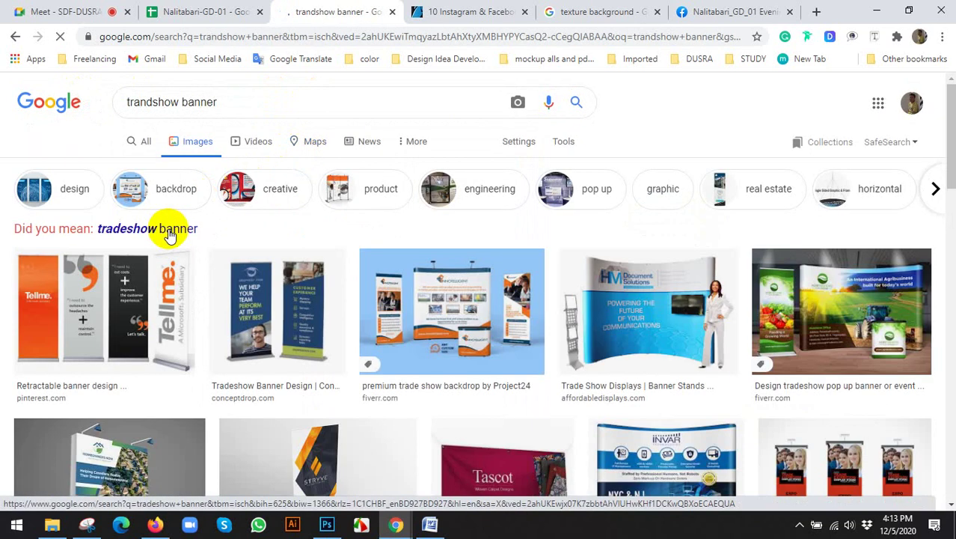
left_click(169, 234)
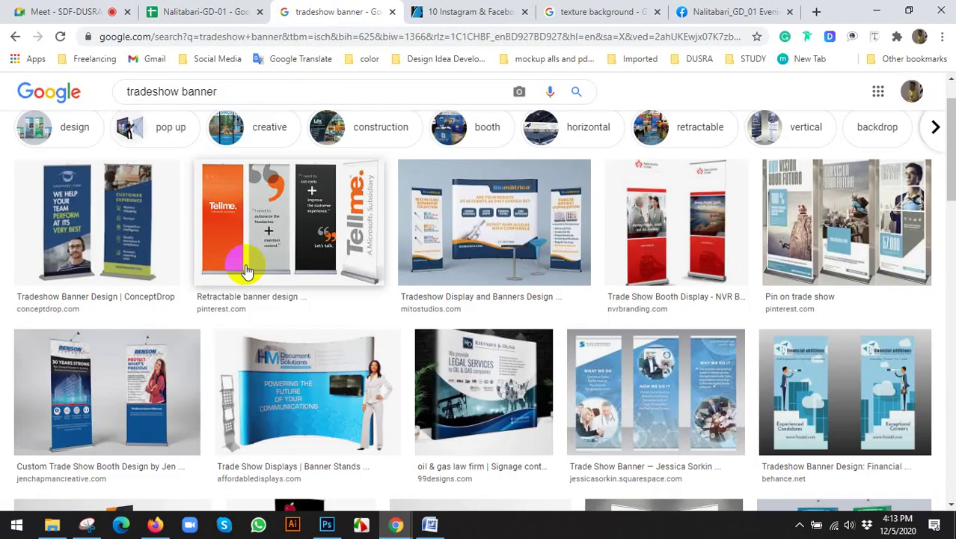
Preview the Pinterest trade show image of three "Our Vision Your Future" banners and browse further tradeshow banner results
scroll(241, 256, "down", 1)
left_click(870, 229)
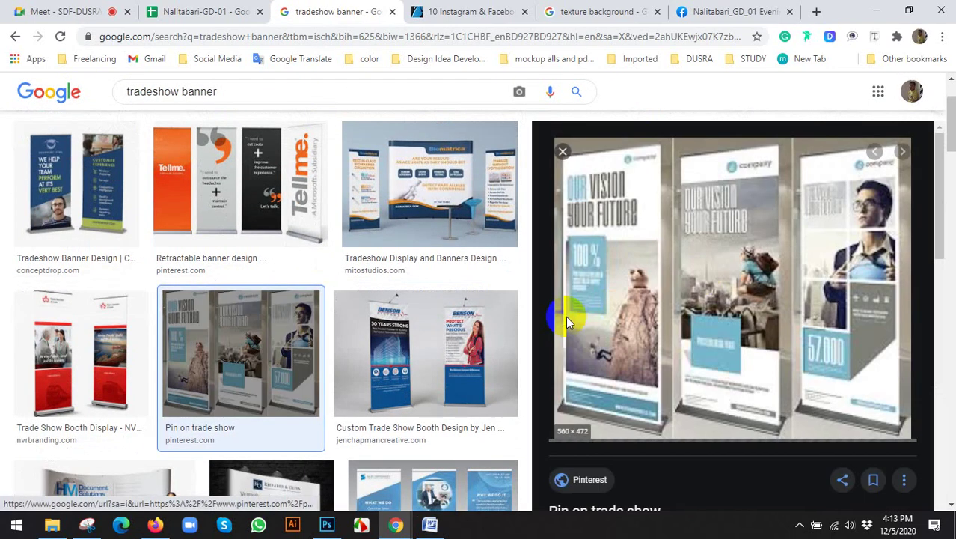
scroll(313, 253, "down", 2)
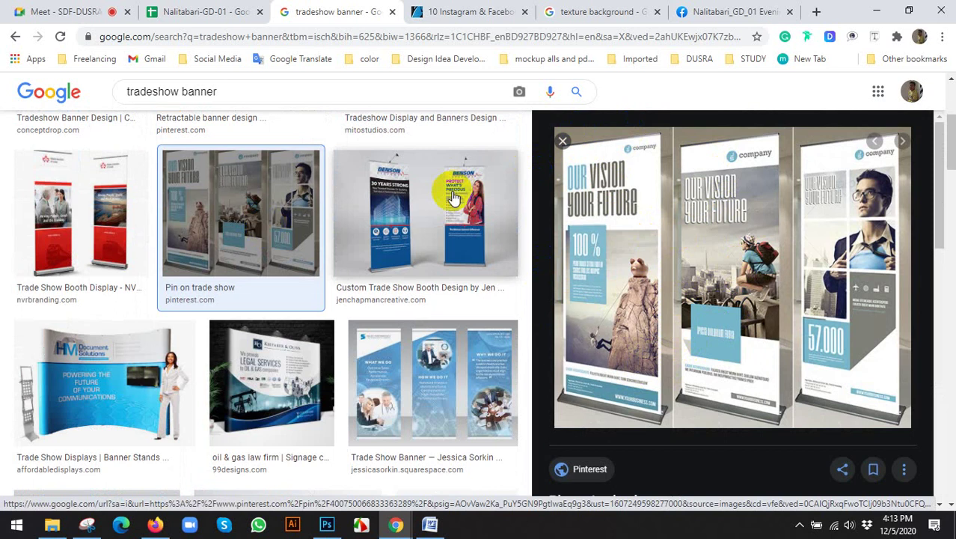
scroll(170, 314, "down", 3)
scroll(228, 322, "down", 4)
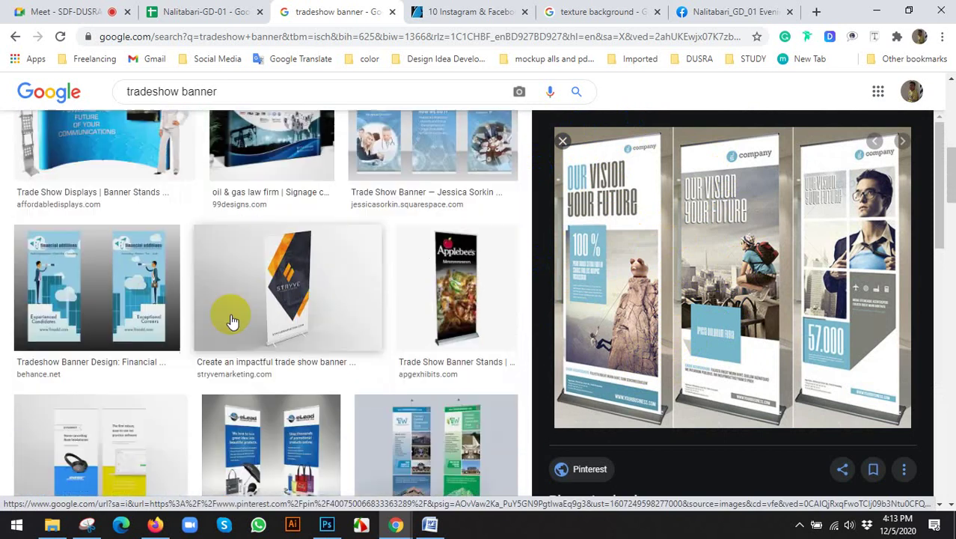
left_click(799, 524)
left_click(799, 470)
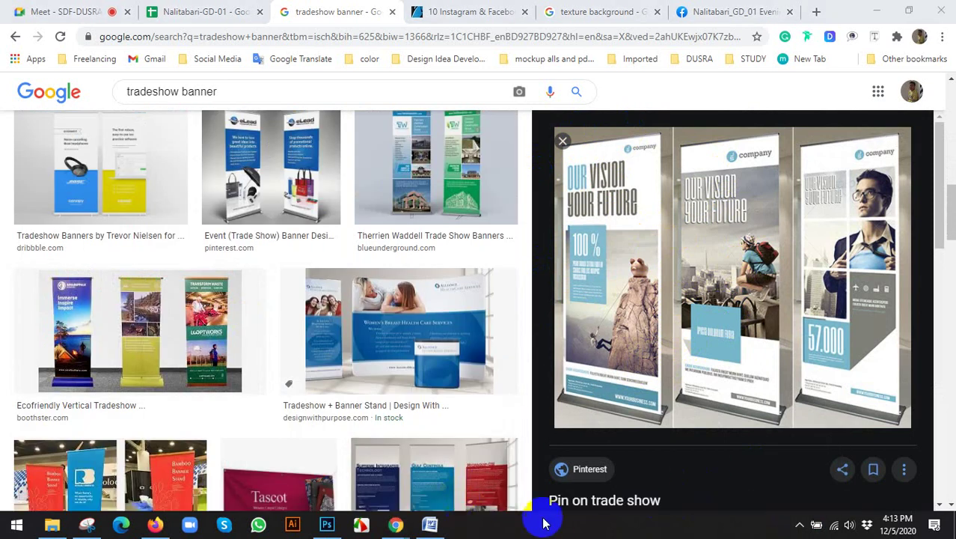